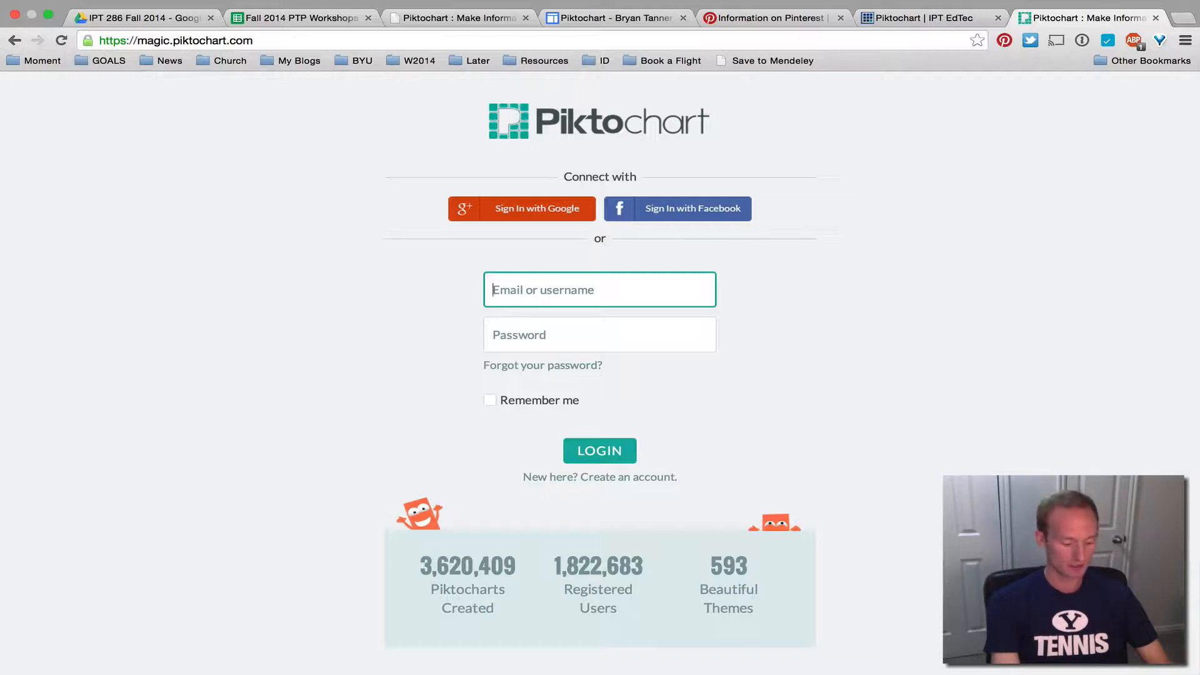
Enter test text in the Email and Password fields, then clear the Email field again
text(af;kjalsdkf)
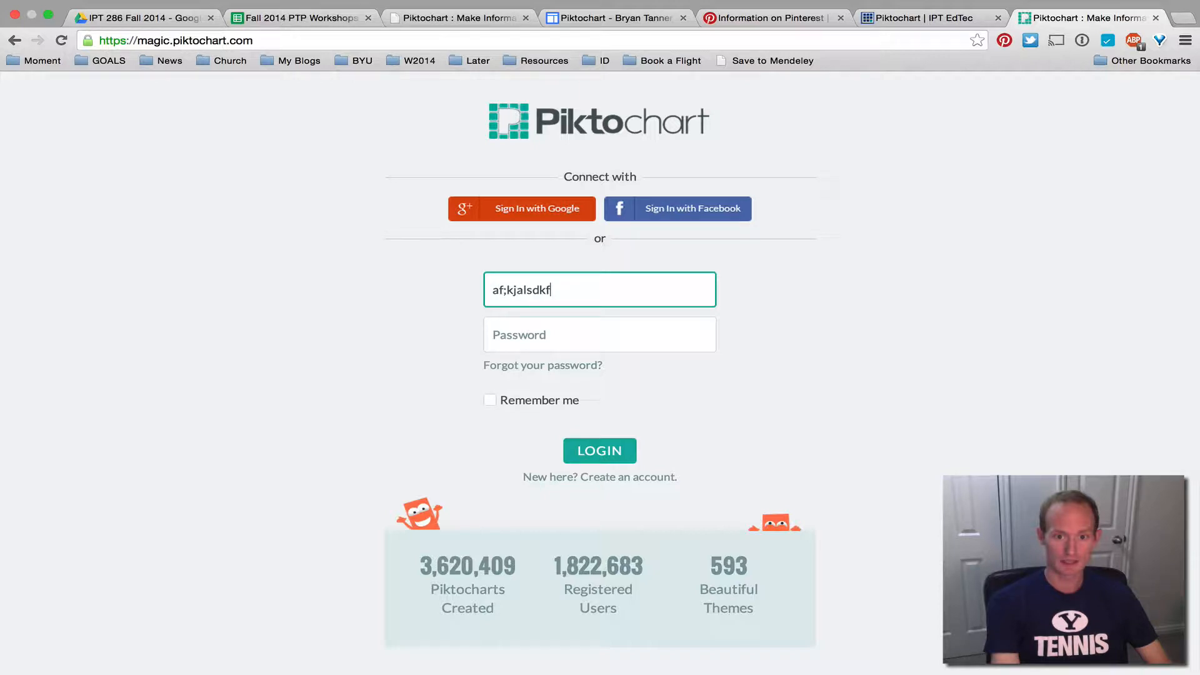
key(Tab)
text(asdfasdf)
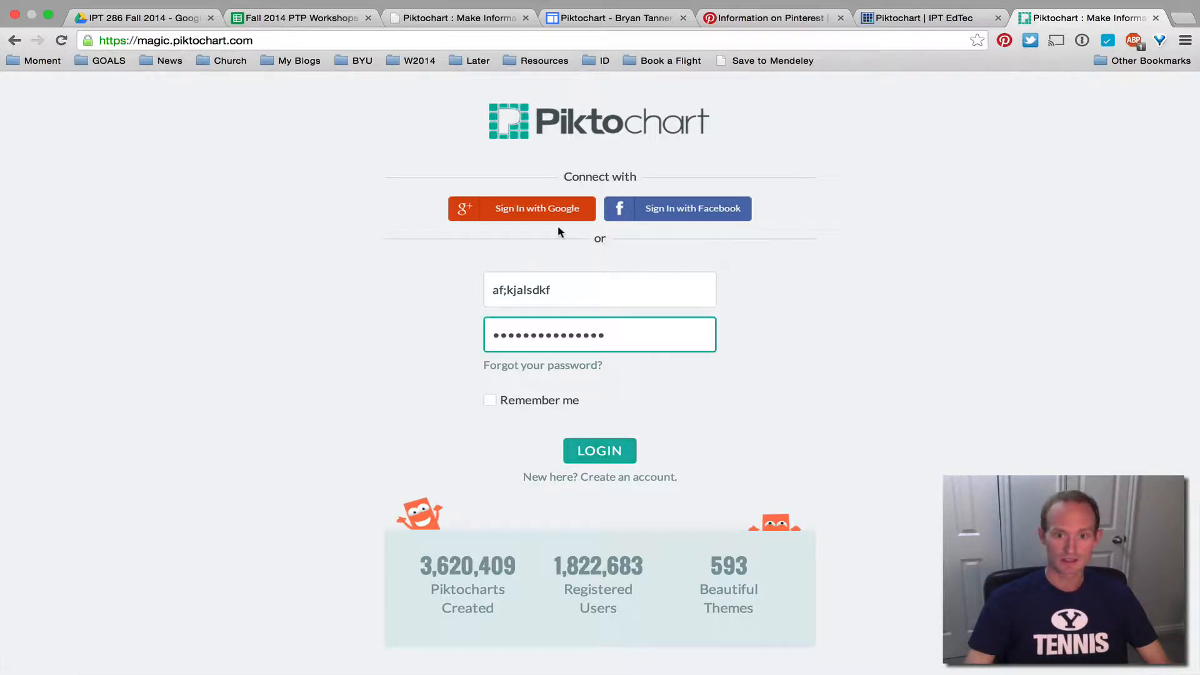
key(shift+Tab)
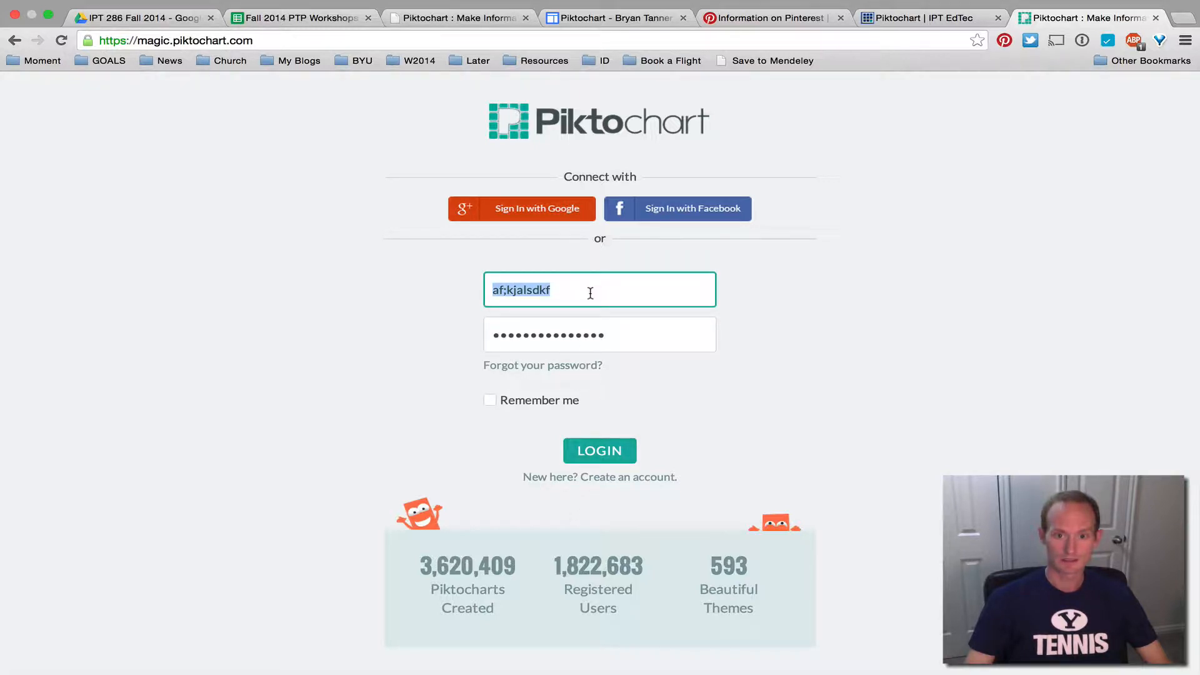
key(BackSpace)
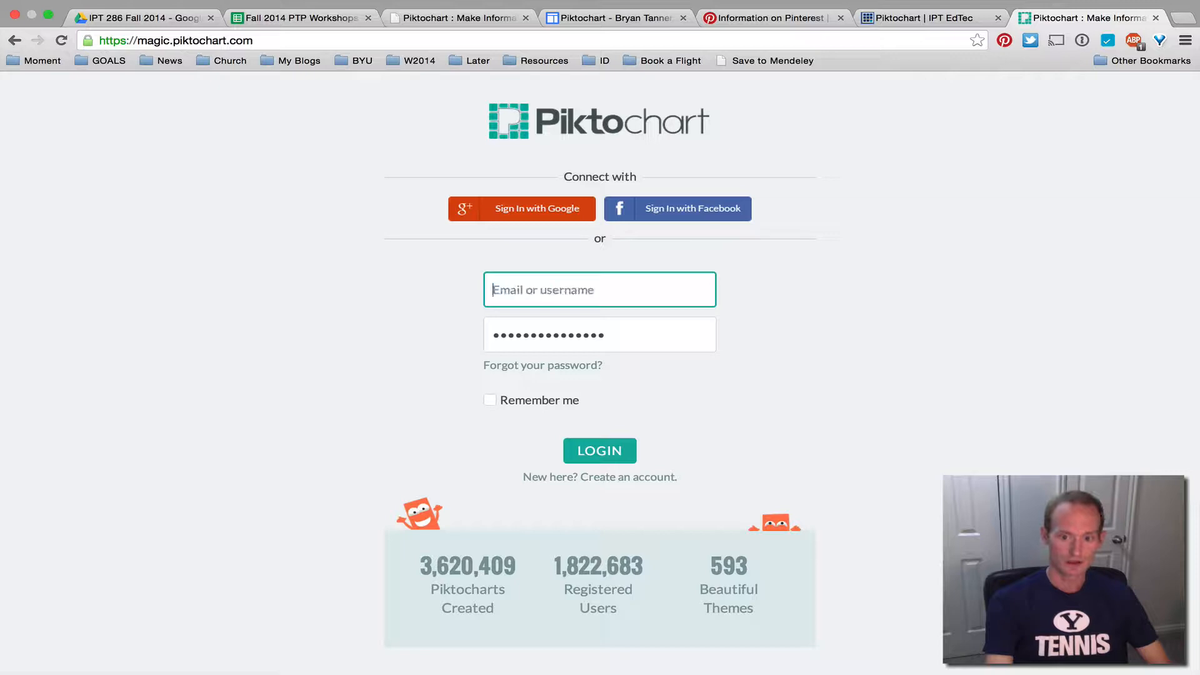
On the Create an account page, fill in a sample username, e-mail address and password
click(609, 482)
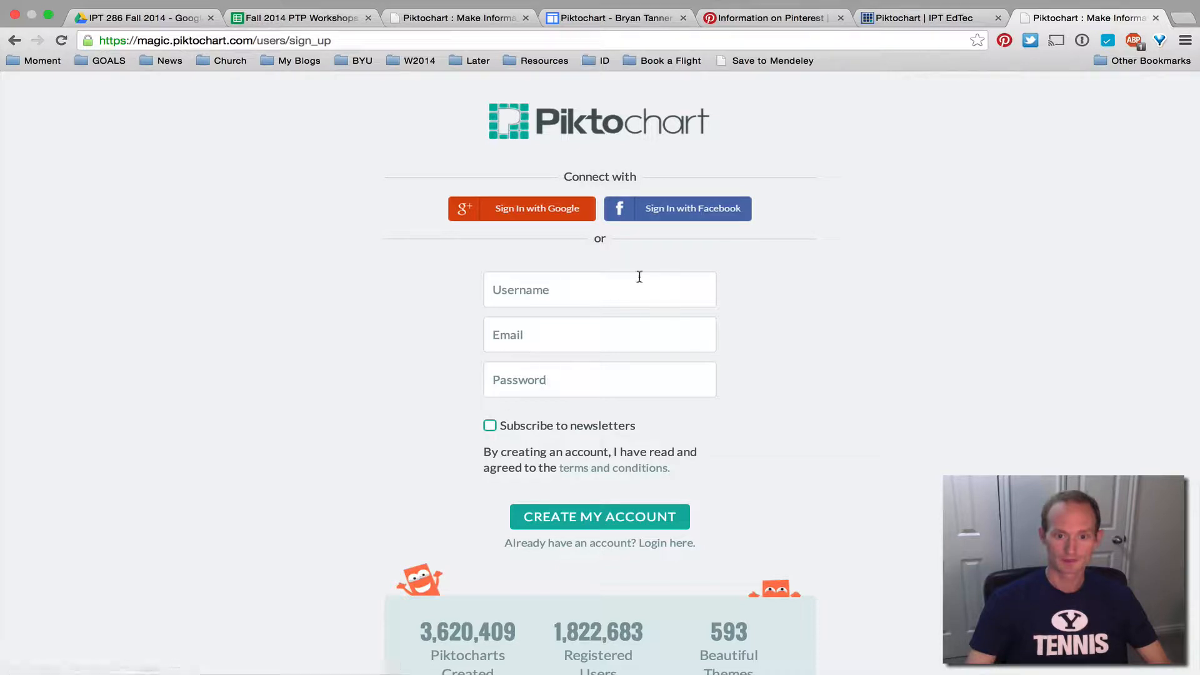
click(548, 290)
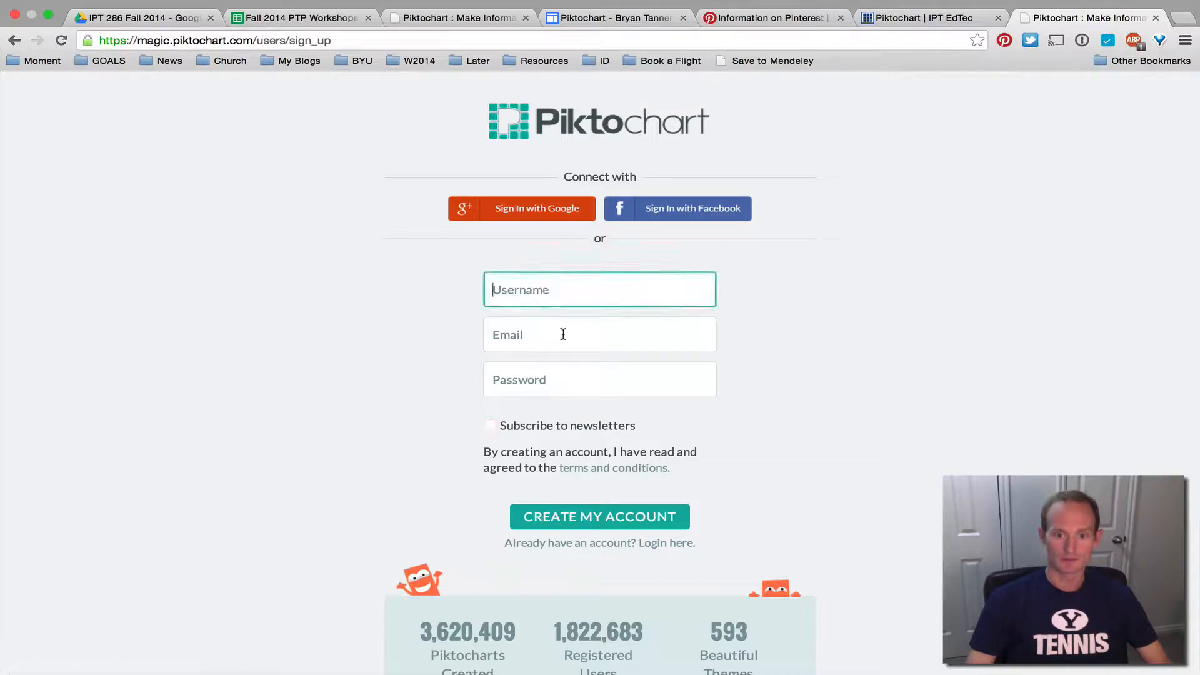
text(adsfadsf)
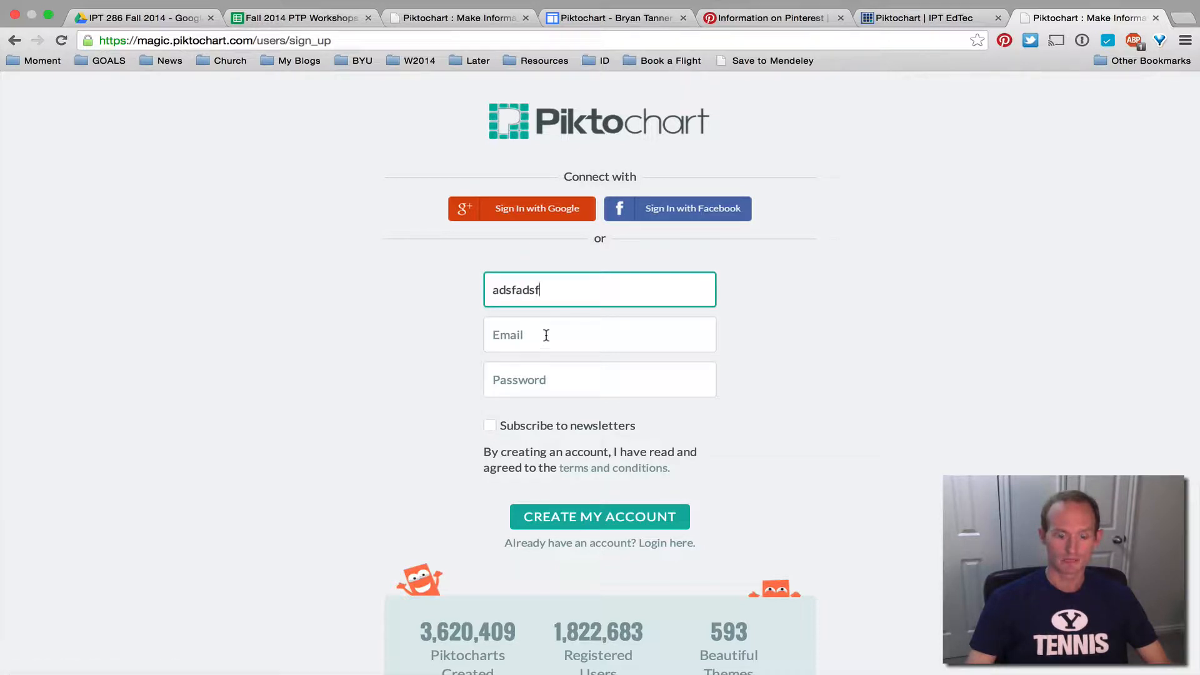
key(super+a)
text(Bryan)
key(Tab)
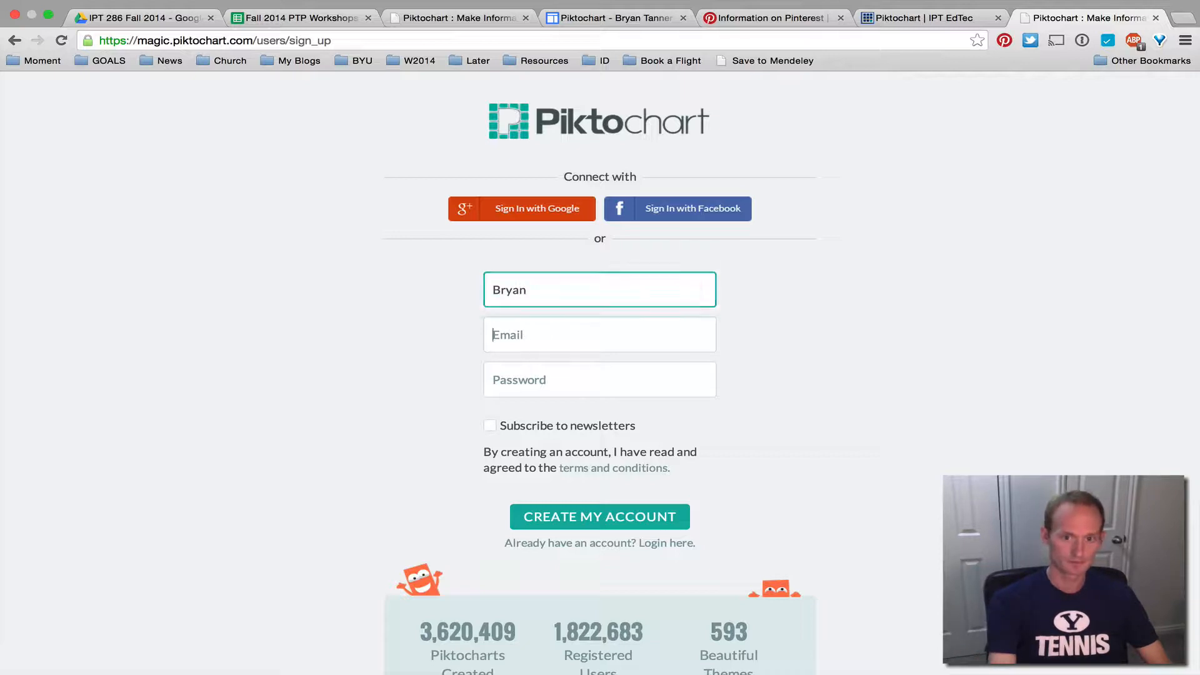
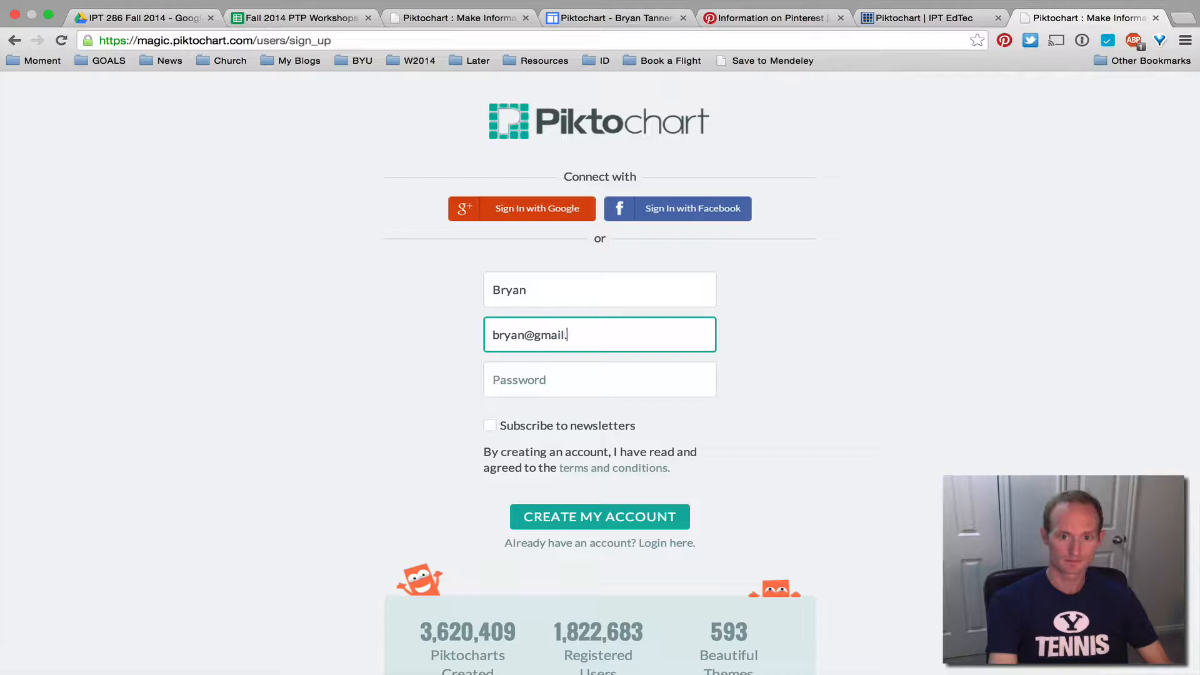
key(Tab)
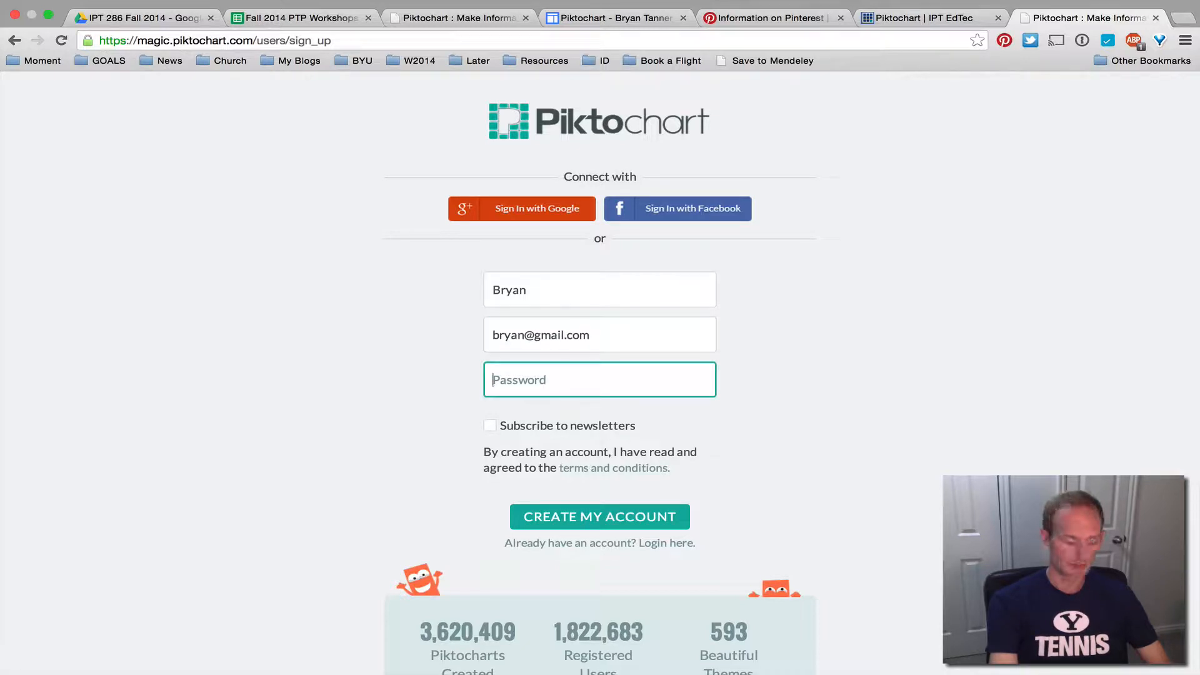
text(*************)
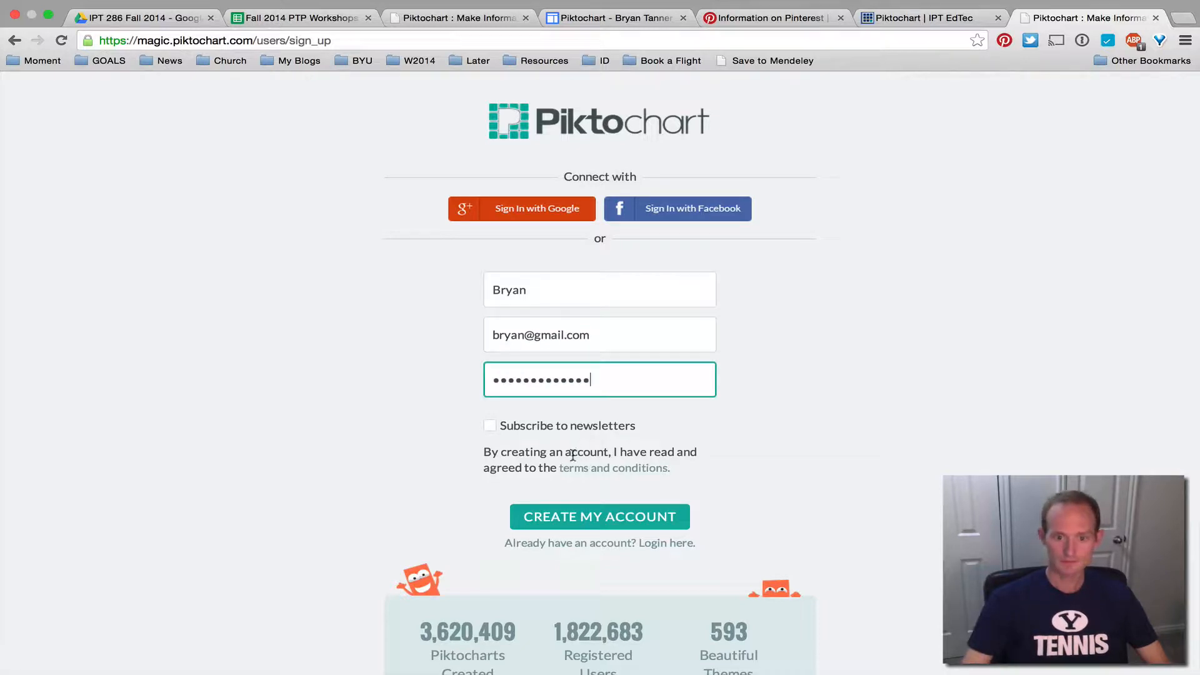
Return to the login page, enter a username, then sign in with a Google account
click(590, 543)
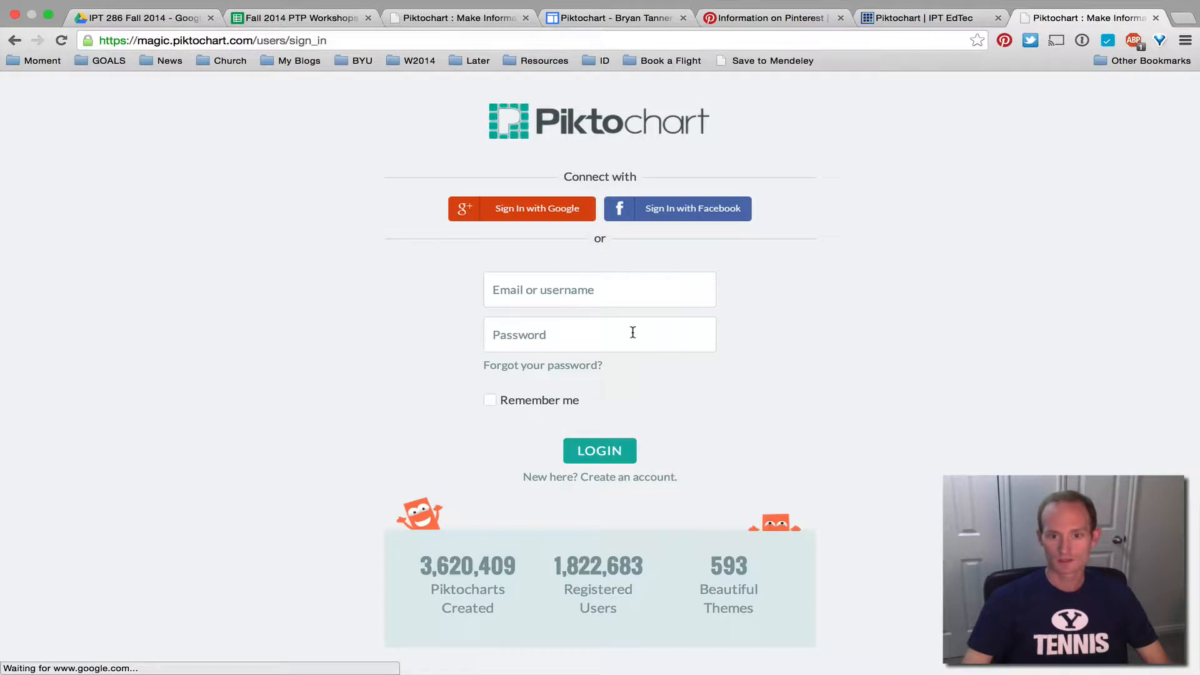
click(572, 300)
text(bryan)
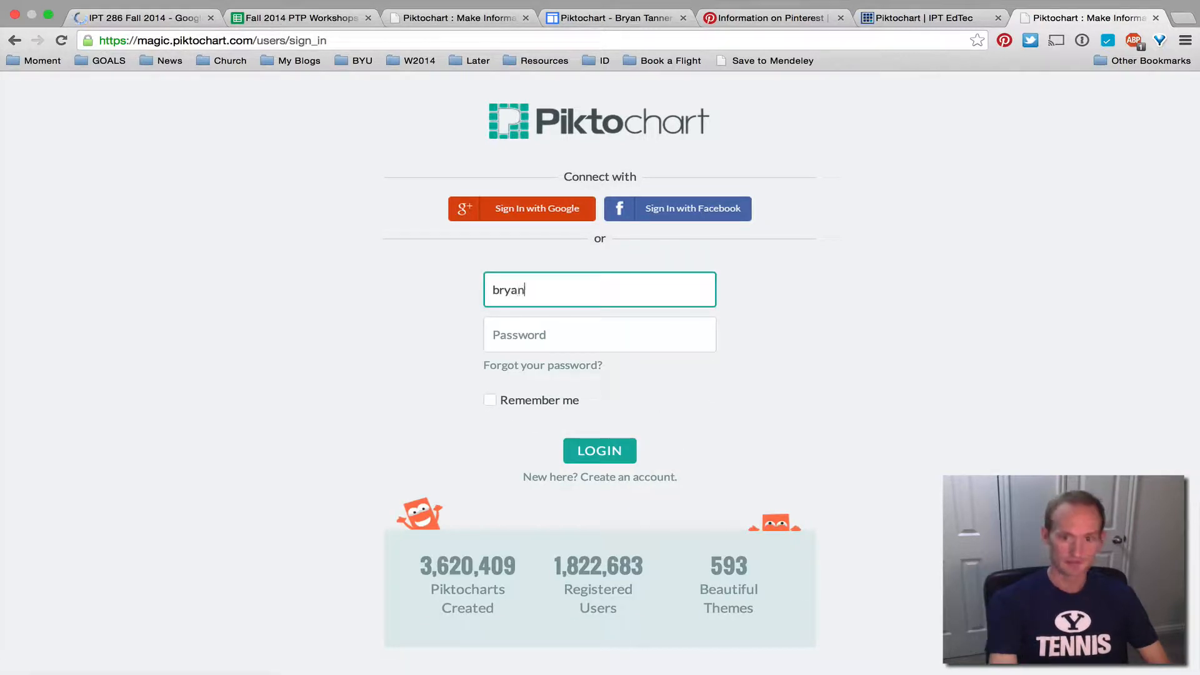
click(573, 214)
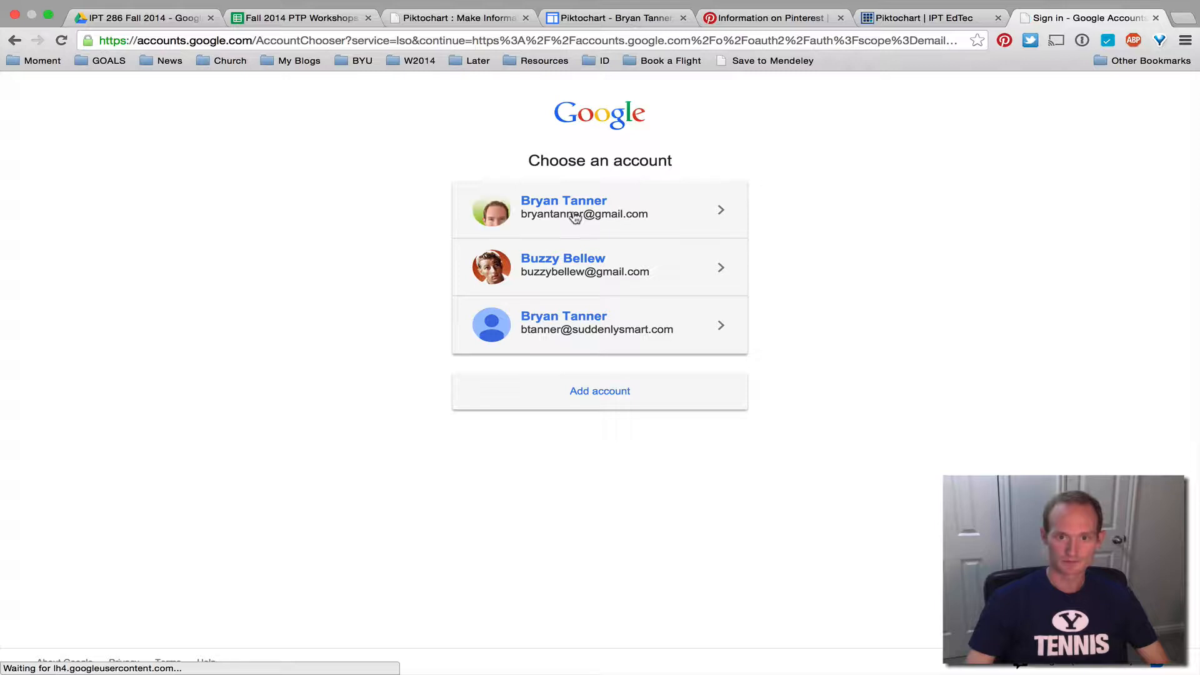
click(575, 216)
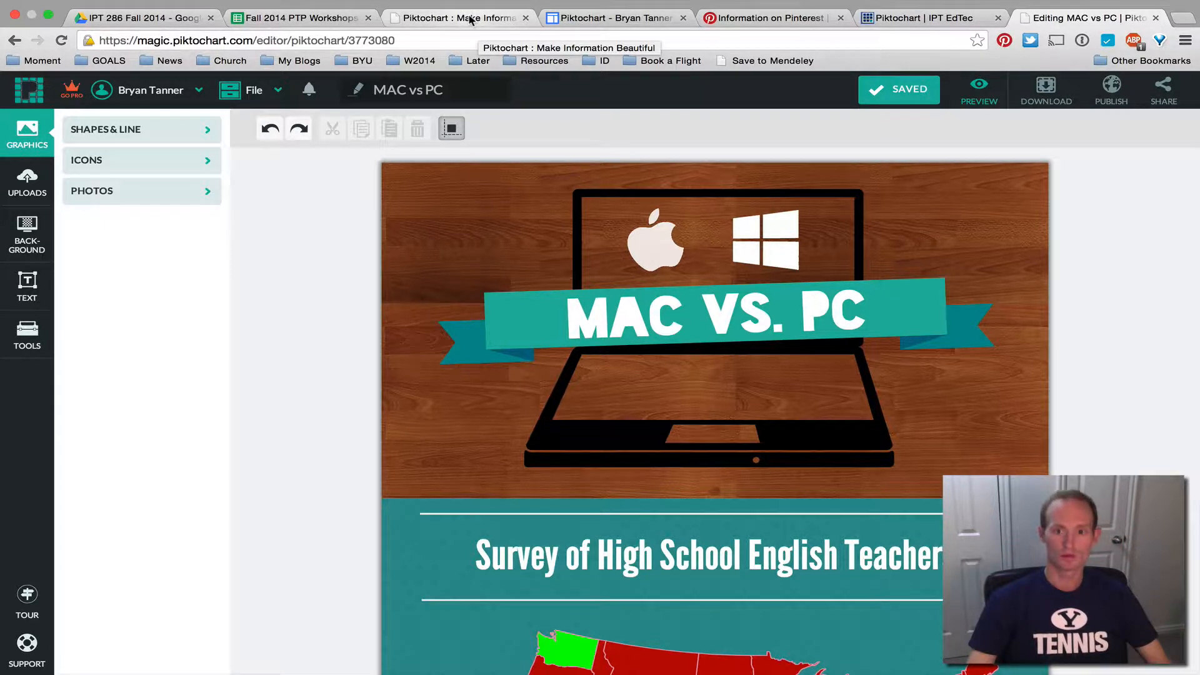
Switch to the 'Piktochart | IPT EdTec' badge page
click(925, 17)
Expand the Piktochart badge rubric table and briefly highlight its 'Choose a Topic' row
click(302, 337)
scroll(141, 434, down, 7)
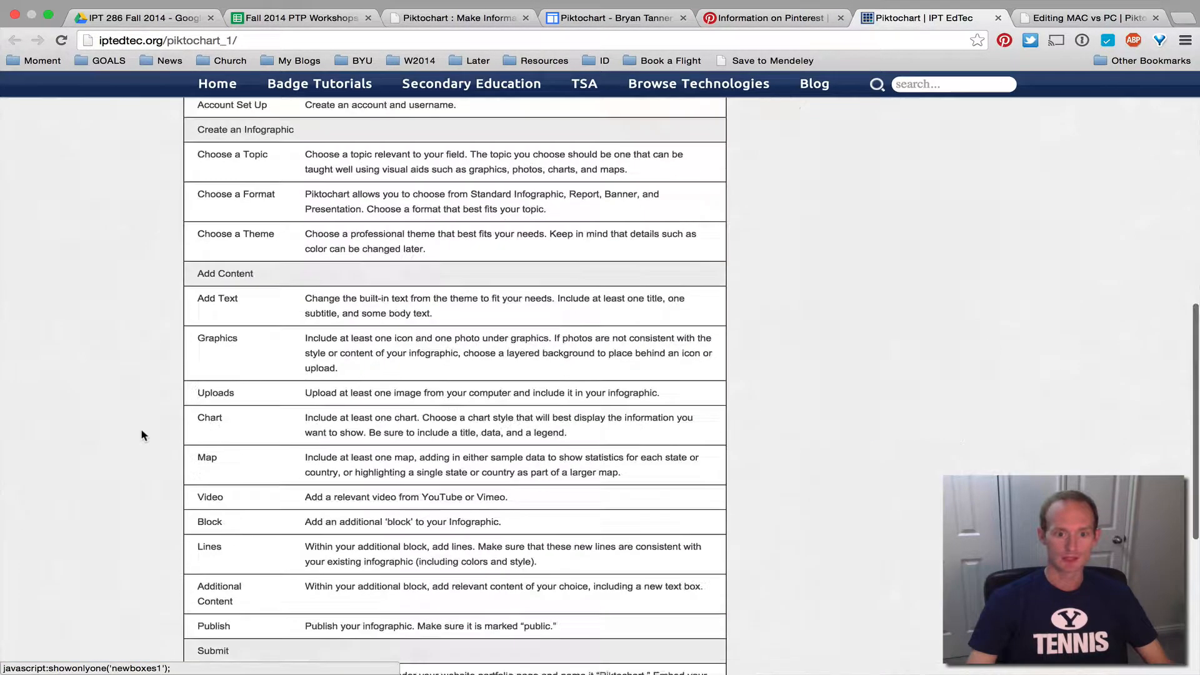
scroll(141, 434, up, 2)
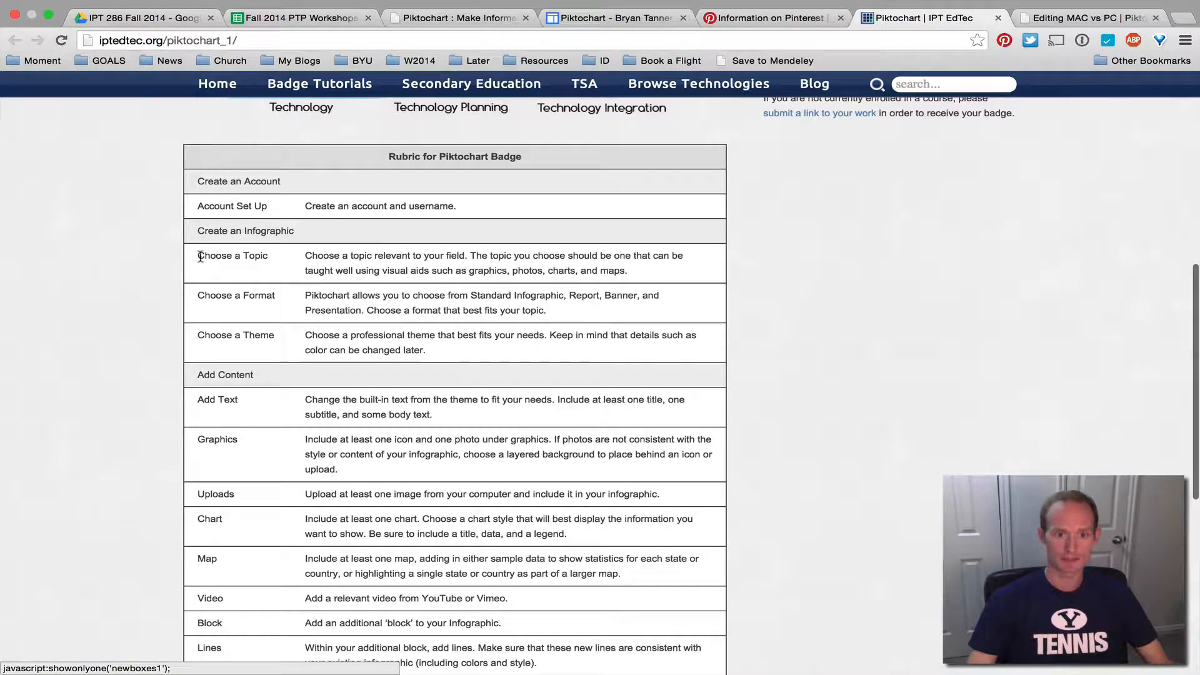
drag(196, 256, 672, 264)
click(664, 275)
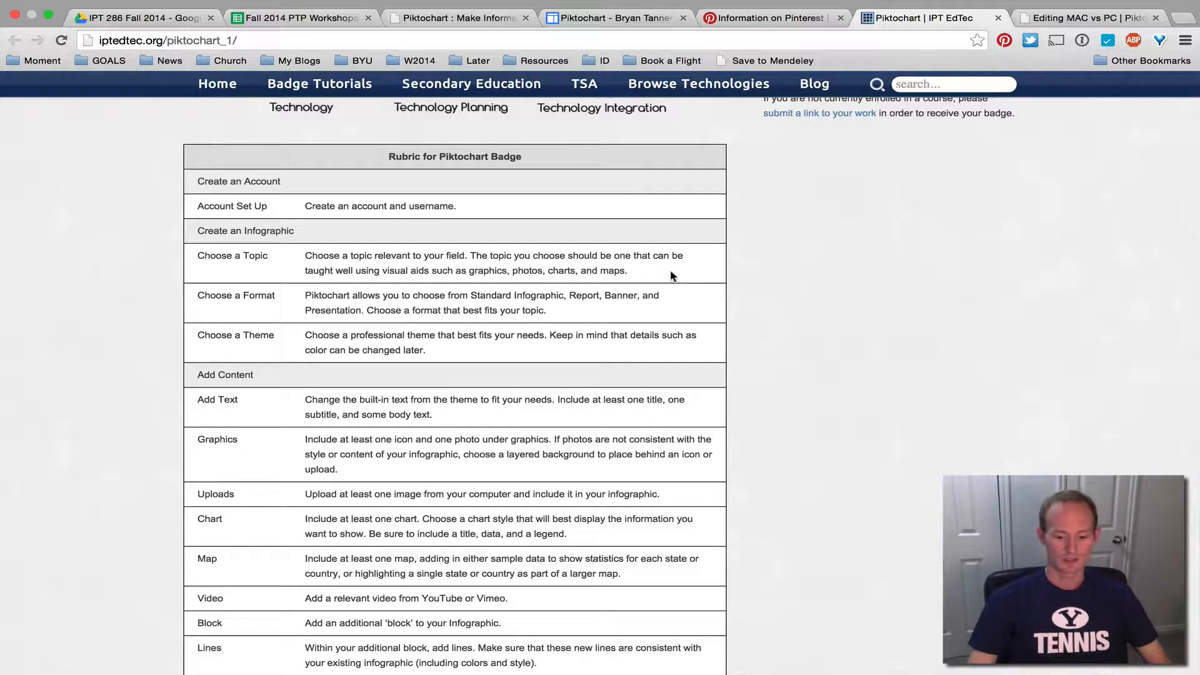
Browse the sample infographics on the Pinterest Information board
click(768, 18)
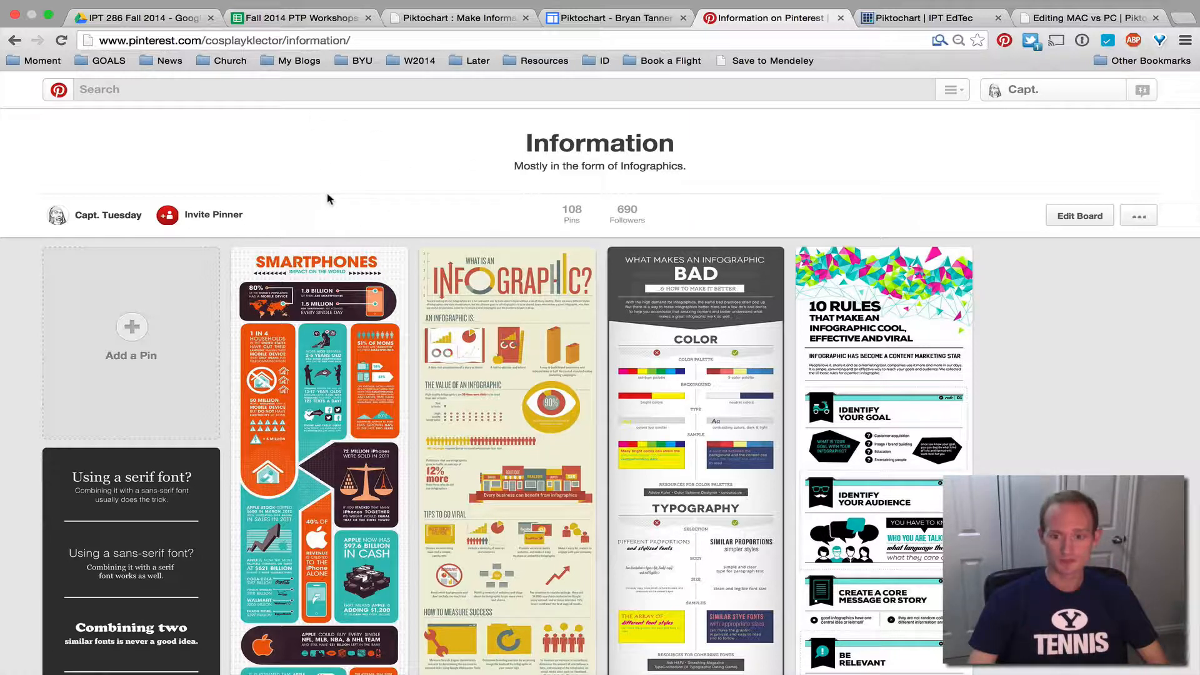
scroll(328, 199, down, 2)
scroll(364, 179, up, 2)
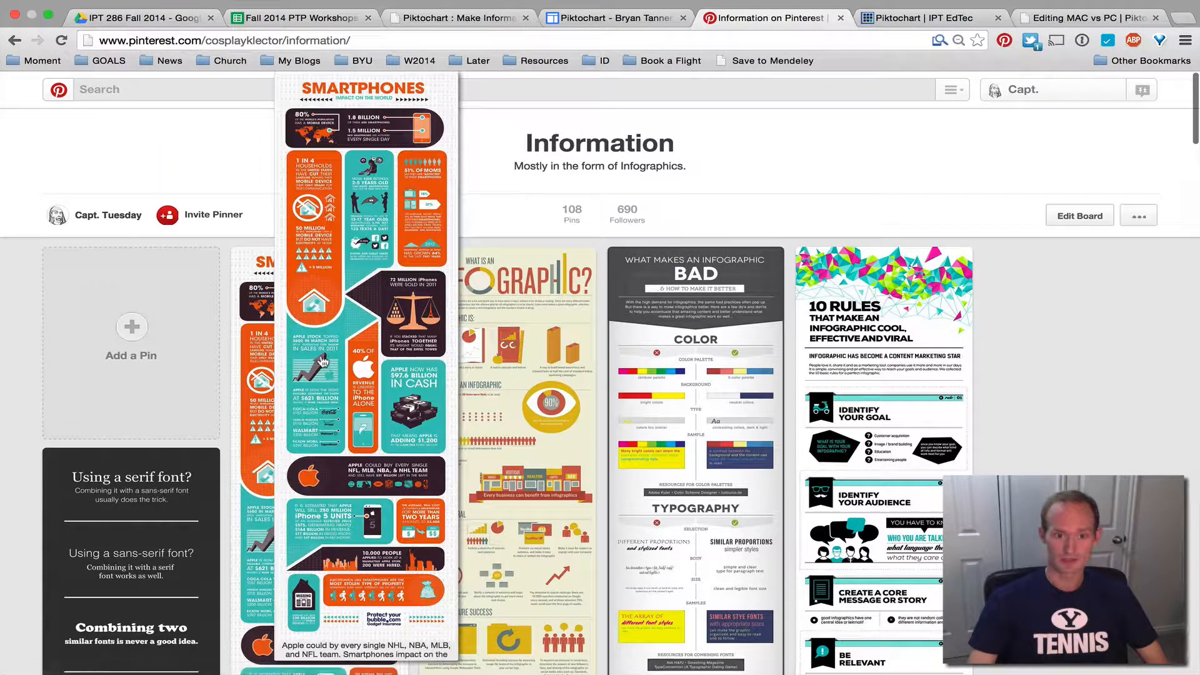
scroll(294, 313, down, 1)
scroll(480, 333, up, 1)
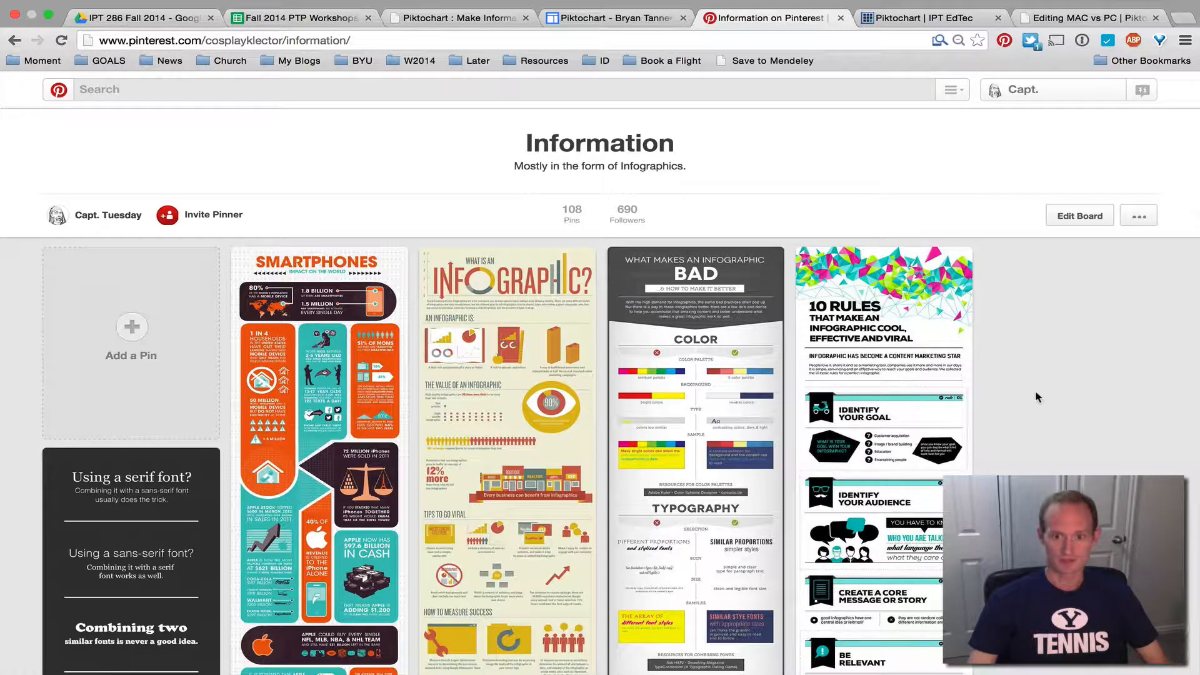
scroll(972, 395, down, 15)
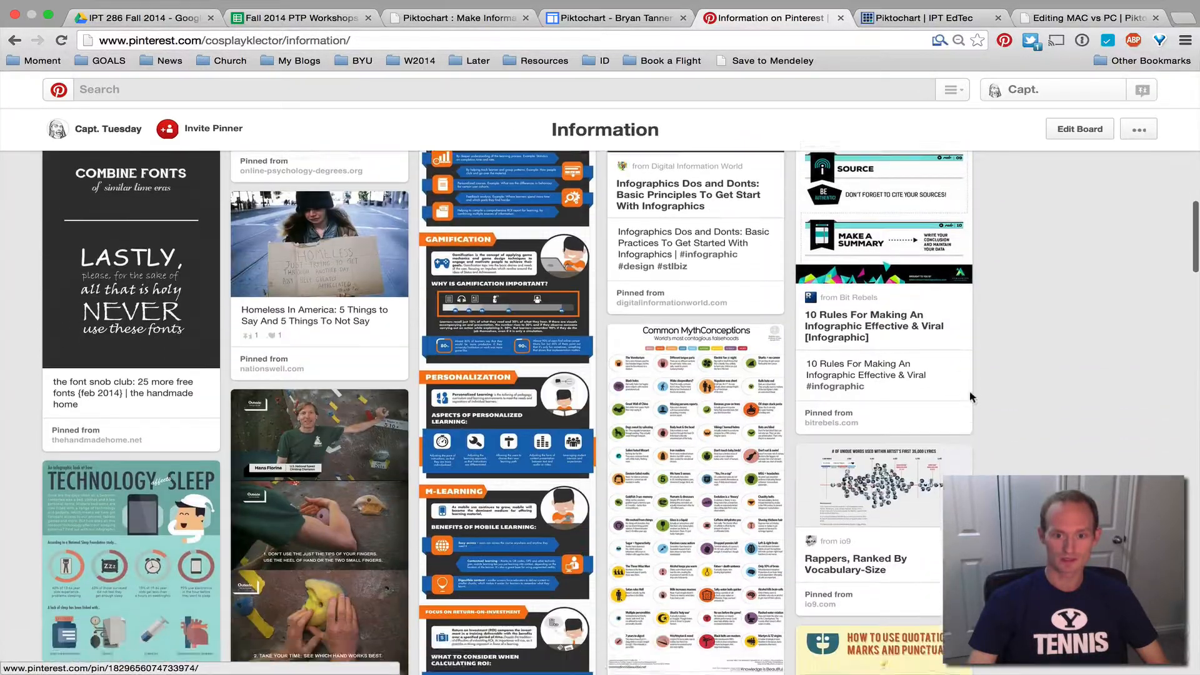
scroll(969, 395, down, 12)
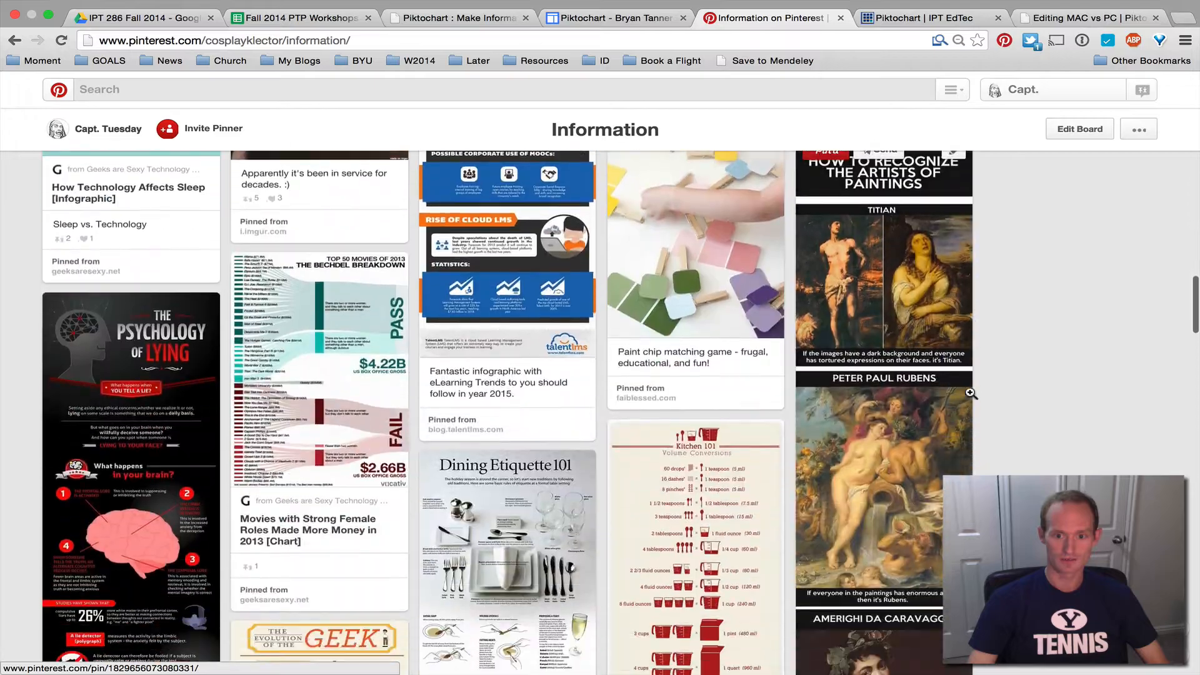
scroll(971, 394, down, 12)
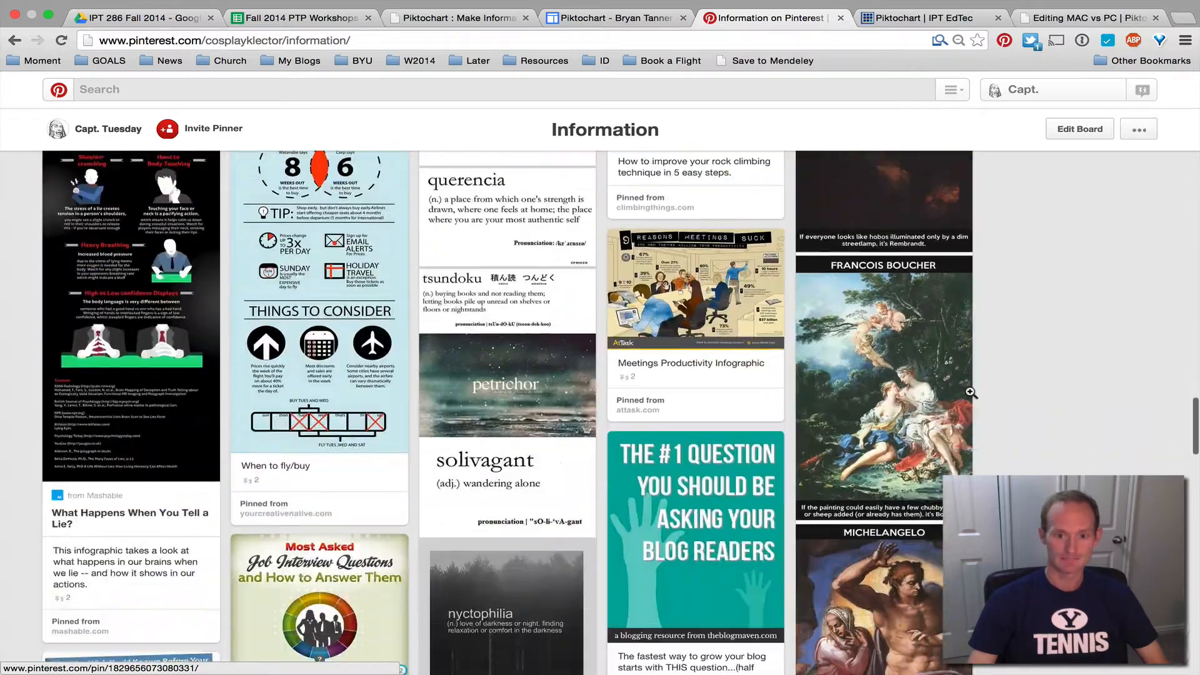
scroll(1053, 413, up, 3)
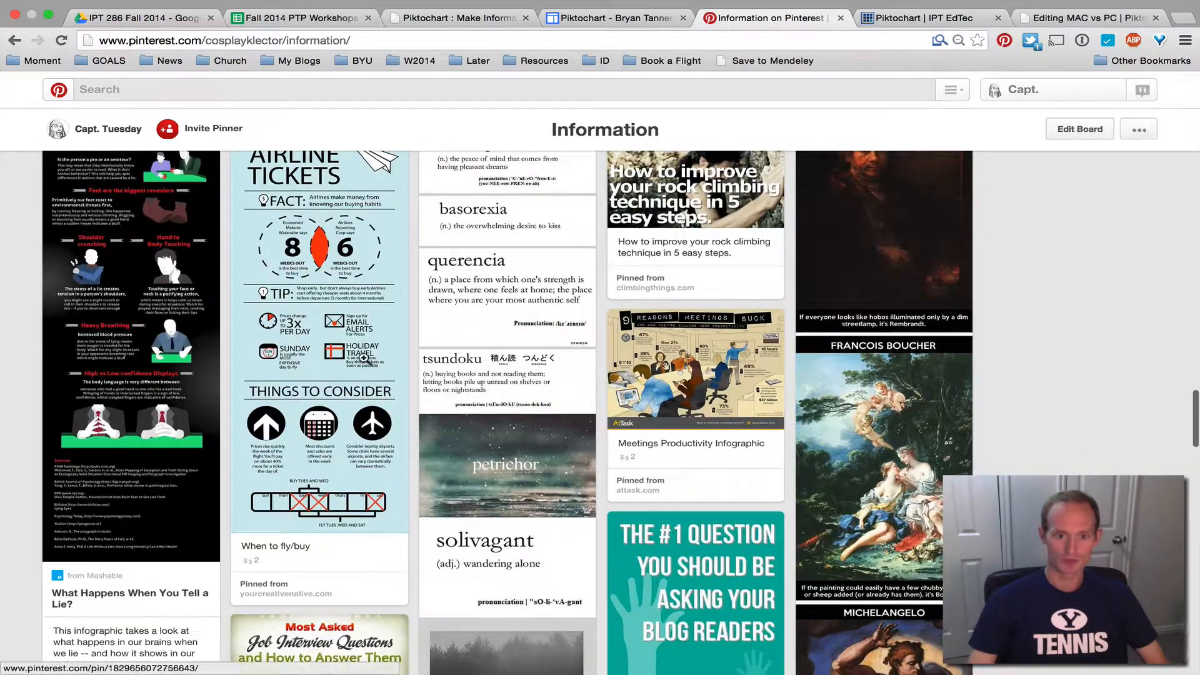
Open the 'When to Buy Airline Tickets' pin and scroll through its close-up
mouse_move(354, 358)
click(281, 350)
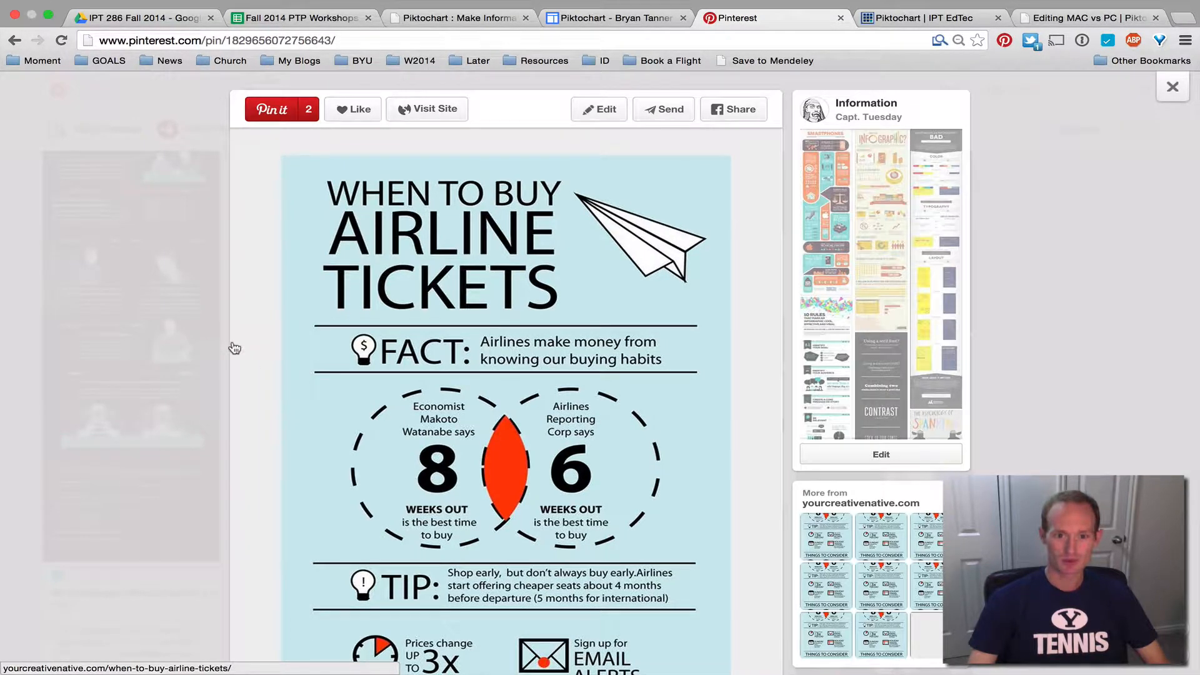
scroll(234, 348, down, 3)
scroll(233, 347, down, 3)
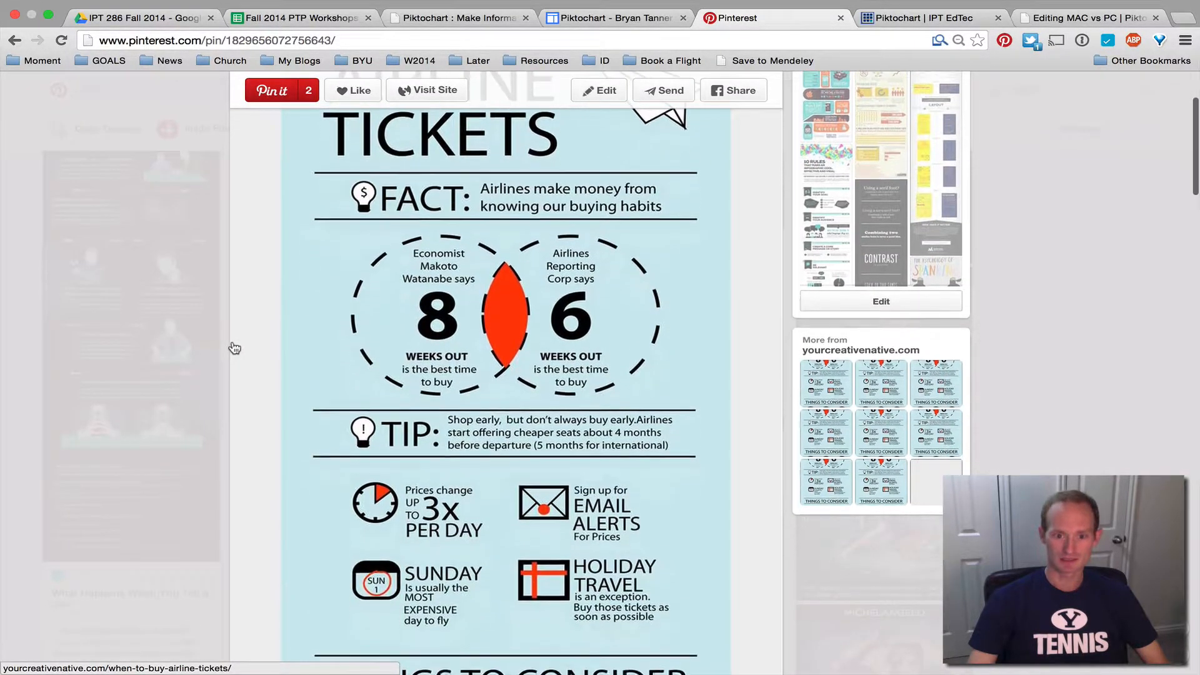
scroll(353, 296, down, 15)
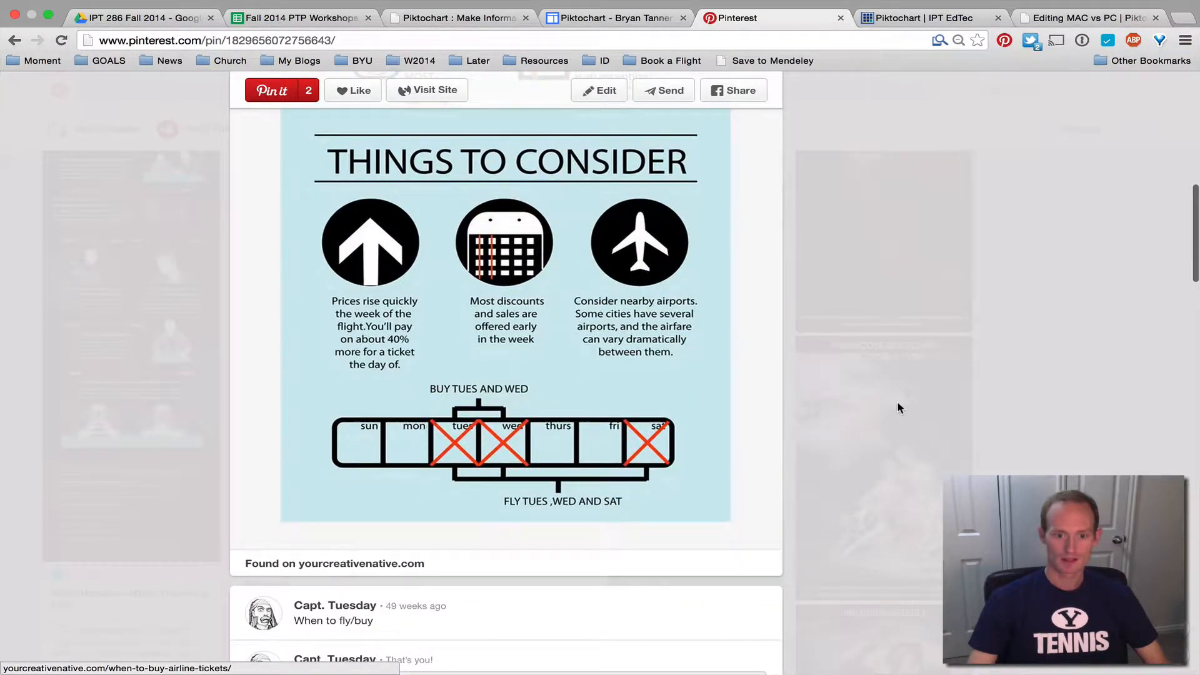
scroll(781, 355, up, 1)
scroll(750, 363, up, 15)
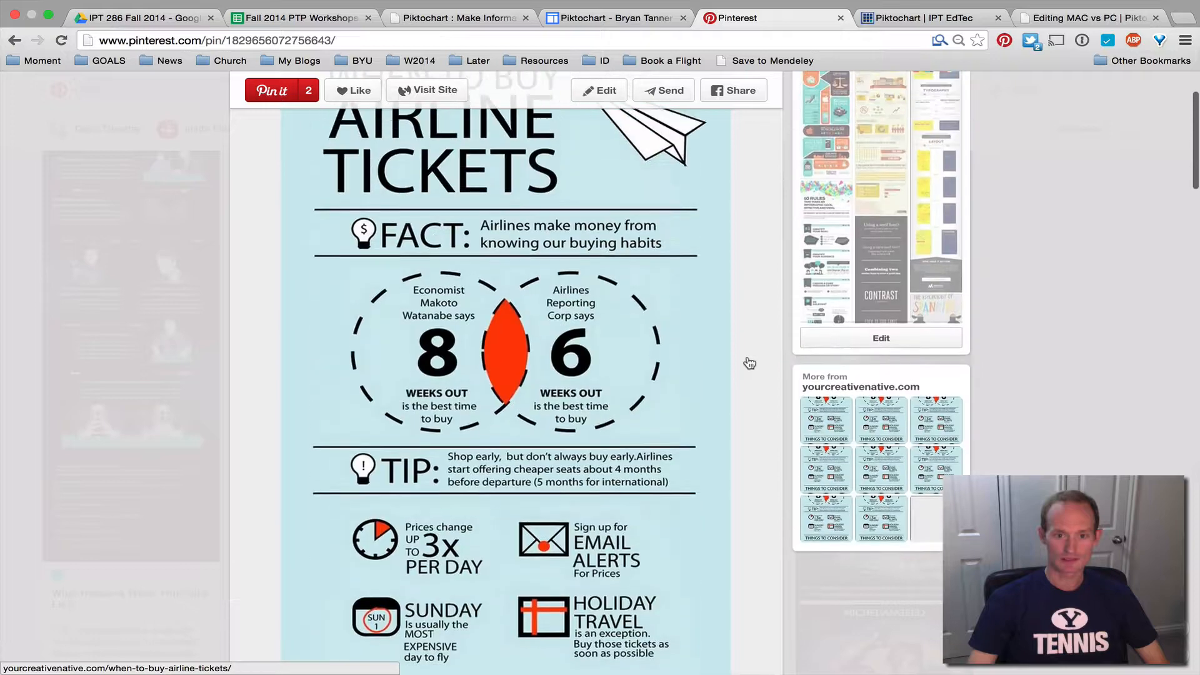
Visit the portfolio page and the badge rubric, then return to the Piktochart sign-in page
click(616, 12)
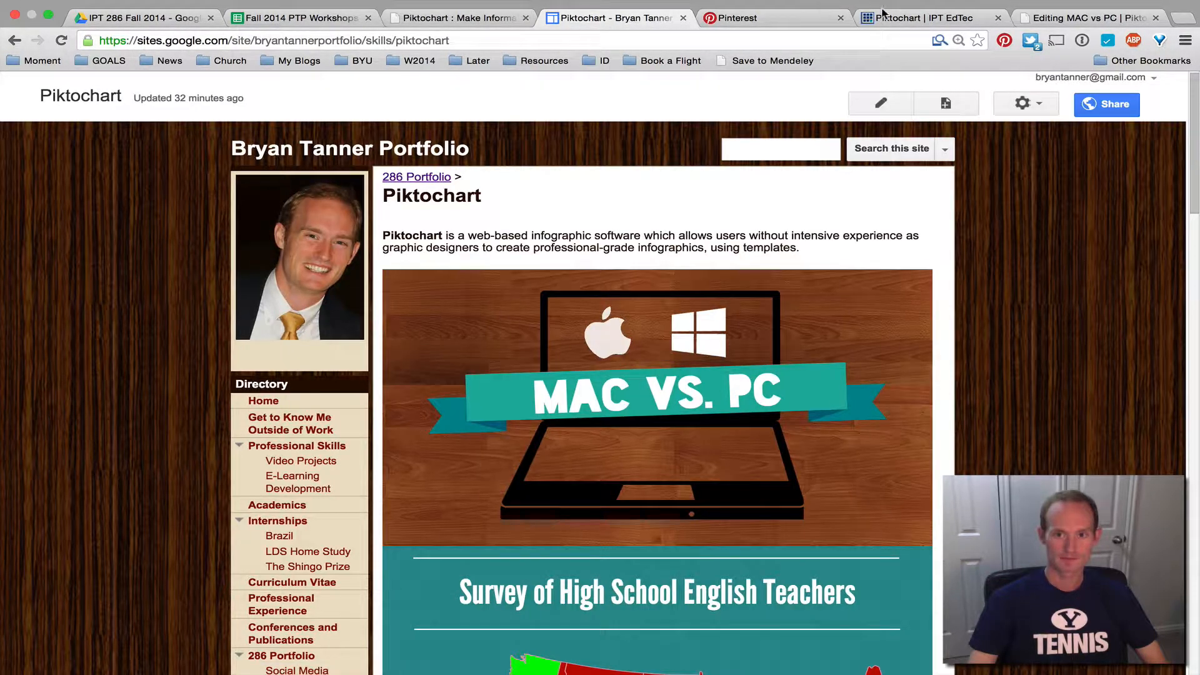
click(883, 13)
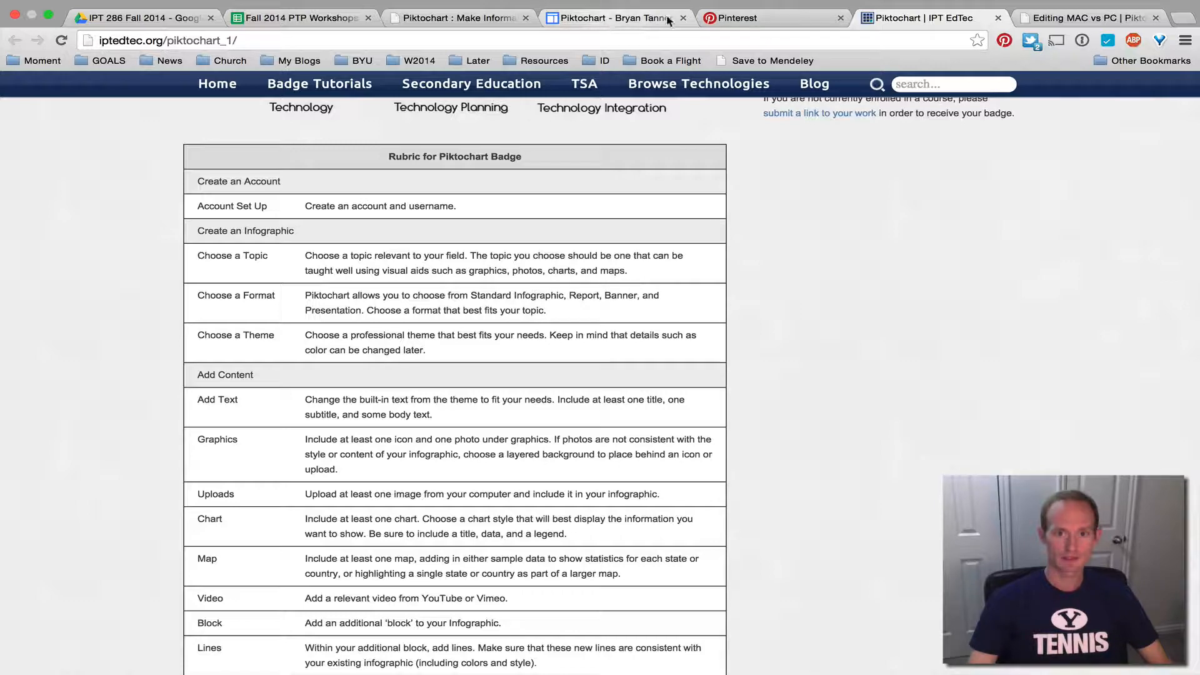
click(455, 19)
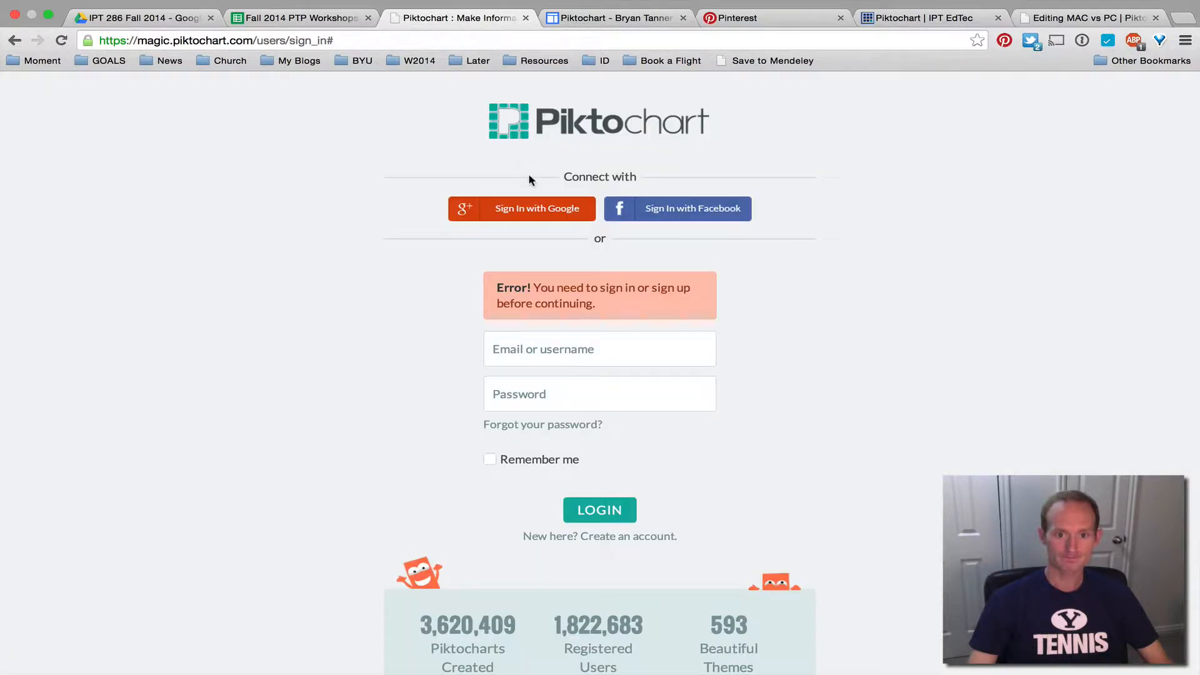
Close the sign-in tab and open File > Create New in the MAC vs PC editor
key(super+w)
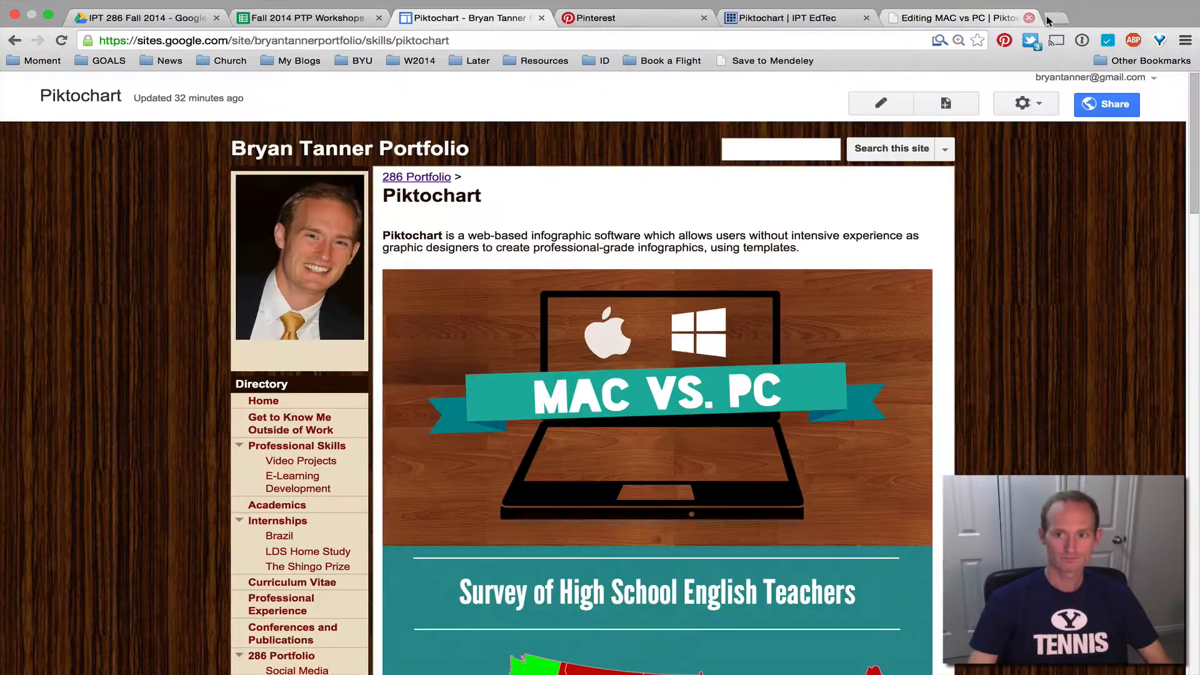
click(953, 22)
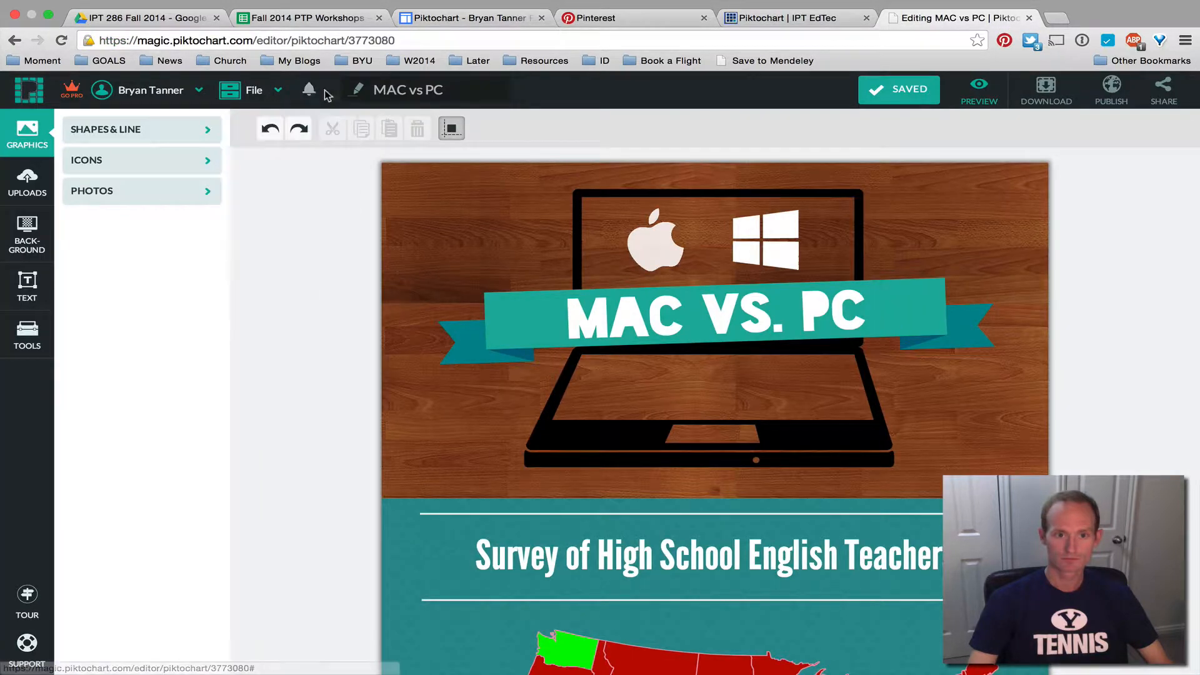
mouse_move(144, 93)
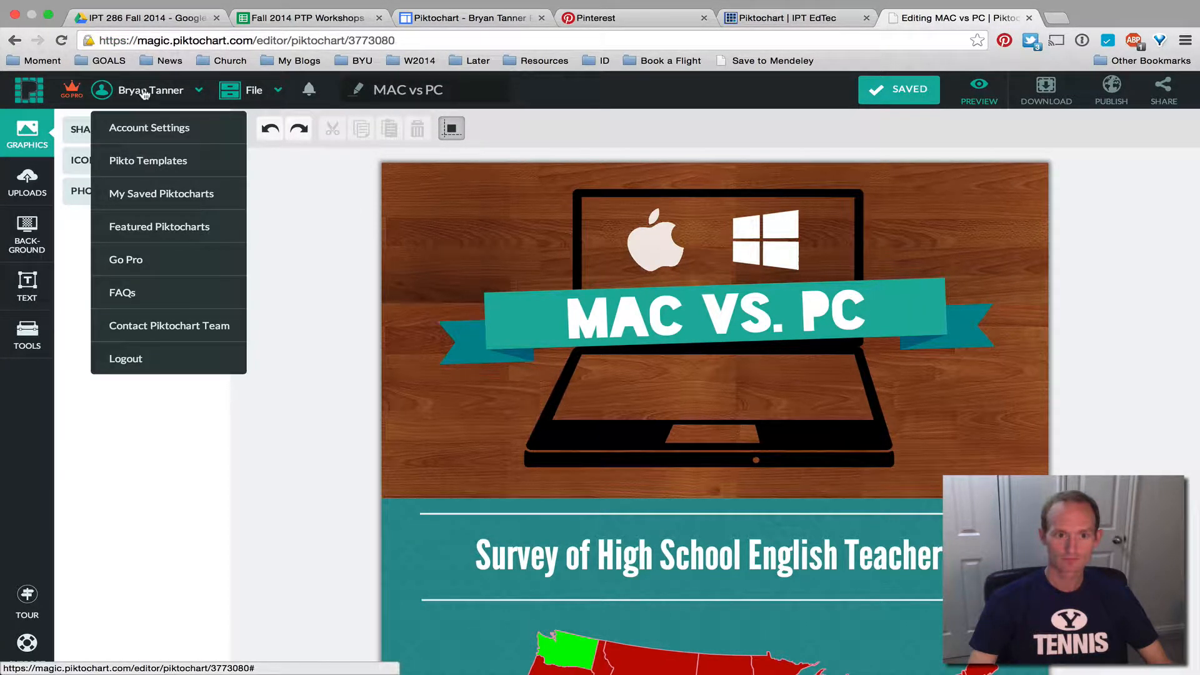
mouse_move(269, 94)
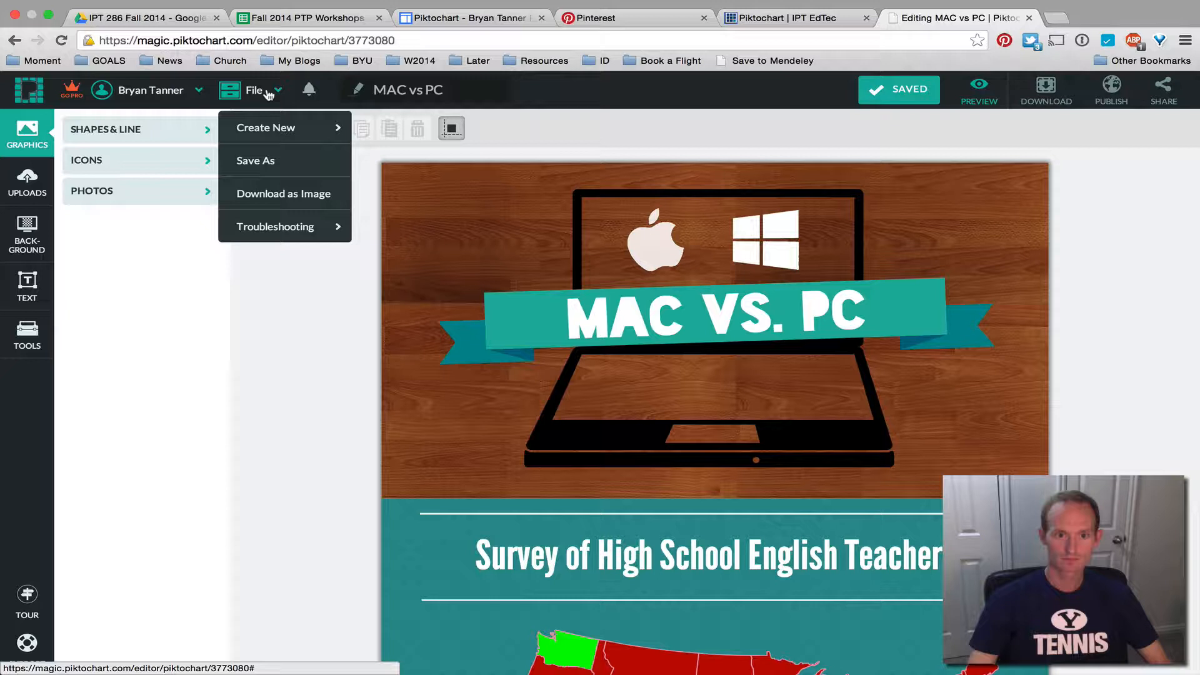
click(275, 130)
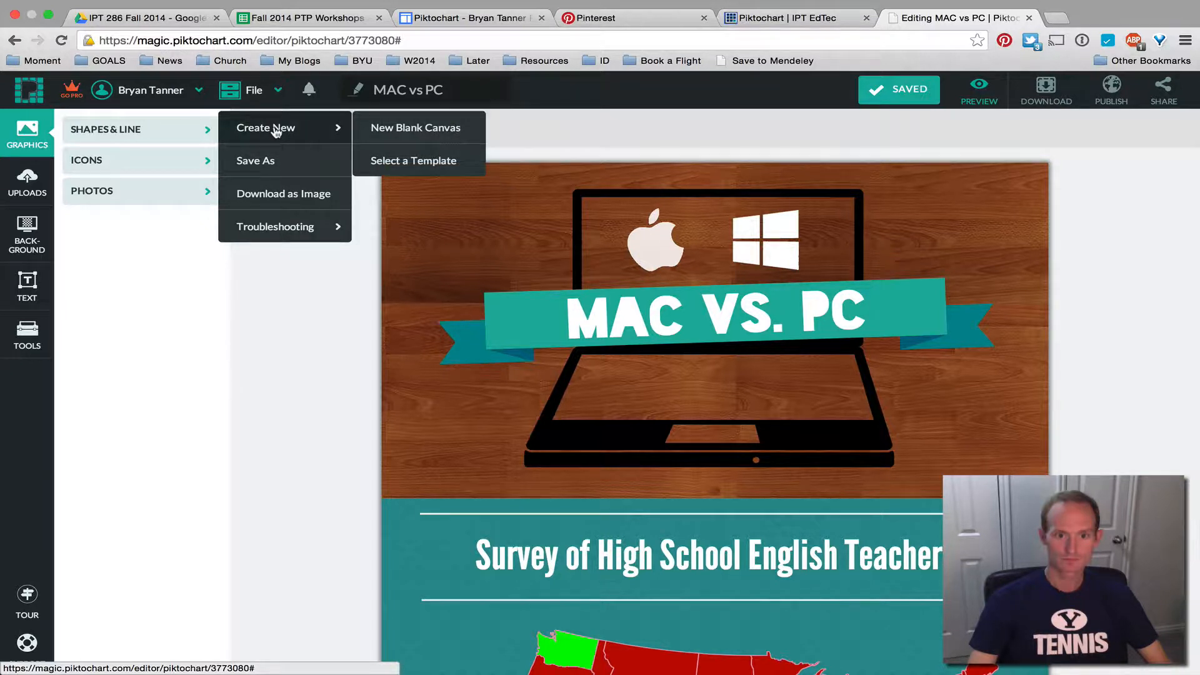
Choose Select a Template and show the Report-format themes
click(400, 163)
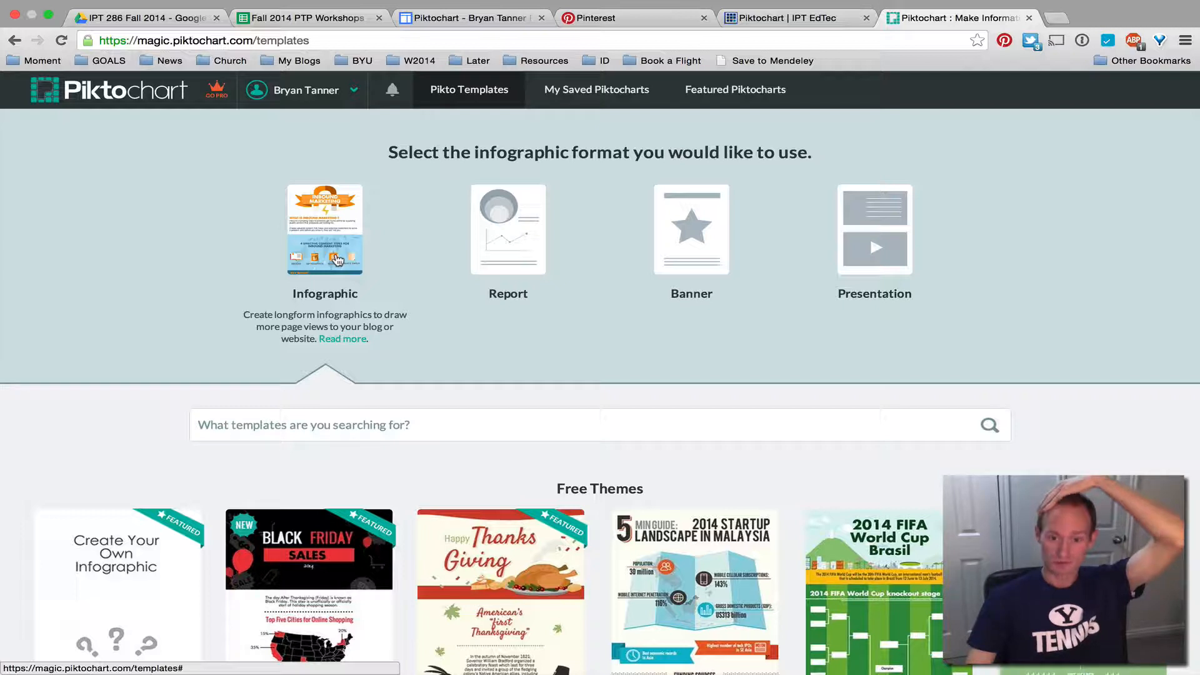
click(510, 260)
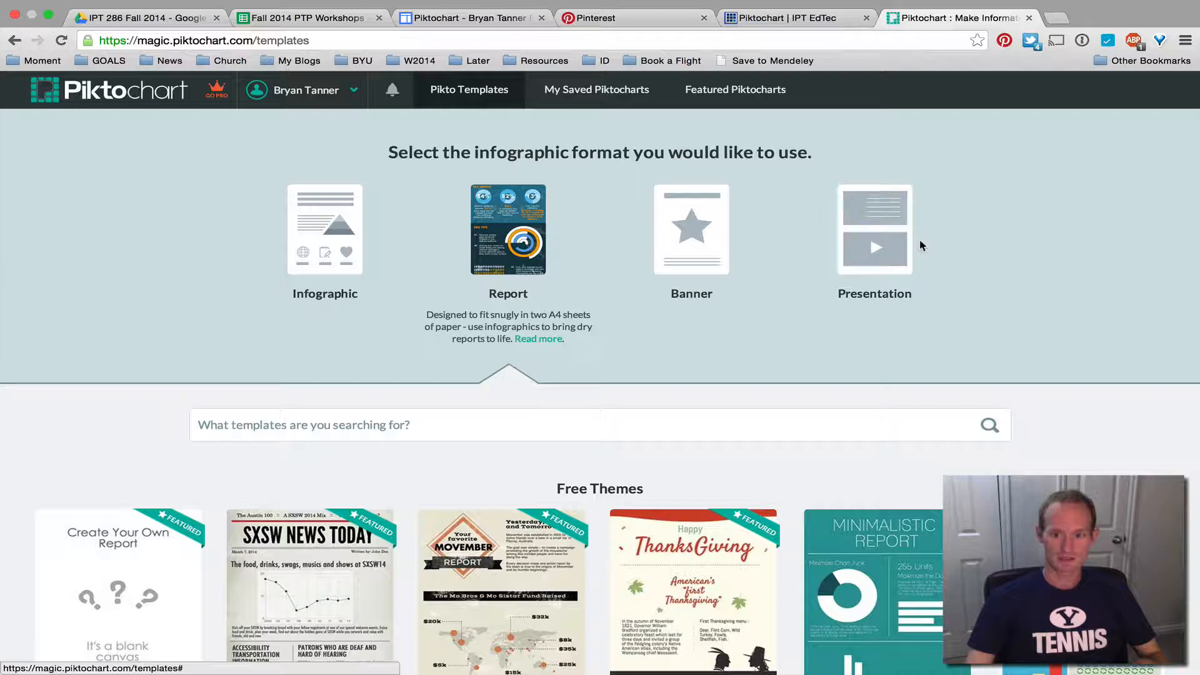
Preview the Presentation themes, then highlight the 'Choose a Theme' requirement in the badge rubric
click(875, 247)
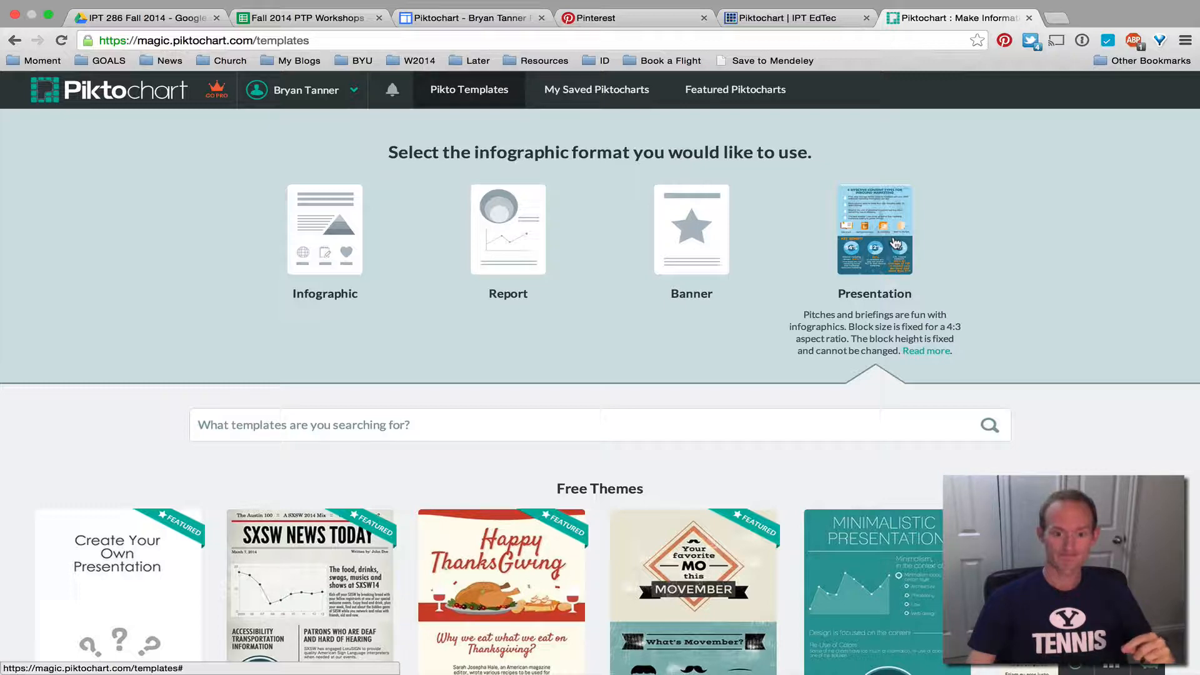
click(476, 19)
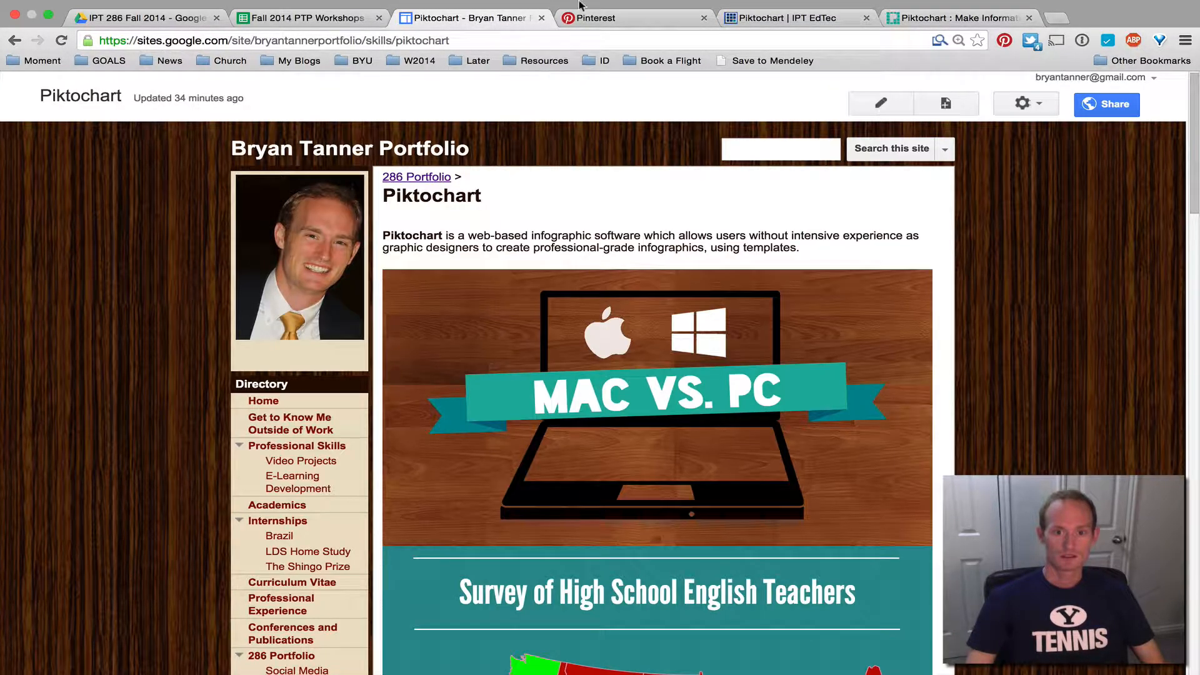
click(820, 19)
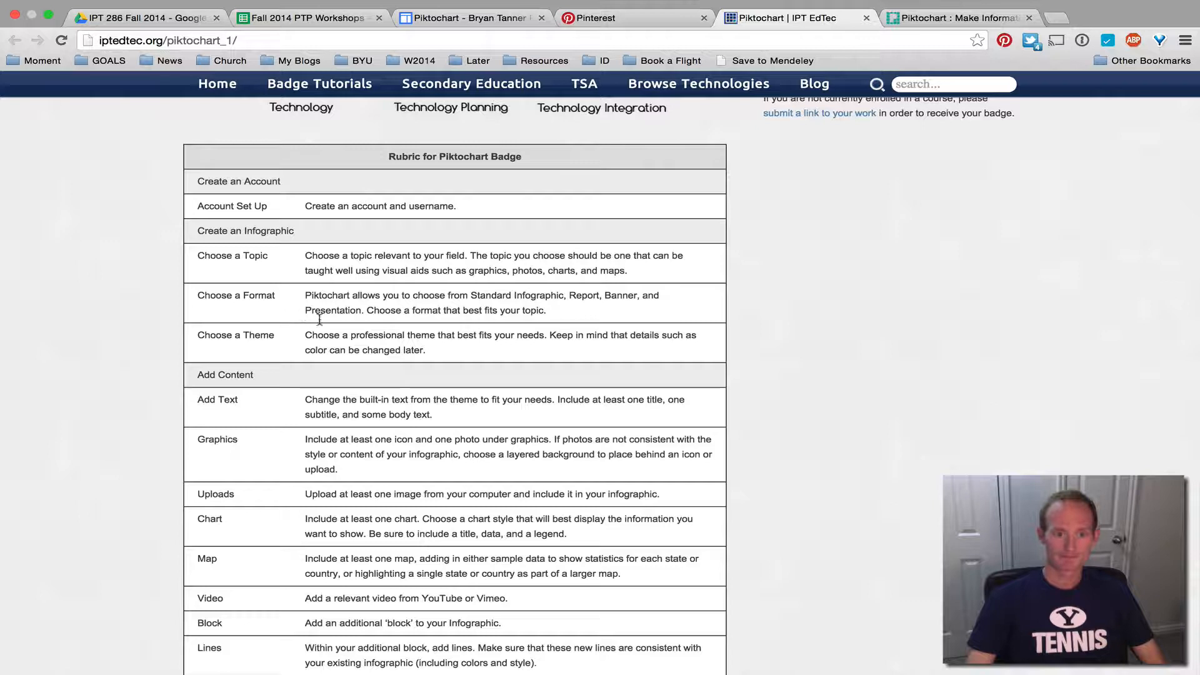
drag(302, 338, 447, 350)
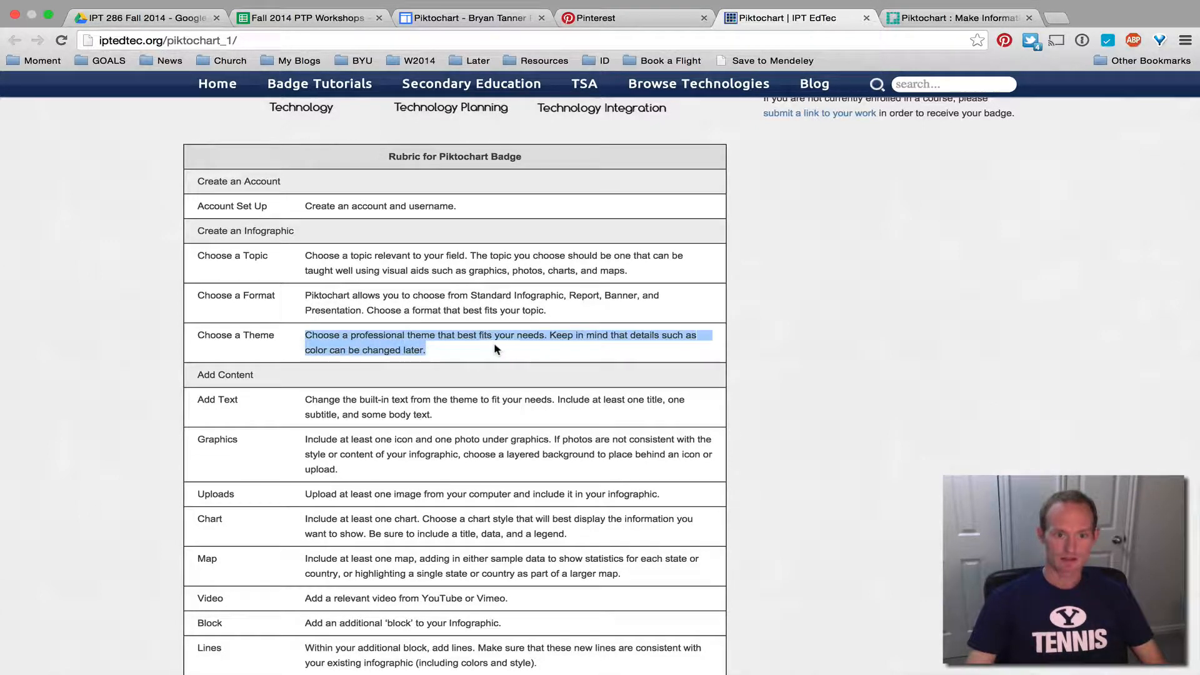
click(444, 347)
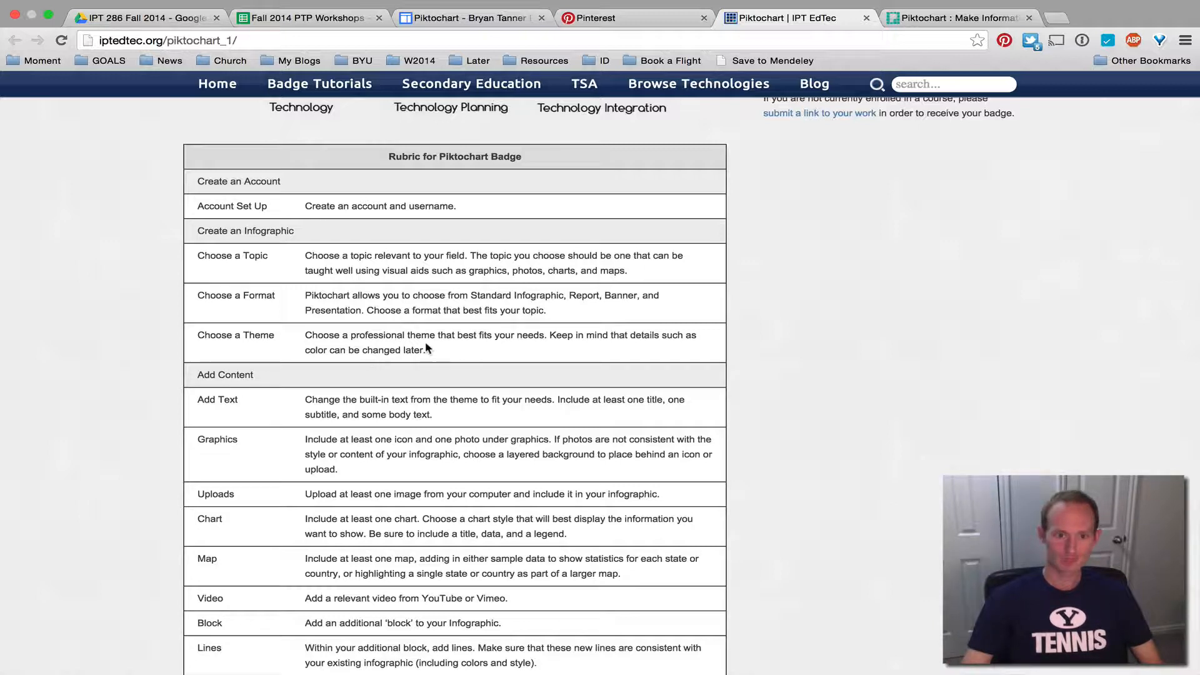
drag(431, 350, 307, 334)
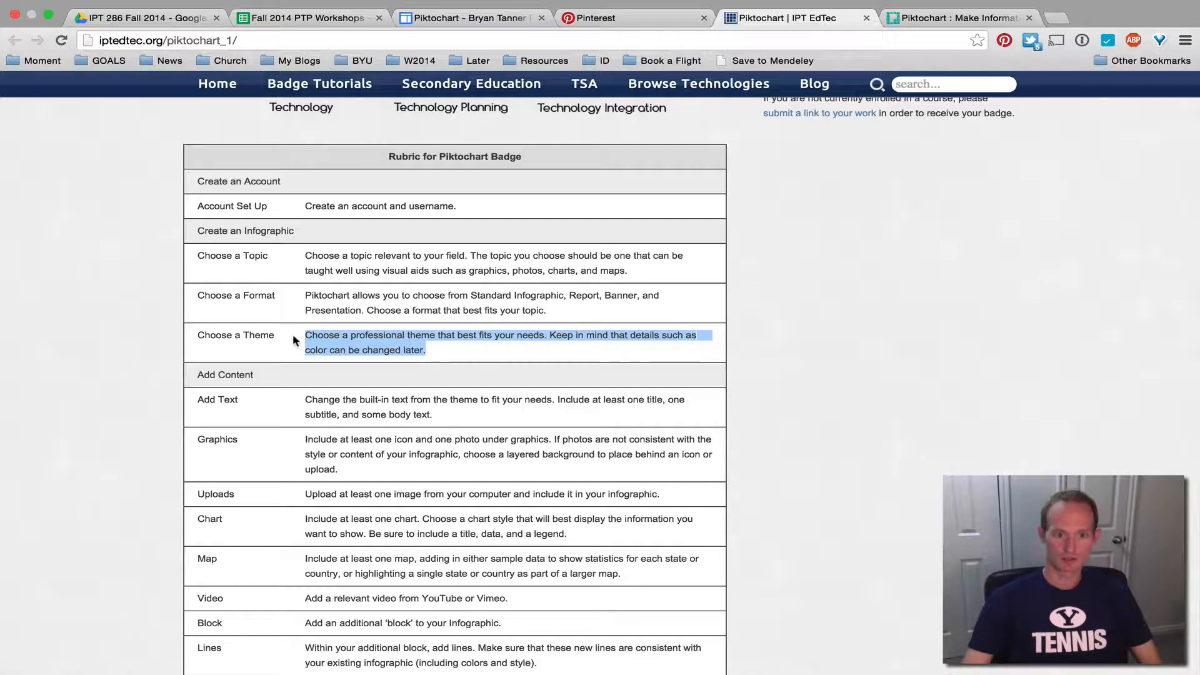
click(293, 336)
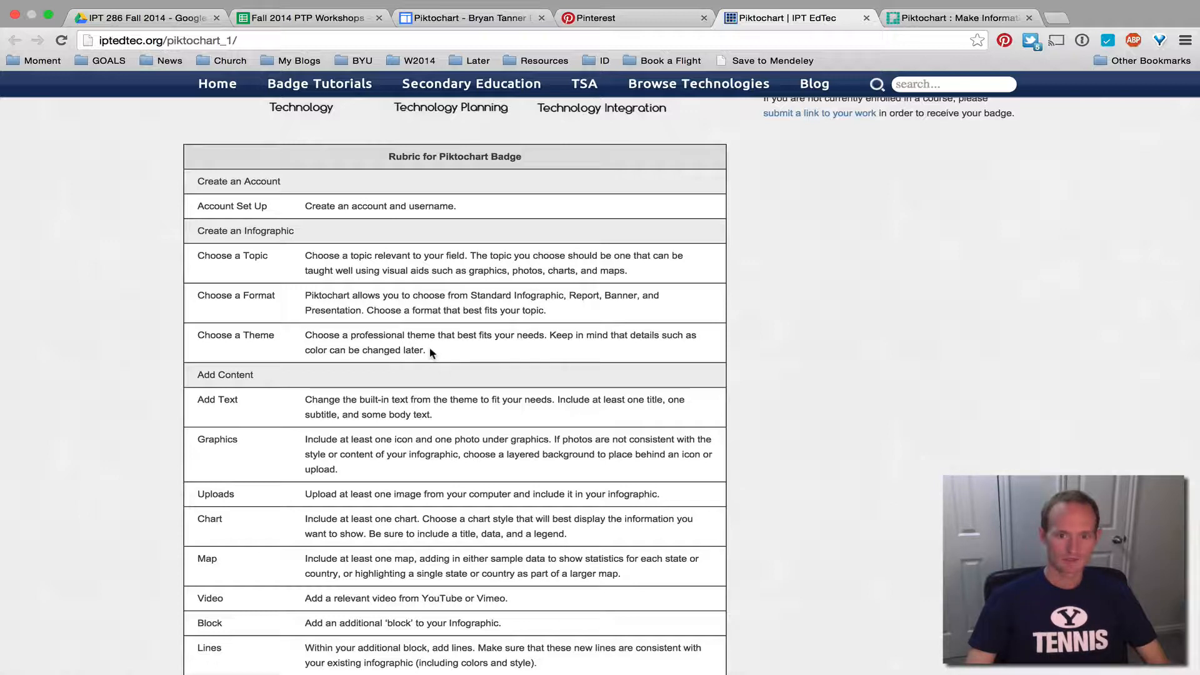
drag(426, 350, 452, 351)
click(304, 253)
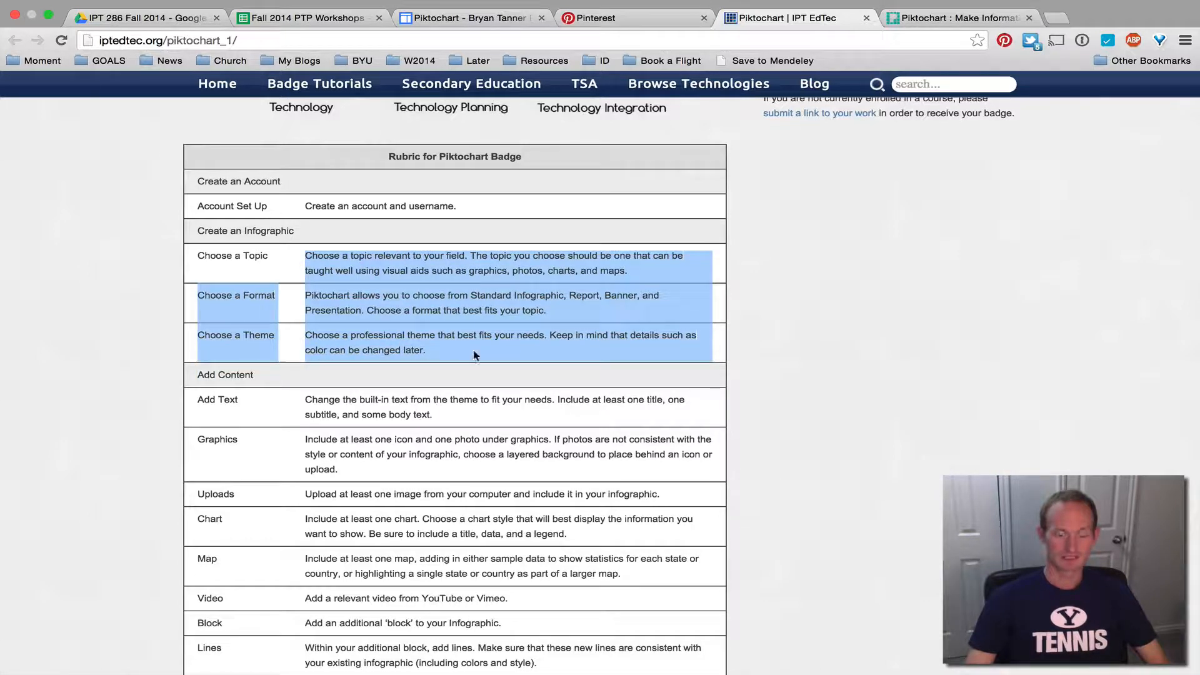
Review the remaining rubric requirements down to Submit, then return to the Piktochart templates
click(471, 353)
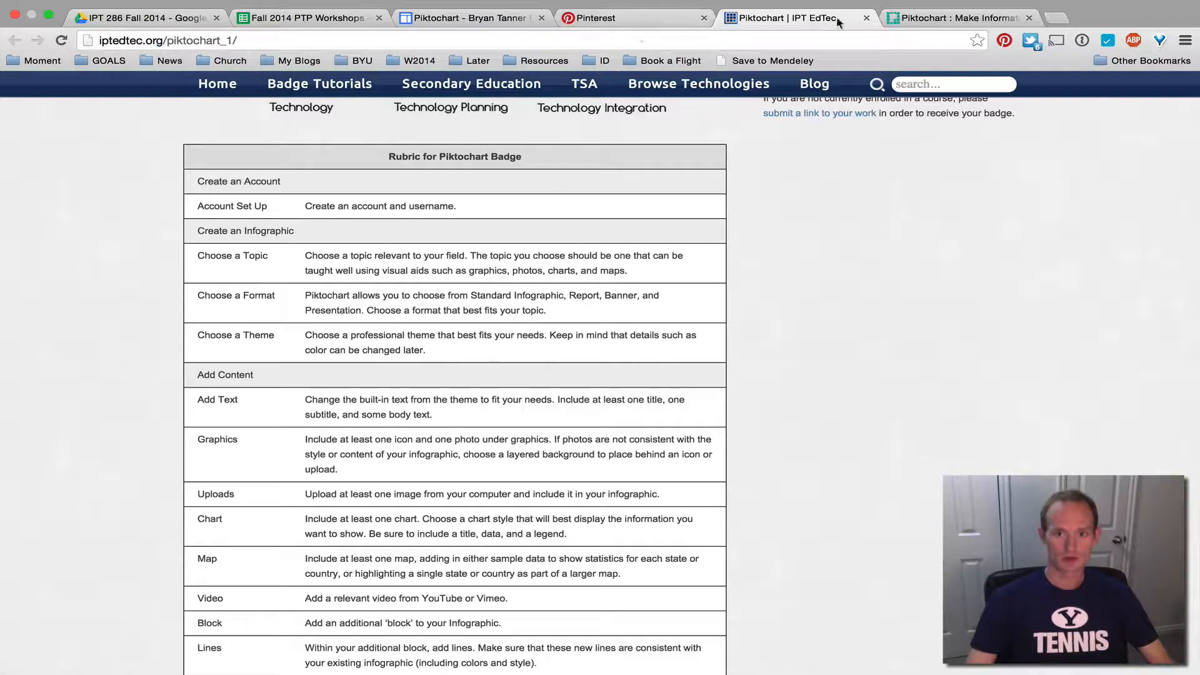
click(913, 18)
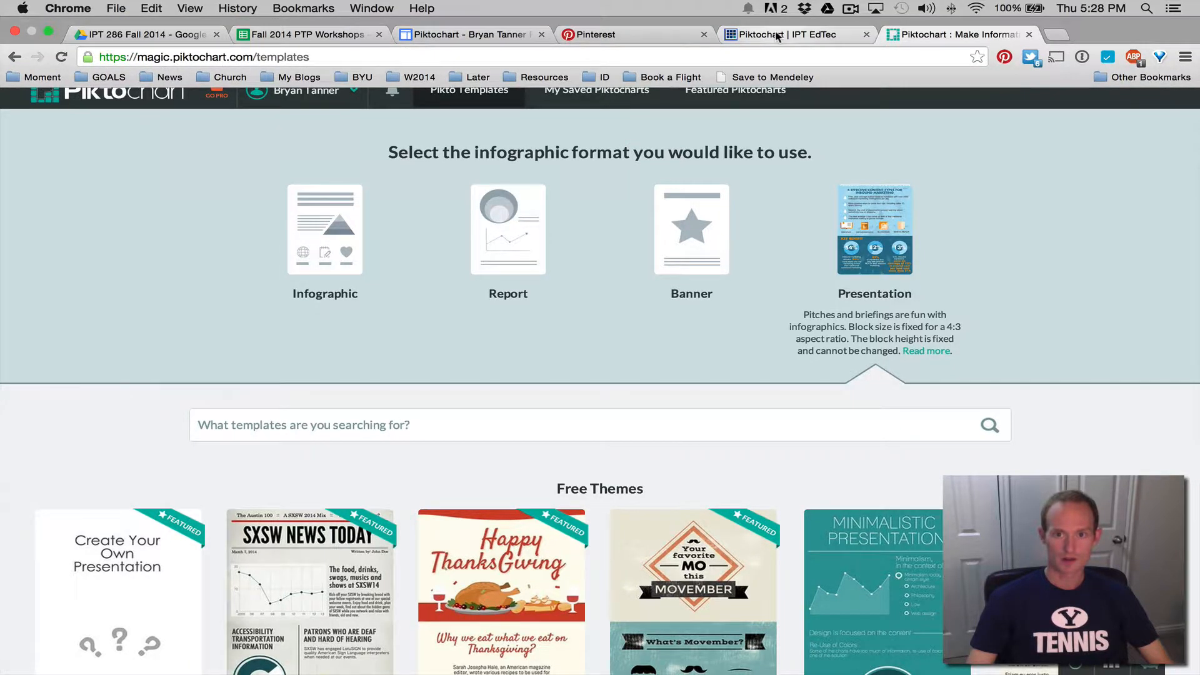
click(778, 31)
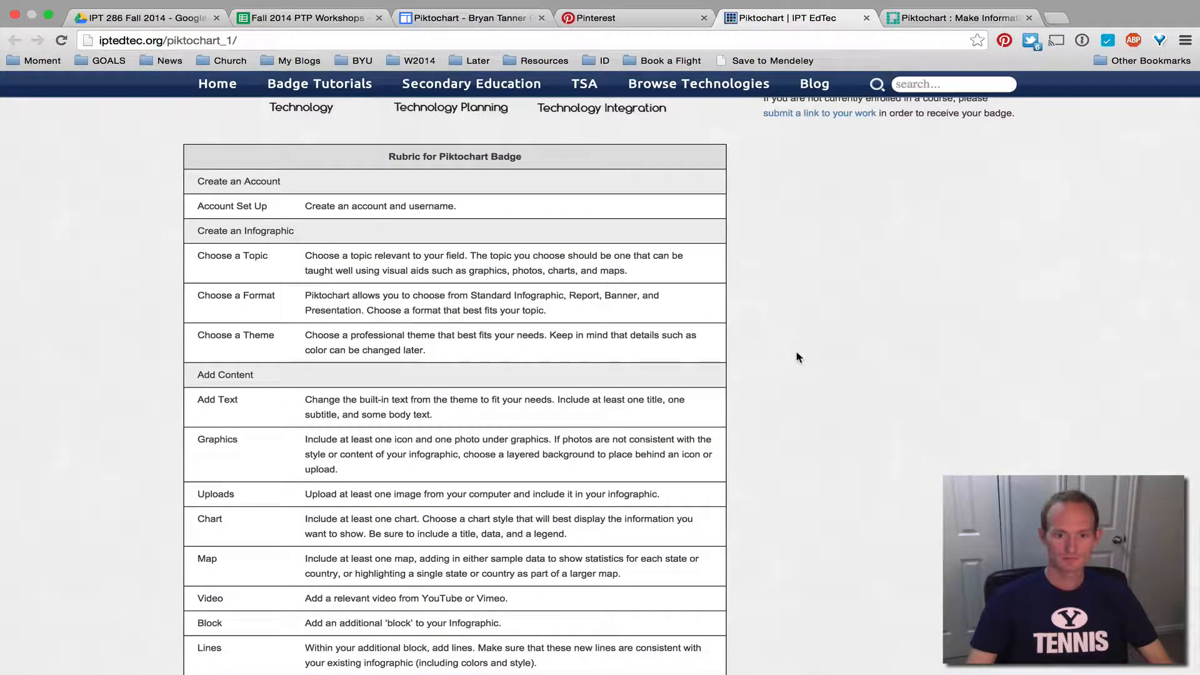
click(851, 9)
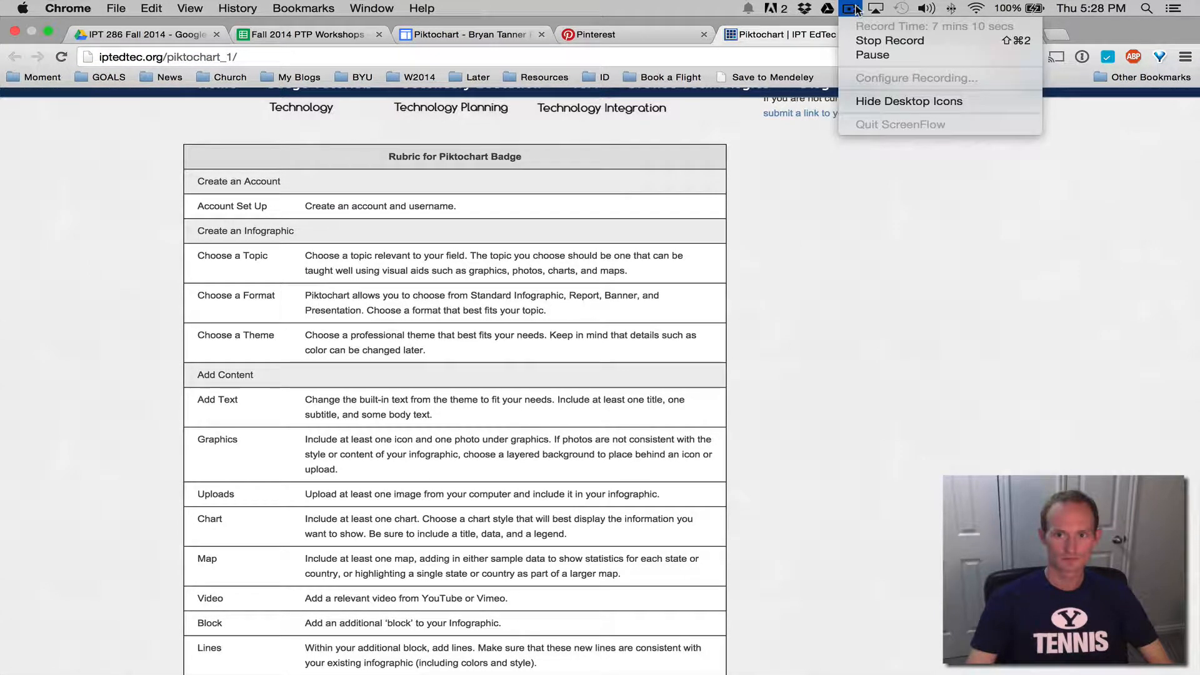
click(839, 339)
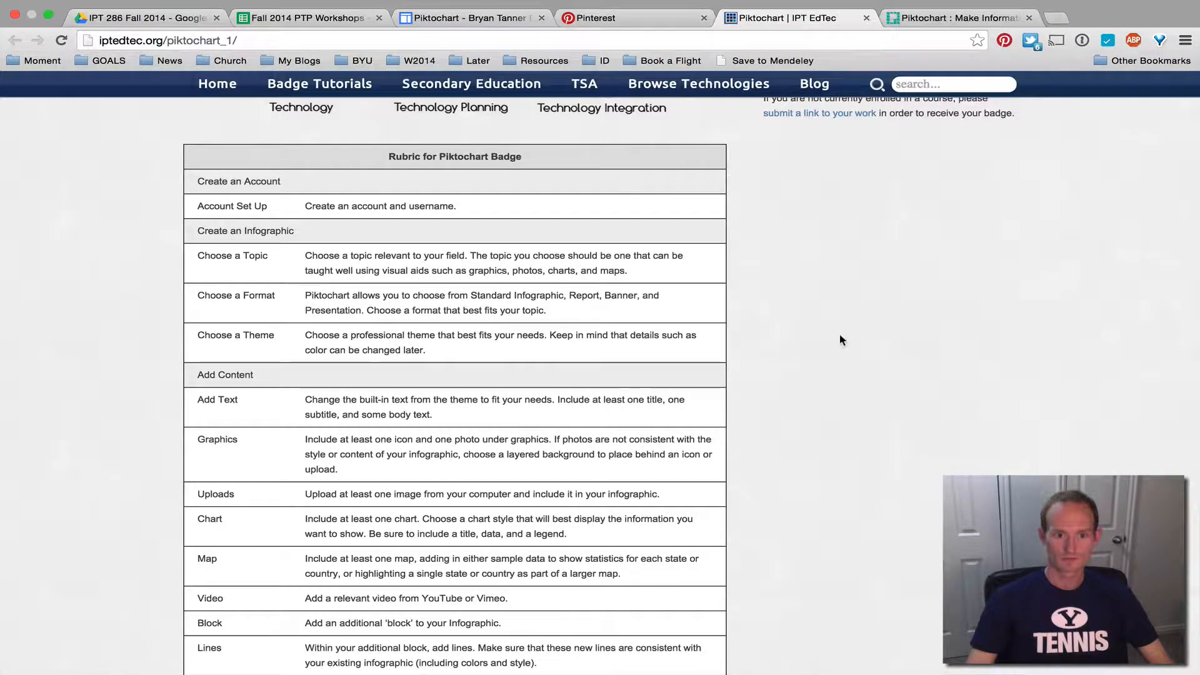
scroll(835, 334, down, 6)
scroll(835, 335, up, 3)
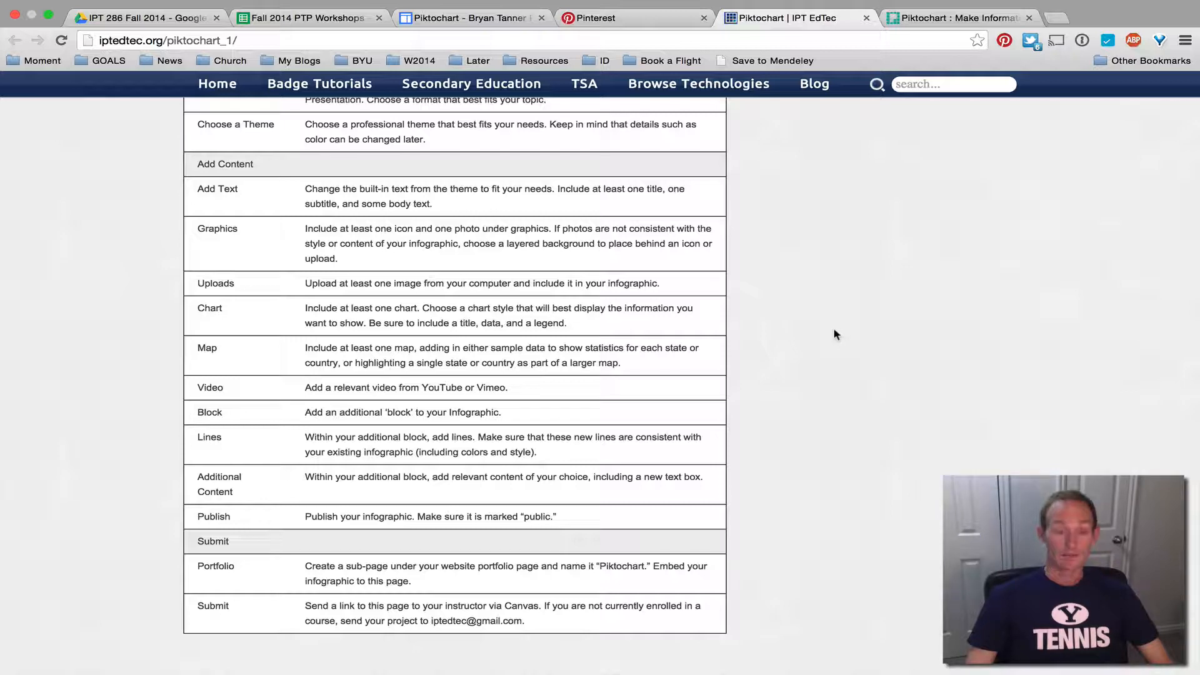
click(955, 13)
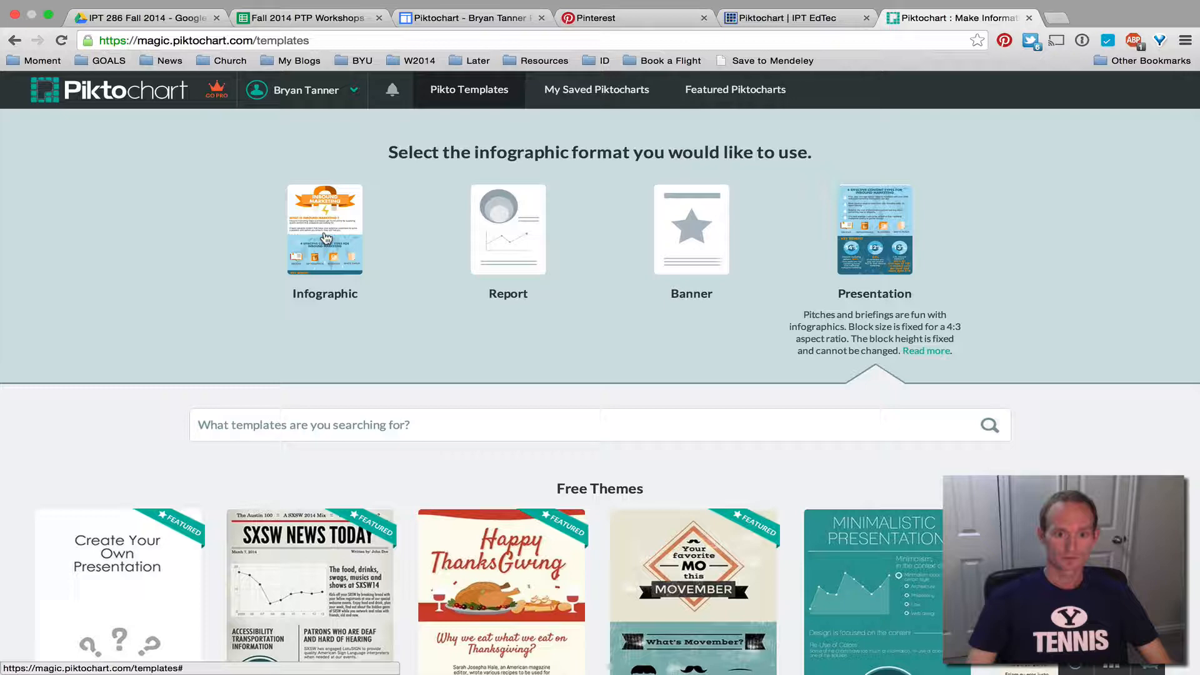
Switch the gallery to Infographic format and browse free themes like Black Friday and Dark 2, plus Pro Themes
click(326, 238)
scroll(150, 407, down, 5)
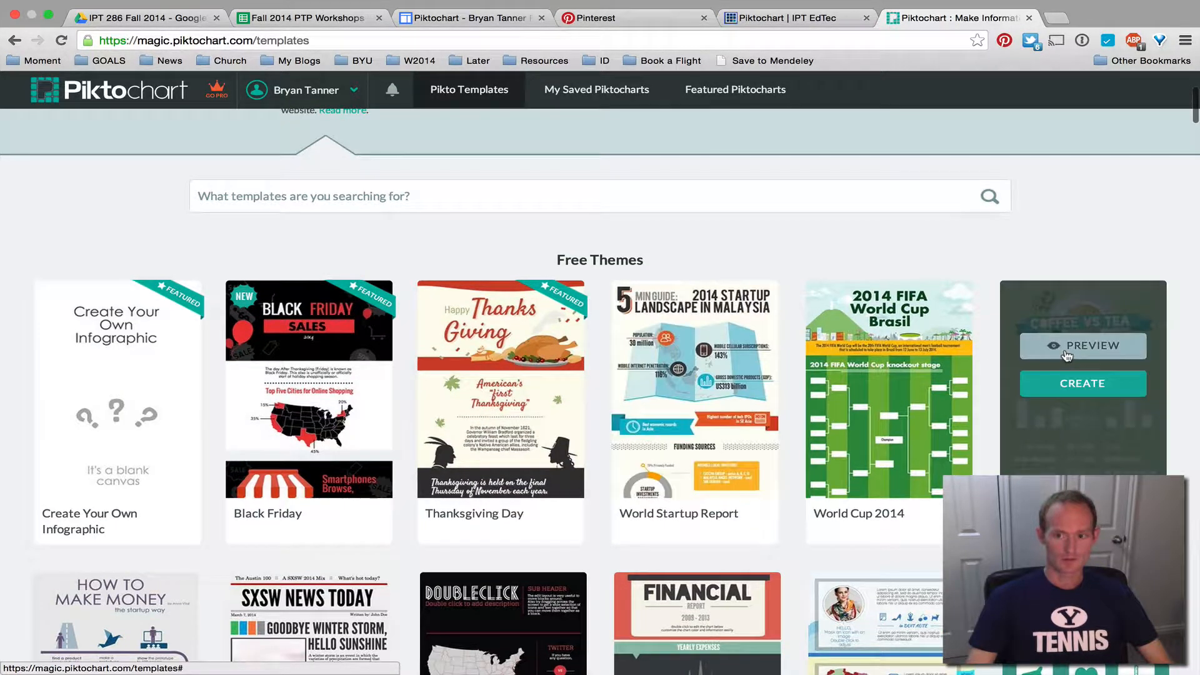
scroll(1056, 428, down, 2)
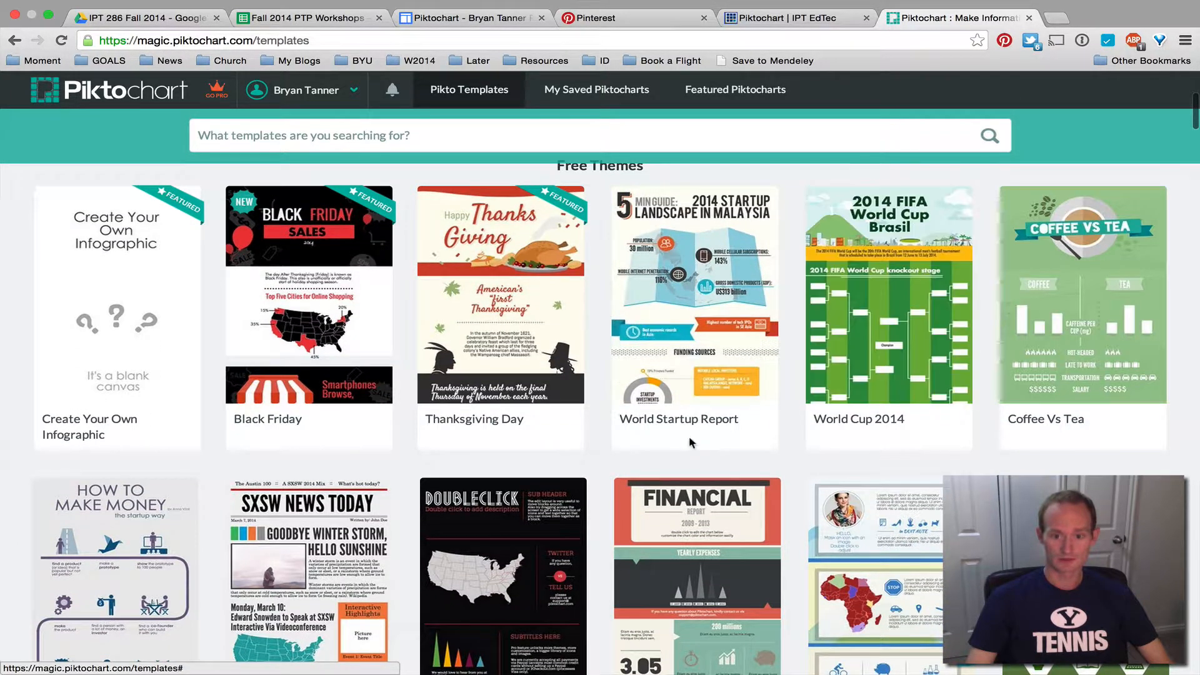
scroll(687, 437, down, 6)
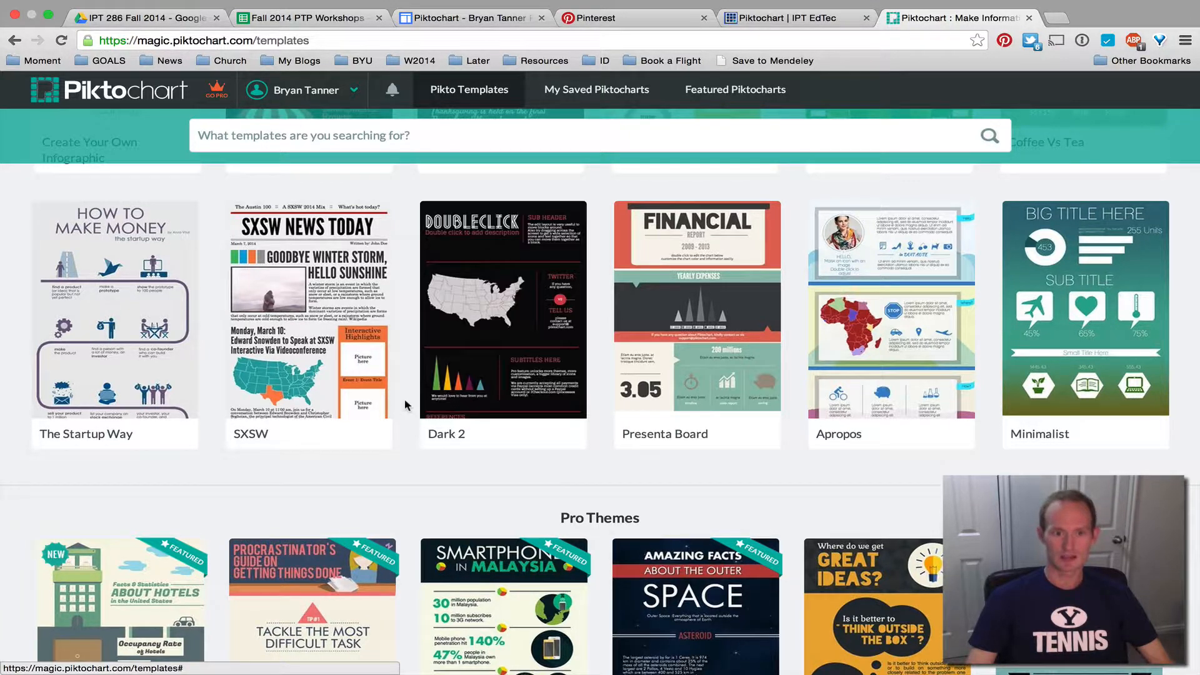
scroll(206, 423, up, 5)
scroll(172, 504, down, 3)
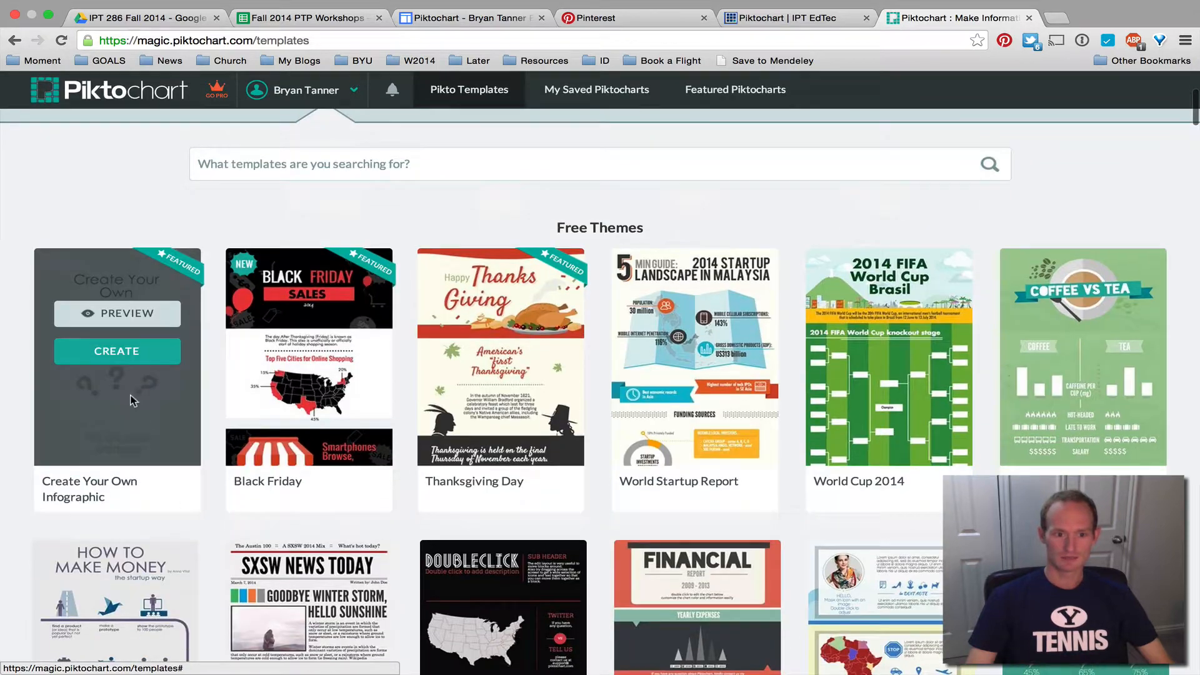
Start a blank Create Your Own Infographic and resize its title block to 251 px tall
click(134, 353)
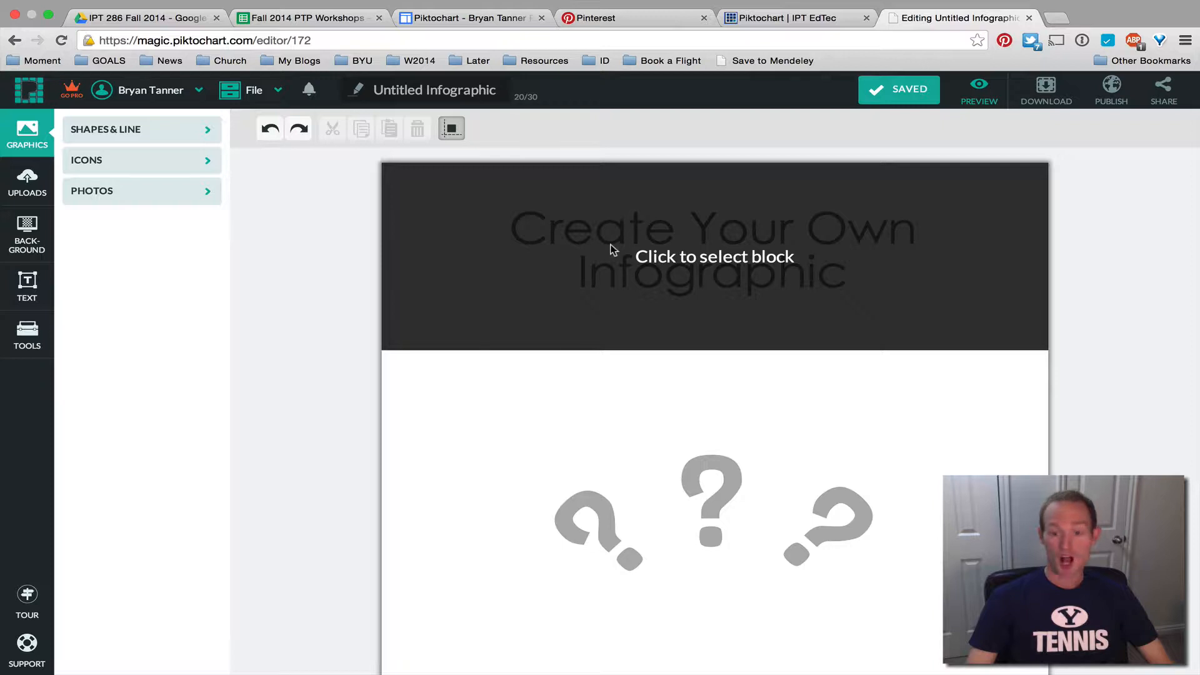
click(609, 242)
mouse_move(723, 350)
mouse_down()
mouse_move(716, 571)
mouse_move(712, 358)
mouse_up()
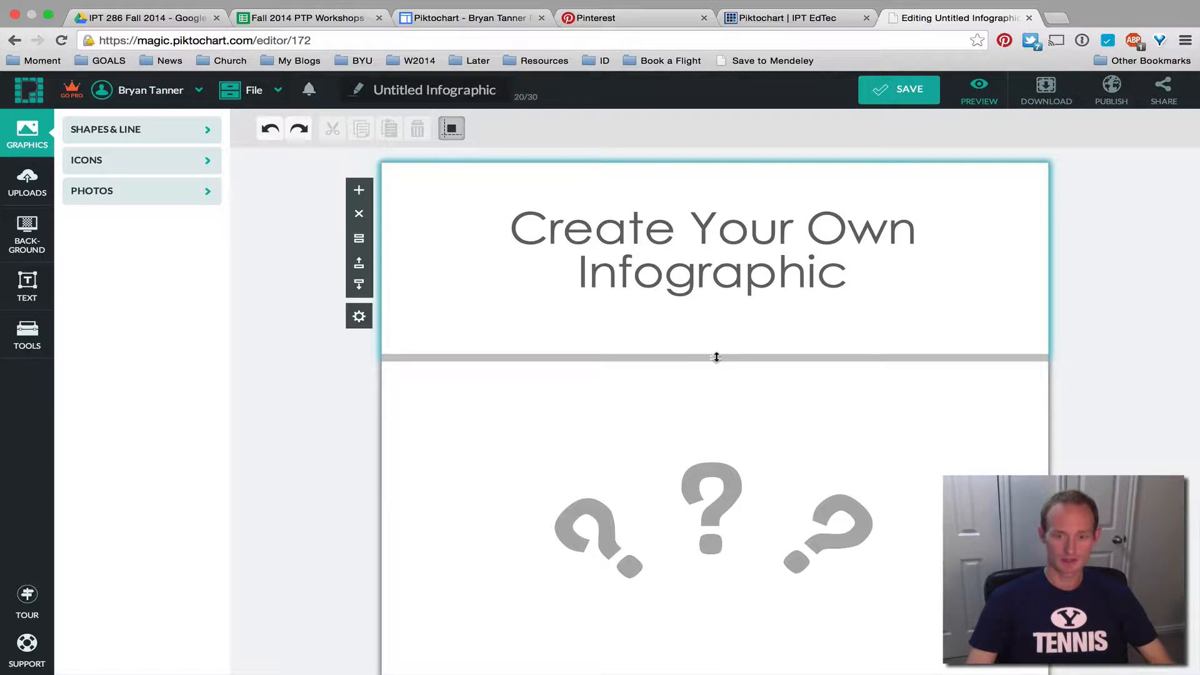
mouse_move(717, 357)
mouse_down()
mouse_move(712, 394)
mouse_move(714, 351)
mouse_up()
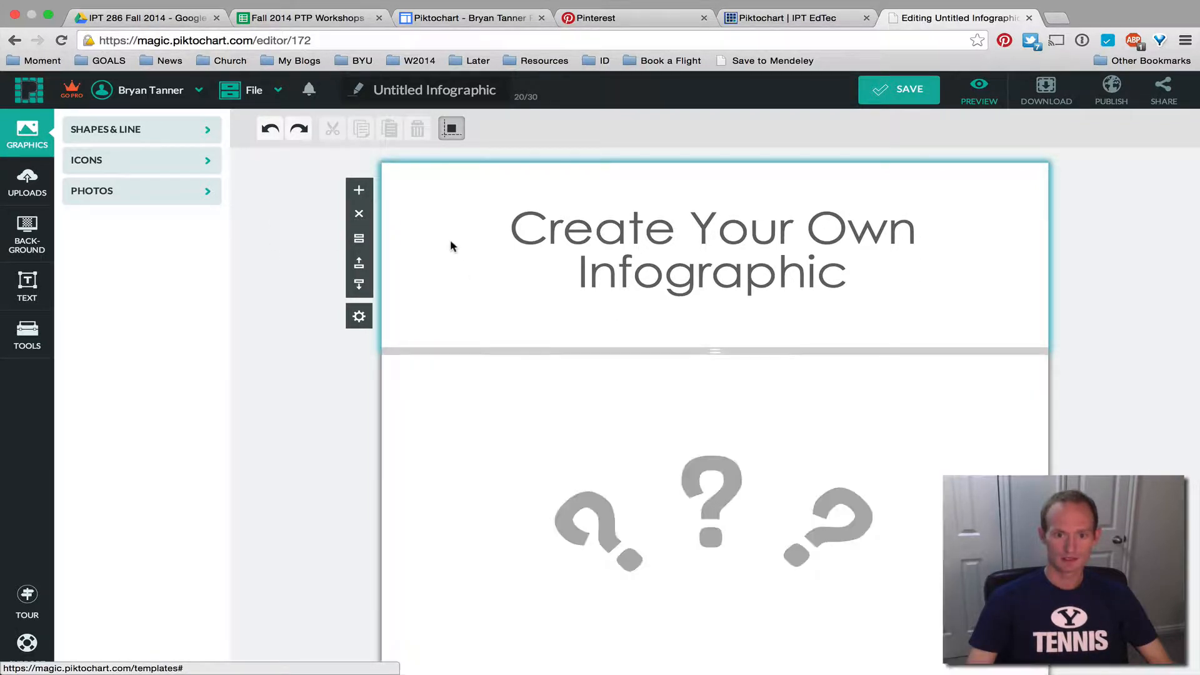
Move the title block down and back to the top, then view its 800 px width, 251 px height settings
click(359, 287)
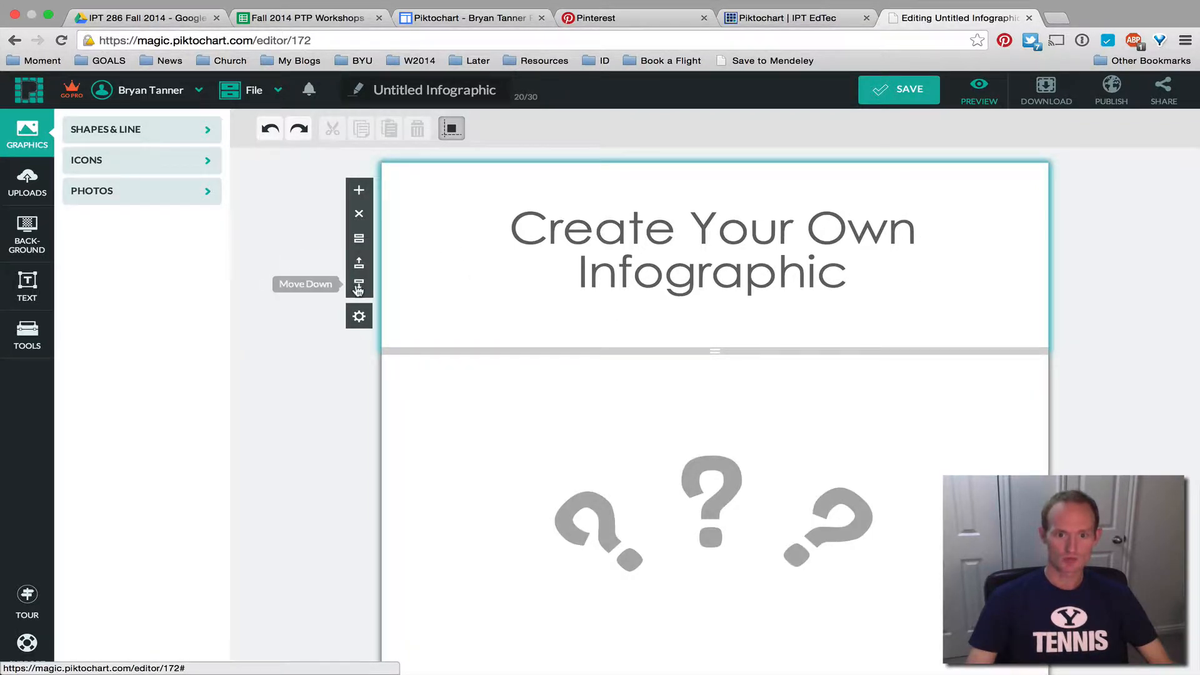
scroll(511, 305, up, 5)
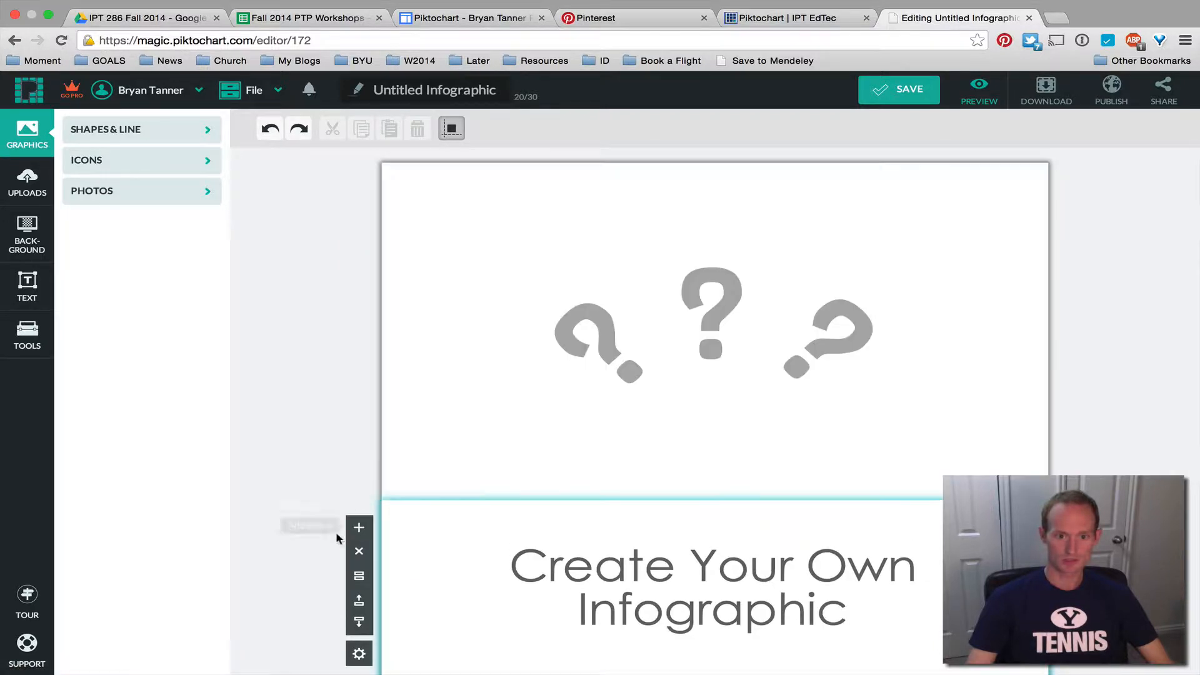
click(358, 601)
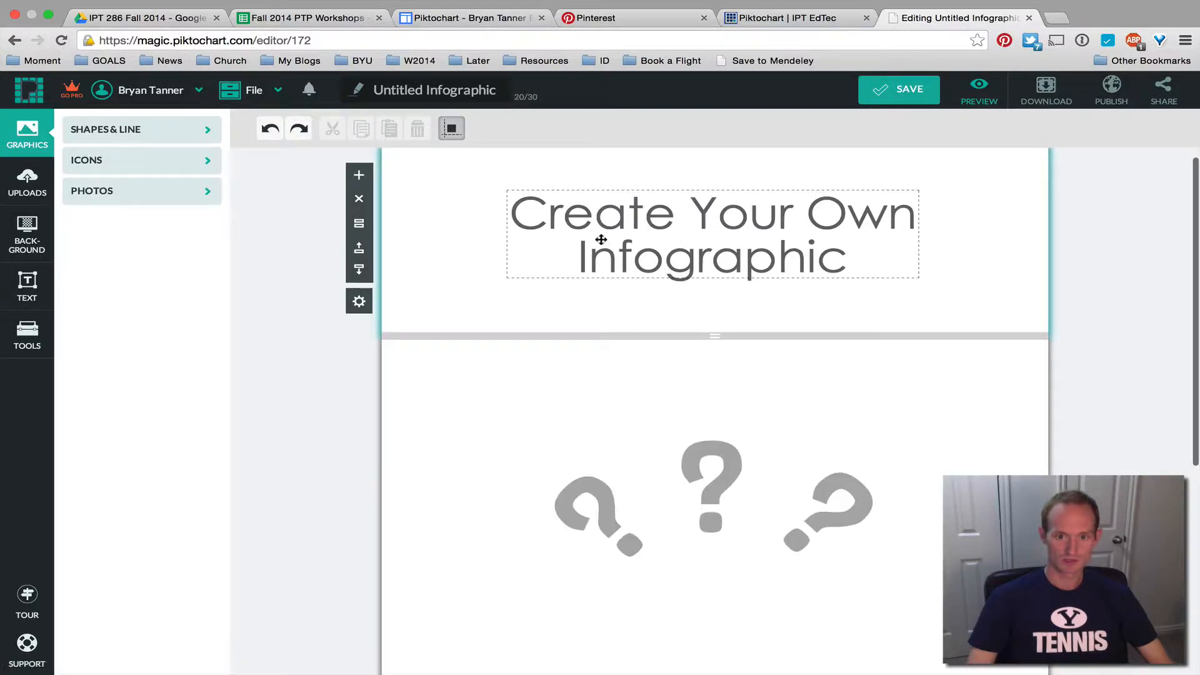
click(362, 302)
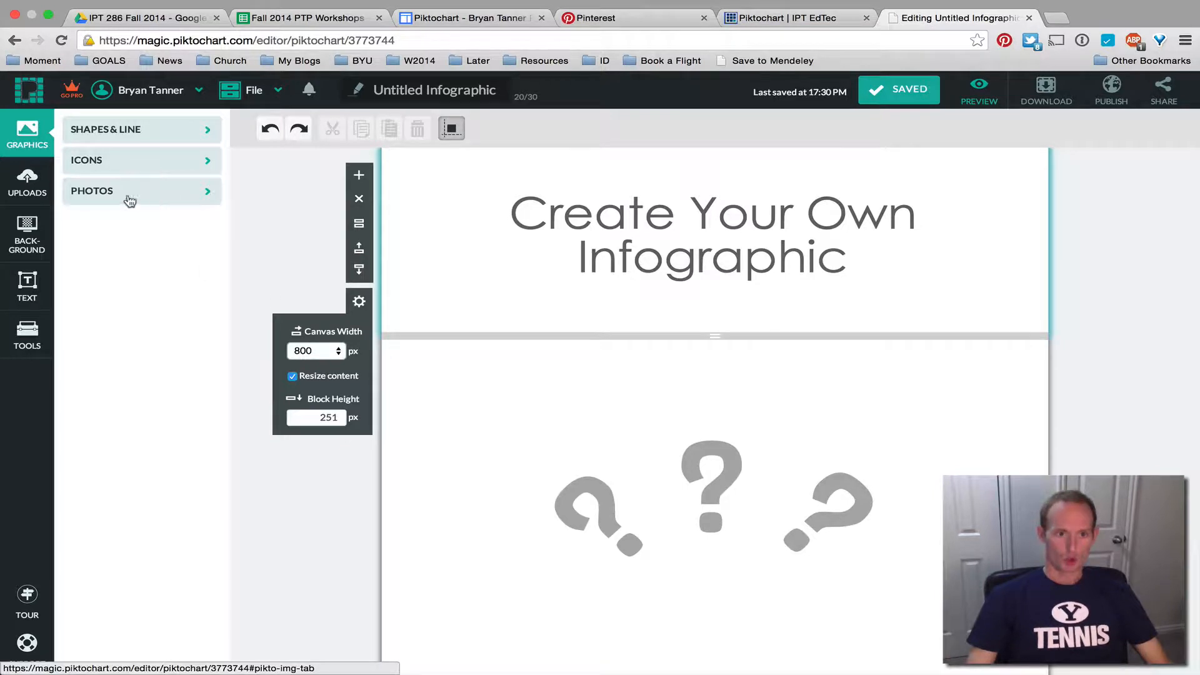
scroll(459, 346, down, 5)
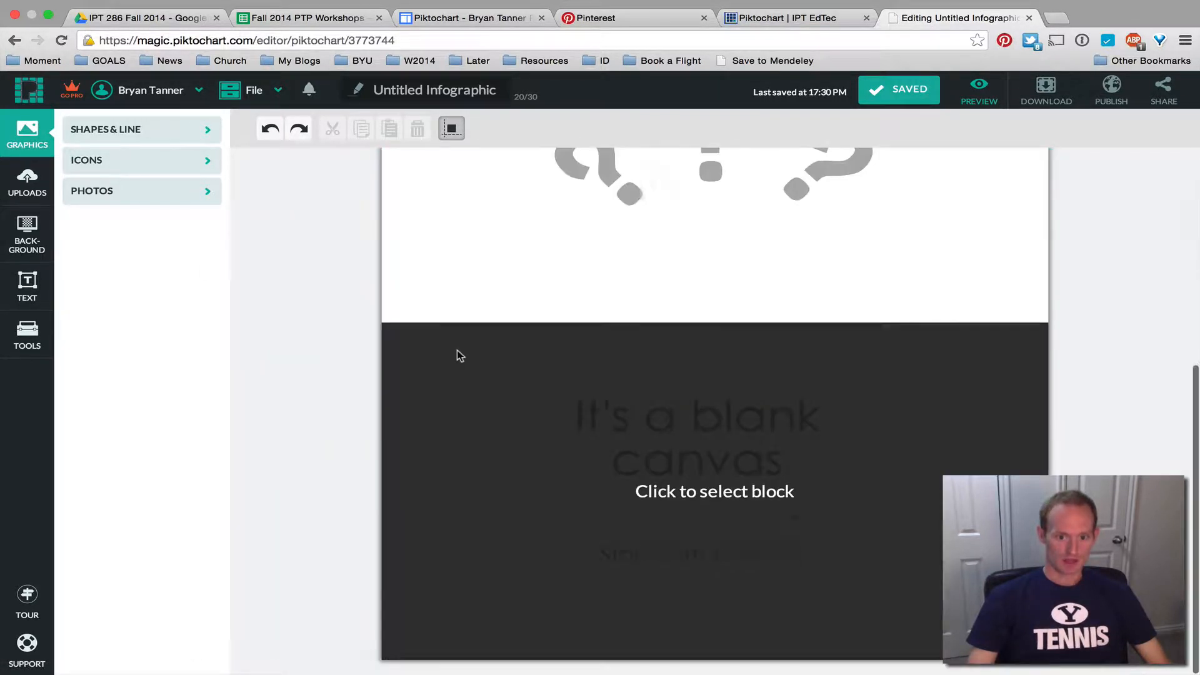
scroll(456, 350, up, 5)
scroll(457, 350, down, 5)
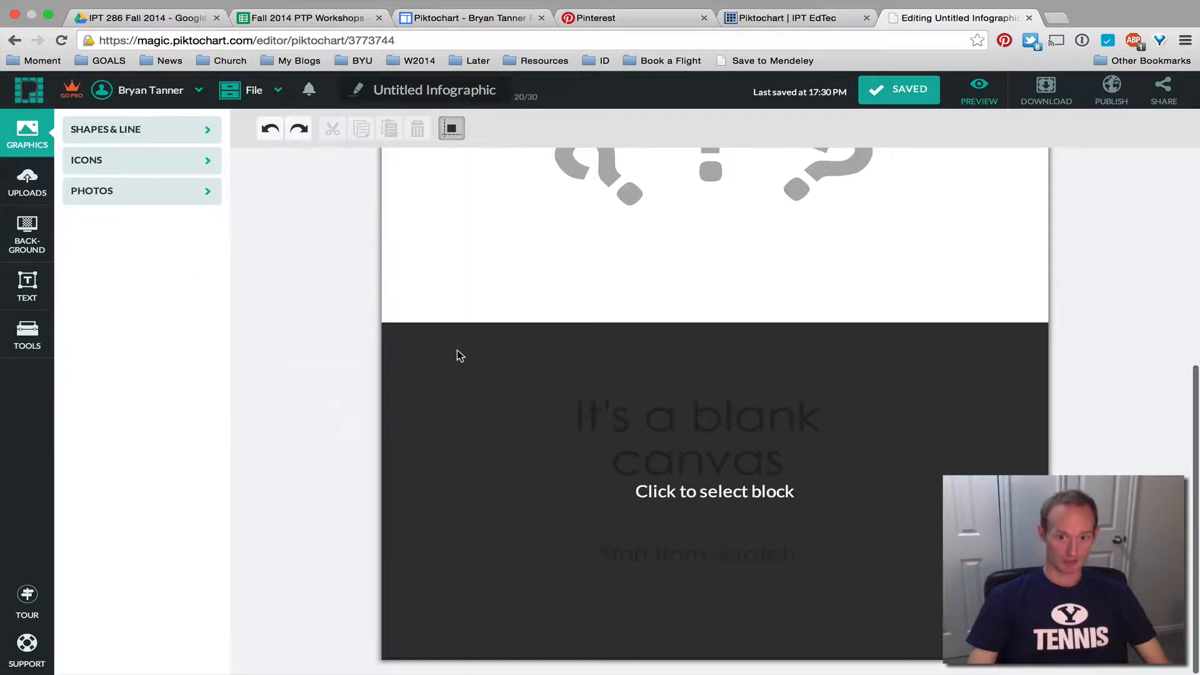
scroll(456, 355, up, 5)
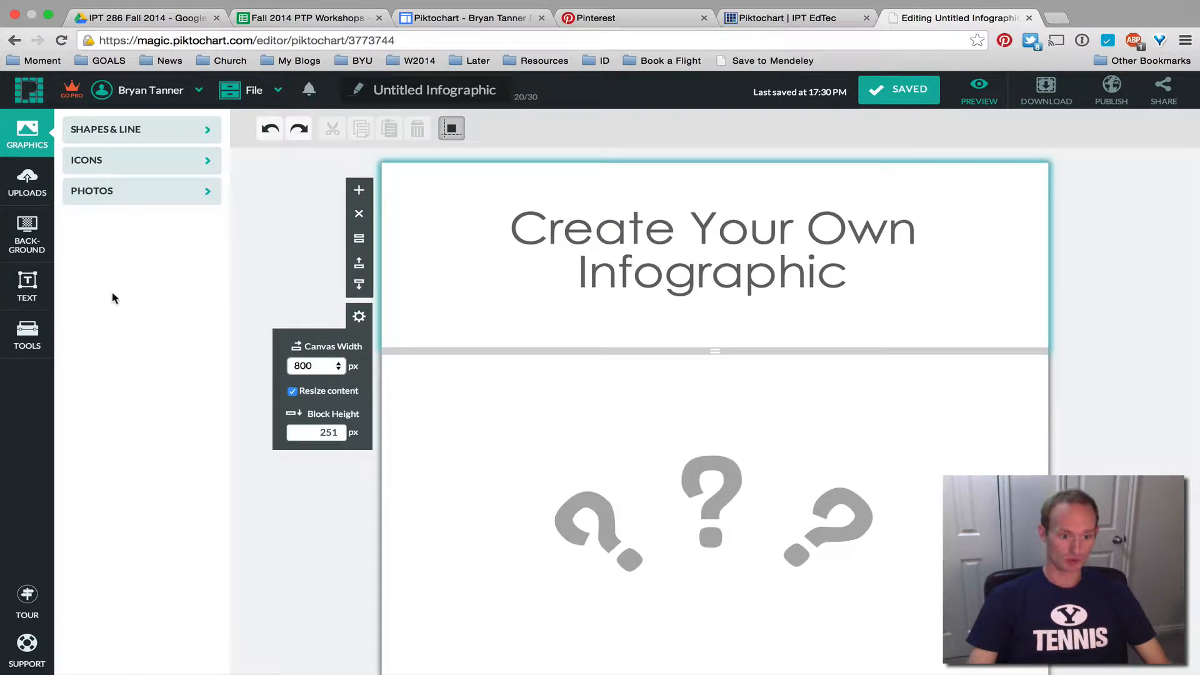
Show the charts, maps and videos tools and focus the video address field
click(30, 336)
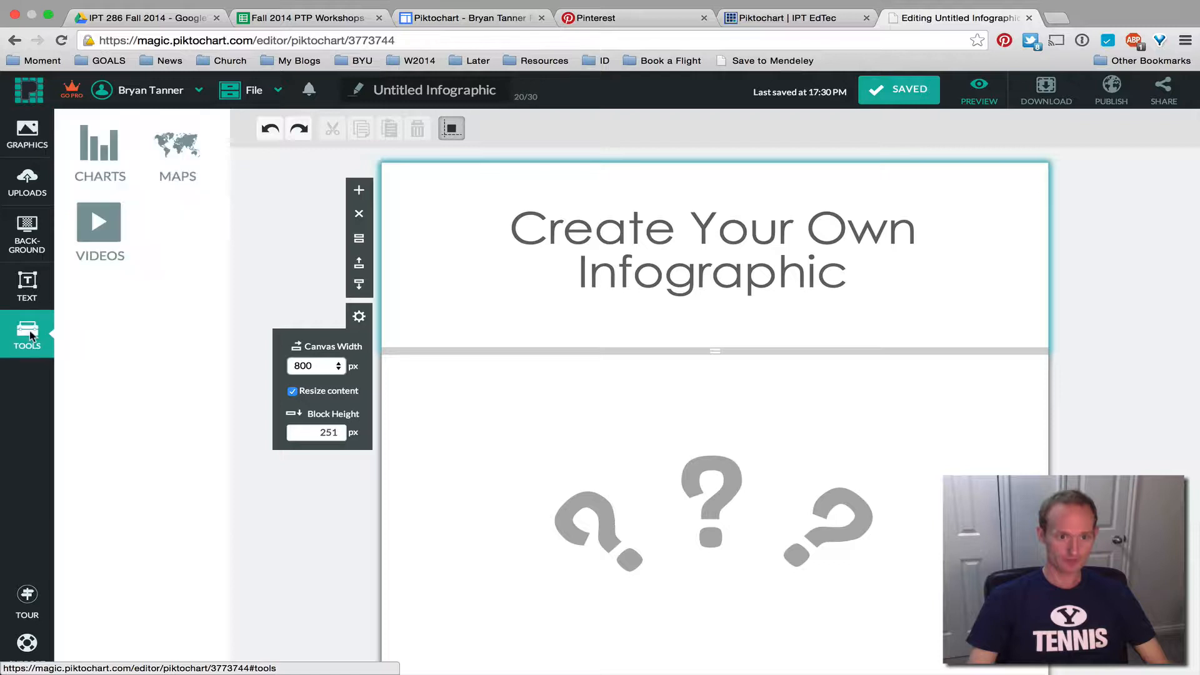
click(102, 229)
click(73, 338)
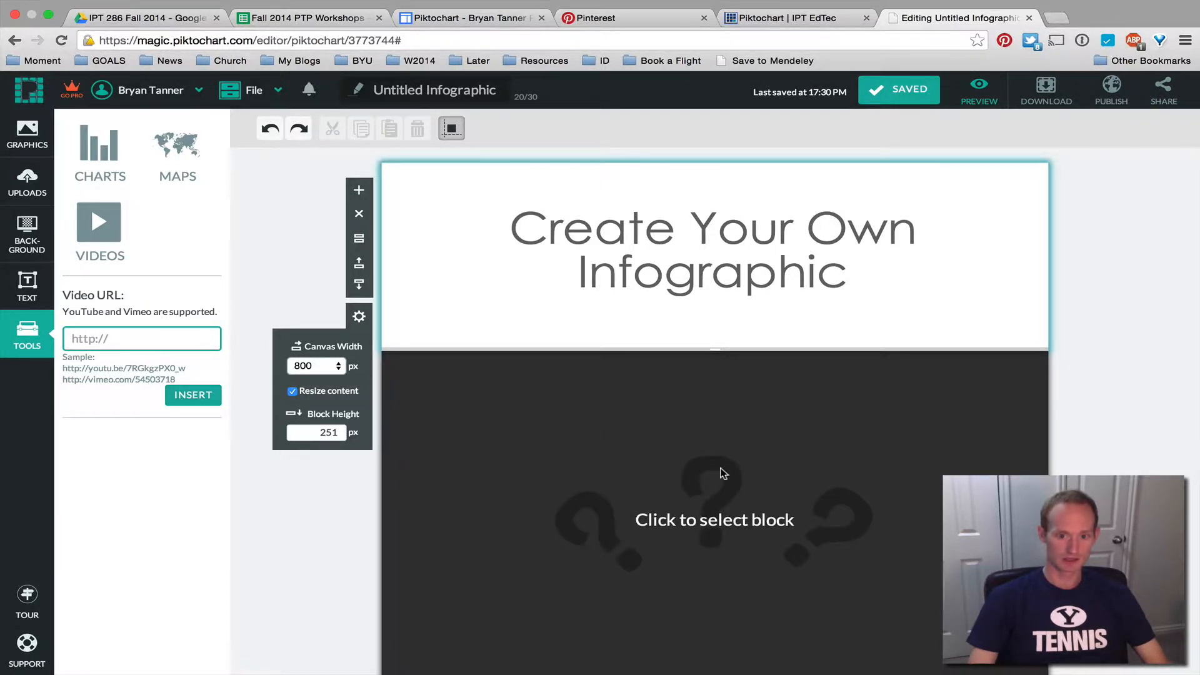
Insert a map and cycle through World, Asia, Africa and North America to Oceania
click(178, 158)
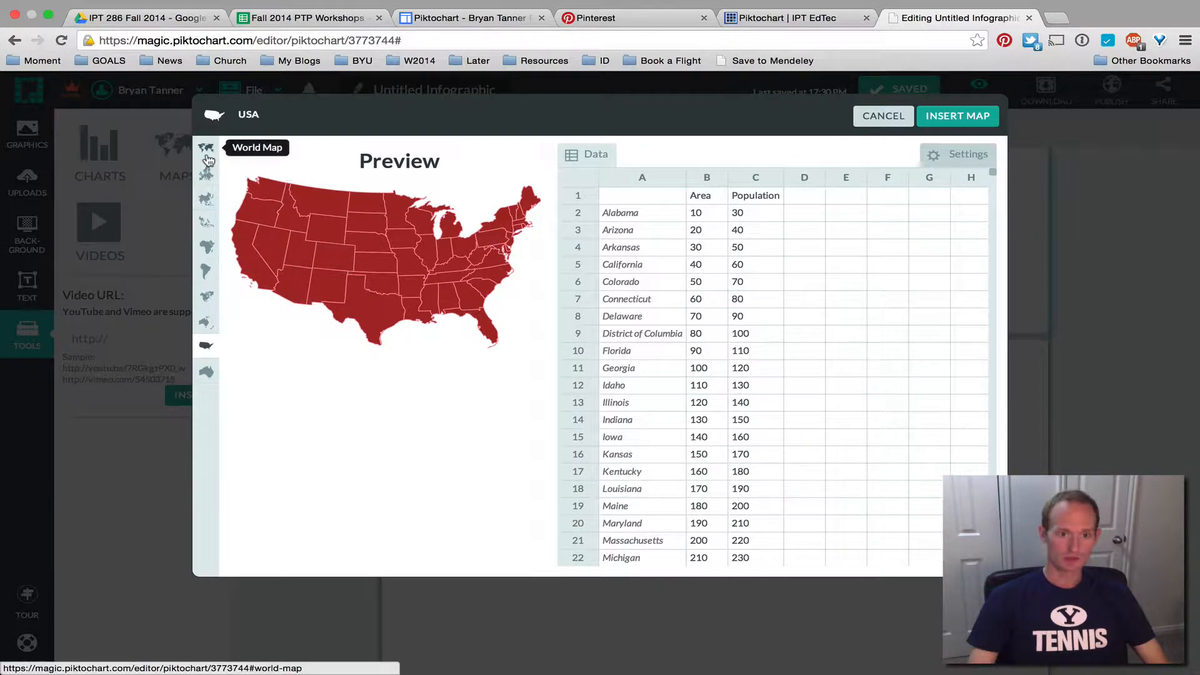
click(206, 153)
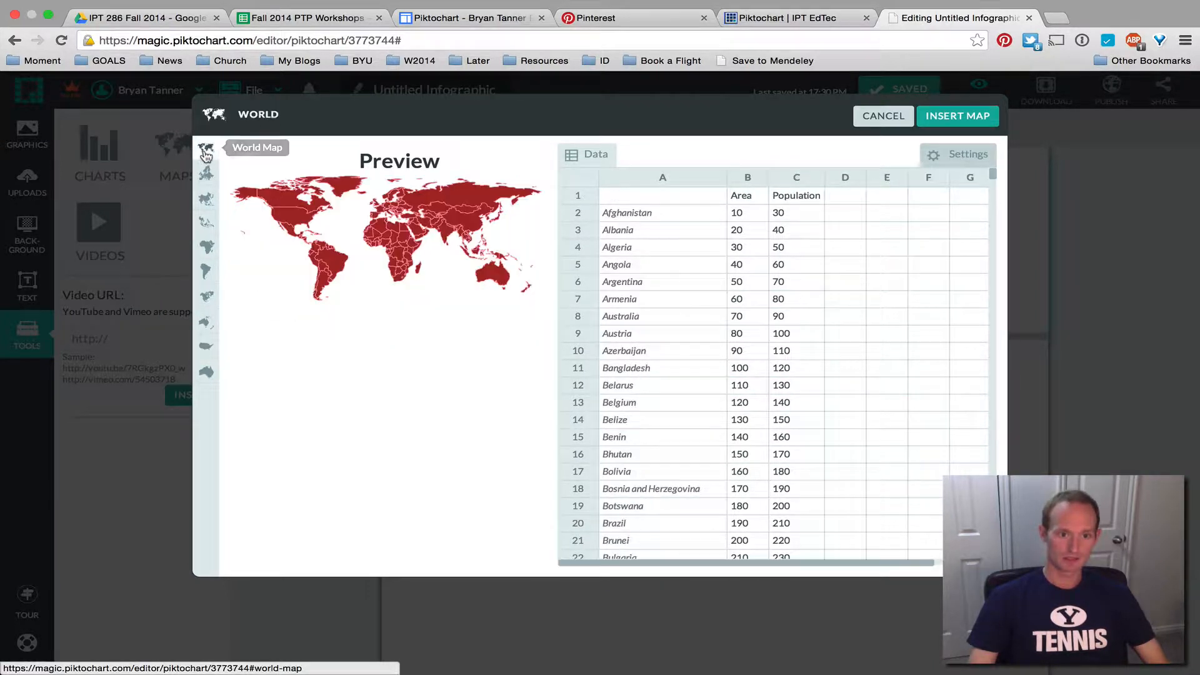
click(207, 198)
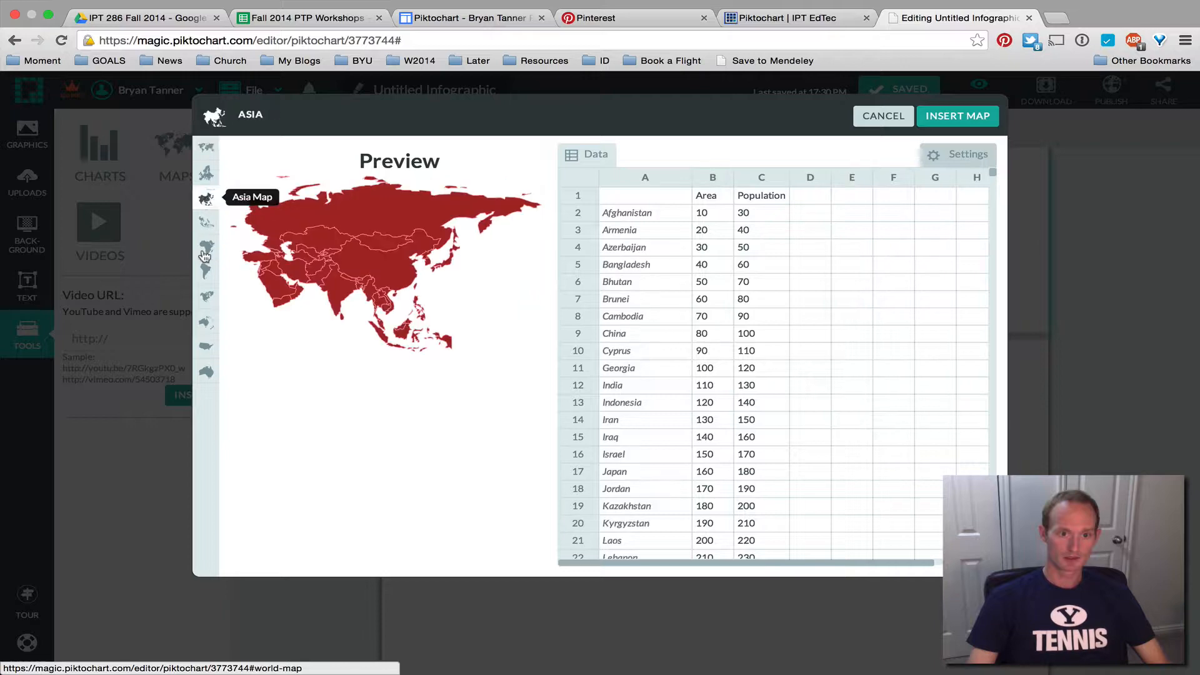
click(206, 247)
click(207, 296)
click(207, 322)
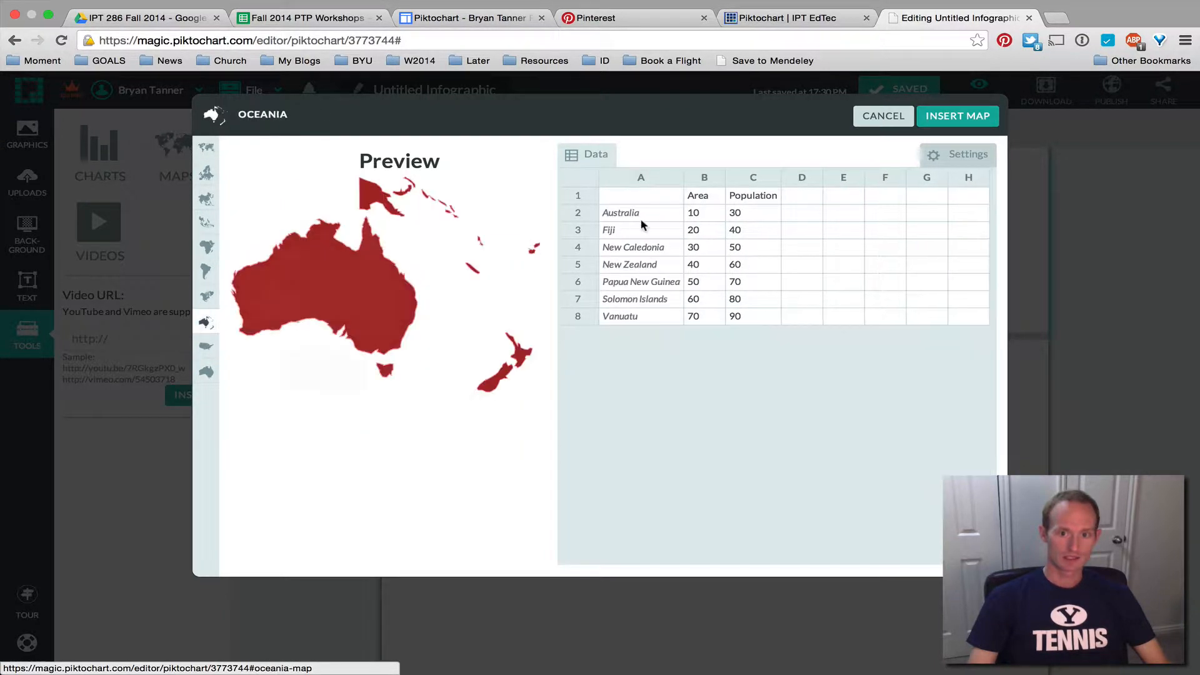
Begin editing the Area header in cell B1, then switch to the assignment instructions tab
click(694, 196)
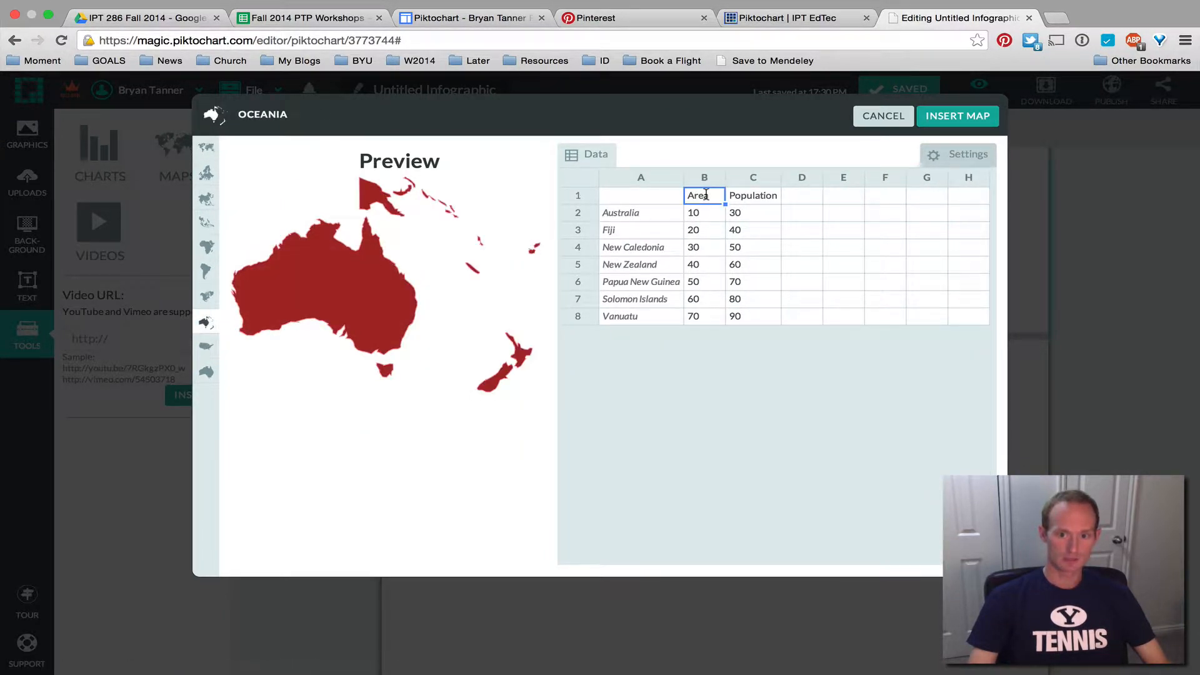
double_click(706, 194)
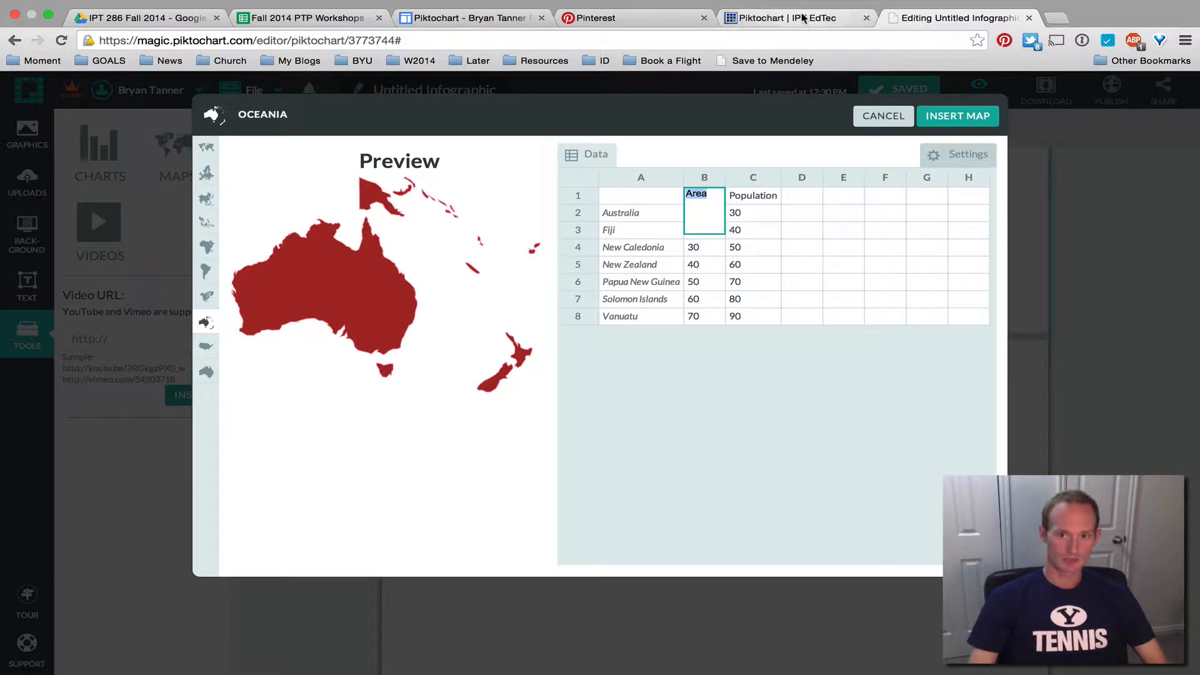
click(768, 18)
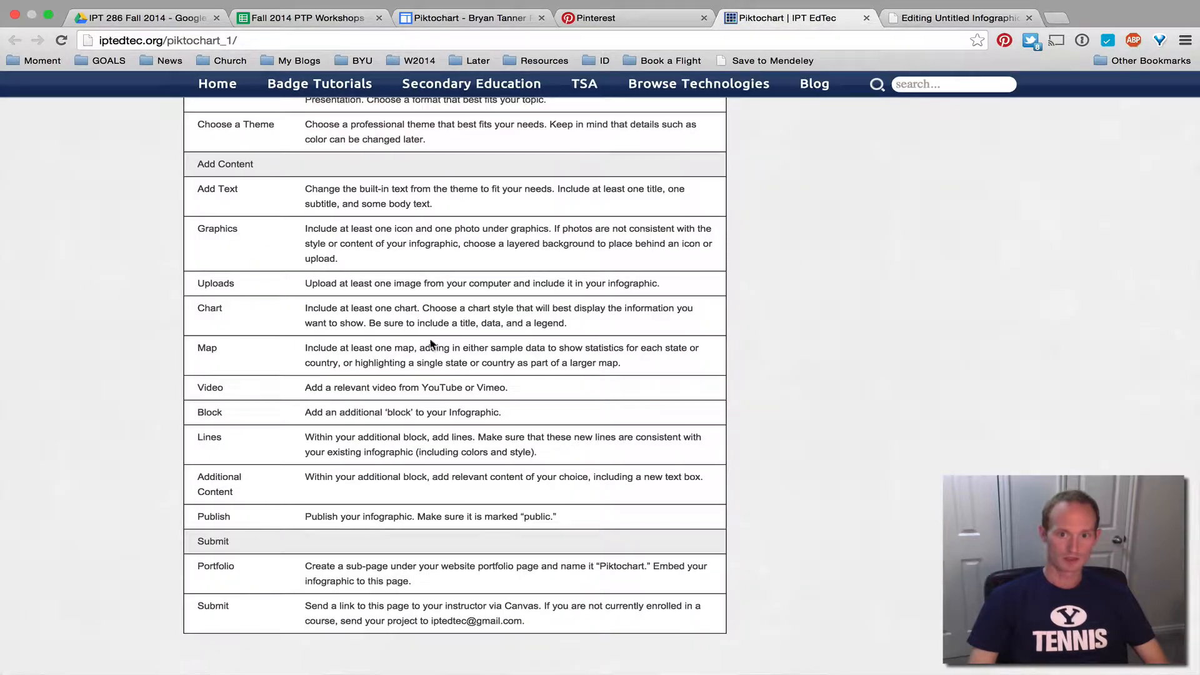
Scroll the example portfolio to the US map showing Washington with 11 districts and 79 teachers
click(466, 18)
scroll(572, 382, down, 5)
scroll(572, 383, down, 2)
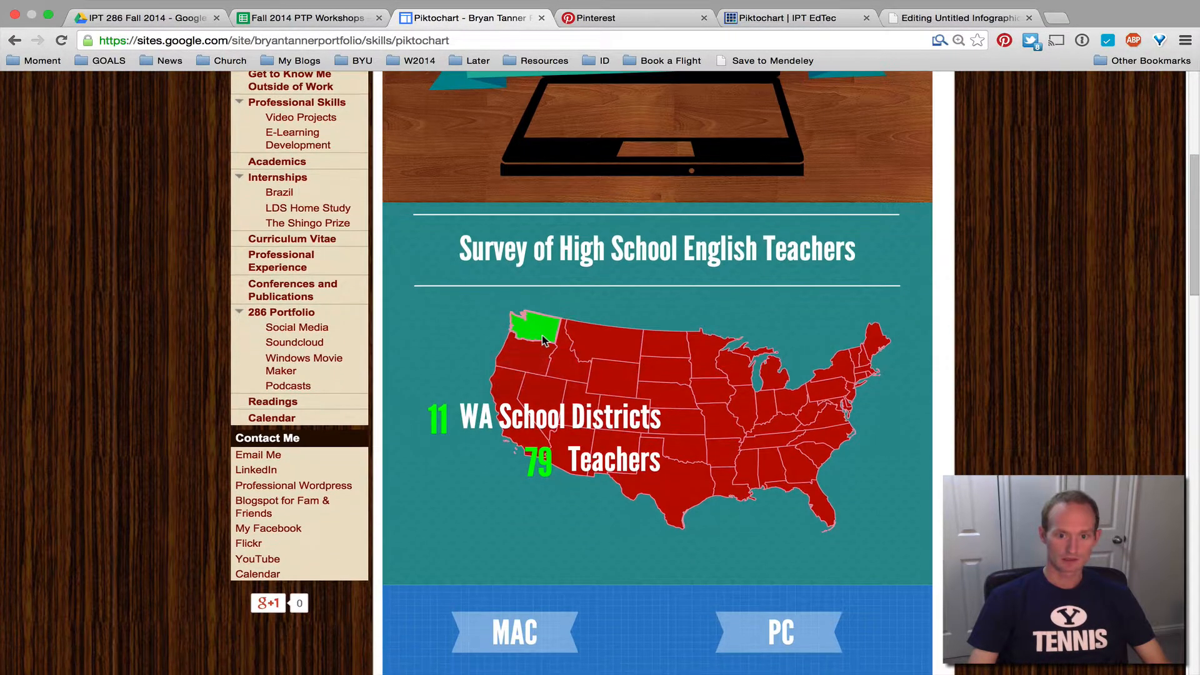
mouse_move(542, 331)
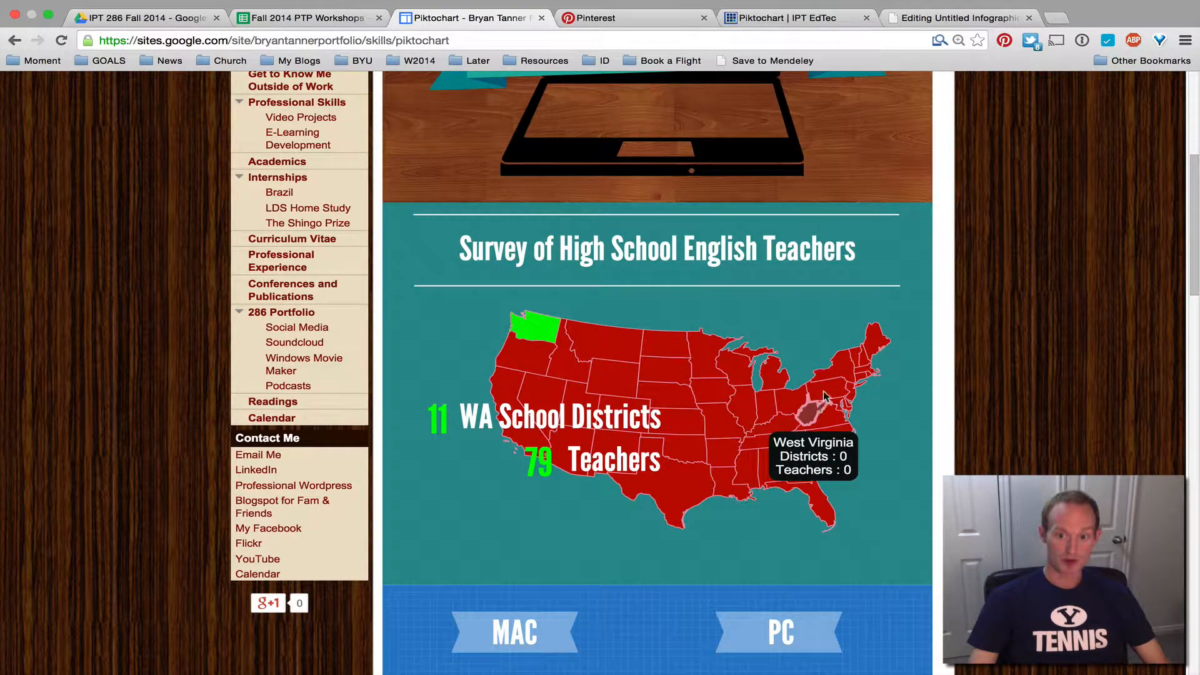
mouse_move(873, 347)
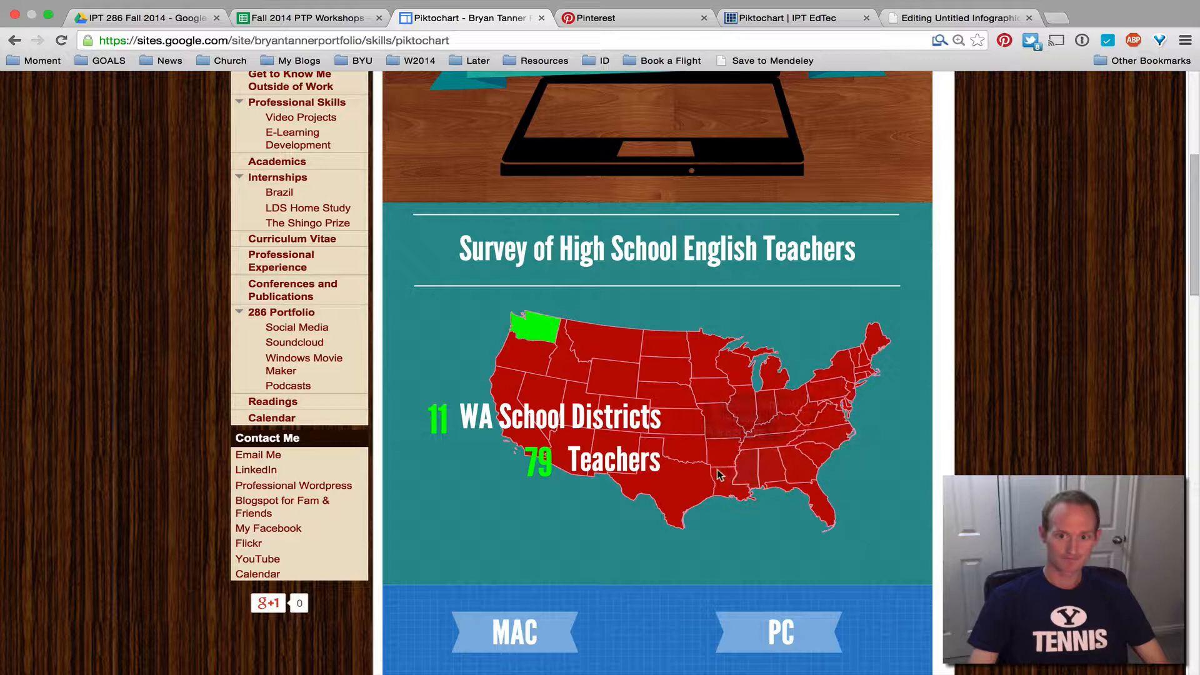
mouse_move(690, 487)
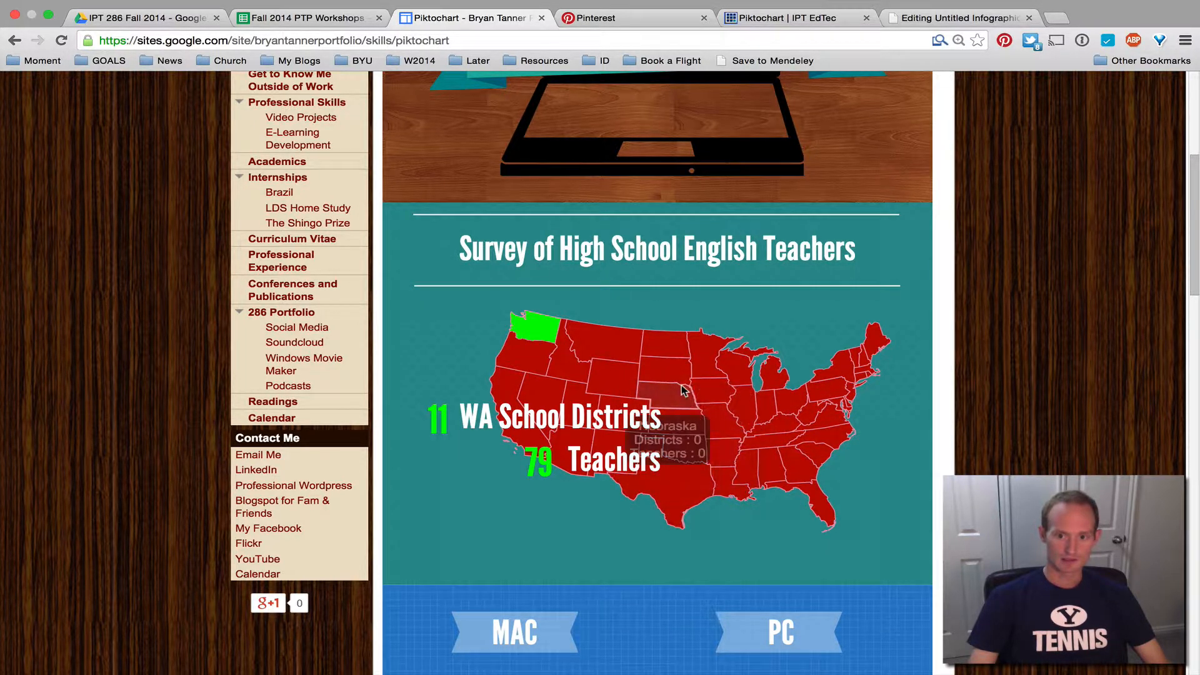
mouse_move(603, 354)
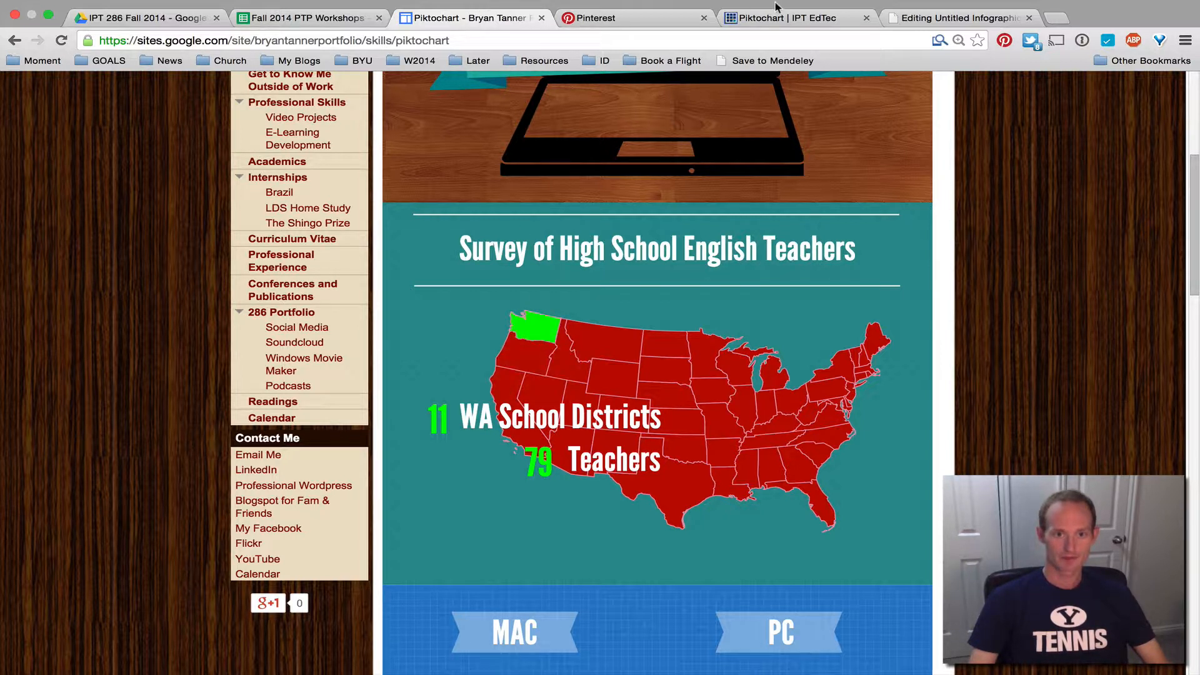
Rename the map data headers to District in B1 and Teachers in C1
click(966, 18)
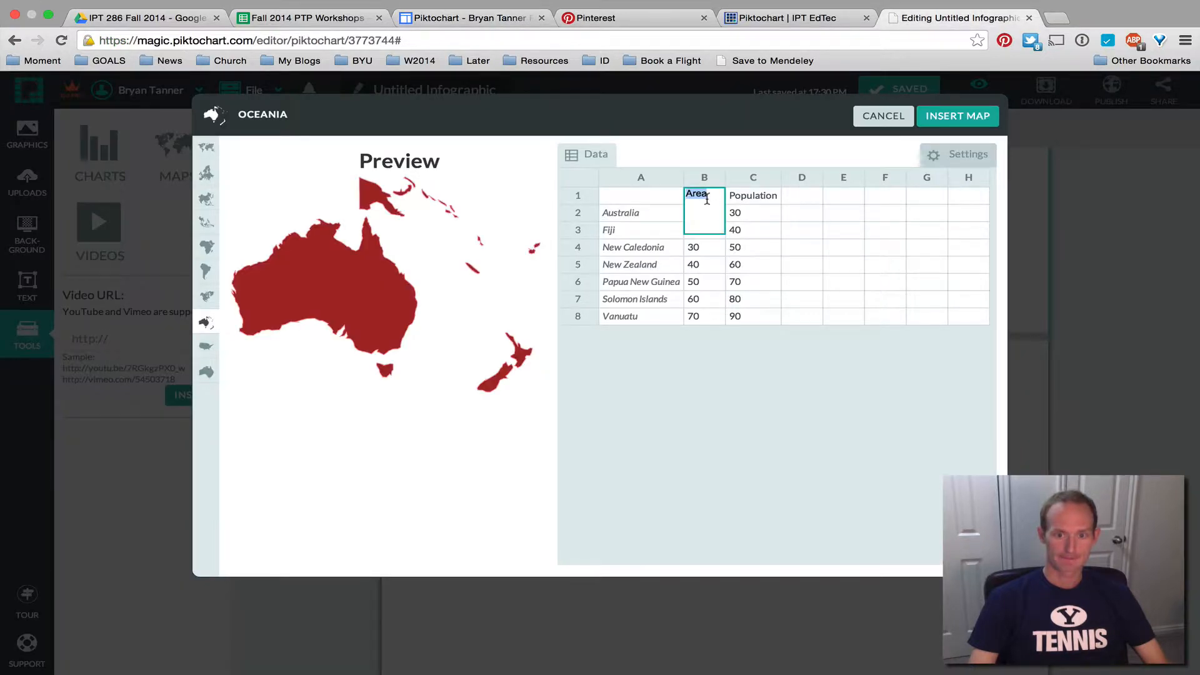
text(D)
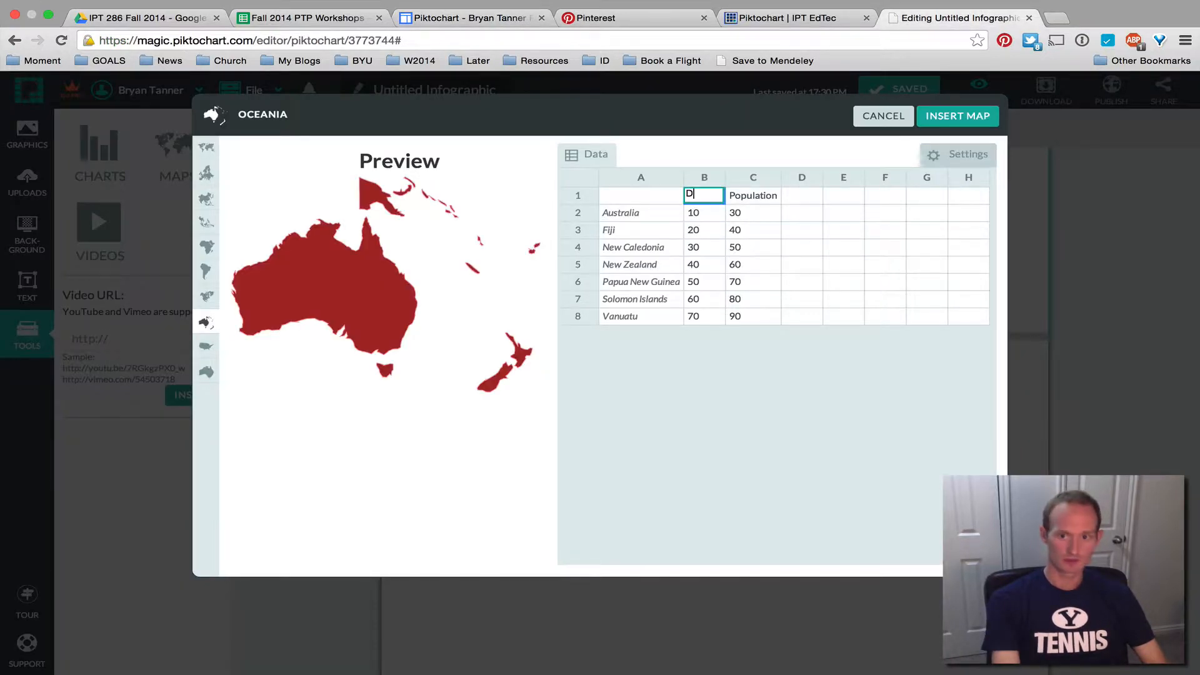
text(istrict)
key(Tab)
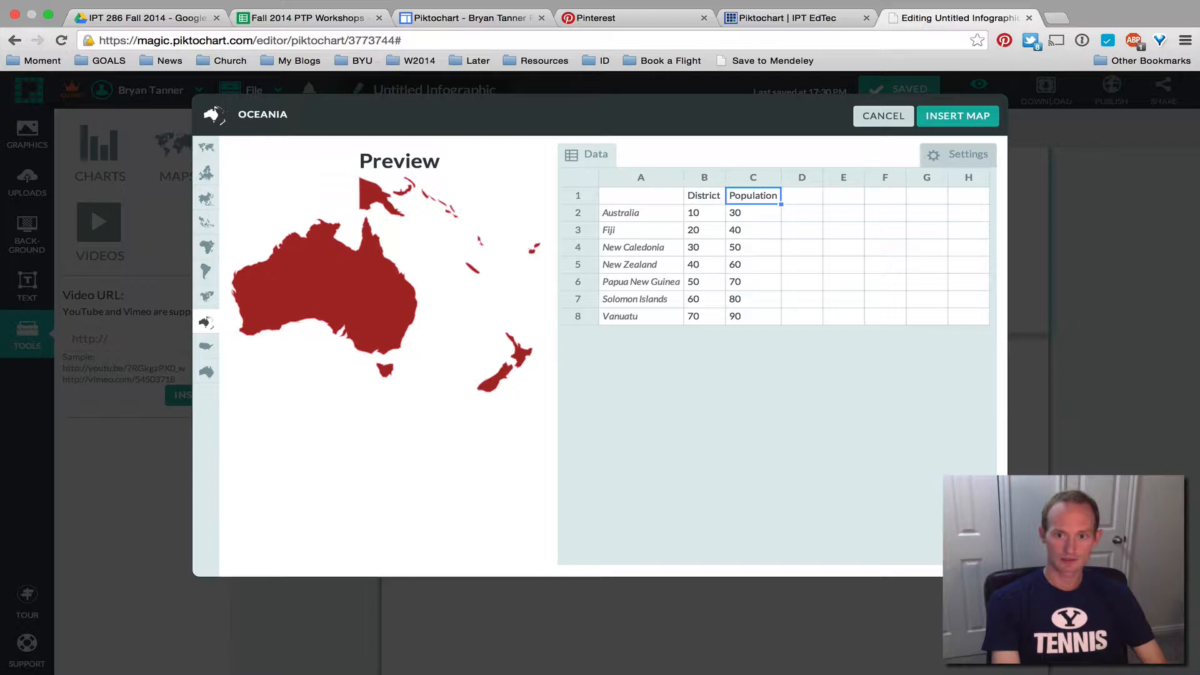
text(Teacher)
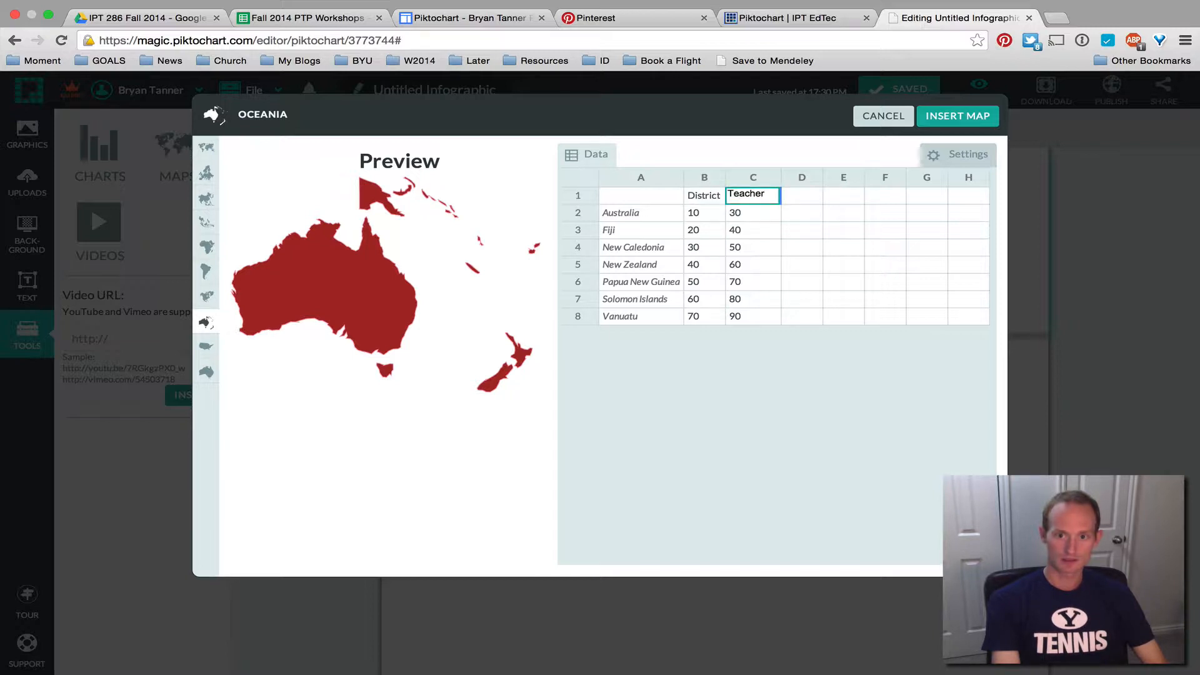
text(s)
key(shift+Tab)
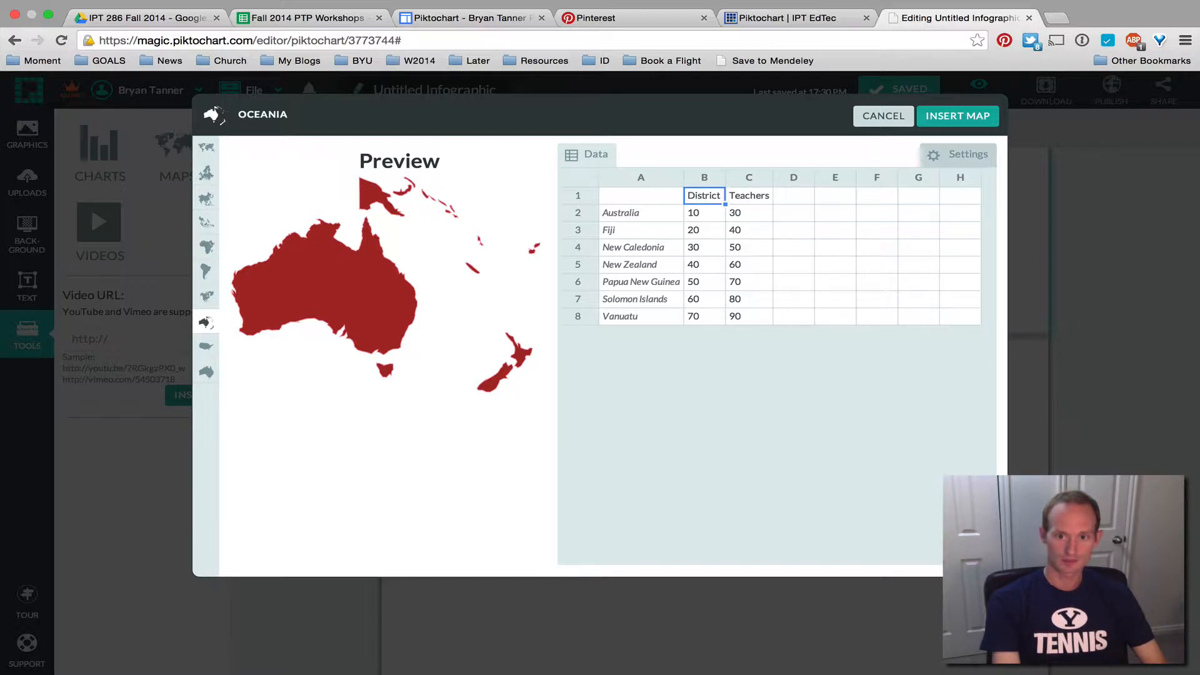
key(Tab)
key(shift+Tab)
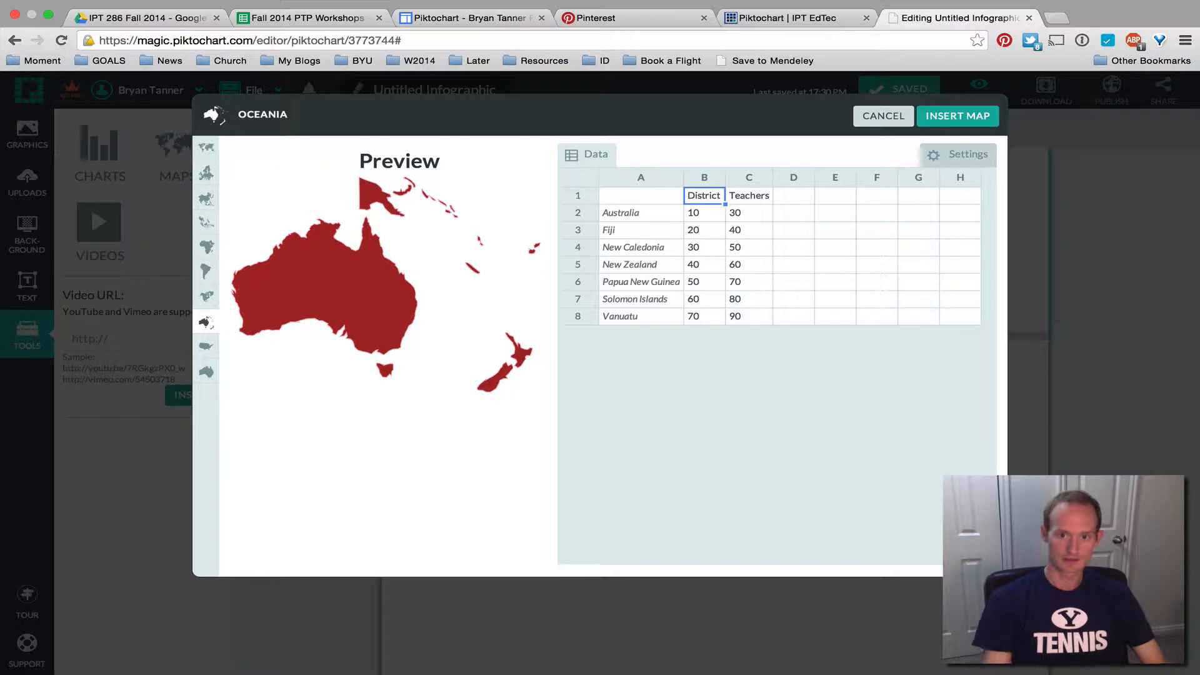
Set Australia's District value to 0 and fill it down the whole District column
click(700, 213)
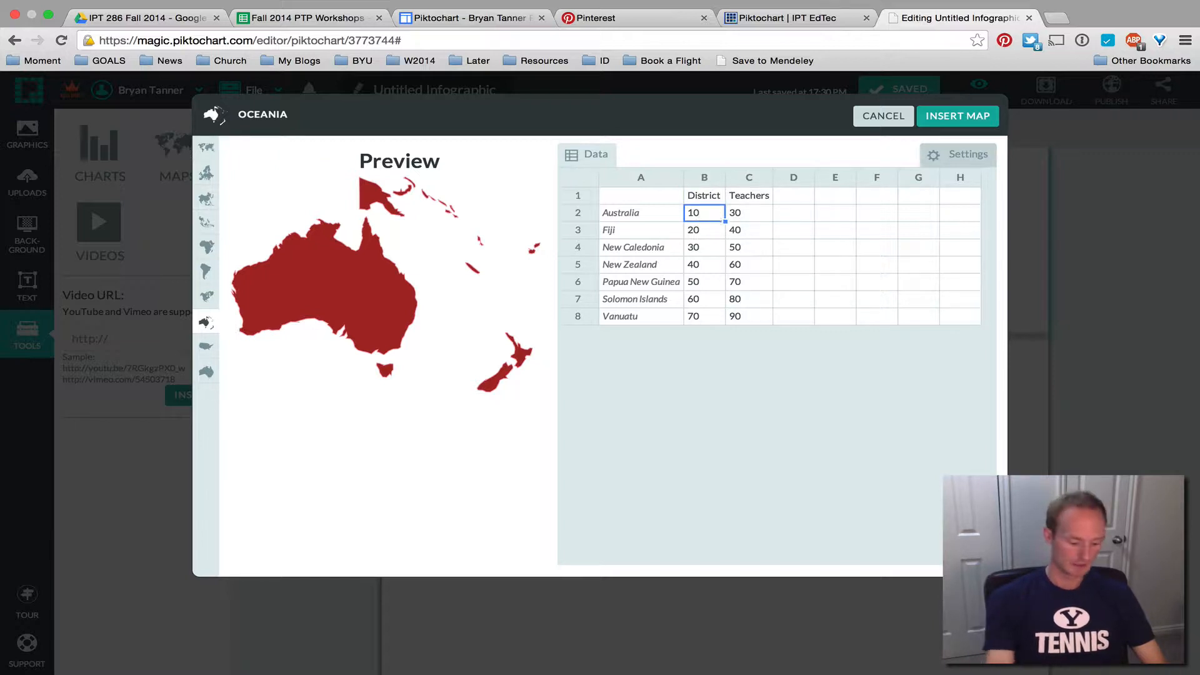
text(0)
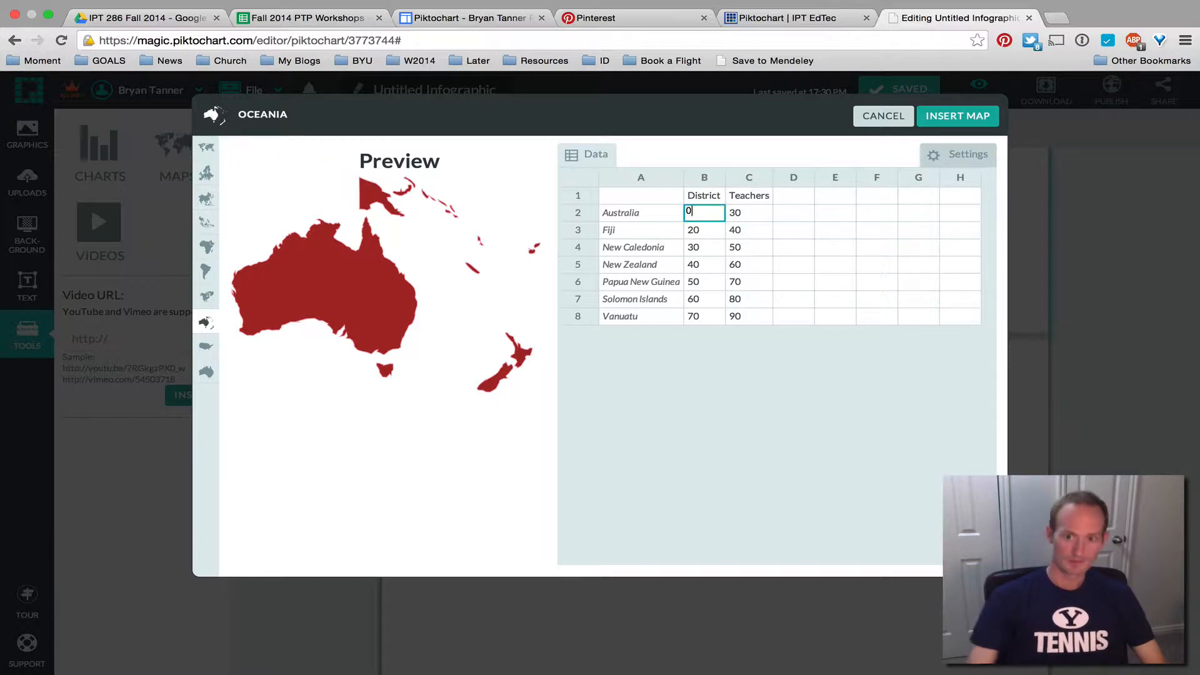
click(728, 227)
click(717, 217)
drag(723, 220, 720, 333)
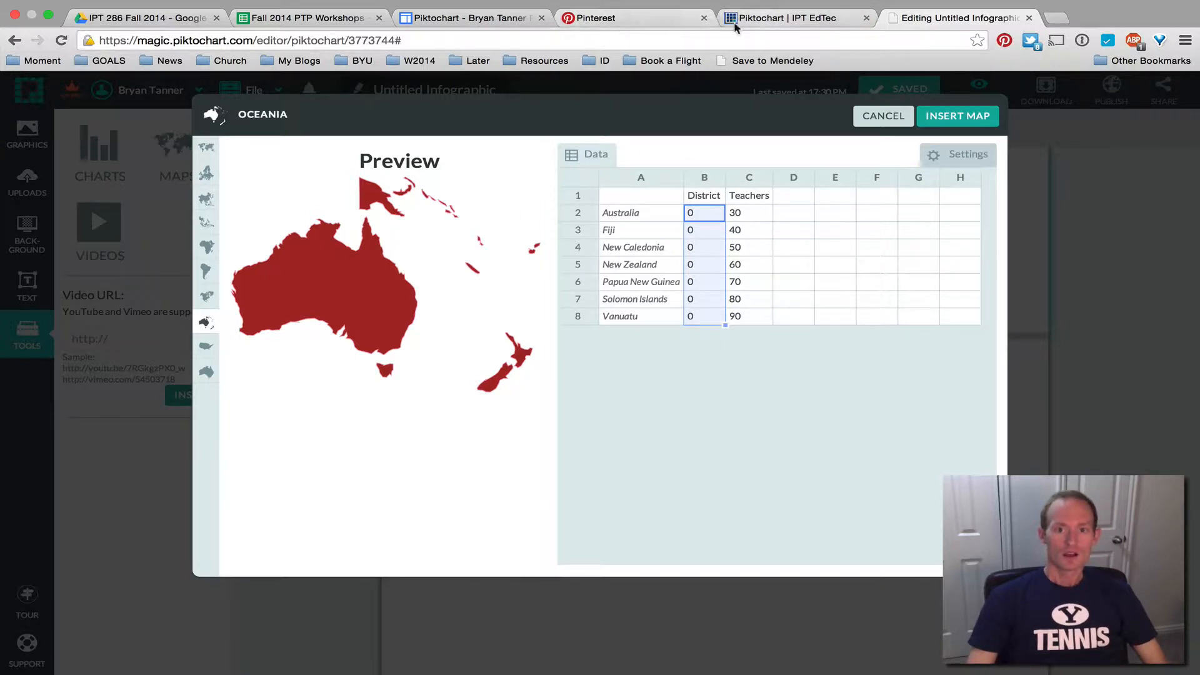
Check the example infographic, then cancel the map editor without inserting the map
click(451, 19)
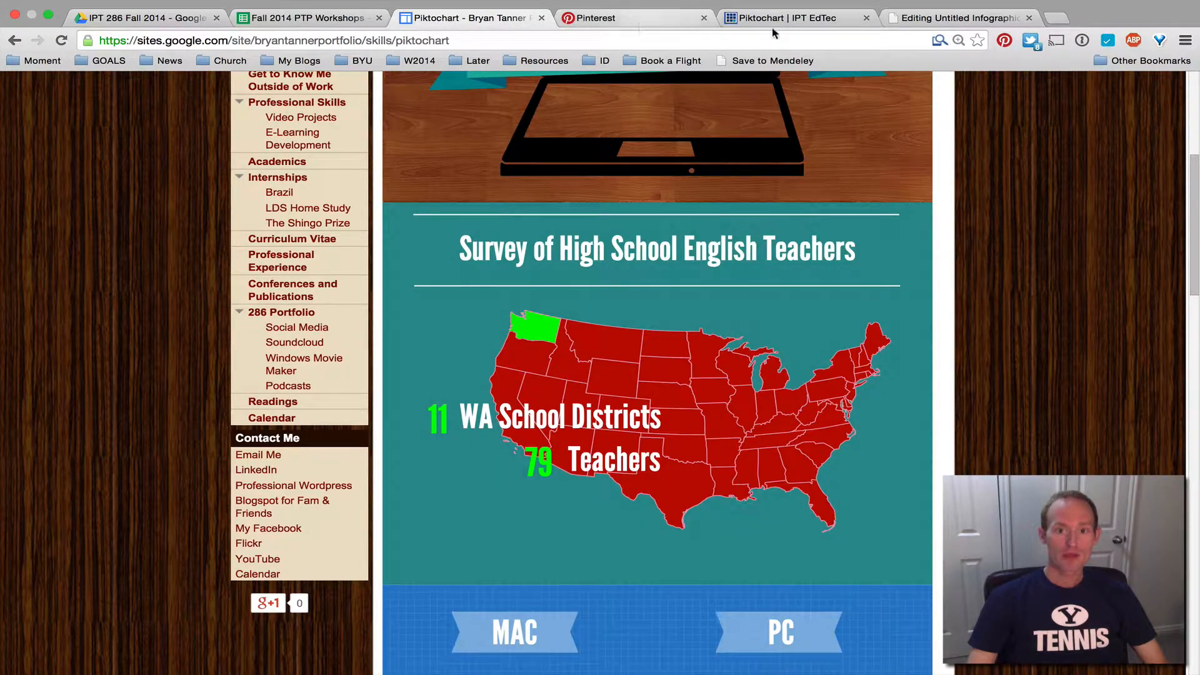
click(972, 19)
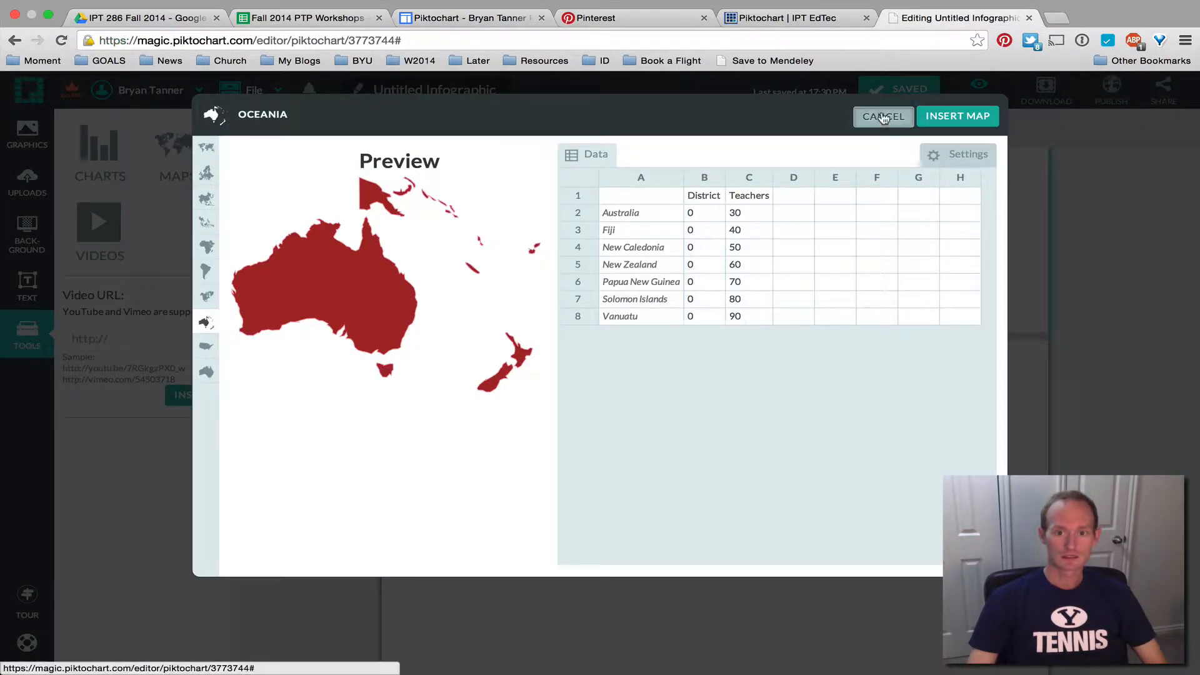
click(881, 116)
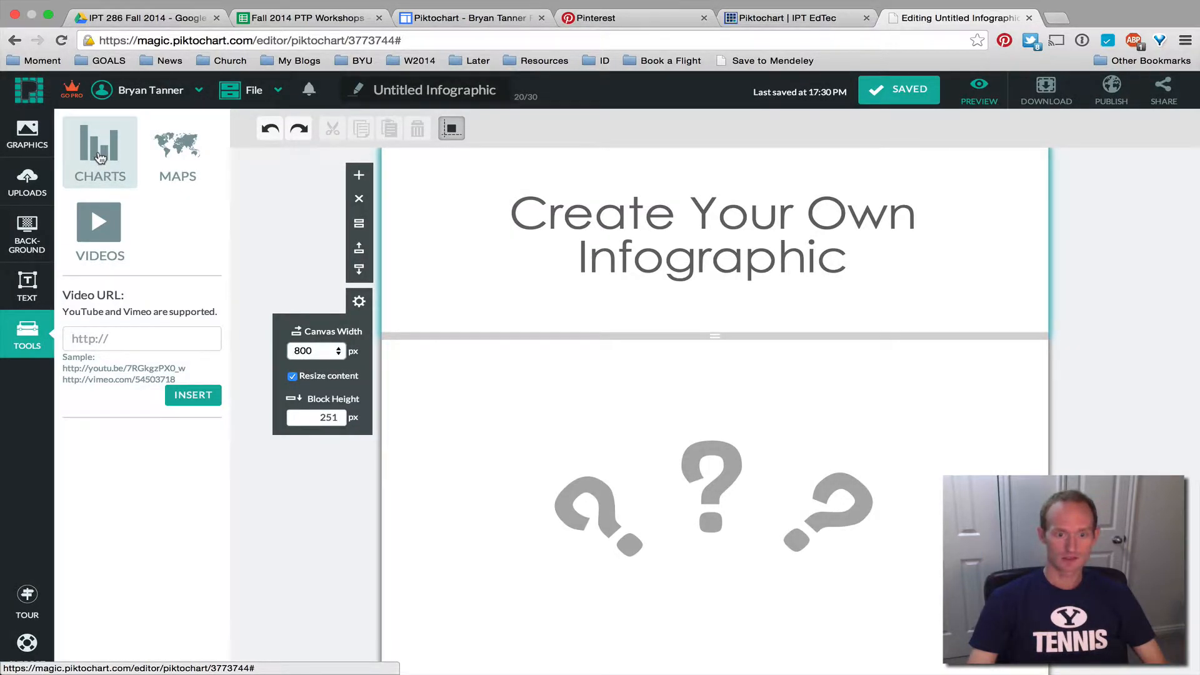
Start a new chart and select the value cells in column B
click(100, 157)
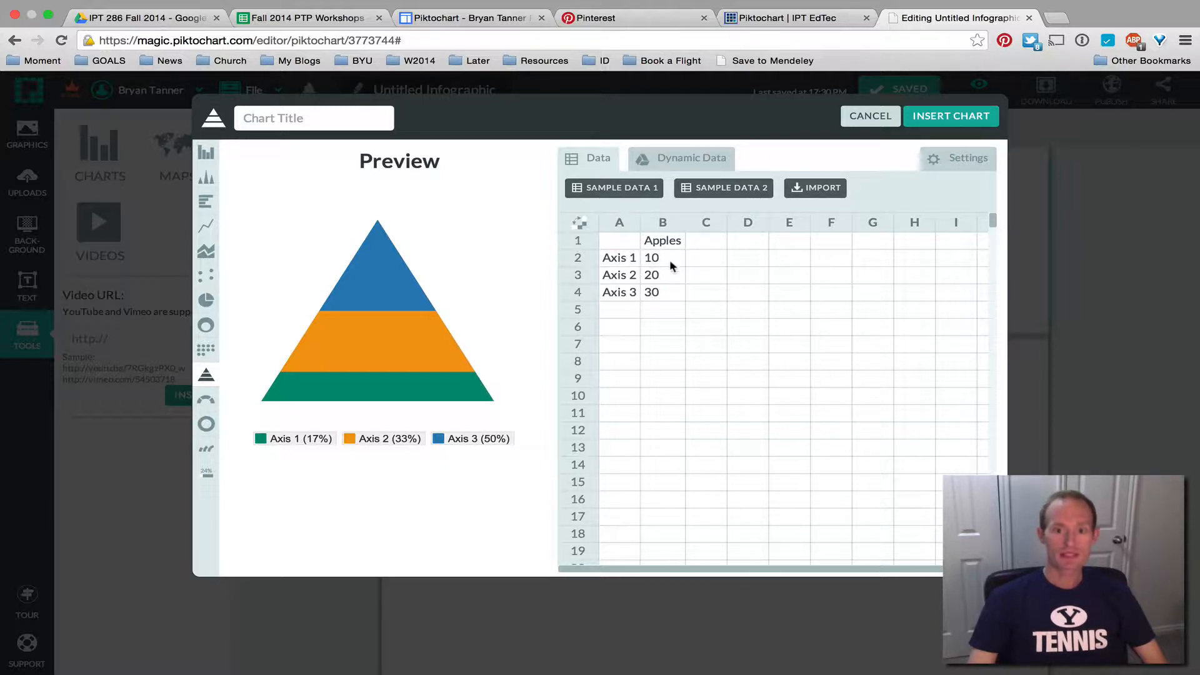
drag(653, 256, 668, 369)
click(653, 347)
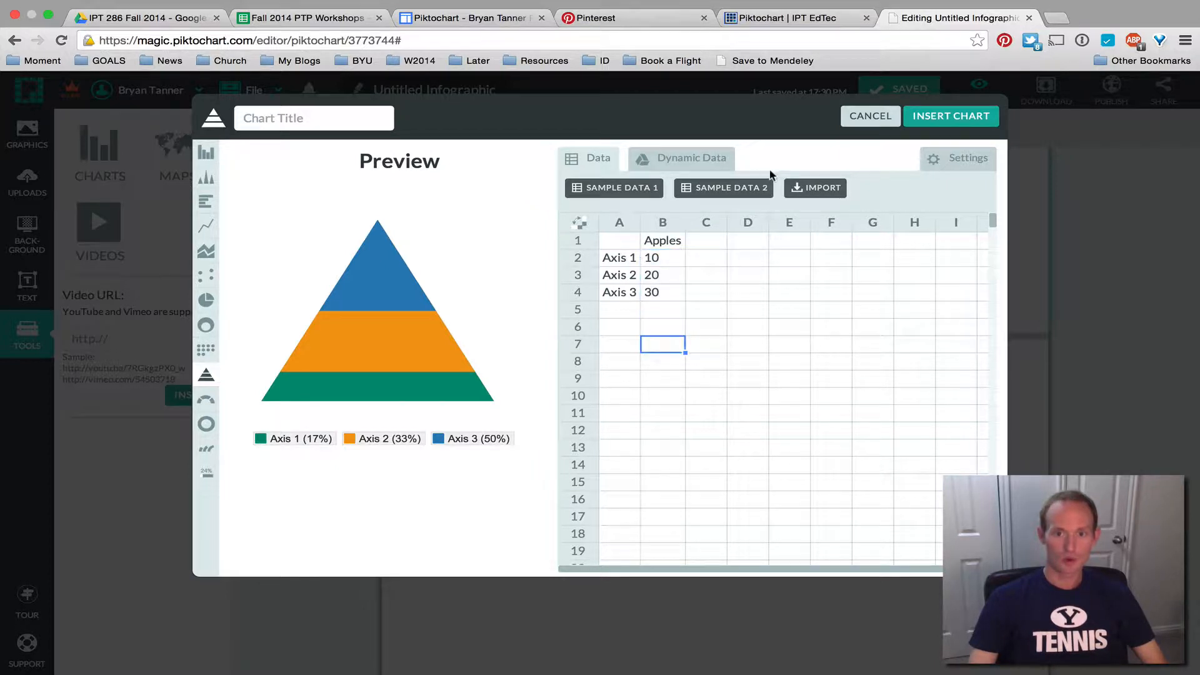
Try importing chart data from a file, cancel, and choose the Dynamic Data spreadsheet-link option
click(804, 196)
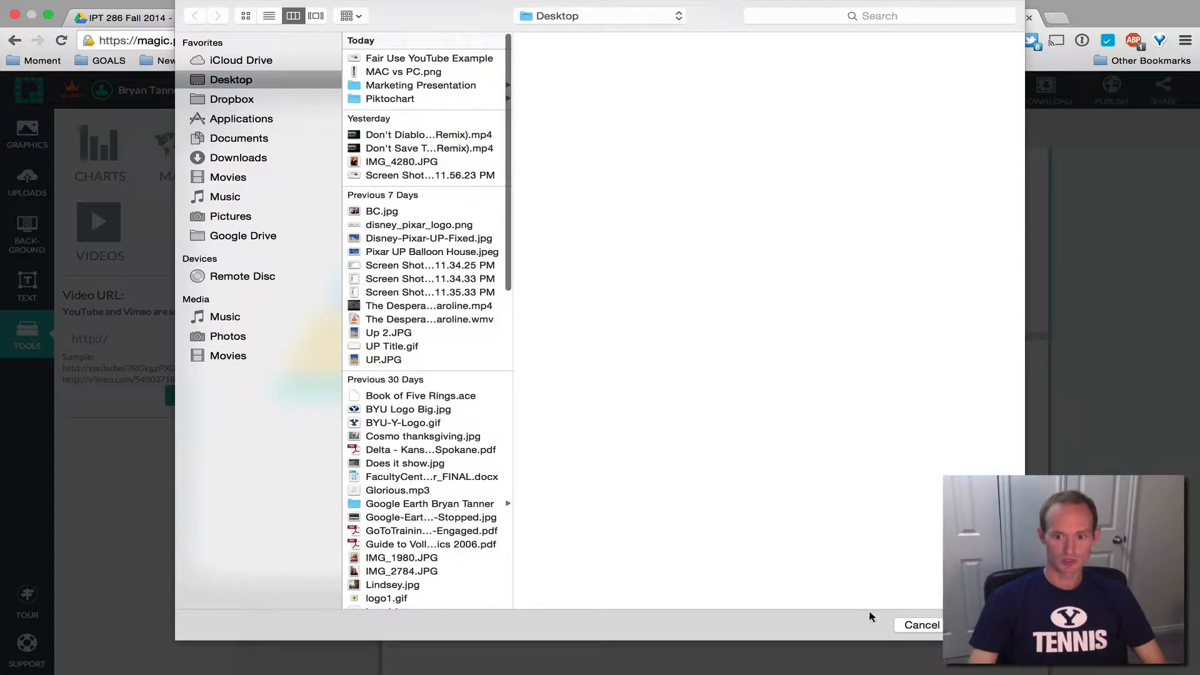
click(922, 626)
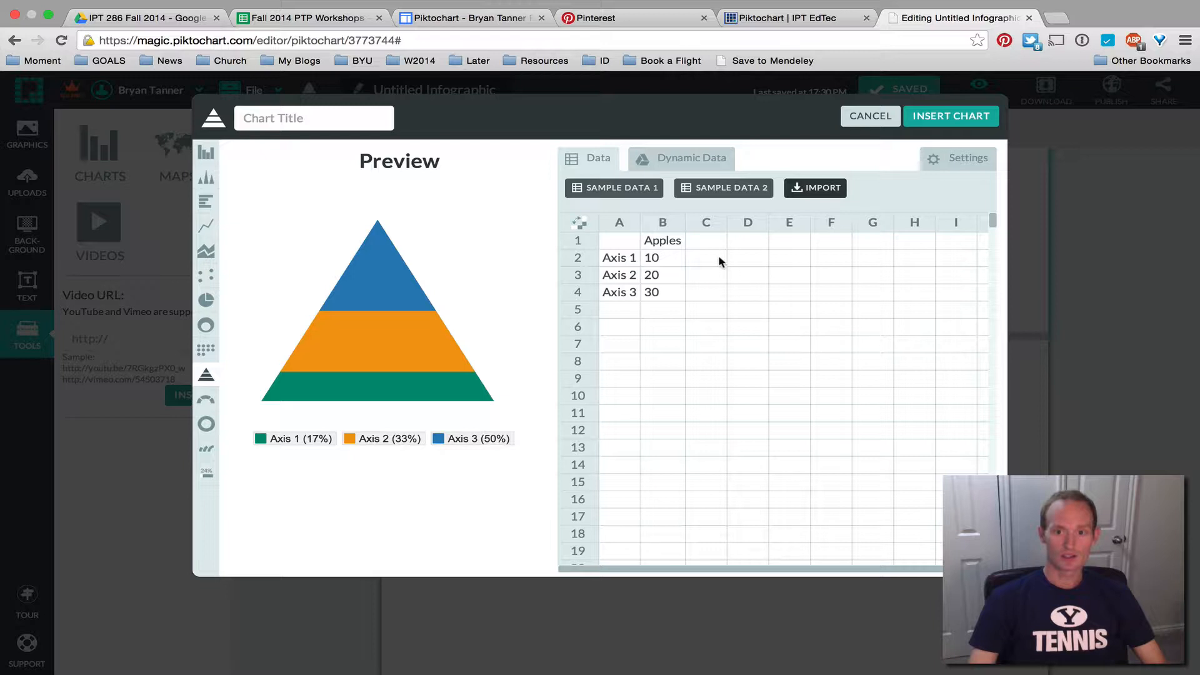
click(678, 163)
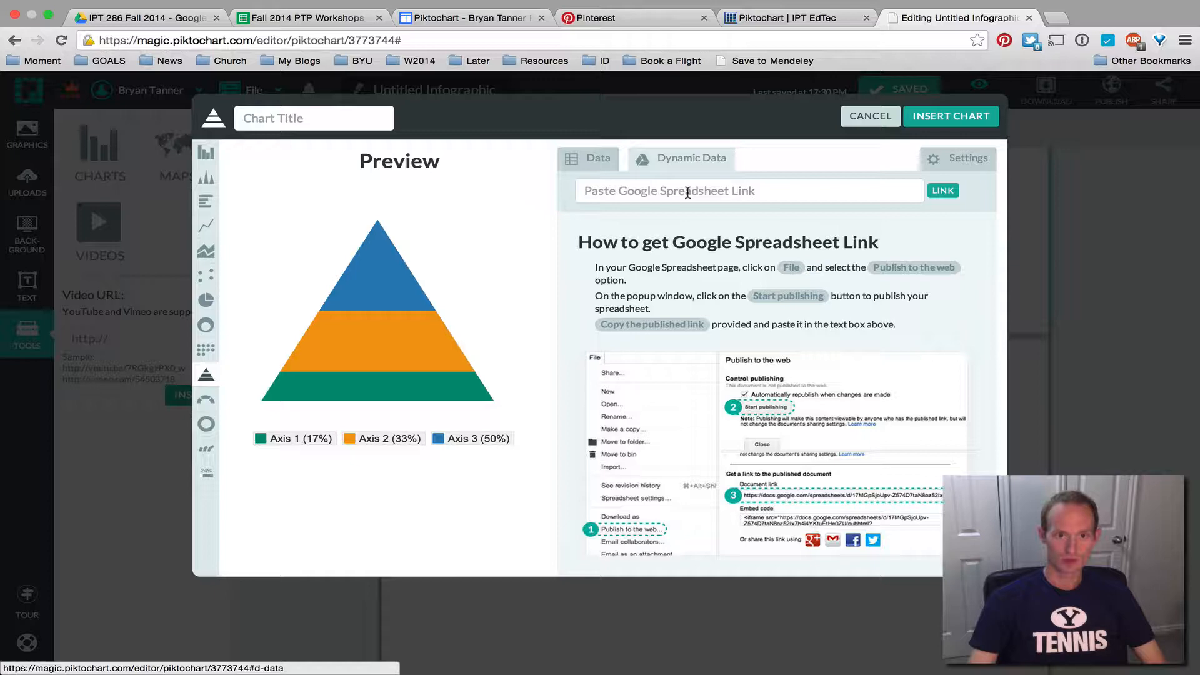
click(144, 19)
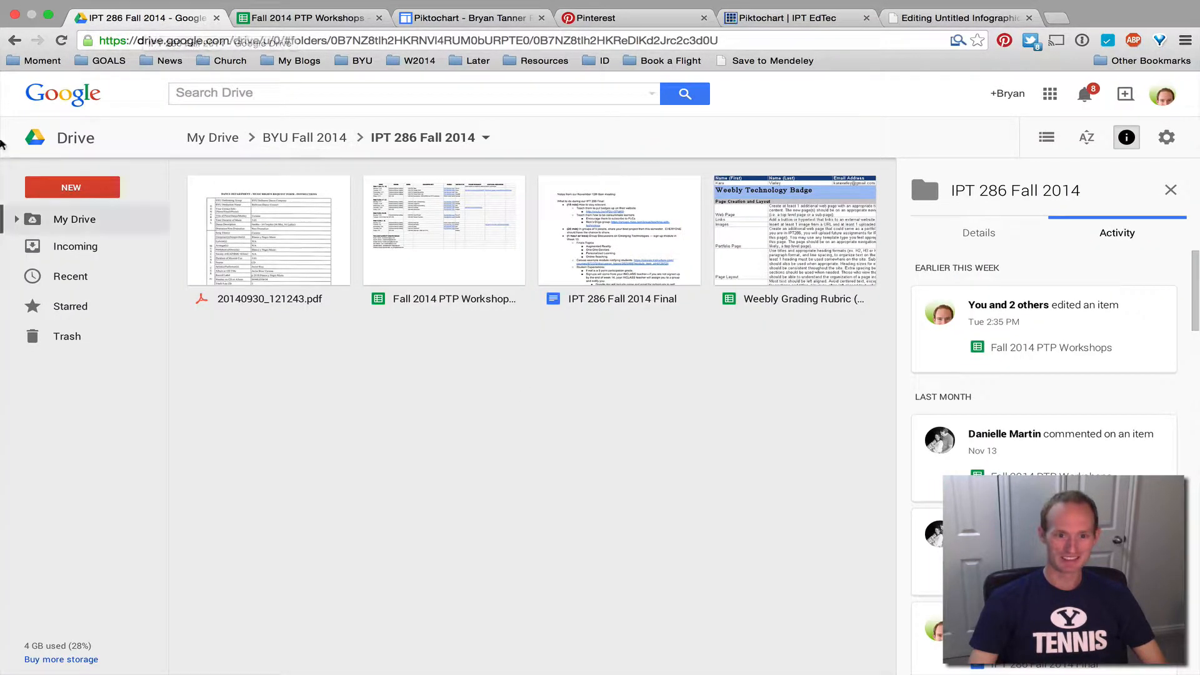
Create a new Google spreadsheet with headers districts in B1 and teachers in C1
click(71, 187)
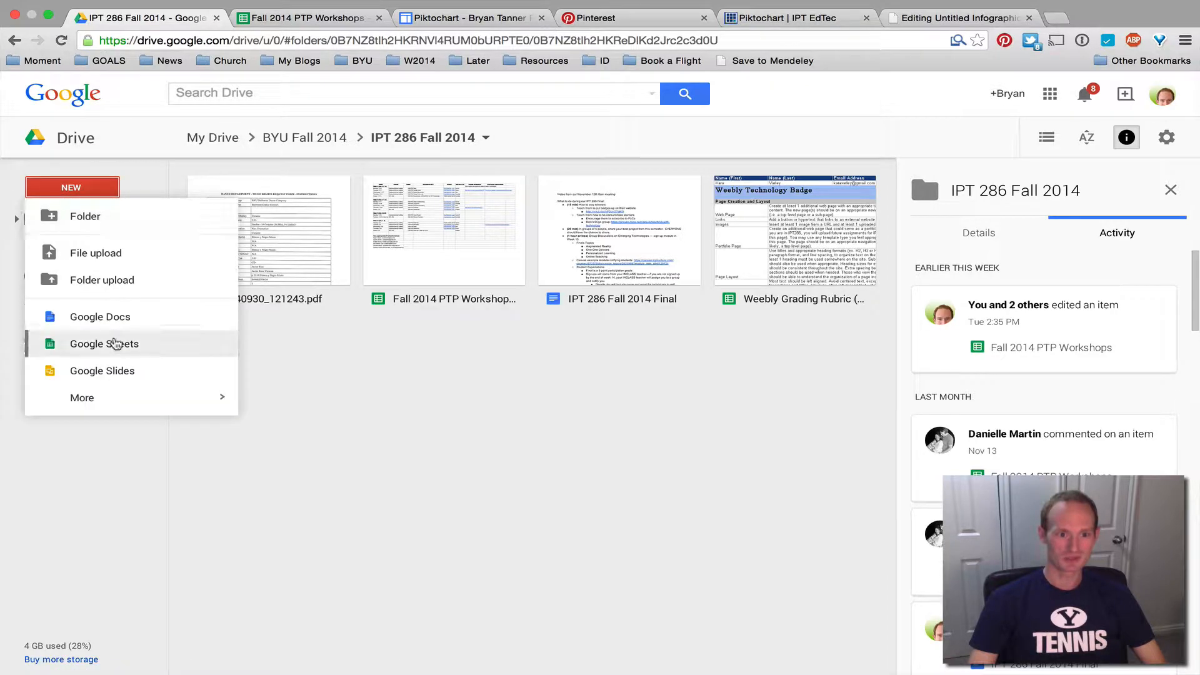
click(115, 343)
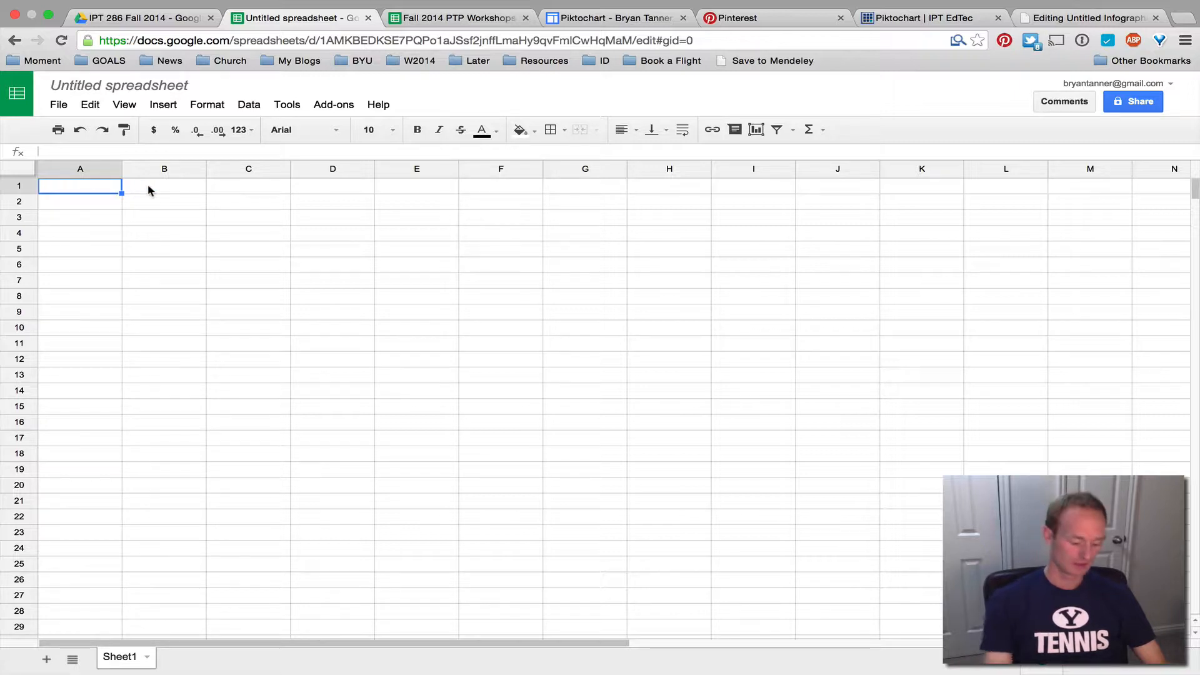
text(dist)
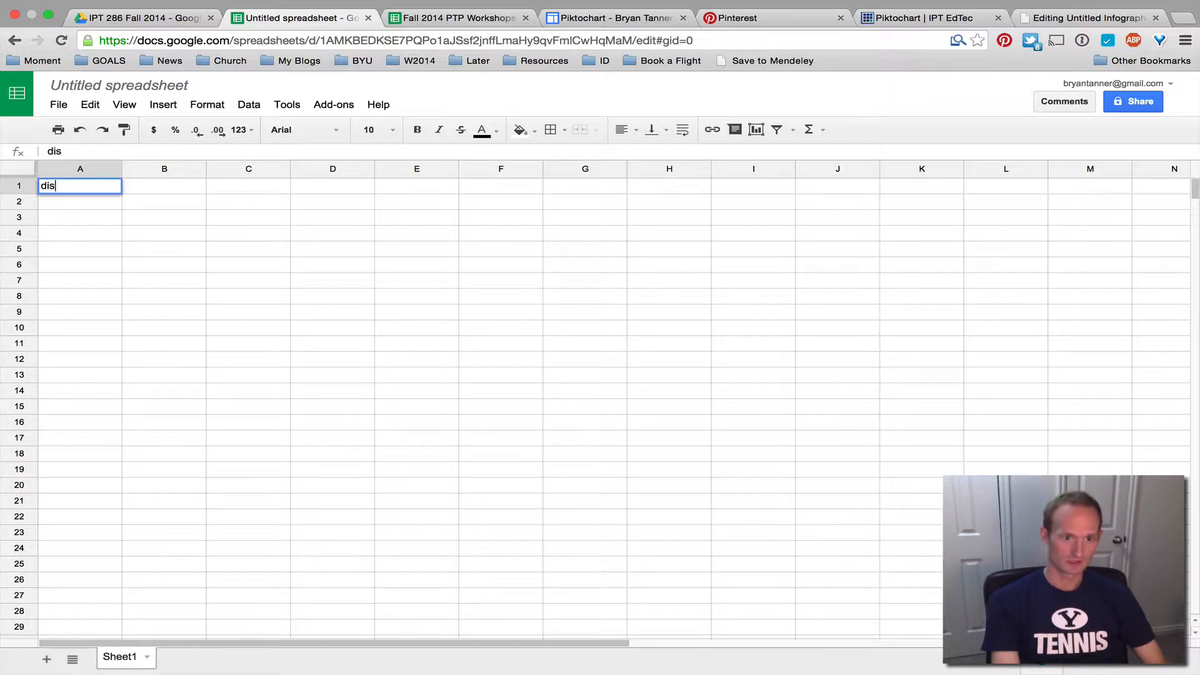
key(Tab)
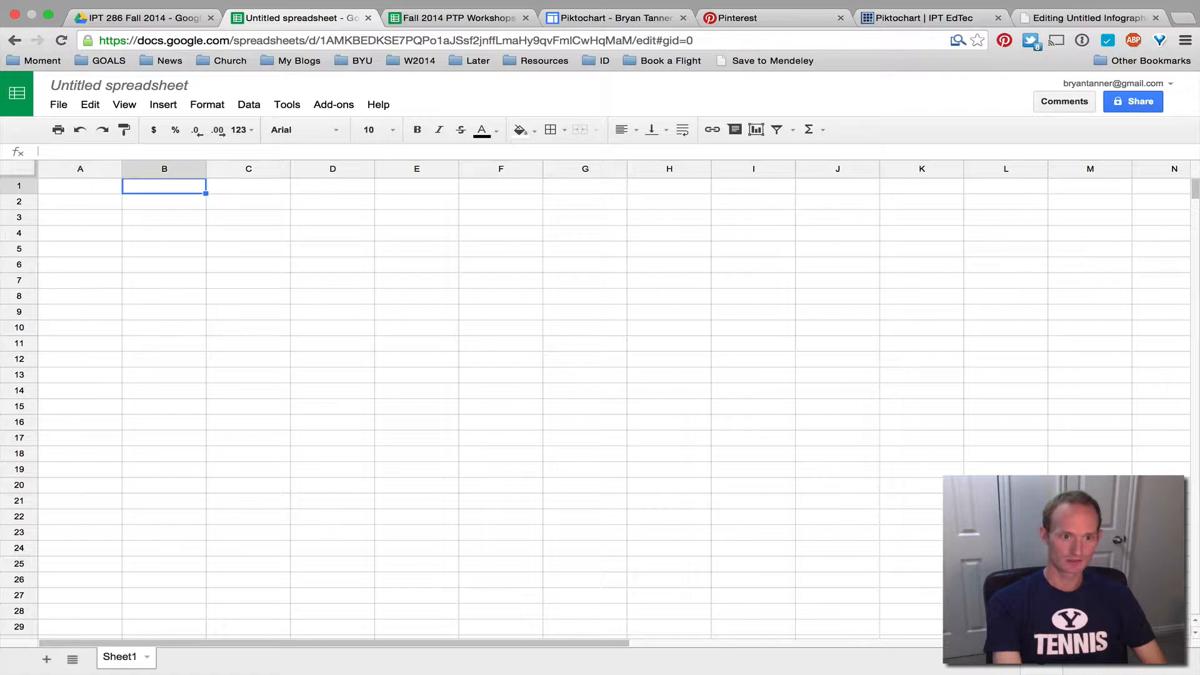
text(districts)
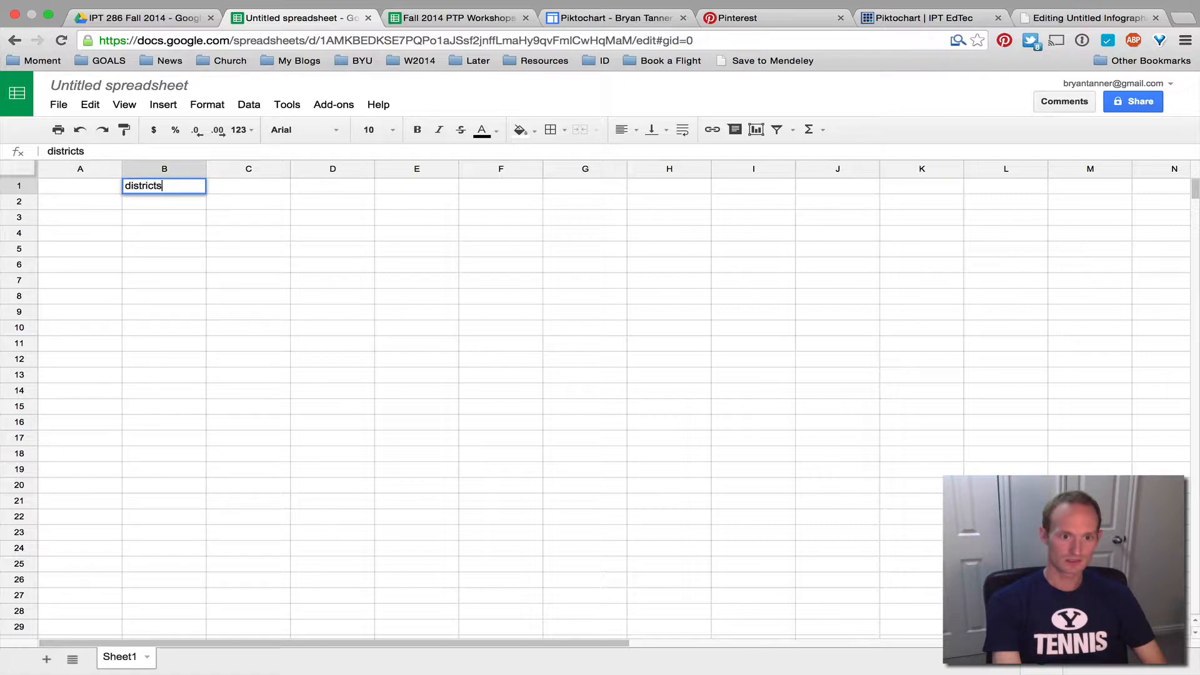
key(Tab)
text(teach)
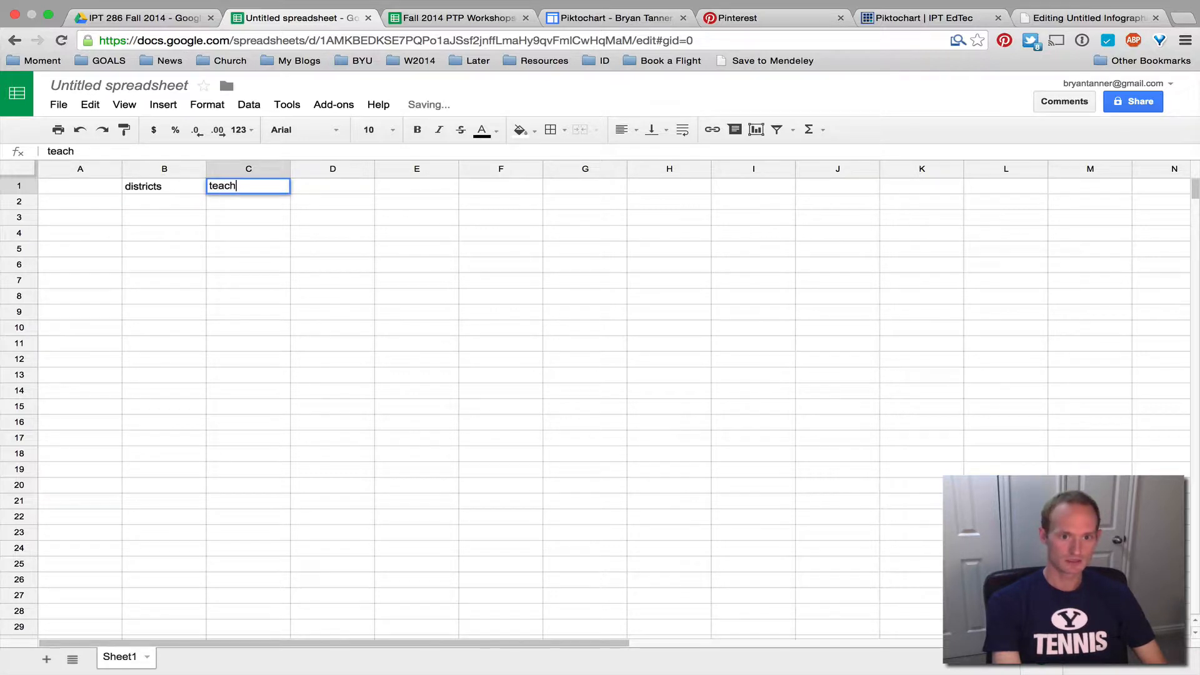
text(ers)
key(Return)
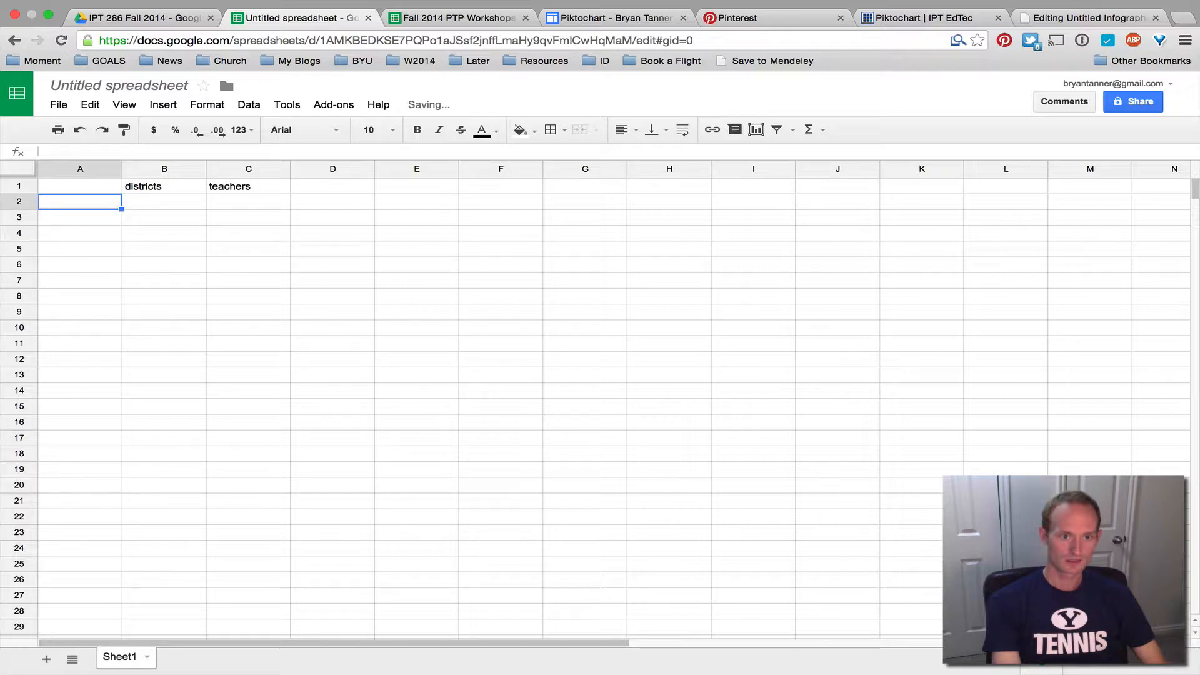
Add the row Axis 1 with 11 in B2 and 79 in C2
text(AX)
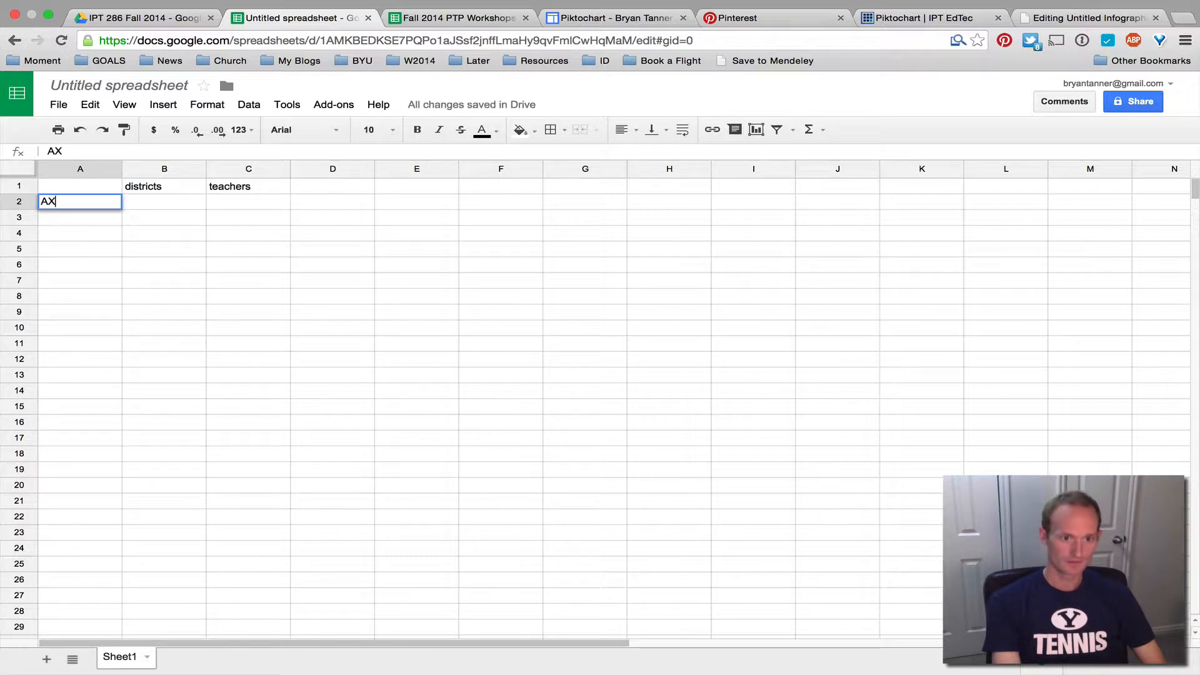
text(is)
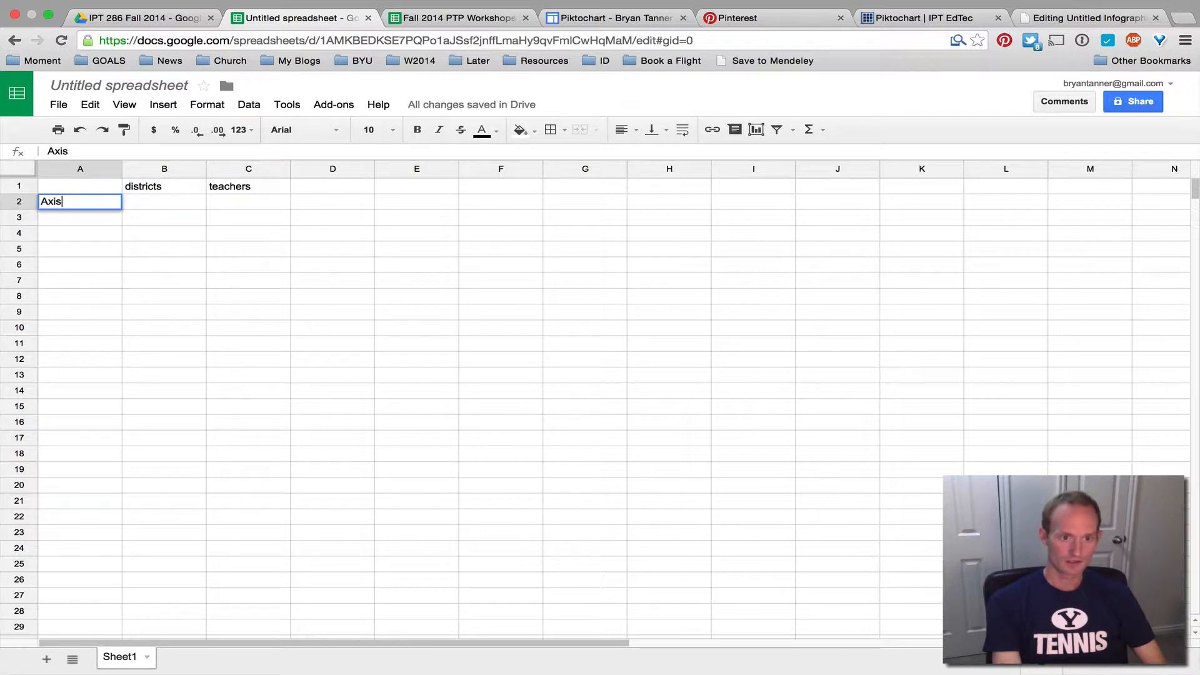
text( 1)
key(Tab)
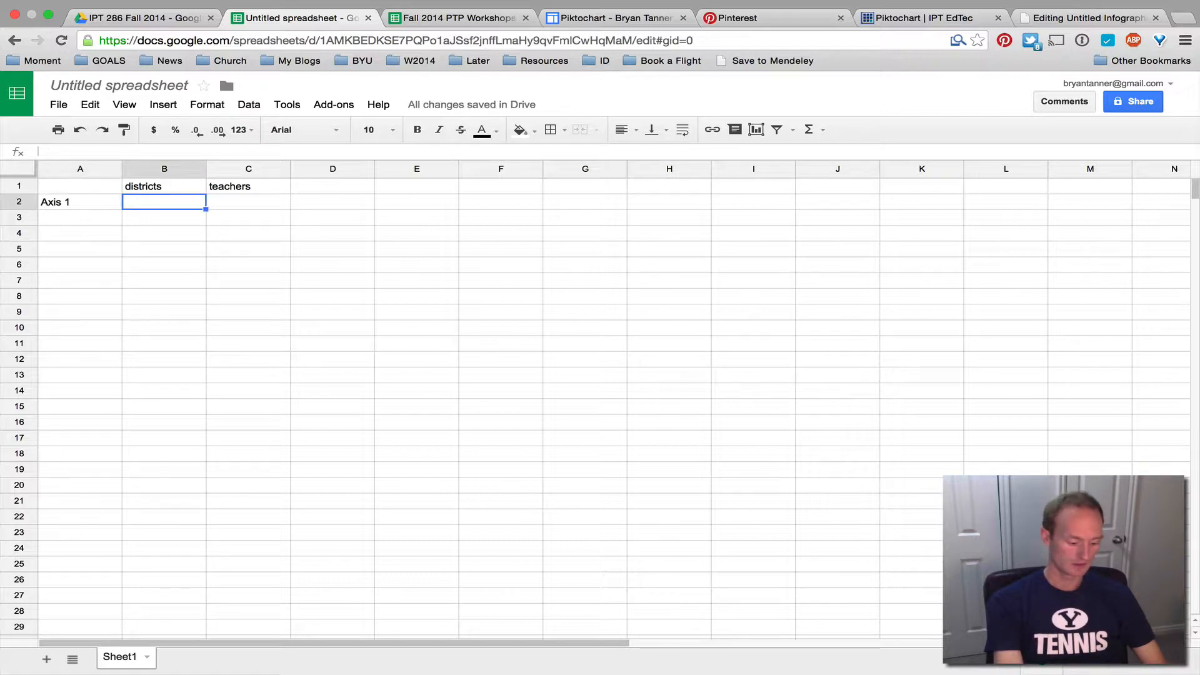
text(11)
key(Tab)
text(79)
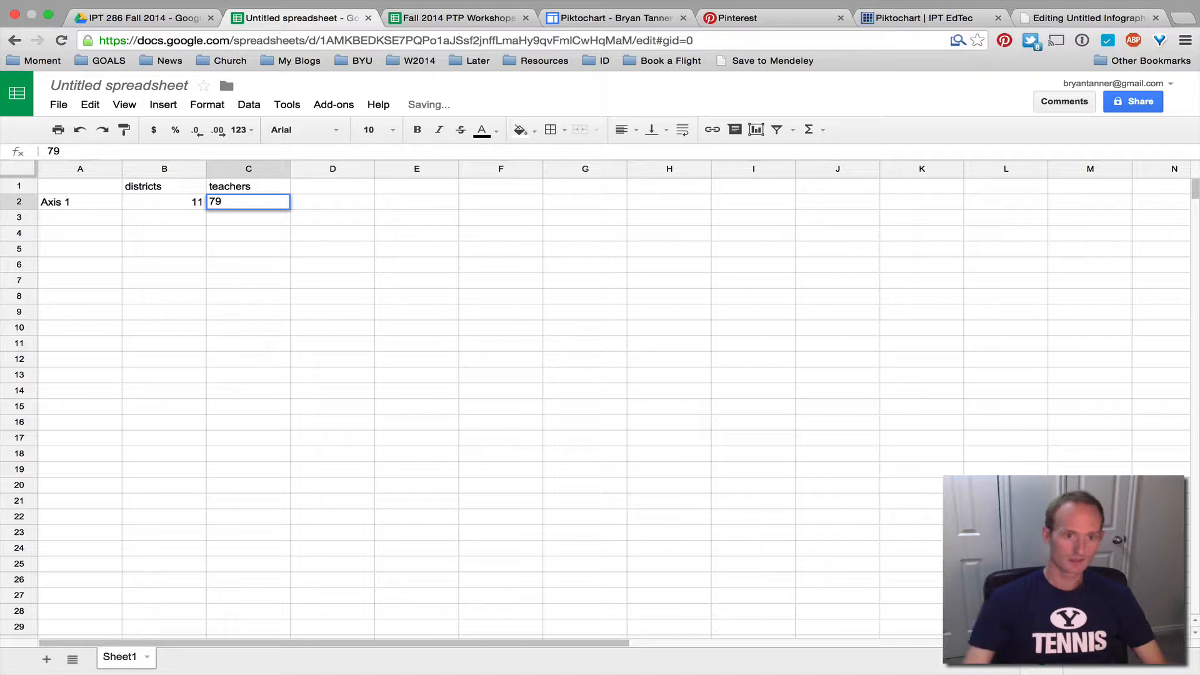
click(388, 313)
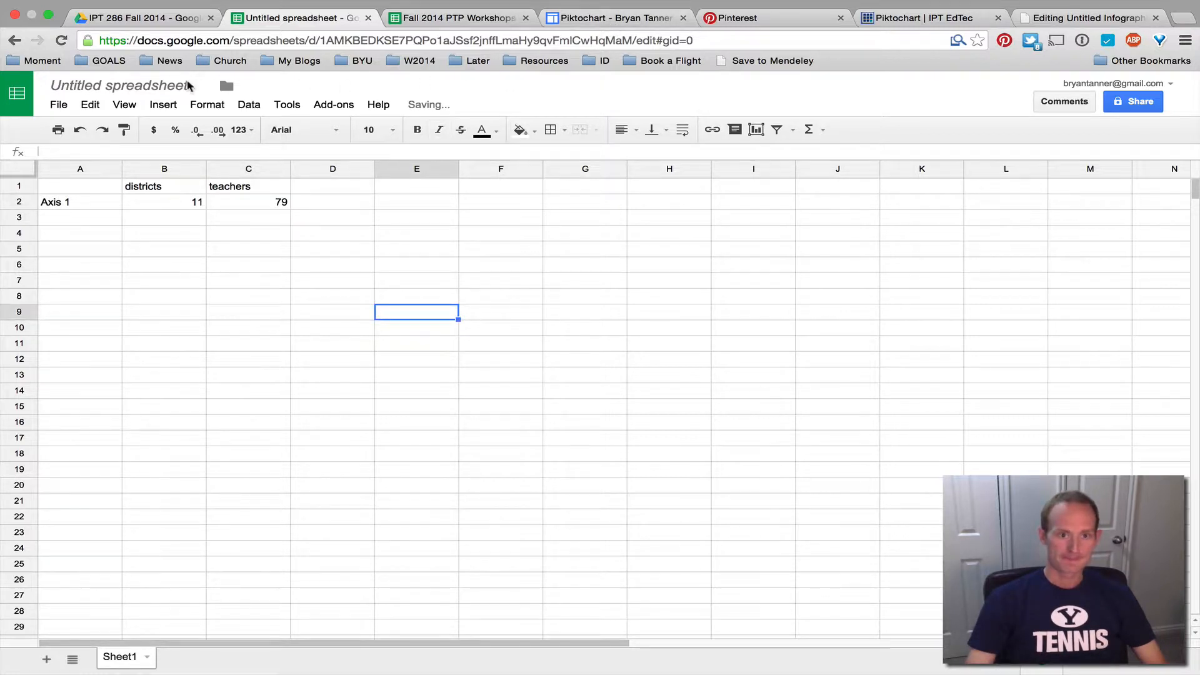
click(59, 104)
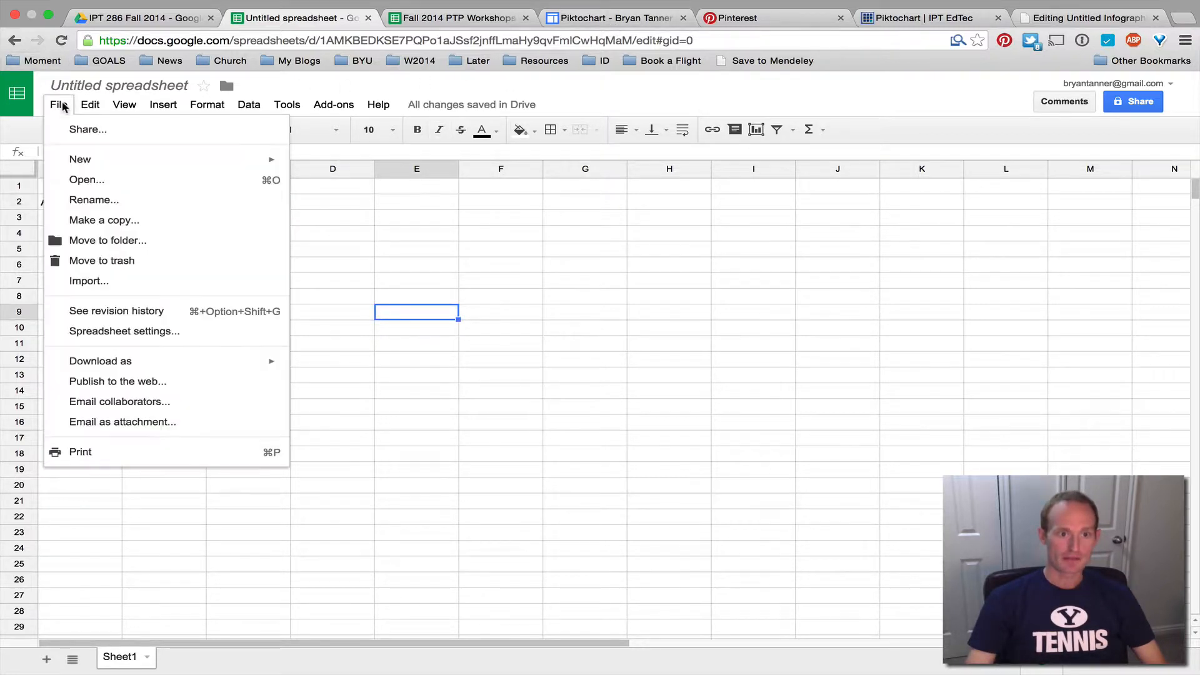
Publish the entire spreadsheet to the web, copy its published link, and go back to Piktochart
click(148, 383)
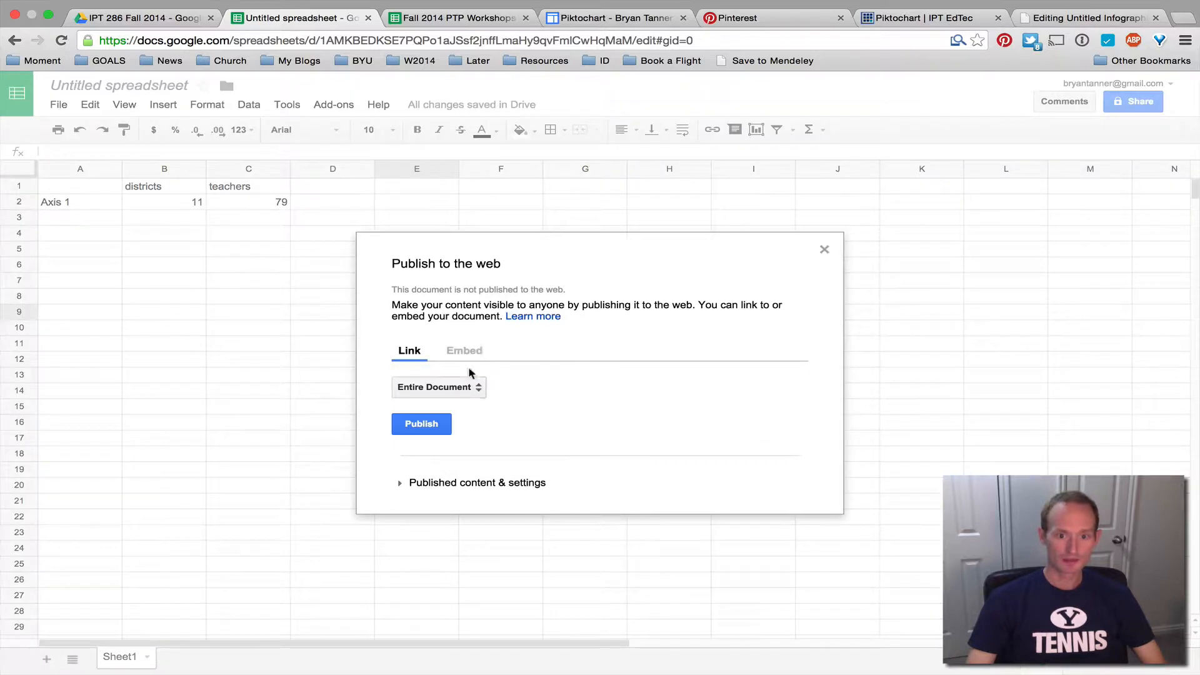
click(428, 426)
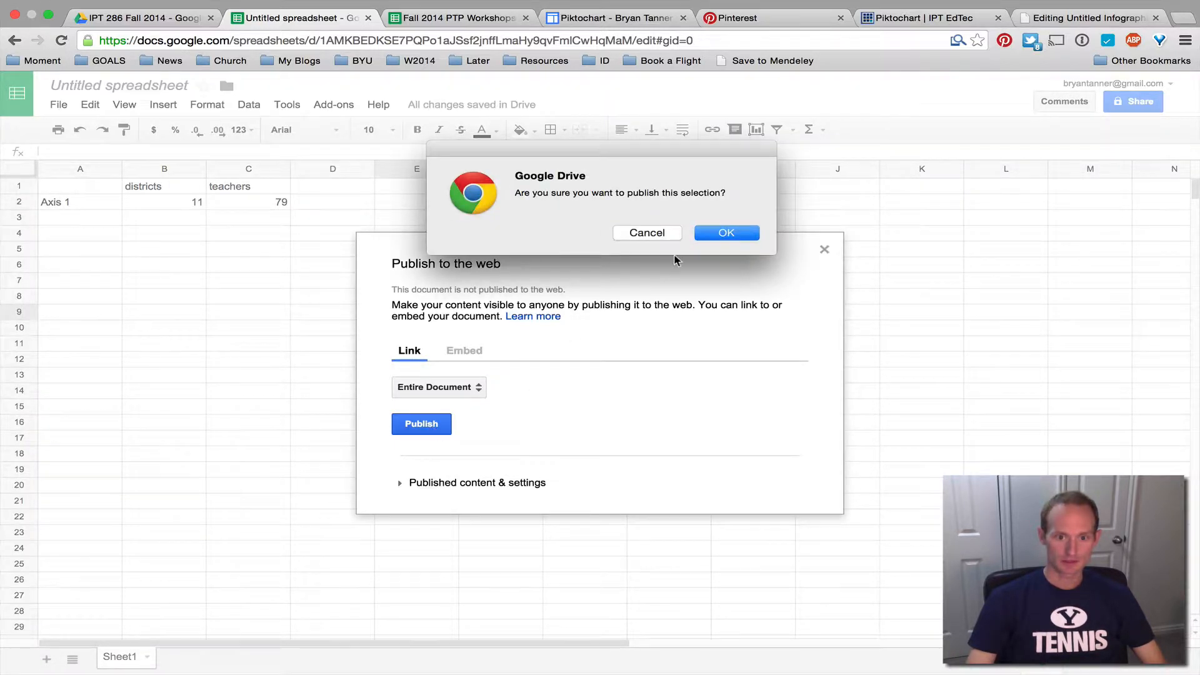
click(708, 233)
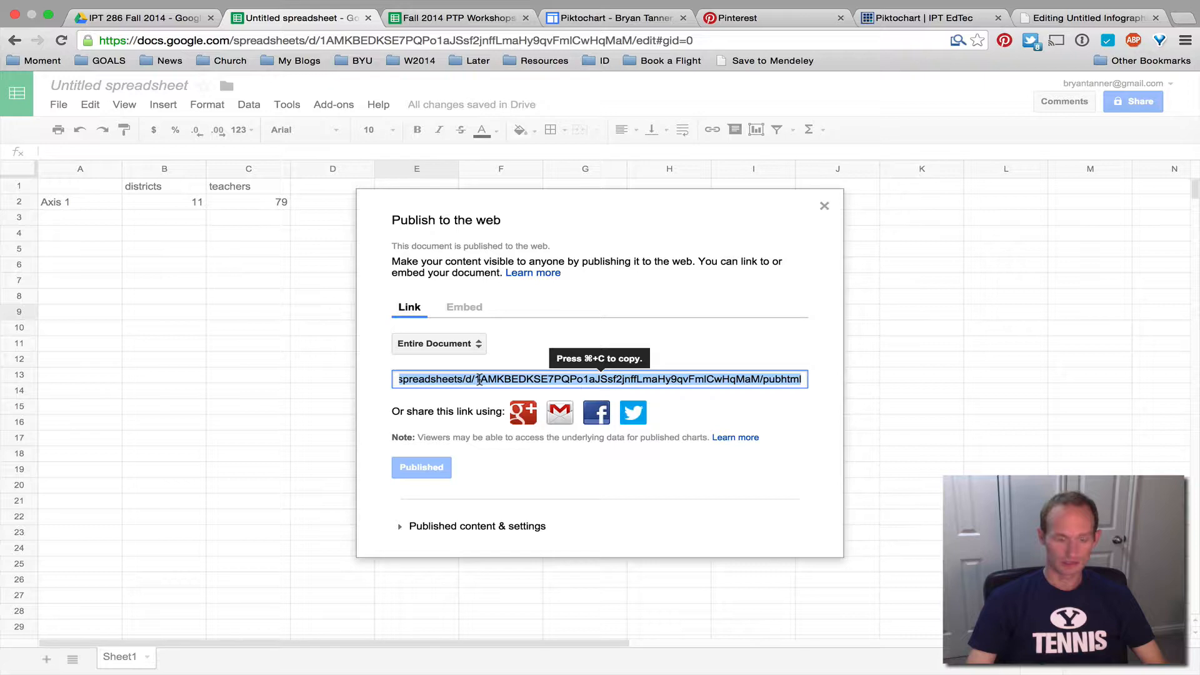
key(super+c)
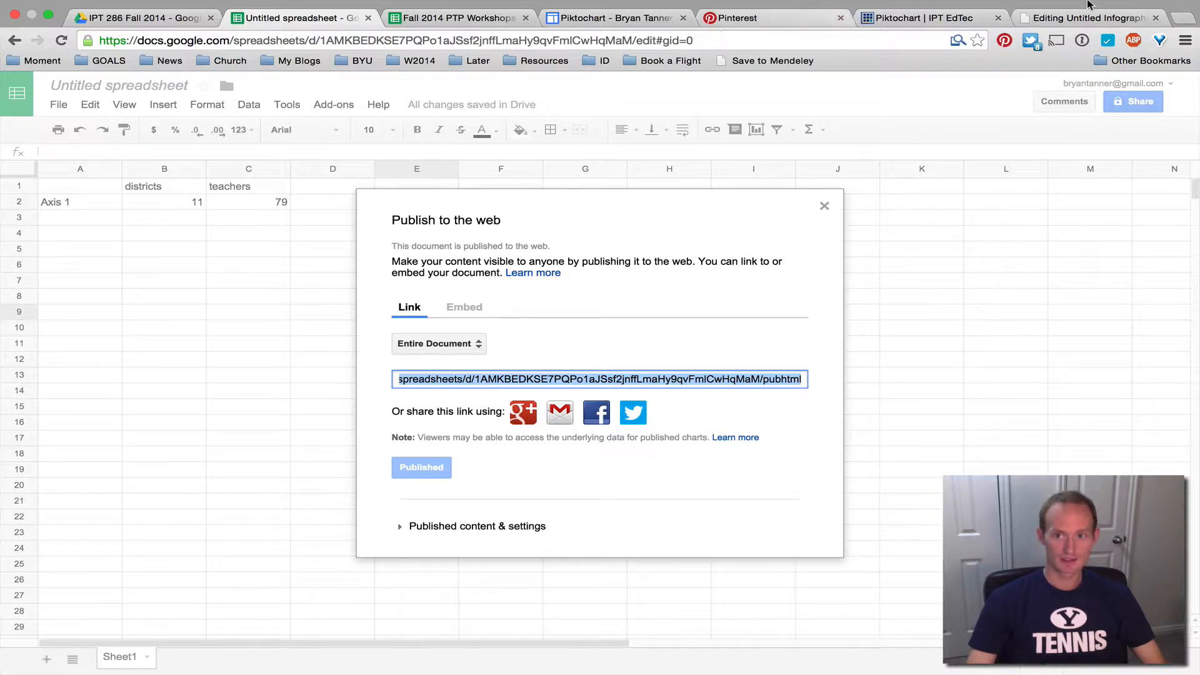
click(1084, 22)
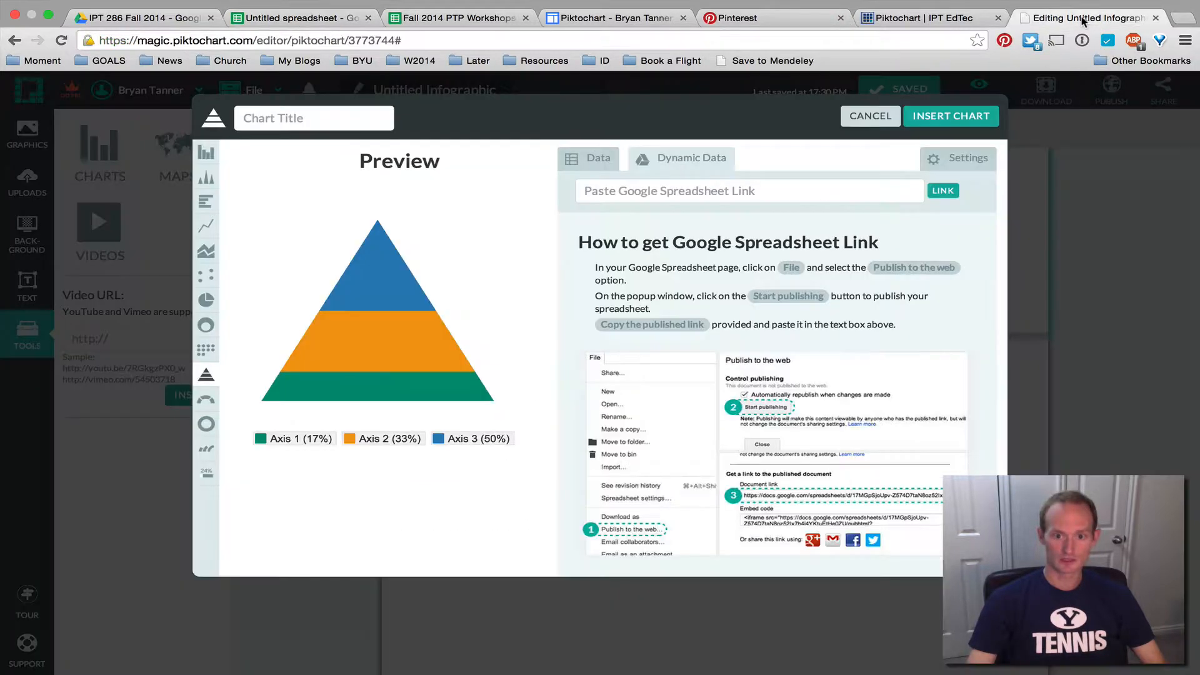
Paste the published spreadsheet link into the chart's dynamic data field and link it
click(643, 189)
key(super+v)
click(941, 192)
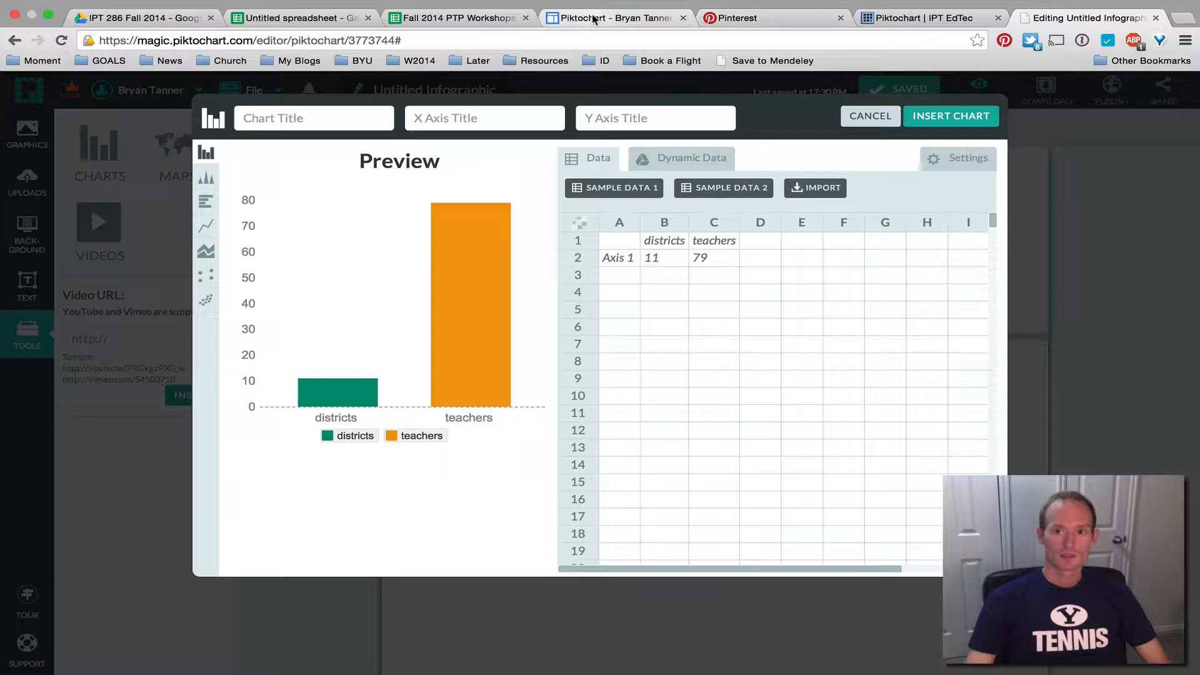
Review the rubric and workshop tabs, then cancel the chart dialog without adding a chart
click(917, 20)
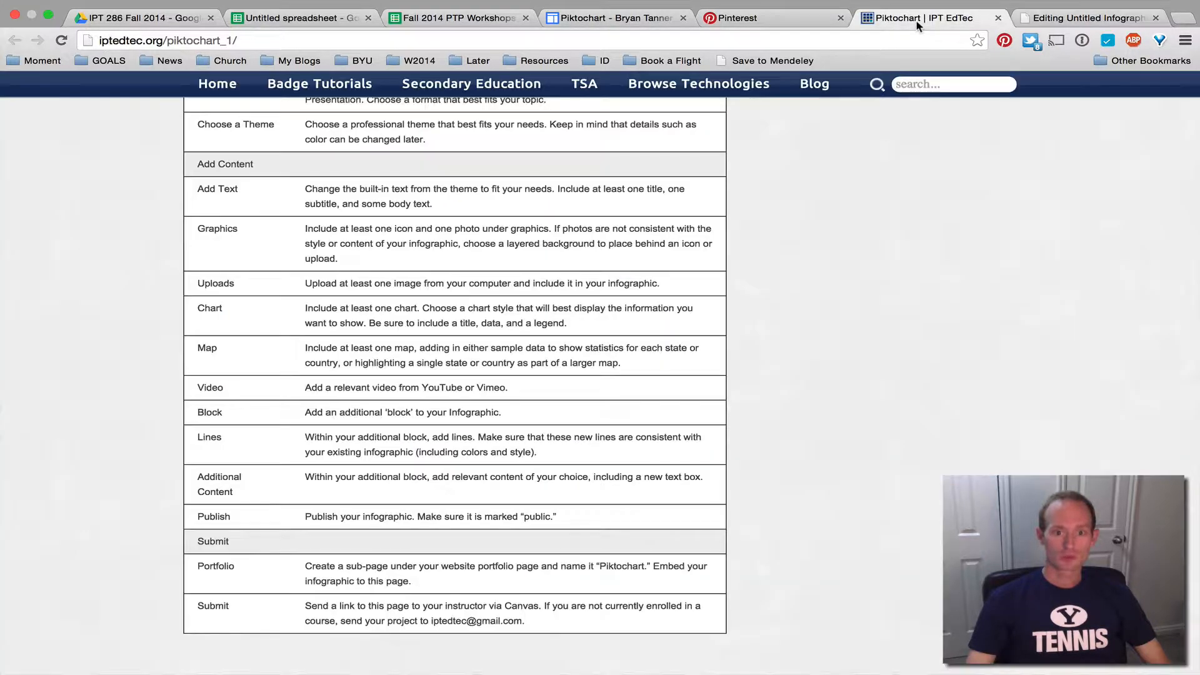
click(618, 20)
click(390, 20)
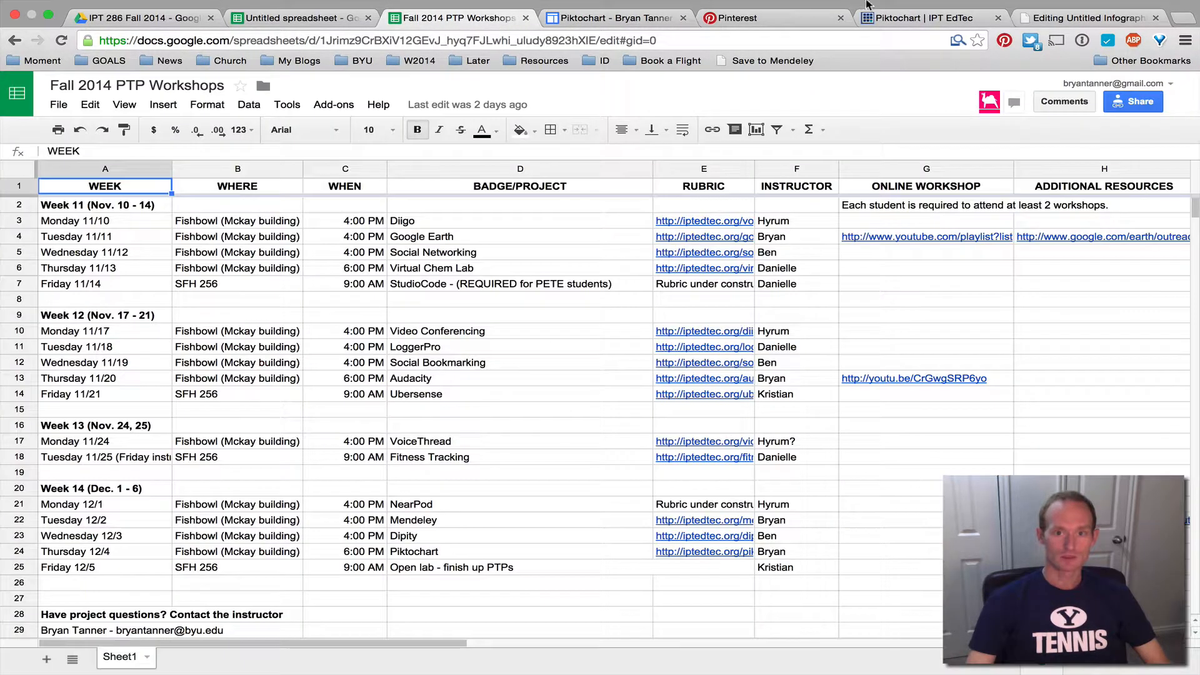
click(1097, 18)
click(871, 115)
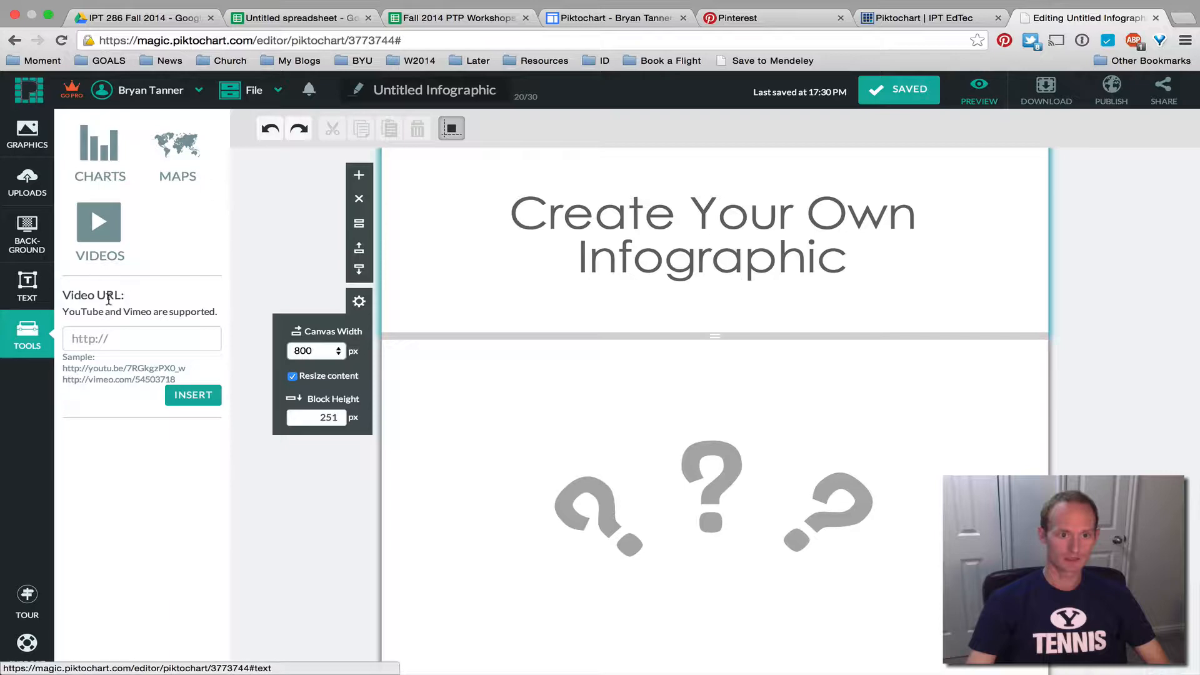
click(119, 166)
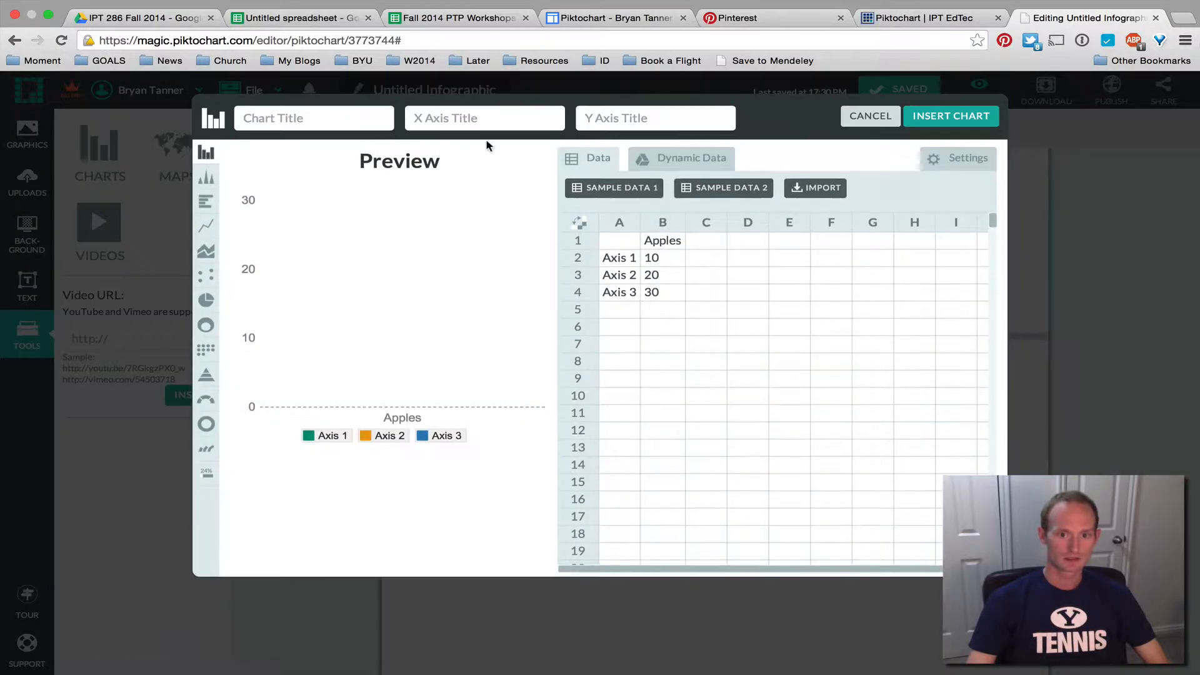
click(873, 116)
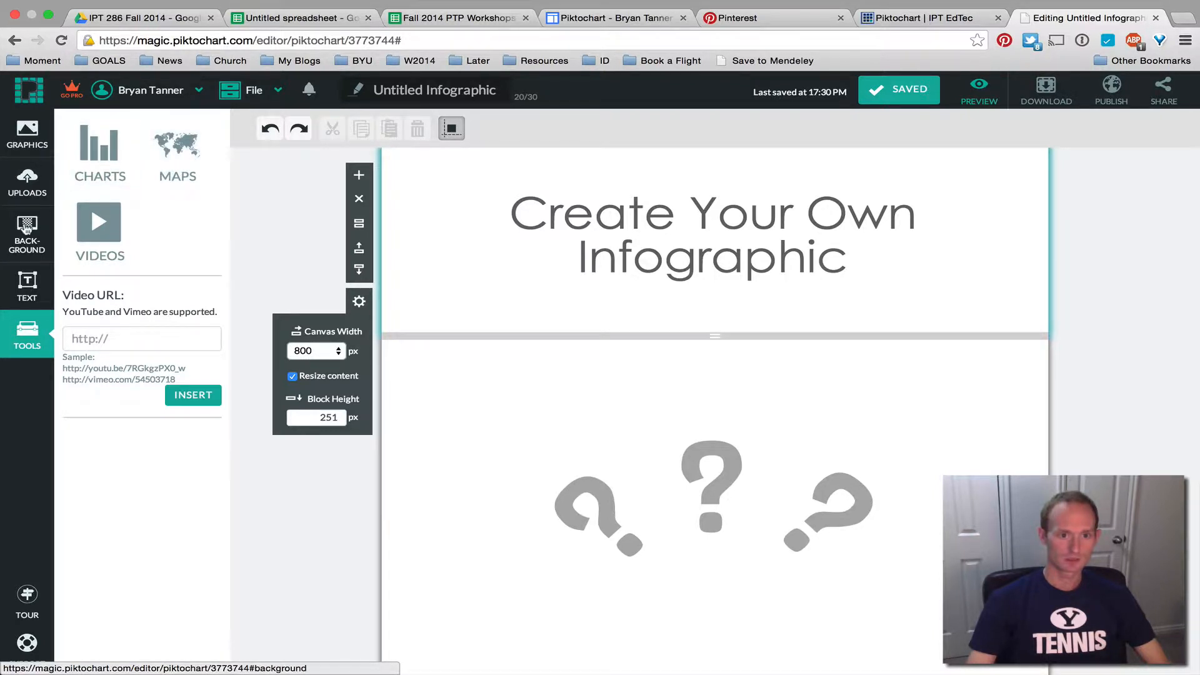
Try a pink header background with the cream texture faded to about 45%
click(32, 231)
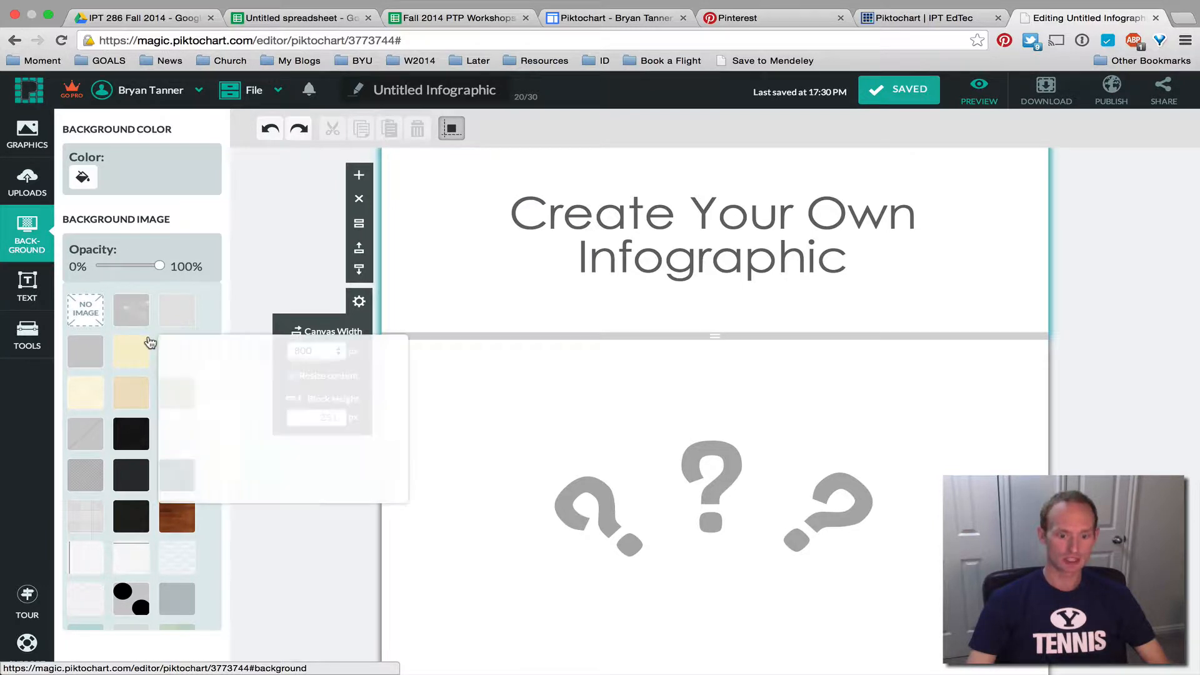
scroll(147, 343, down, 5)
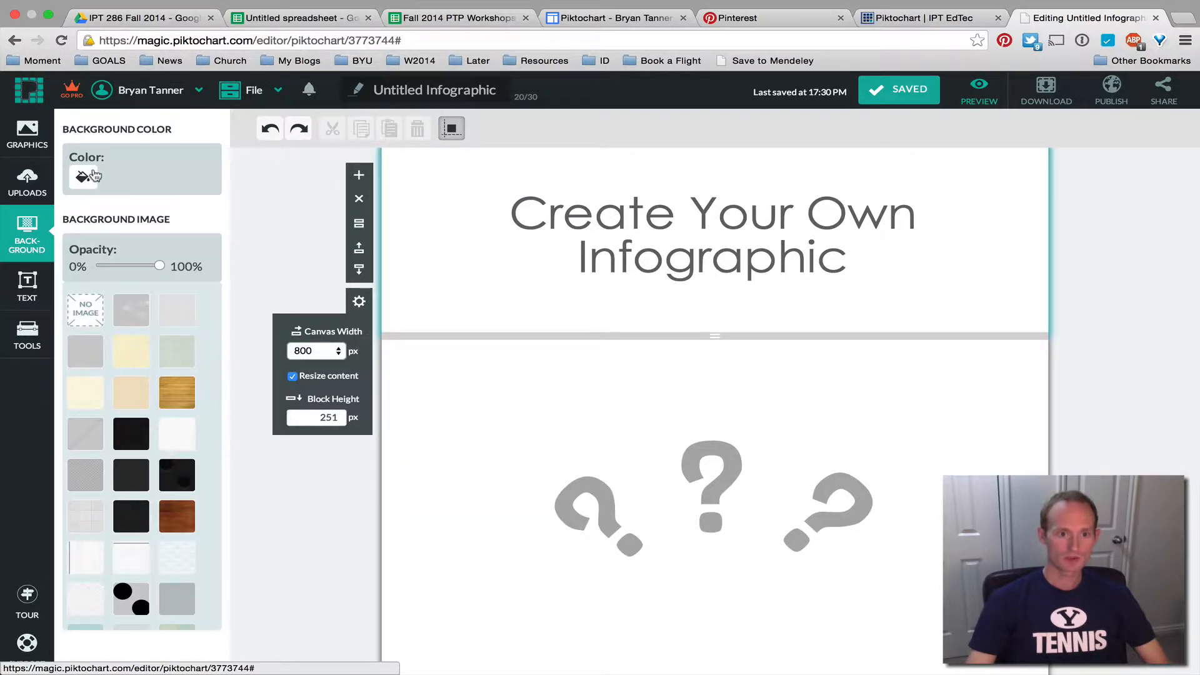
click(83, 177)
click(133, 251)
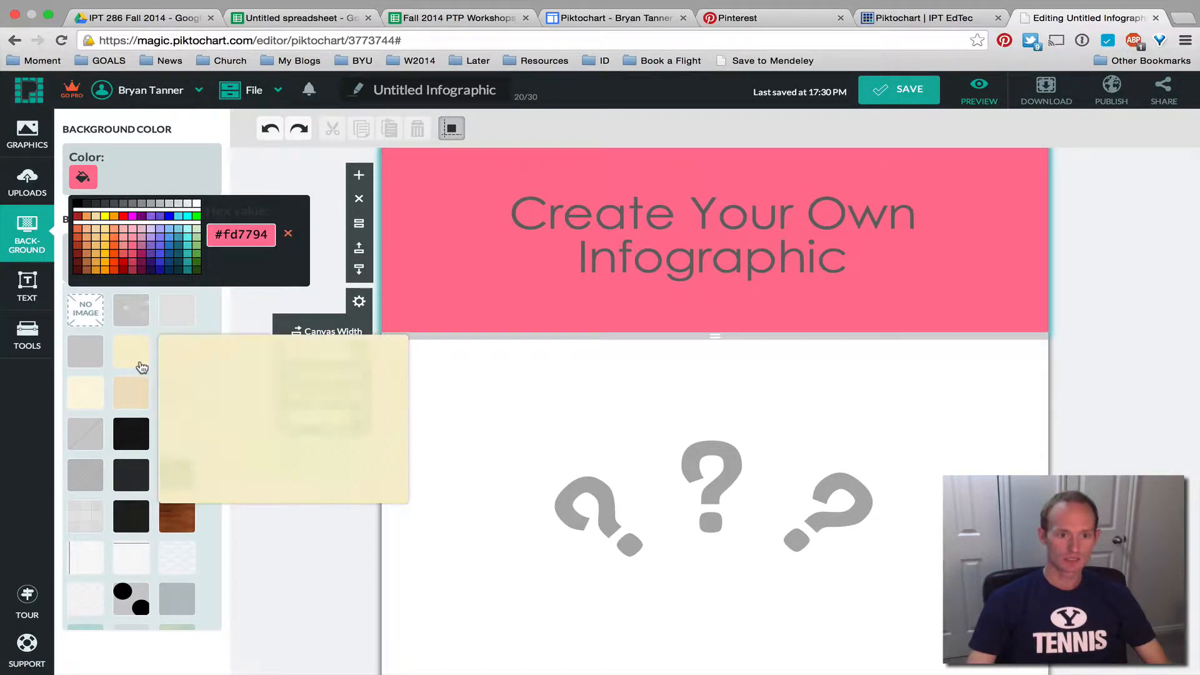
click(141, 365)
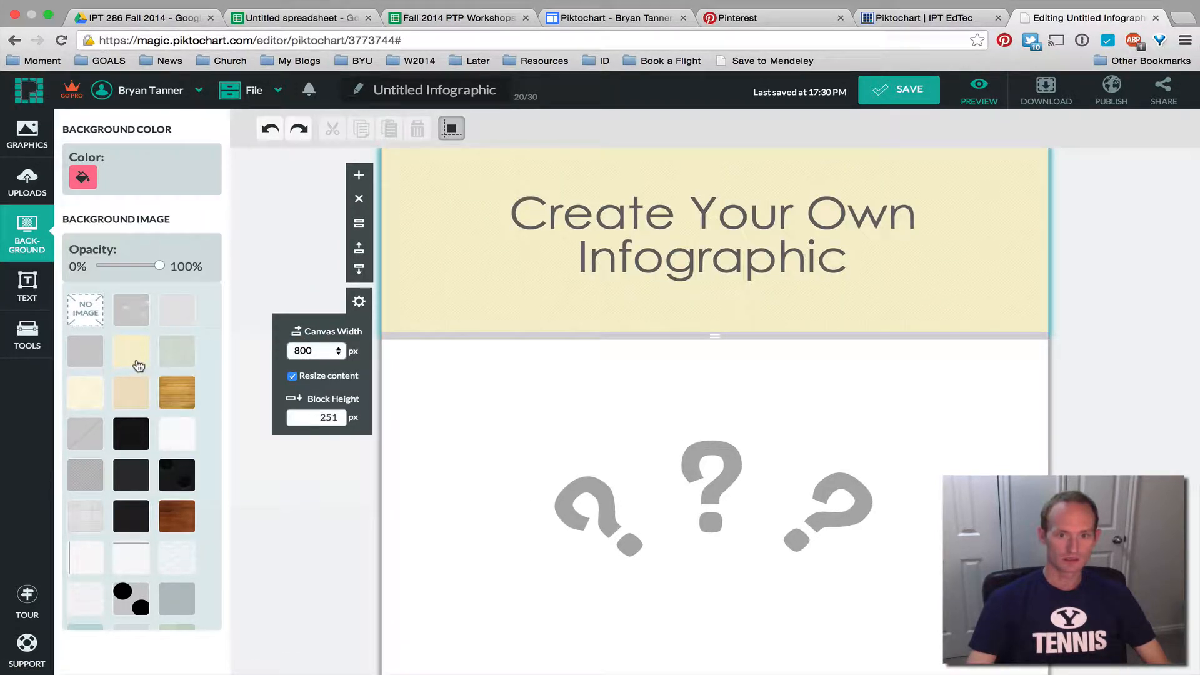
mouse_move(157, 270)
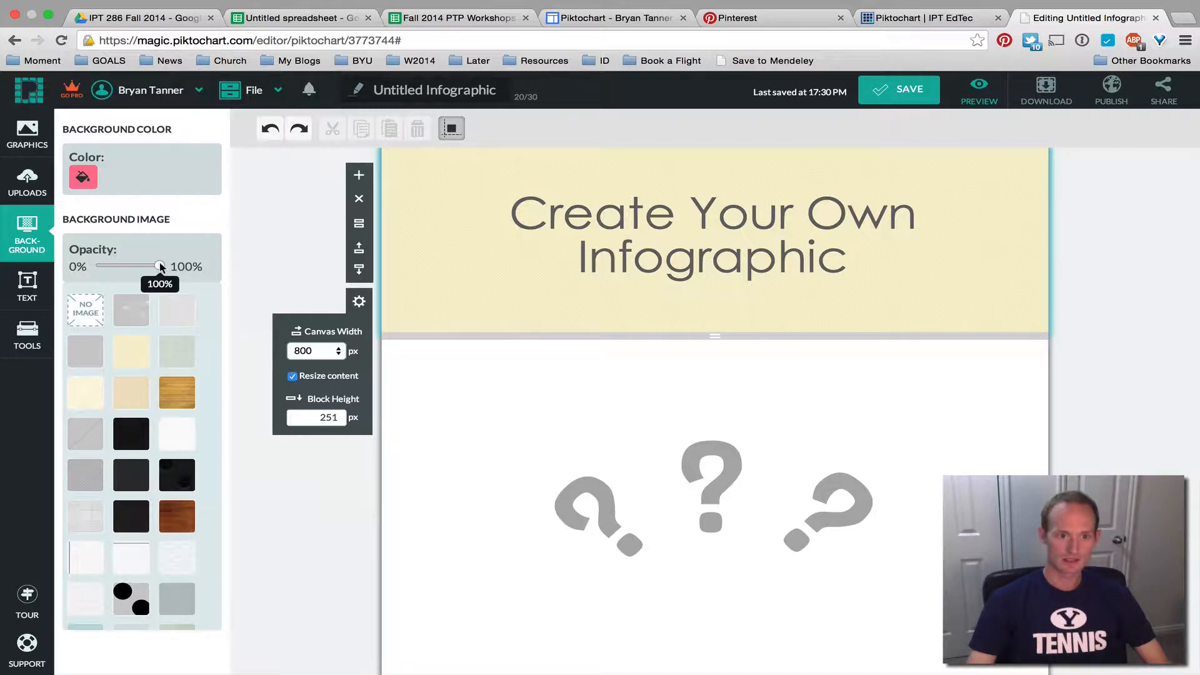
mouse_move(160, 268)
mouse_down()
mouse_move(69, 280)
mouse_move(167, 280)
mouse_up()
Apply the wood-plank texture to the header at about 65% opacity
mouse_move(145, 360)
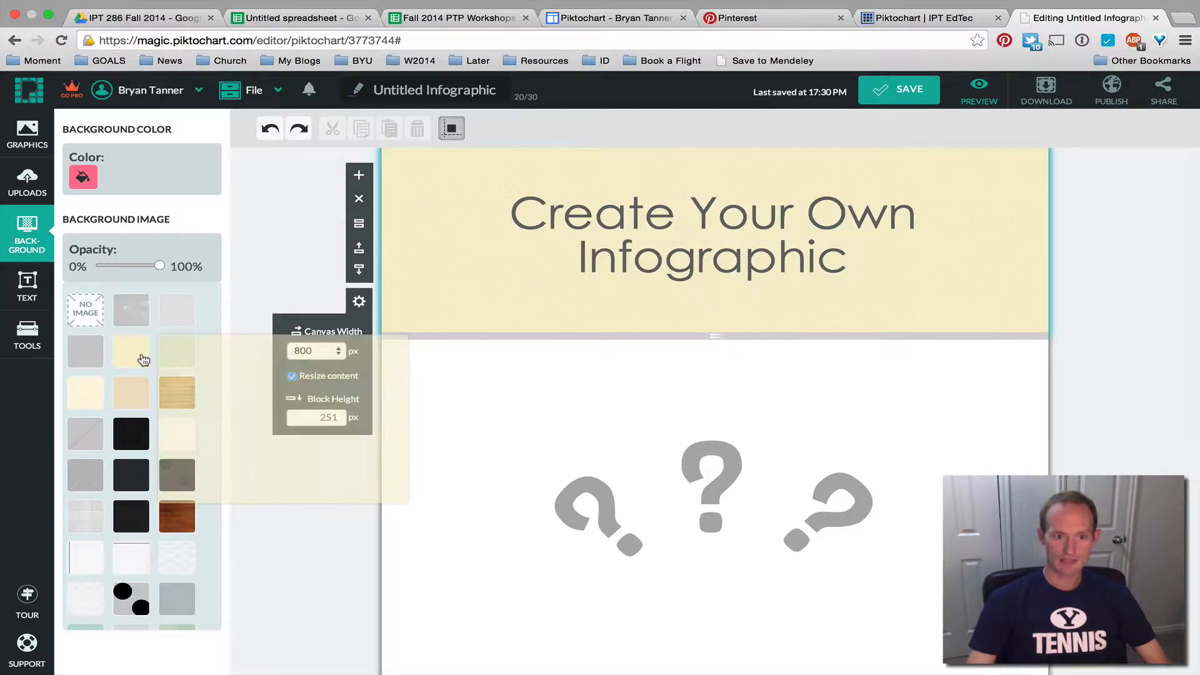
mouse_move(179, 323)
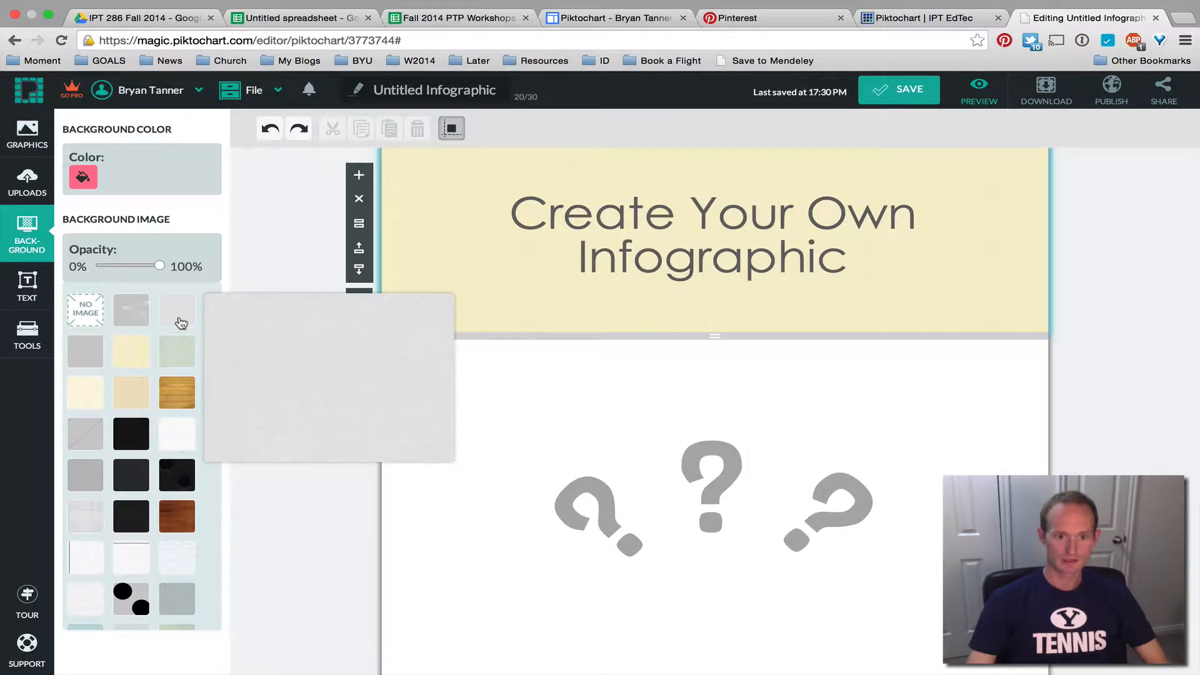
mouse_move(179, 394)
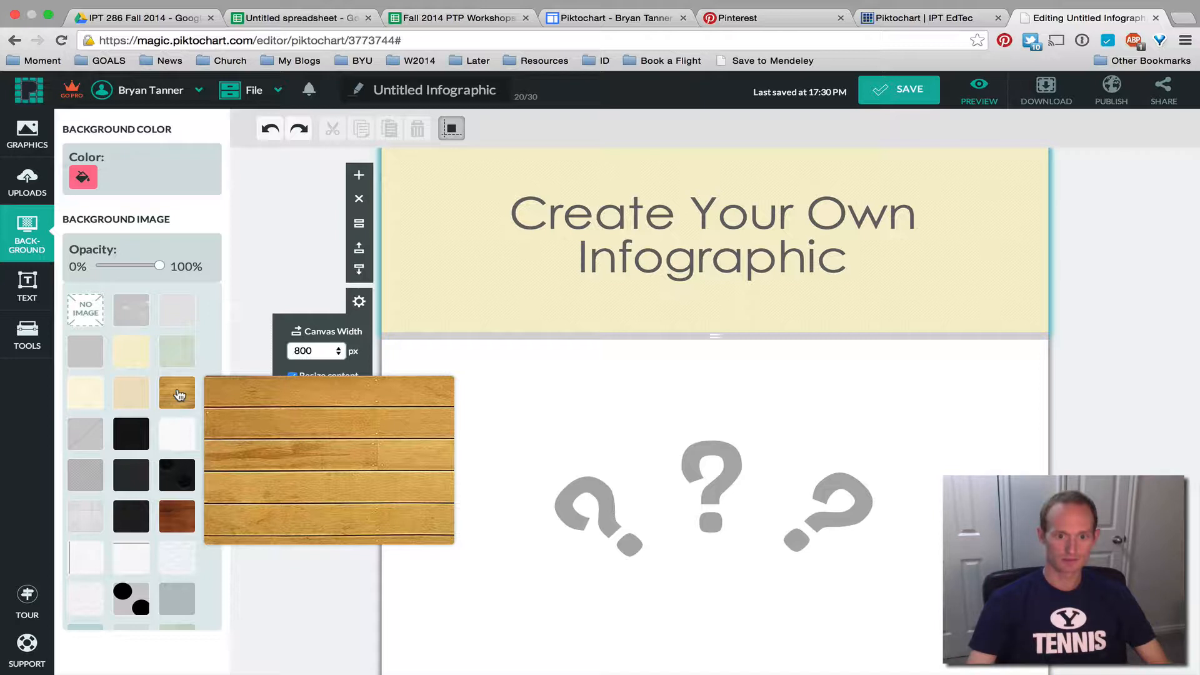
click(179, 394)
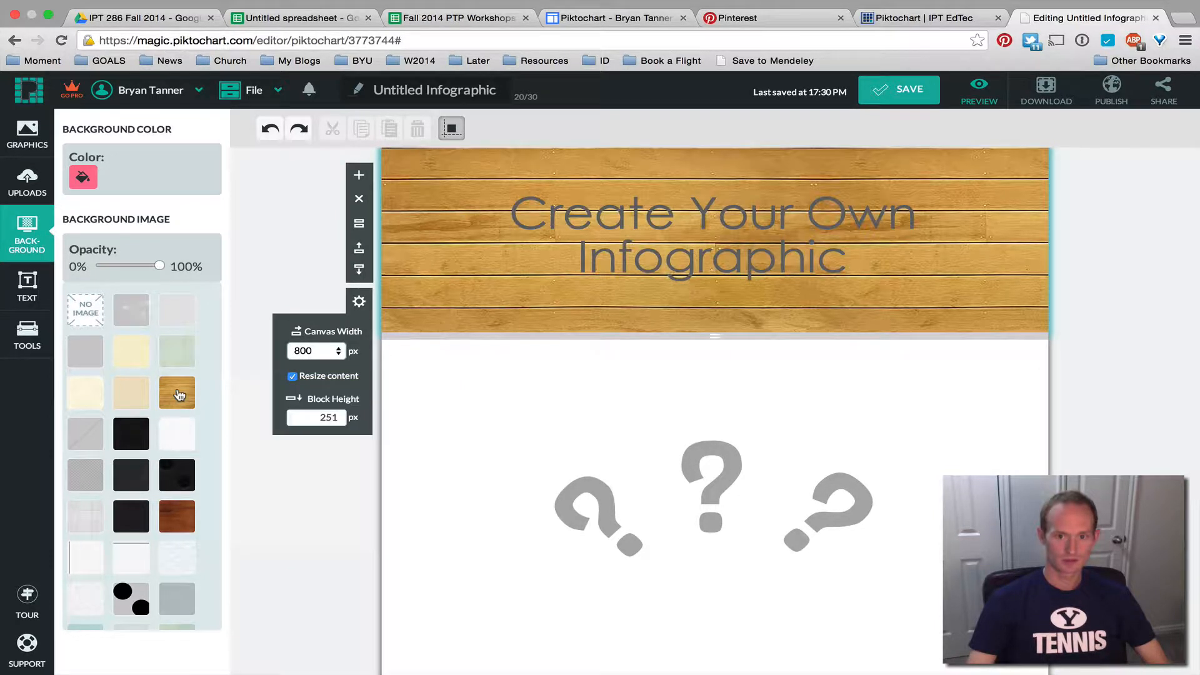
drag(162, 268, 138, 269)
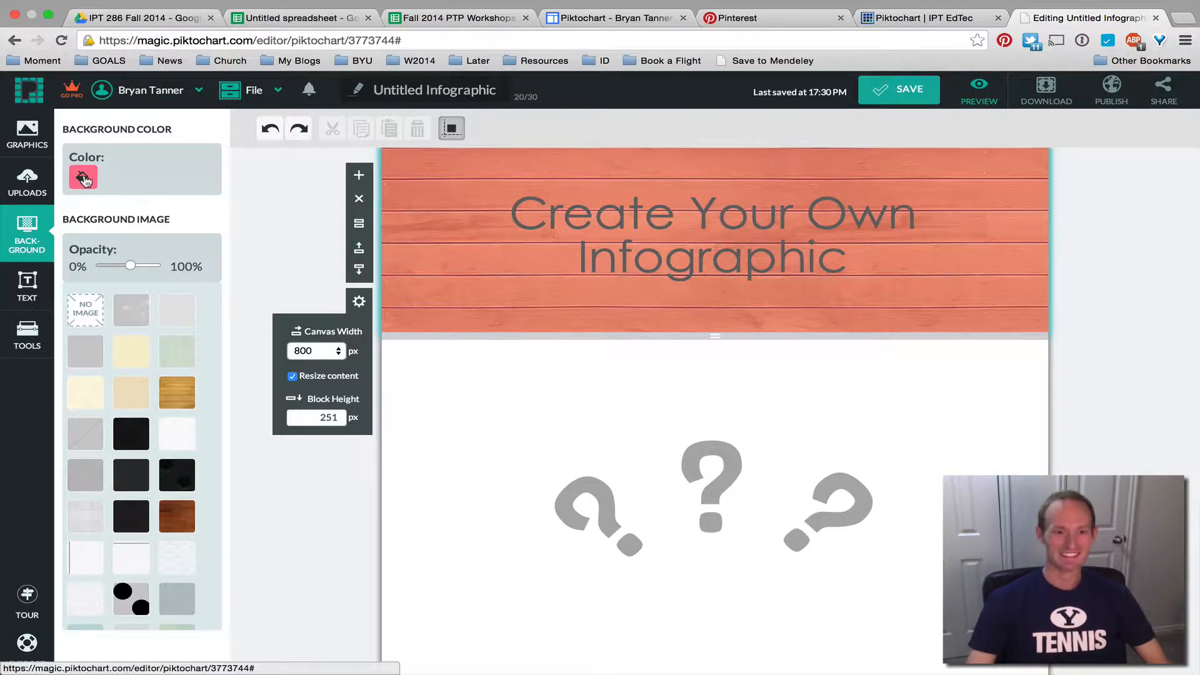
Set the header background colour under the wood texture to dark brown-red #83221e
click(83, 177)
click(77, 258)
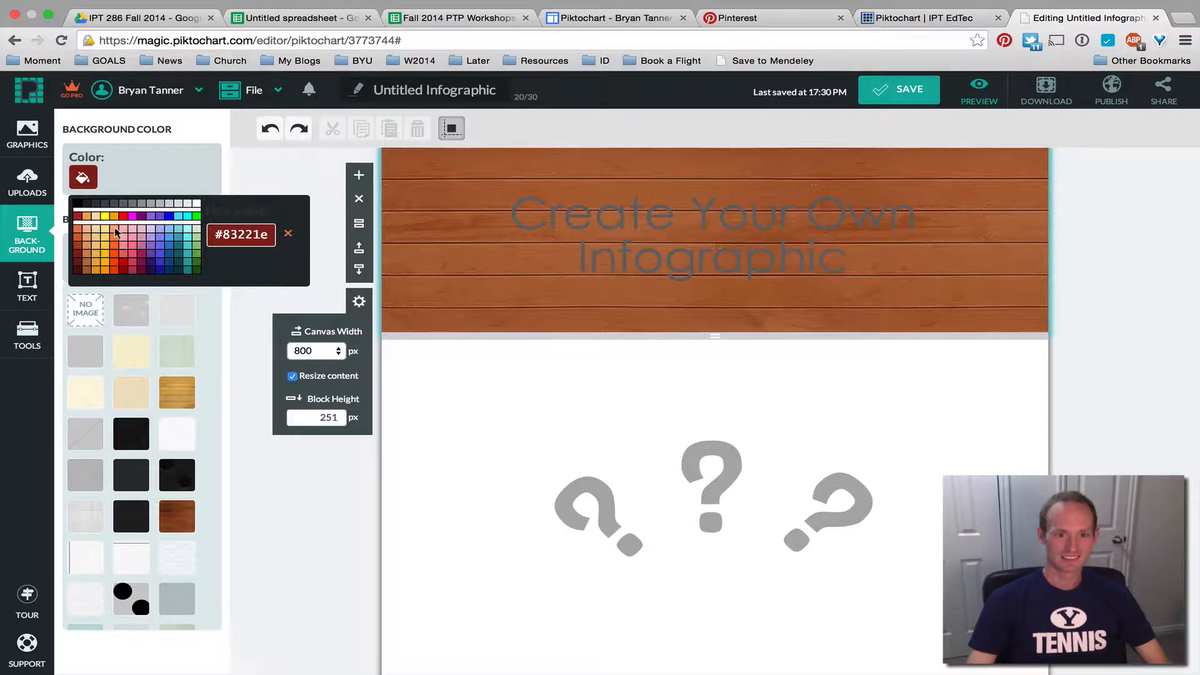
click(207, 301)
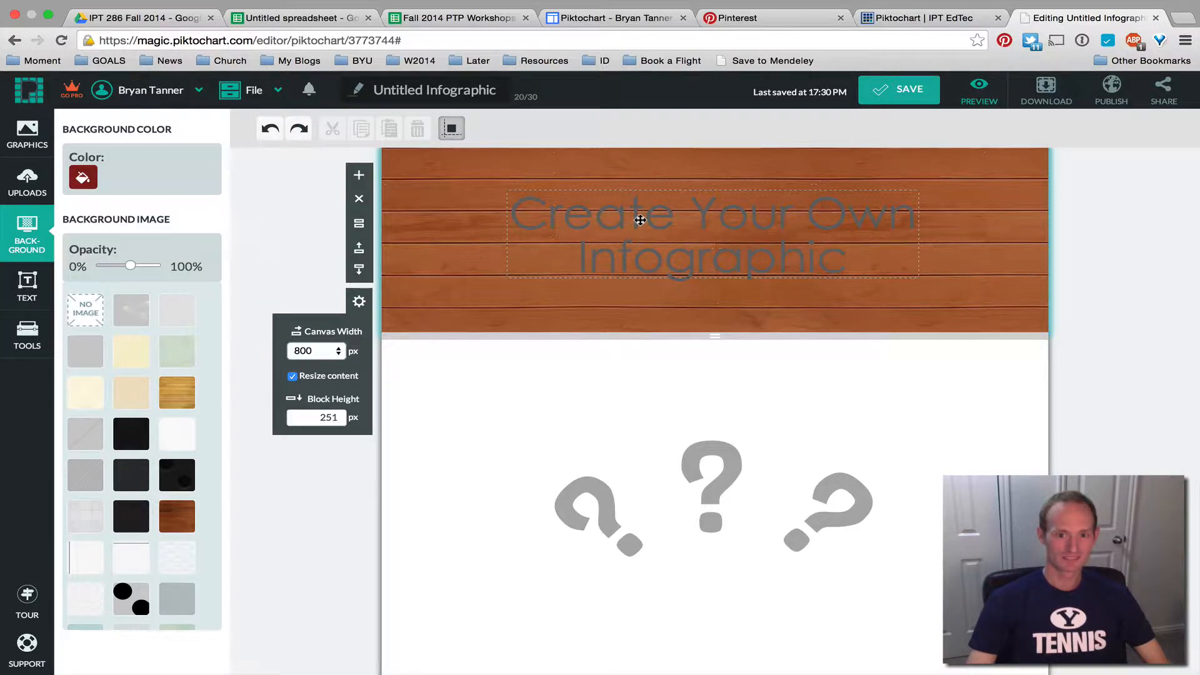
click(640, 220)
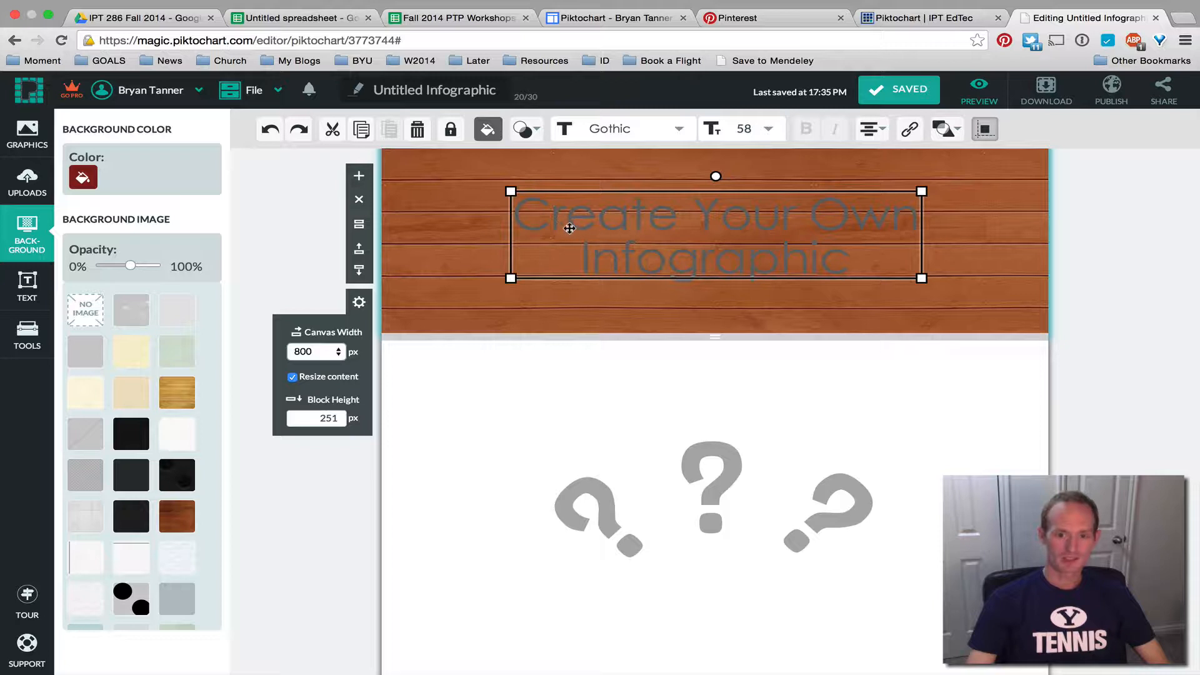
Make the header title text white
double_click(597, 217)
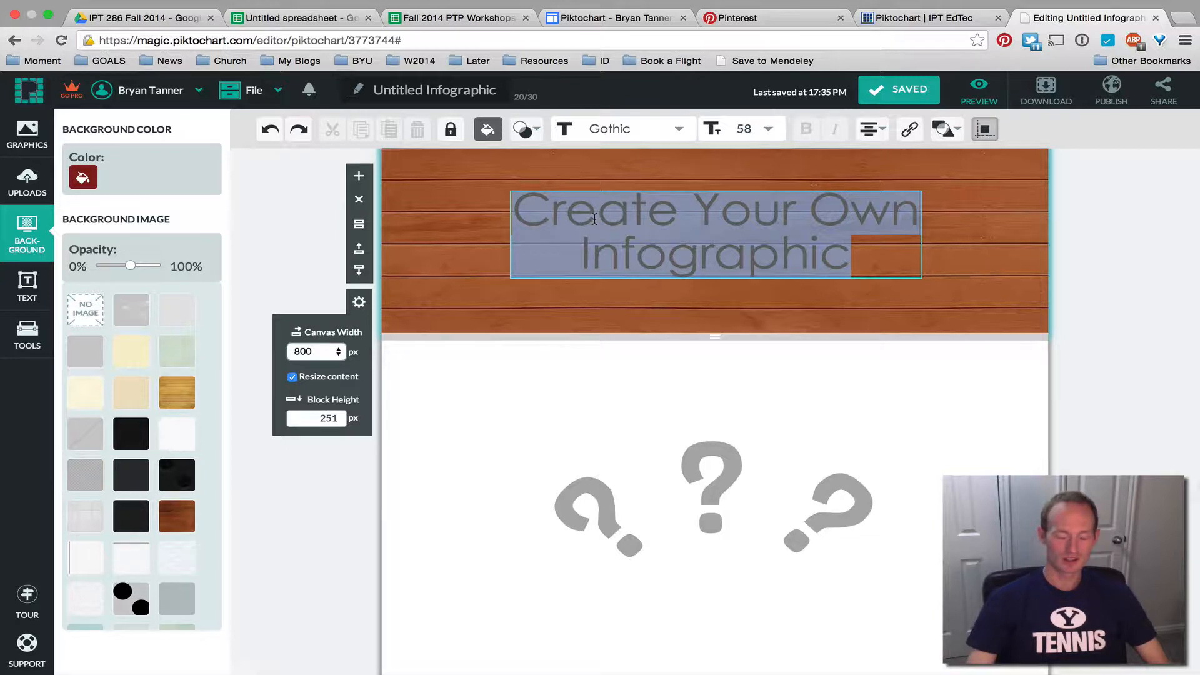
click(490, 131)
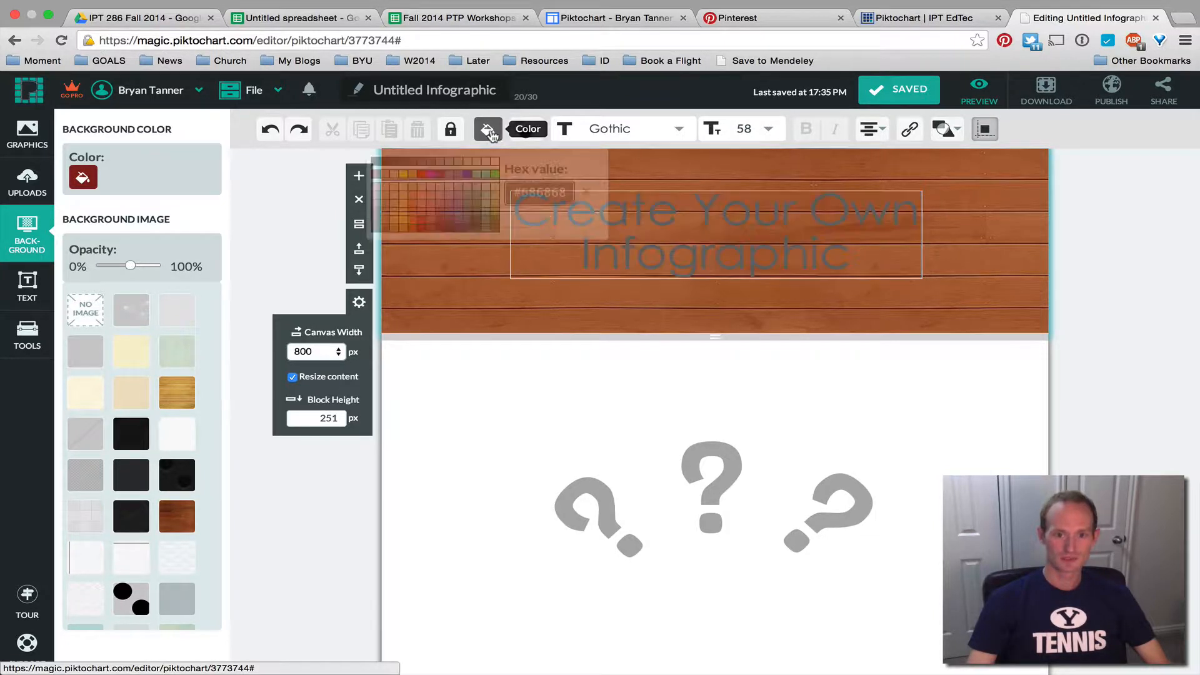
click(497, 163)
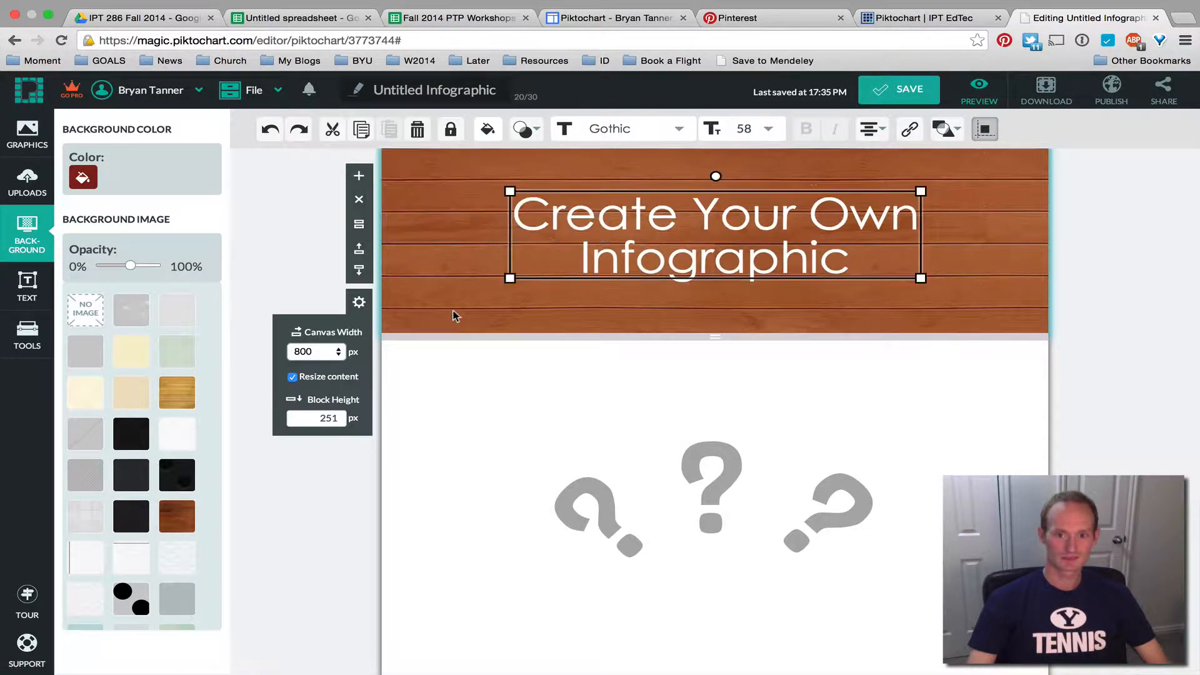
click(278, 530)
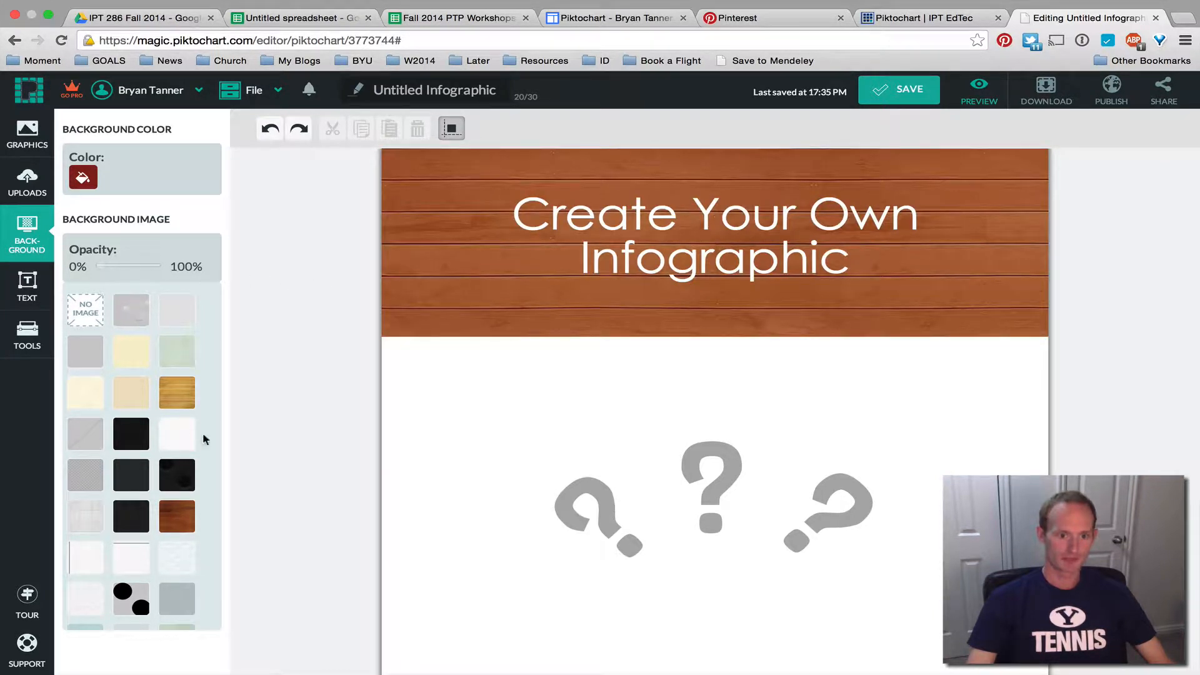
Test the black-dots texture on the header, revert to wood, and show the uploaded images
scroll(292, 433, down, 2)
click(138, 602)
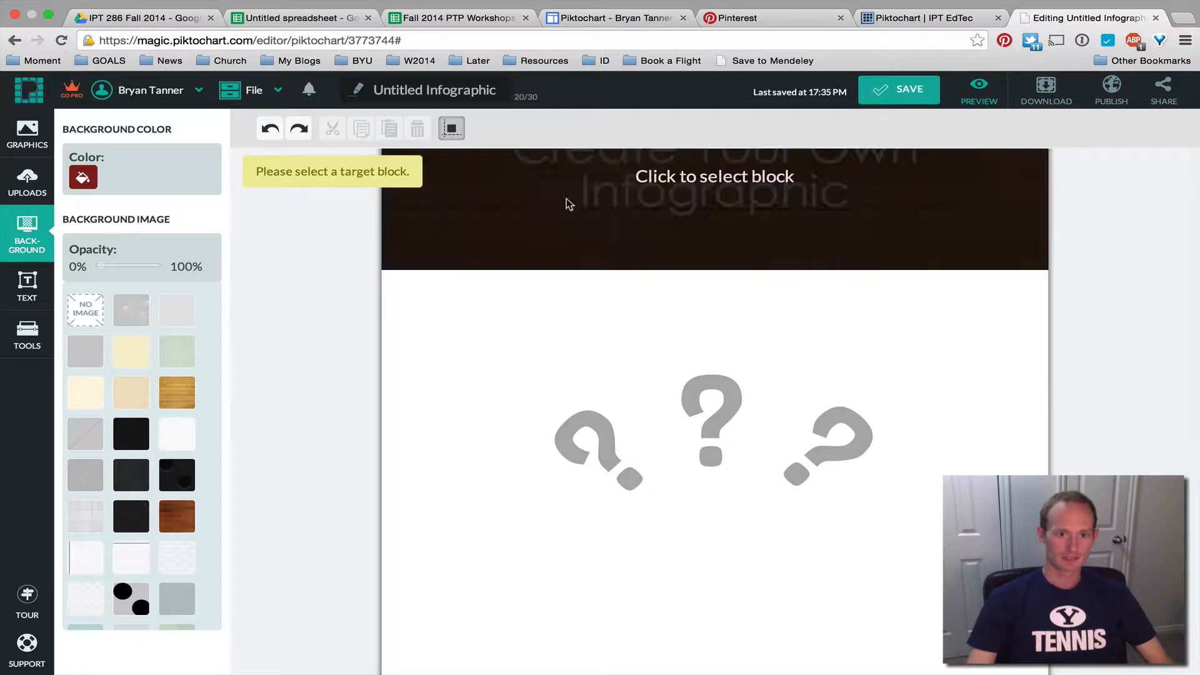
click(566, 201)
click(138, 605)
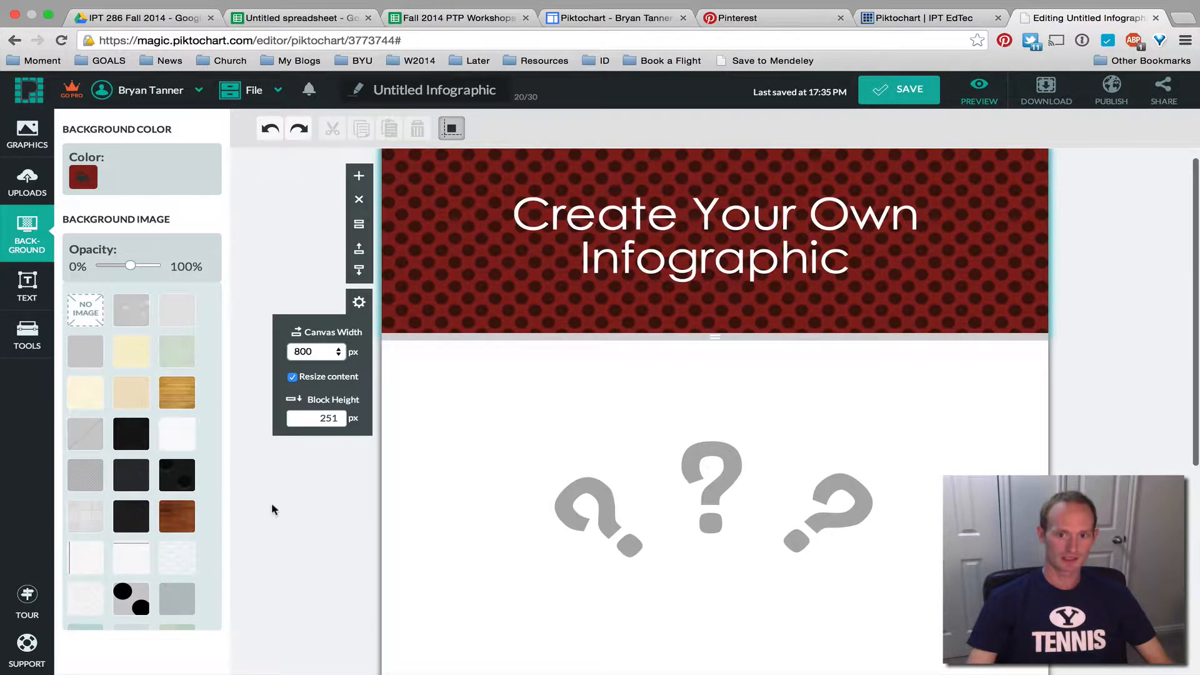
click(177, 392)
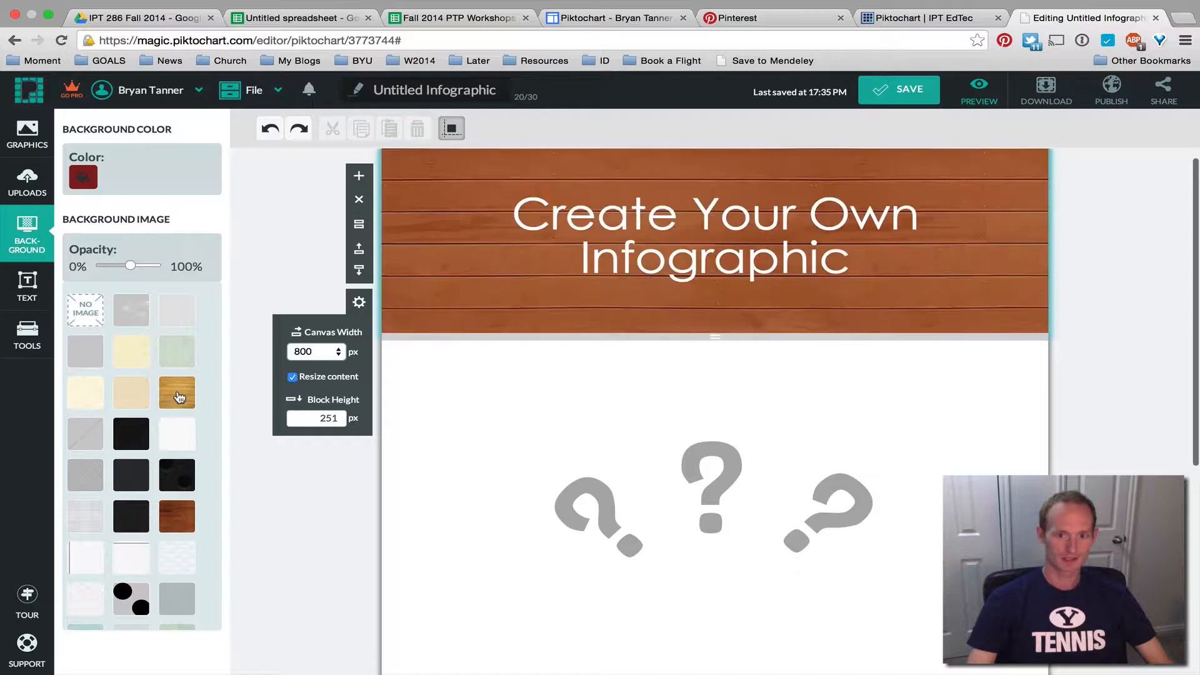
mouse_move(37, 222)
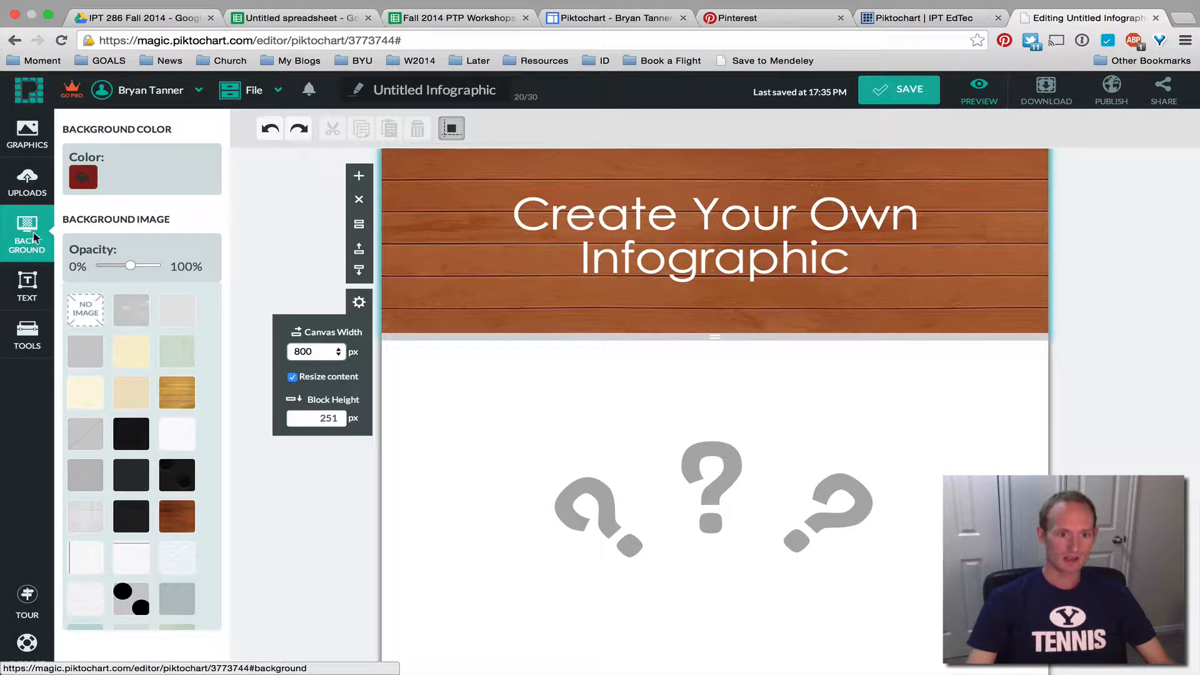
click(26, 182)
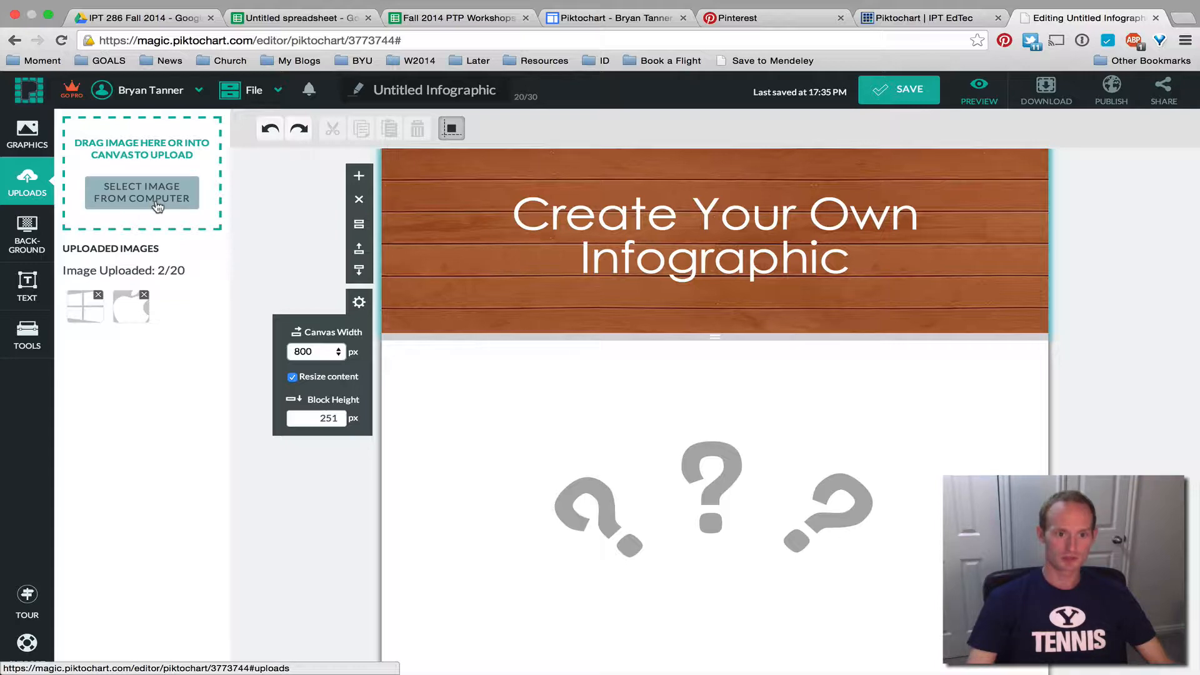
Upload a screenshot file from the desktop by dropping it onto the canvas
key(super+Tab)
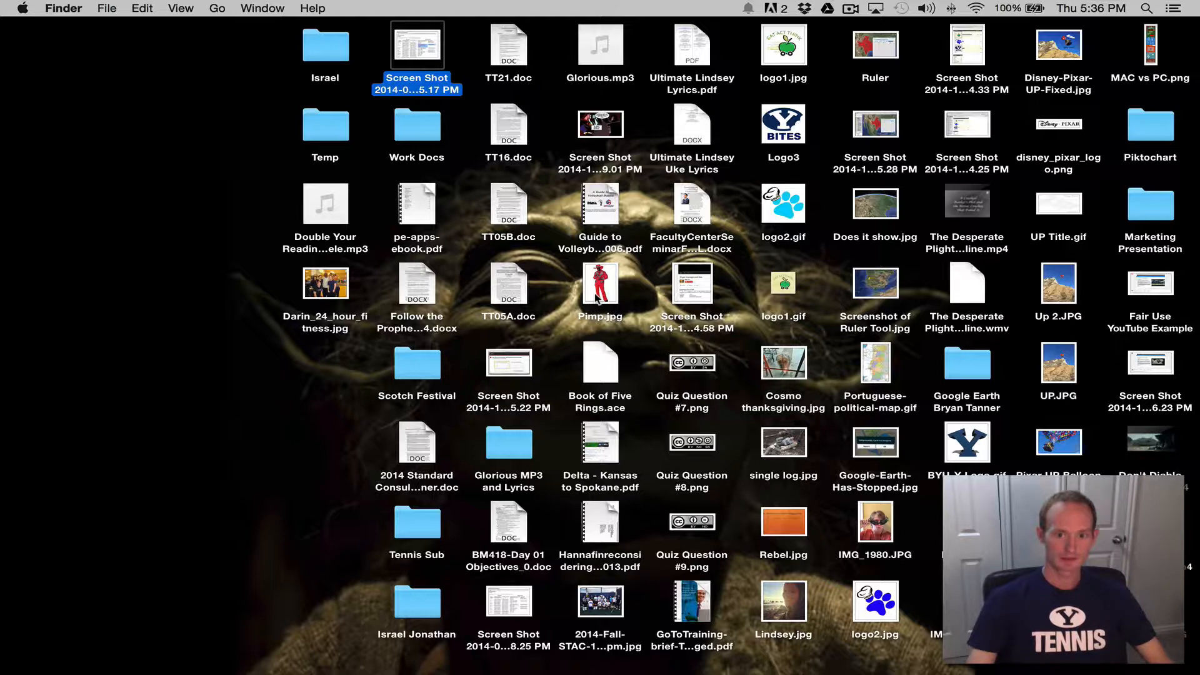
click(596, 299)
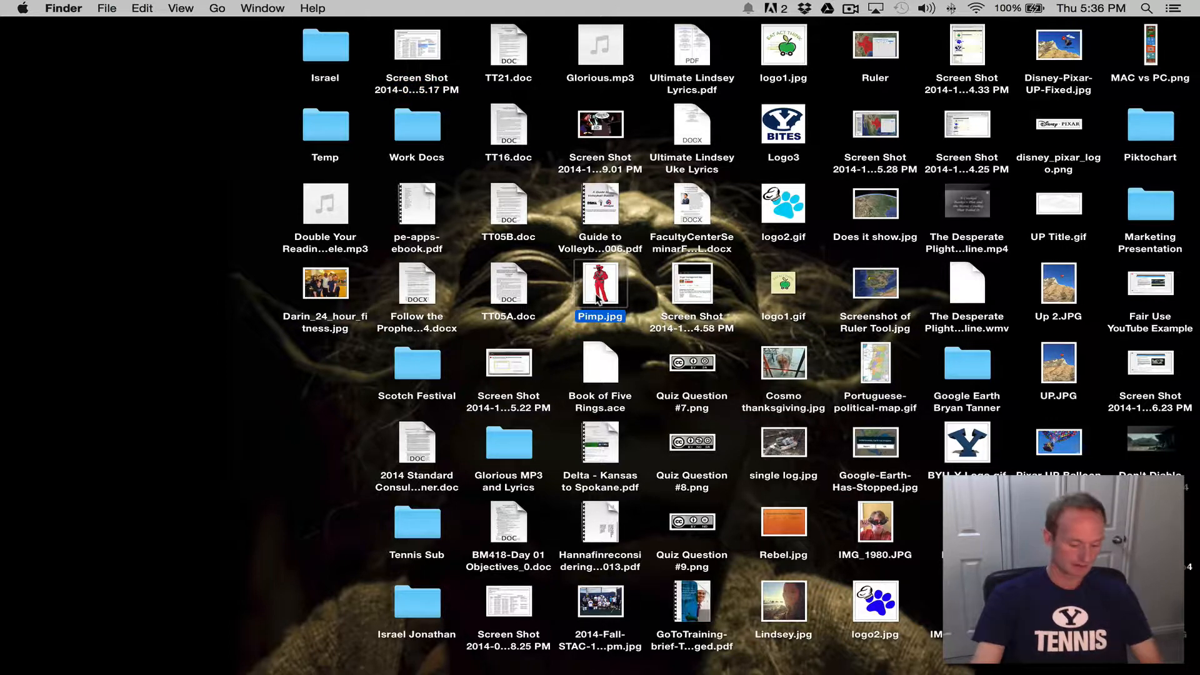
key(Right)
key(ctrl+Right)
drag(595, 302, 656, 513)
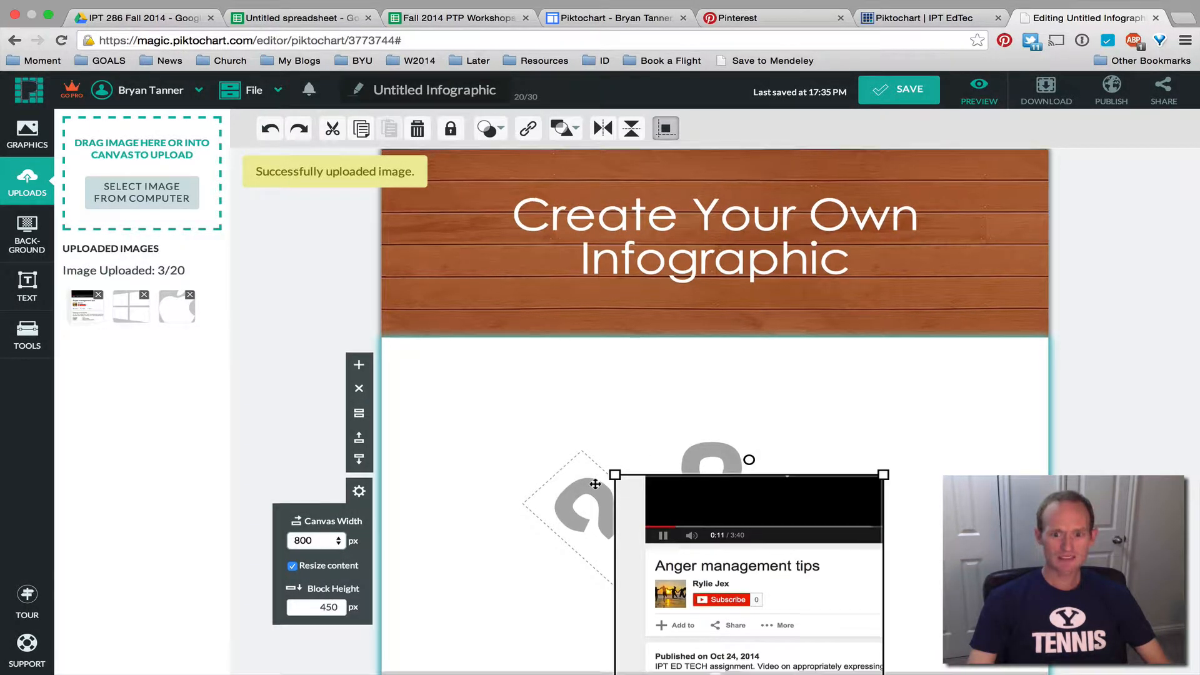
Delete the YouTube screenshot from the uploaded images and from the canvas
scroll(597, 485, down, 5)
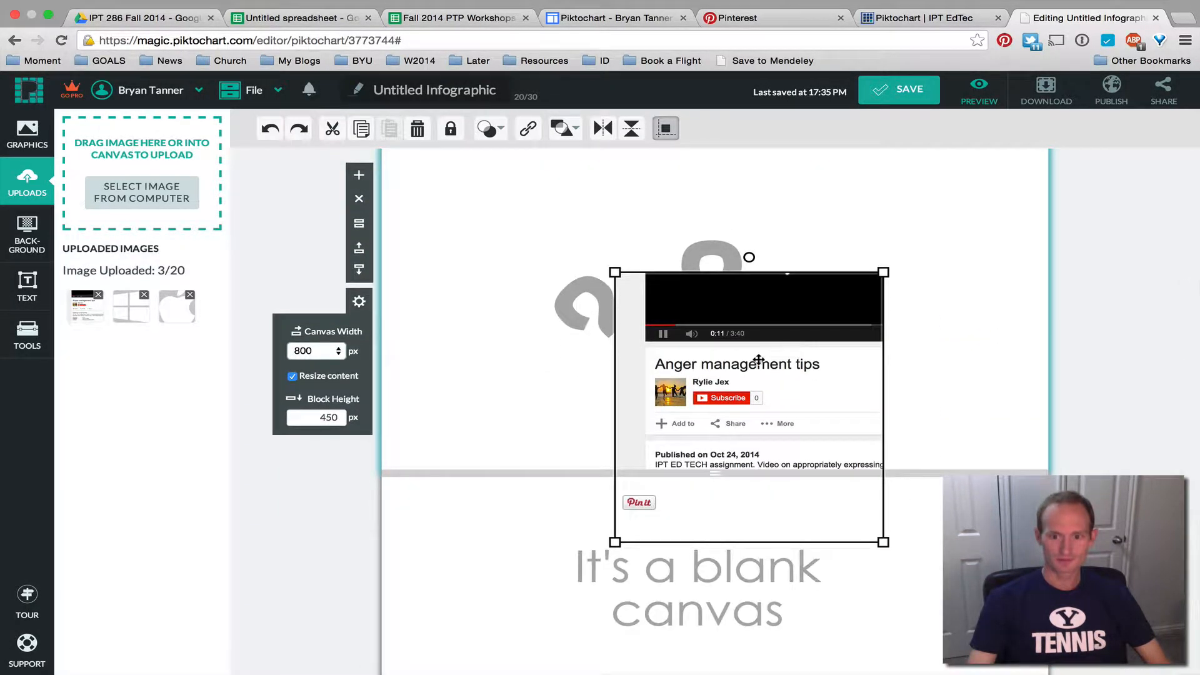
drag(773, 416, 729, 311)
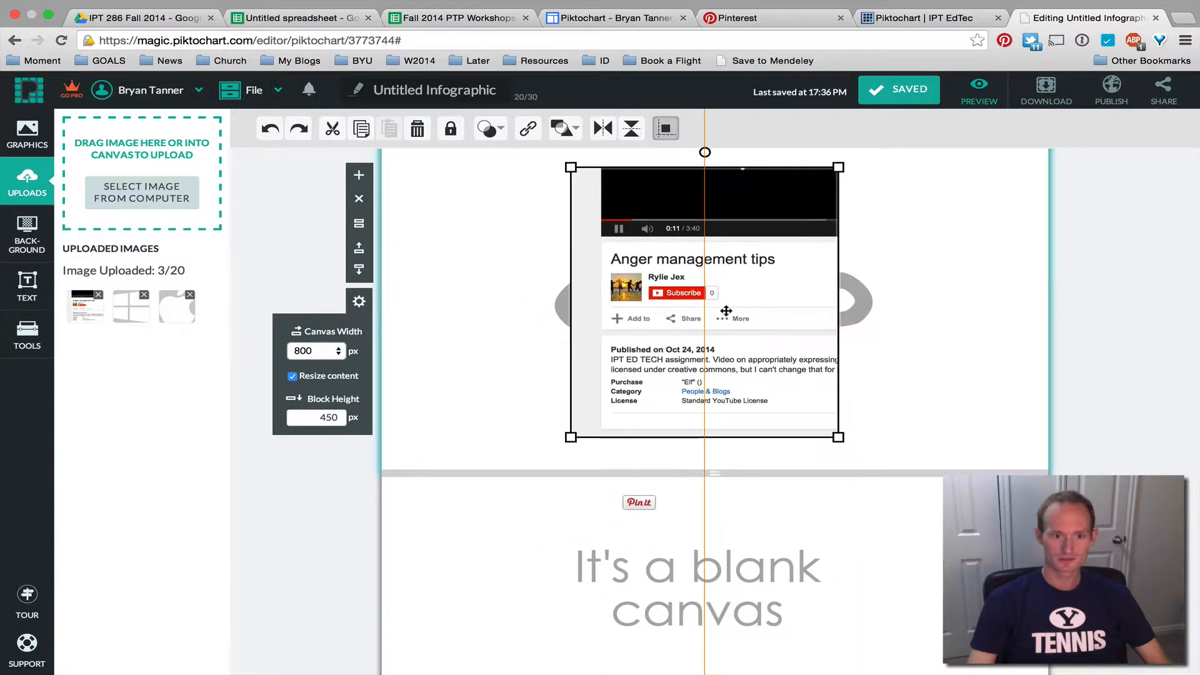
click(98, 296)
click(720, 246)
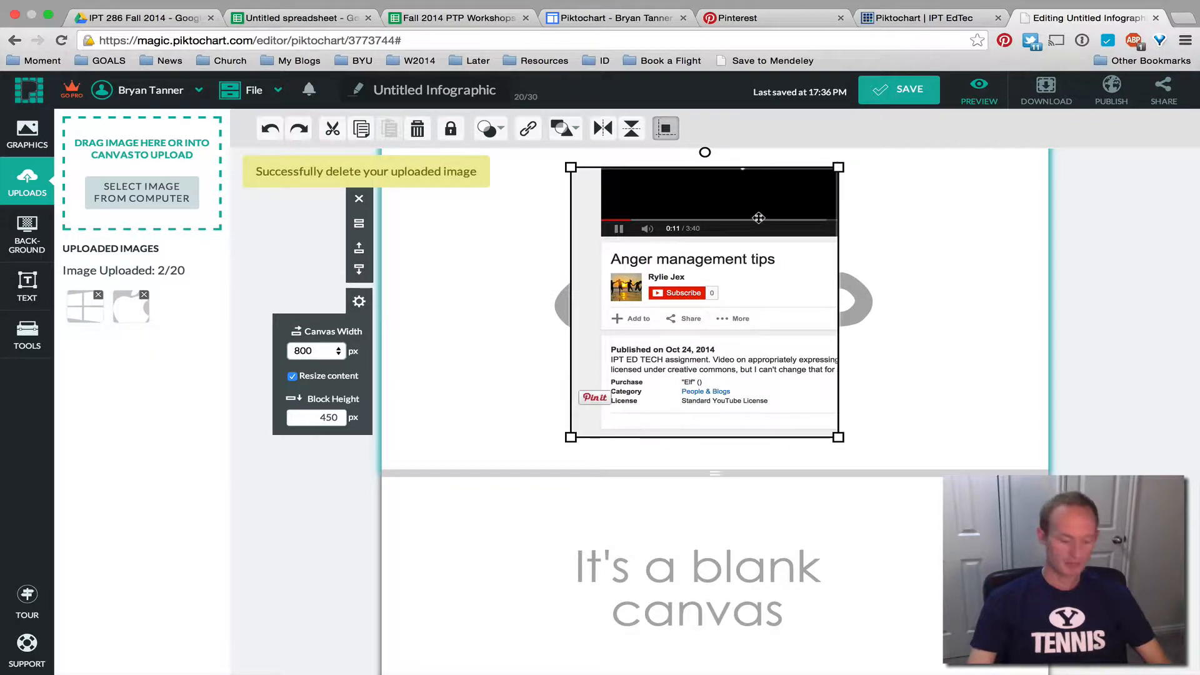
key(Delete)
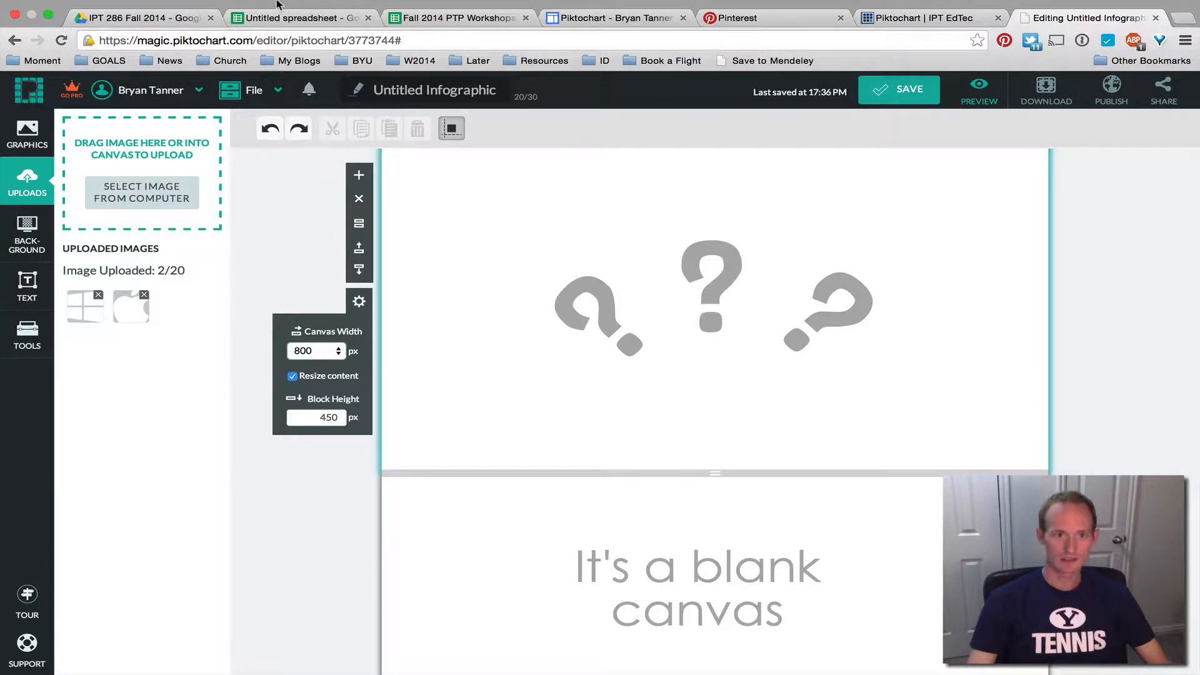
Upload Pimp.jpg, the red-suit photo, from the desktop onto the canvas
mouse_move(278, 3)
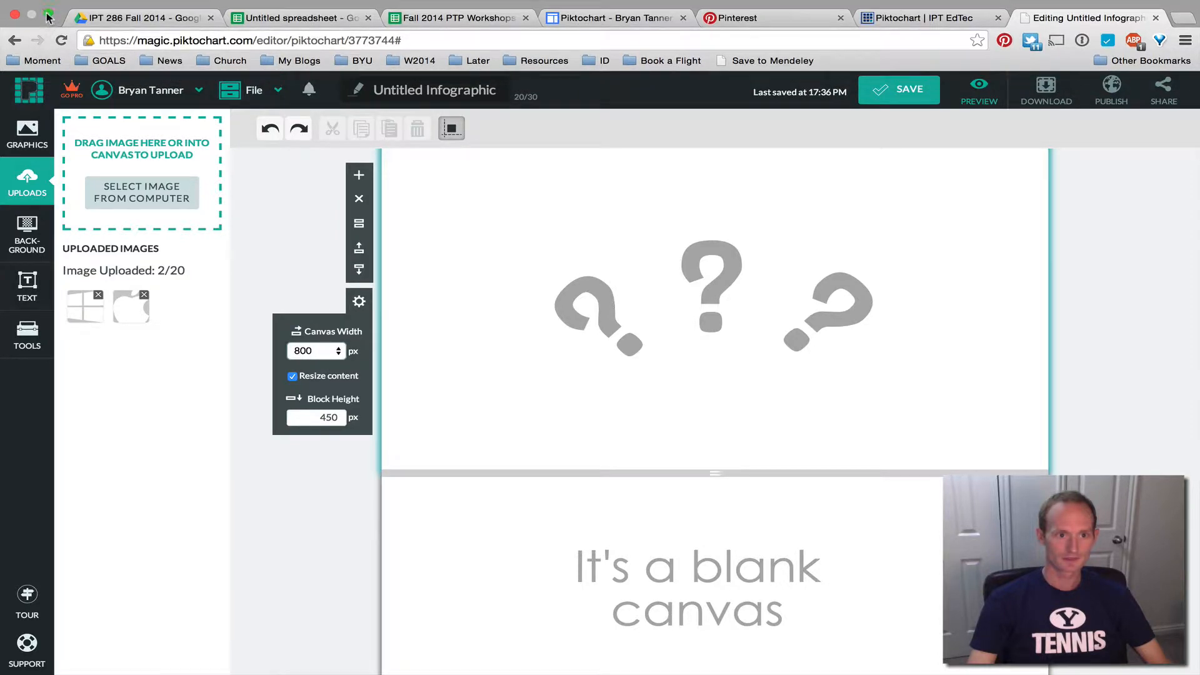
click(47, 15)
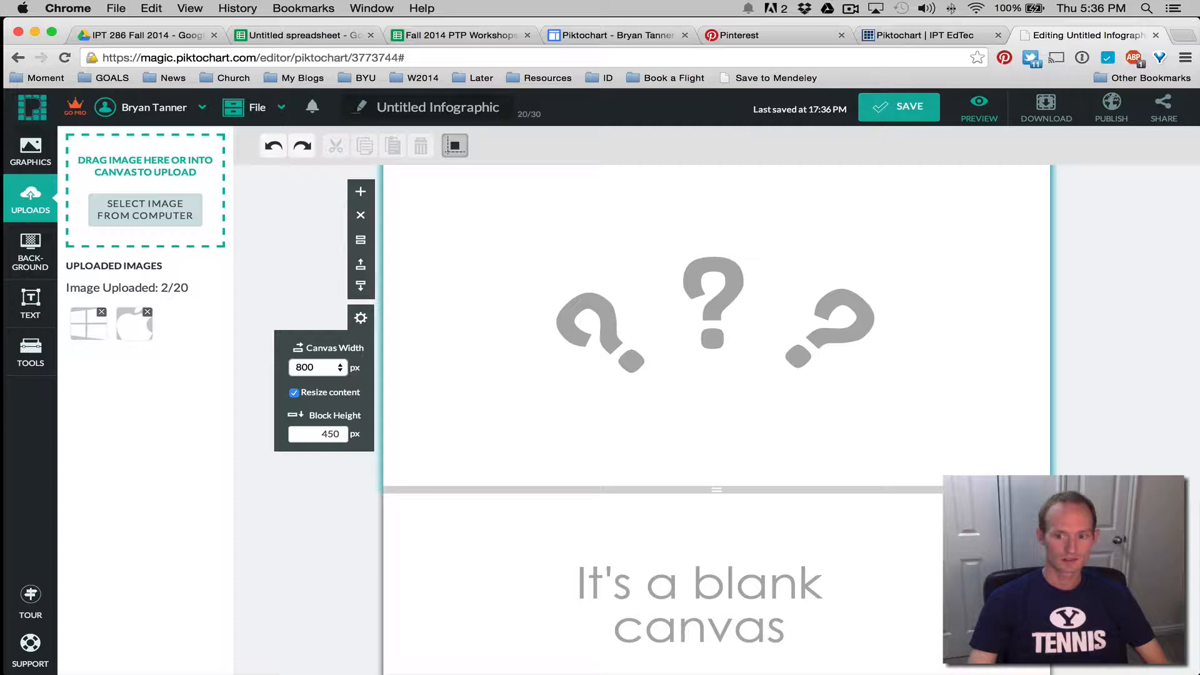
drag(1195, 672, 571, 672)
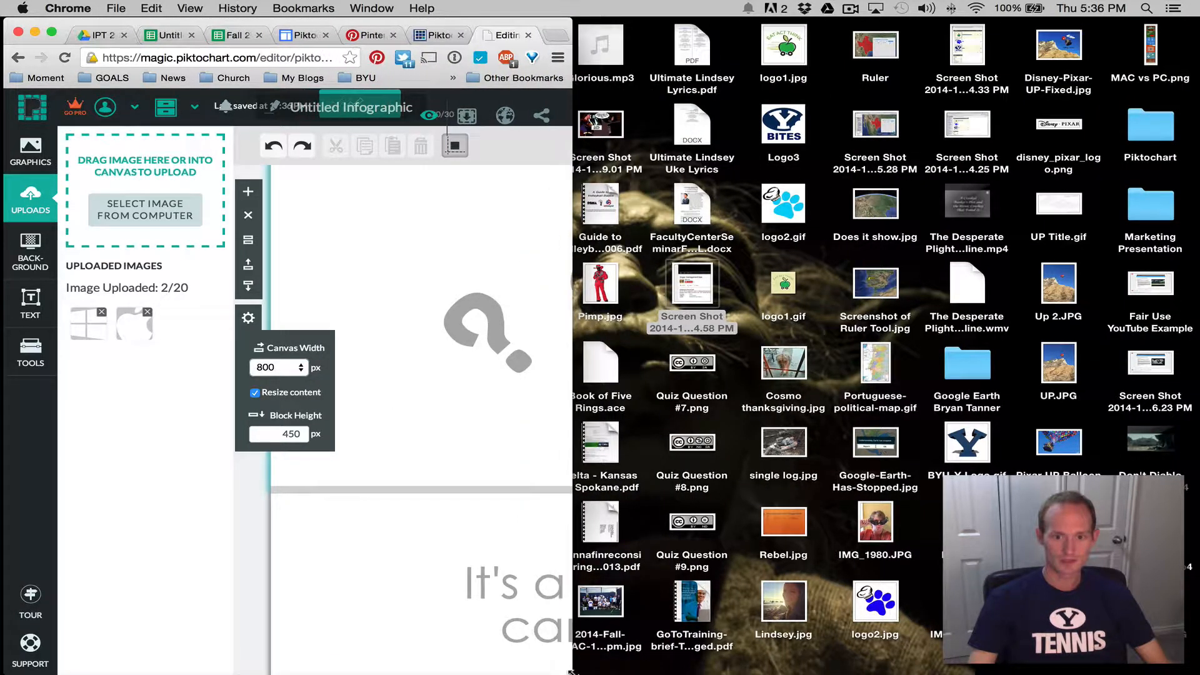
drag(624, 315, 460, 295)
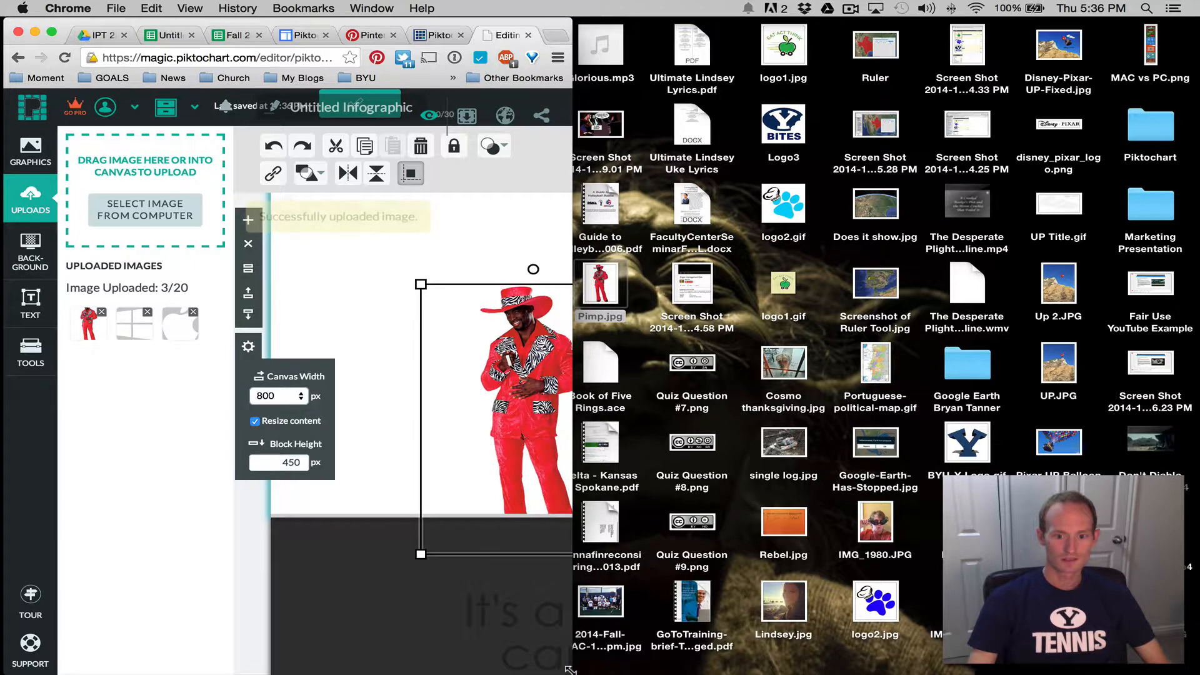
drag(570, 670, 1197, 673)
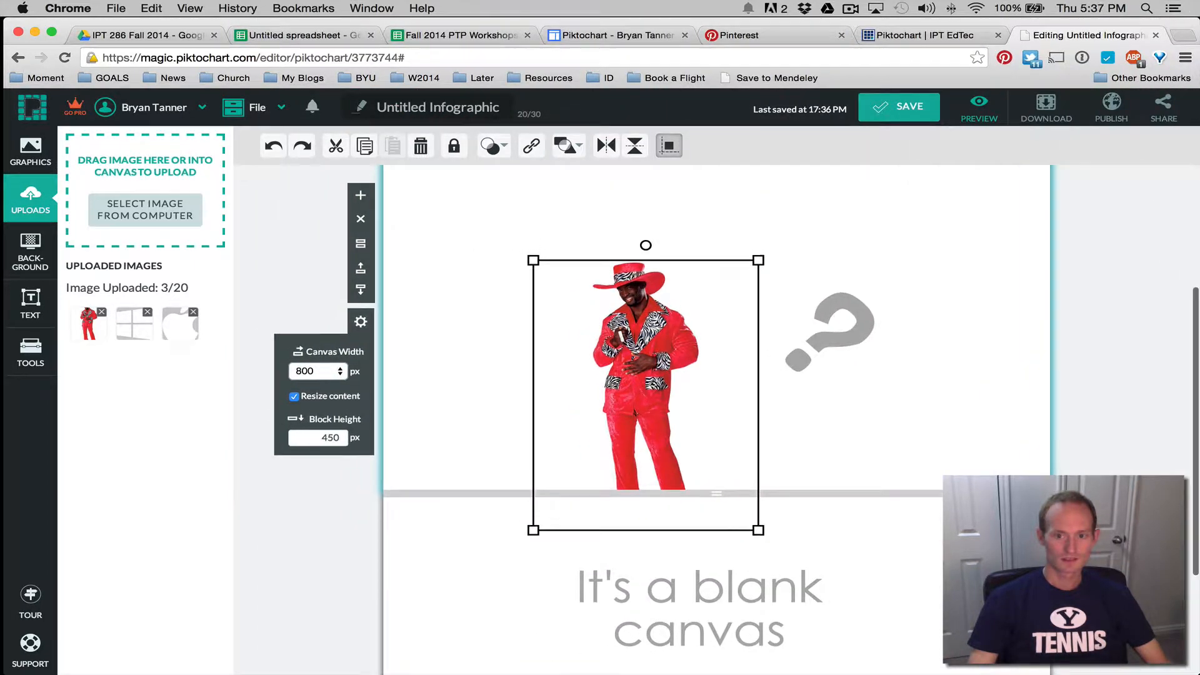
Move the red-suit photo up and right and make it slightly smaller
drag(648, 391, 720, 303)
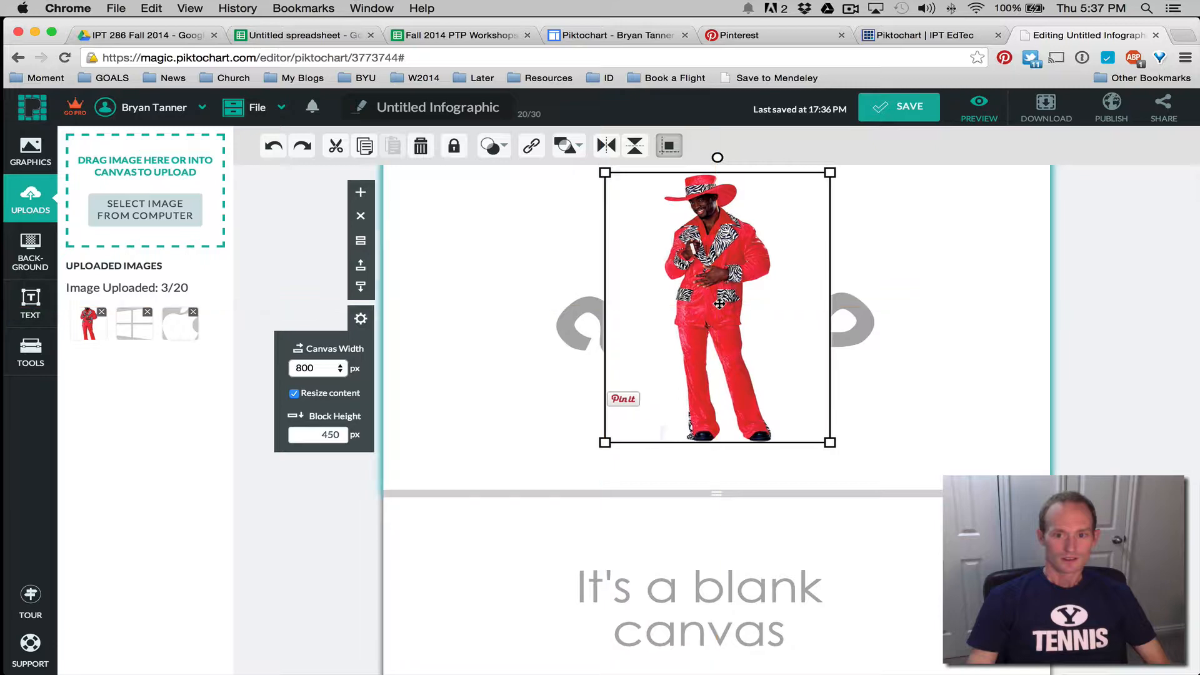
scroll(882, 372, up, 5)
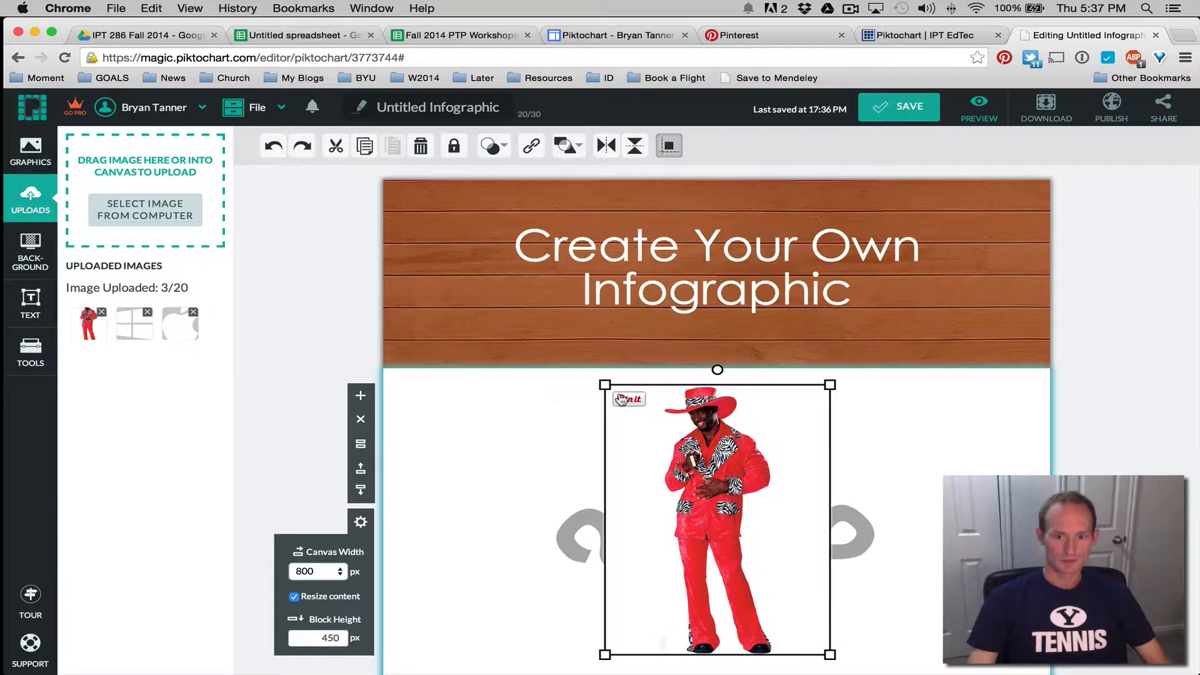
drag(604, 384, 617, 514)
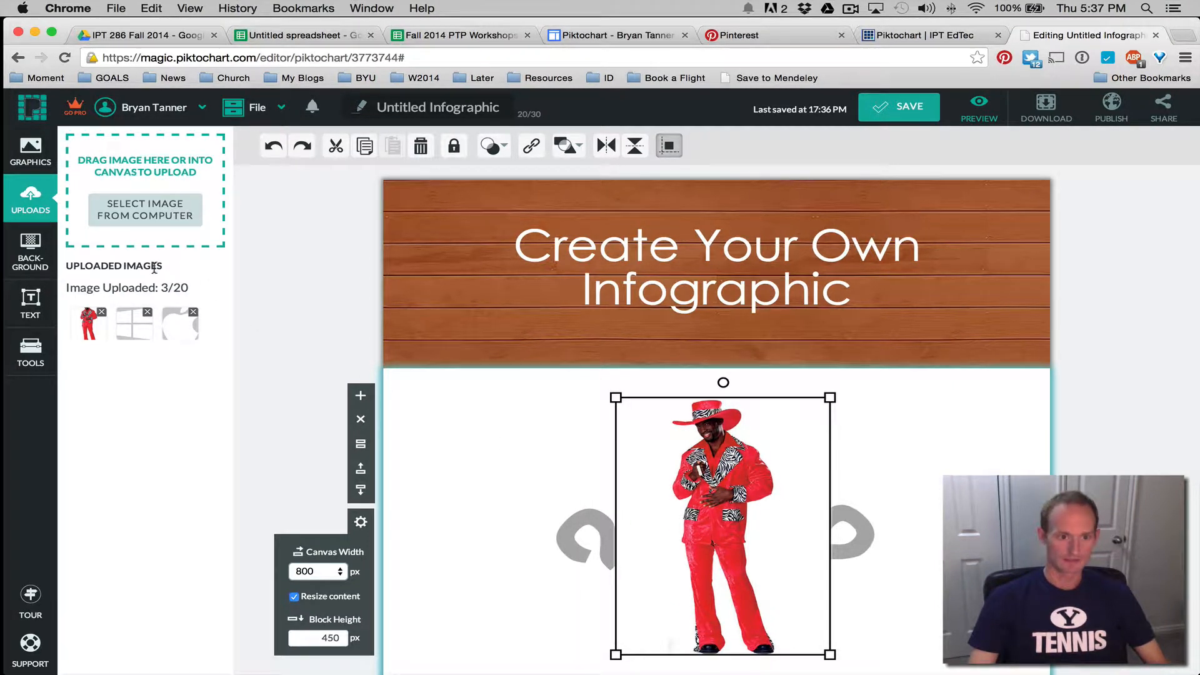
click(28, 155)
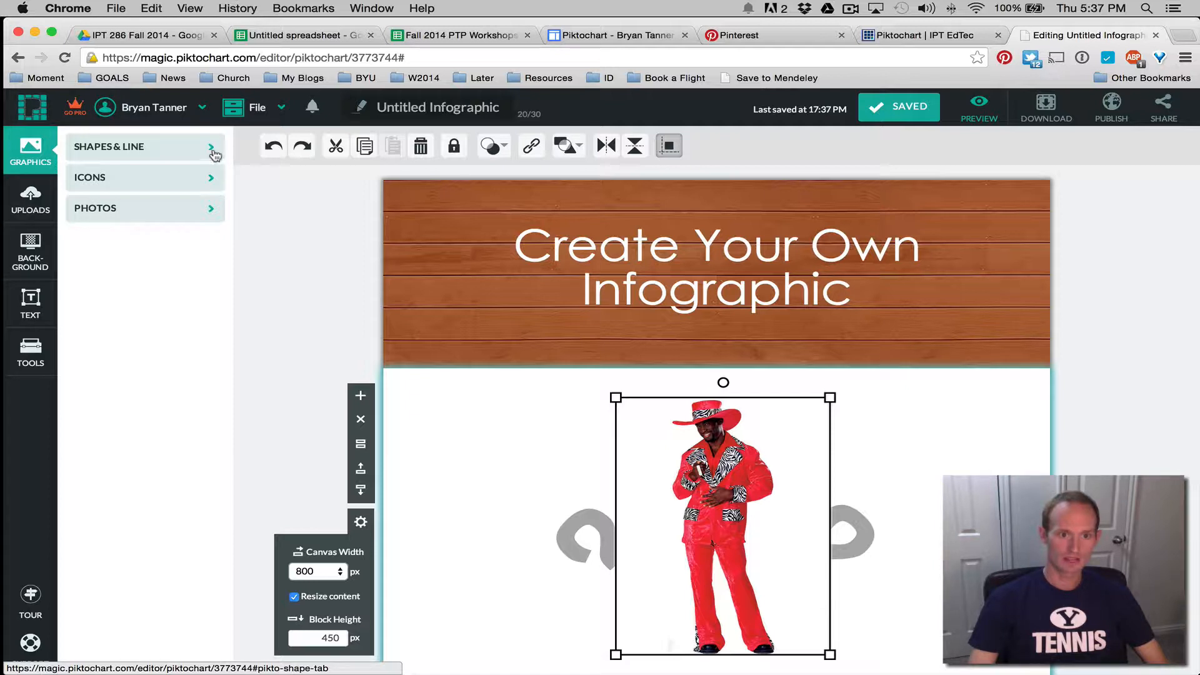
Add a black heart from Basic Shapes and move it to the block's upper left
click(211, 152)
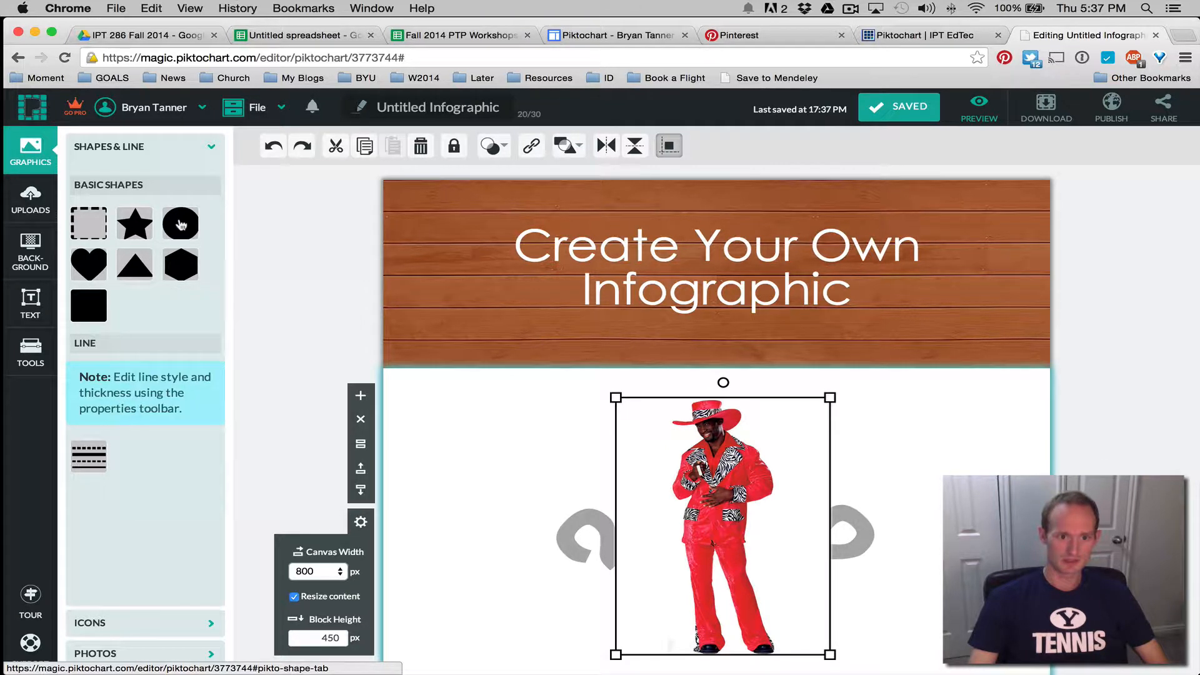
click(83, 267)
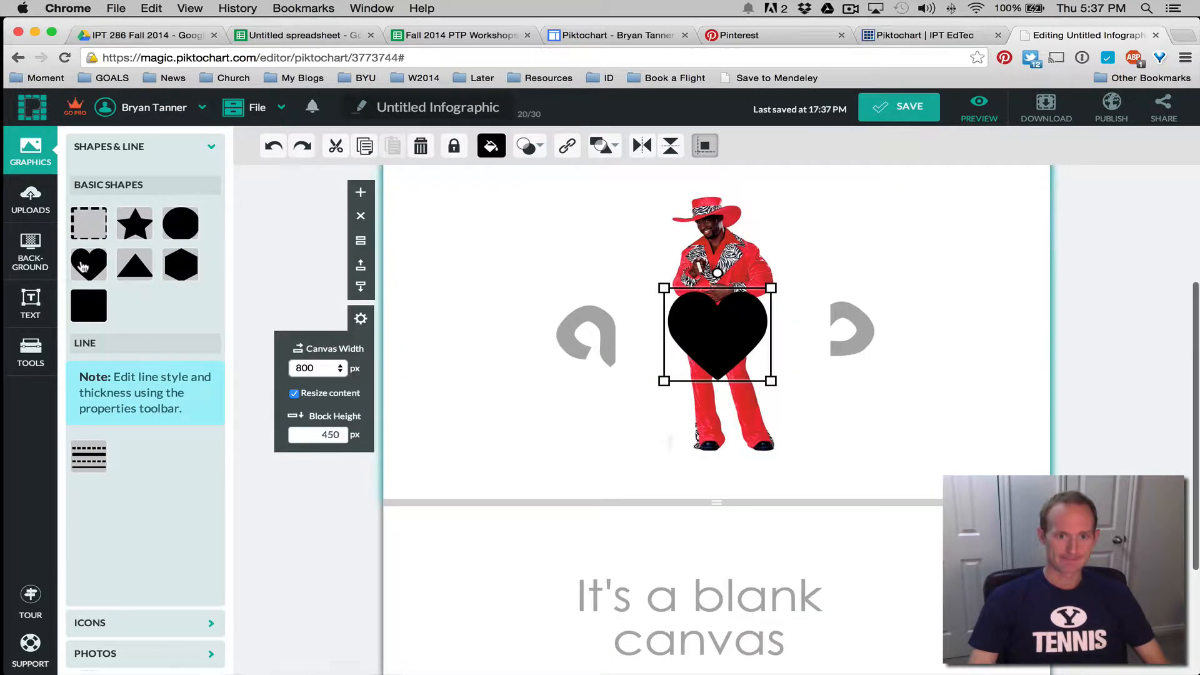
drag(725, 326, 542, 224)
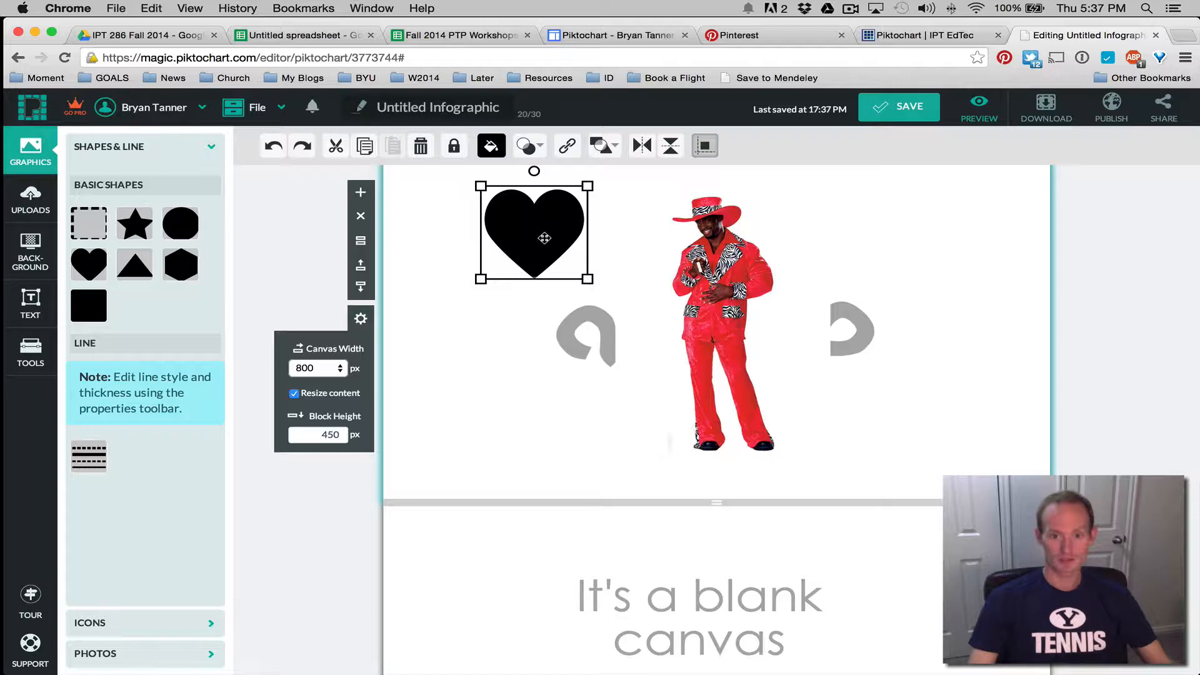
scroll(535, 310, up, 3)
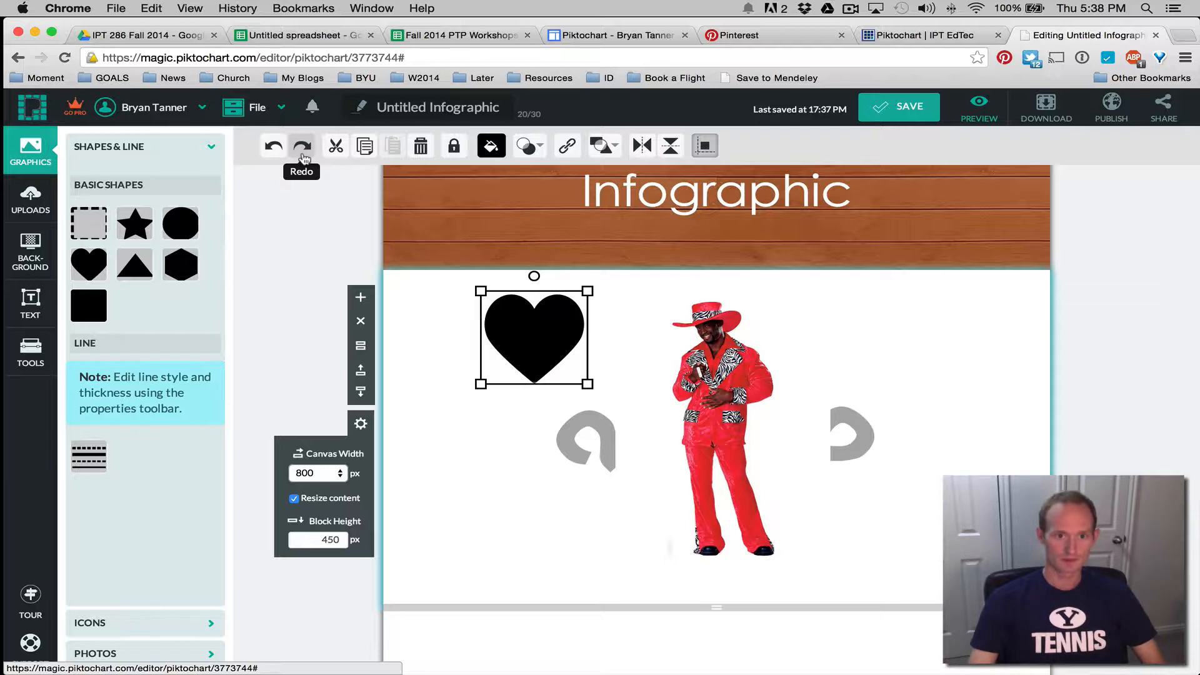
Reposition the heart, then cut and paste it into the lower blank block
click(277, 108)
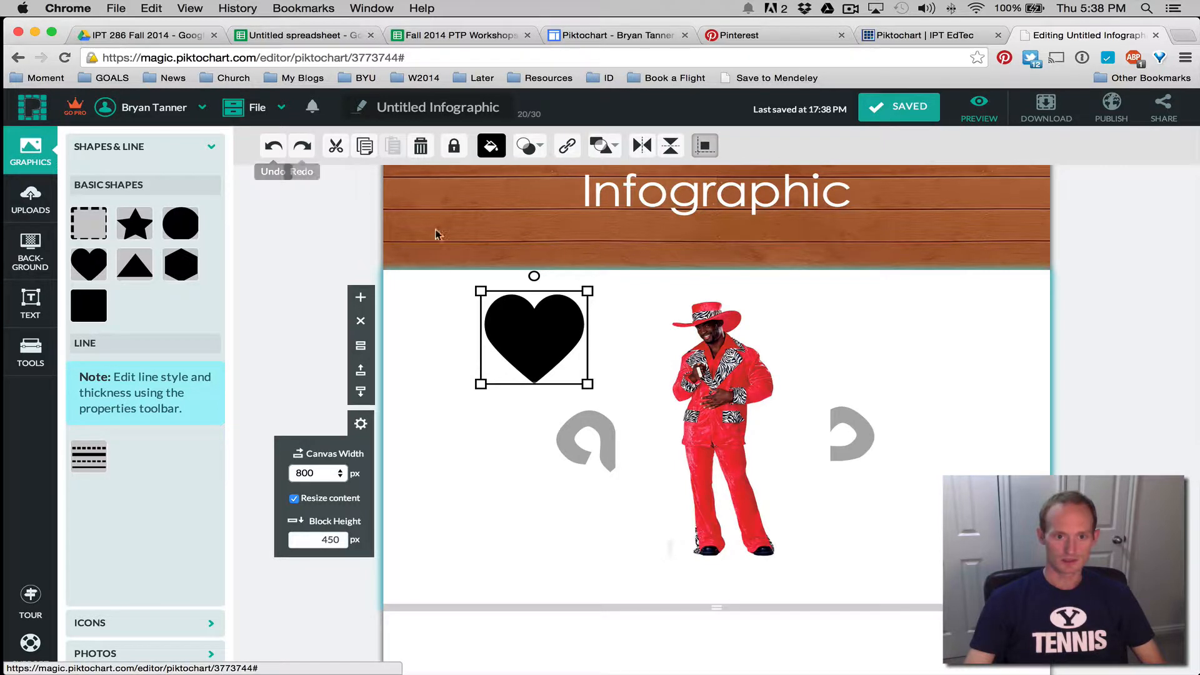
click(303, 147)
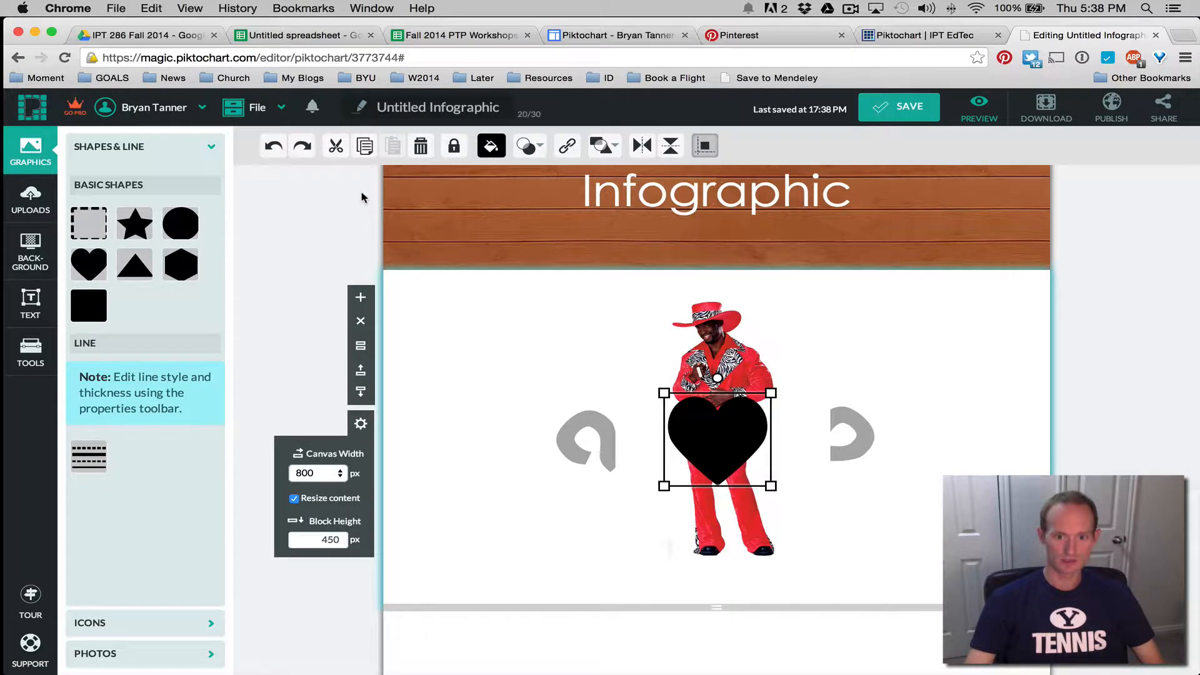
drag(717, 450, 515, 351)
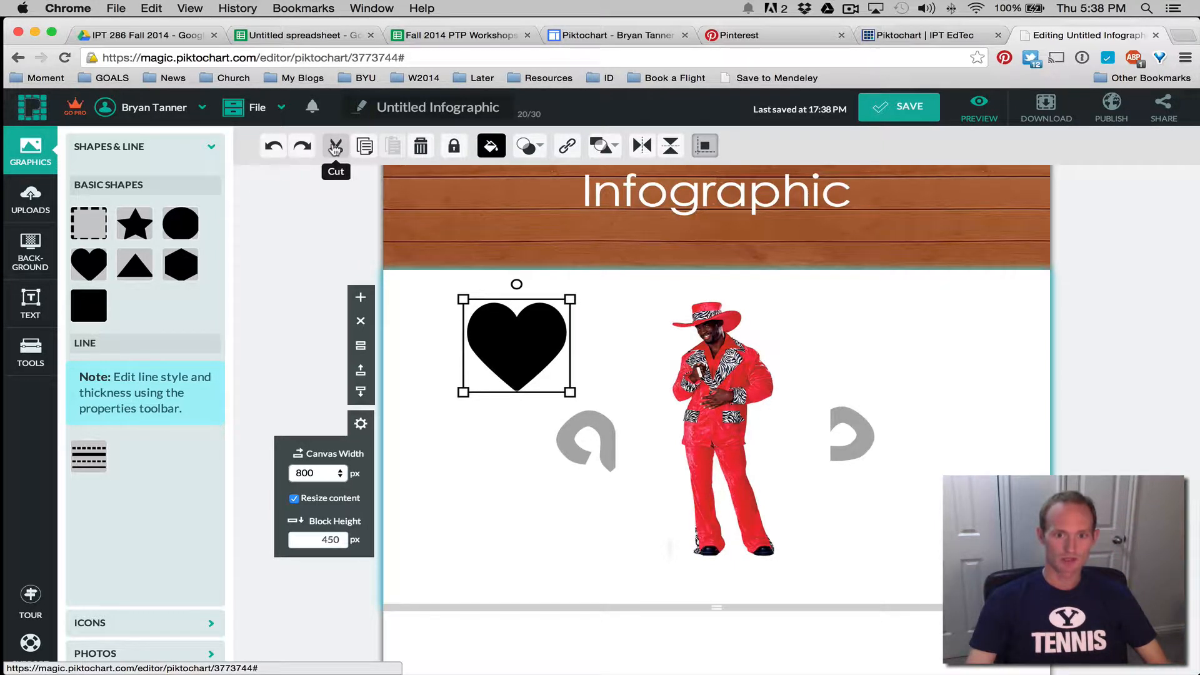
click(335, 148)
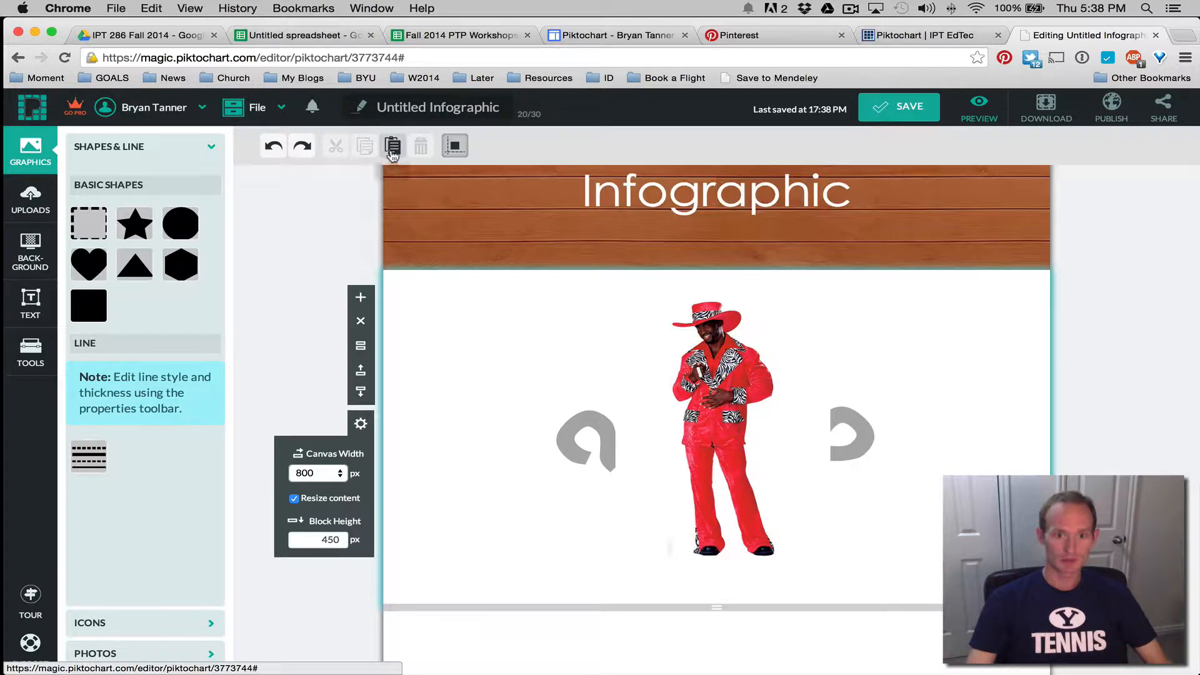
click(393, 148)
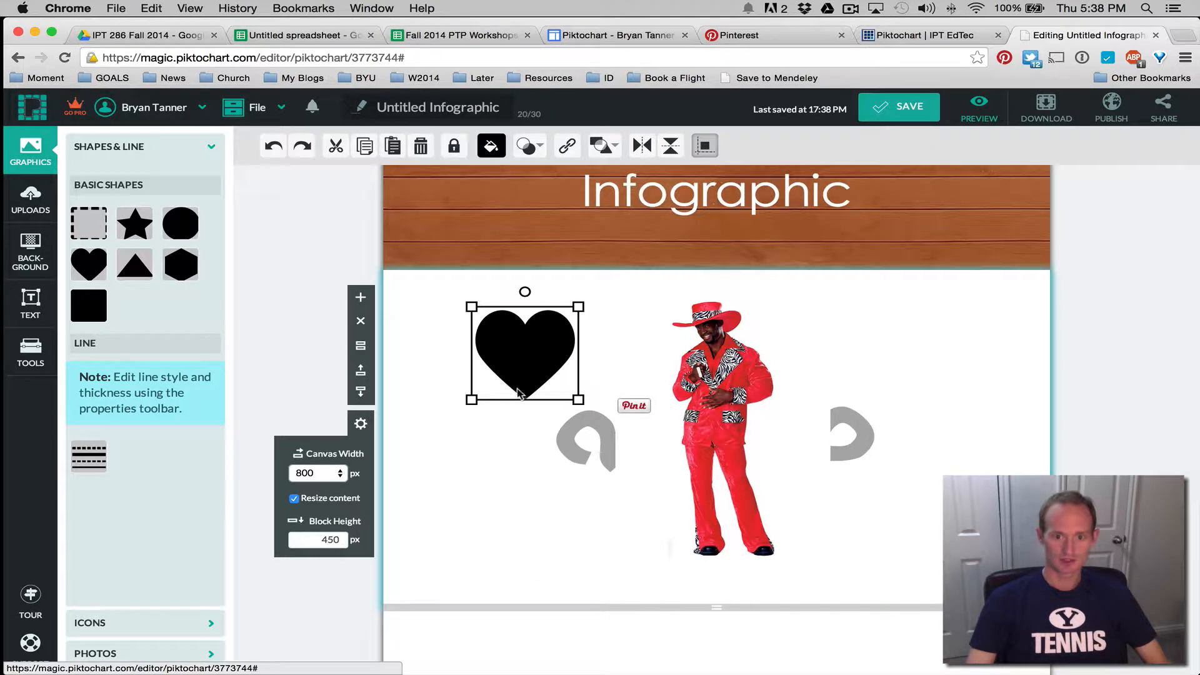
click(335, 147)
scroll(509, 359, down, 3)
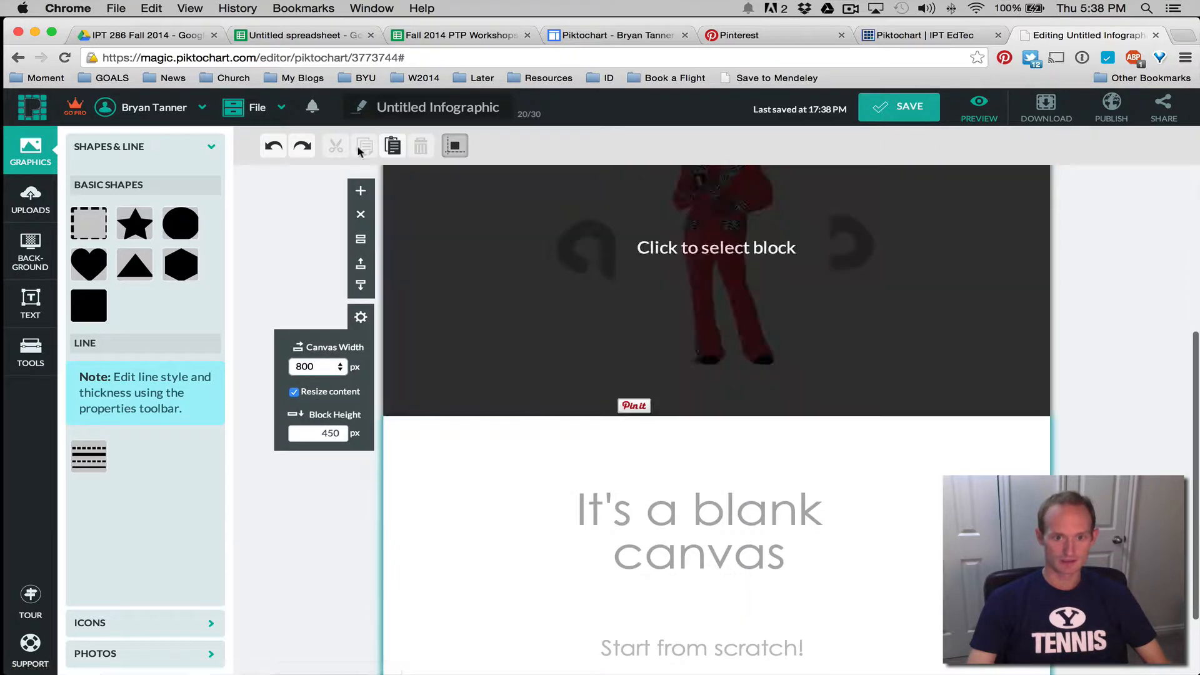
click(392, 147)
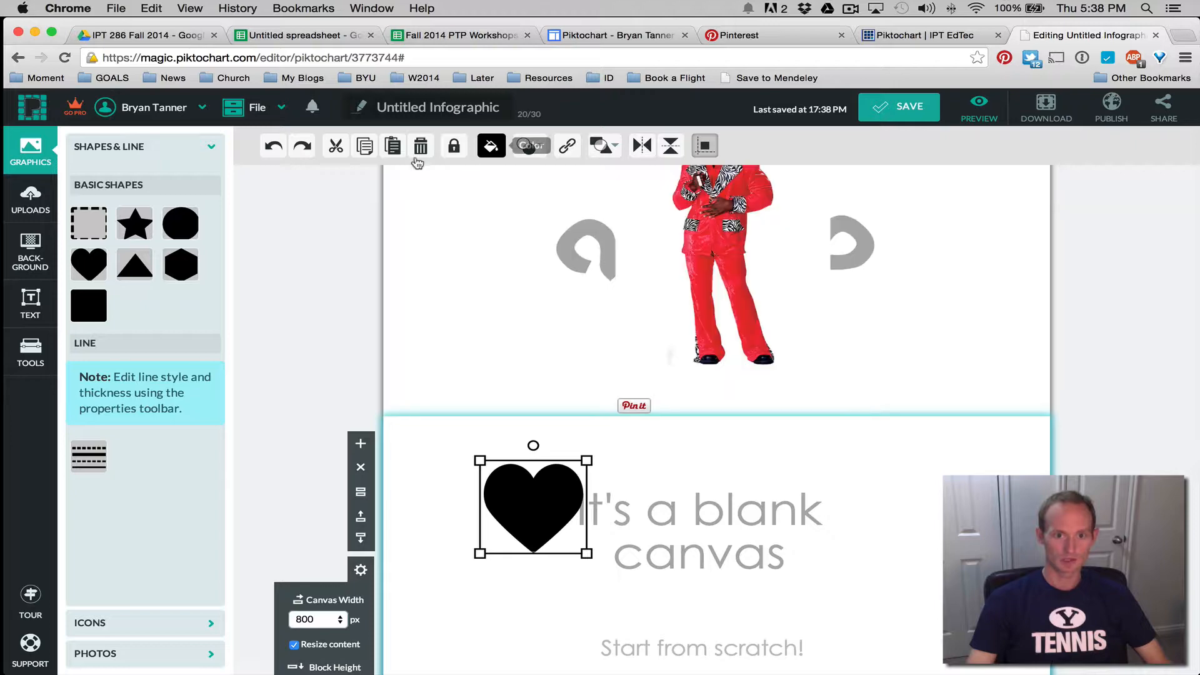
scroll(456, 291, up, 4)
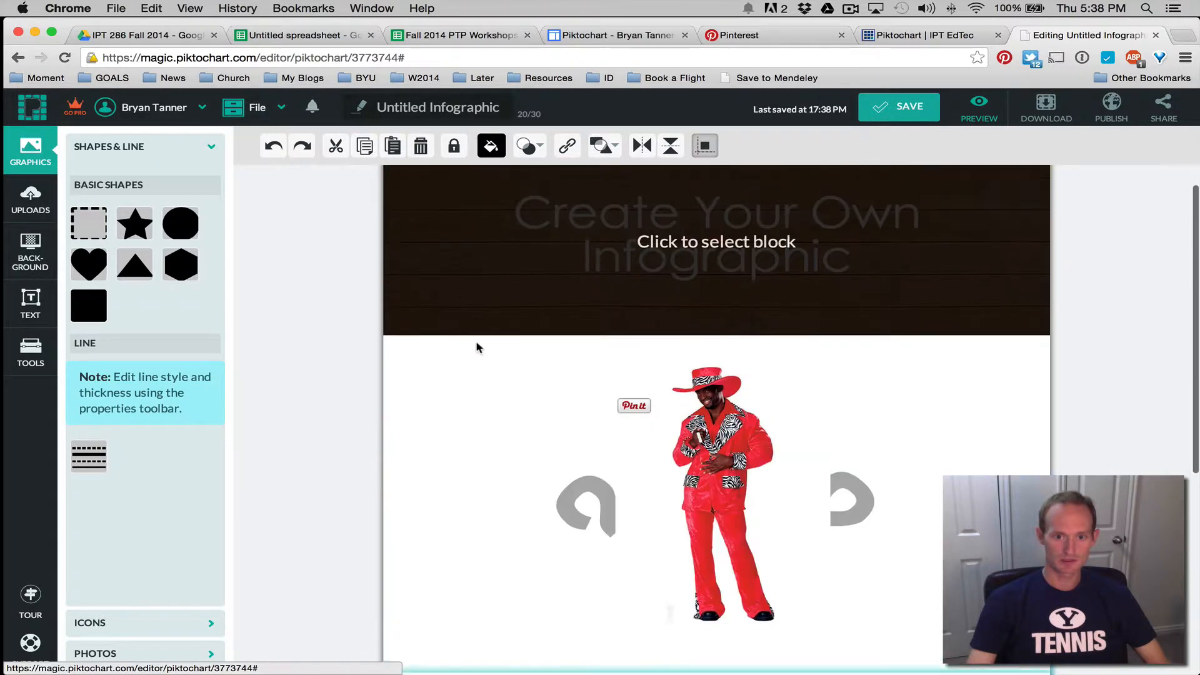
Paste another heart into the first content block
click(509, 460)
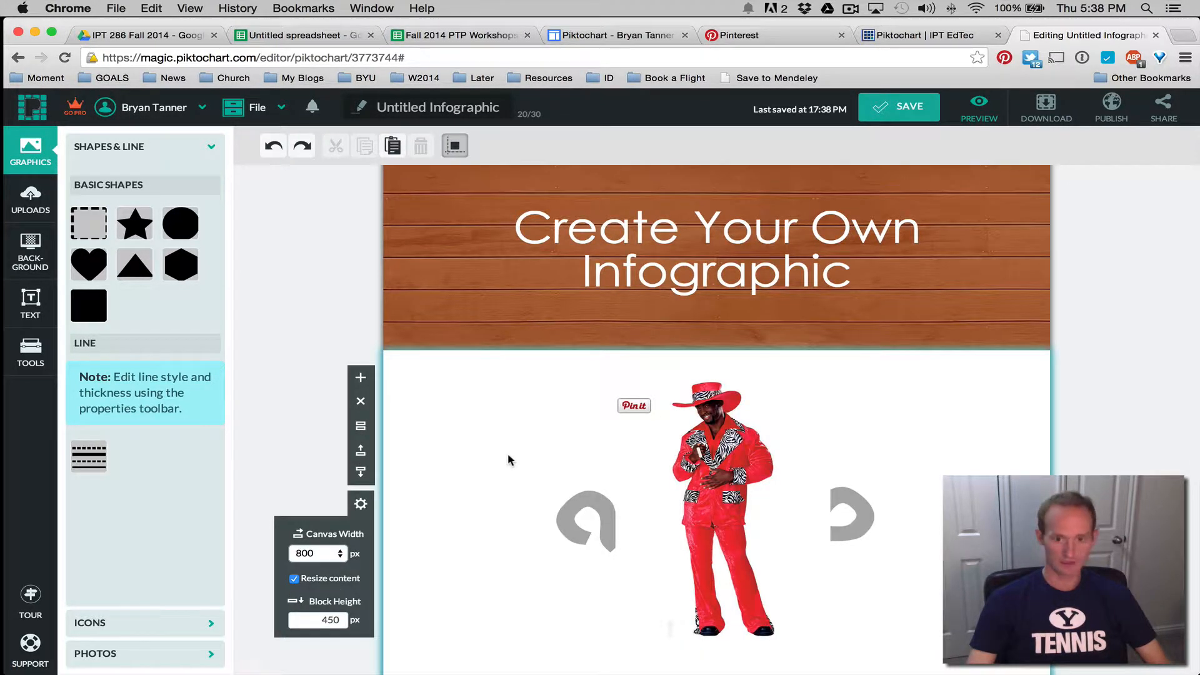
key(super+v)
scroll(513, 455, down, 5)
scroll(511, 460, up, 5)
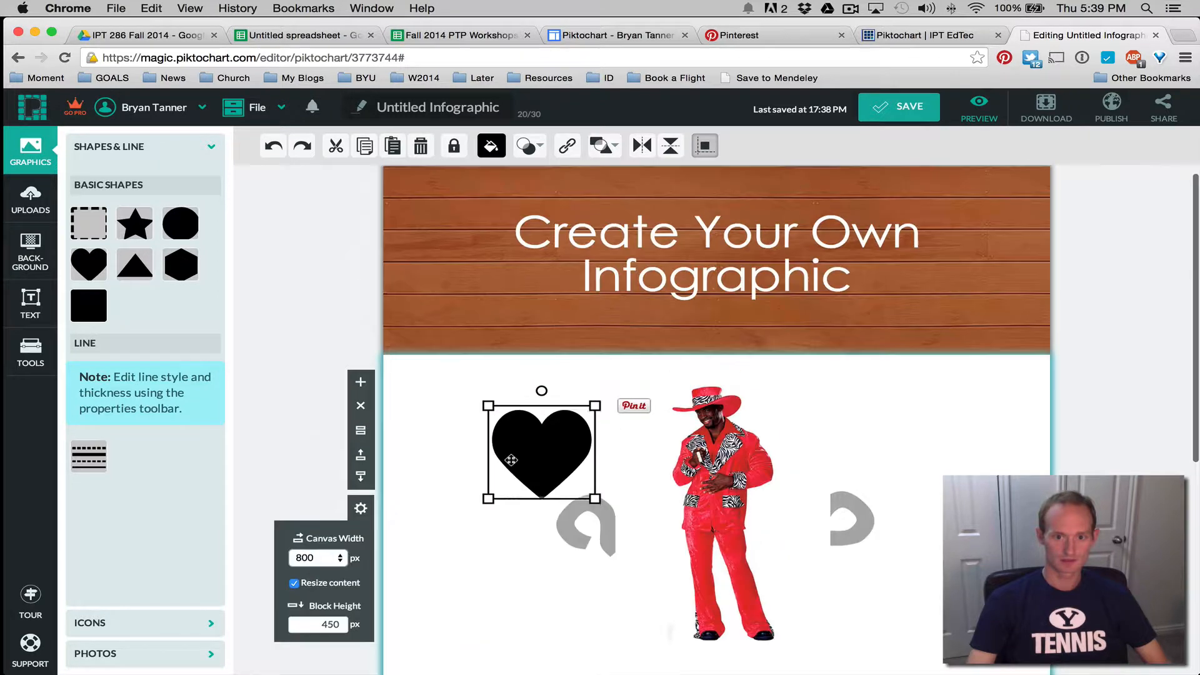
scroll(541, 568, down, 4)
scroll(557, 373, up, 4)
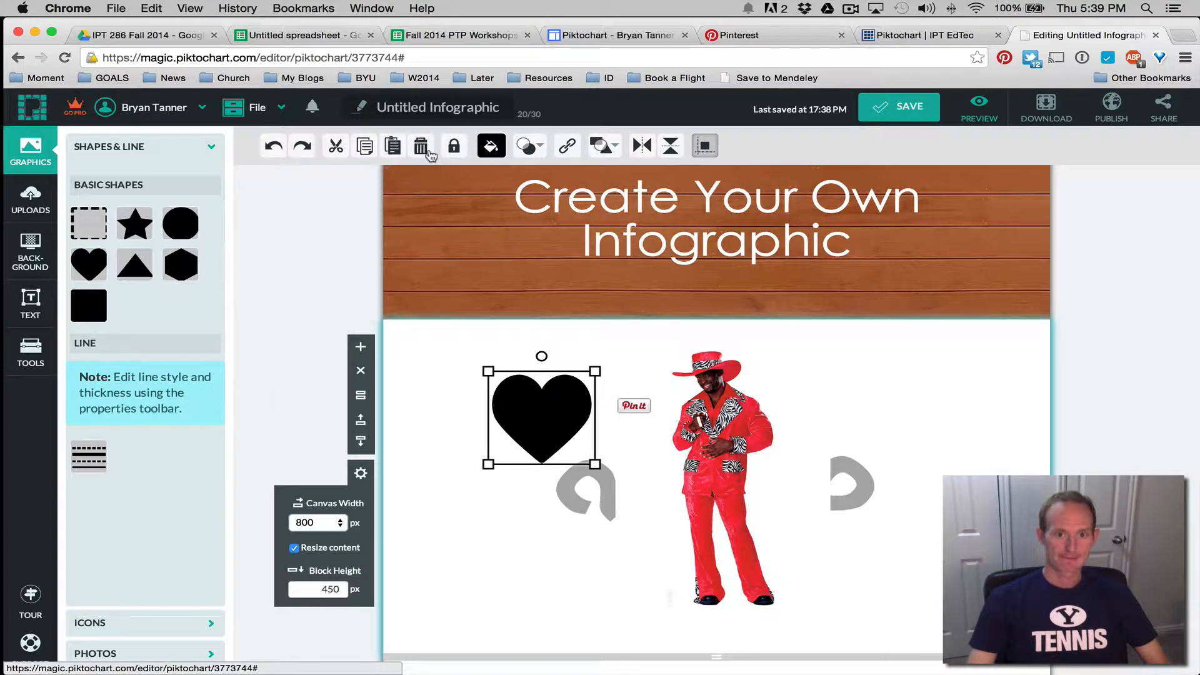
scroll(493, 327, down, 3)
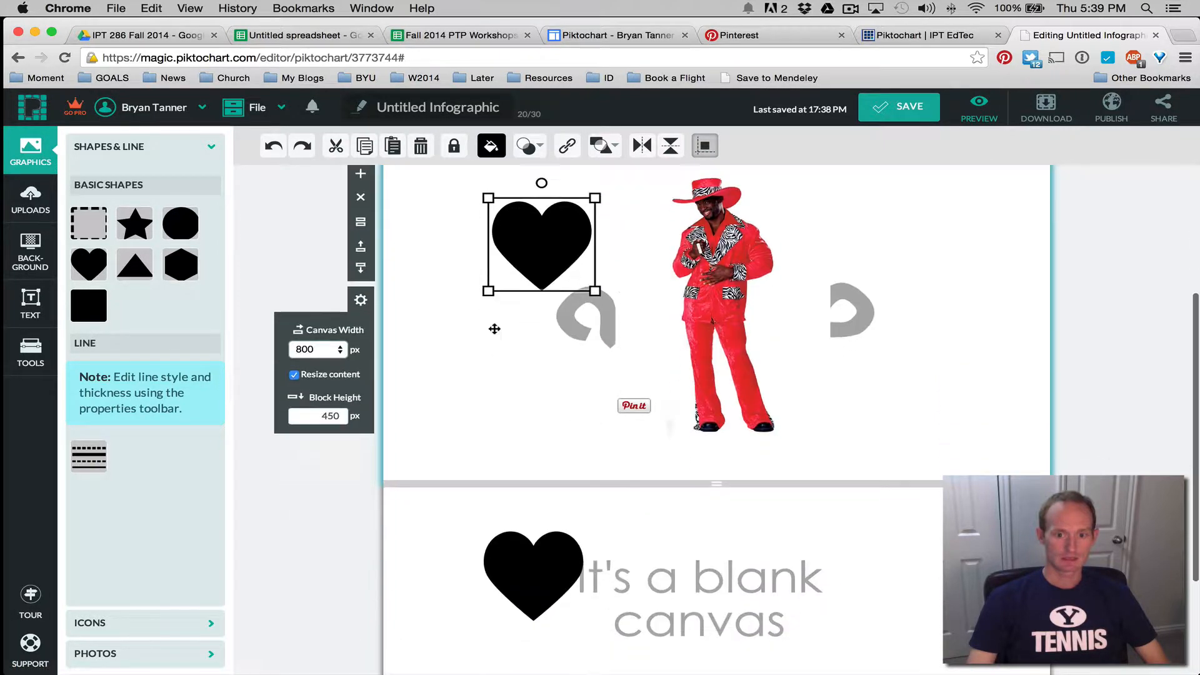
Delete the heart in the lower blank block and select the upper heart
click(539, 530)
click(532, 555)
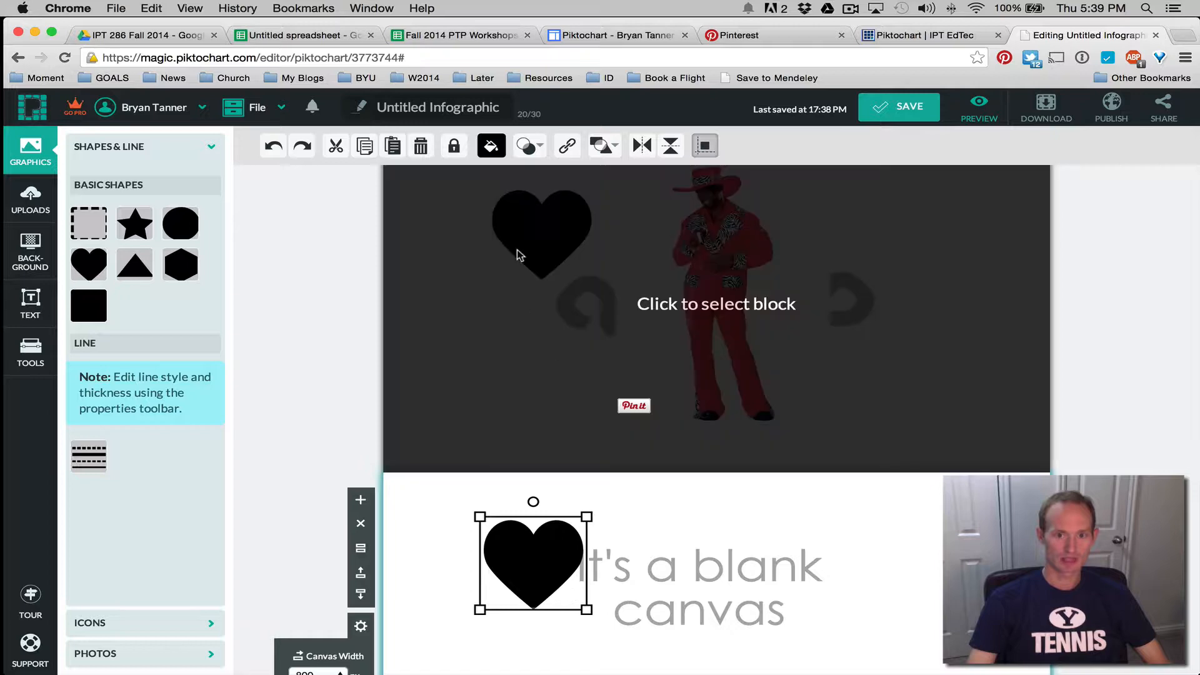
click(420, 147)
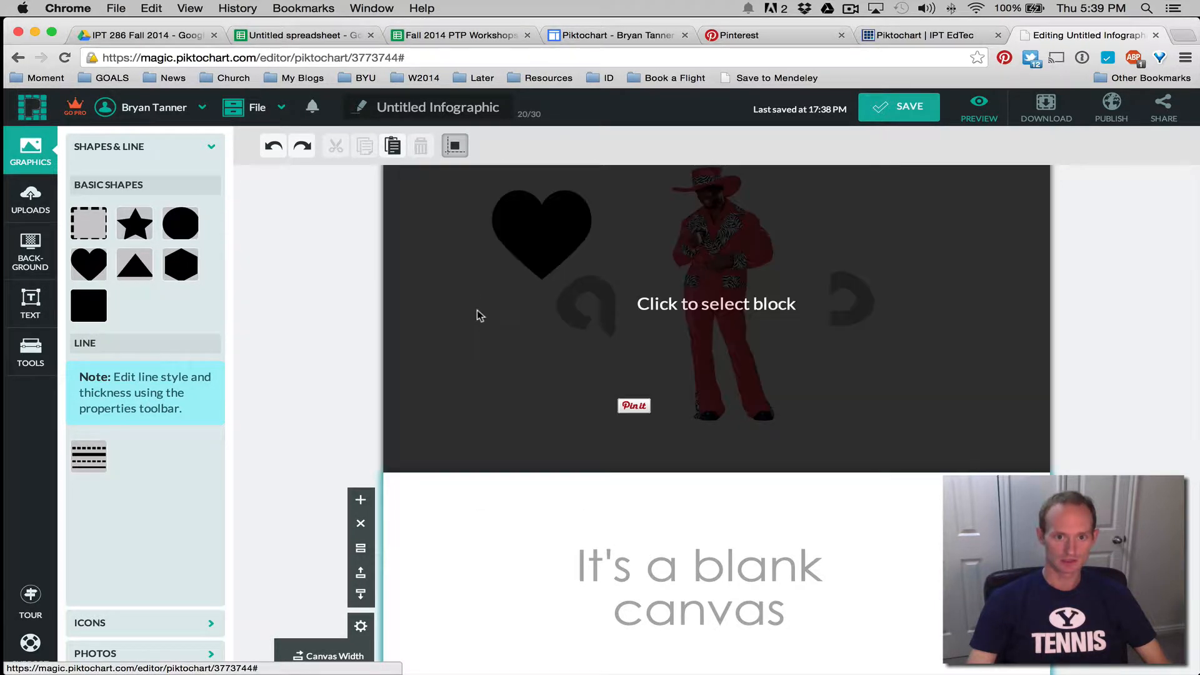
click(478, 310)
click(525, 250)
scroll(495, 280, up, 1)
scroll(495, 279, up, 1)
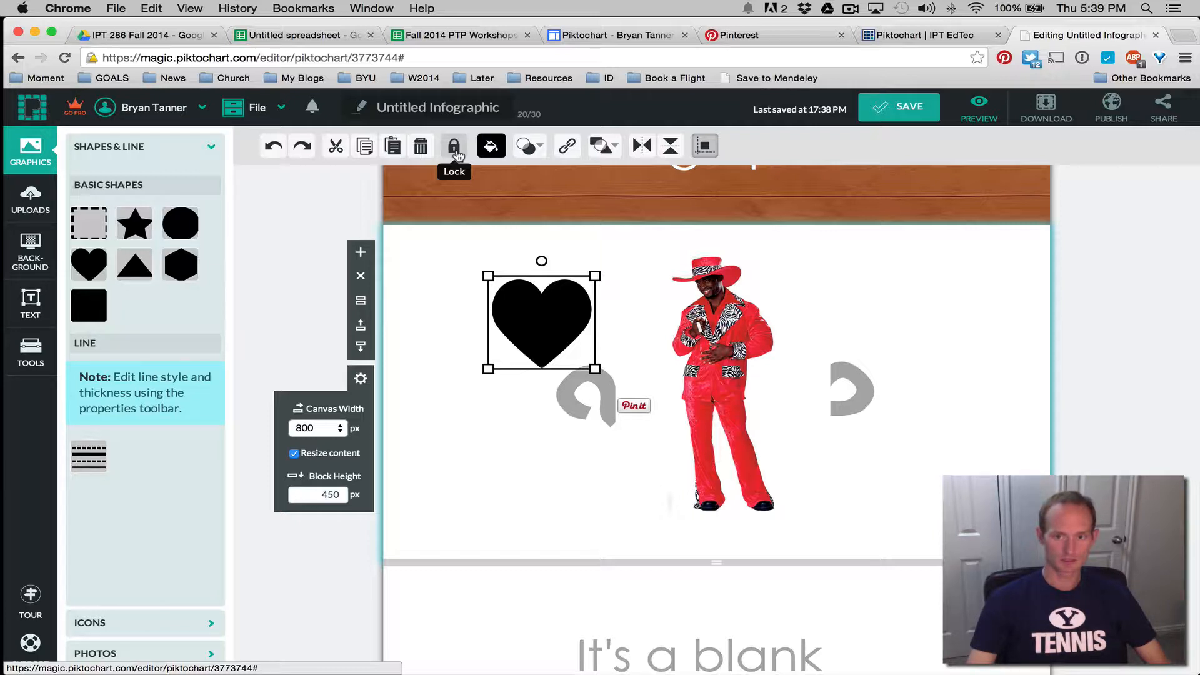
Lock the heart, nudge the photo and grey shapes right, then unlock the heart
click(455, 149)
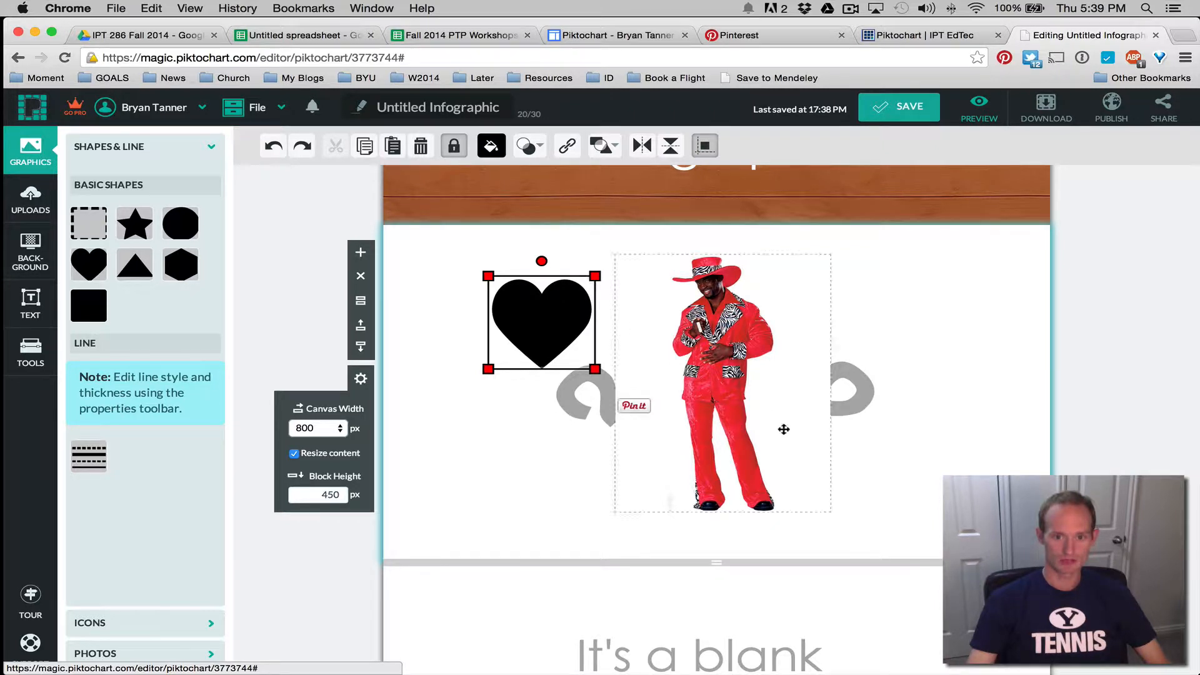
click(589, 467)
drag(551, 330, 606, 342)
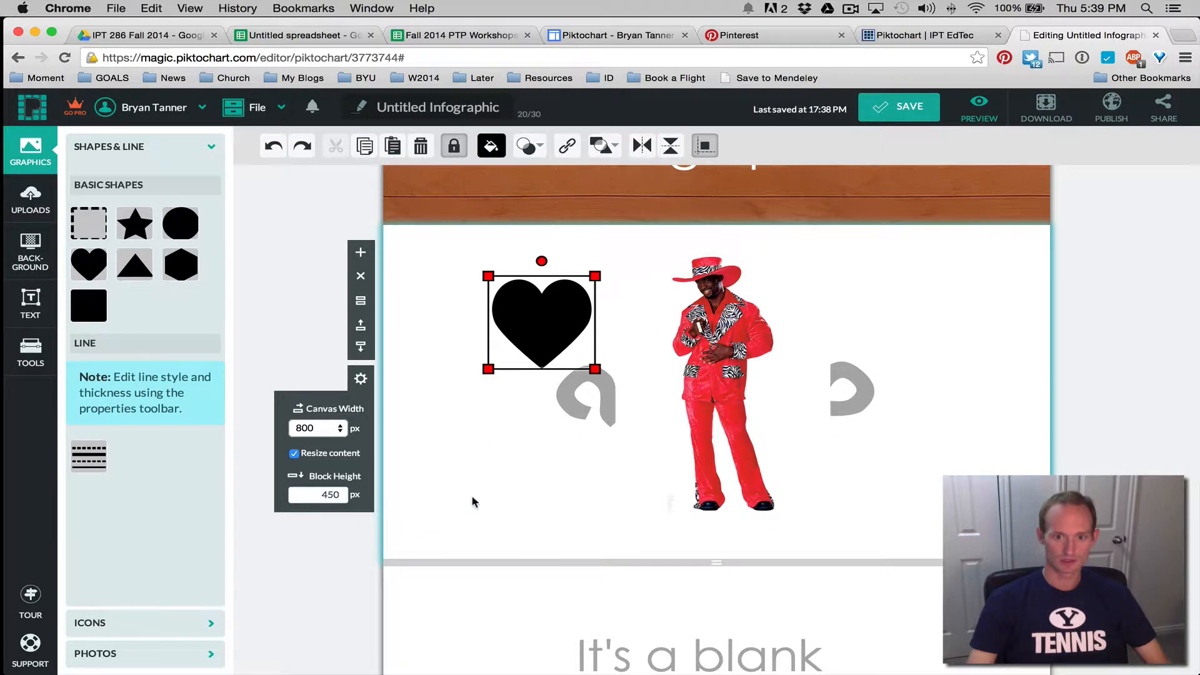
drag(473, 510, 832, 255)
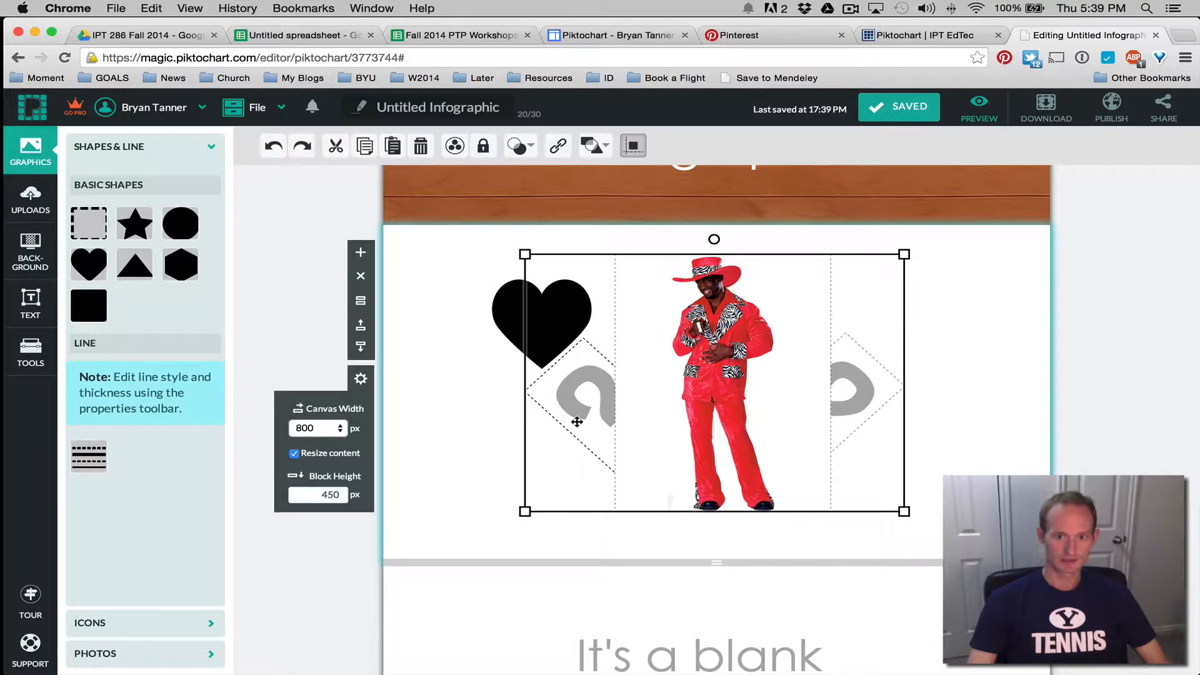
drag(577, 422, 605, 431)
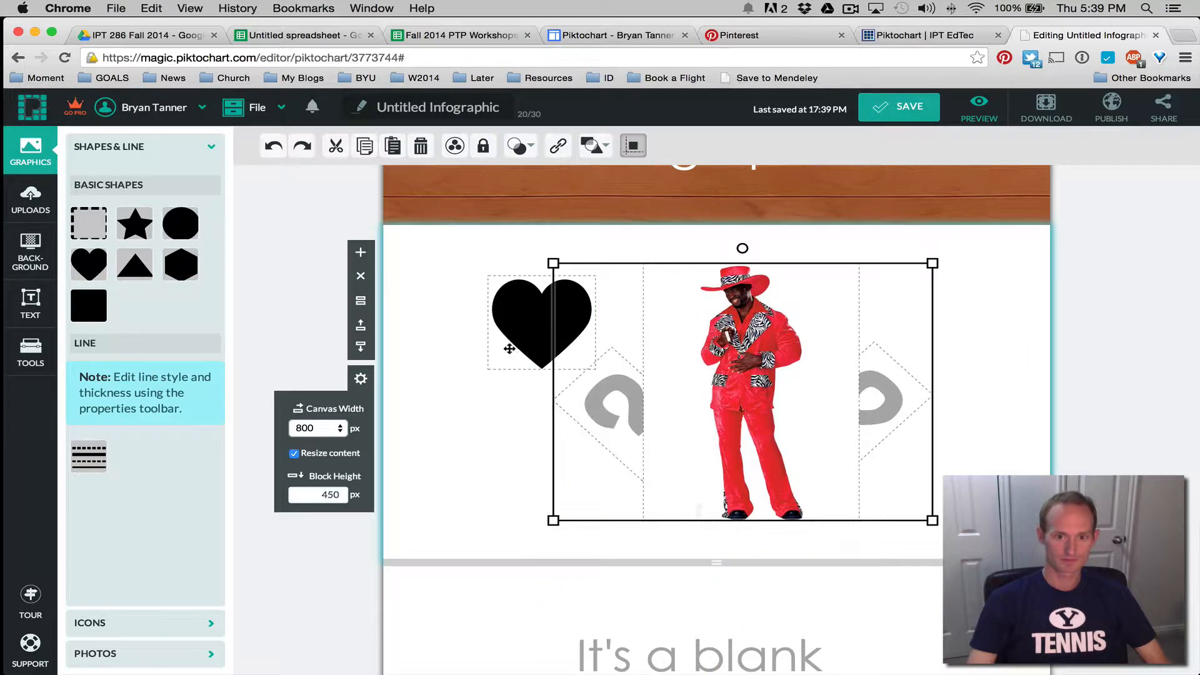
click(510, 349)
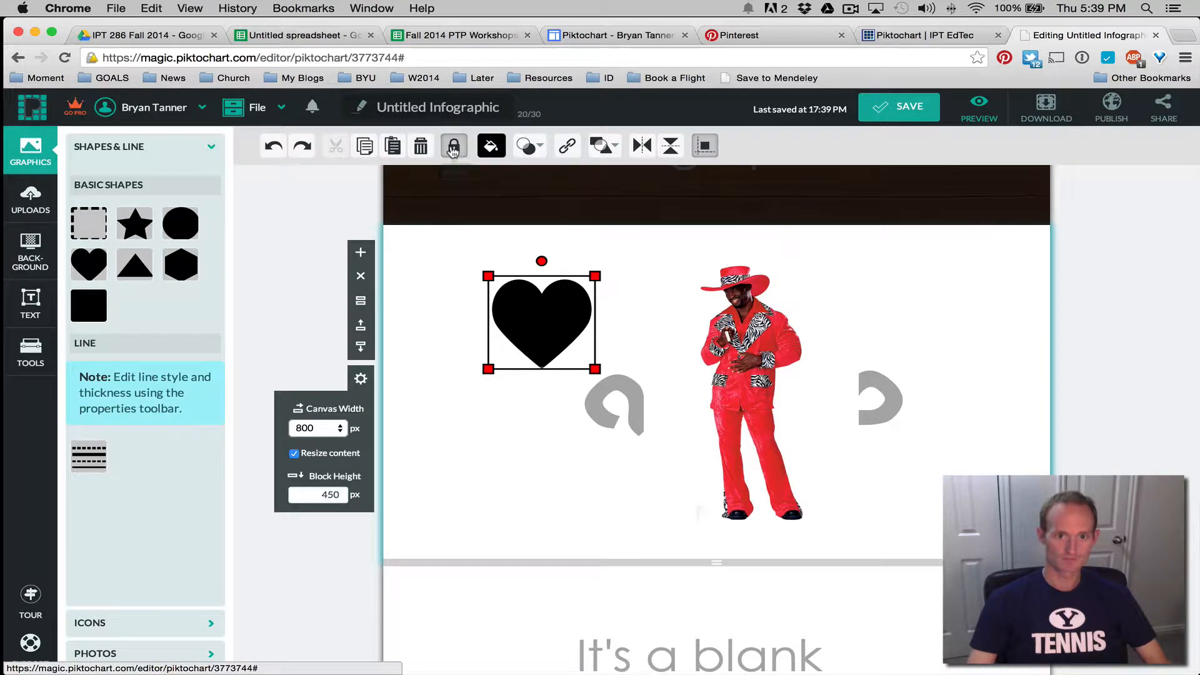
click(454, 148)
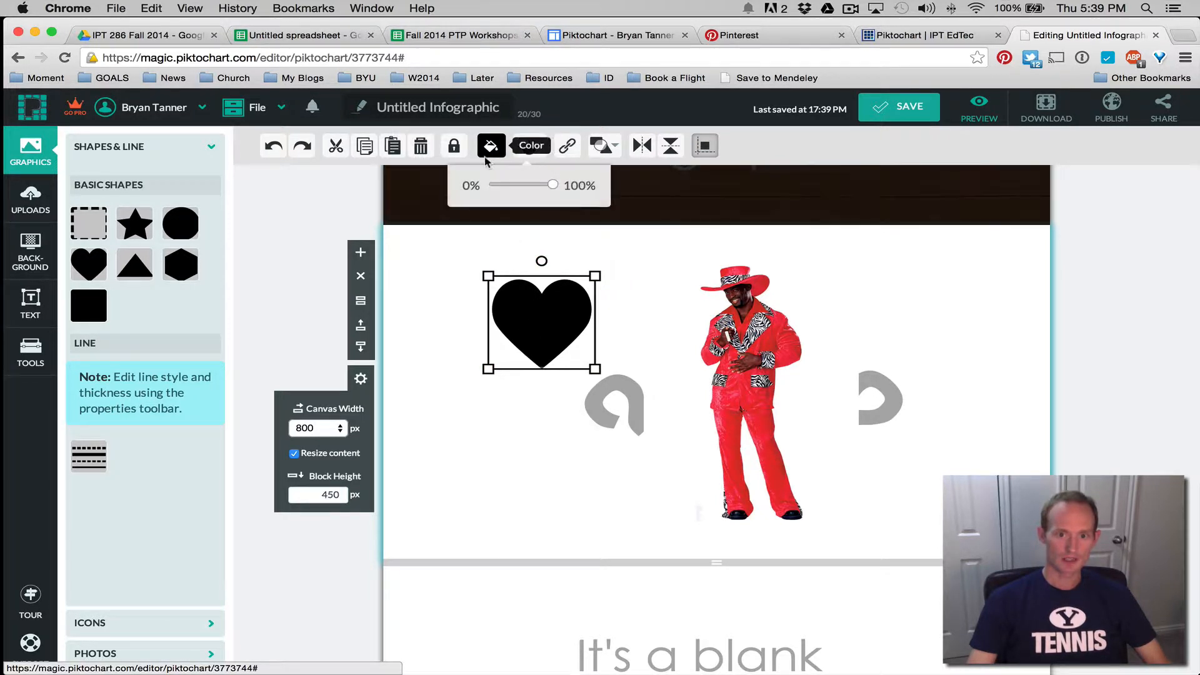
Colour the heart bright red #cc0000 after trying several pinks and reds
click(487, 153)
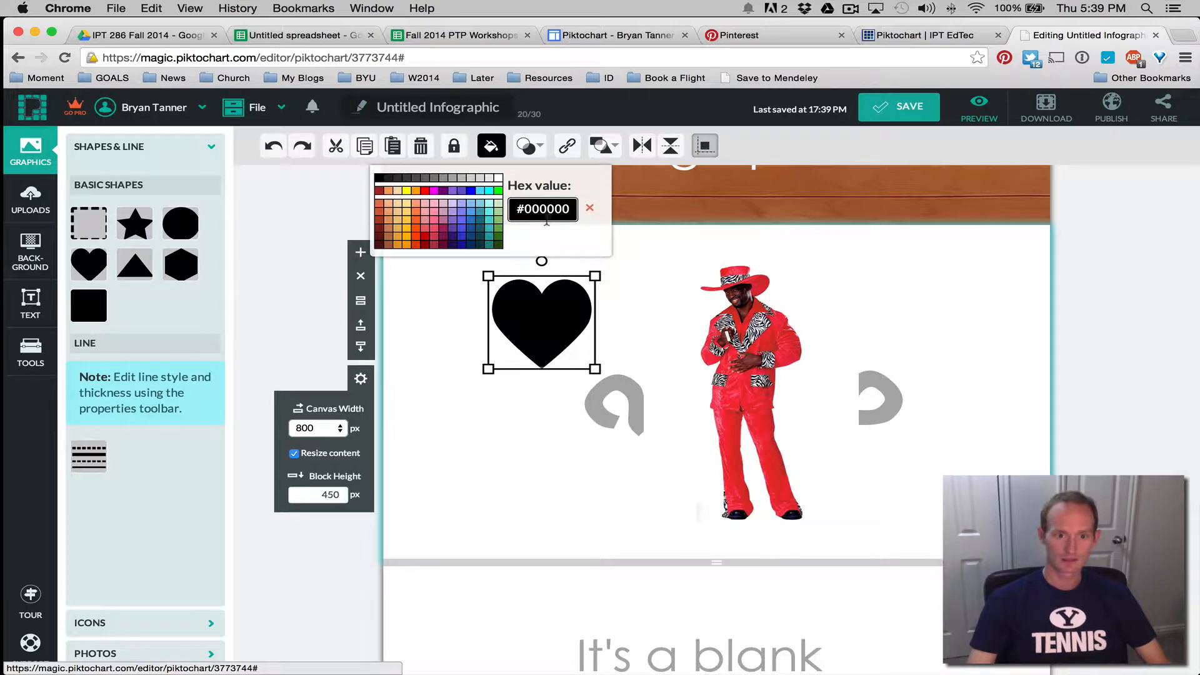
click(444, 217)
click(430, 234)
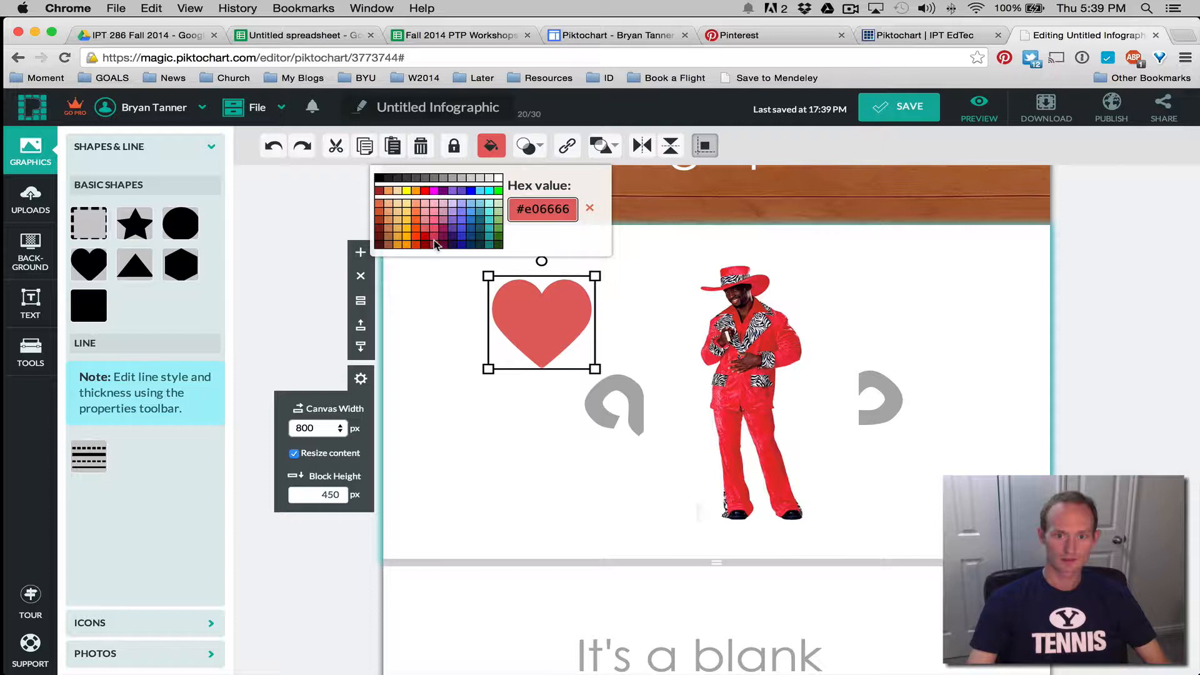
click(435, 244)
click(430, 238)
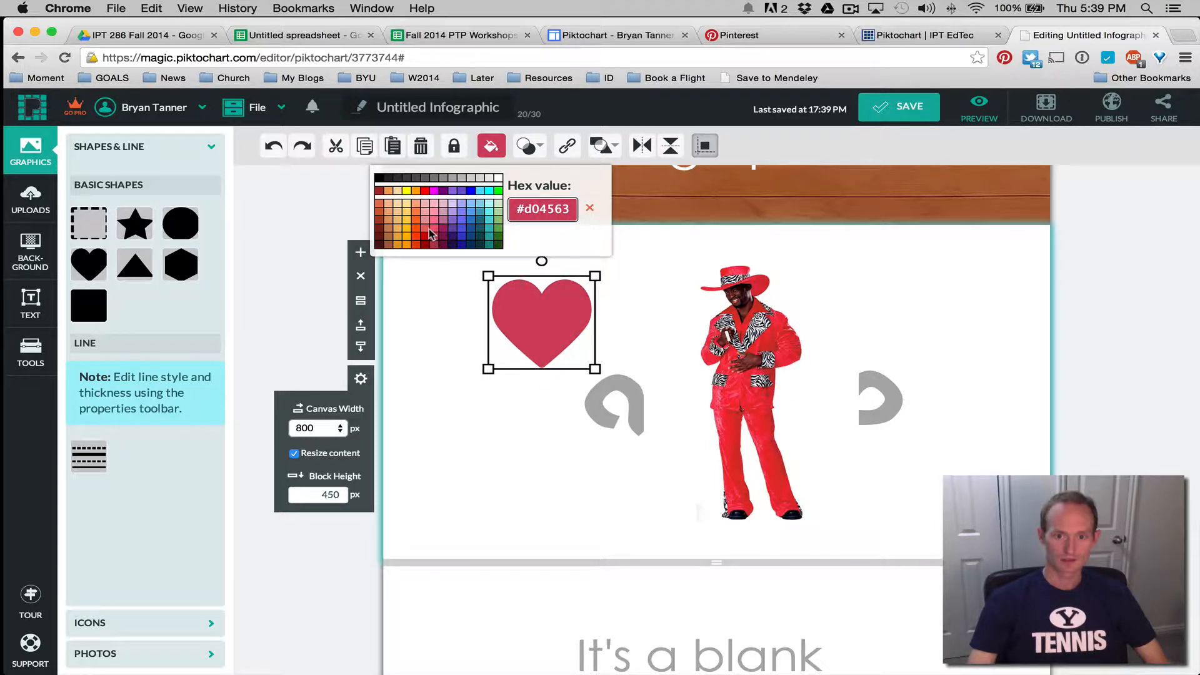
click(425, 236)
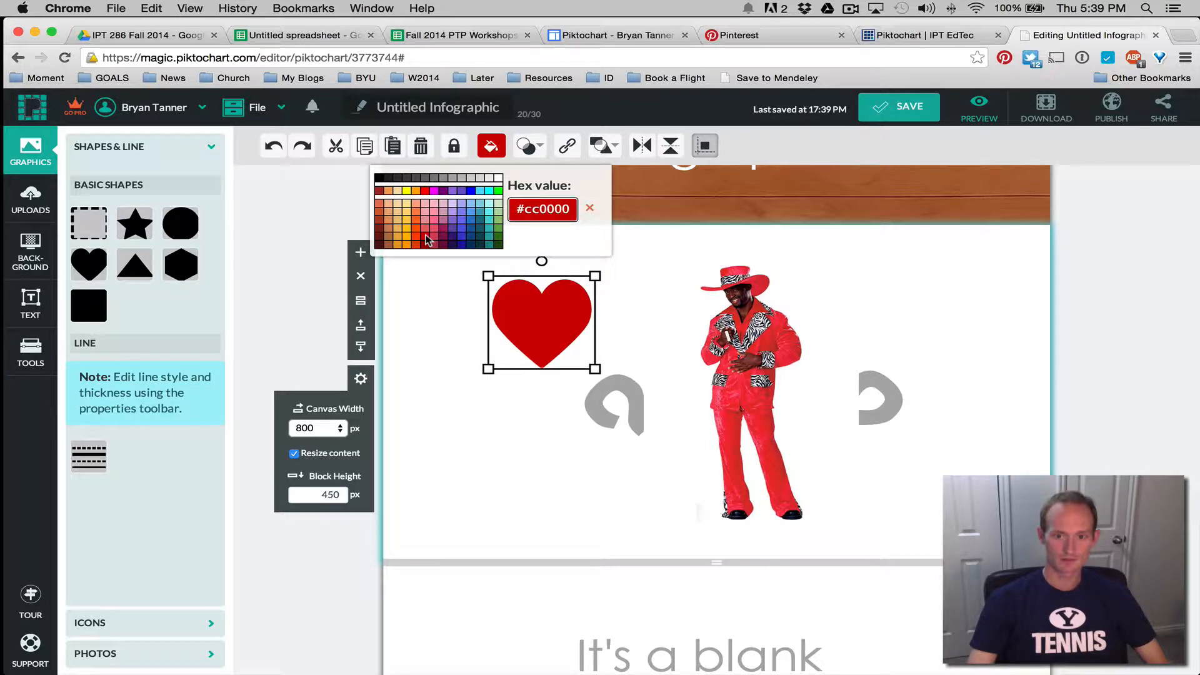
click(520, 427)
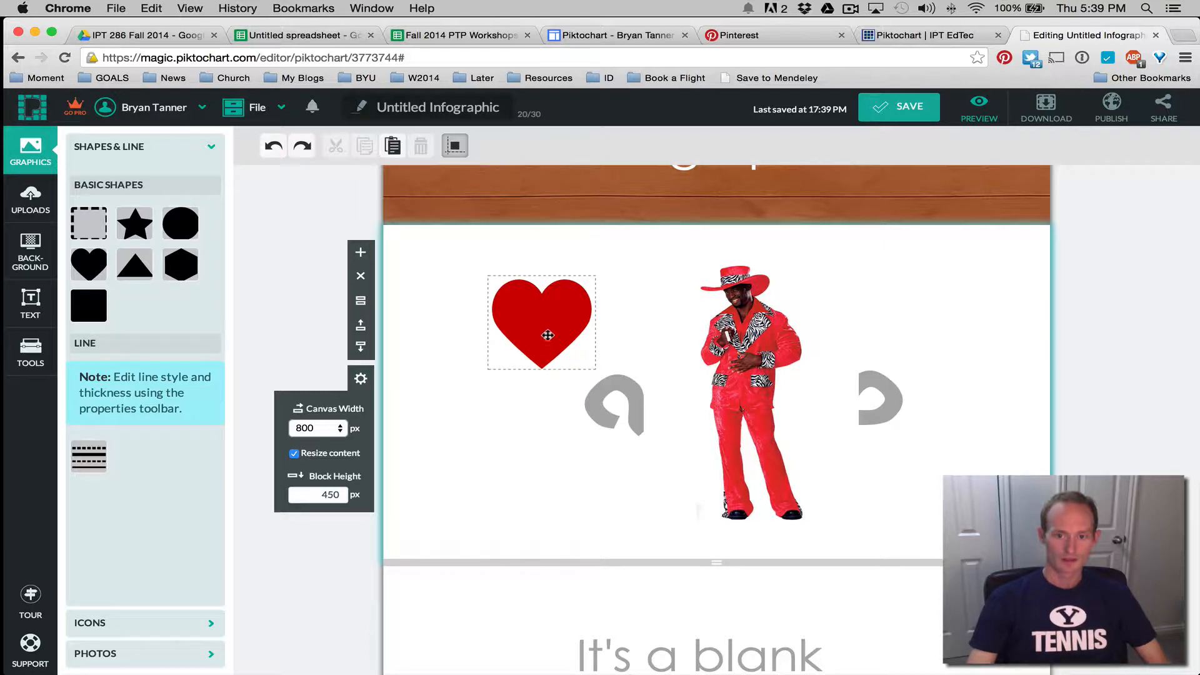
Make the heart semi-transparent, move it slightly up-left, and enlarge it
click(548, 328)
click(527, 150)
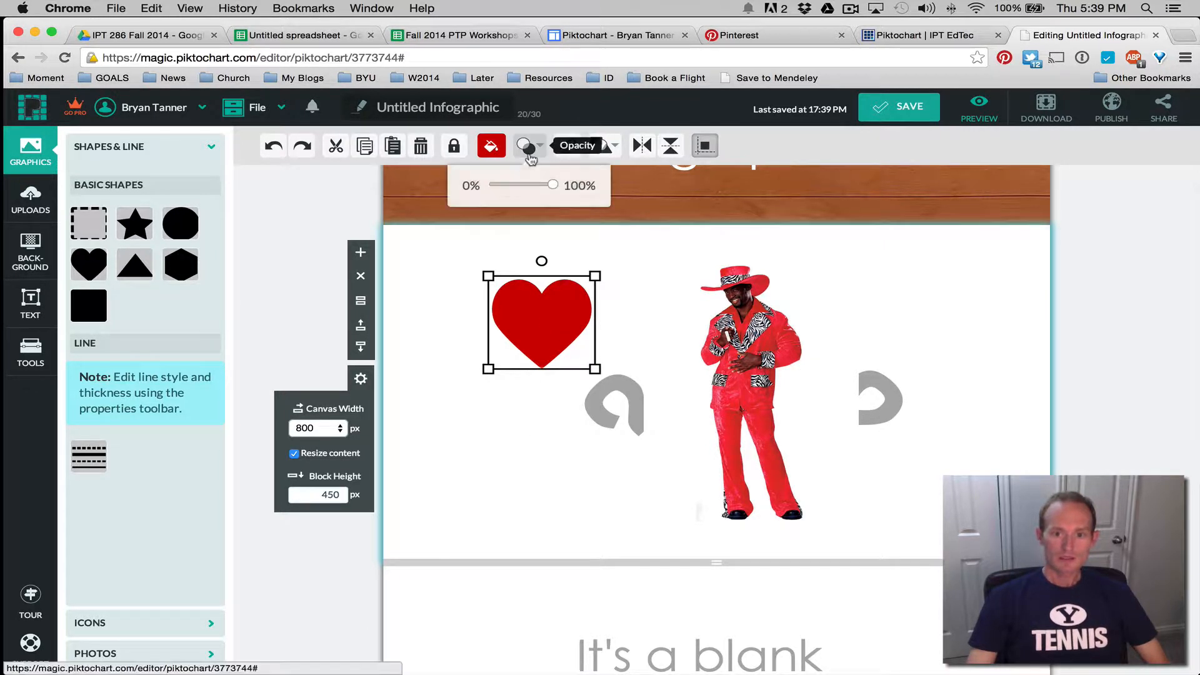
mouse_move(552, 185)
mouse_down()
mouse_move(520, 186)
mouse_move(533, 187)
mouse_up()
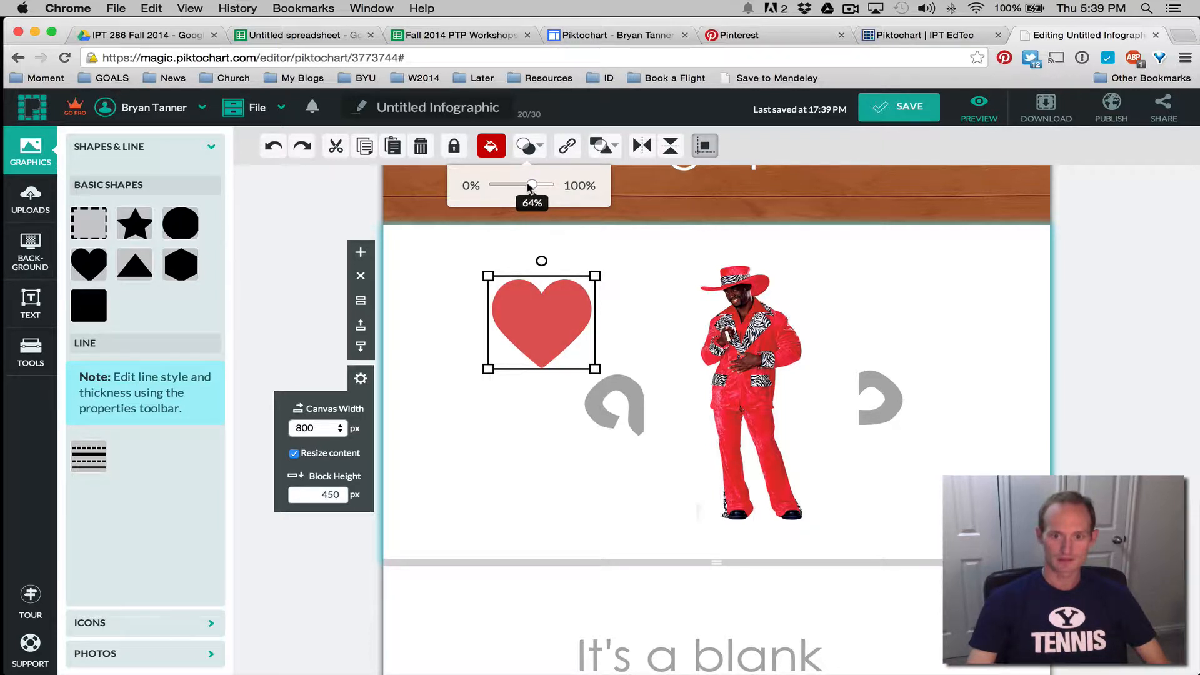
drag(536, 310, 499, 305)
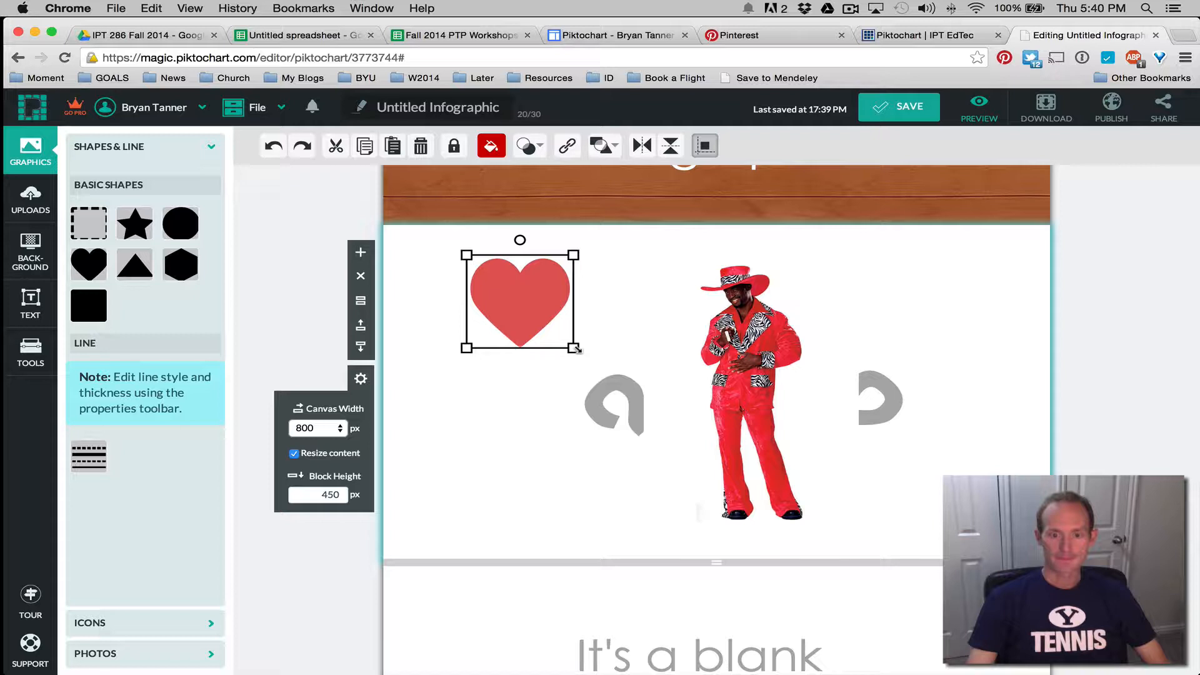
drag(573, 349, 602, 400)
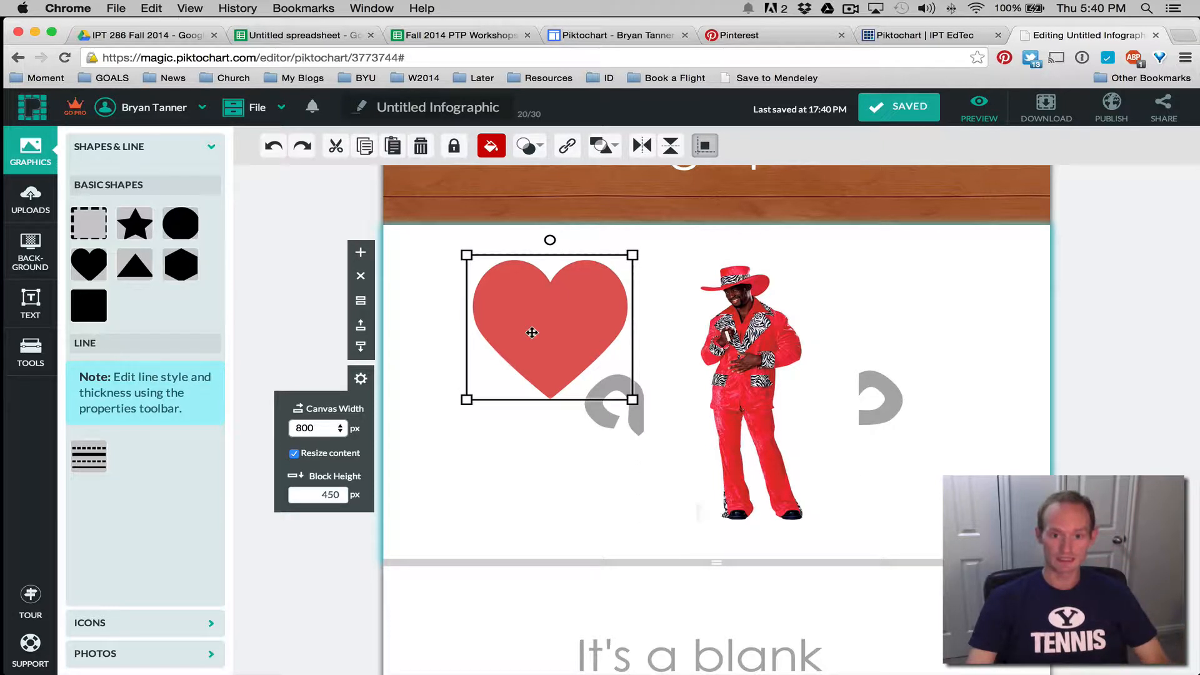
Mask the man's photo into the heart shape, then move it down and enlarge it
shift+click(723, 360)
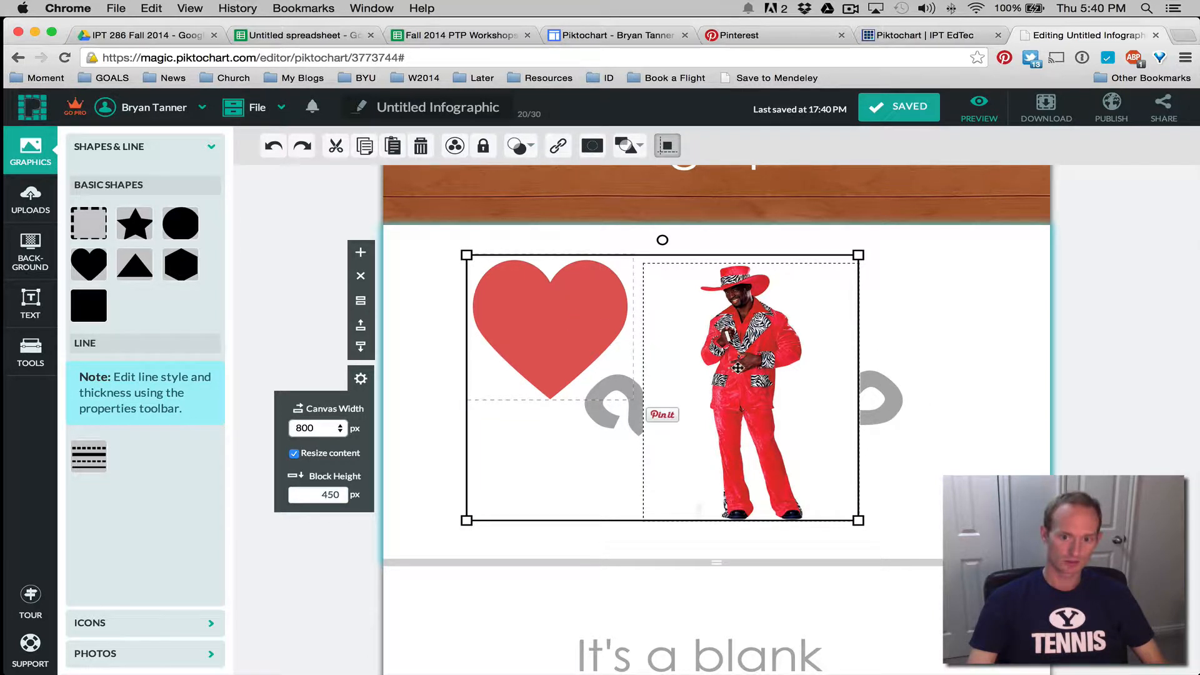
click(636, 150)
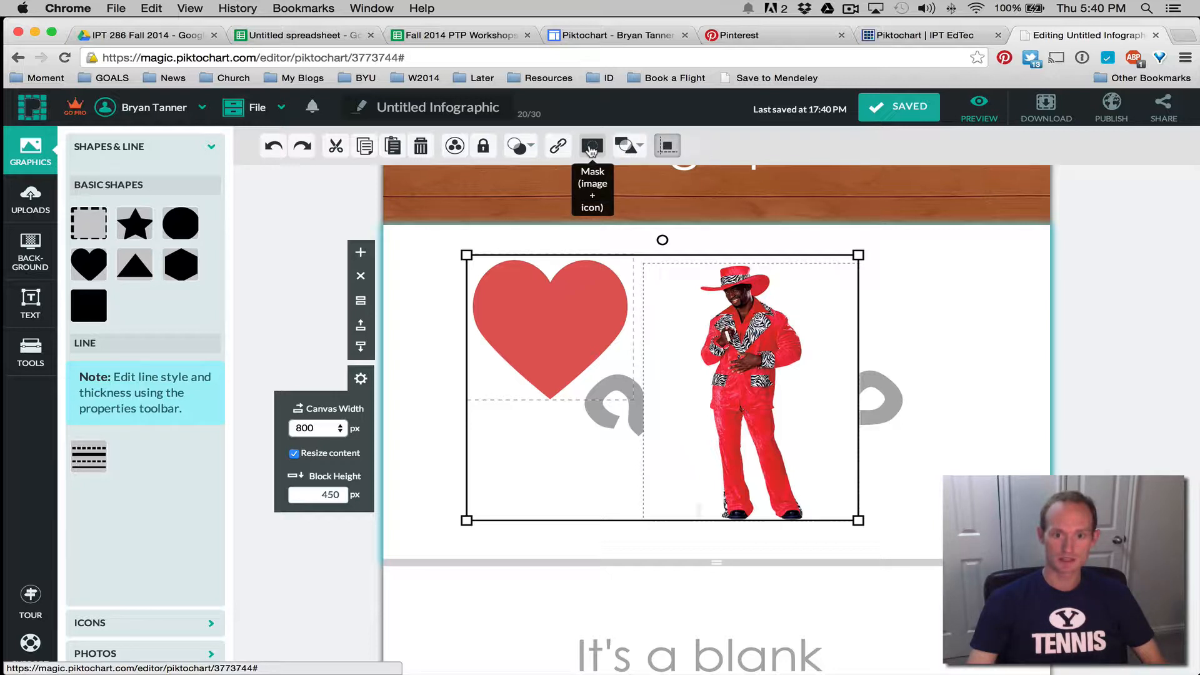
click(590, 147)
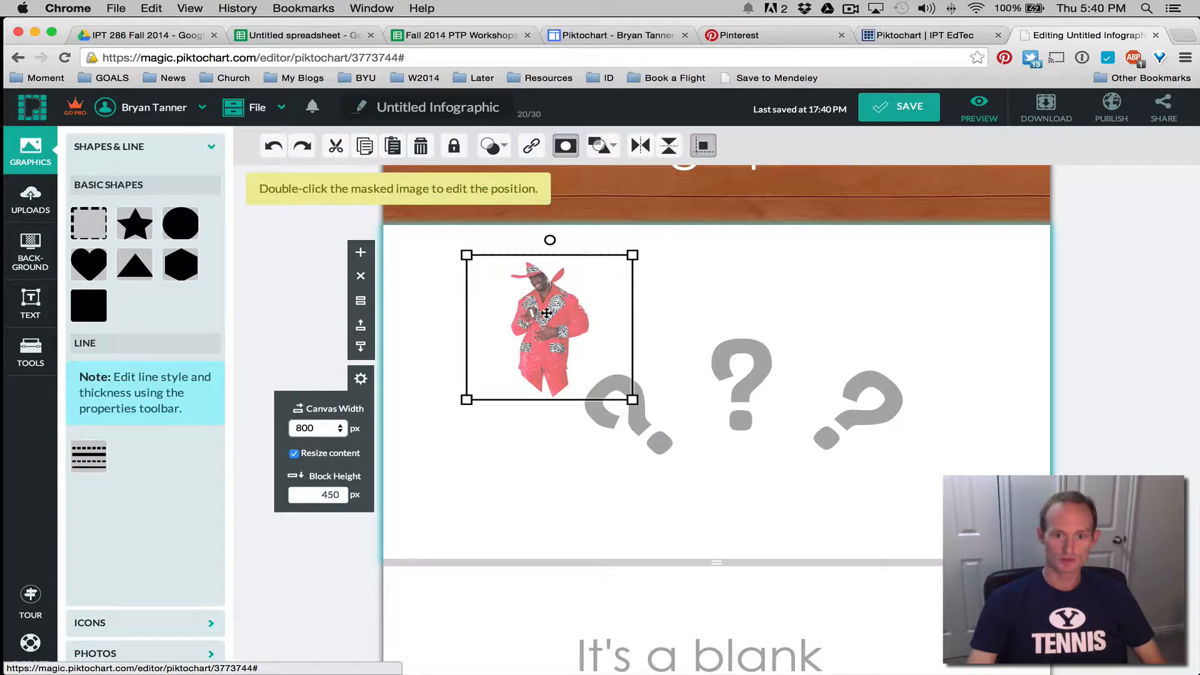
drag(539, 319, 540, 348)
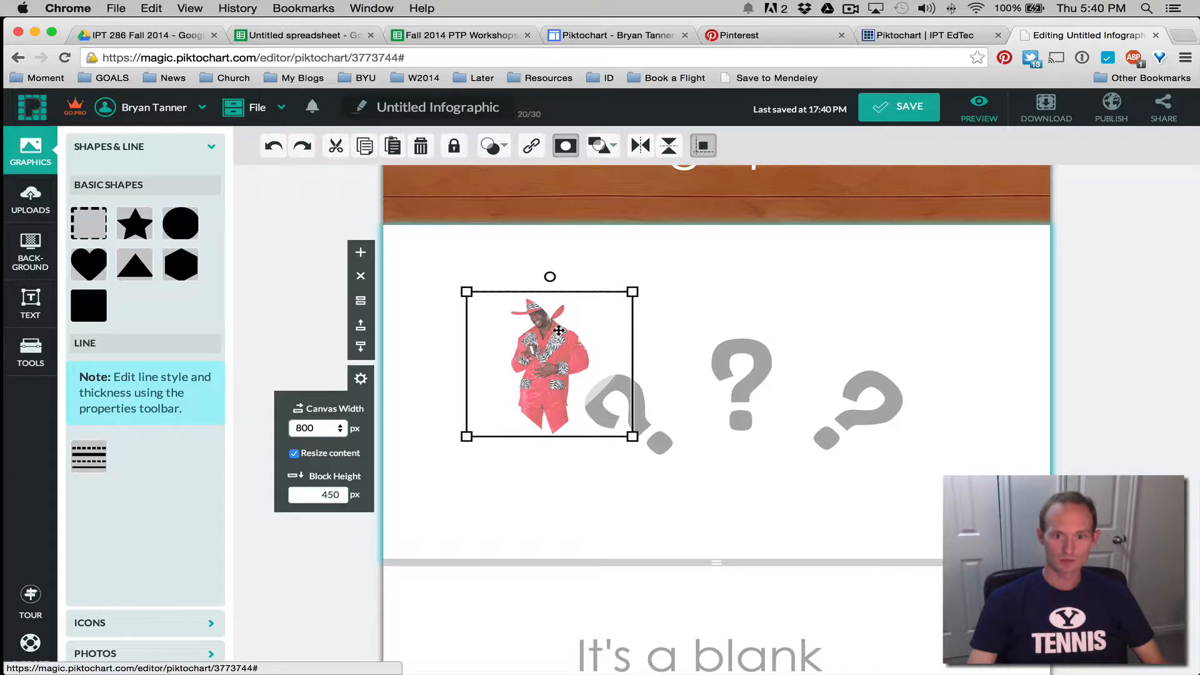
drag(548, 275, 549, 275)
drag(632, 436, 672, 471)
Shift the photo down and right inside the heart and shrink it
double_click(559, 369)
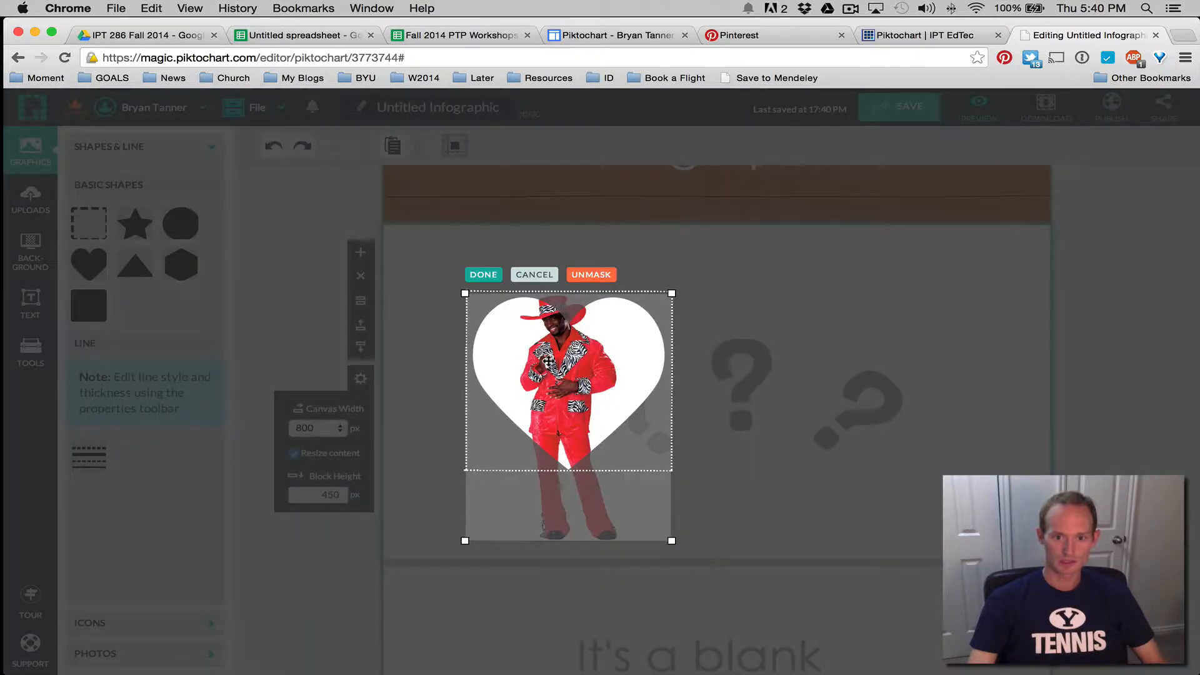
drag(548, 361, 555, 396)
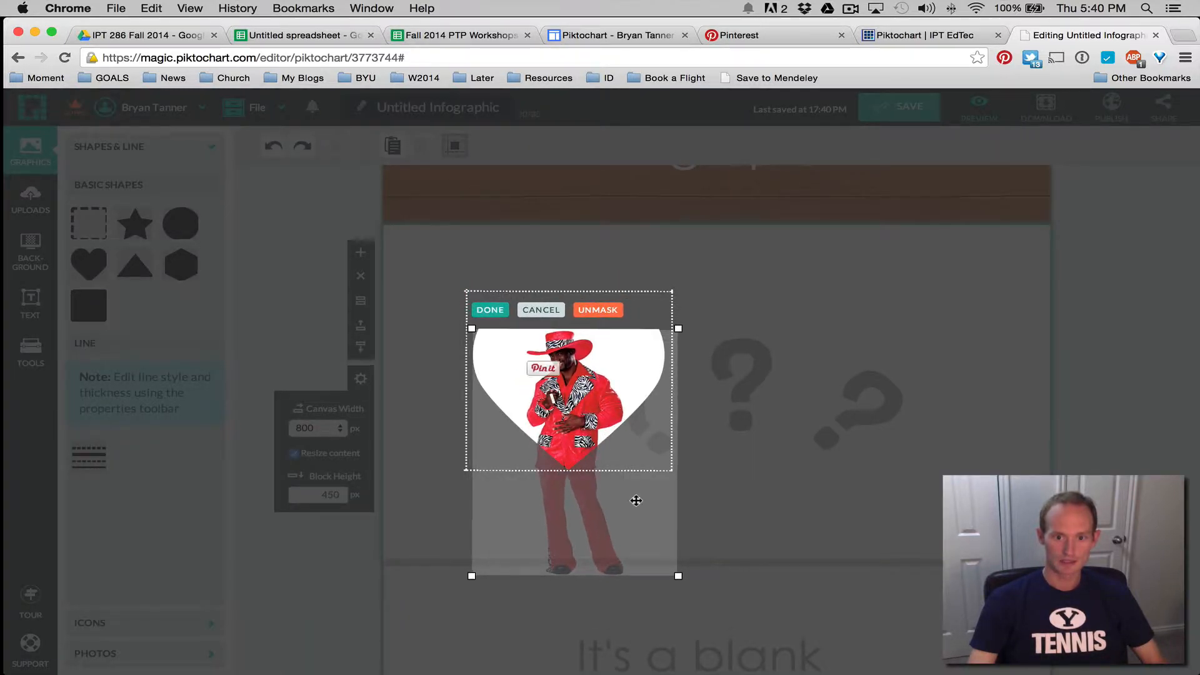
drag(677, 575, 614, 499)
drag(562, 405, 590, 409)
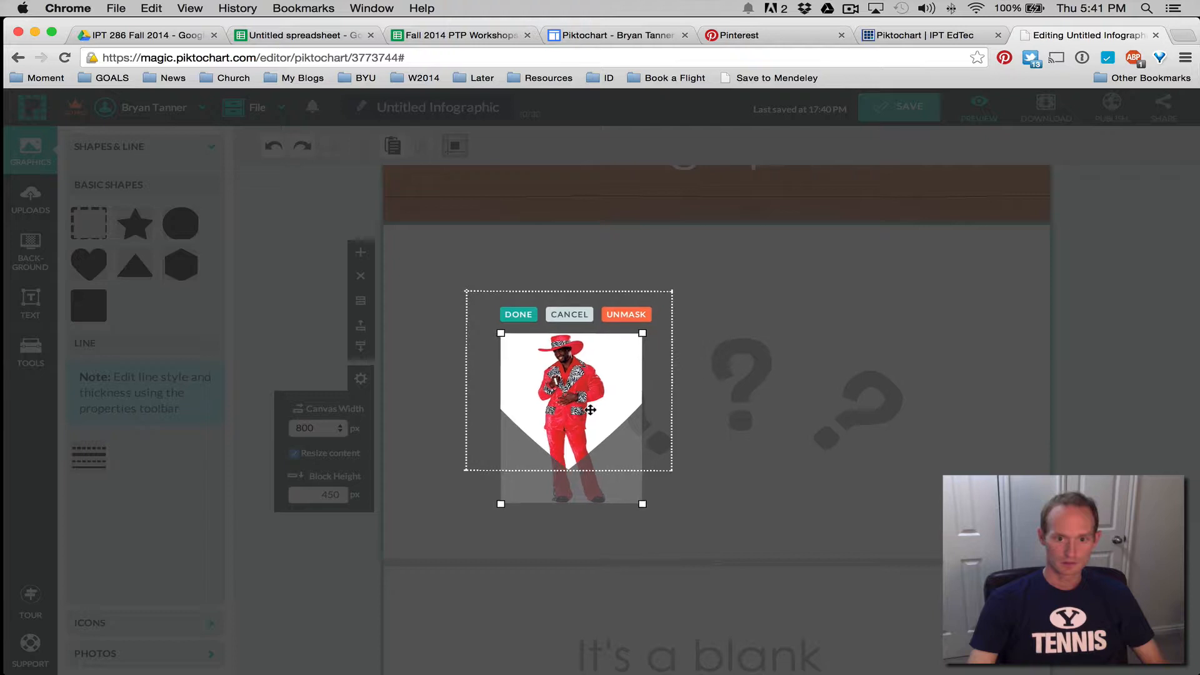
click(527, 317)
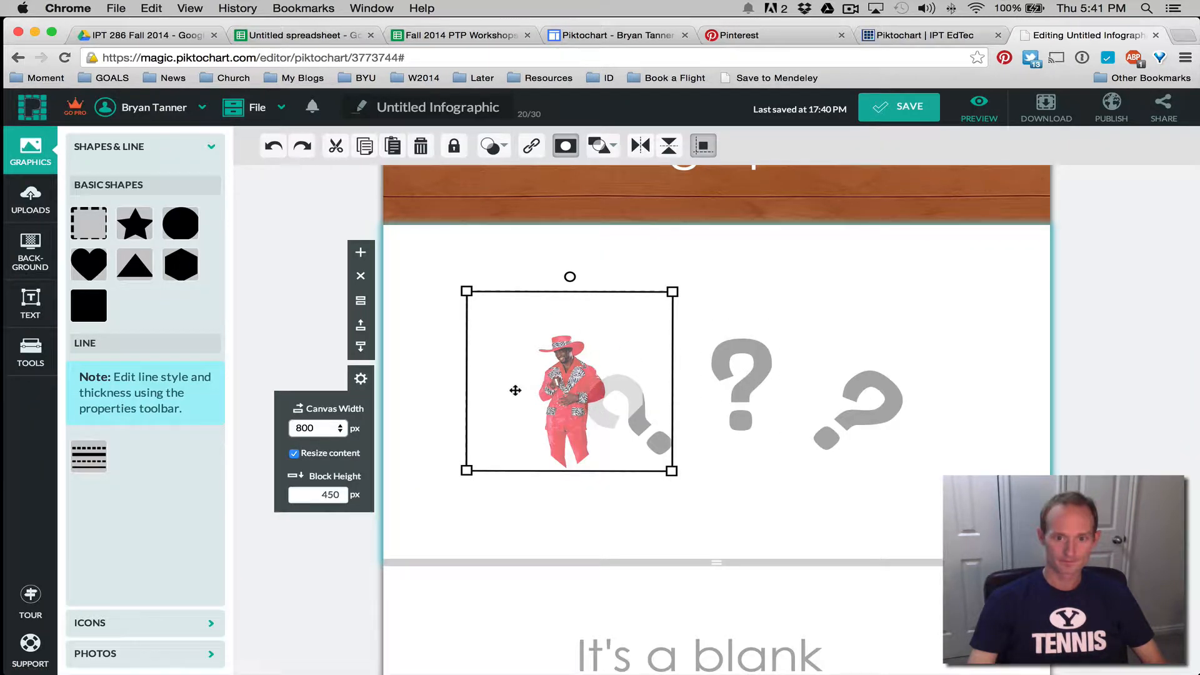
Enlarge the photo inside the heart so the face, hat and torso fit
double_click(575, 407)
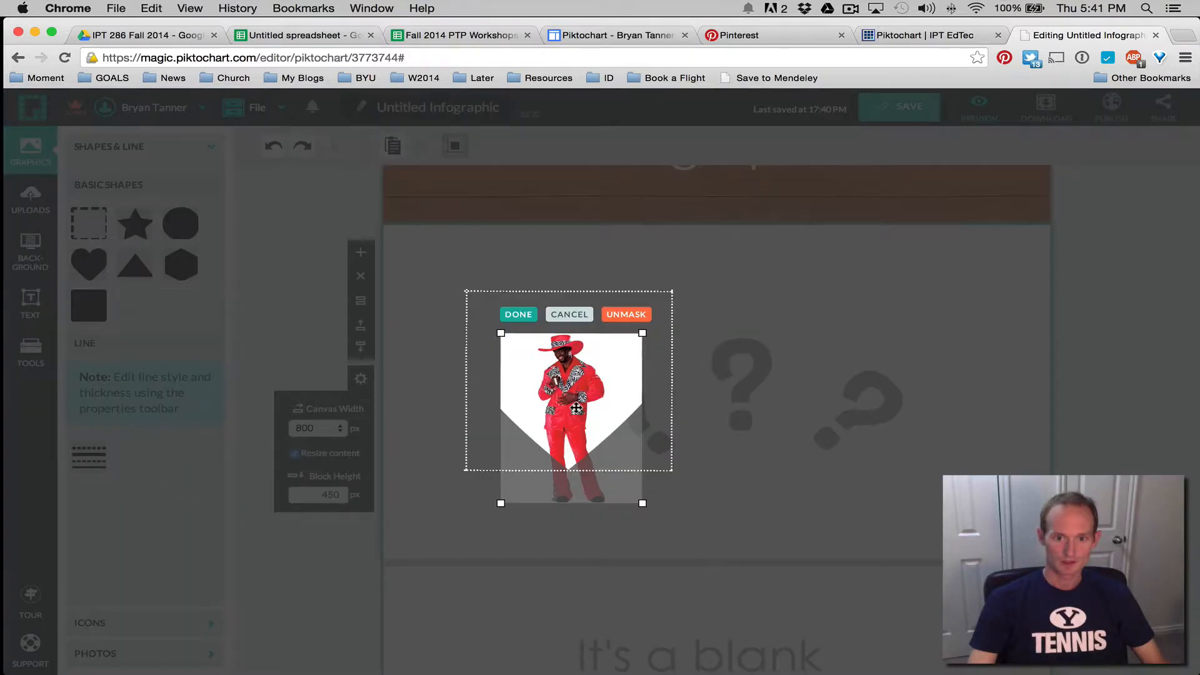
drag(642, 503, 930, 668)
drag(720, 562, 572, 523)
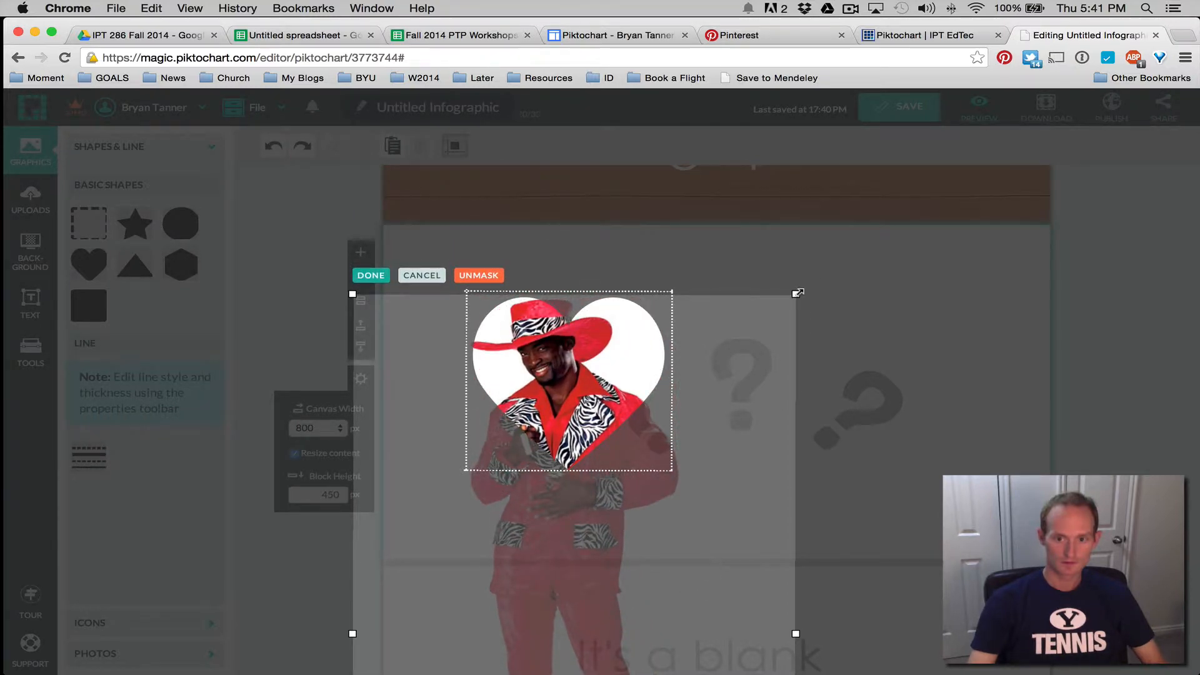
drag(797, 293, 957, 268)
drag(812, 330, 768, 524)
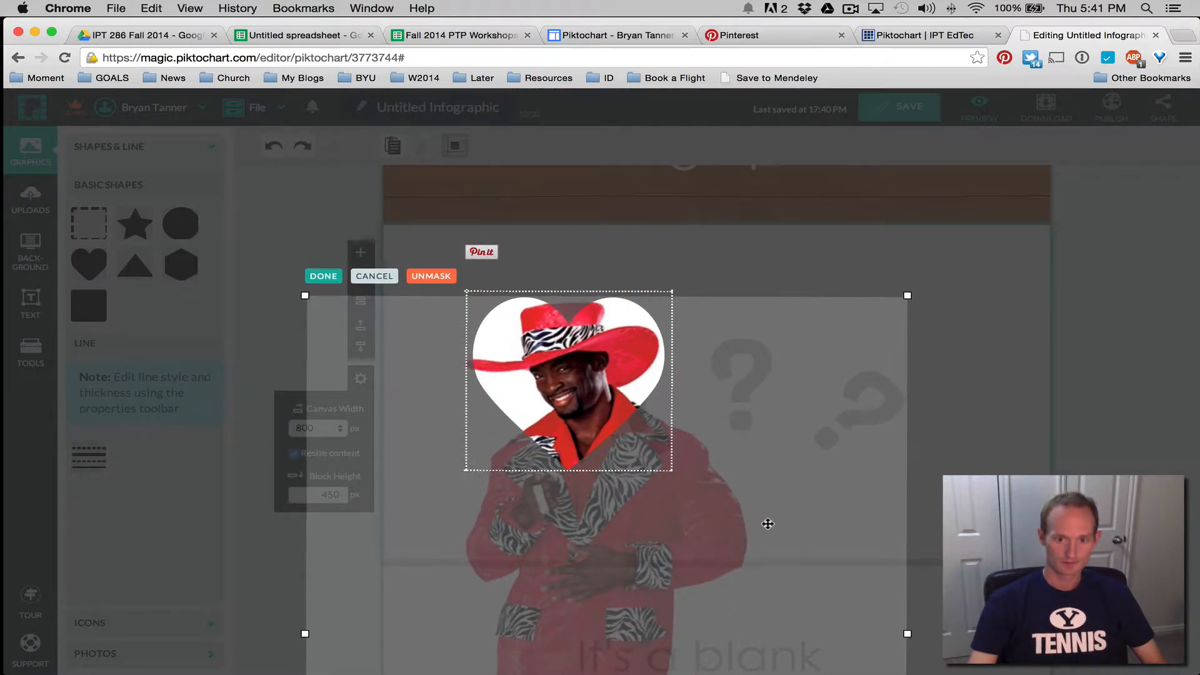
key(Return)
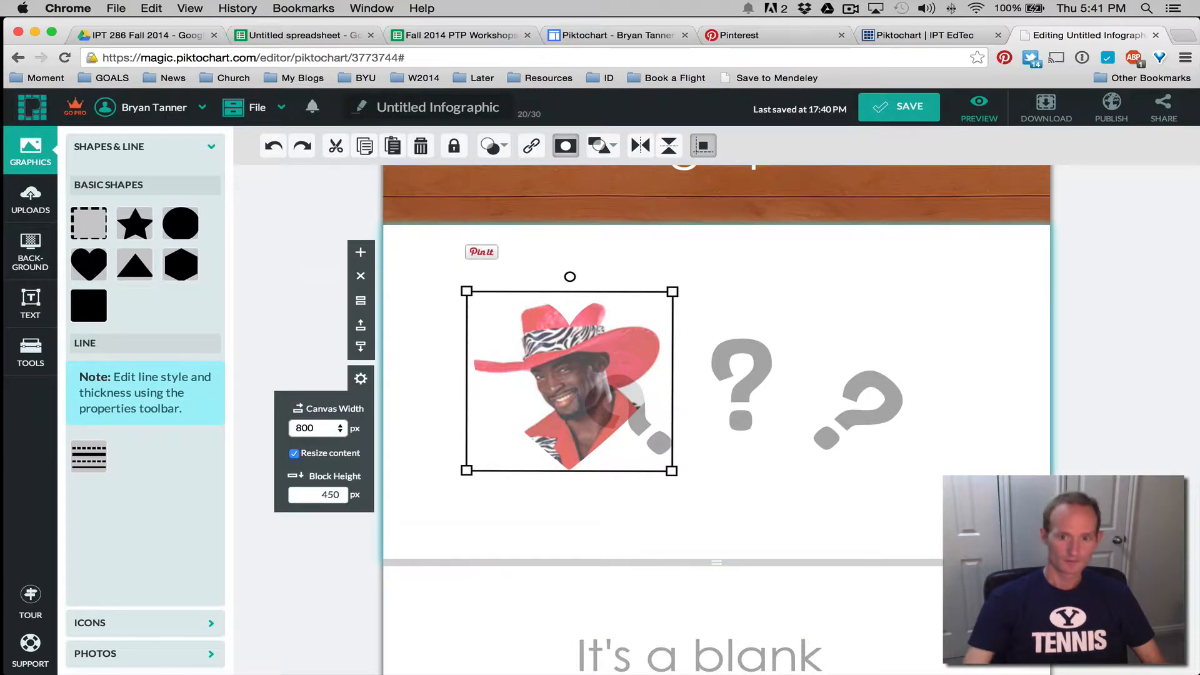
Move the heart-shaped cowboy photo to the upper middle over the question marks
click(830, 462)
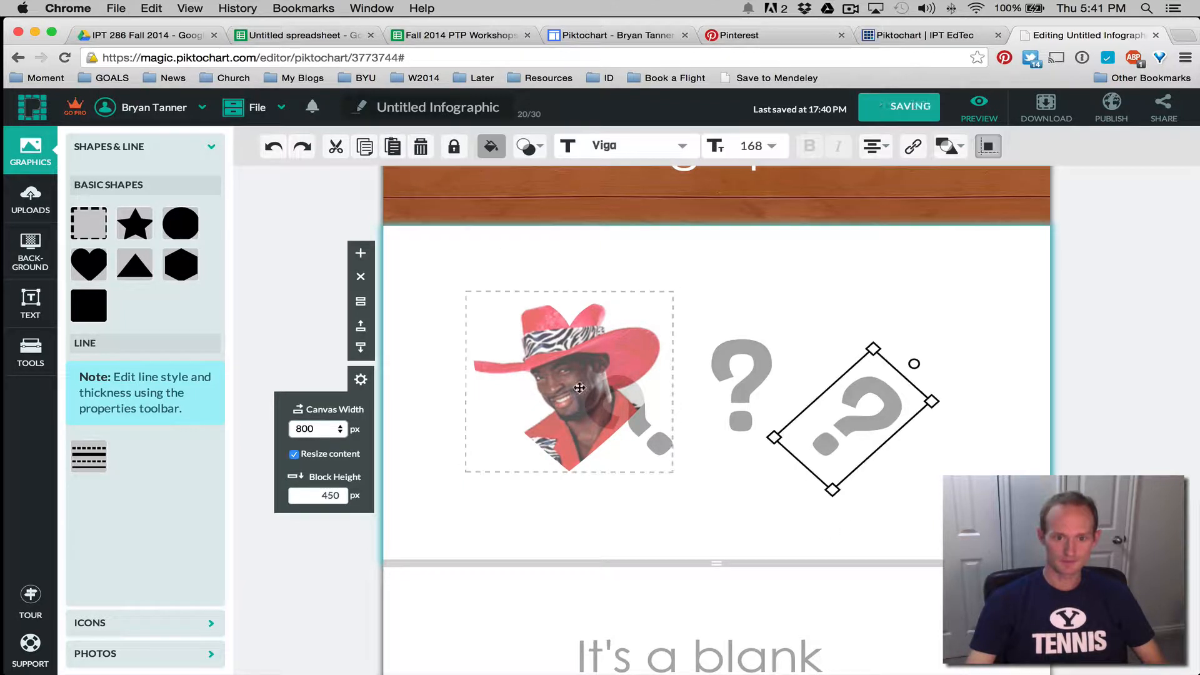
click(495, 344)
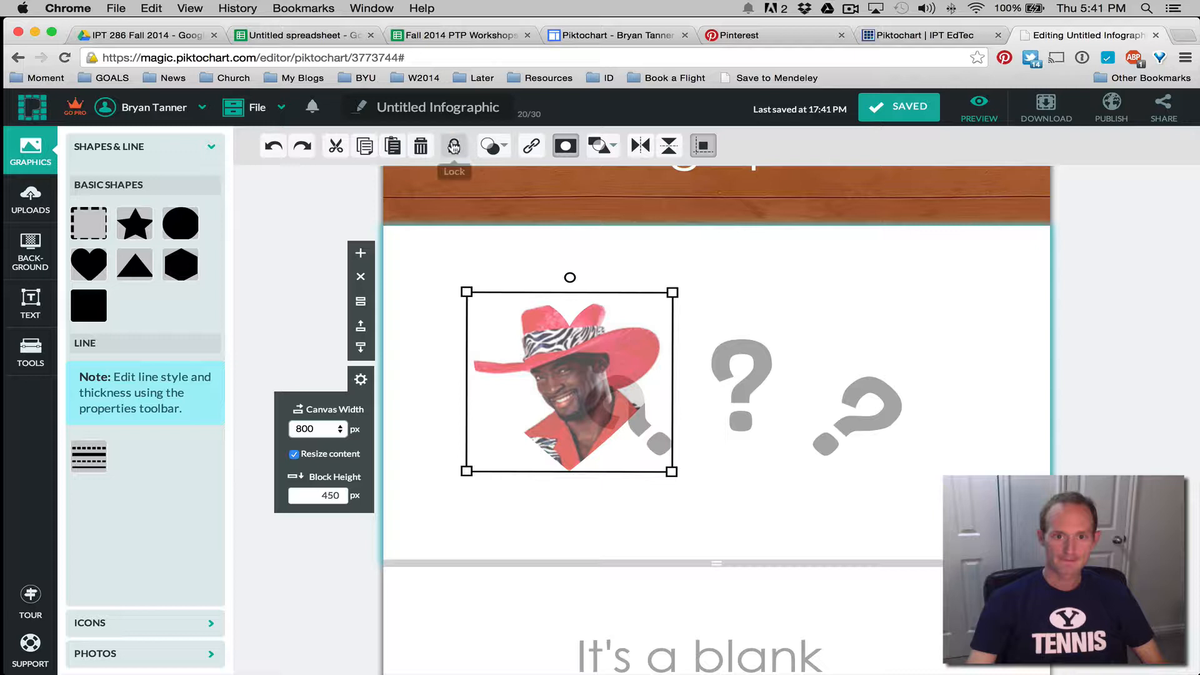
click(495, 146)
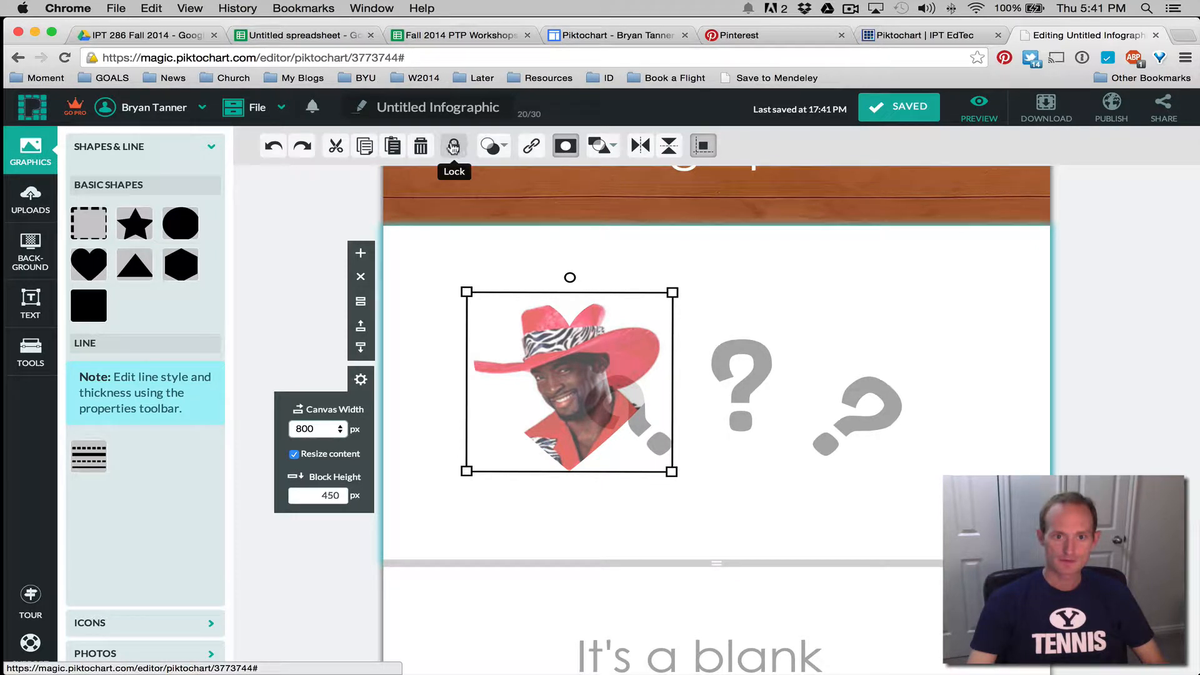
mouse_move(609, 148)
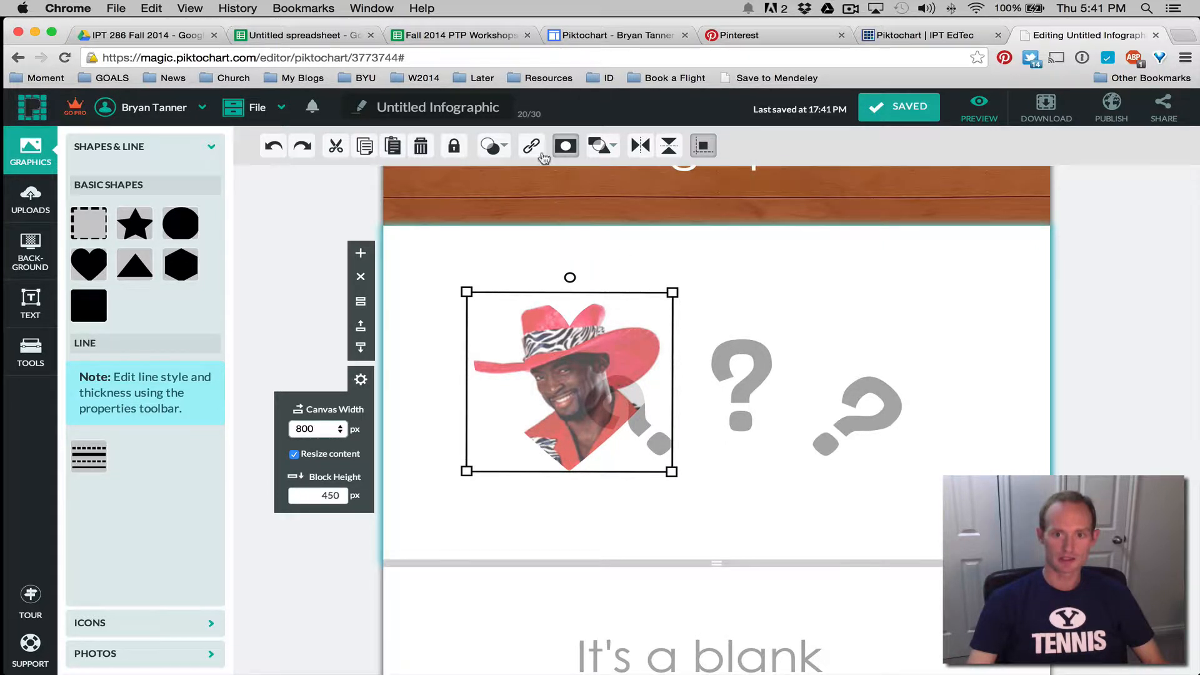
drag(738, 390, 764, 356)
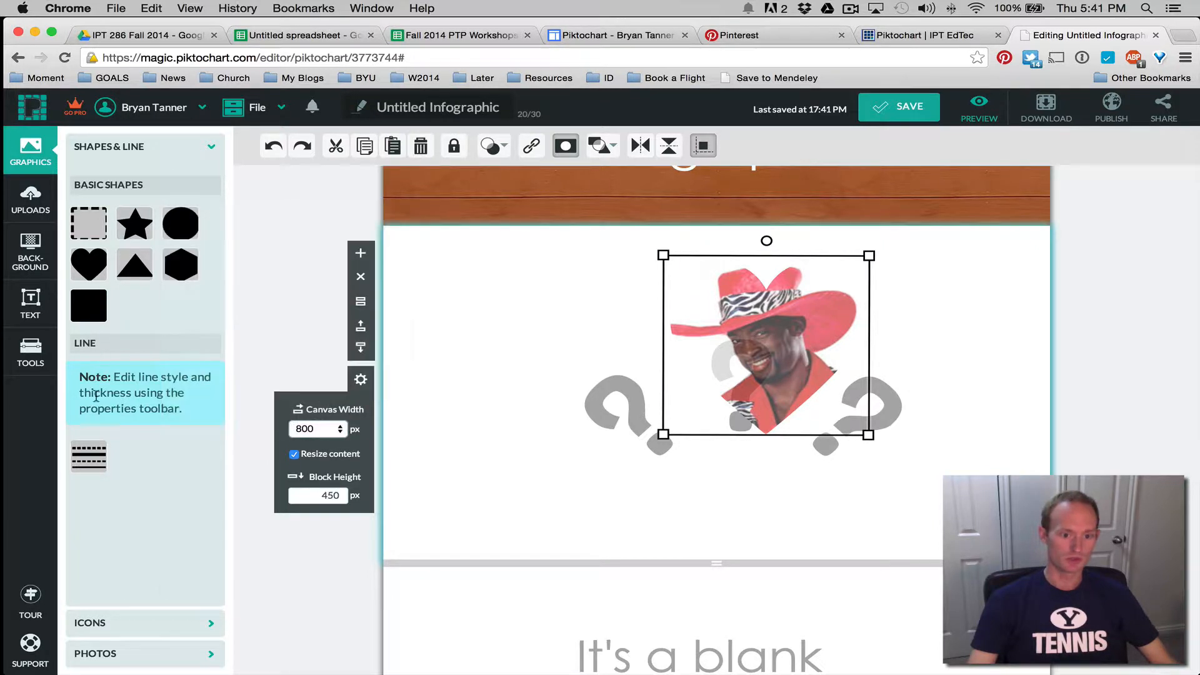
Add the hot-air balloon stock photo, mask it into the heart, and move it top-left
click(170, 654)
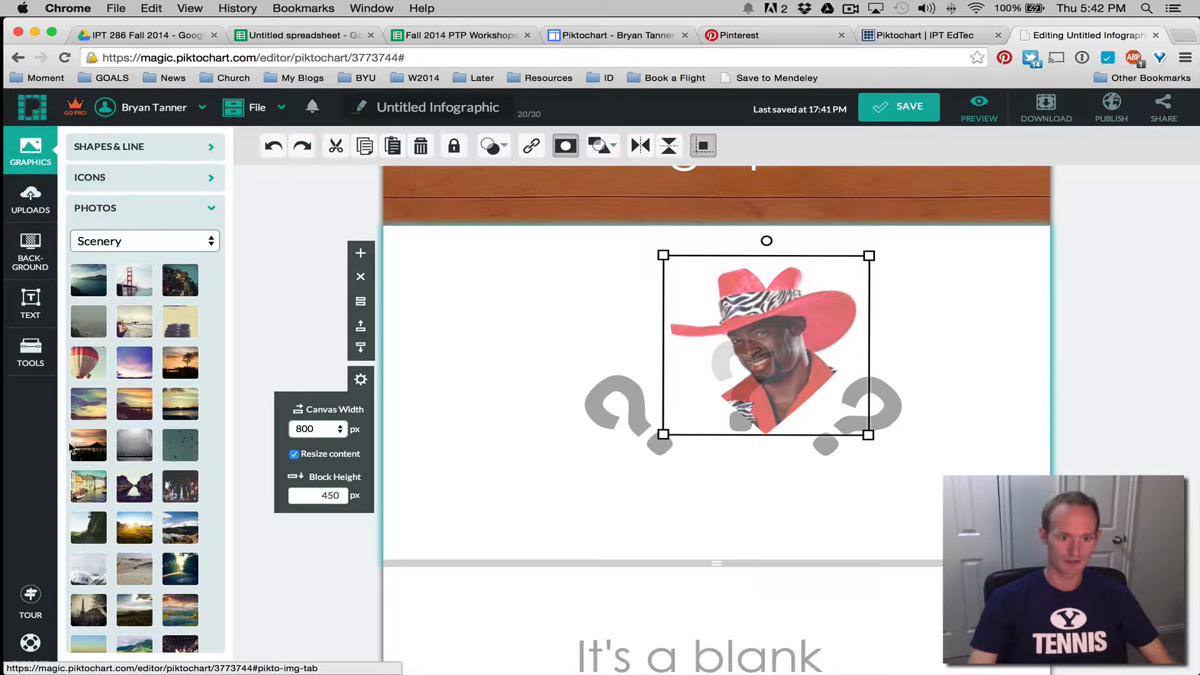
click(83, 373)
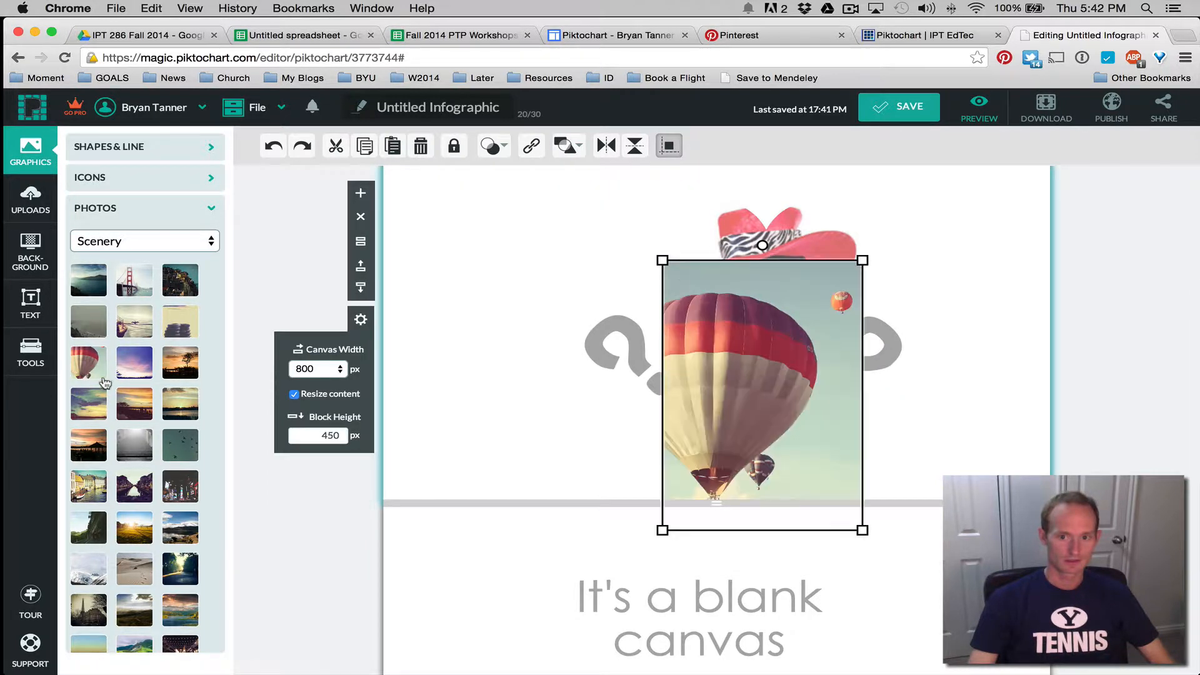
drag(782, 396, 560, 346)
shift+click(743, 315)
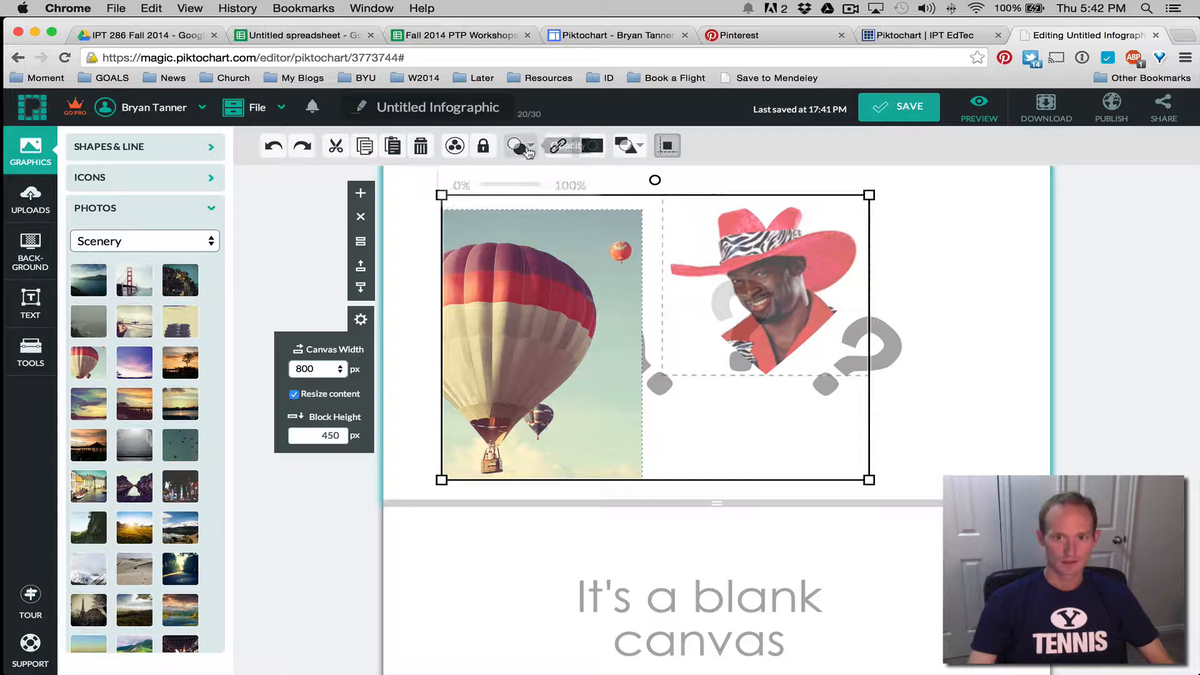
click(594, 146)
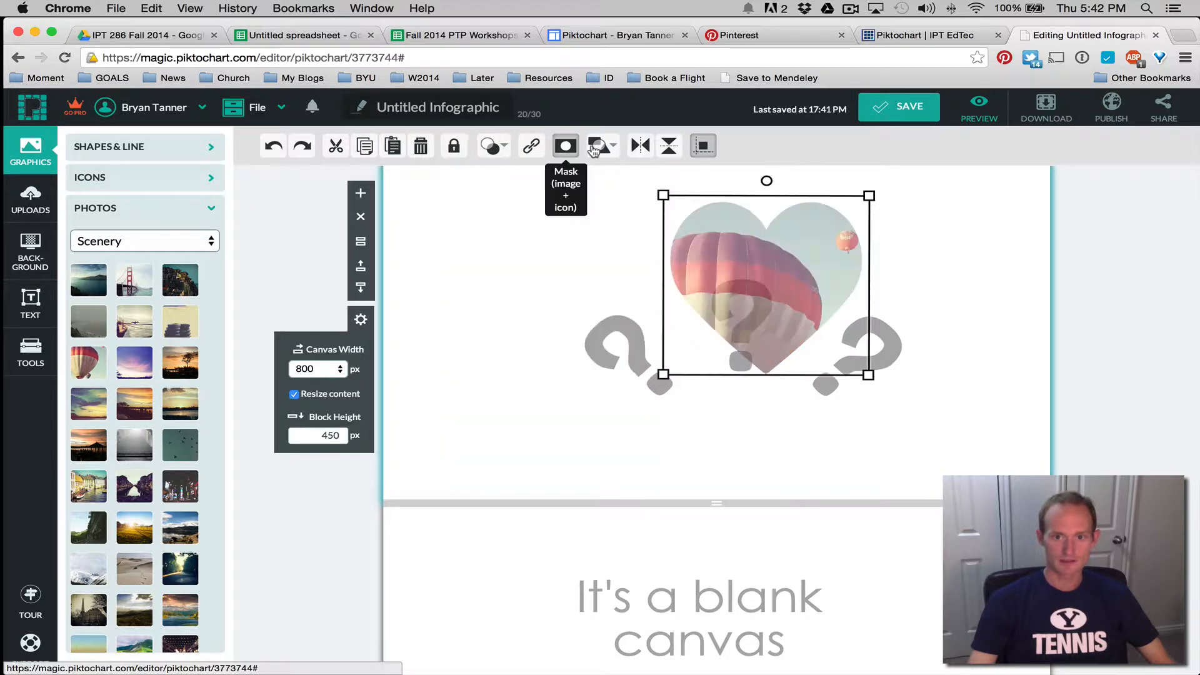
drag(773, 297, 503, 275)
Set the heart balloon photo's opacity to 100%
click(728, 290)
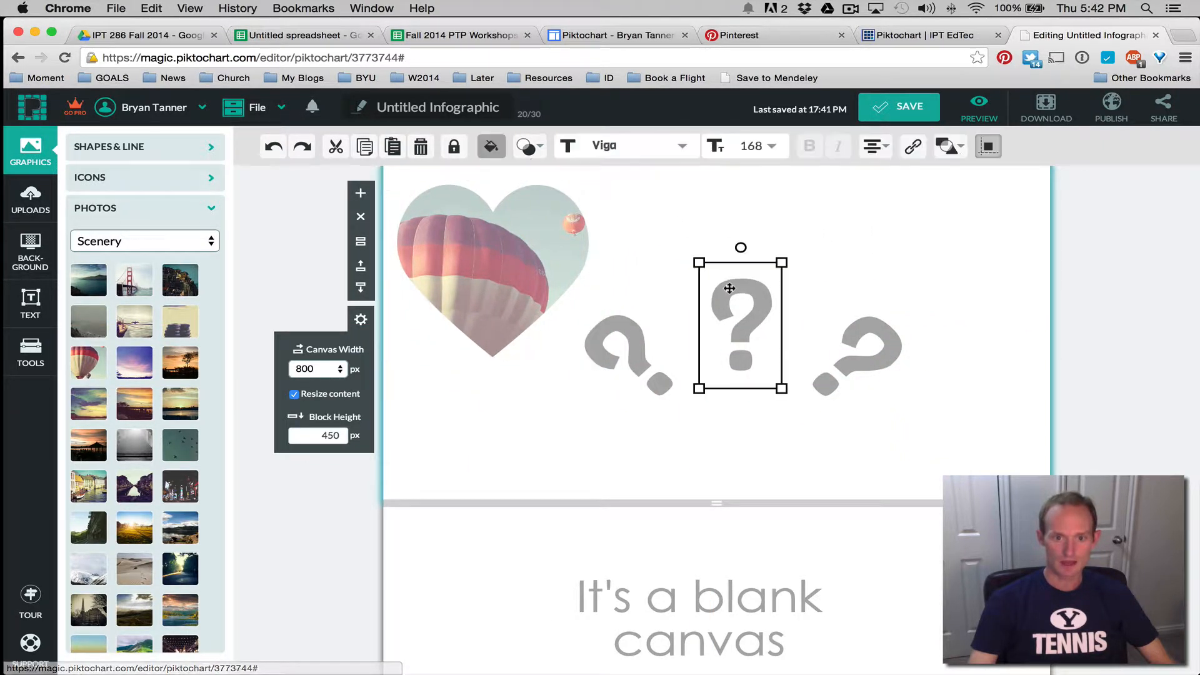
click(523, 255)
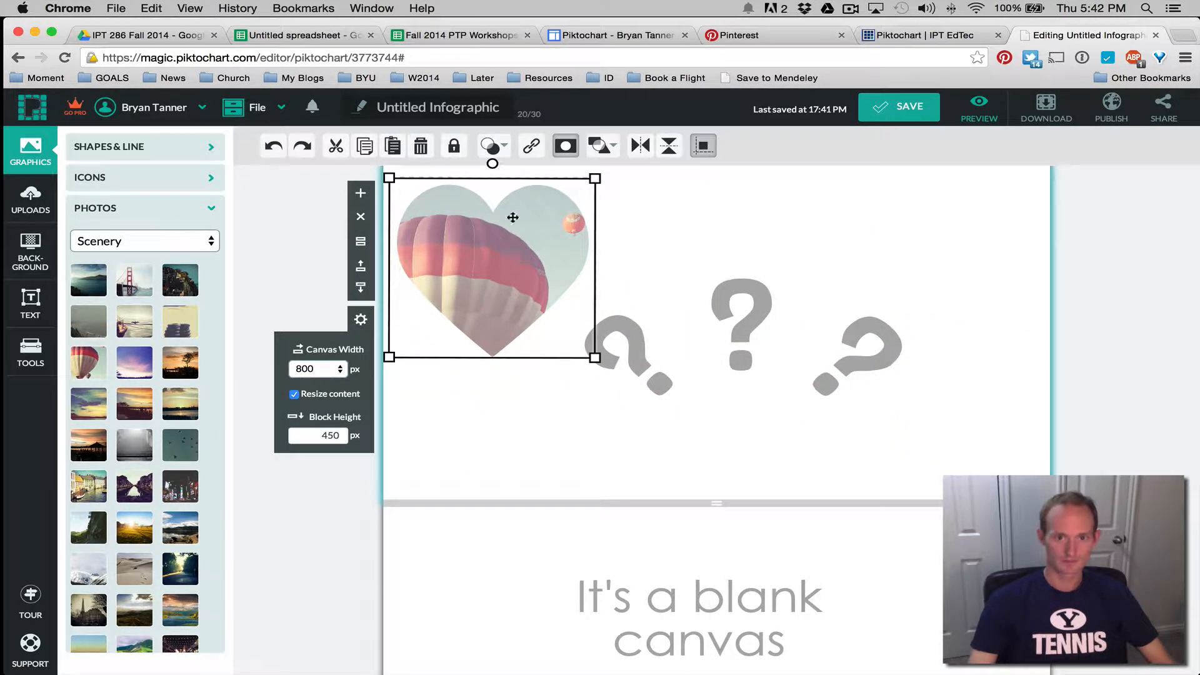
click(491, 146)
drag(494, 182, 528, 182)
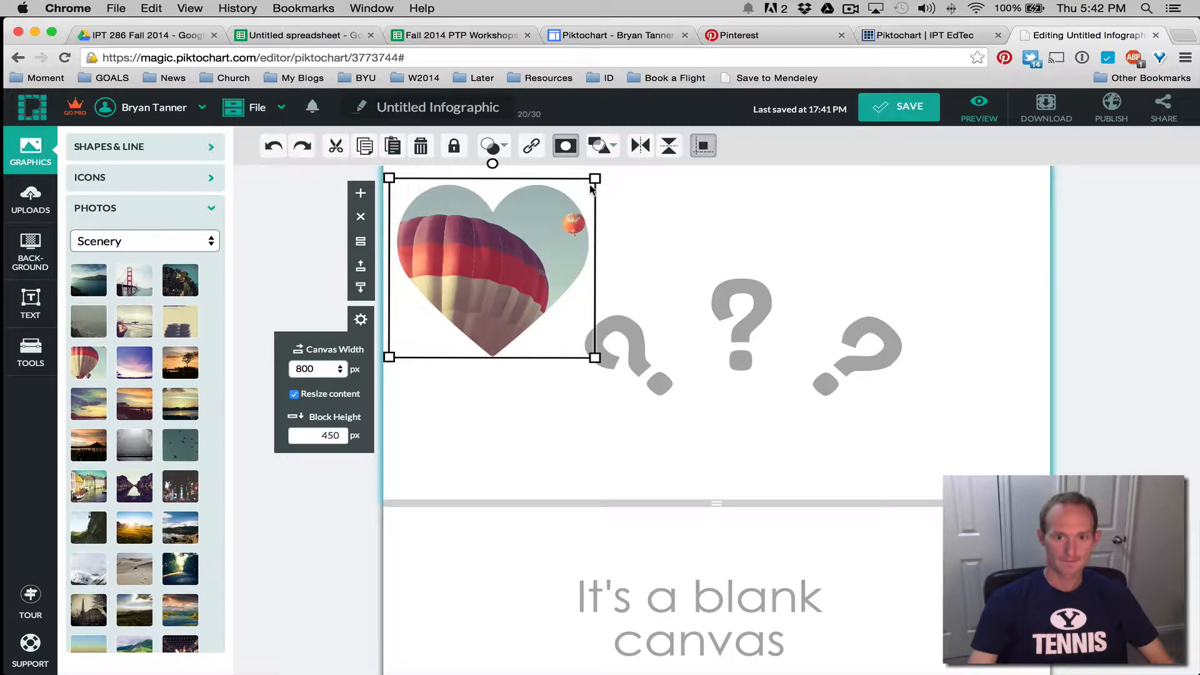
click(775, 239)
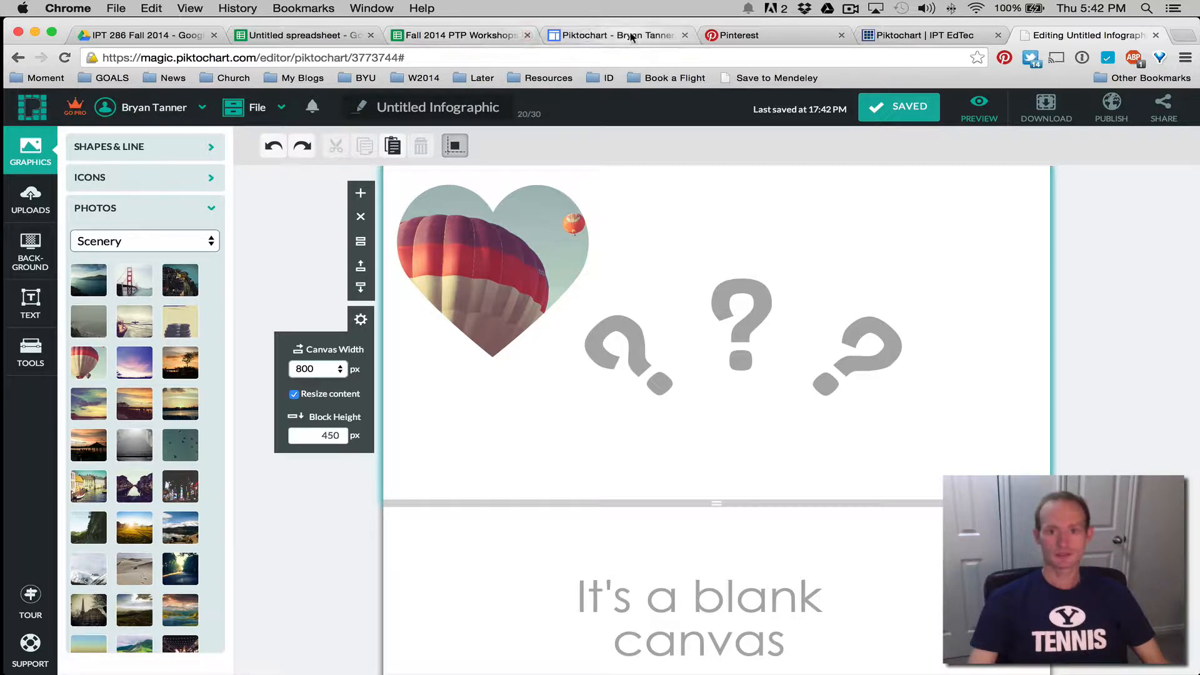
click(898, 39)
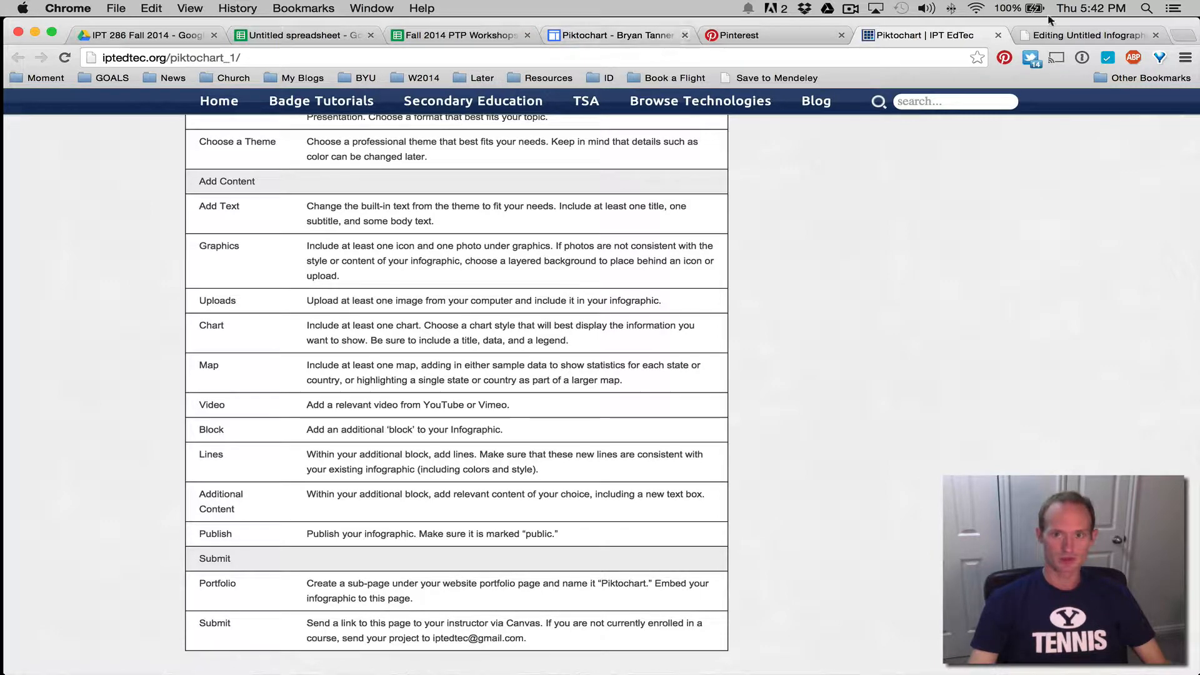
click(1075, 38)
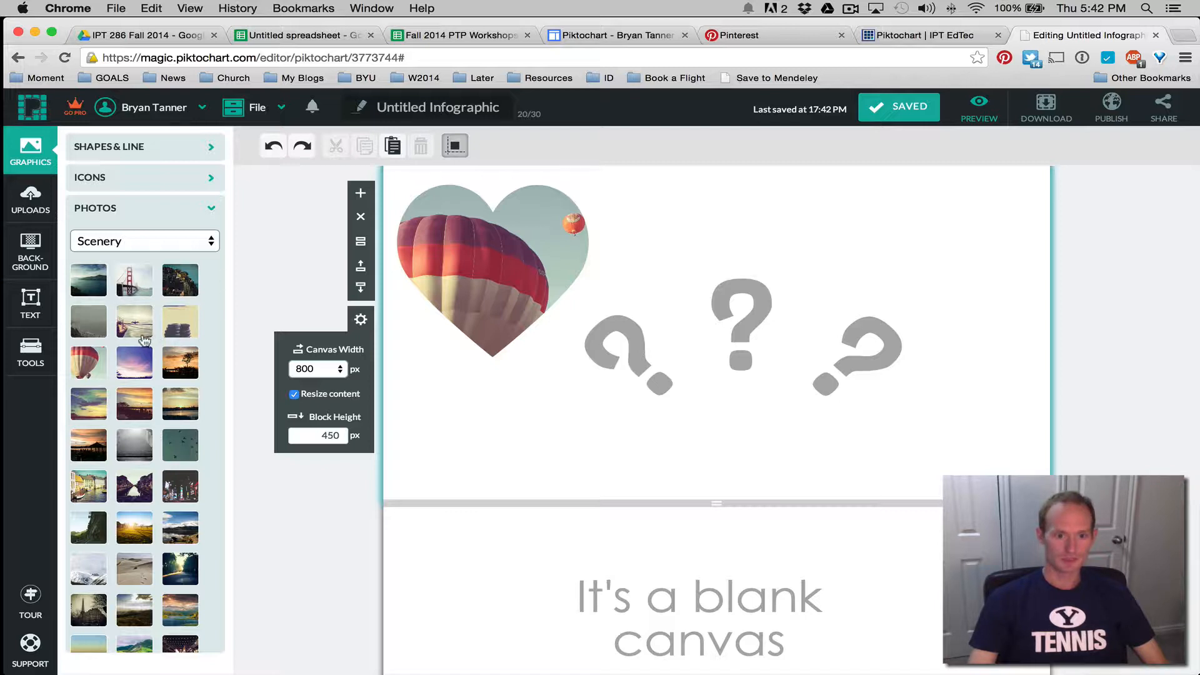
click(148, 485)
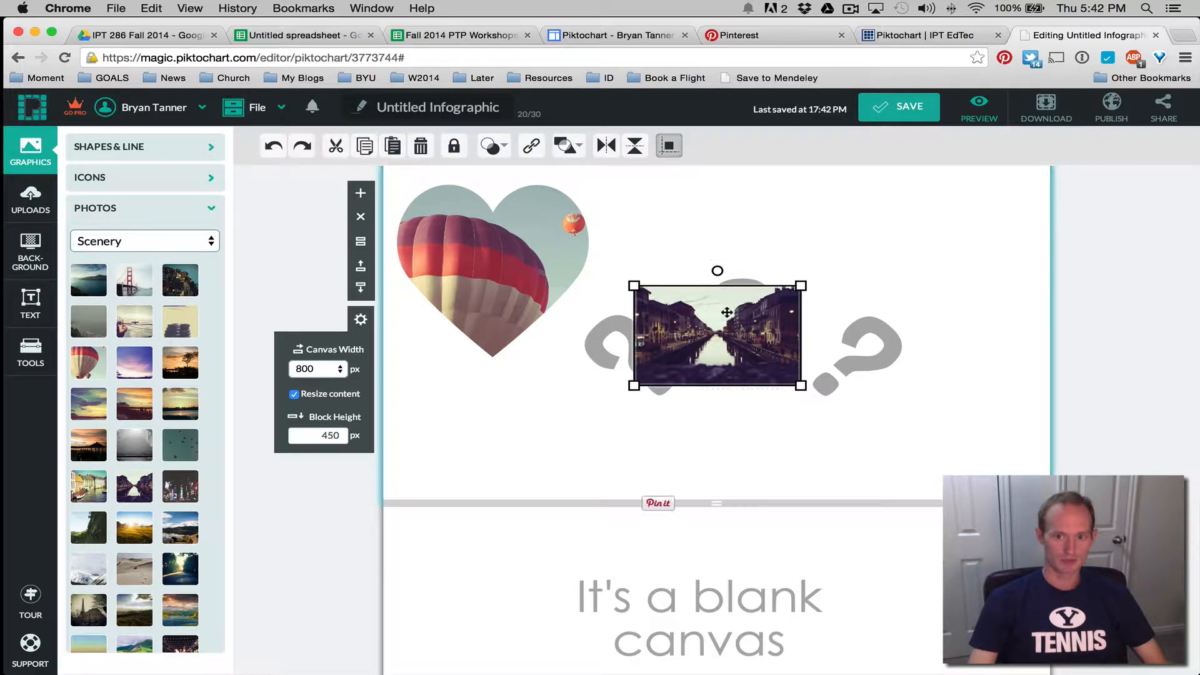
key(super+z)
key(super+z)
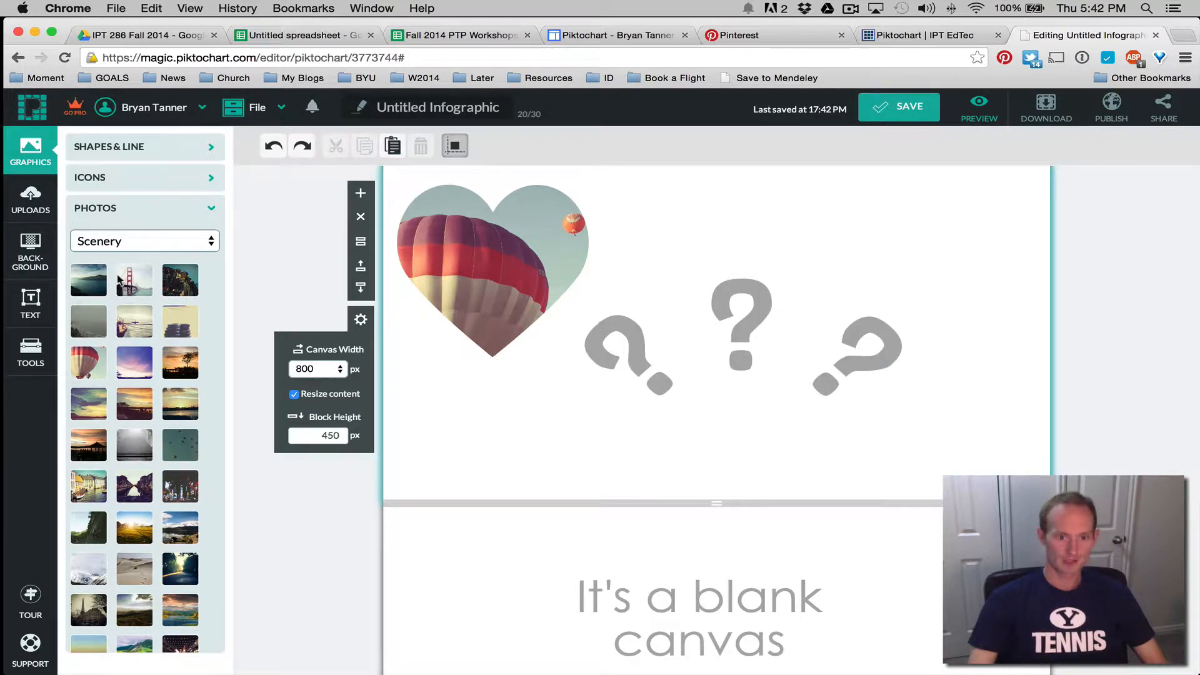
Browse the icon library and show the Education icon category
click(181, 178)
scroll(150, 362, down, 15)
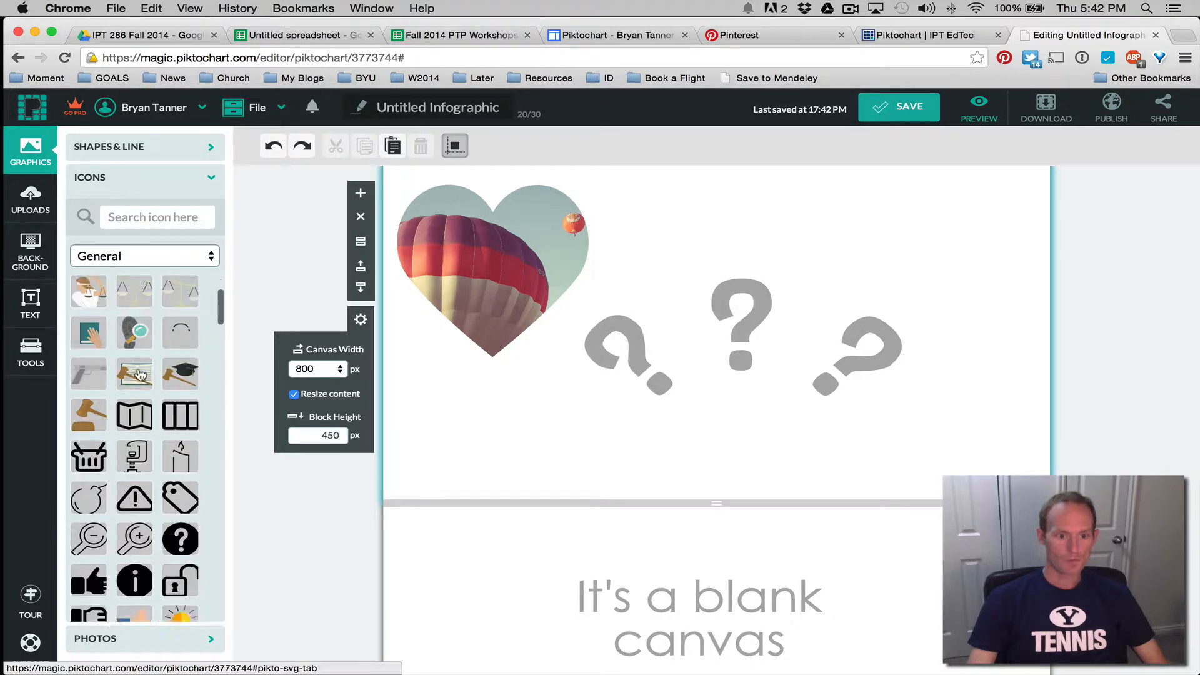
scroll(140, 374, up, 15)
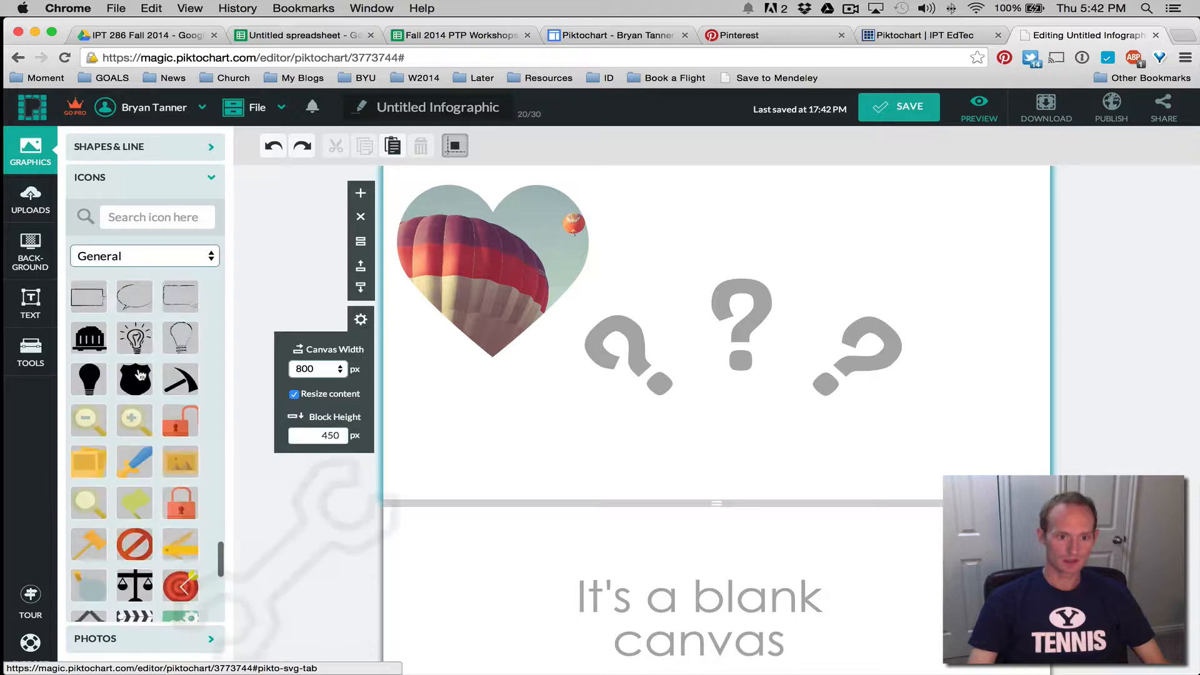
click(174, 262)
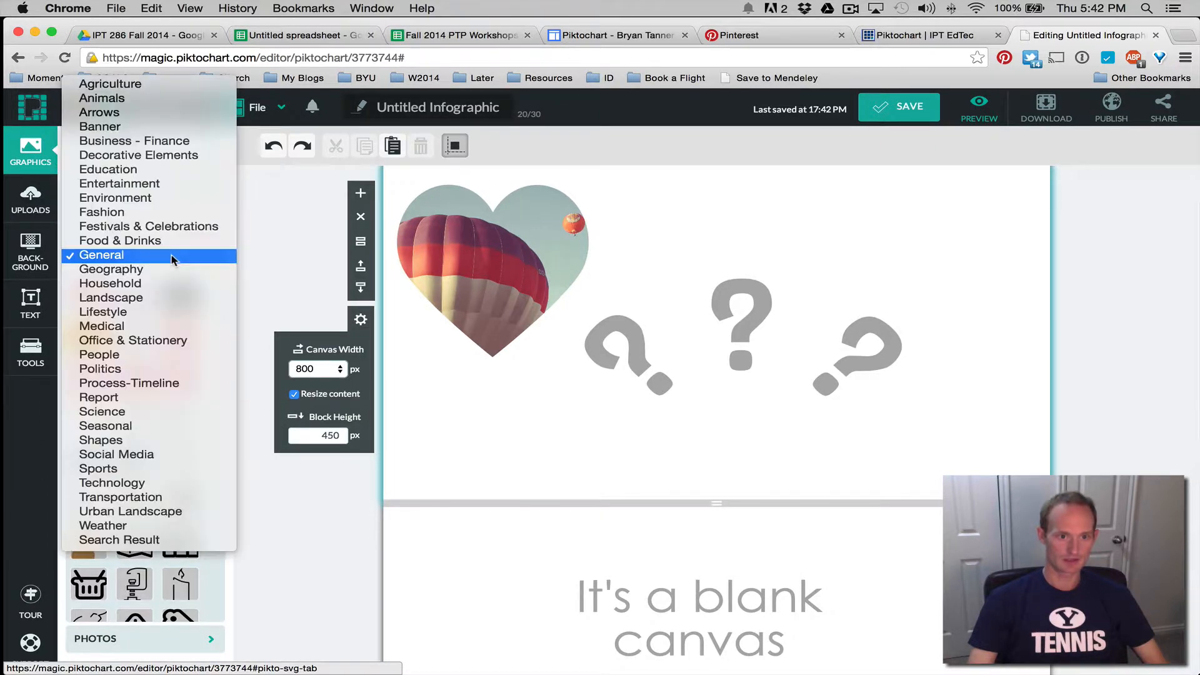
click(164, 169)
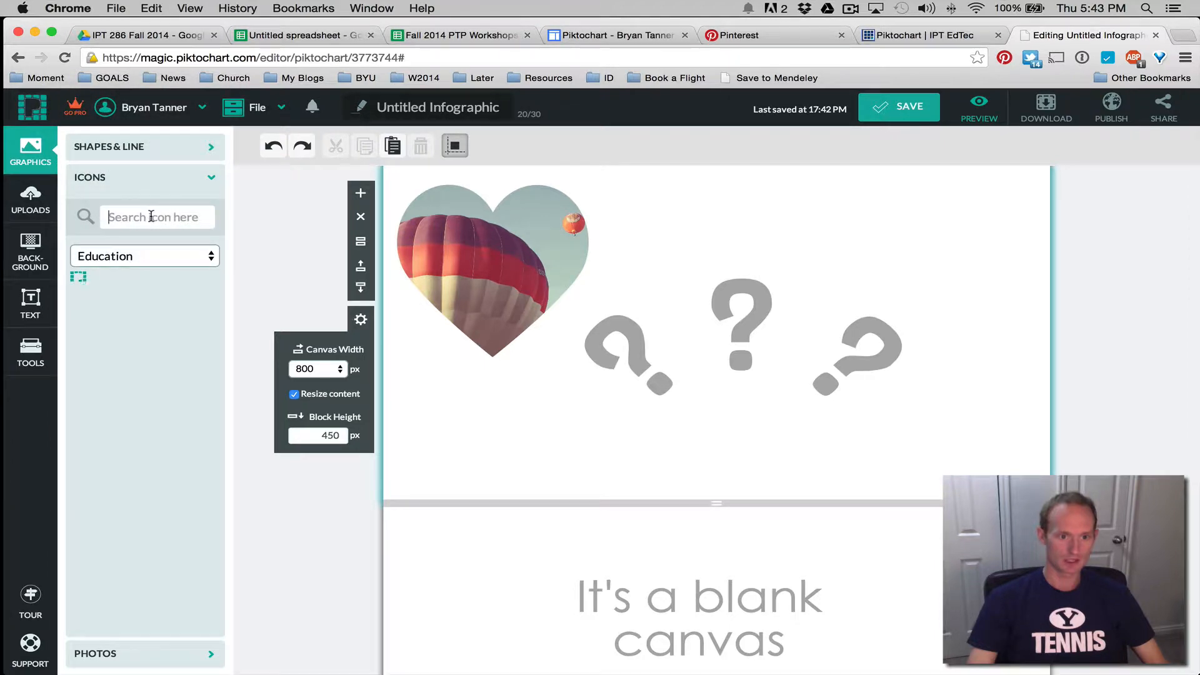
Search icons for 'phone', scroll the results, and bring up Shapes & Line
click(151, 216)
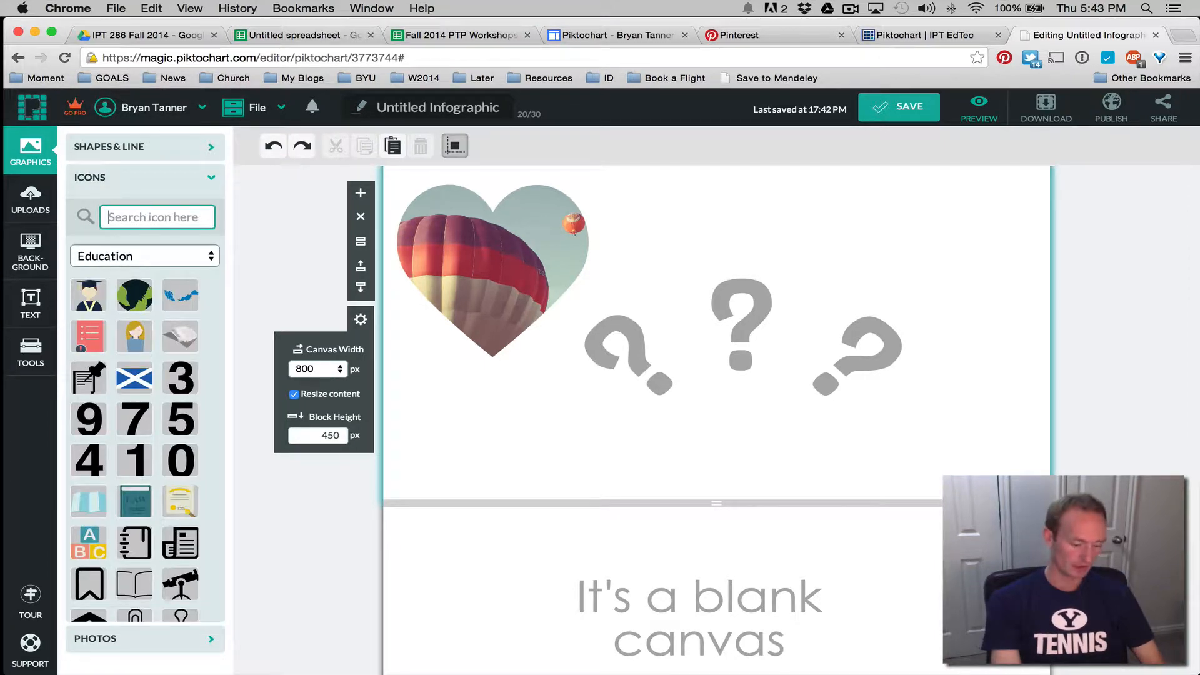
text(phone)
key(Return)
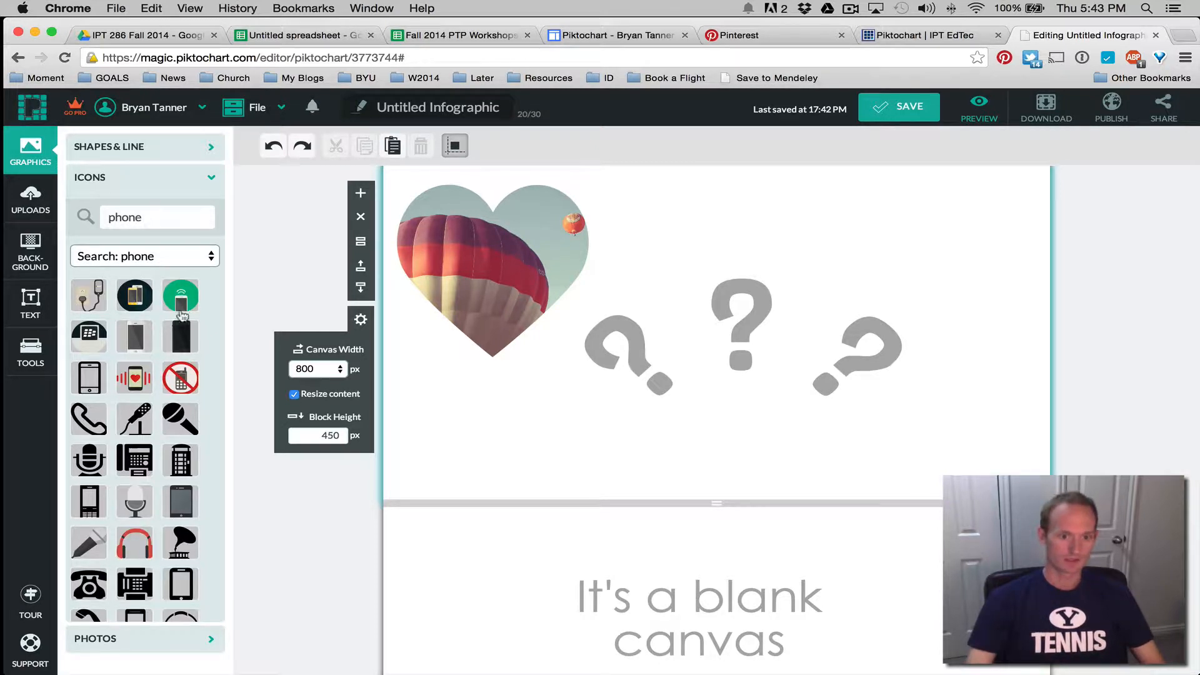
scroll(181, 367, down, 3)
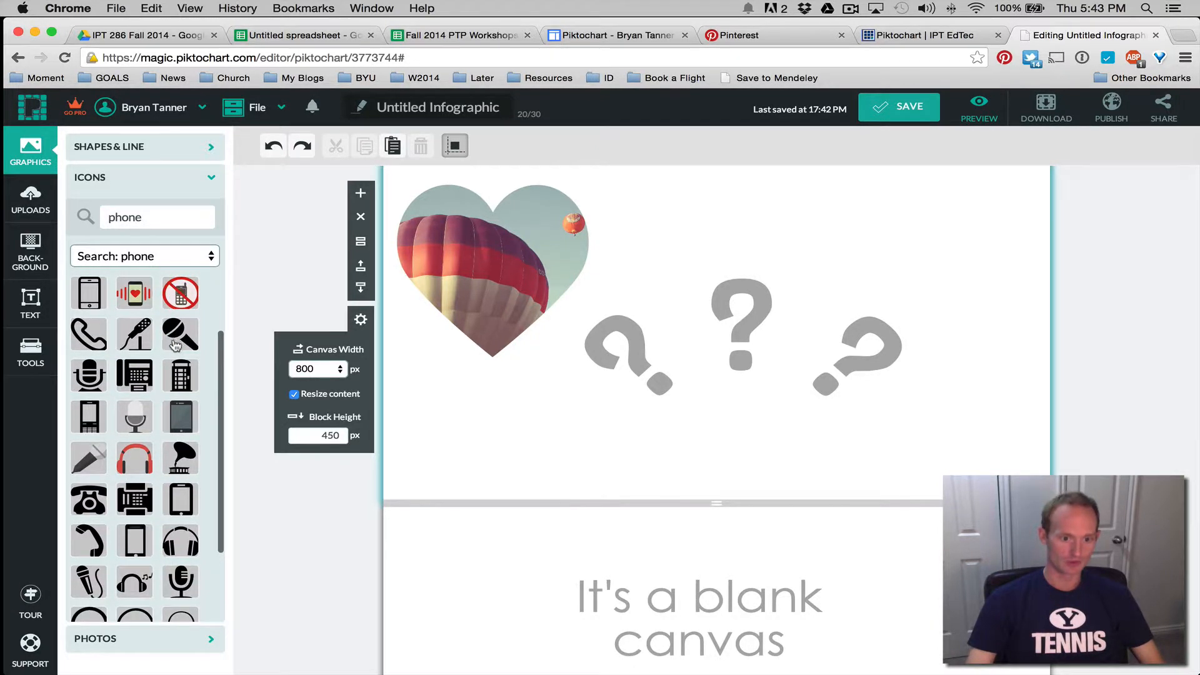
scroll(175, 344, down, 3)
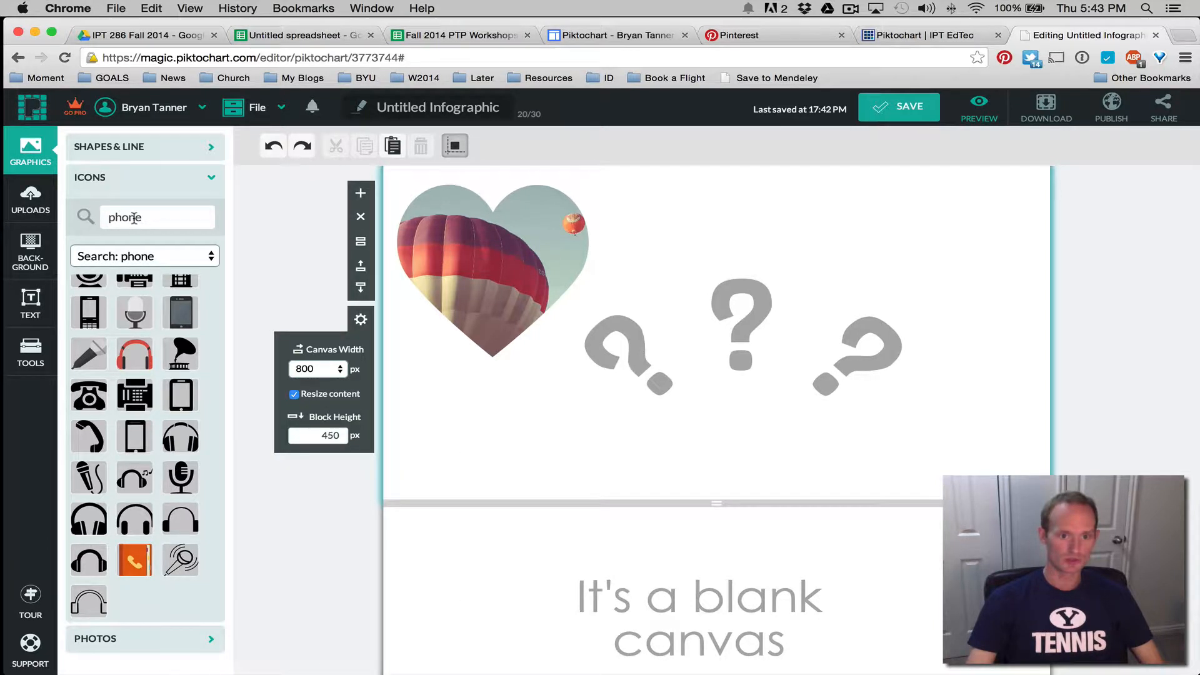
click(206, 149)
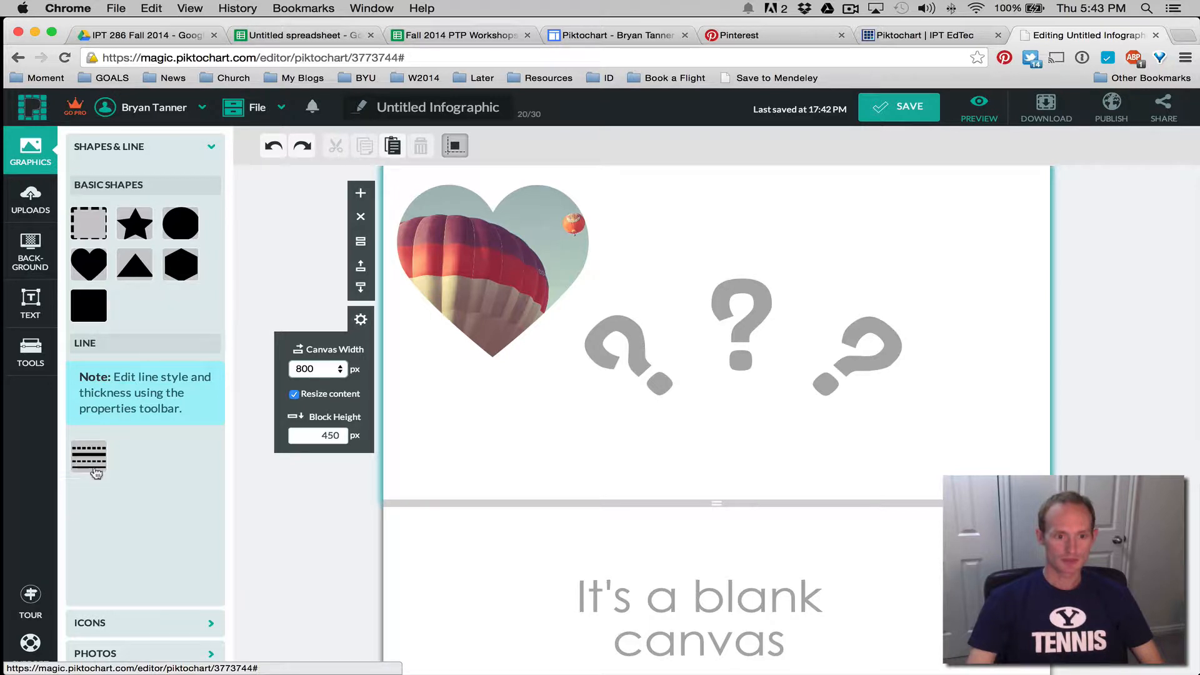
Add a dashed line to the block and delete the three grey question marks
click(97, 461)
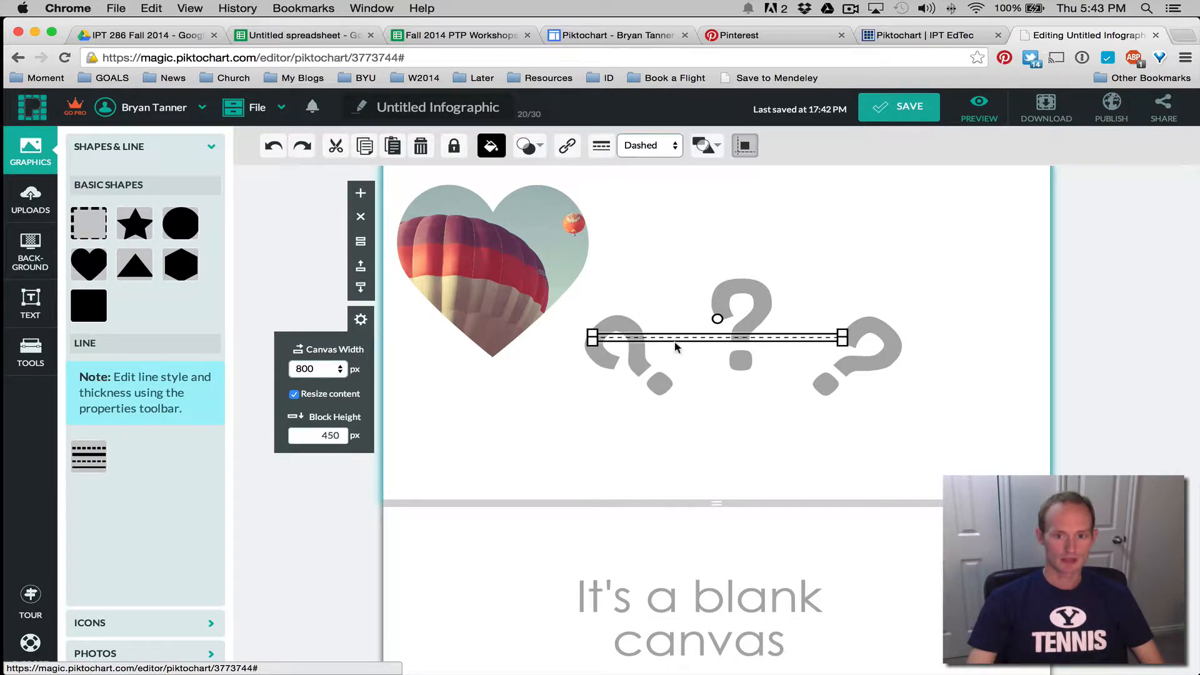
drag(590, 418, 886, 379)
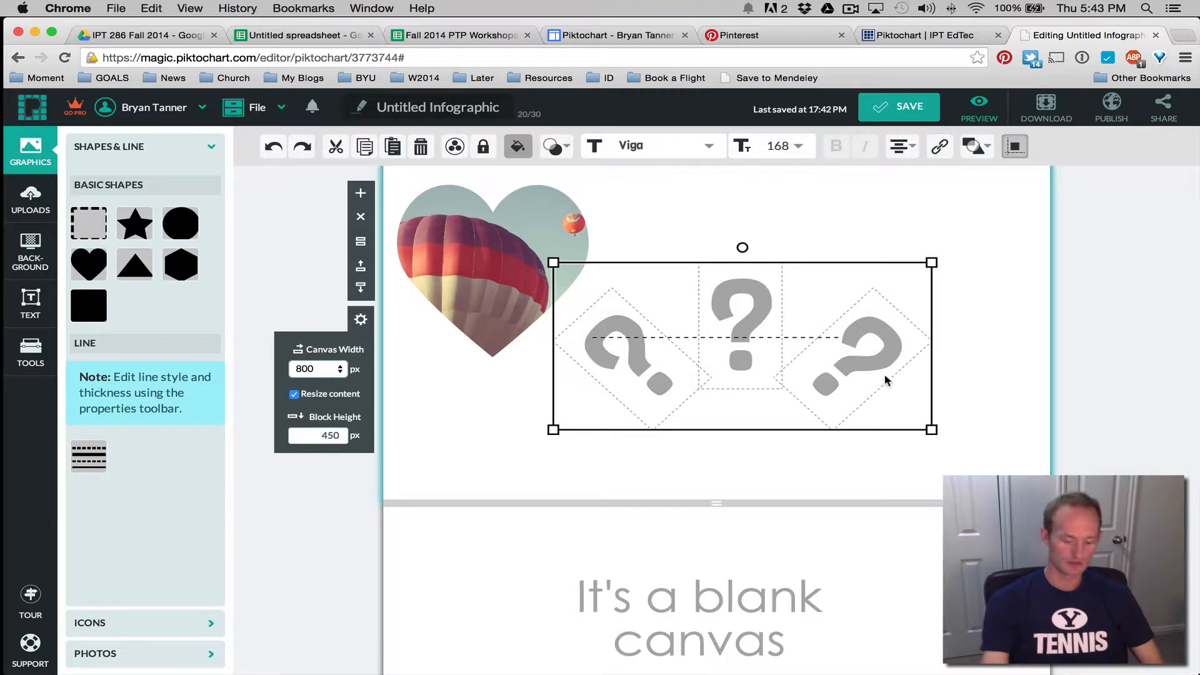
key(Delete)
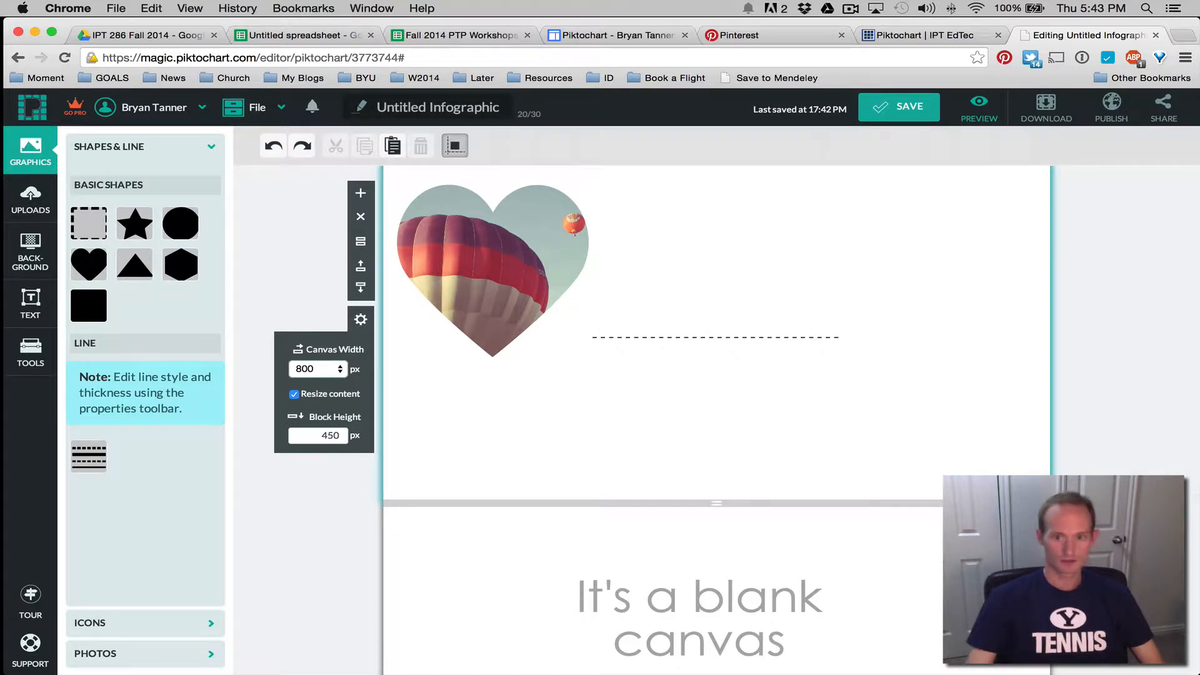
Lengthen the dashed line toward the right
click(683, 337)
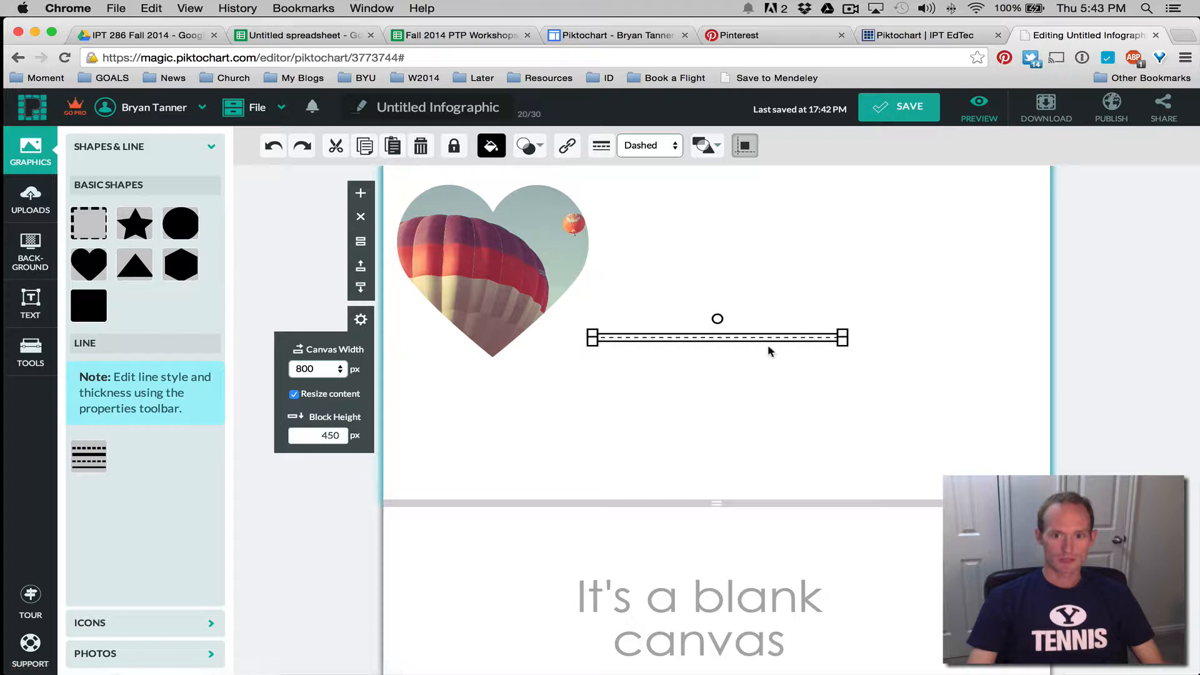
click(655, 150)
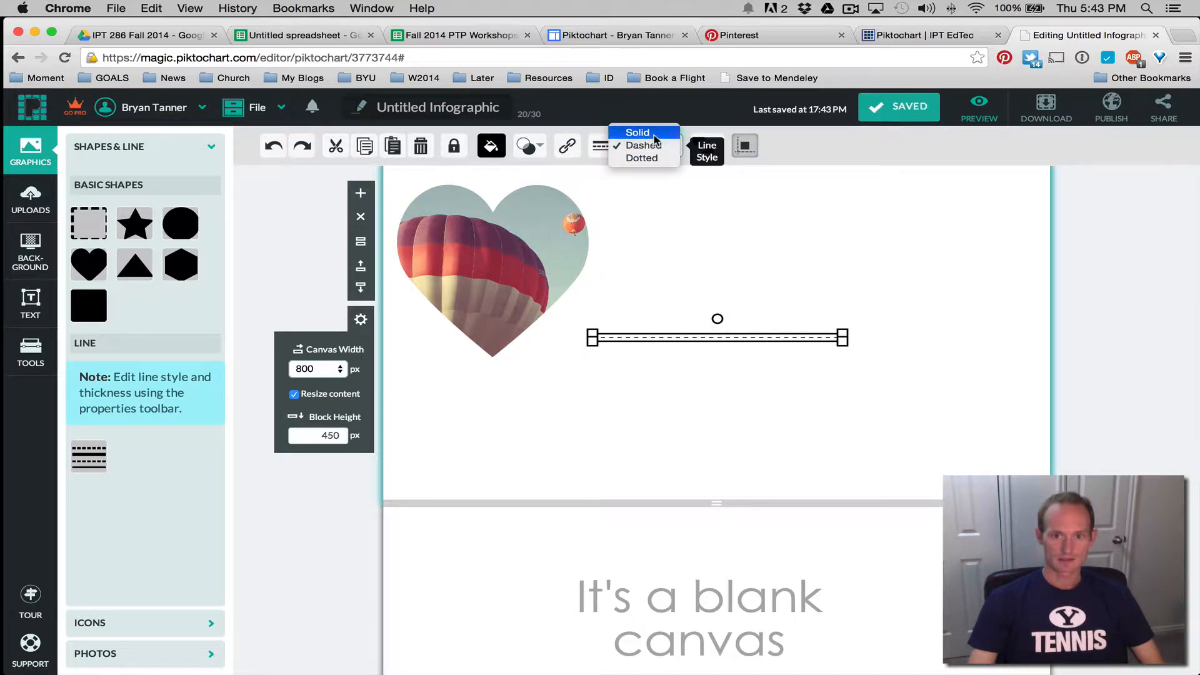
click(901, 314)
drag(842, 337, 990, 442)
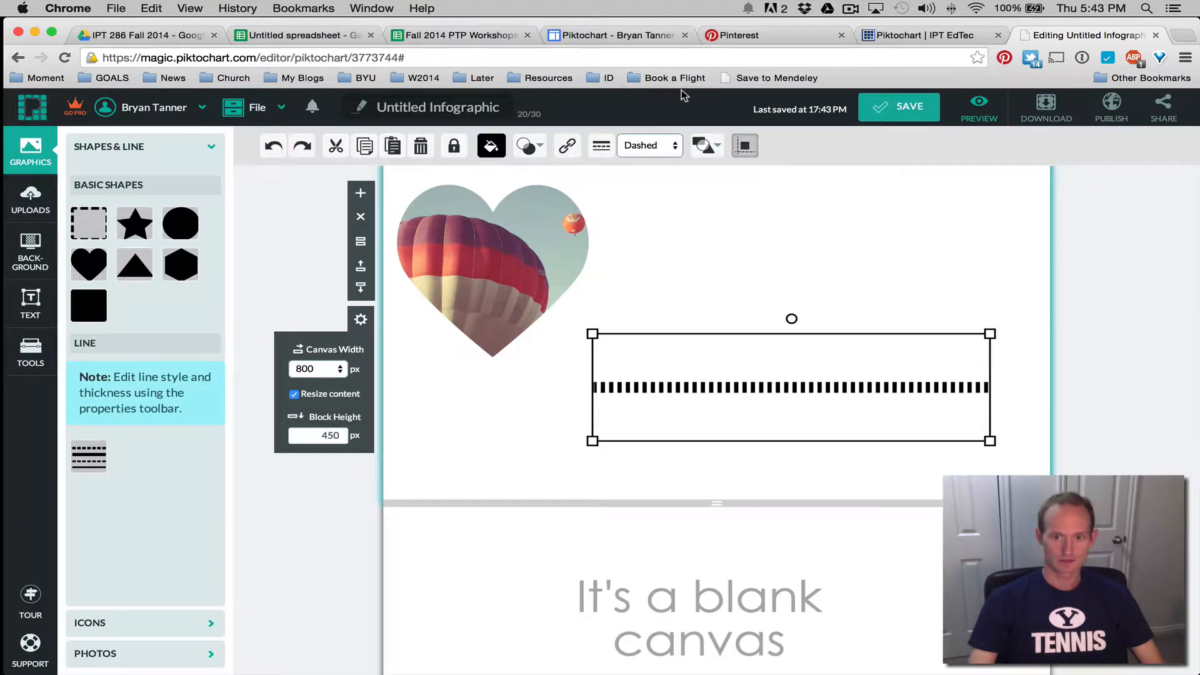
Make the line solid, shrink its box height, and move it to the block's top
click(672, 146)
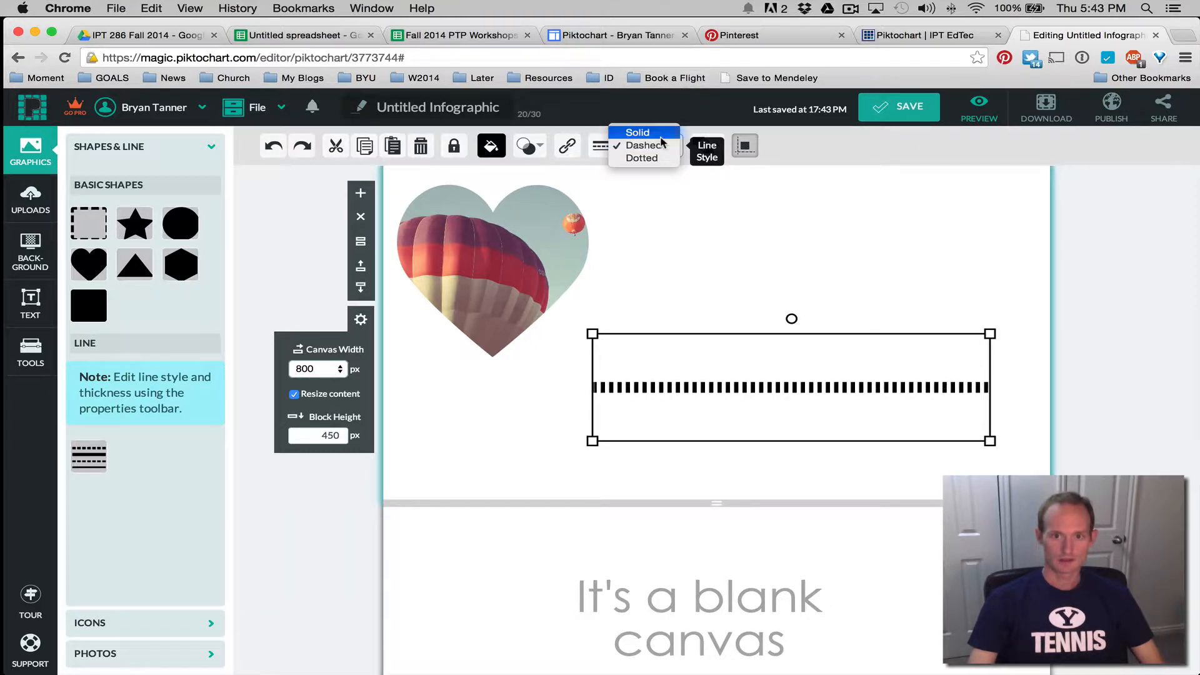
click(638, 132)
click(642, 155)
click(646, 173)
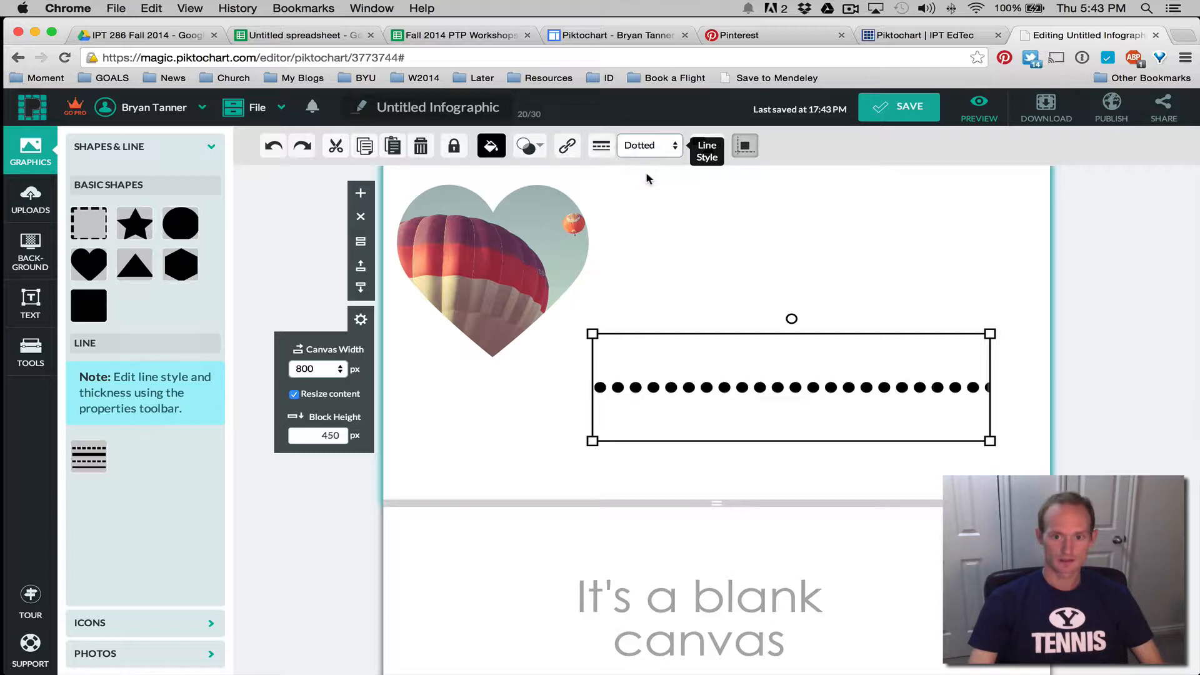
click(676, 150)
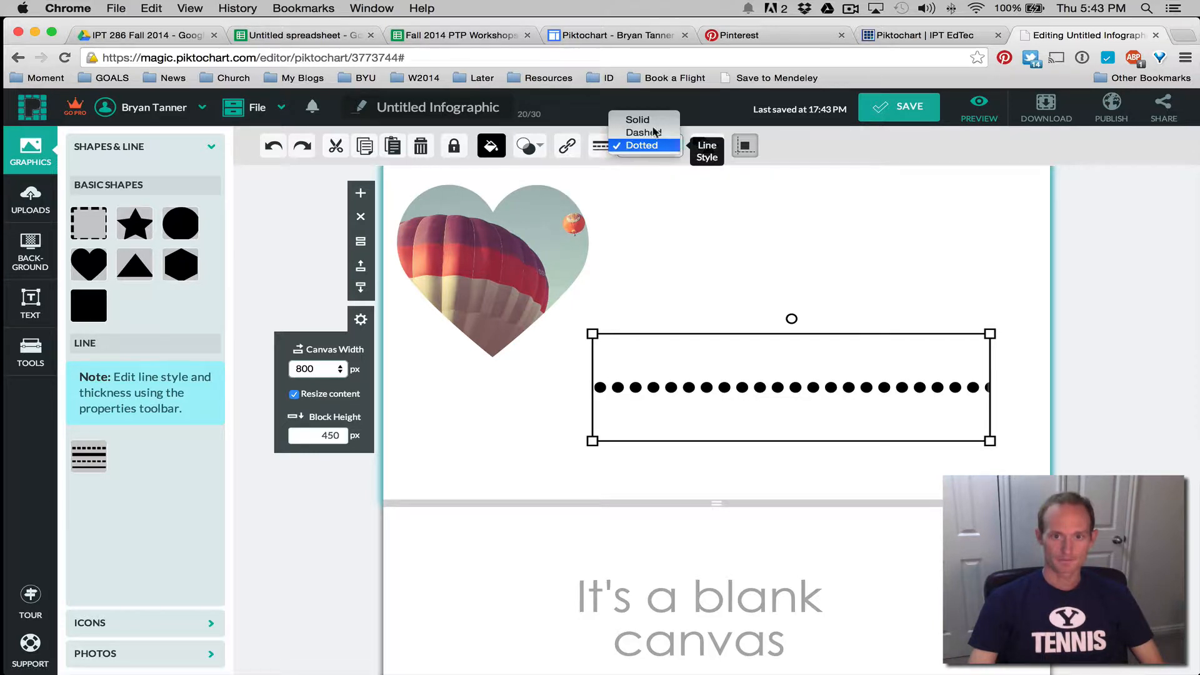
click(641, 119)
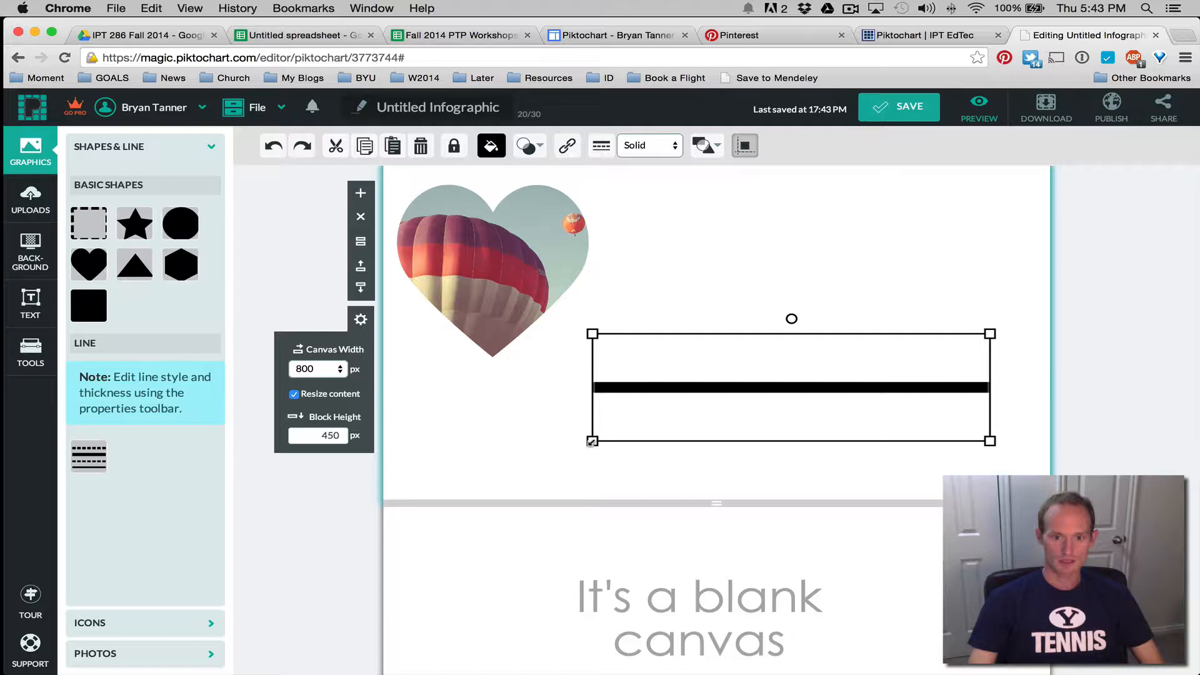
drag(593, 442, 587, 355)
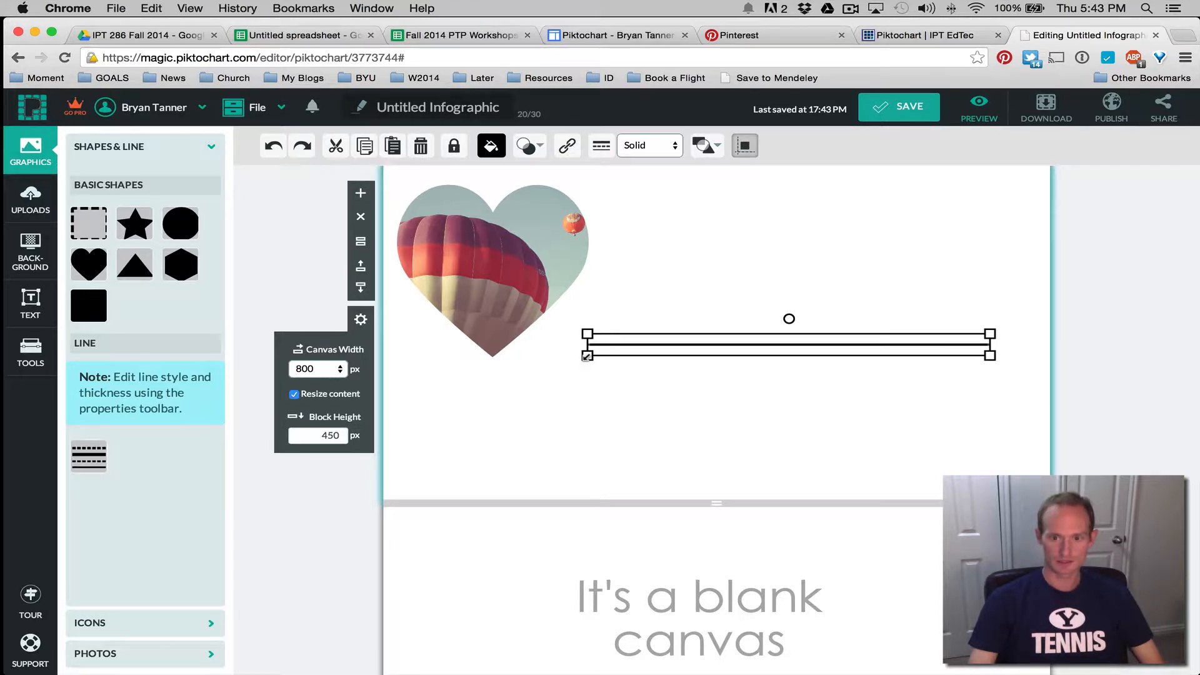
drag(786, 350, 702, 543)
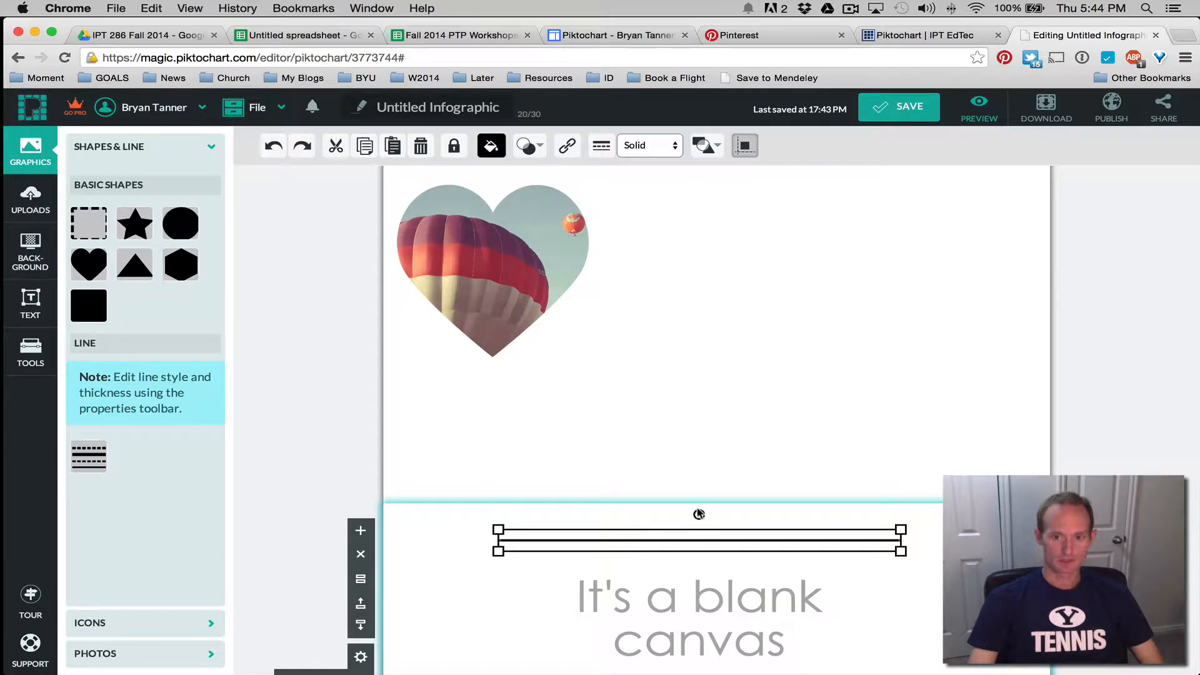
Place the solid line above the second block's title, then view the IPT EdTec rubric
mouse_move(698, 514)
mouse_down()
mouse_move(728, 518)
mouse_move(668, 511)
mouse_move(733, 512)
mouse_move(699, 510)
mouse_up()
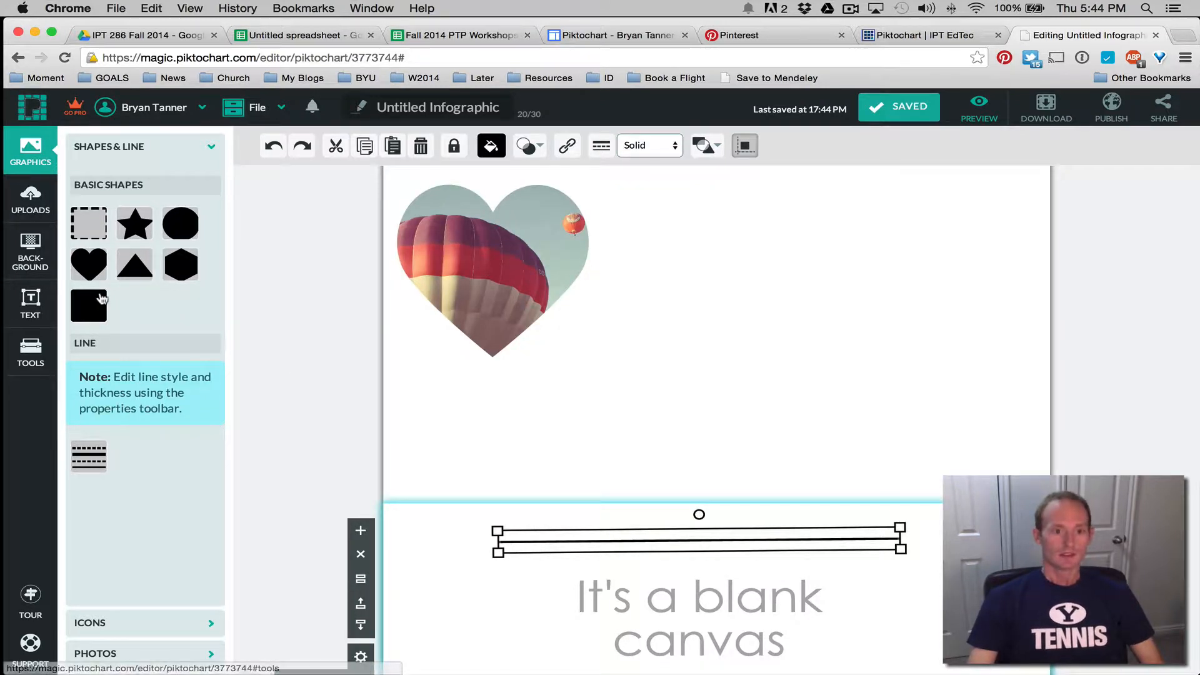
click(130, 147)
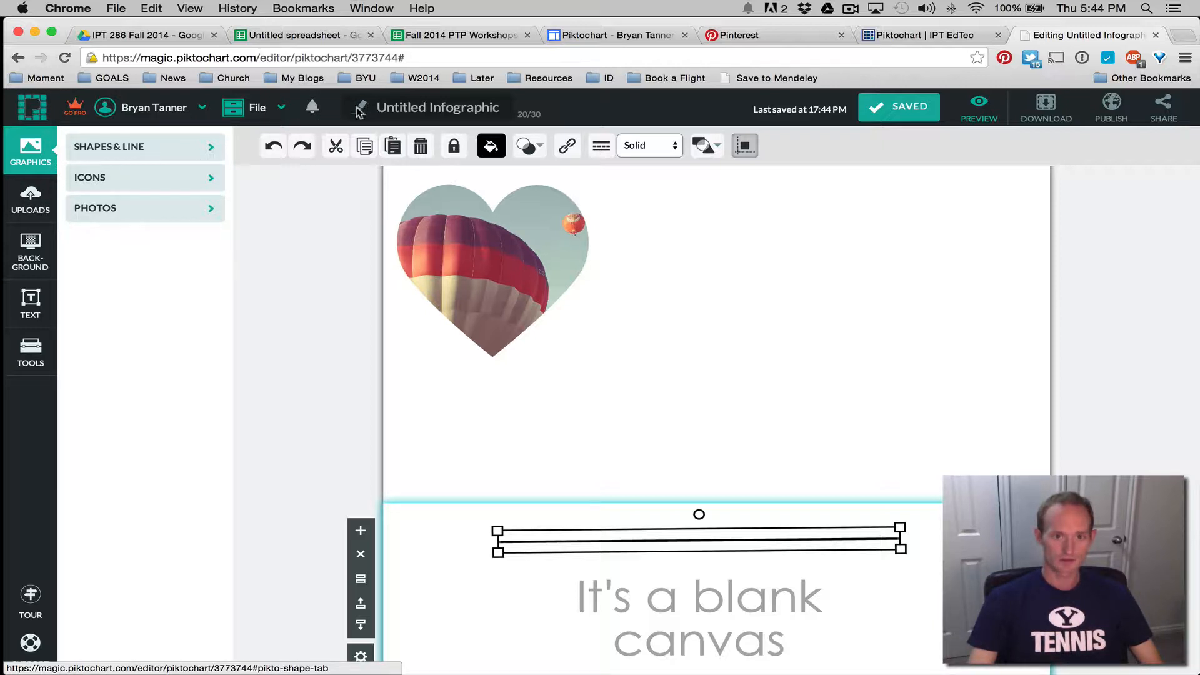
click(919, 36)
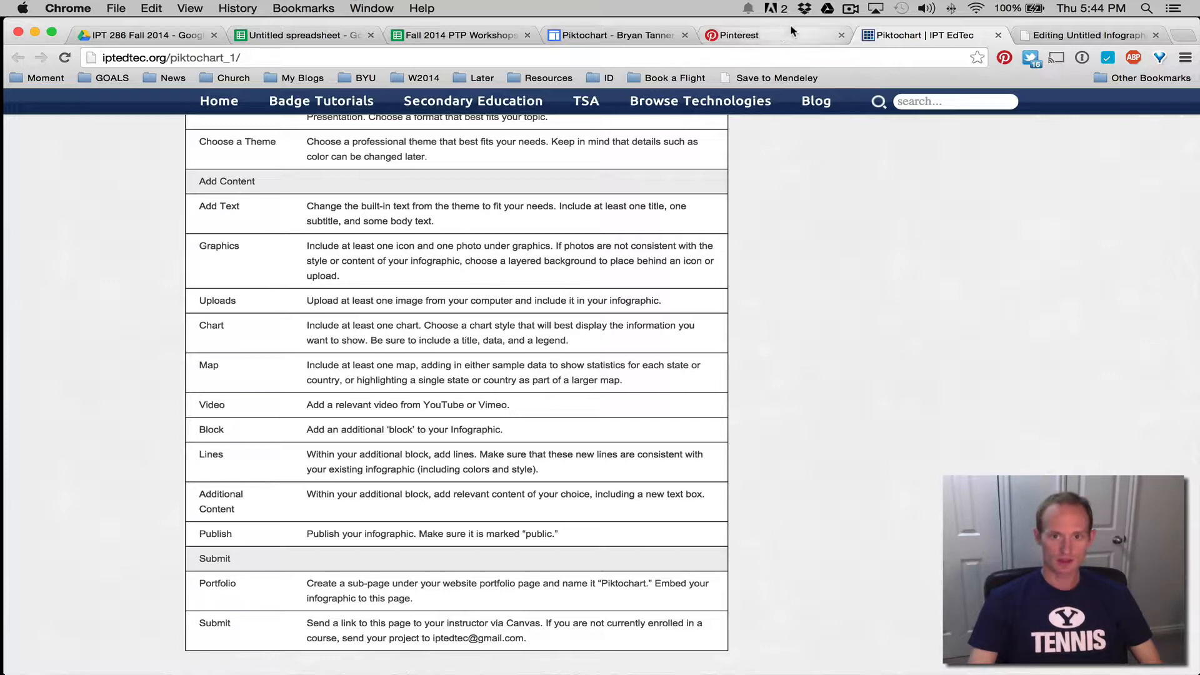
Back in the editor, add a Subtitle 2 text box to the second block
click(1069, 39)
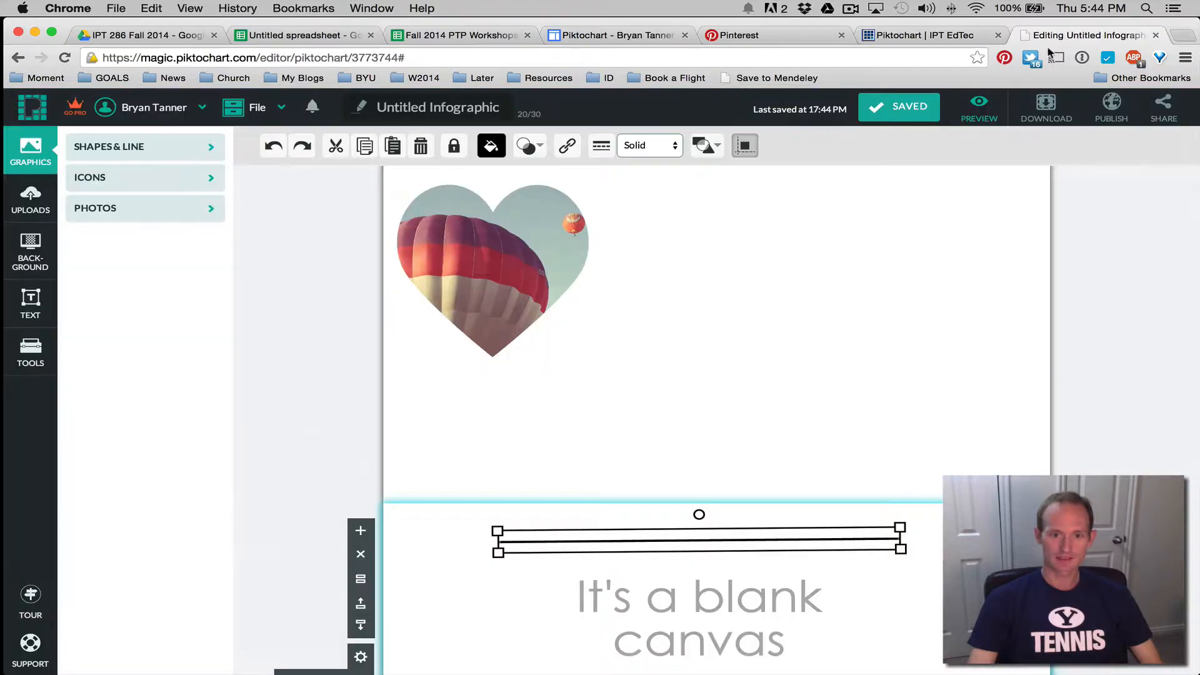
click(30, 303)
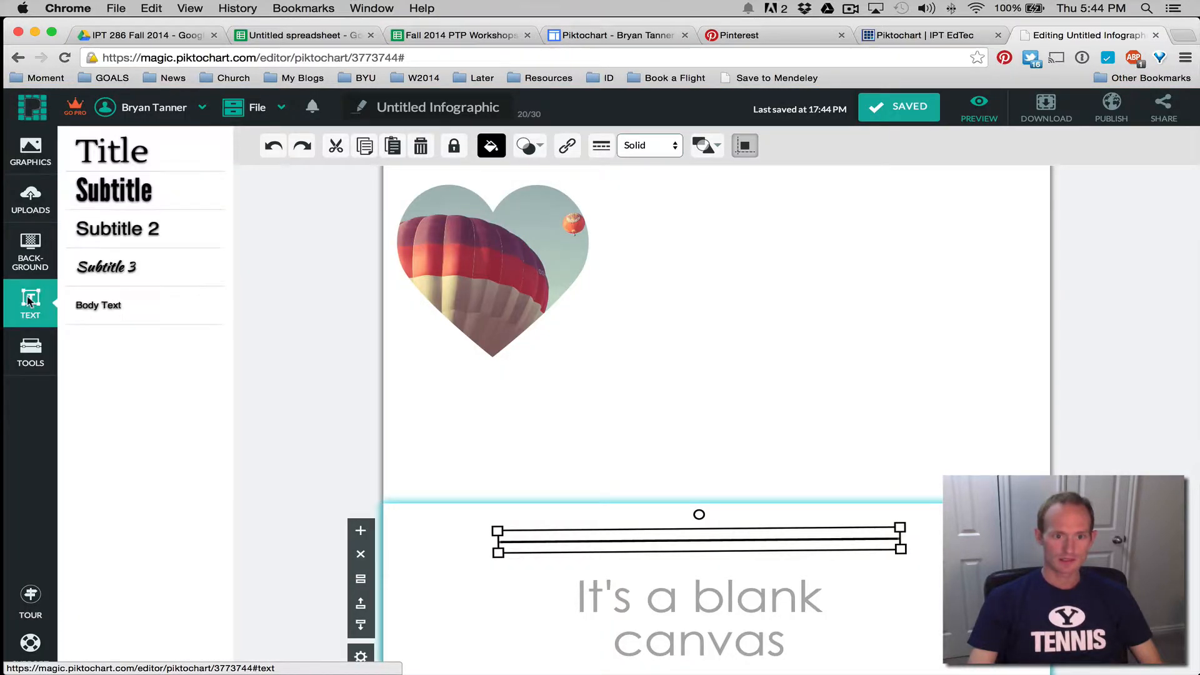
click(128, 234)
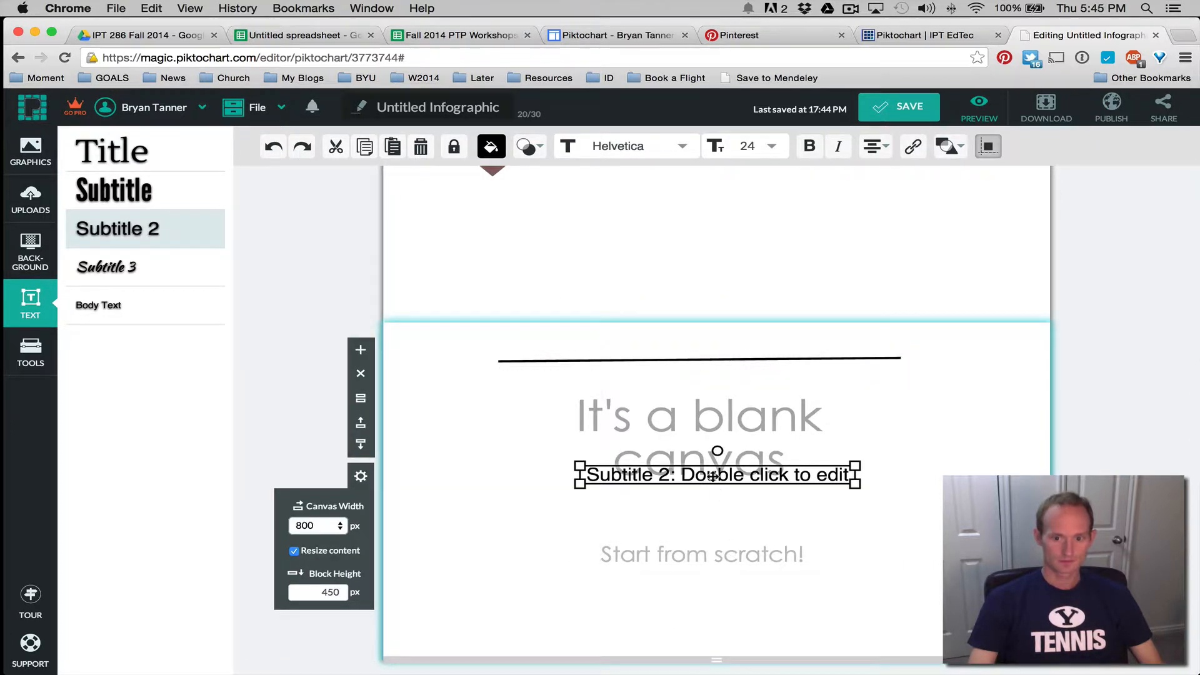
Move the subtitle below the title and retitle the block 'This is a title!'
drag(712, 476, 720, 517)
click(685, 422)
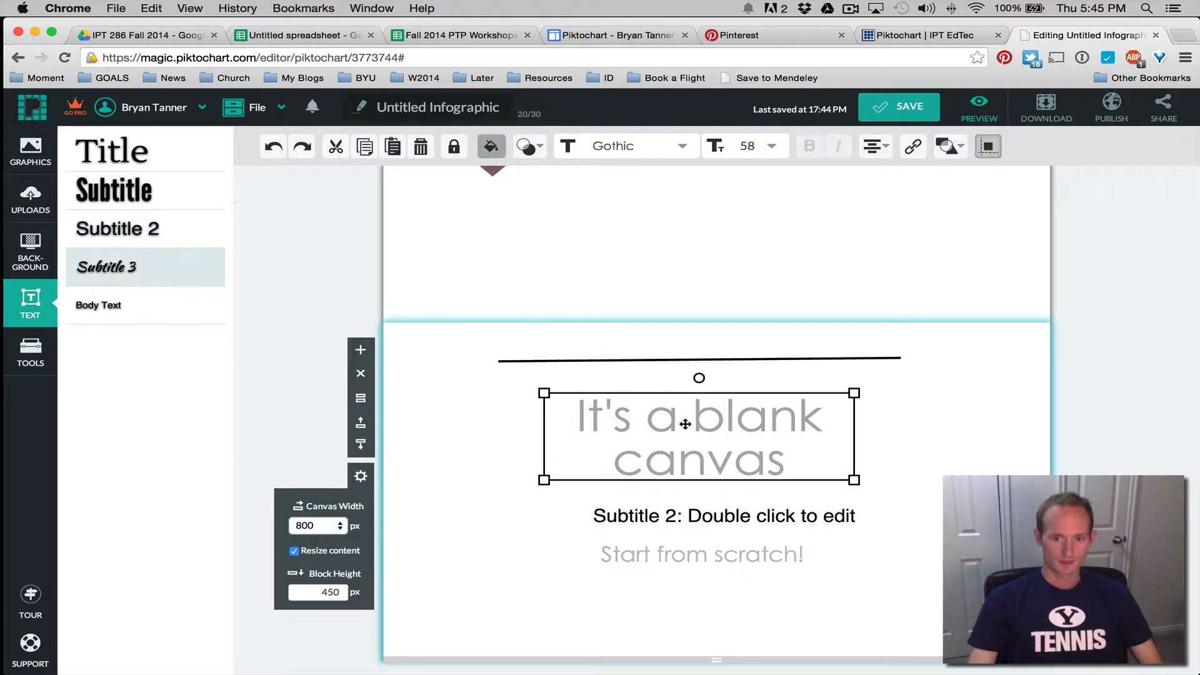
double_click(686, 423)
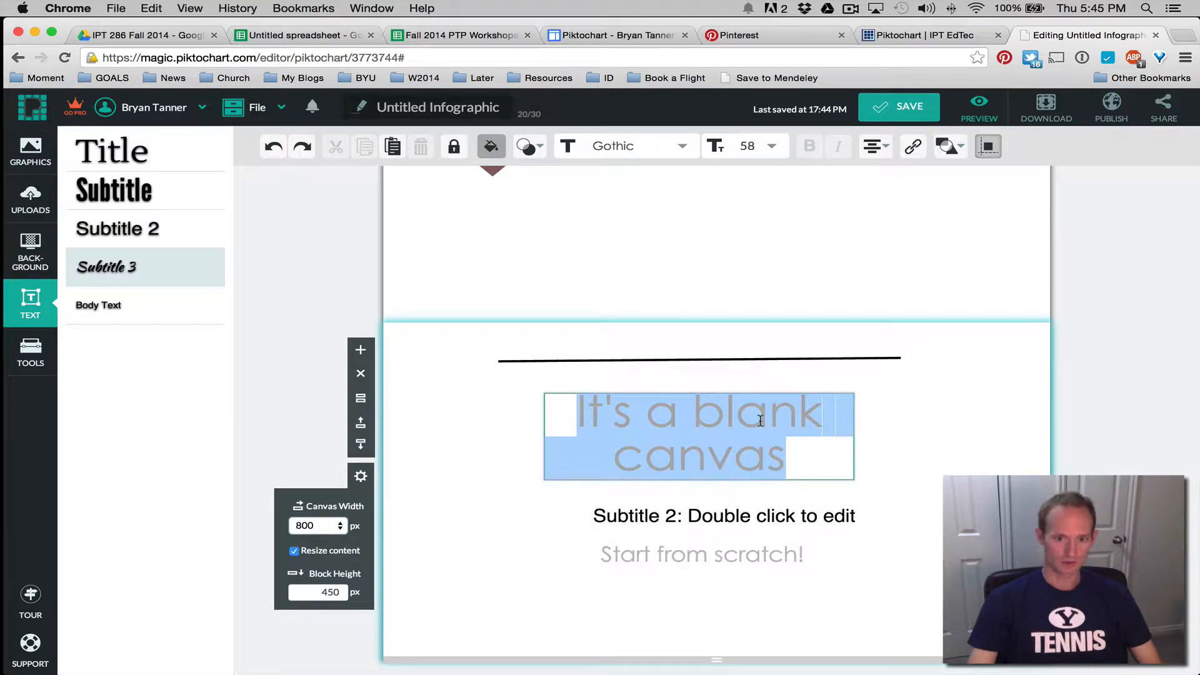
text(T)
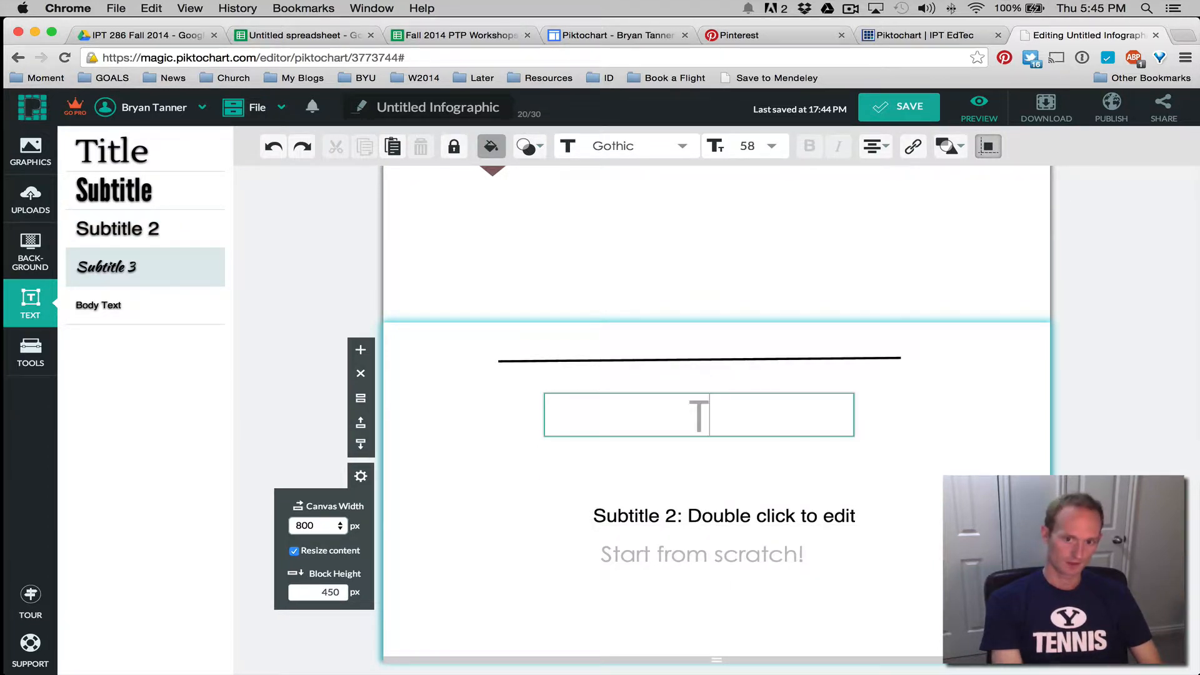
text(his is a title!)
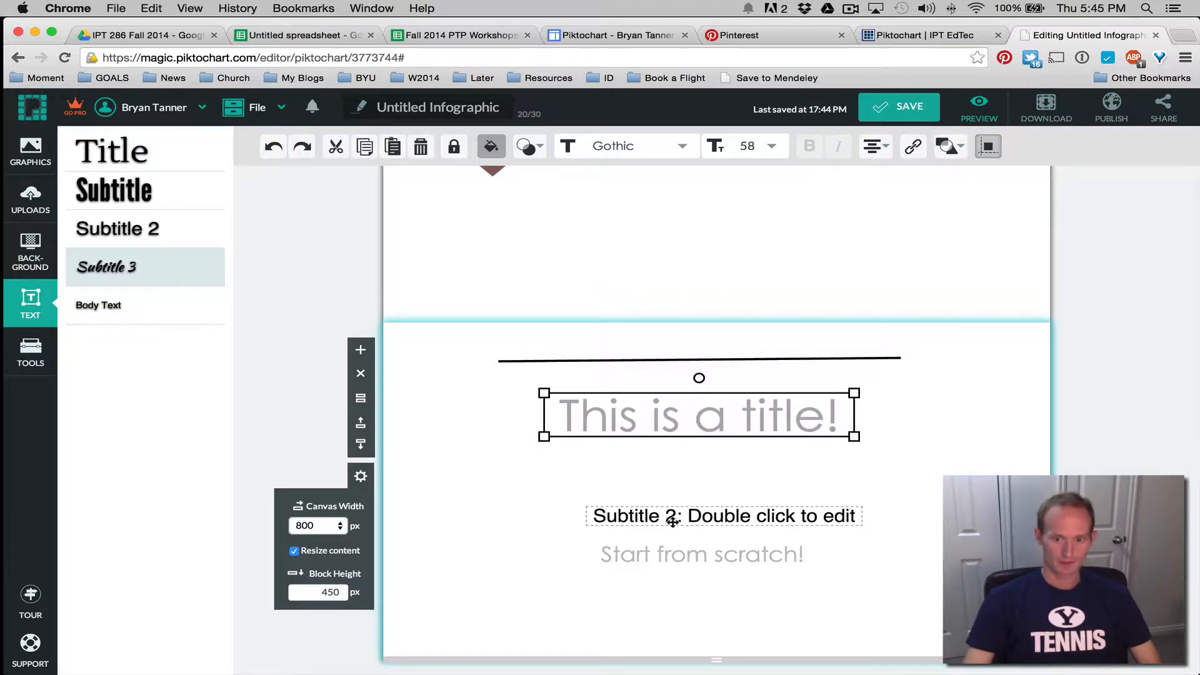
Set the subtitle text to size 30 and align it left
double_click(694, 516)
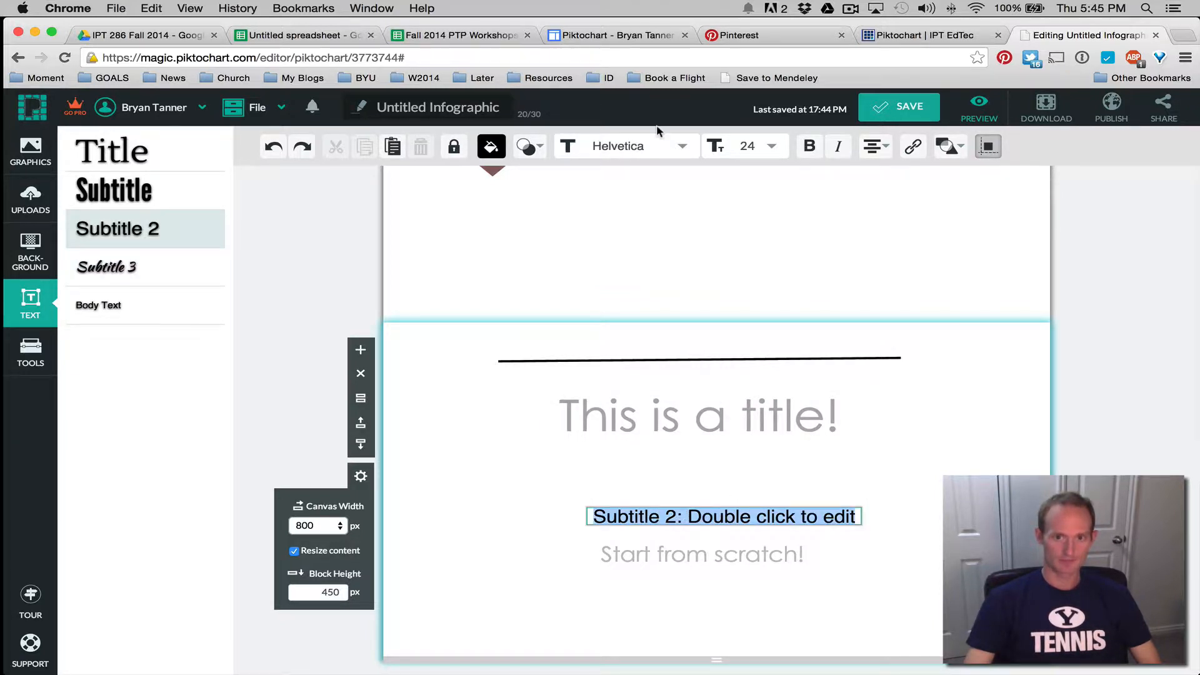
click(686, 148)
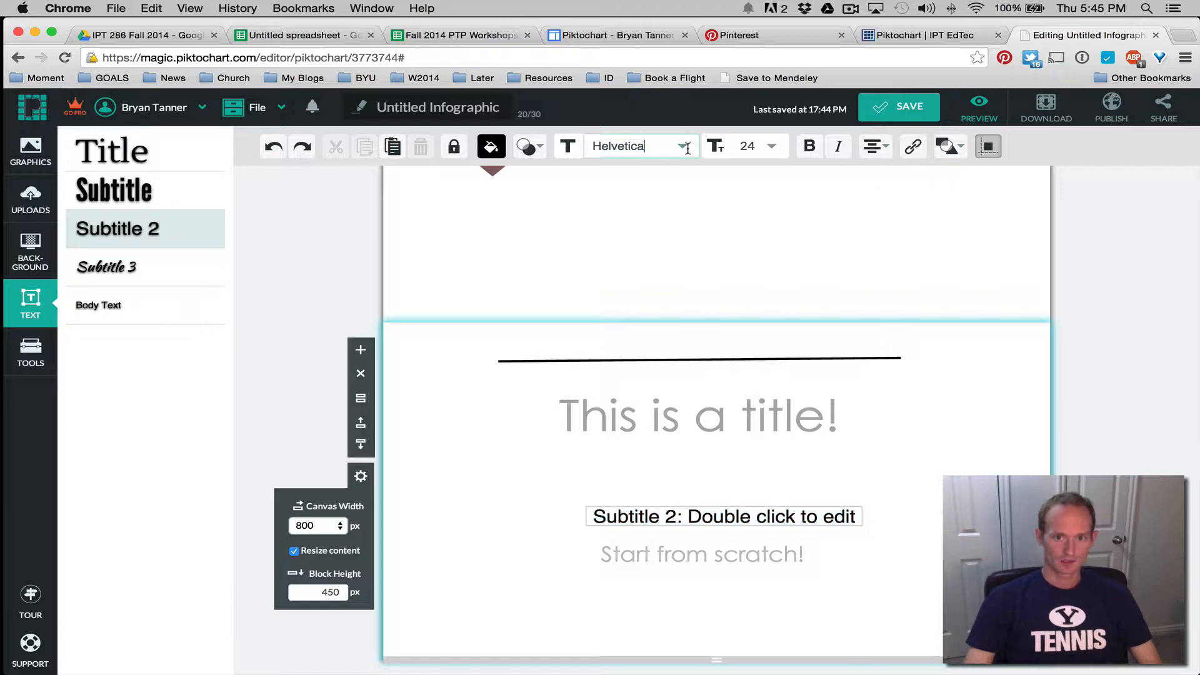
click(774, 146)
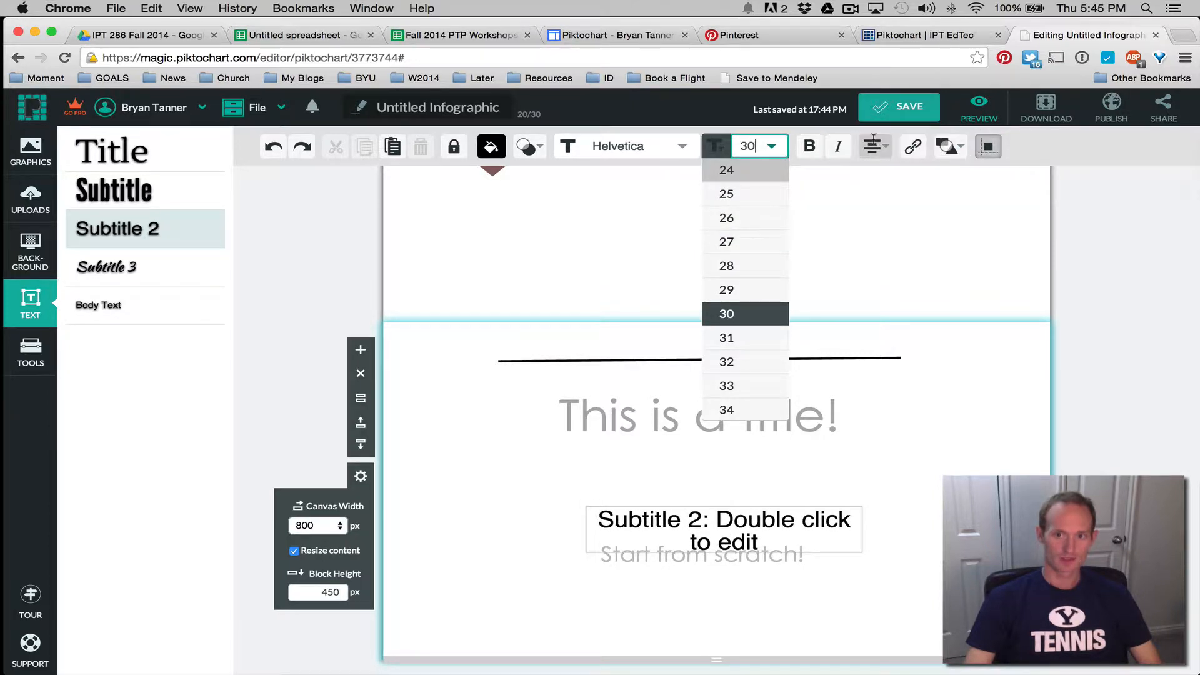
mouse_move(873, 150)
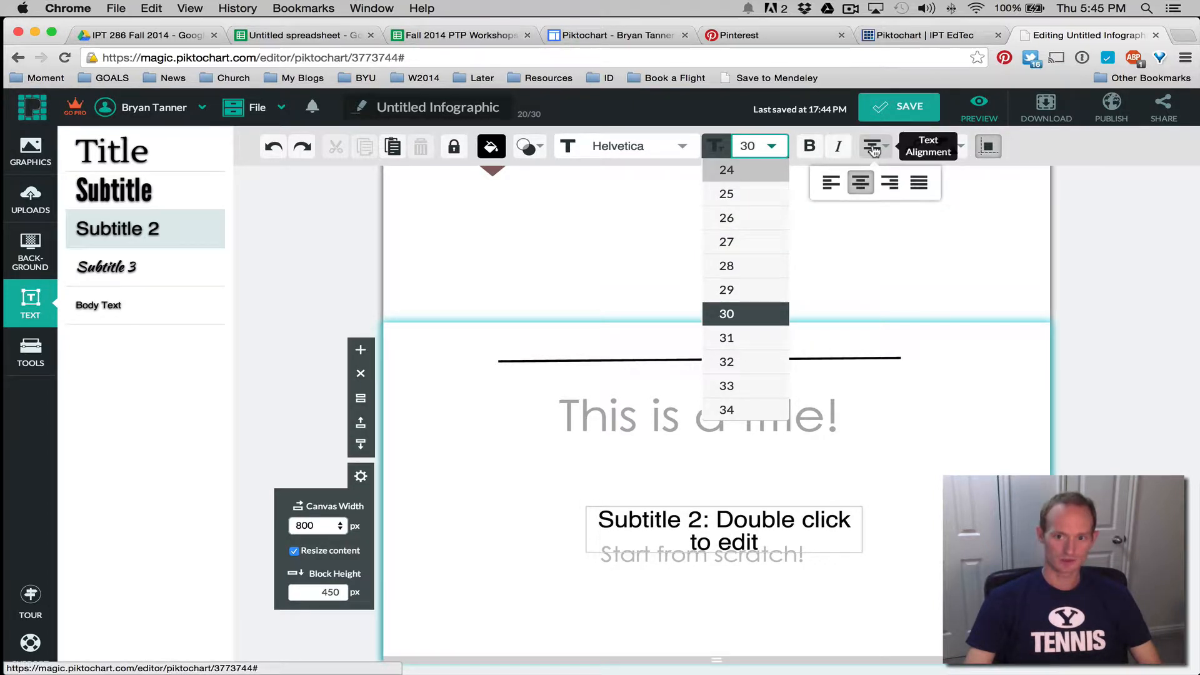
click(831, 182)
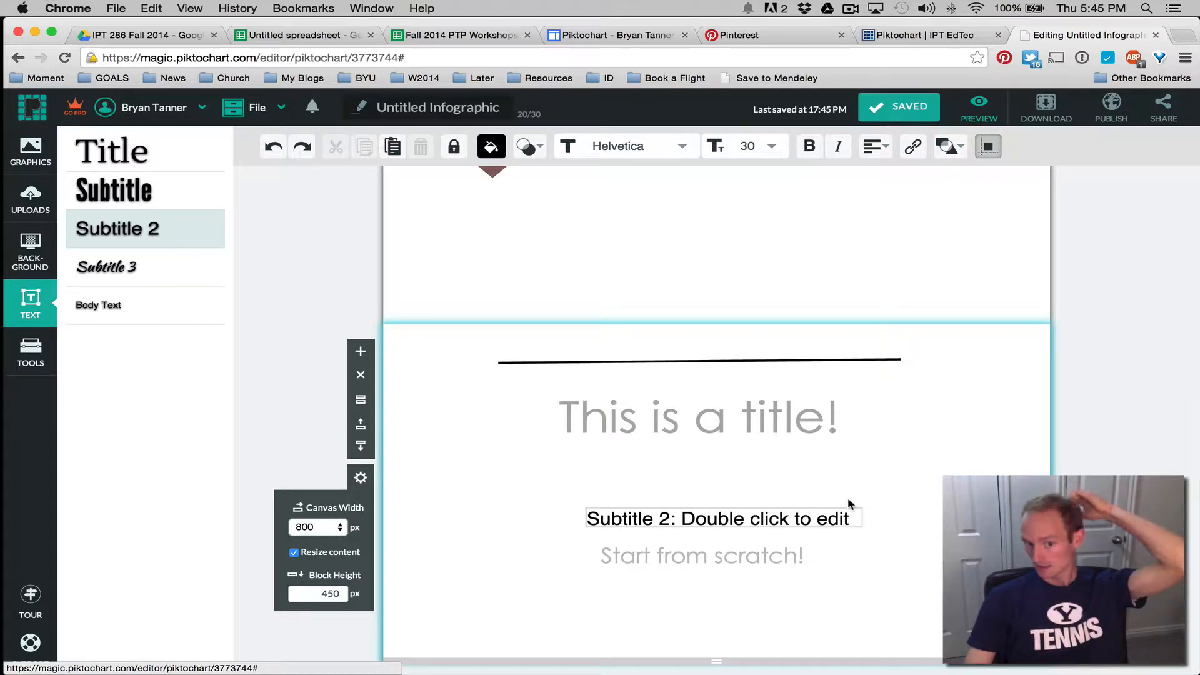
scroll(848, 503, up, 1)
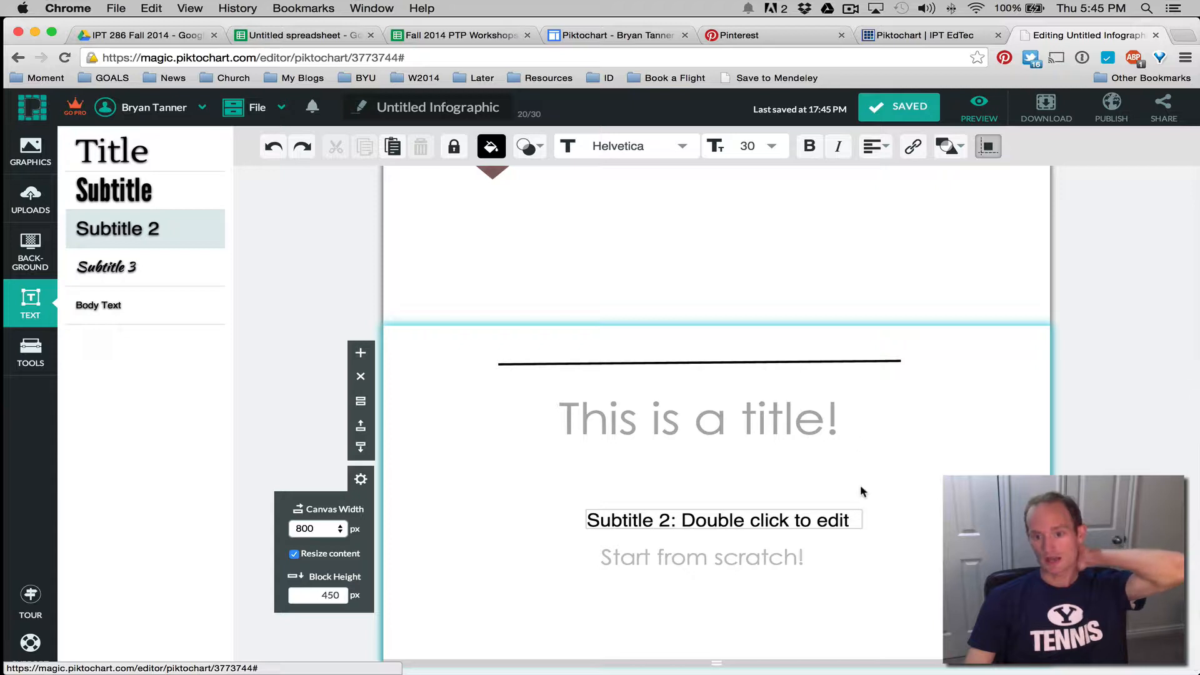
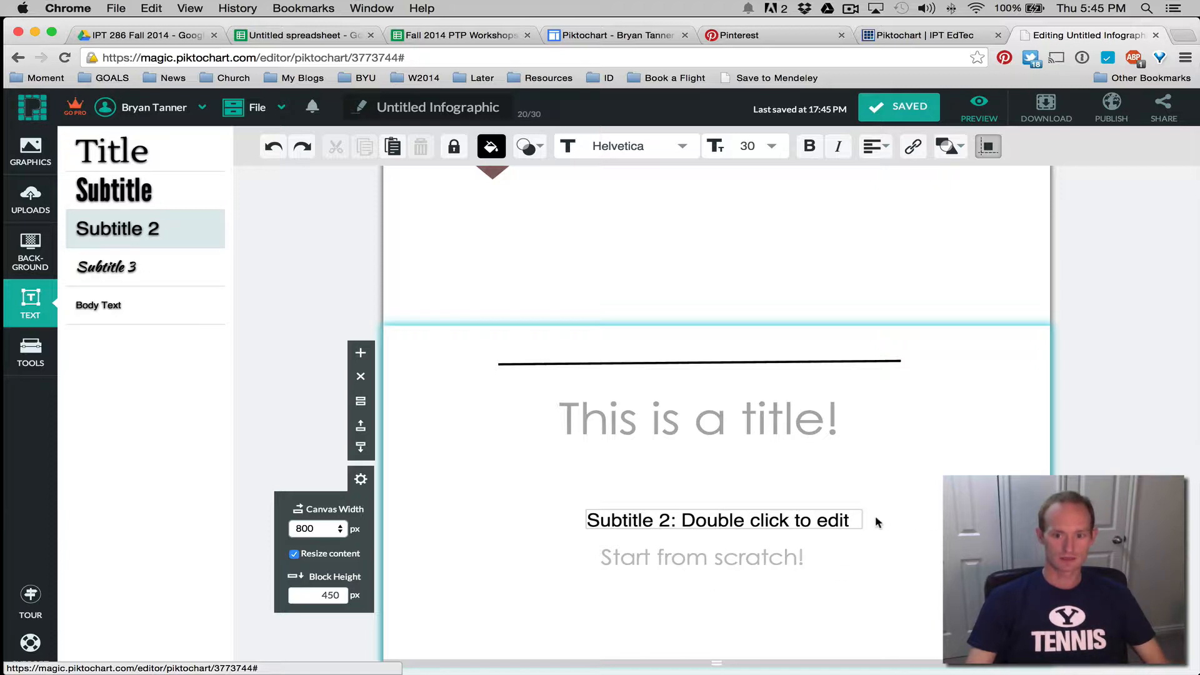
Deselect the subtitle and bring up the 'Piktochart | IPT EdTec' assignment requirements page
click(901, 518)
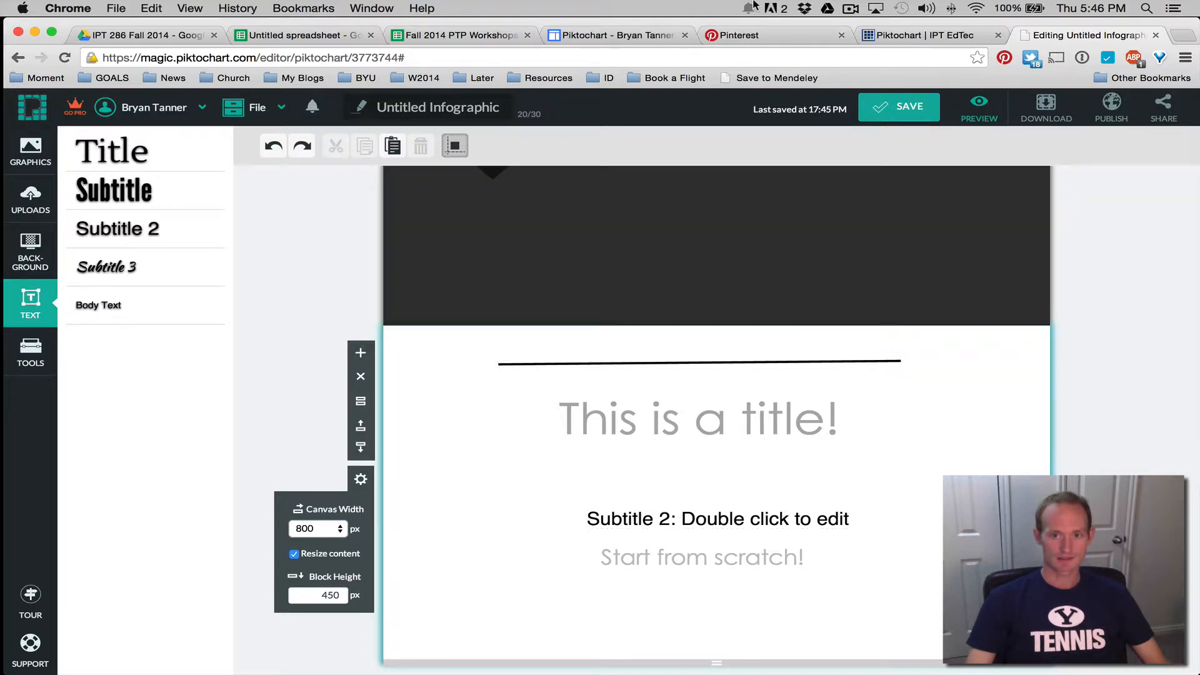
click(897, 41)
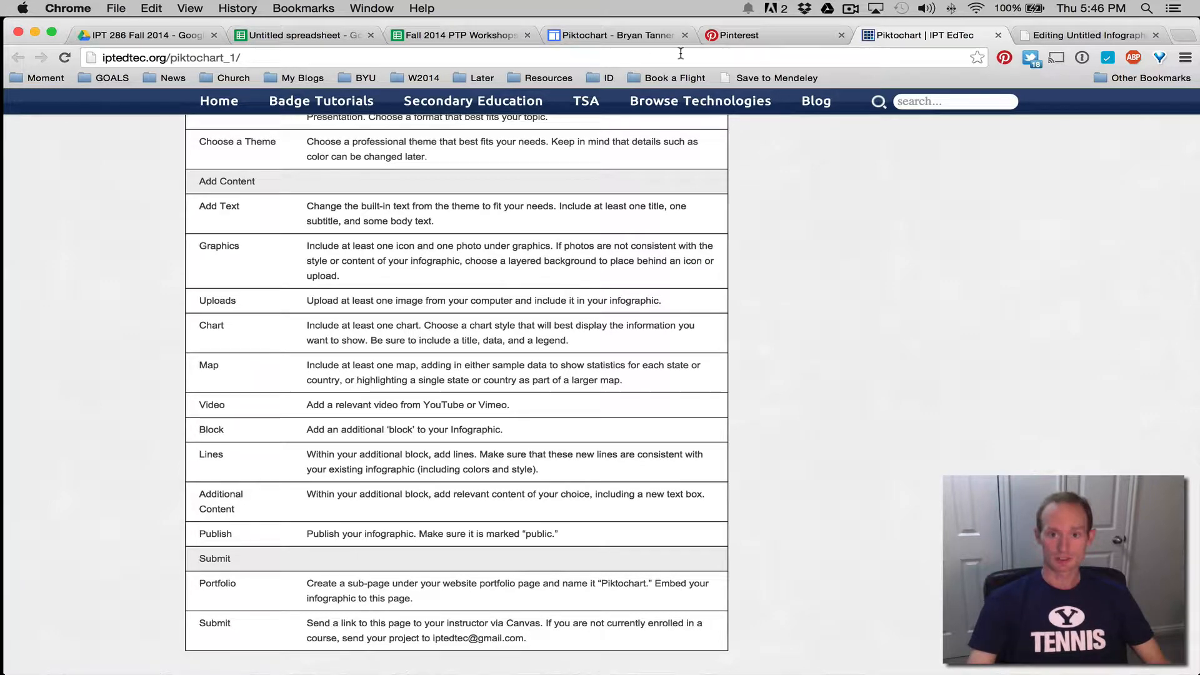
Scroll through the infographic embedded on the Google Sites portfolio page, then return to the editor
click(633, 39)
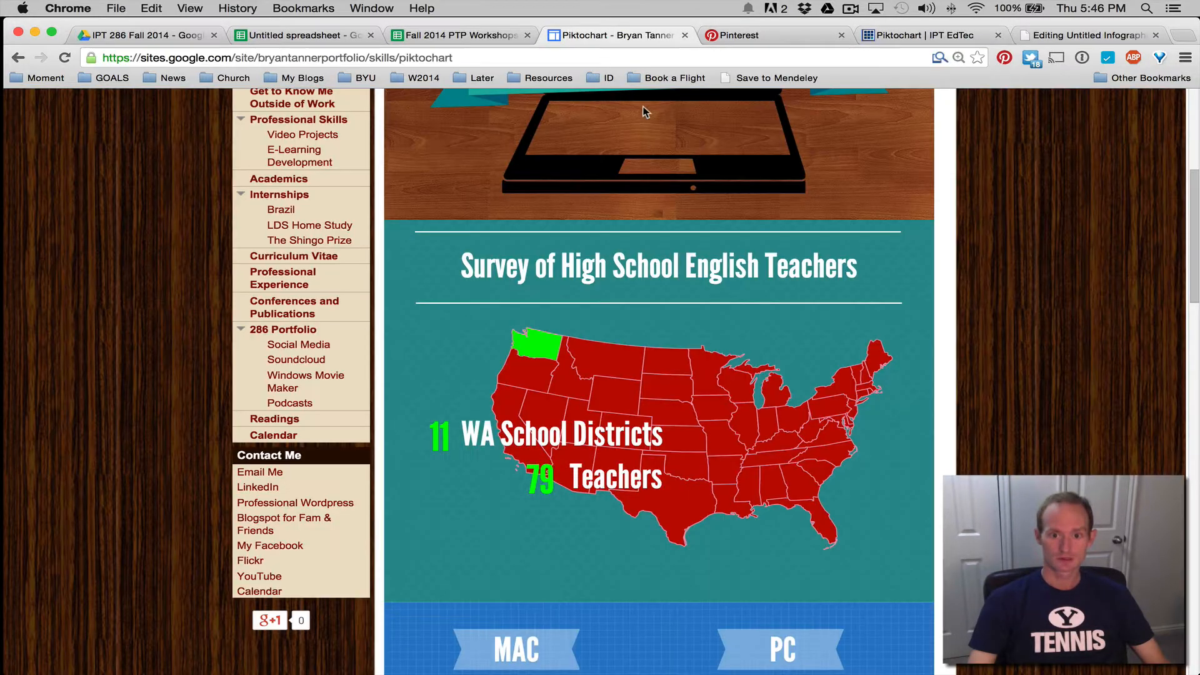
scroll(690, 324, down, 15)
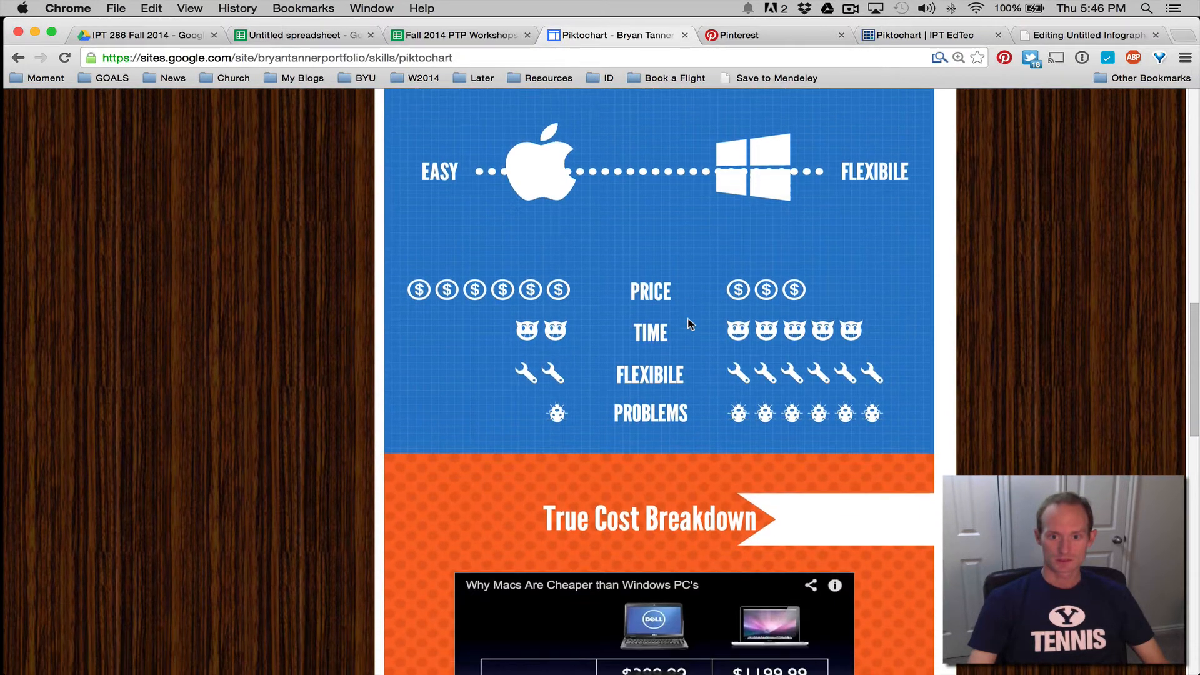
scroll(690, 324, down, 4)
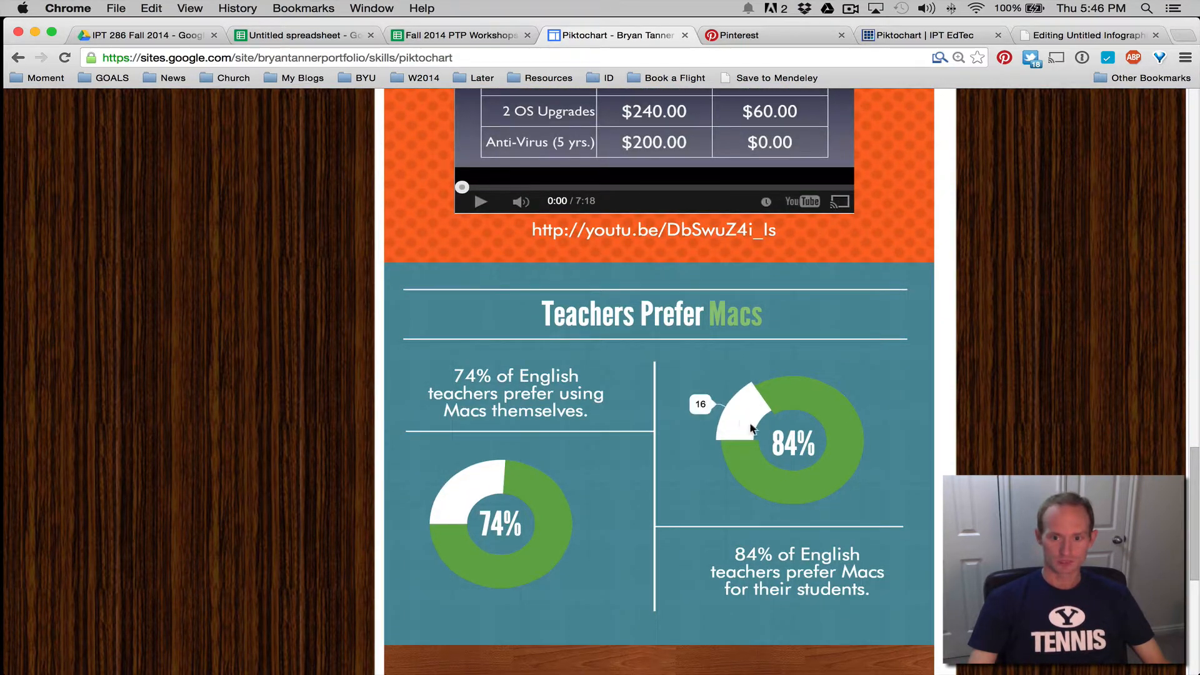
click(925, 35)
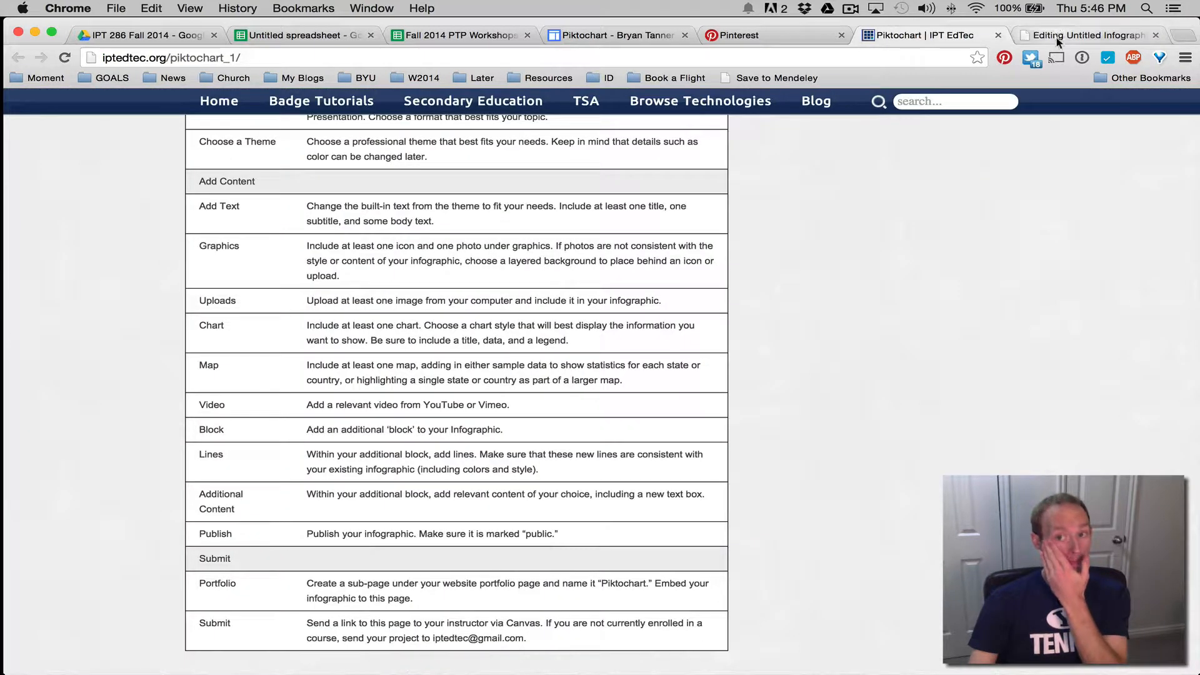
click(1075, 35)
scroll(475, 315, up, 10)
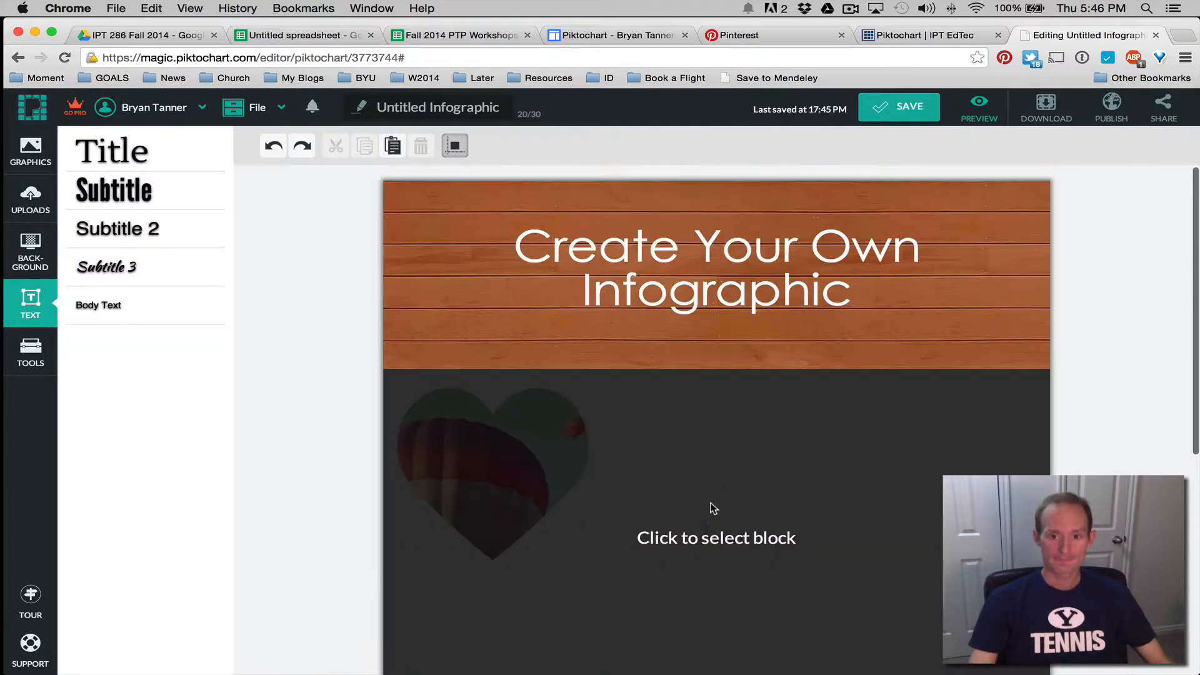
Create a new chart, previewing Triangle Bar and Horizontal Bar before settling on Line
scroll(706, 478, down, 1)
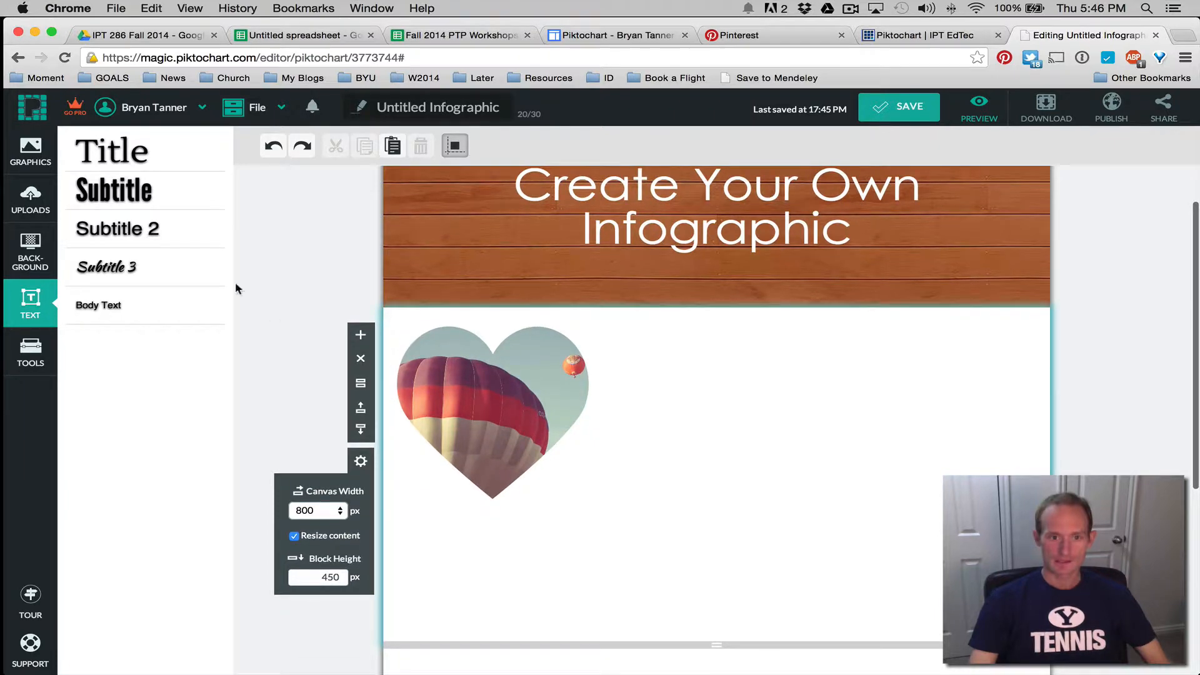
click(34, 356)
click(113, 166)
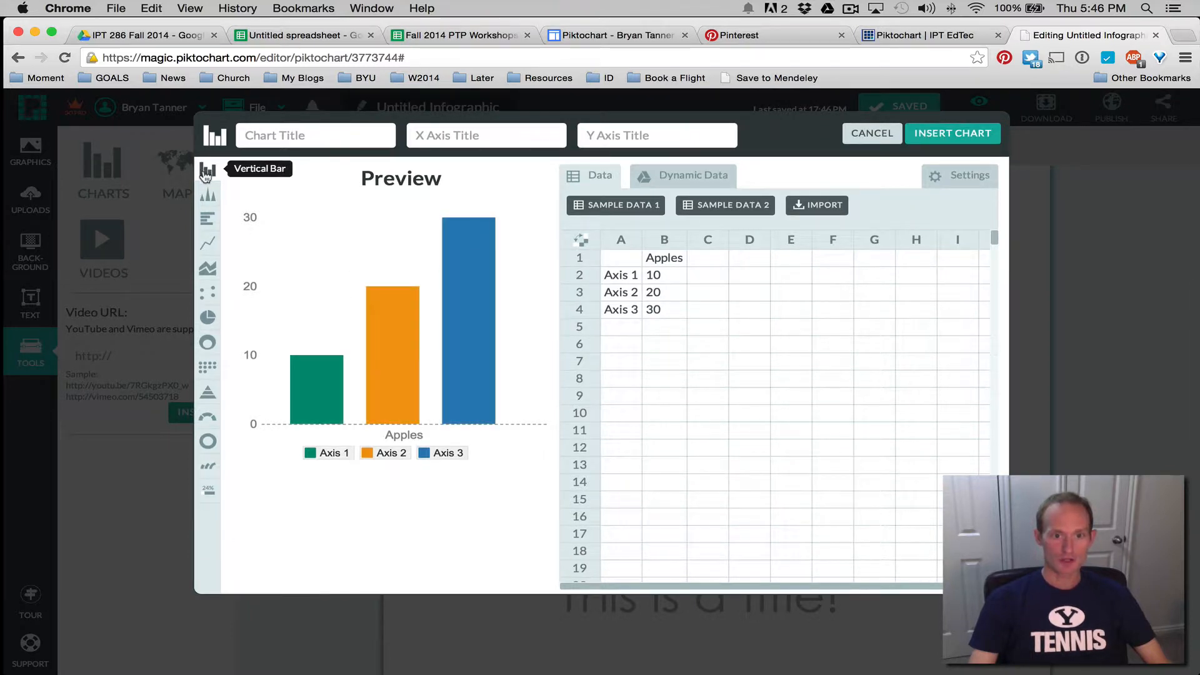
click(208, 195)
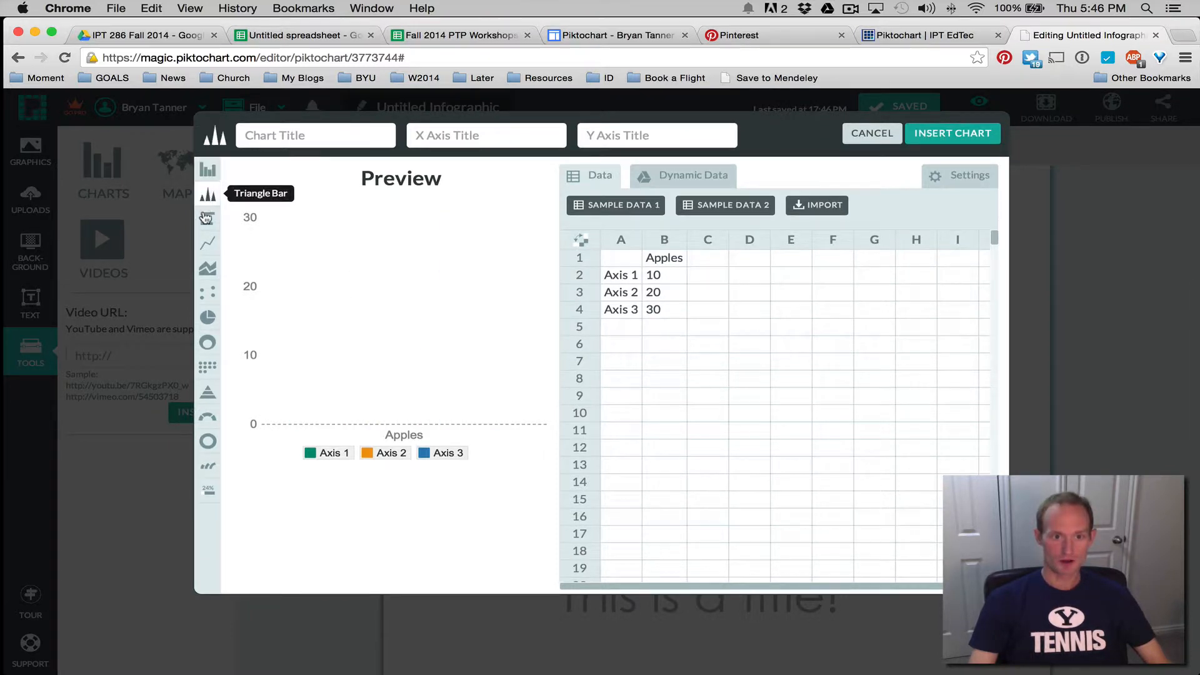
click(208, 221)
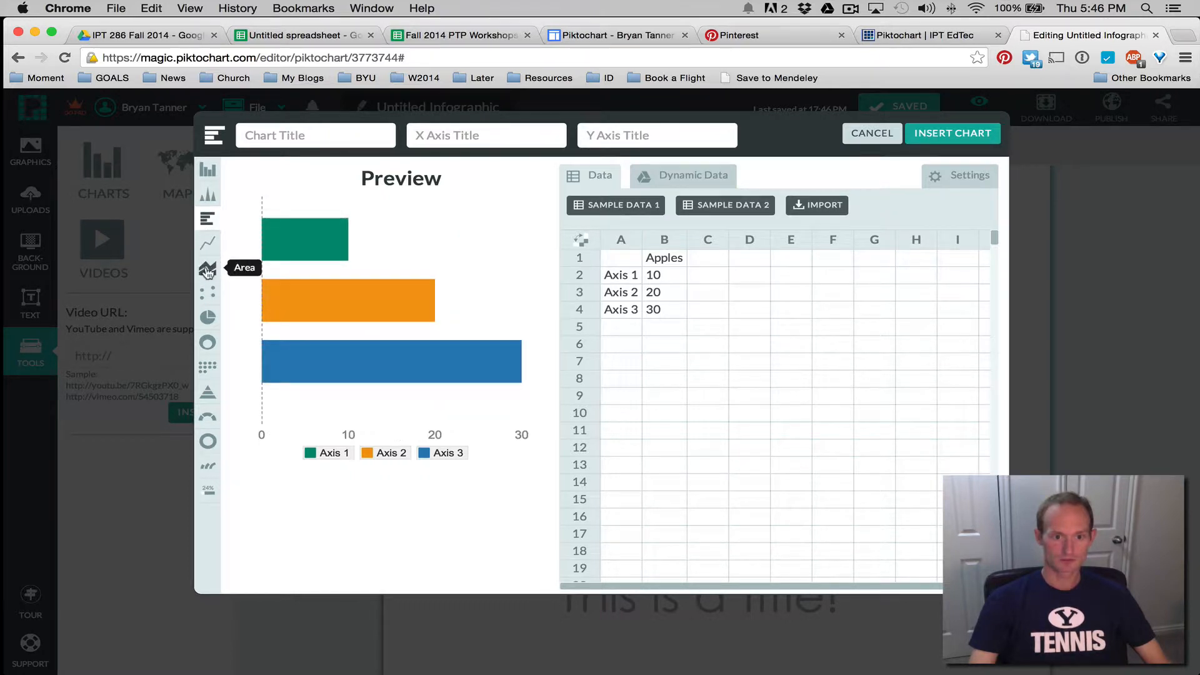
click(210, 247)
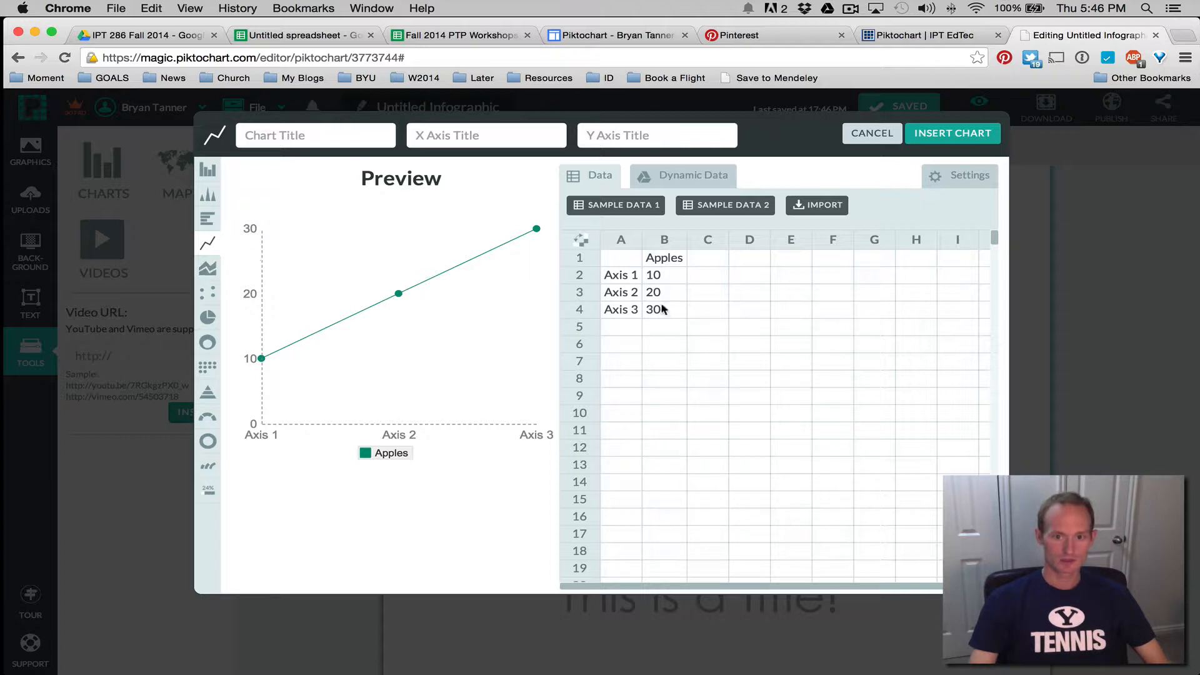
scroll(607, 288, down, 3)
scroll(628, 278, up, 3)
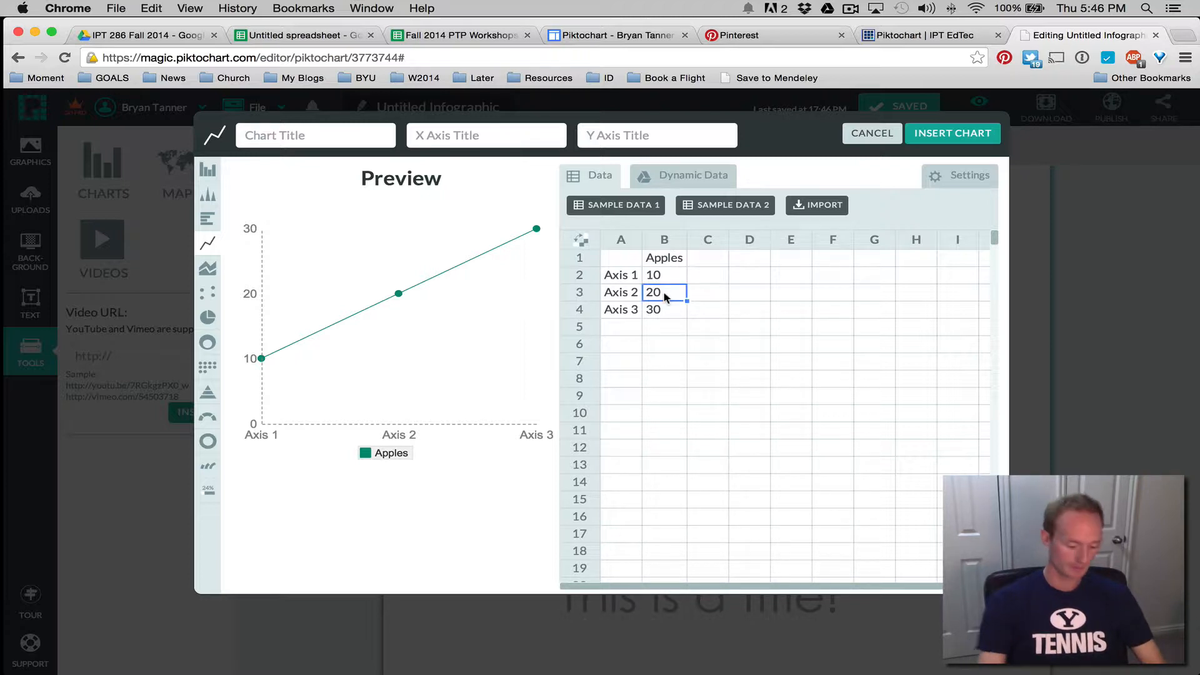
Enter the chart values 30, 20 and 50 below the first row's 10
text(30)
click(662, 311)
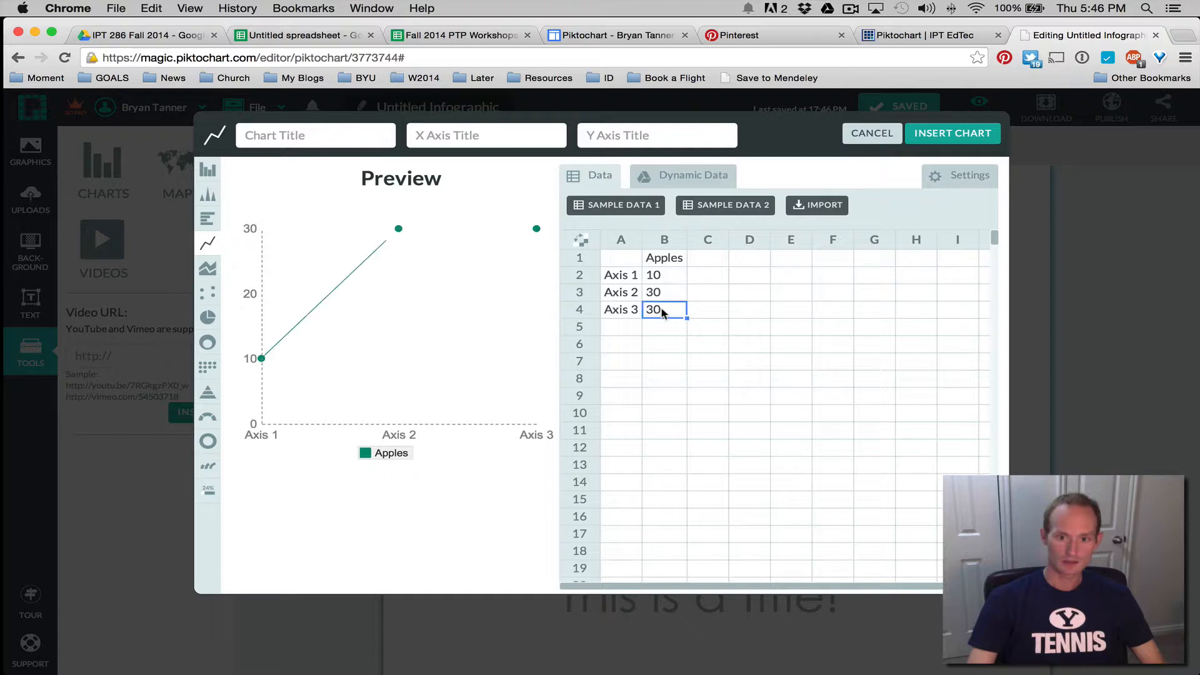
text(20)
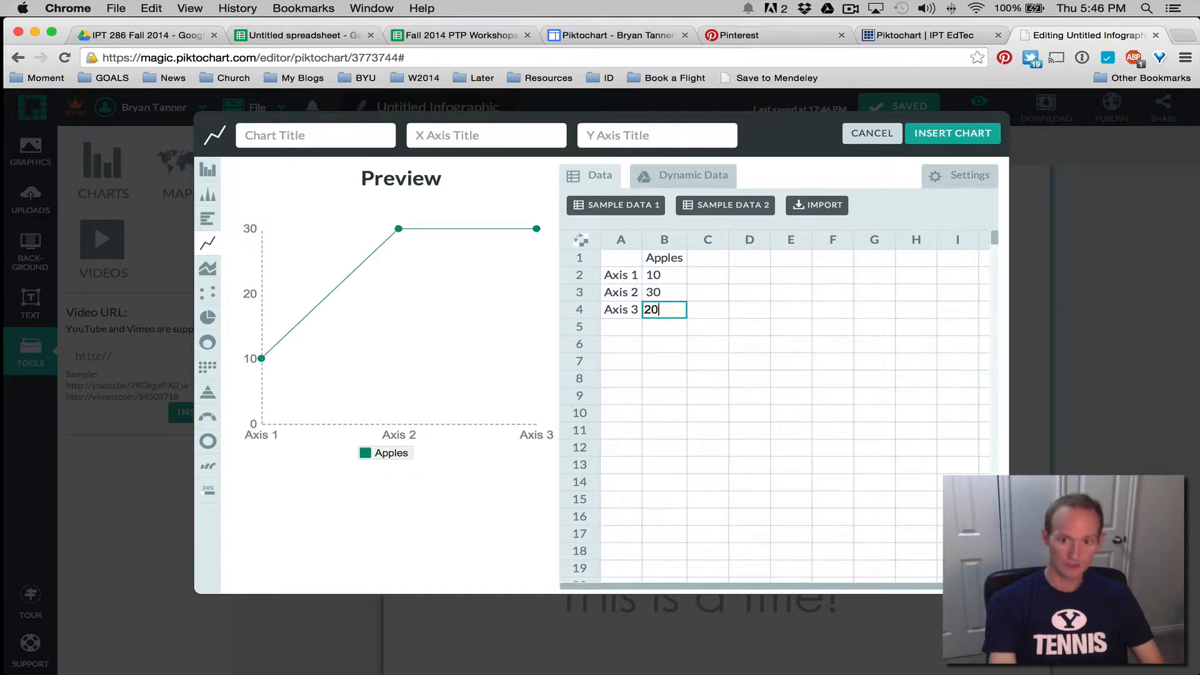
key(Return)
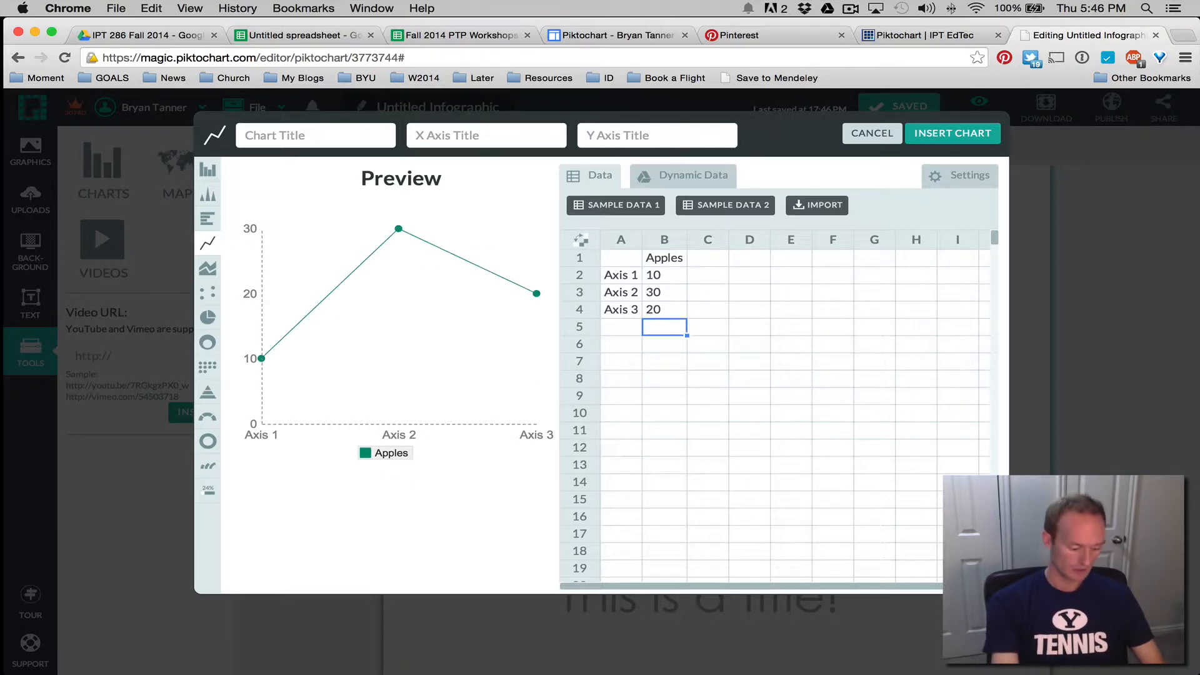
text(50)
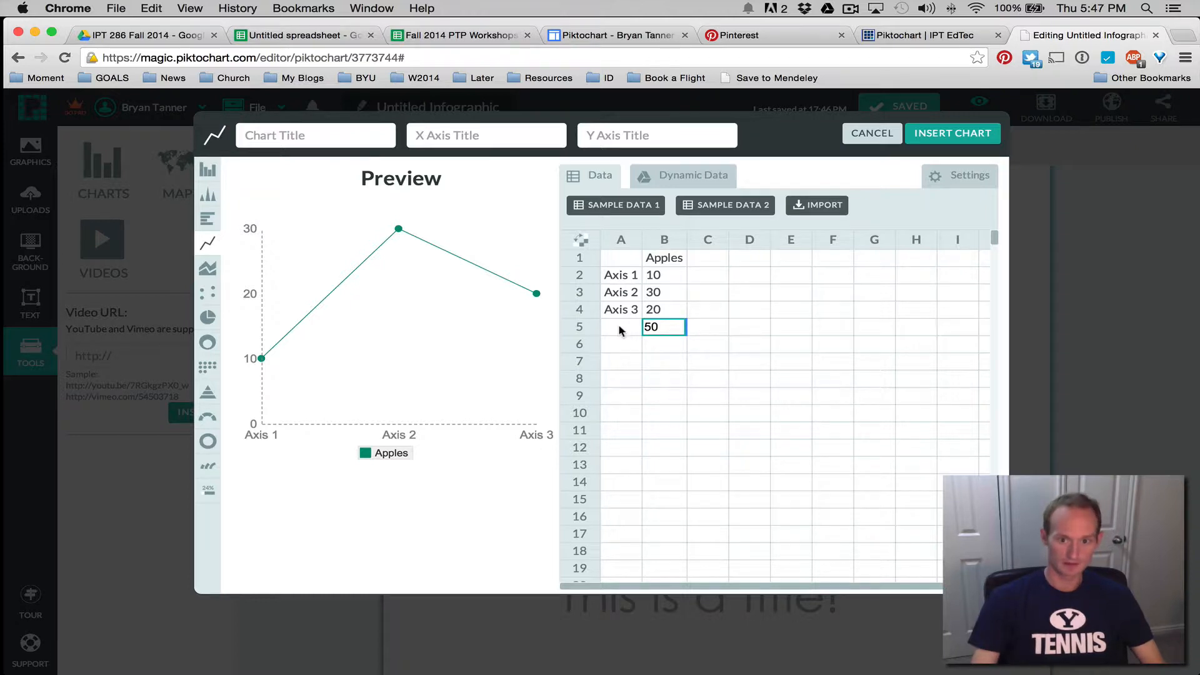
click(621, 328)
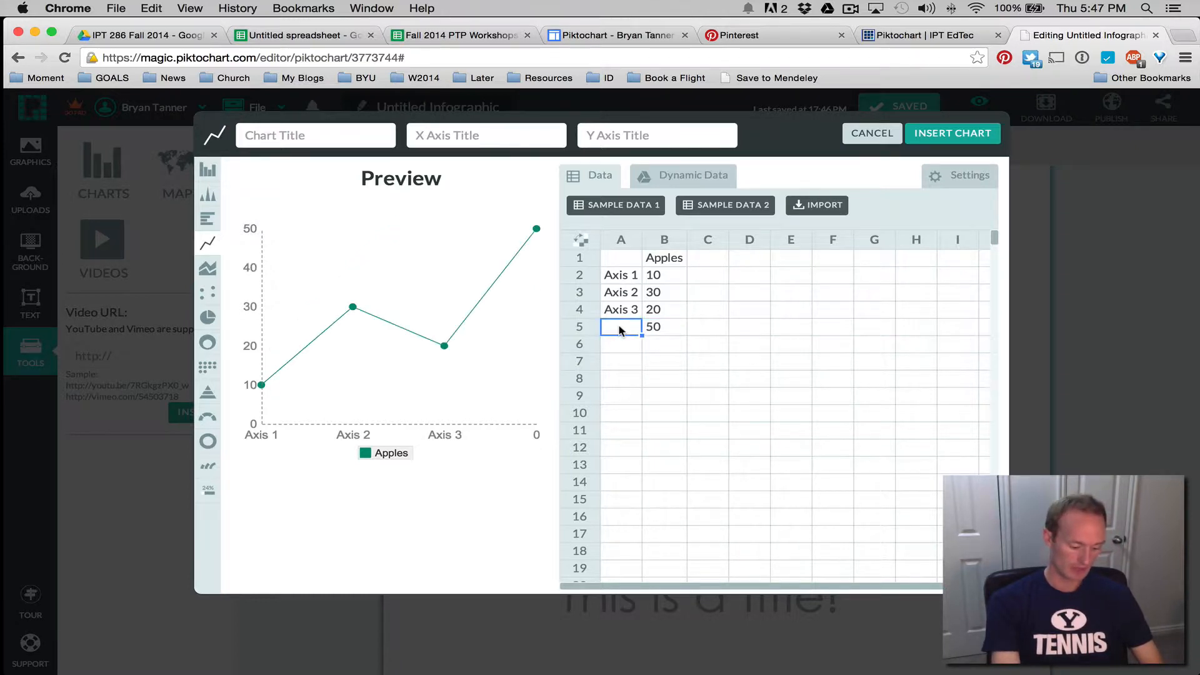
Relabel the lower category cells as Q3 and Q2, with A5 mistyped as Q$
text(Q$)
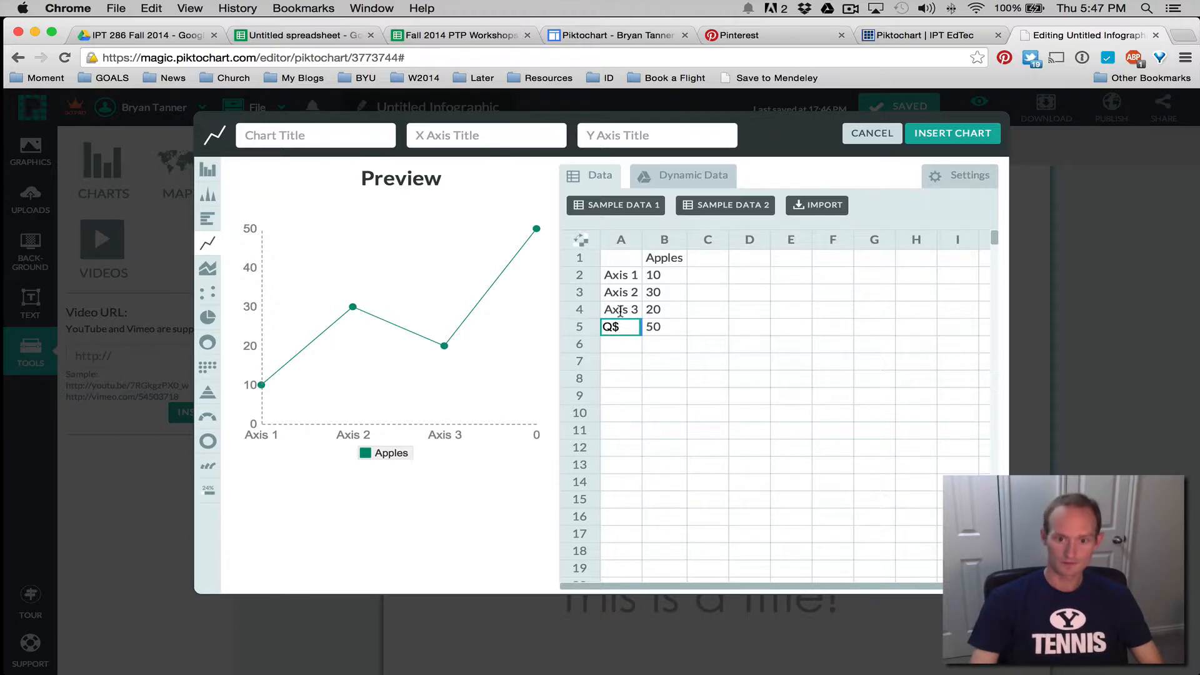
double_click(620, 311)
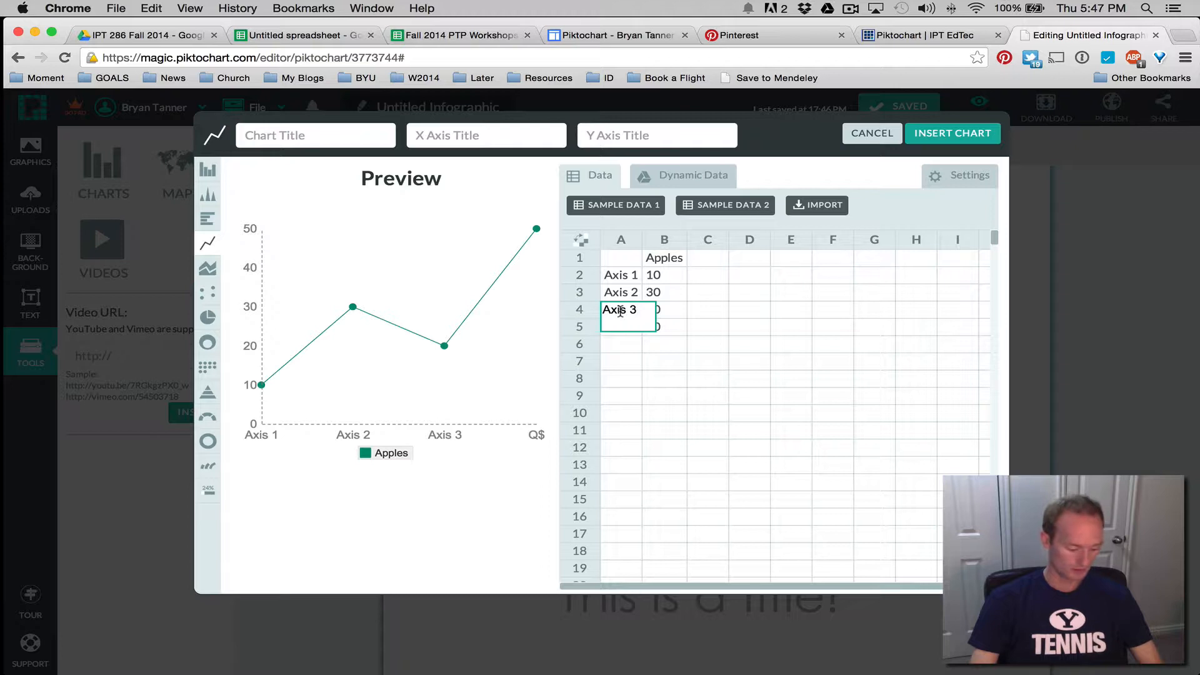
text(Q3)
double_click(618, 292)
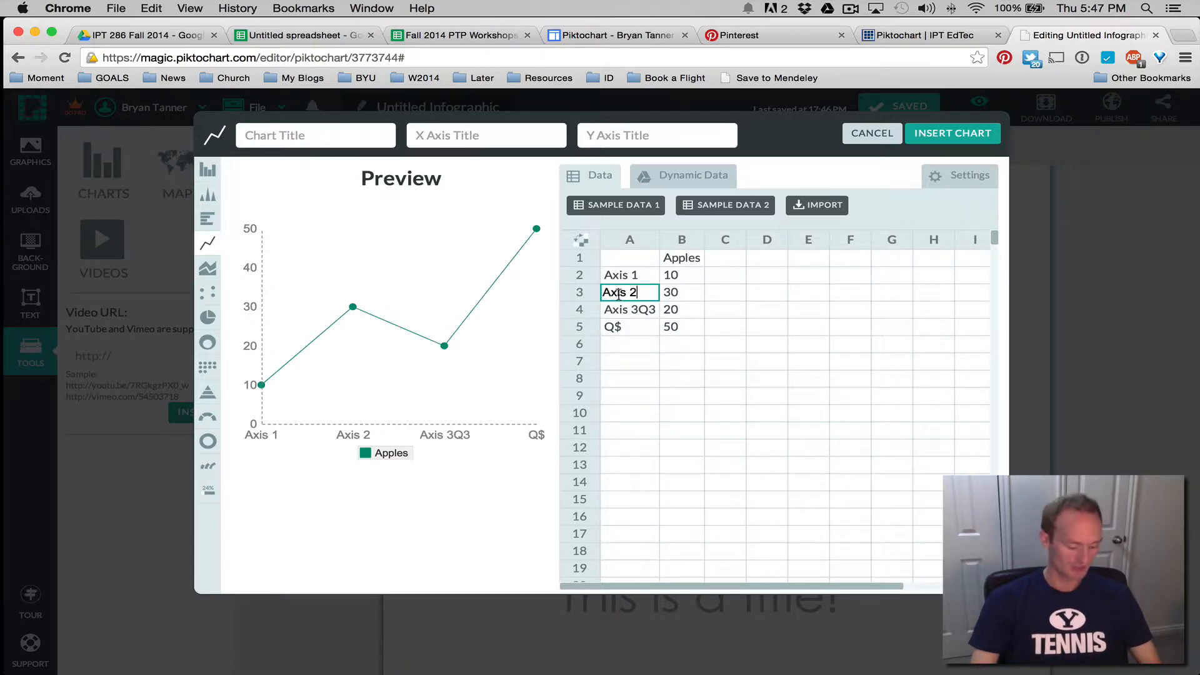
key(super+a)
text(Q)
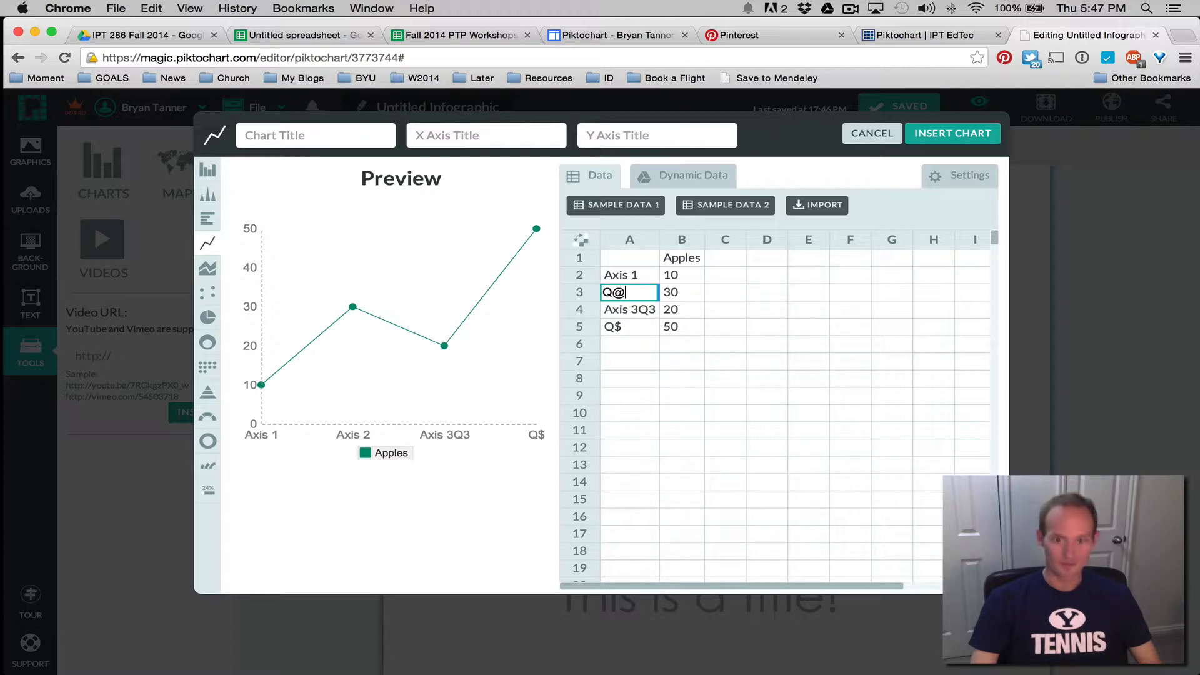
text(@)
key(BackSpace)
text(2)
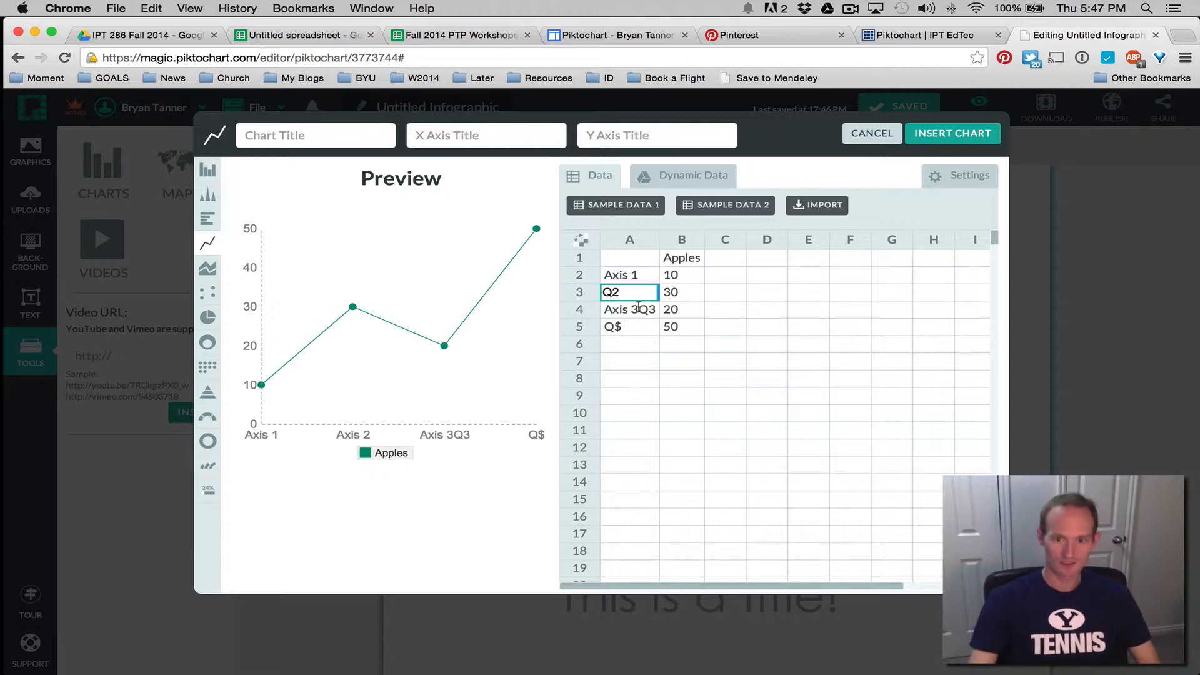
Fix the category labels so the rows read Q1, Q2, Q3 and Q4
double_click(638, 307)
key(super+a)
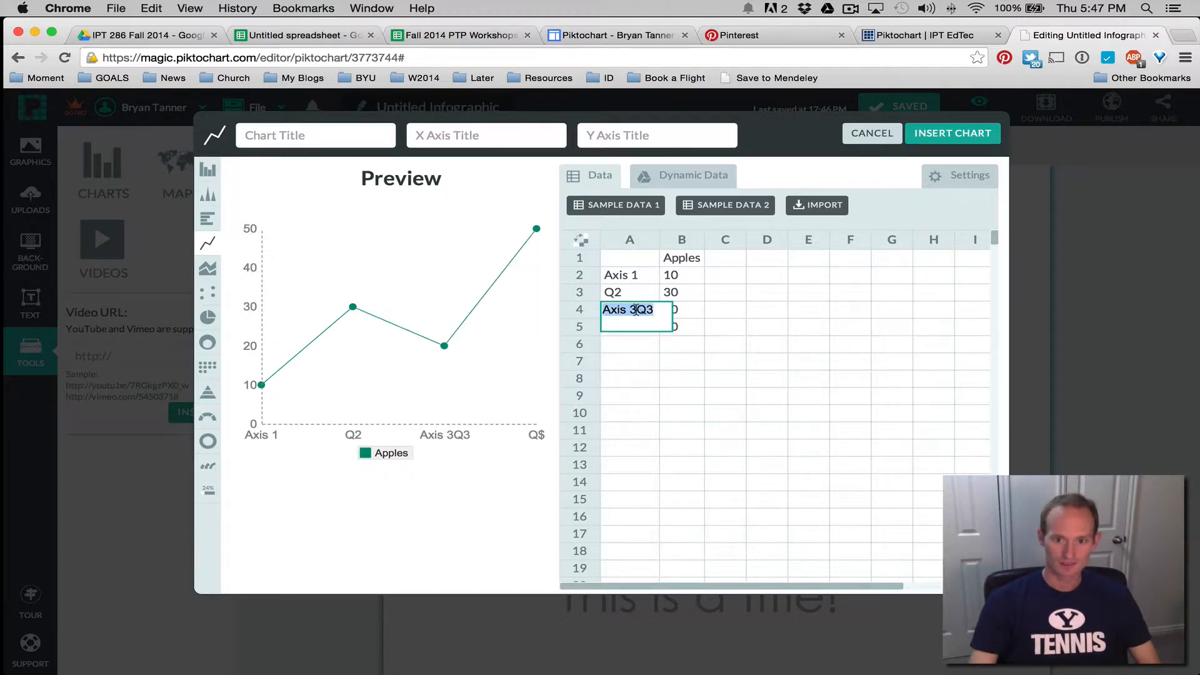
click(636, 310)
key(BackSpace)
key(BackSpace)
key(BackSpace)
key(BackSpace)
key(BackSpace)
key(BackSpace)
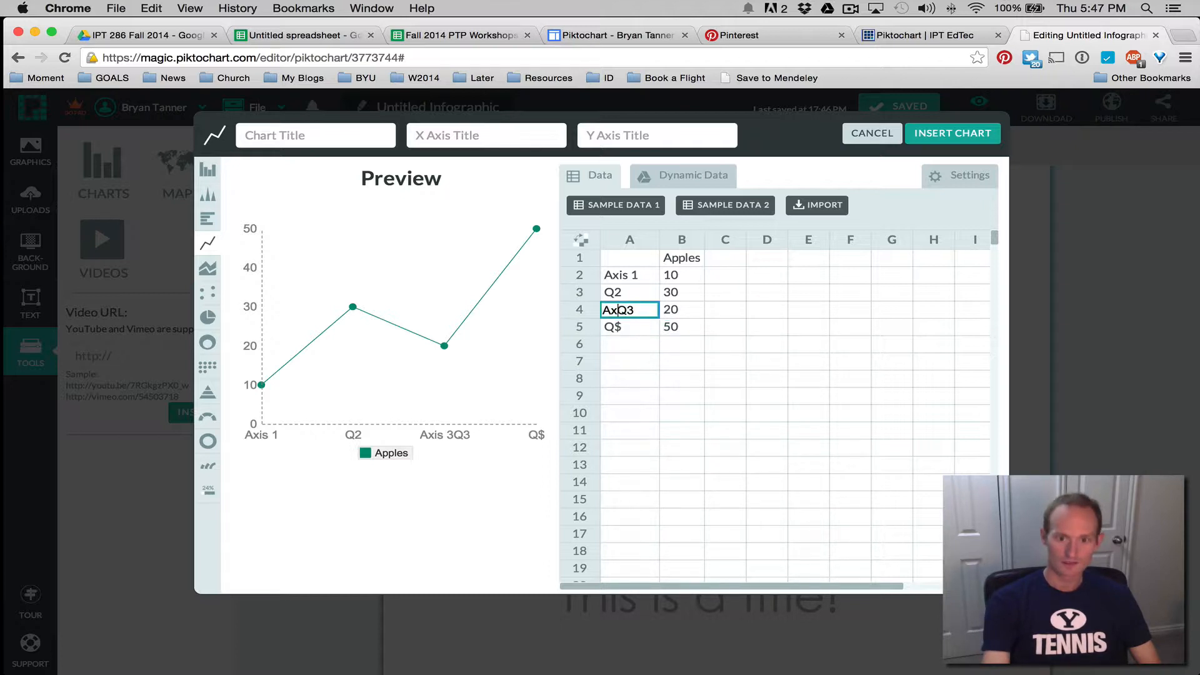
key(Return)
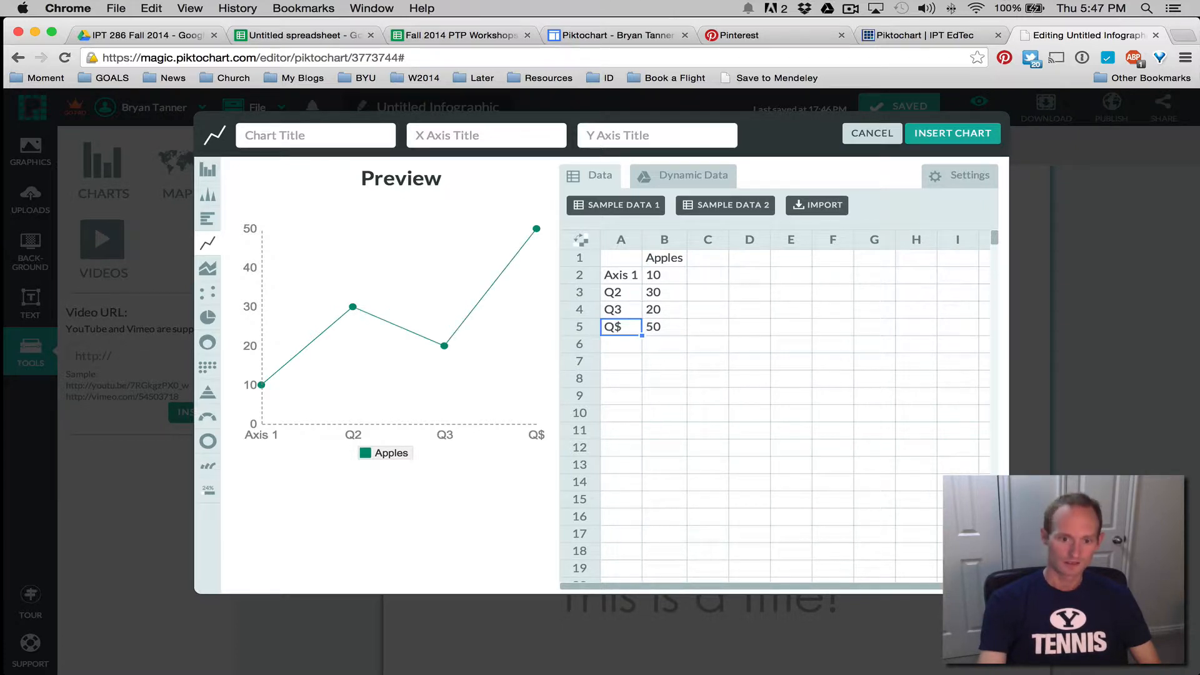
key(Return)
key(BackSpace)
text(4)
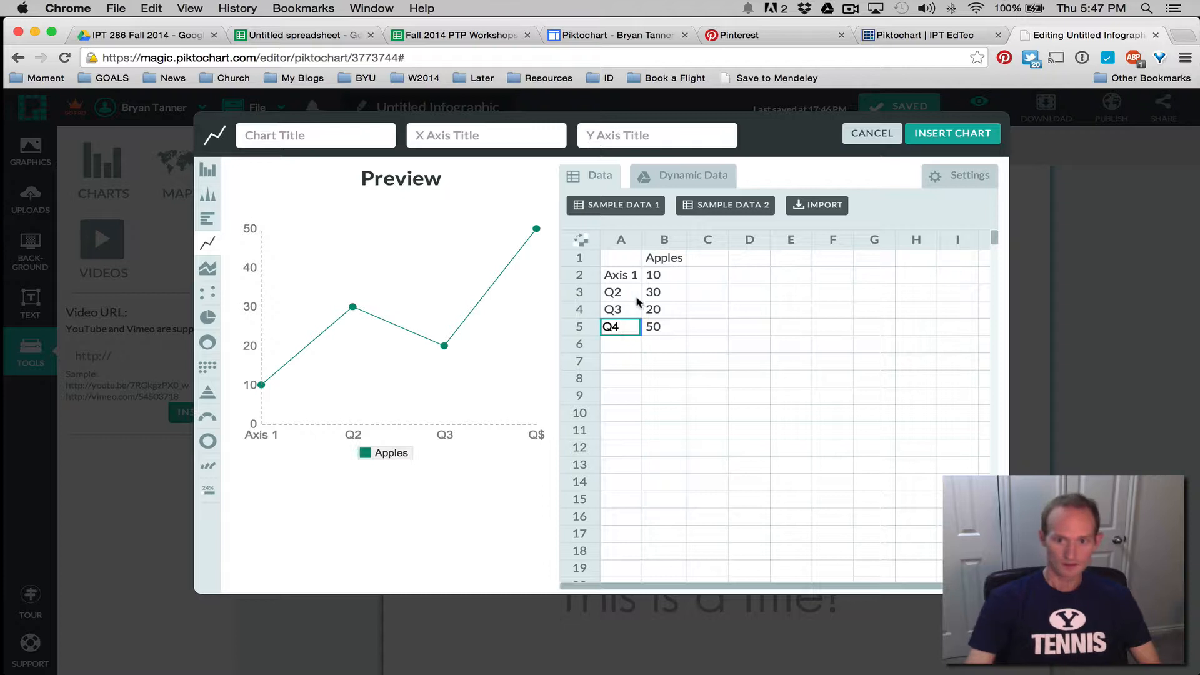
click(621, 276)
double_click(631, 273)
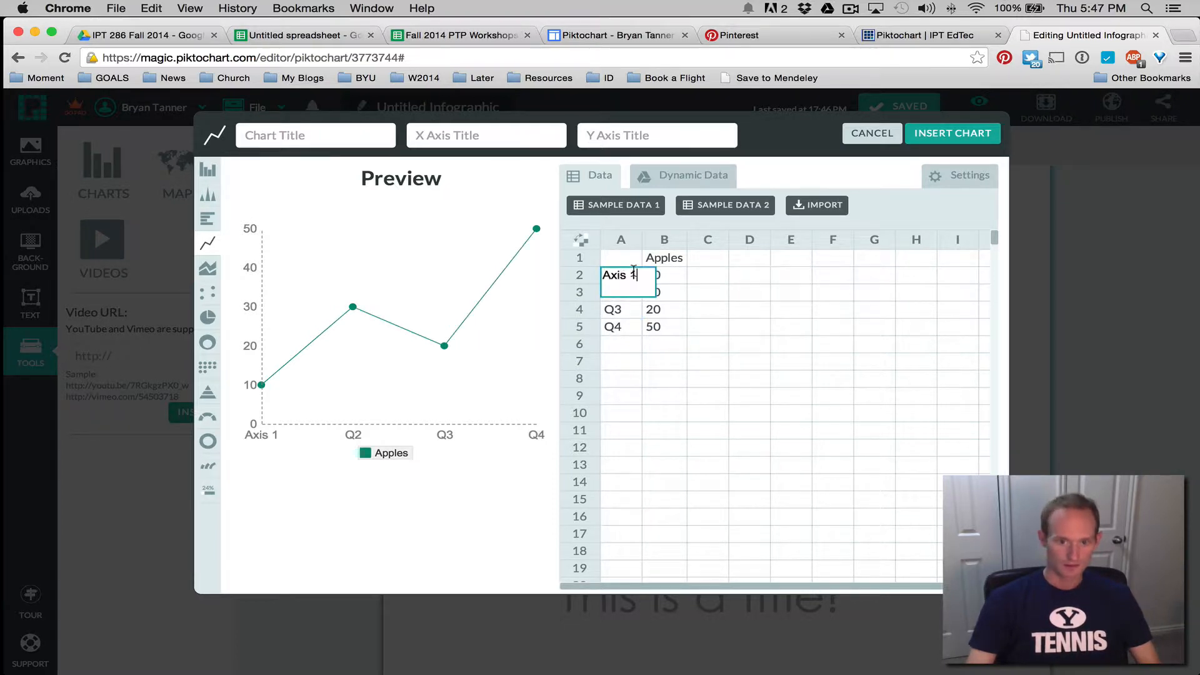
drag(636, 273, 602, 275)
text(Q1)
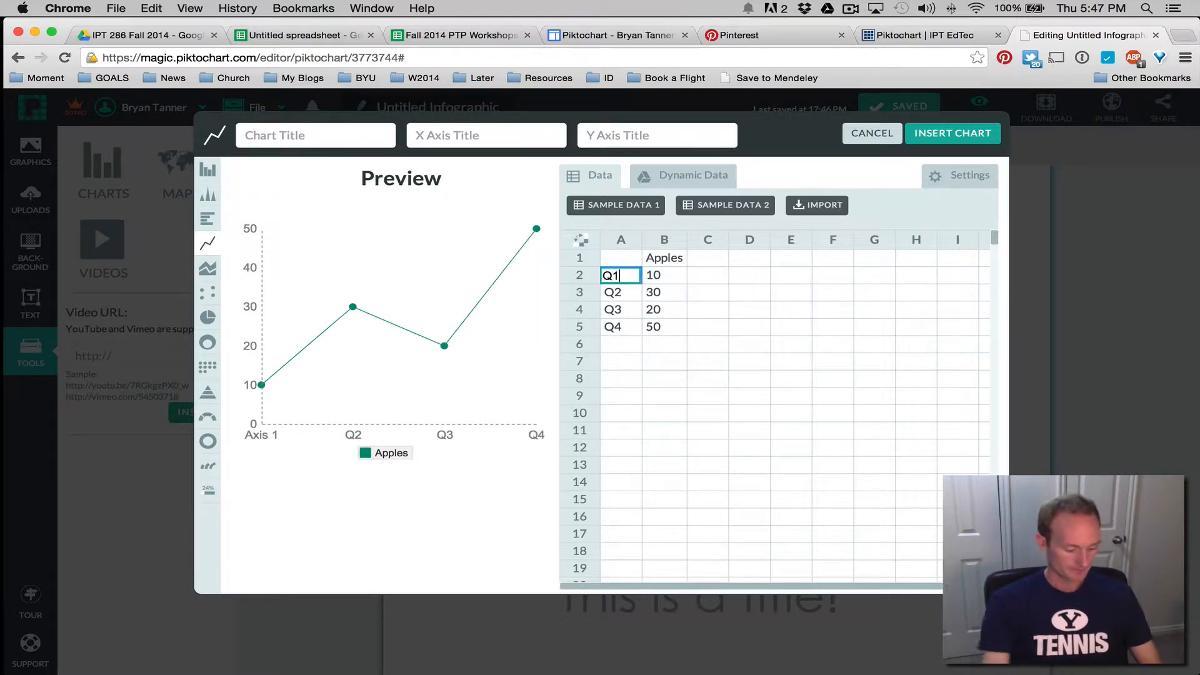
key(Return)
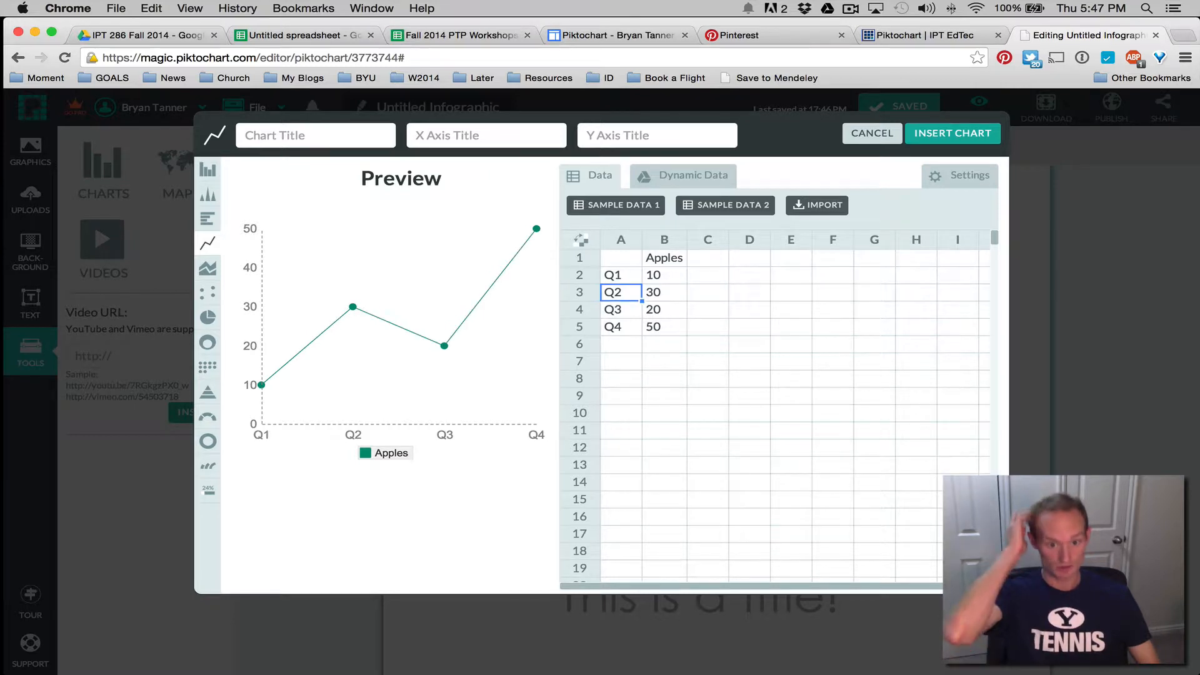
Rename the series header in B1 from Apples to Quarter
click(661, 259)
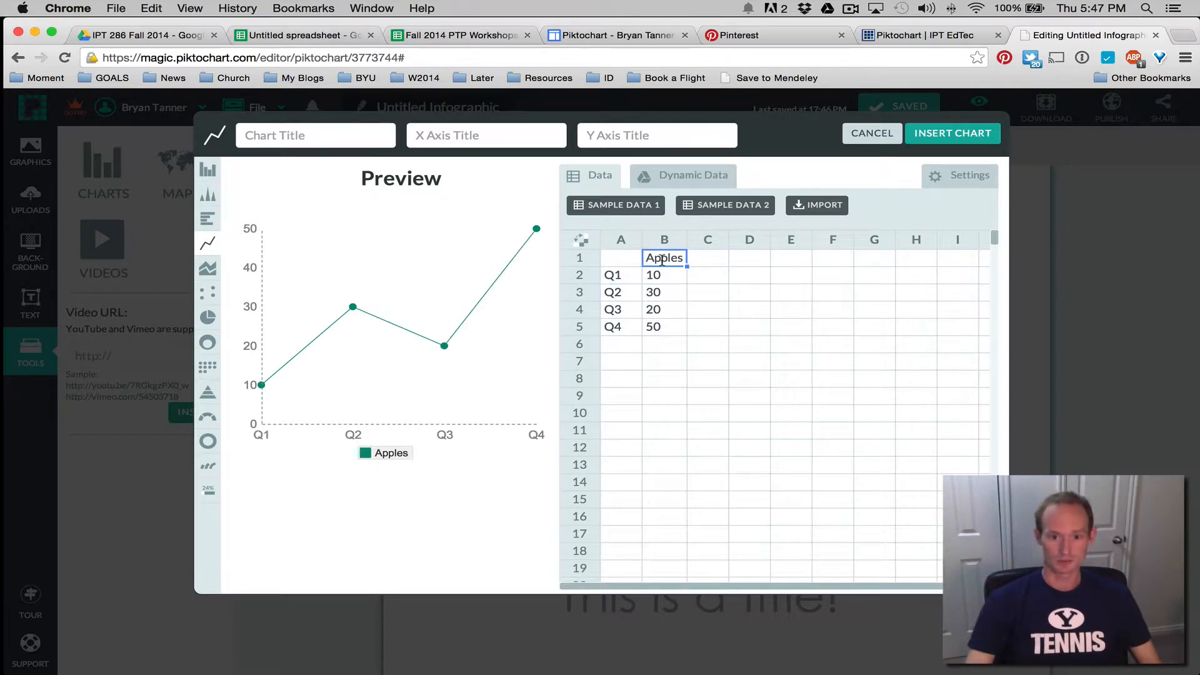
double_click(661, 259)
drag(653, 256, 644, 257)
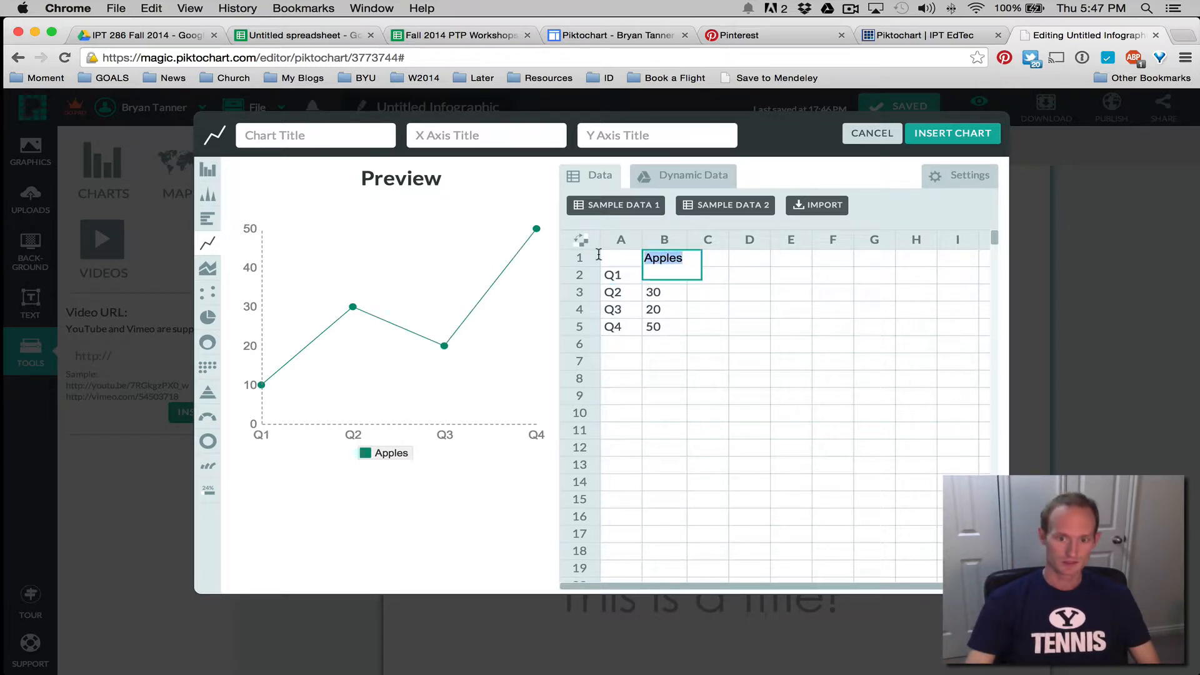
text(Quarter)
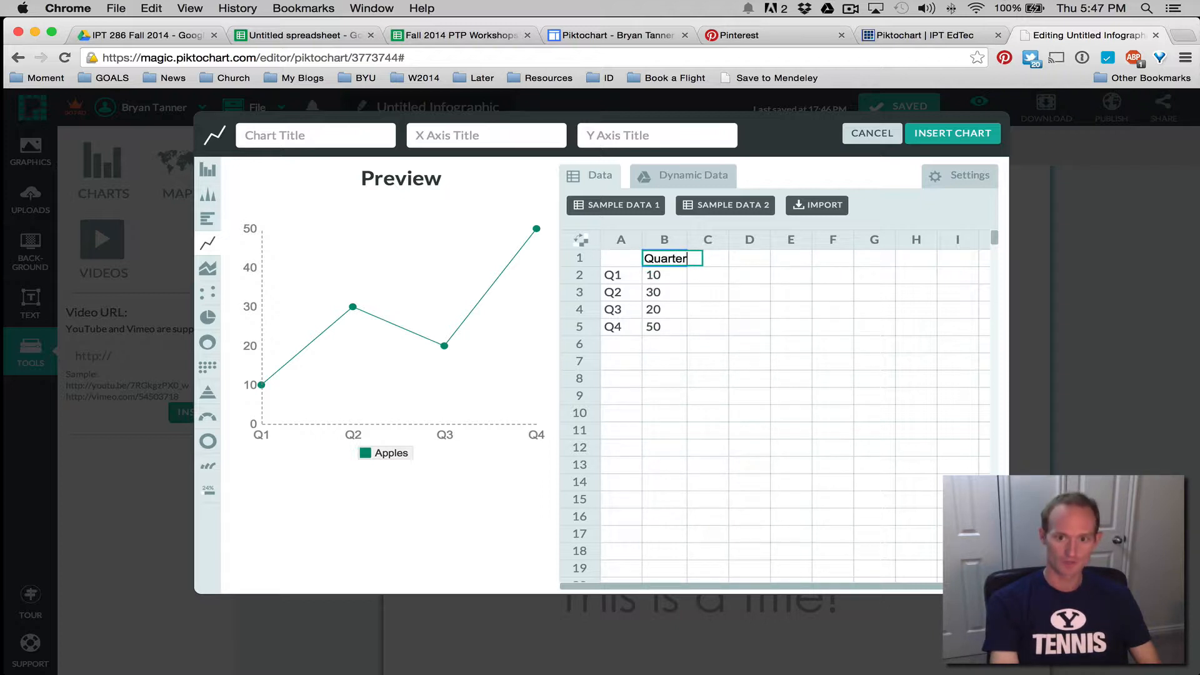
key(Return)
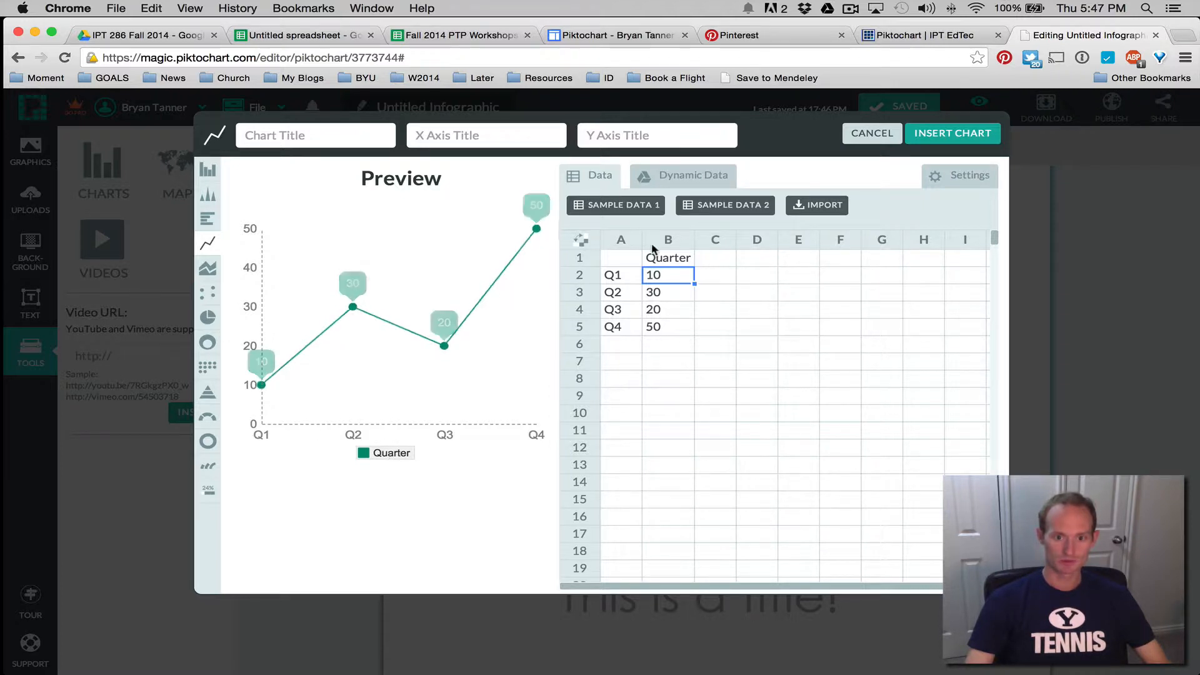
Turn the legend off, leaving axes, dots and static values as they were
click(957, 176)
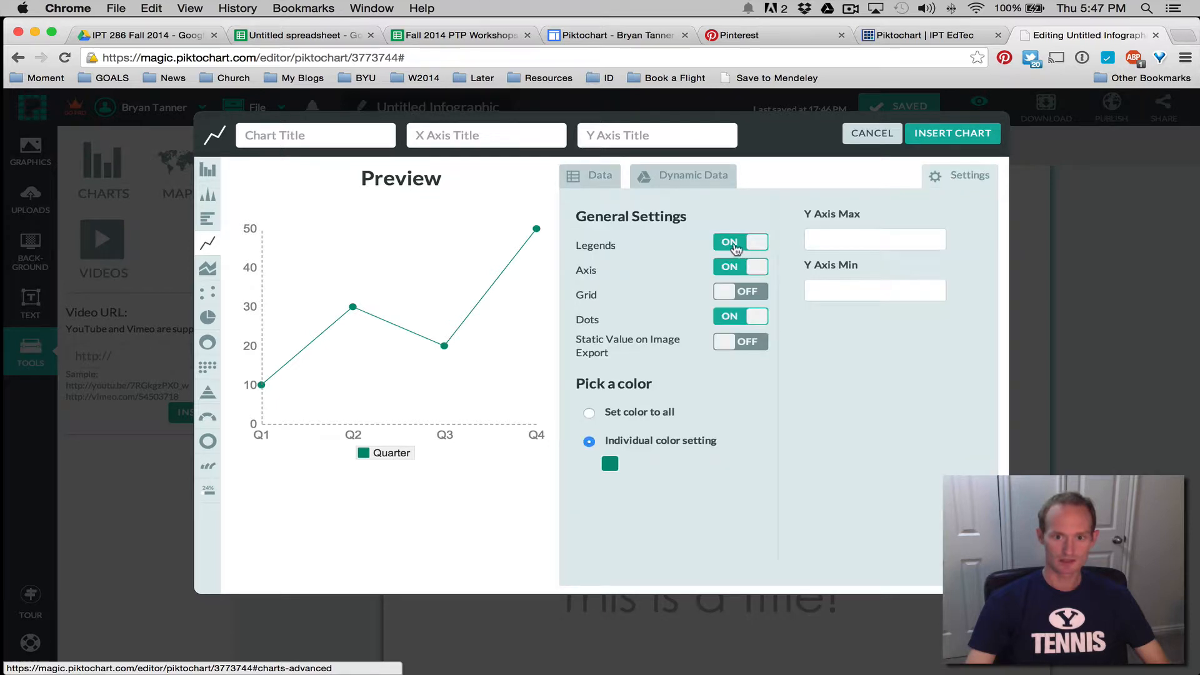
click(736, 244)
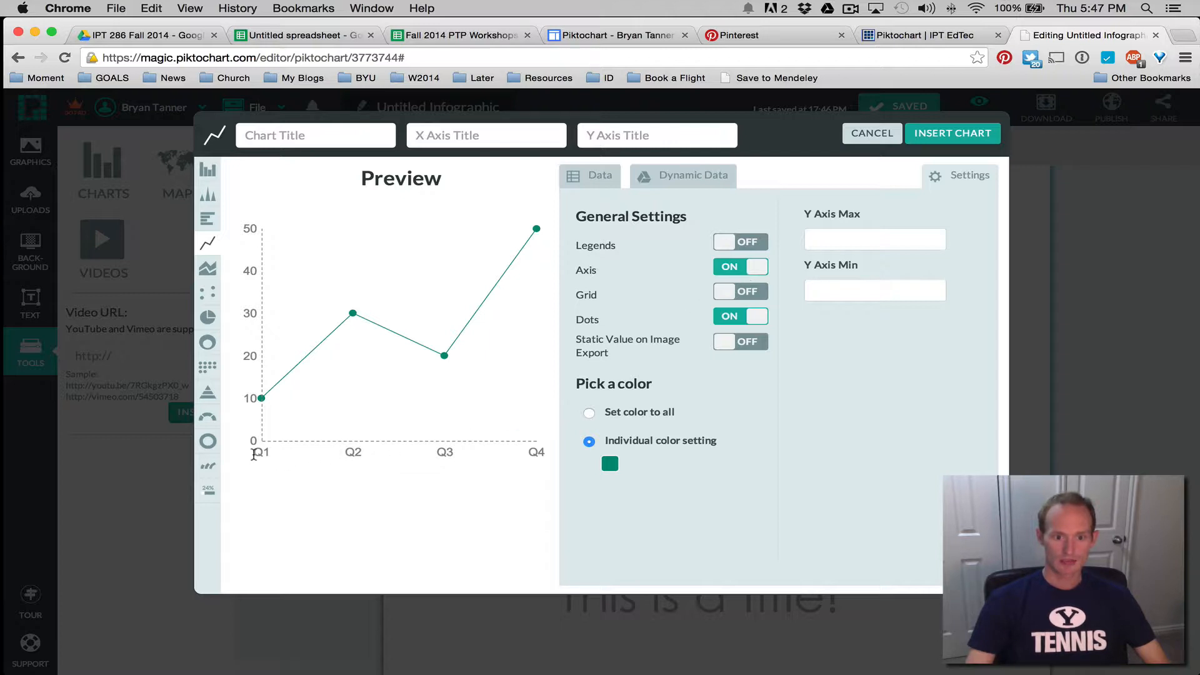
click(742, 267)
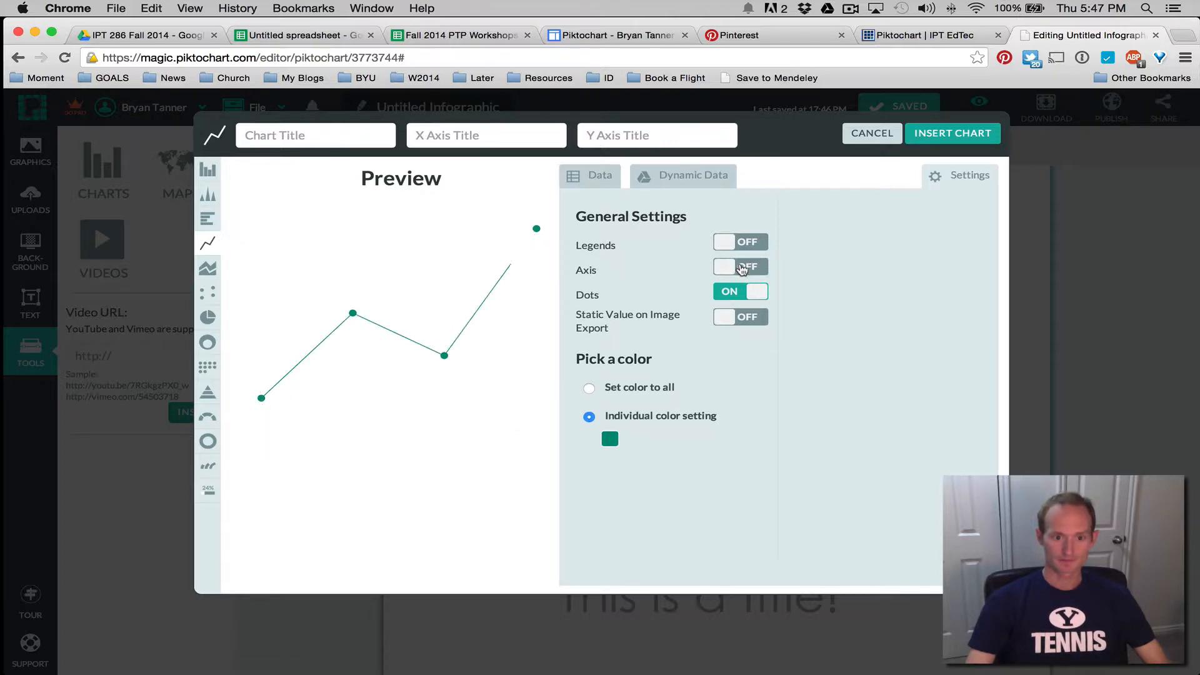
click(742, 267)
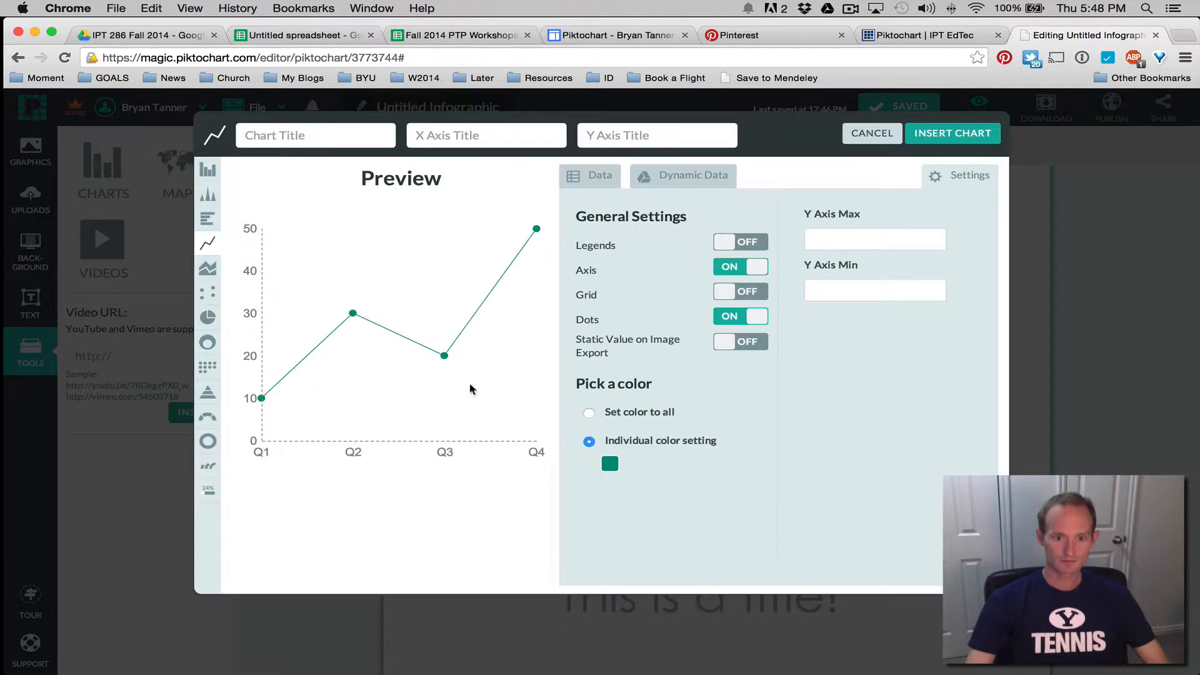
click(758, 269)
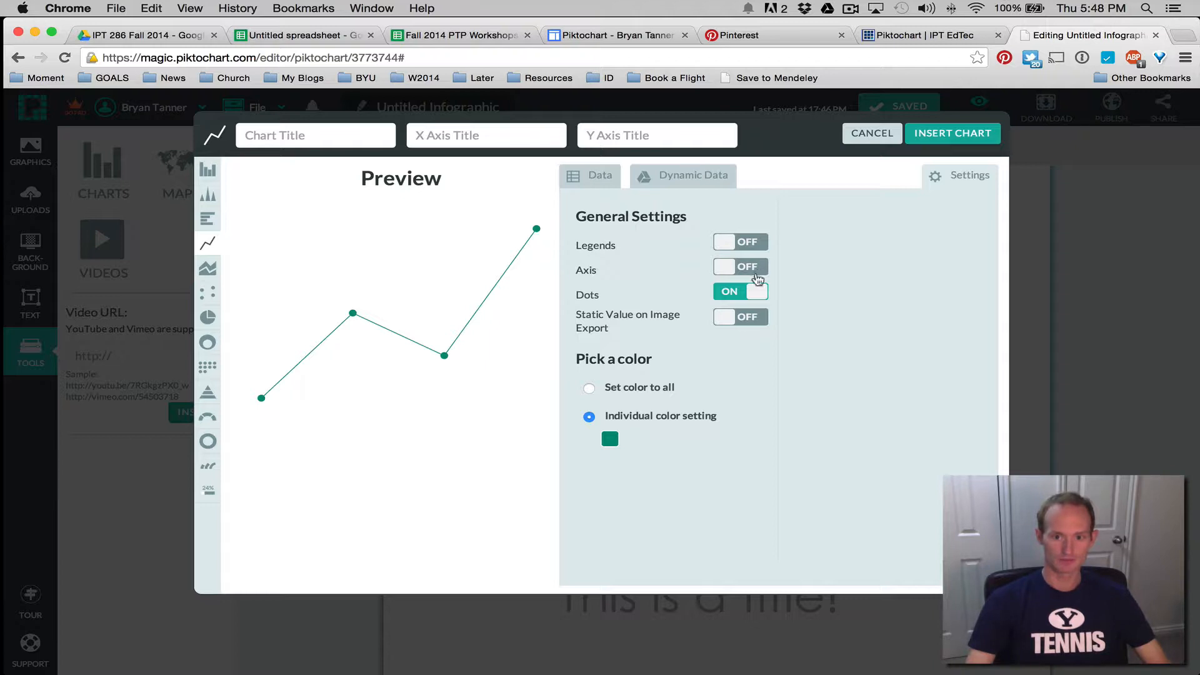
click(755, 268)
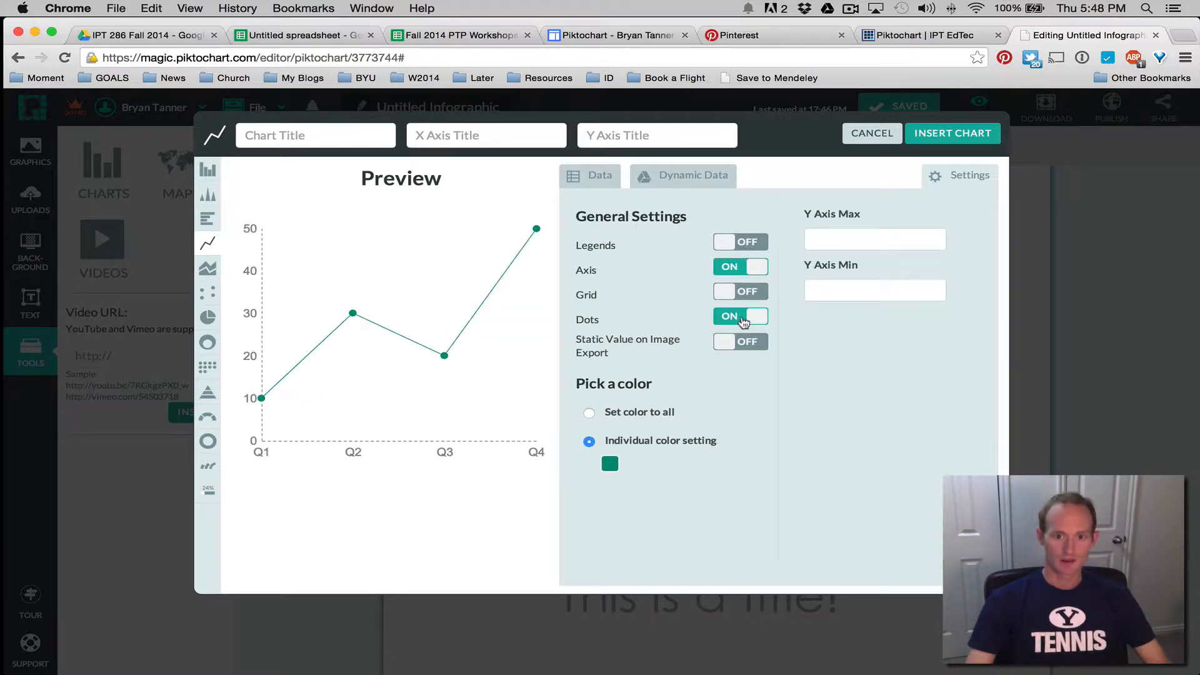
click(736, 319)
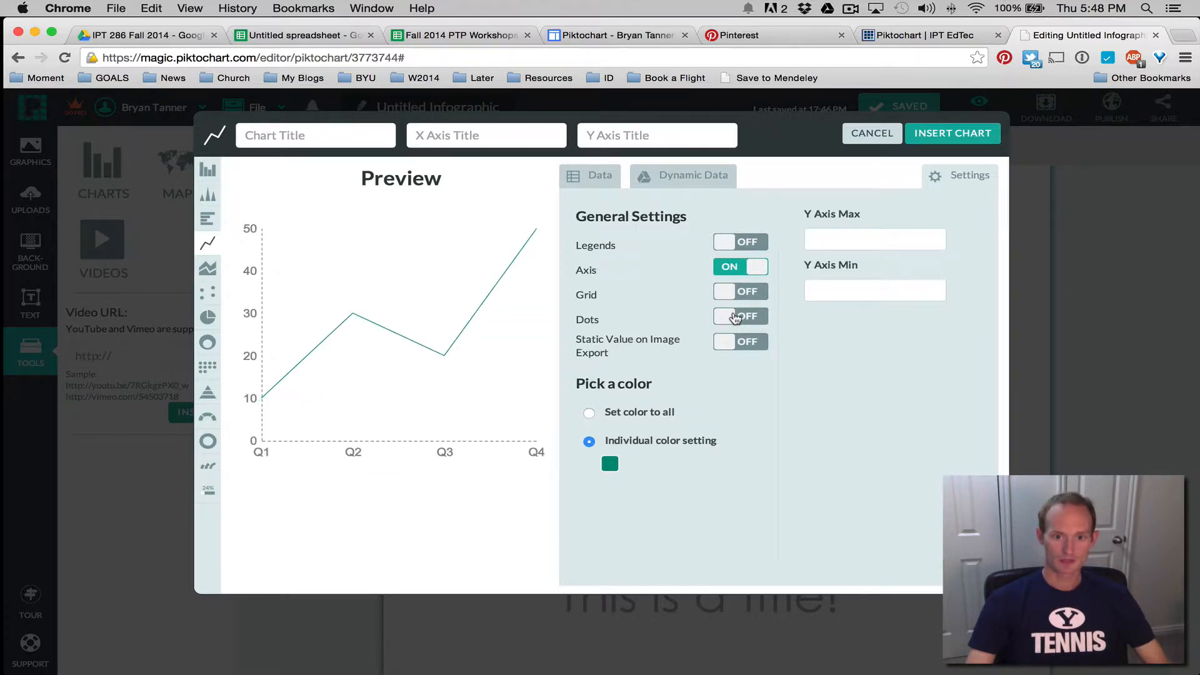
click(720, 318)
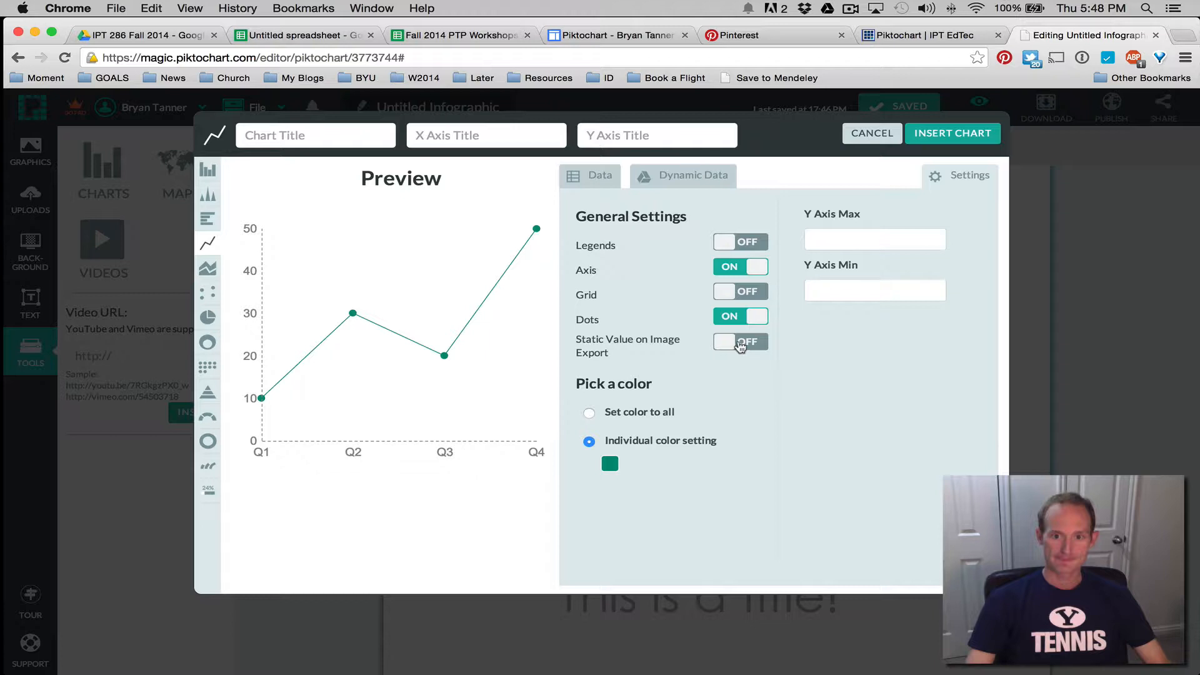
click(740, 345)
click(740, 345)
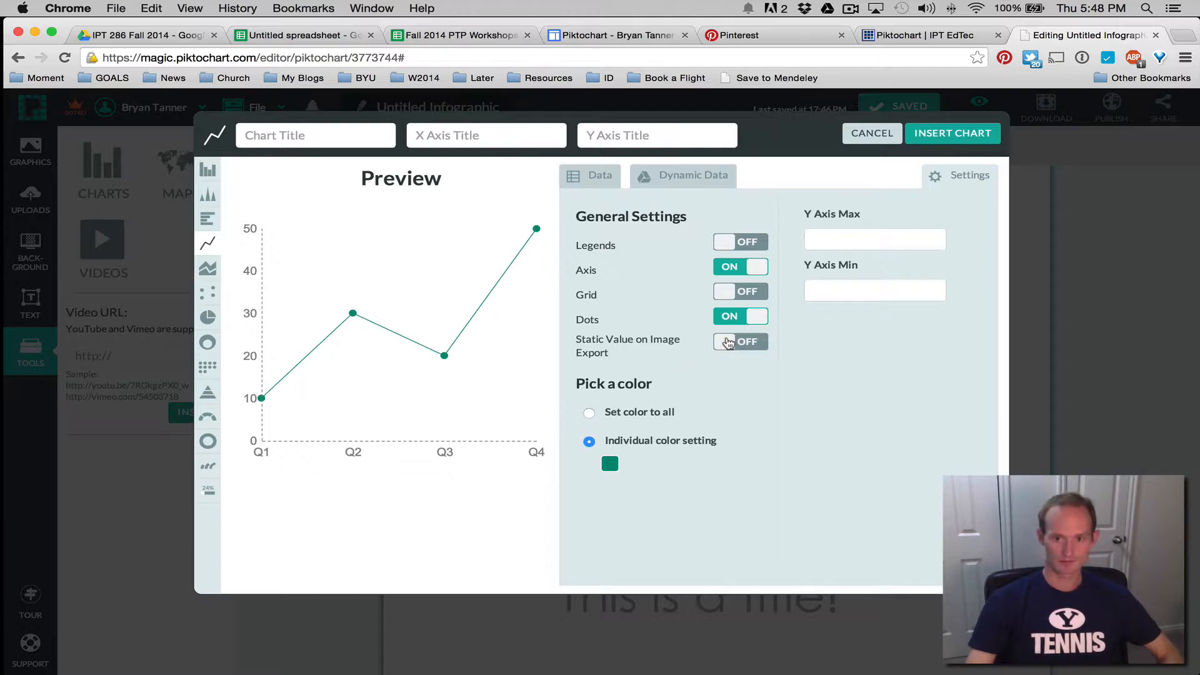
Apply one colour to the whole chart, trying purple and red before green #6aa84f
click(589, 414)
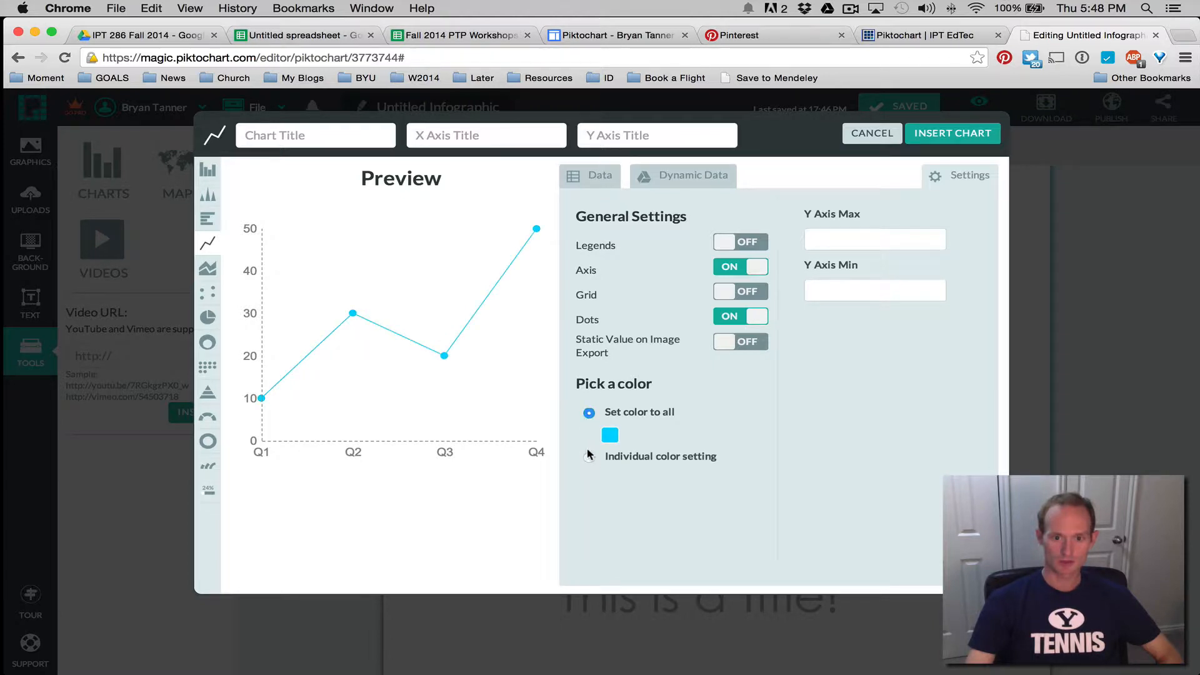
click(609, 435)
click(687, 509)
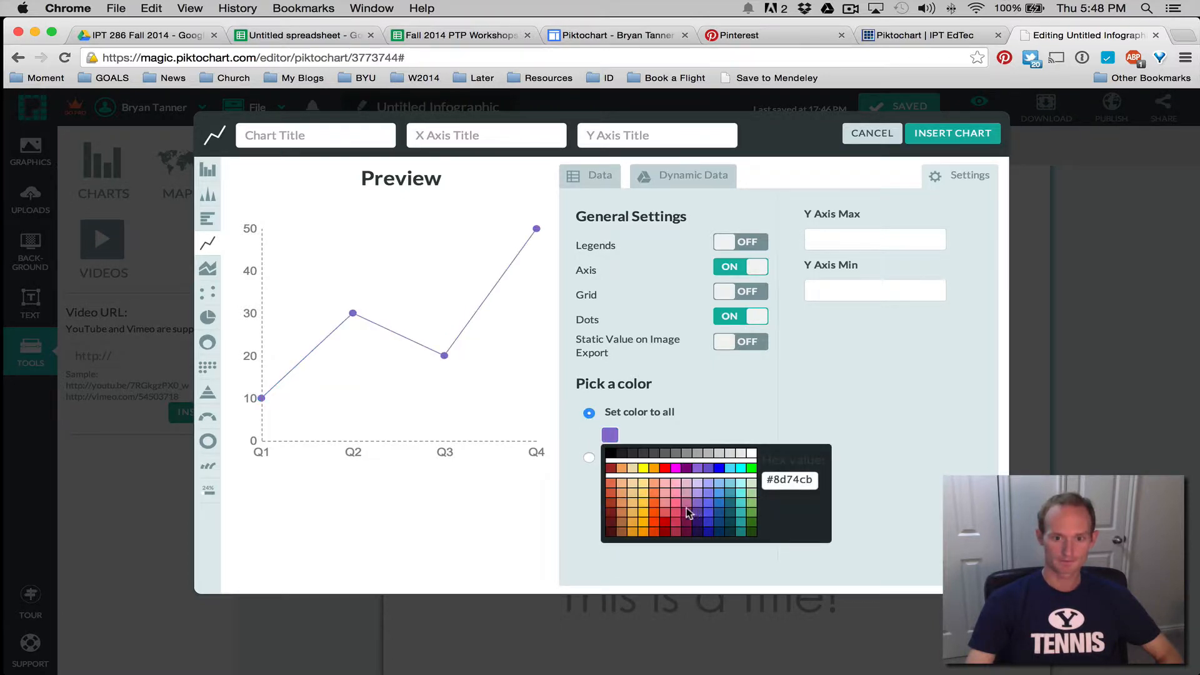
click(662, 511)
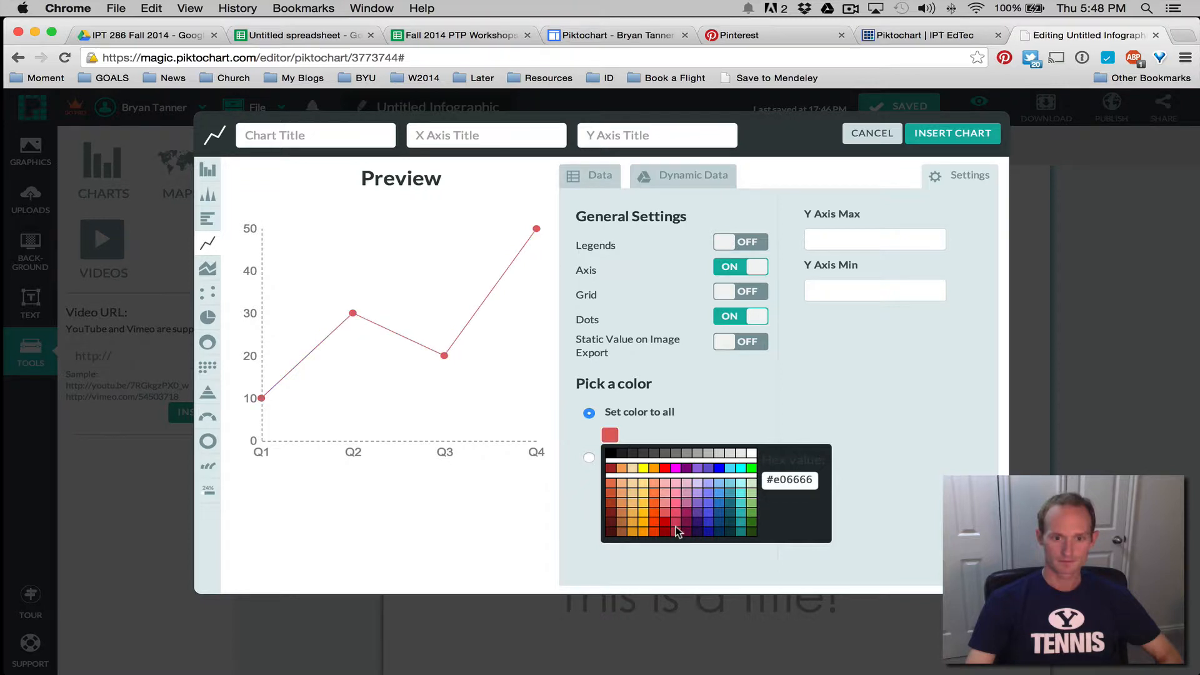
click(753, 511)
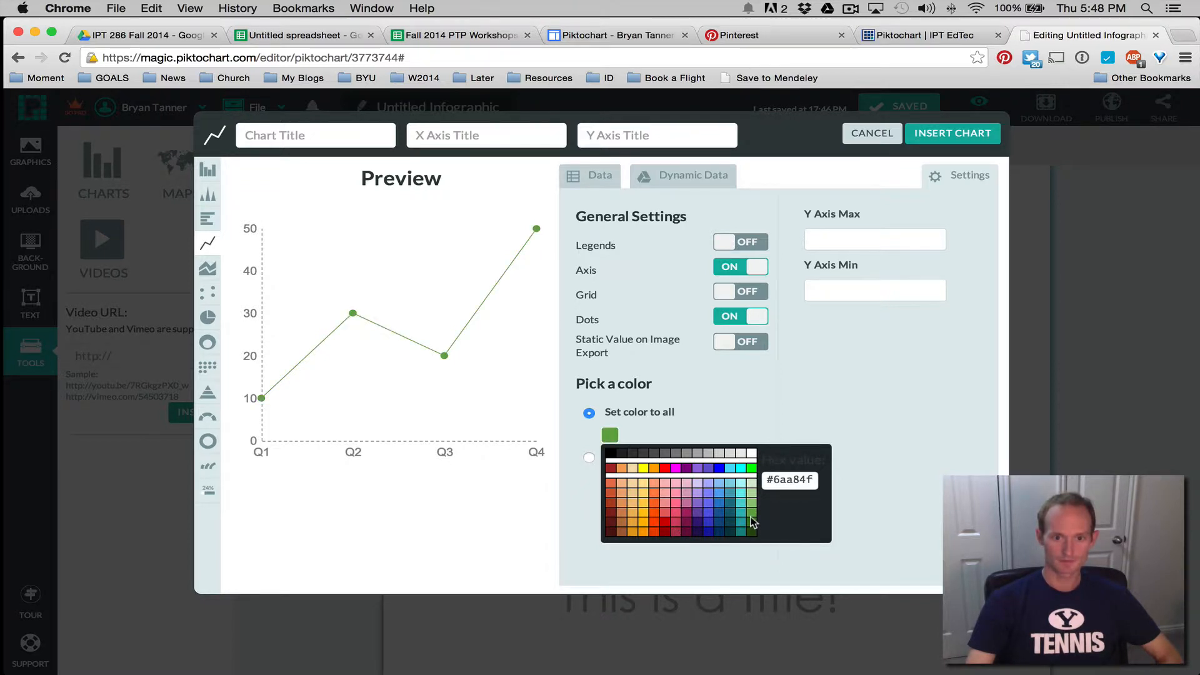
Switch the chart to an Icon Matrix of green pyramids, checking the portfolio and rubric tabs
click(799, 409)
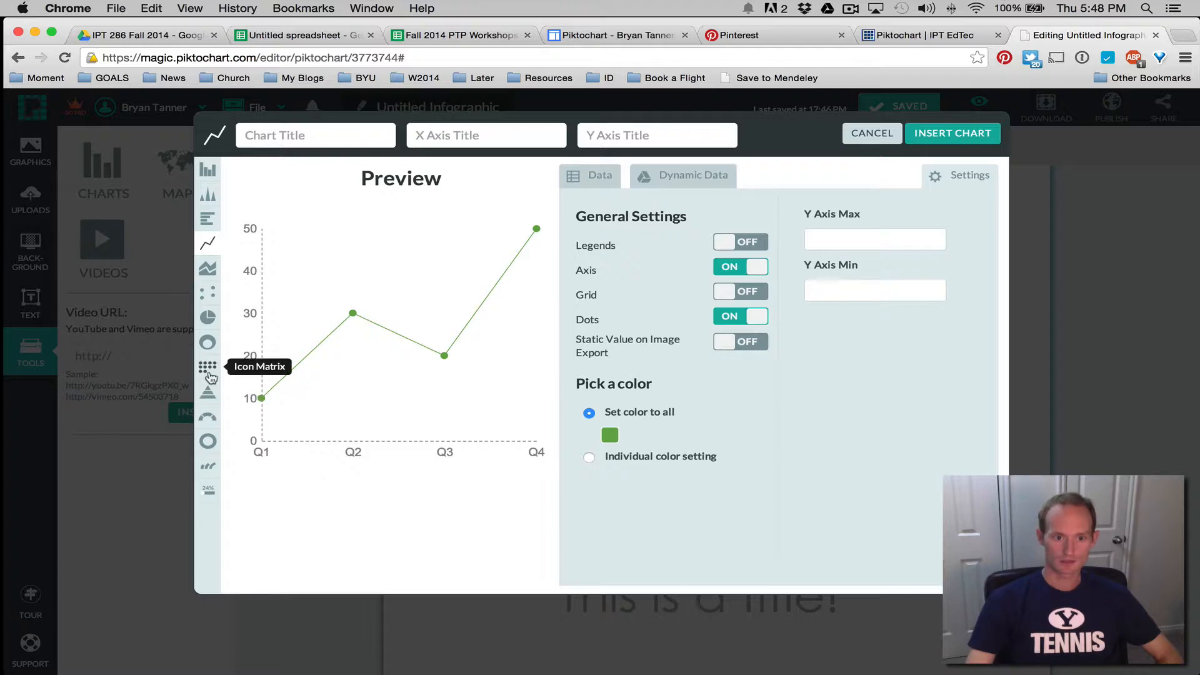
click(209, 370)
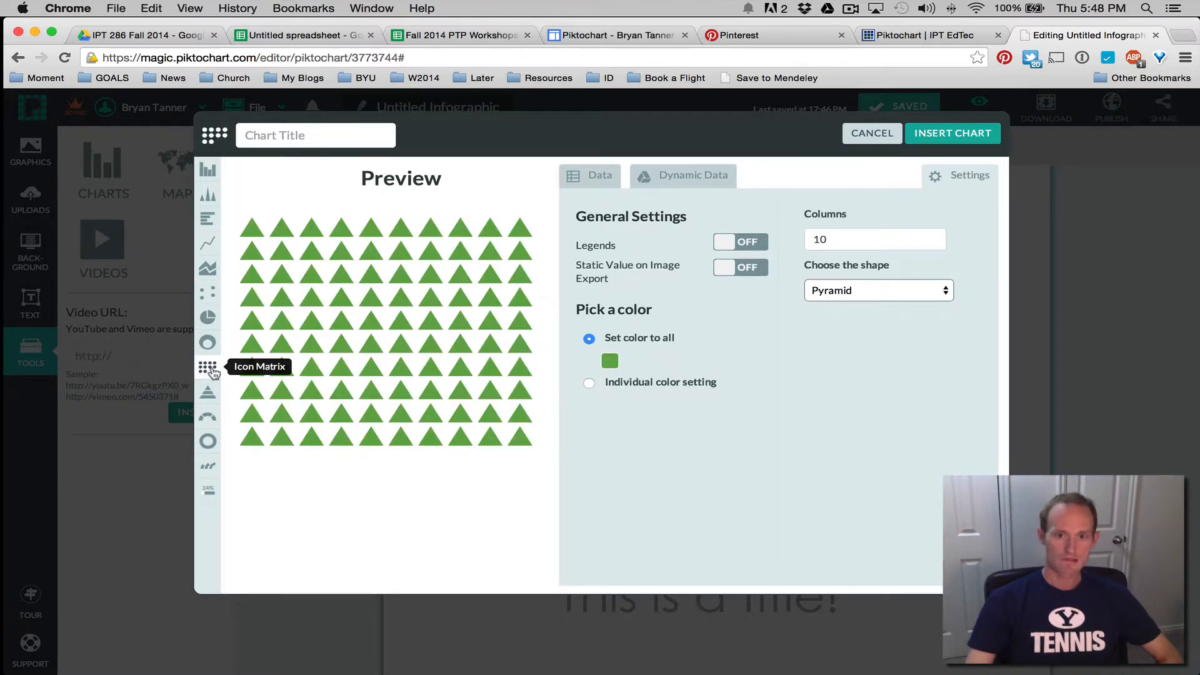
click(620, 37)
scroll(629, 298, up, 10)
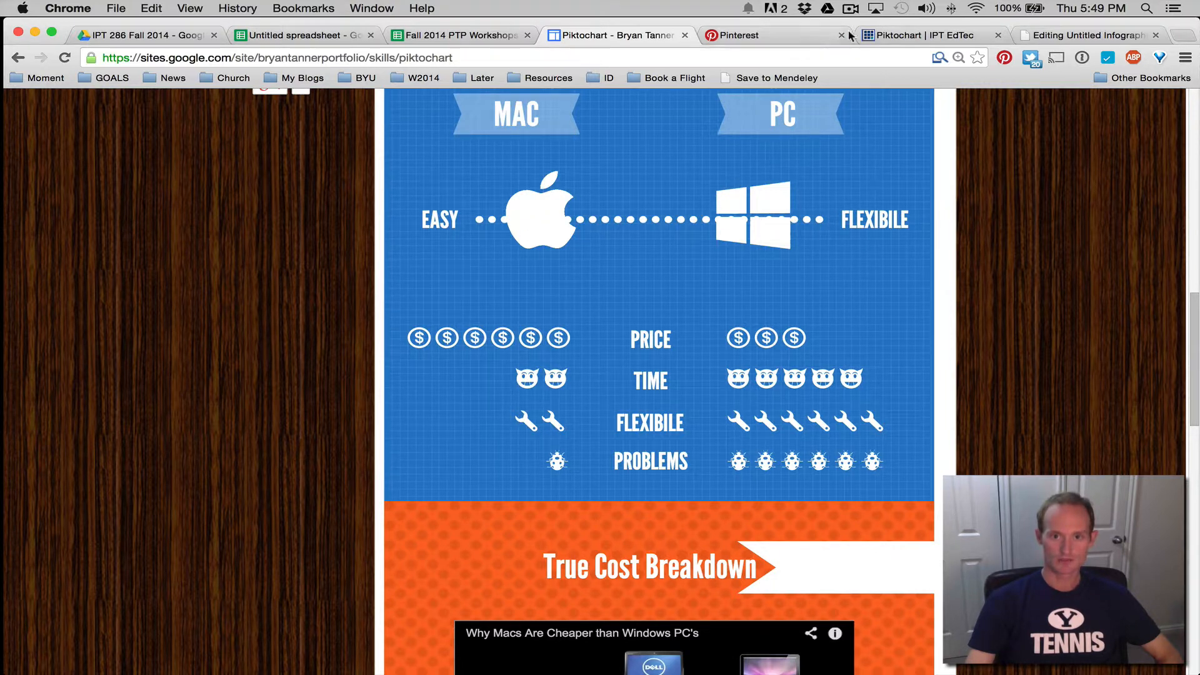
click(911, 39)
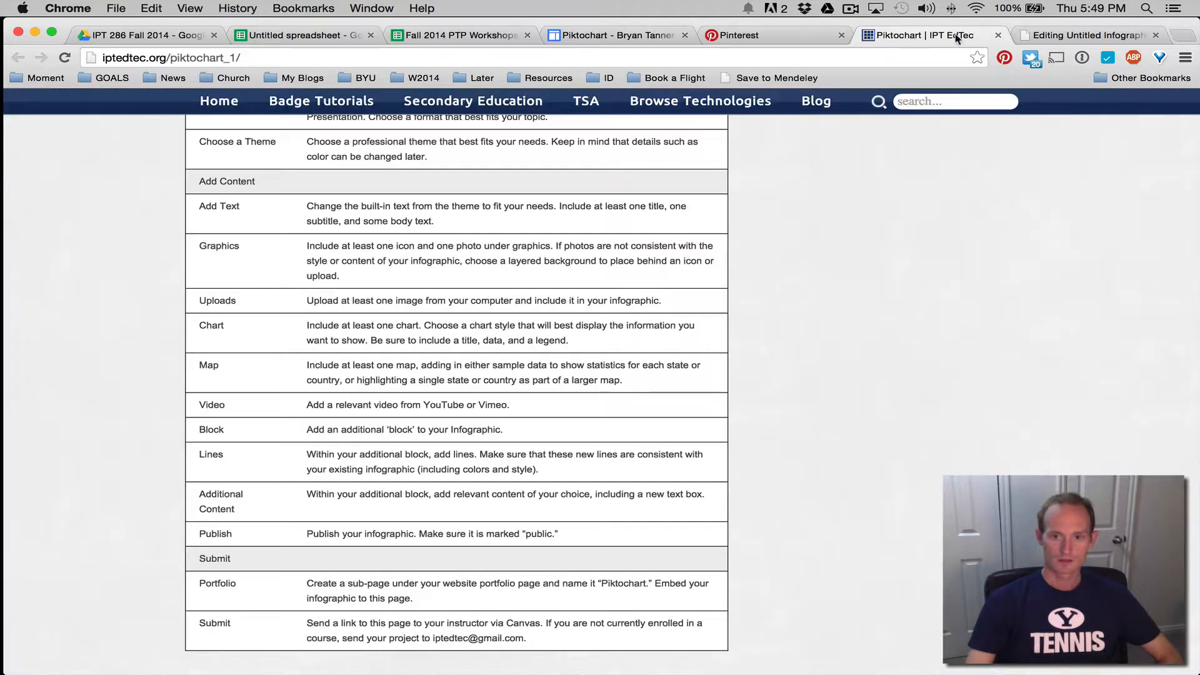
click(1078, 36)
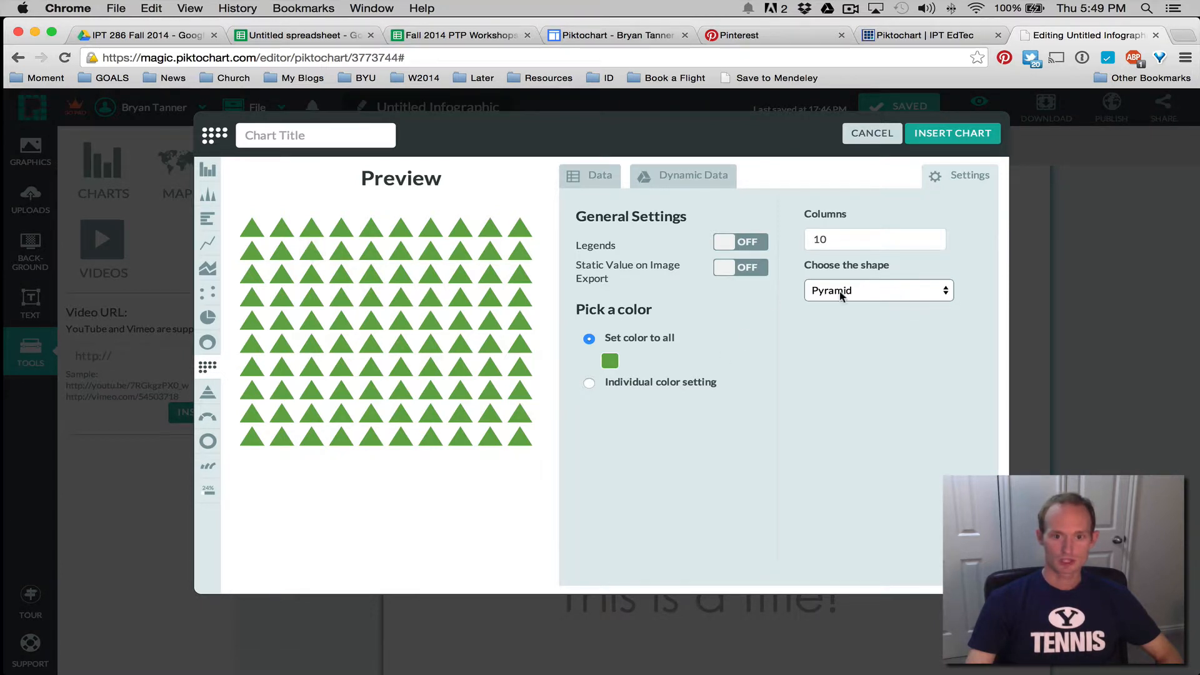
Choose Man as the icon shape so the matrix shows green human figures
click(895, 301)
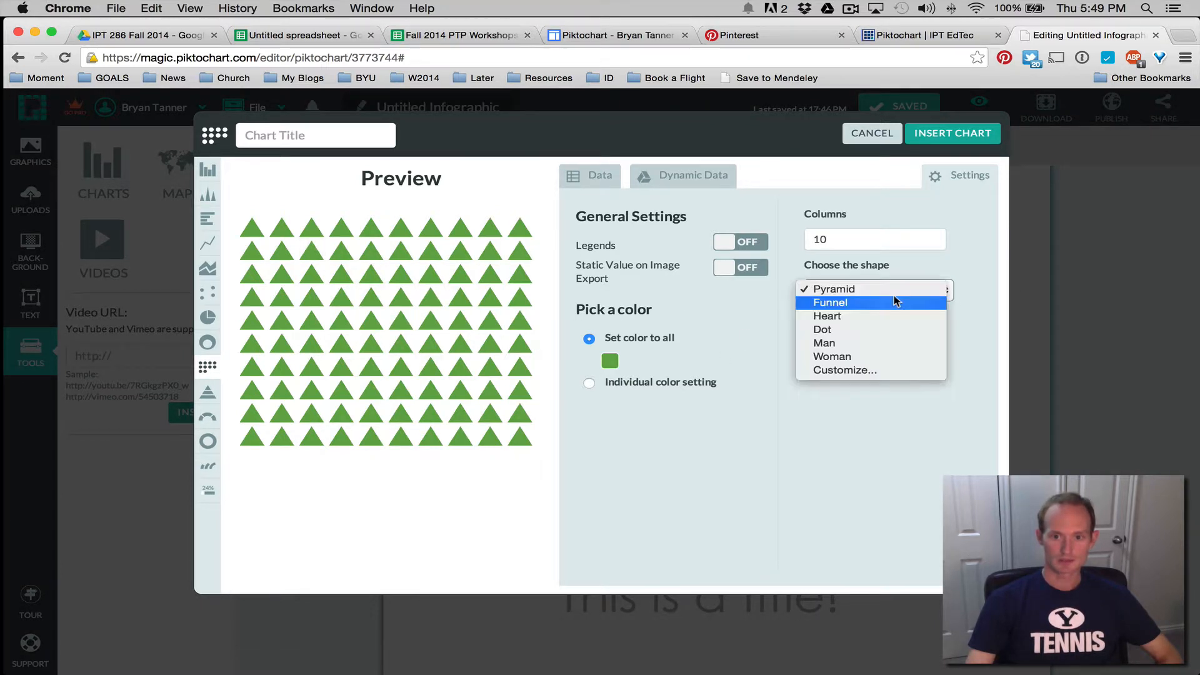
click(833, 345)
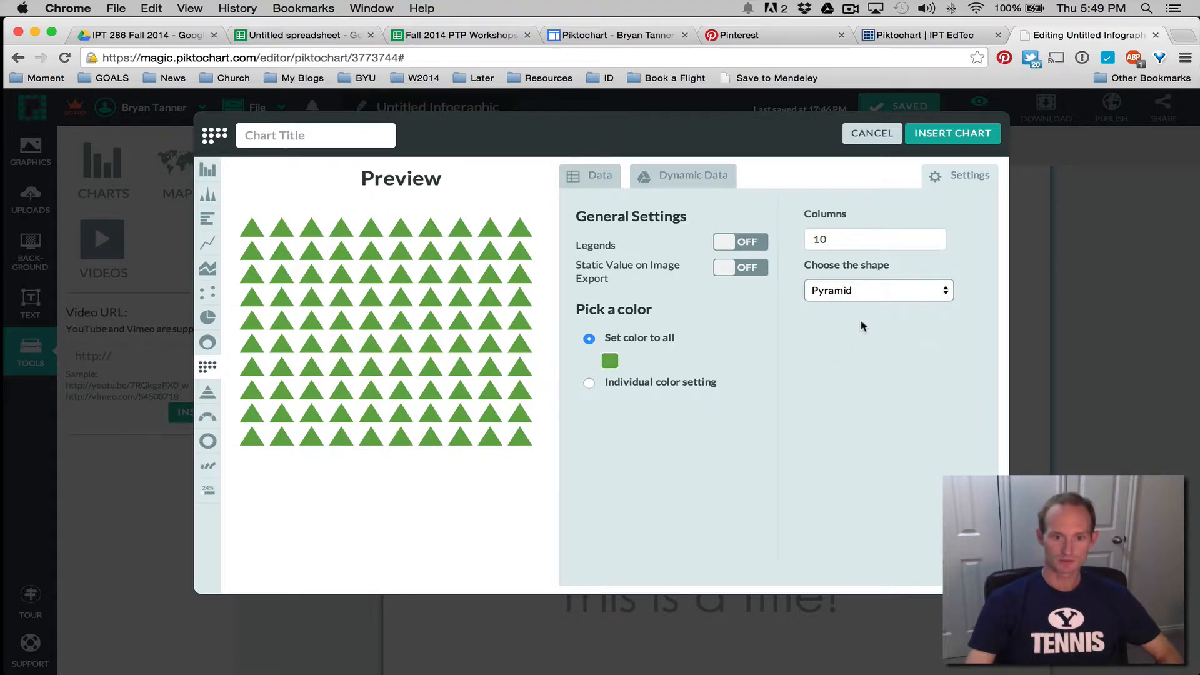
click(890, 290)
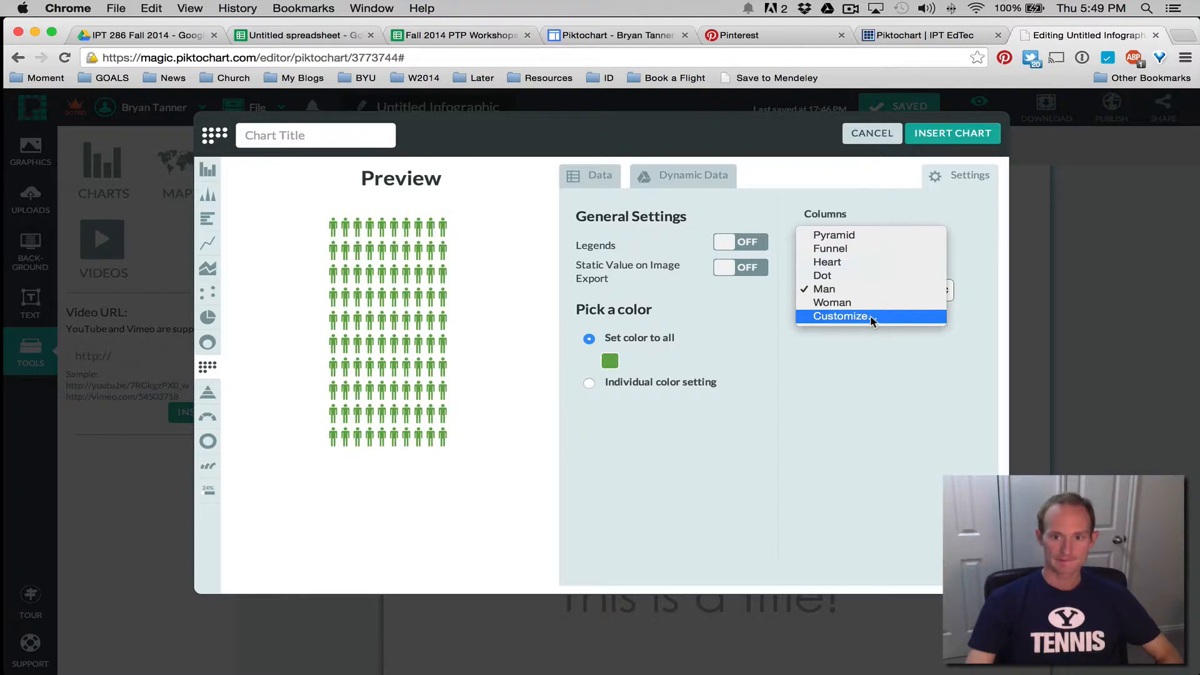
click(594, 178)
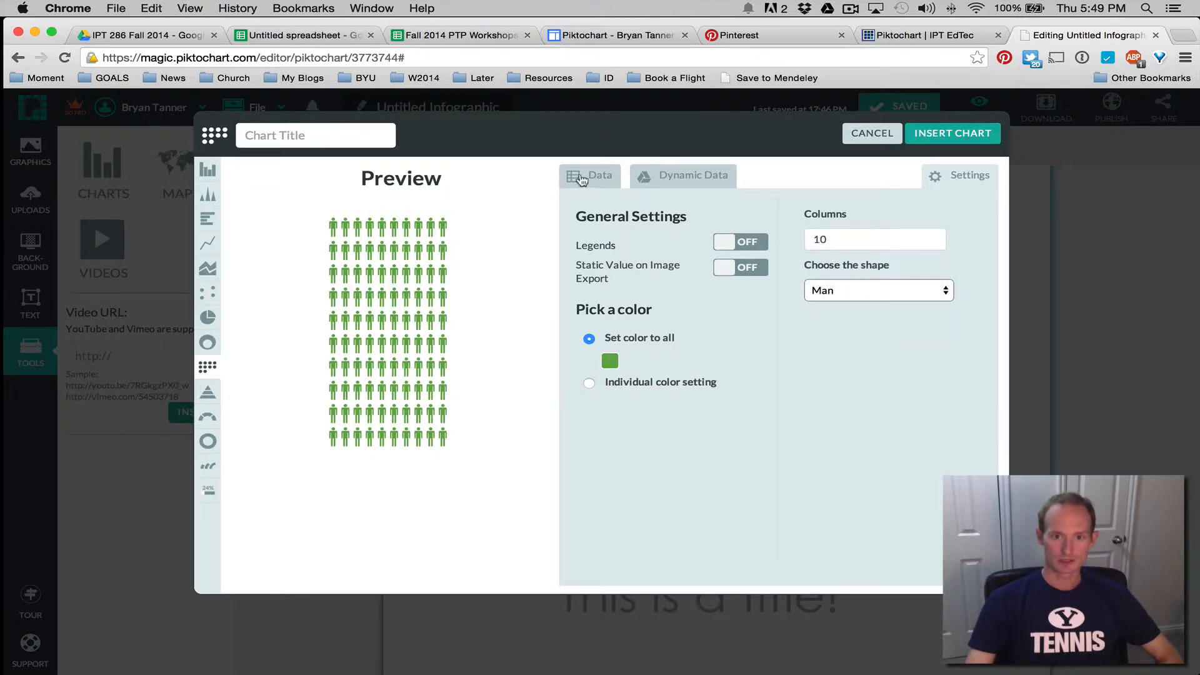
Delete the Q3 and Q4 rows from the chart data, cancelling a sample-data overwrite
click(594, 180)
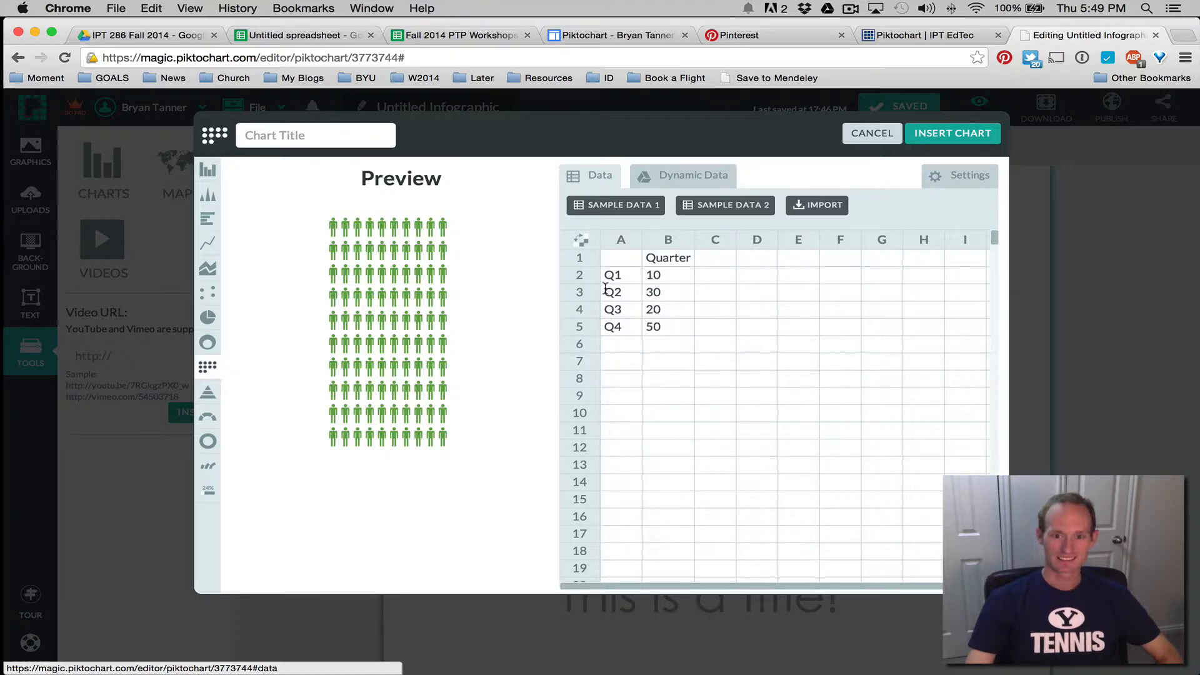
drag(605, 304, 691, 332)
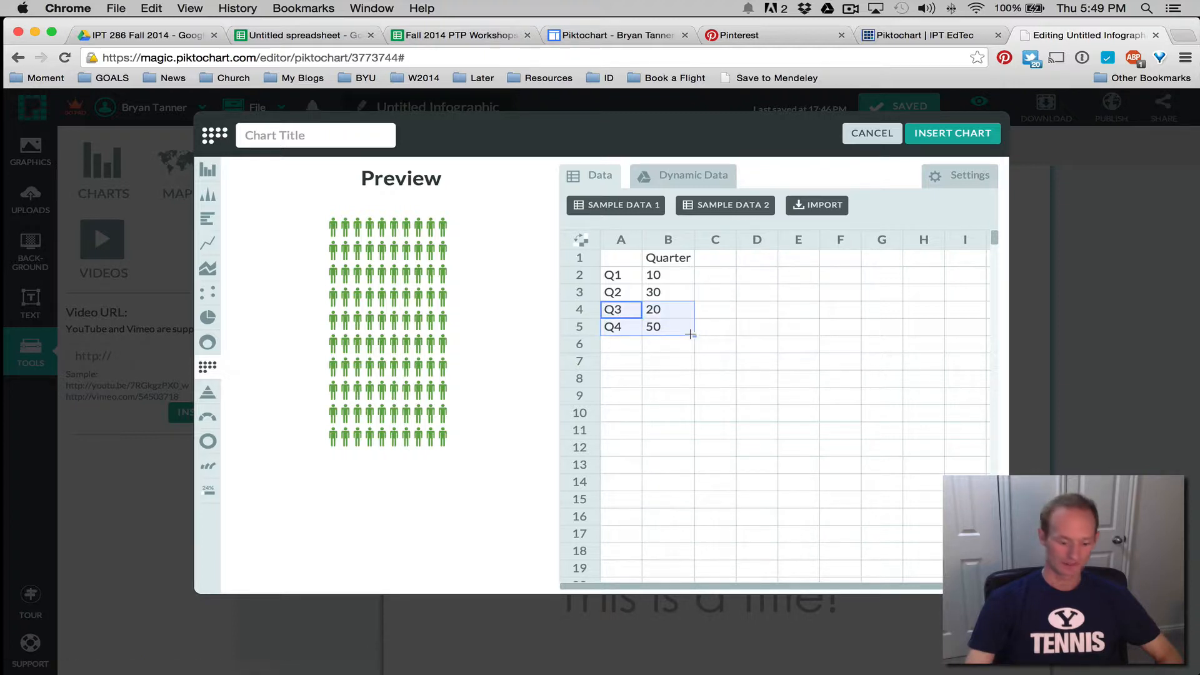
key(Delete)
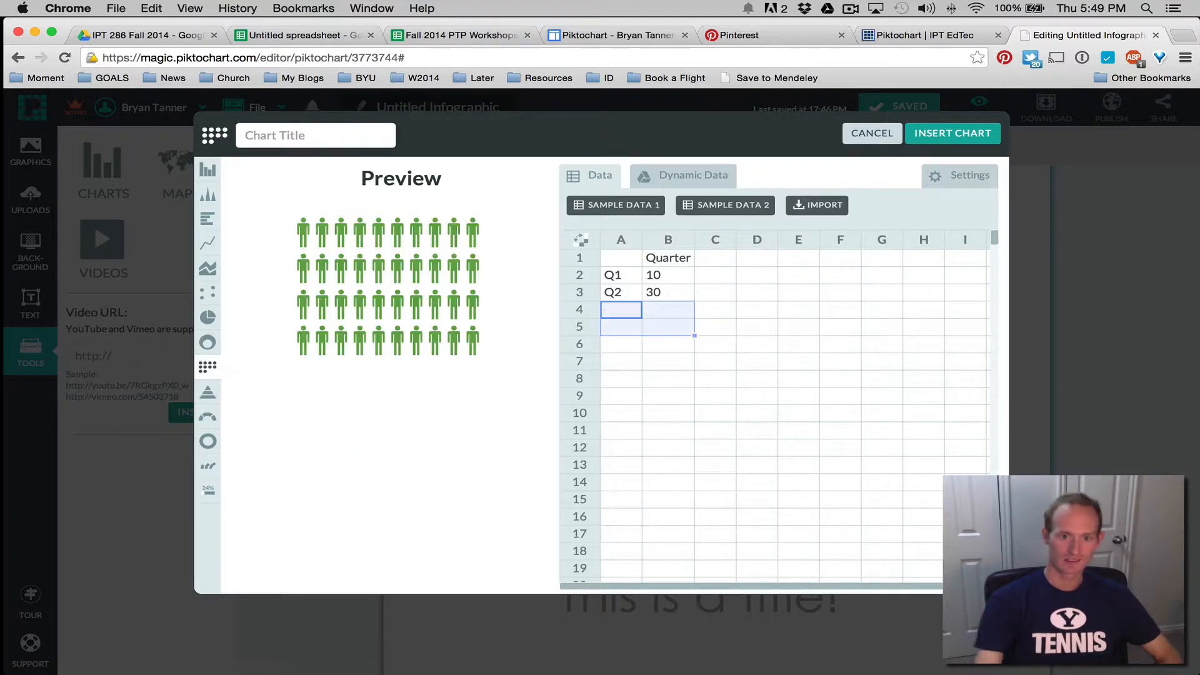
click(664, 276)
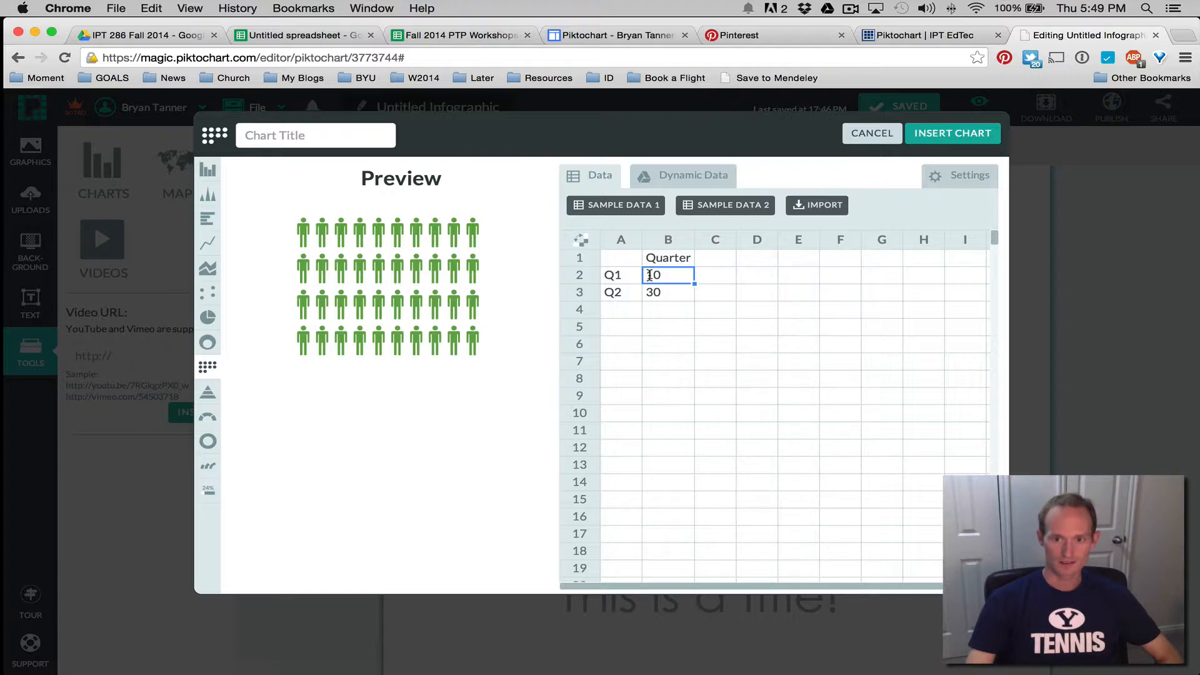
double_click(662, 275)
click(718, 210)
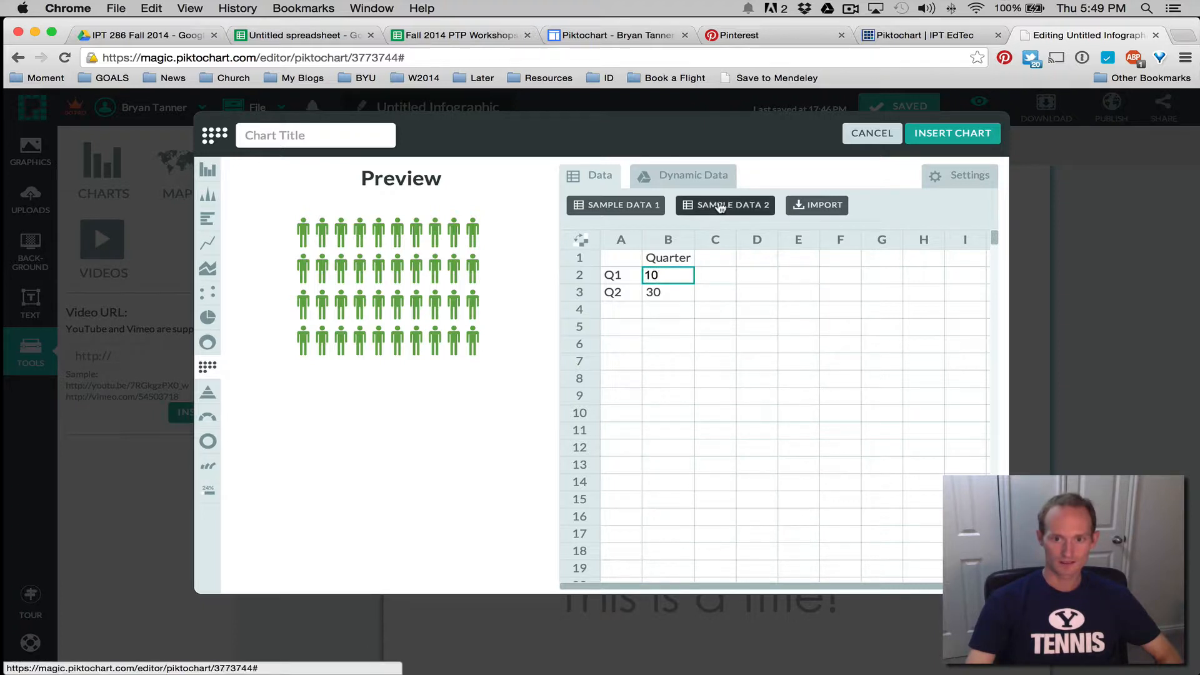
click(647, 257)
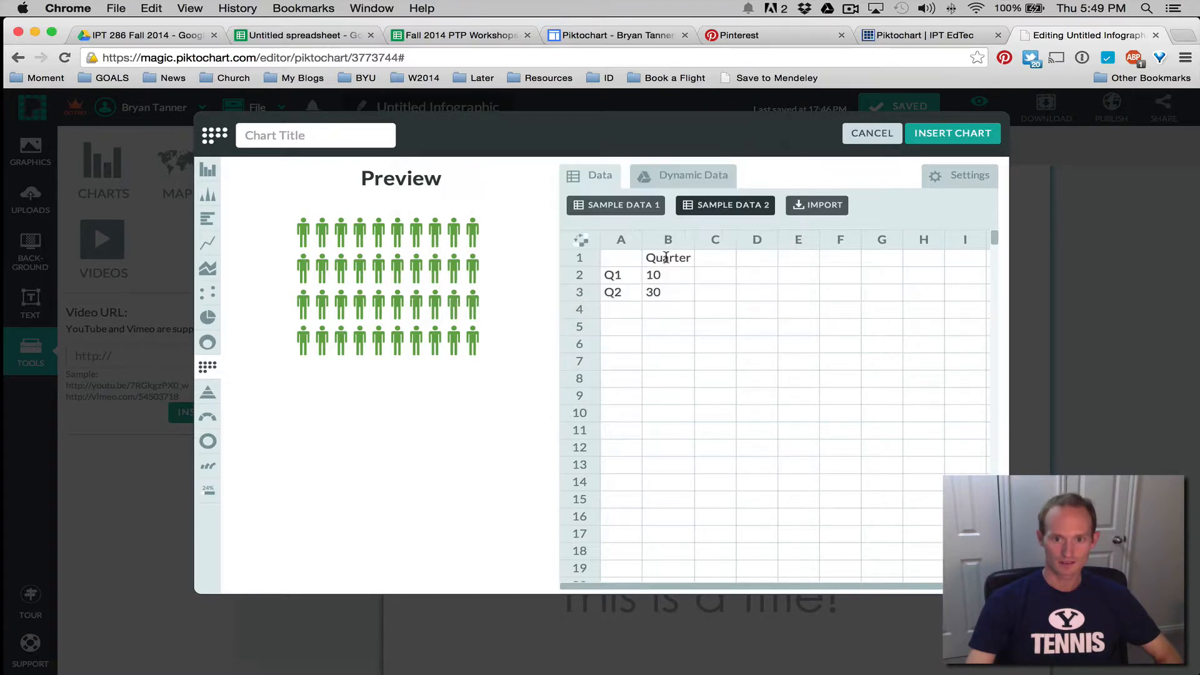
Set Q1 to 30 and Q2 to 3 in the data grid, then pick sample data 2
click(662, 274)
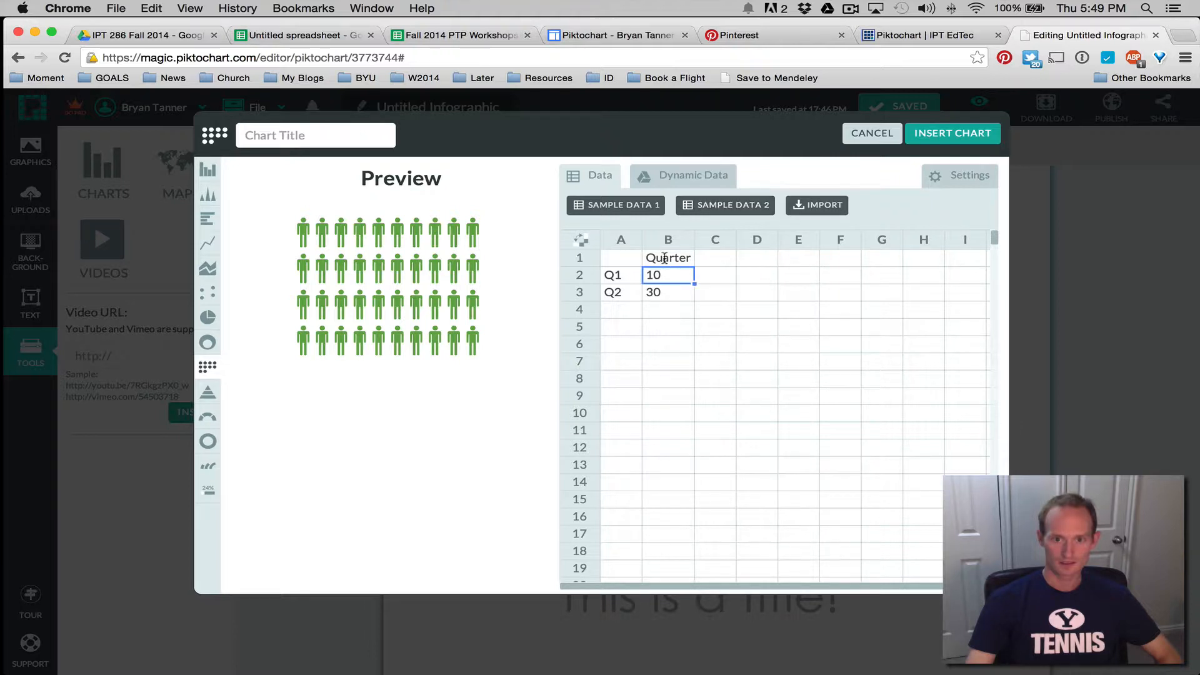
double_click(648, 274)
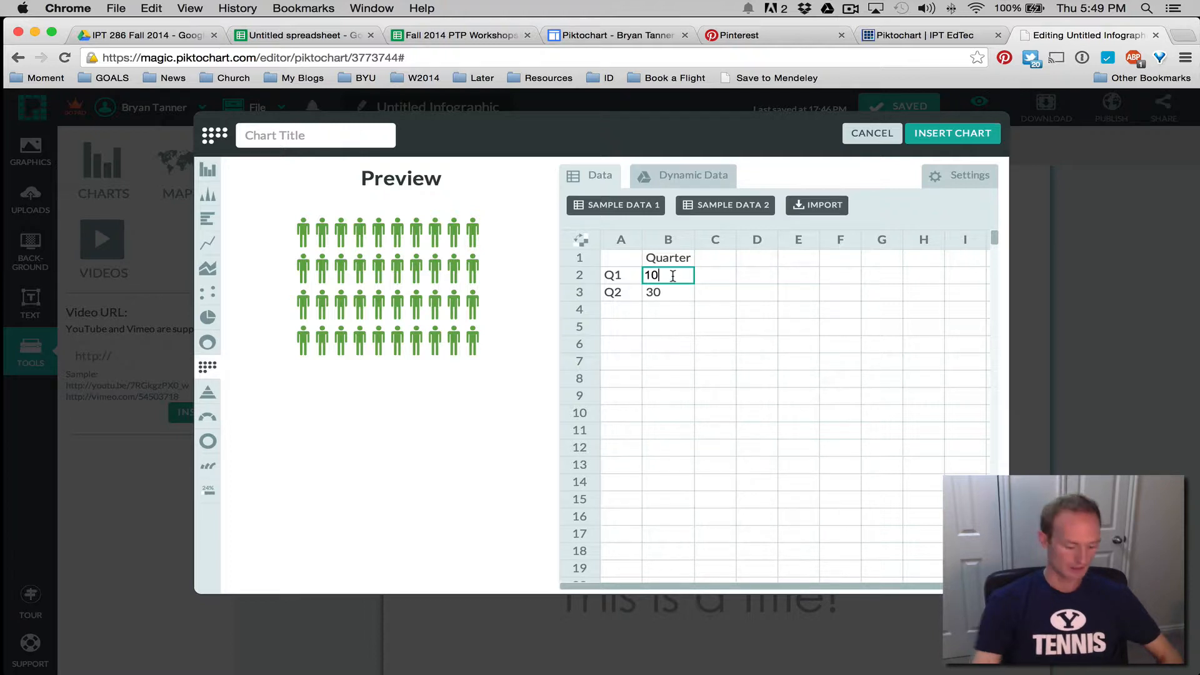
key(BackSpace)
key(BackSpace)
text(3)
key(Return)
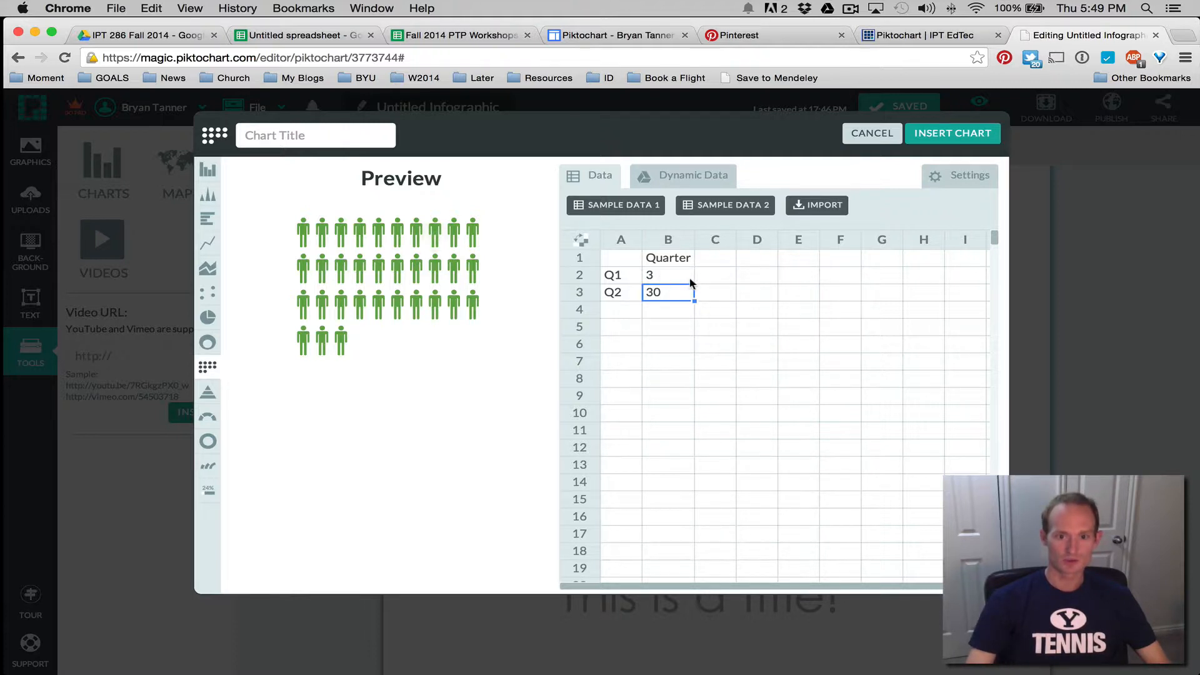
click(327, 349)
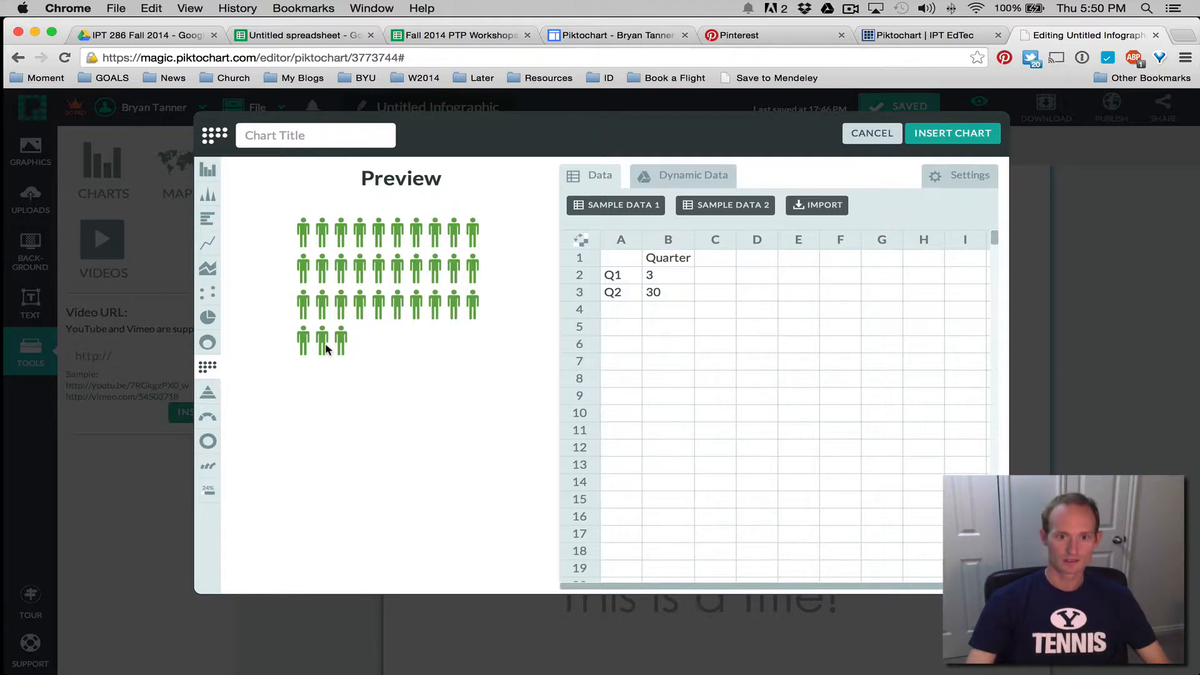
click(657, 280)
text(0)
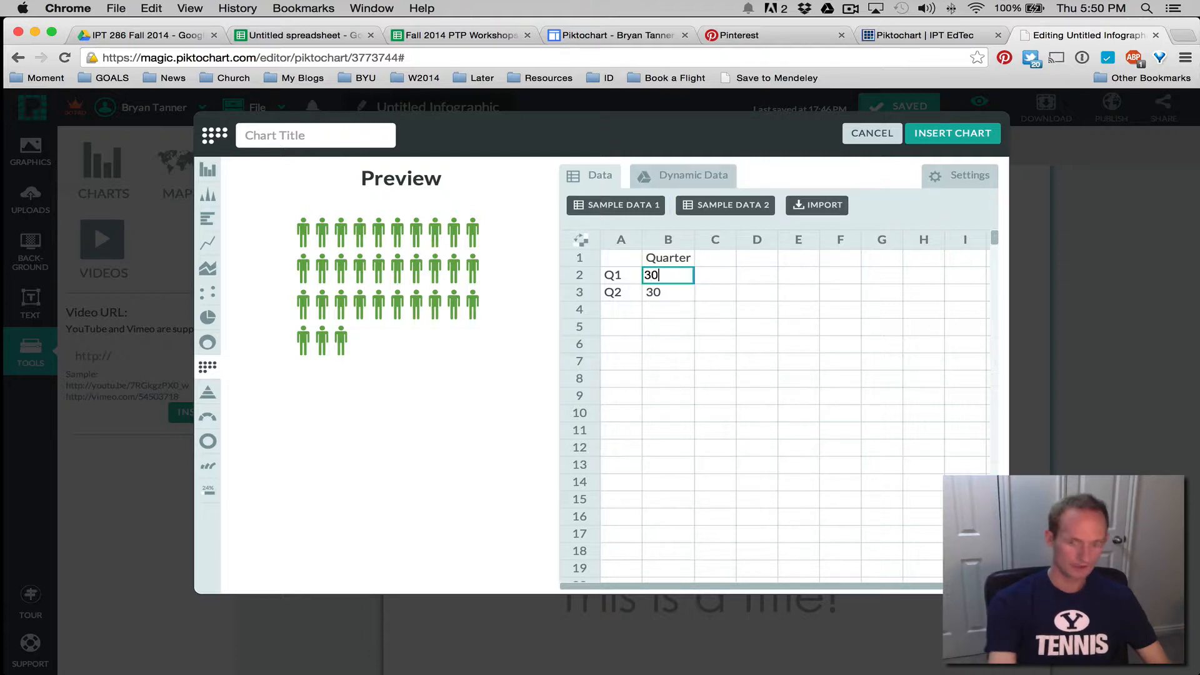
click(656, 293)
text(3)
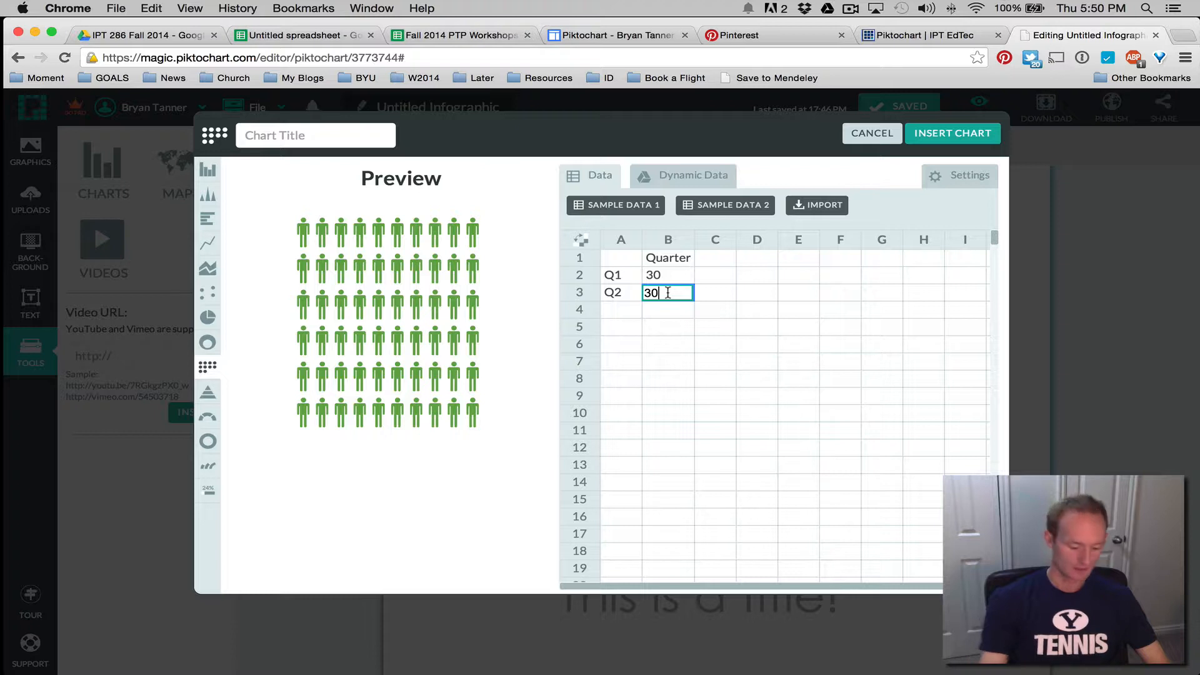
key(Return)
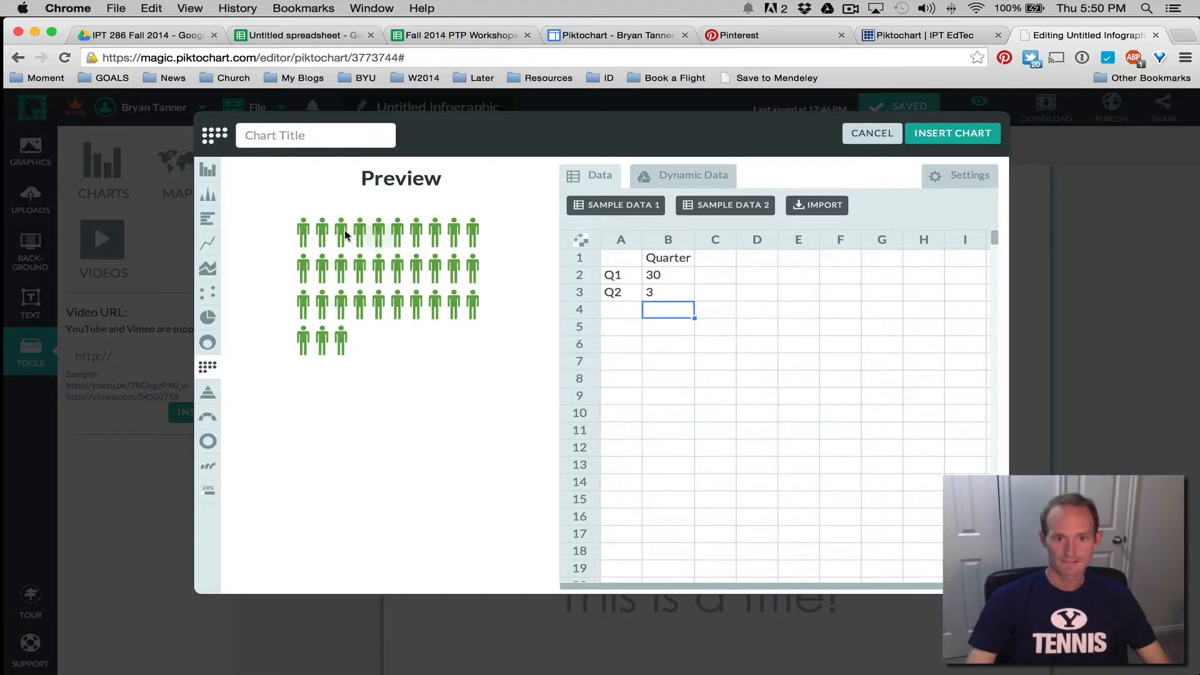
click(375, 237)
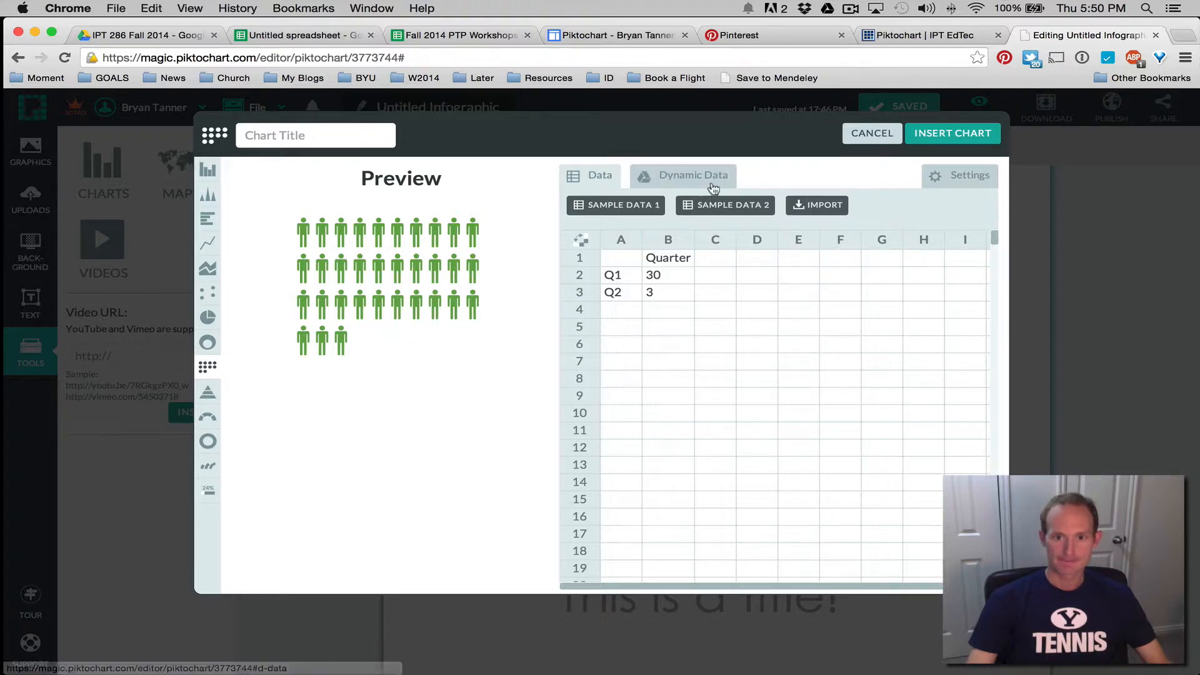
click(730, 203)
Load sample data 2, then sample data 1 (Apples 10, 20, 30), shown as Icon Matrix
click(725, 257)
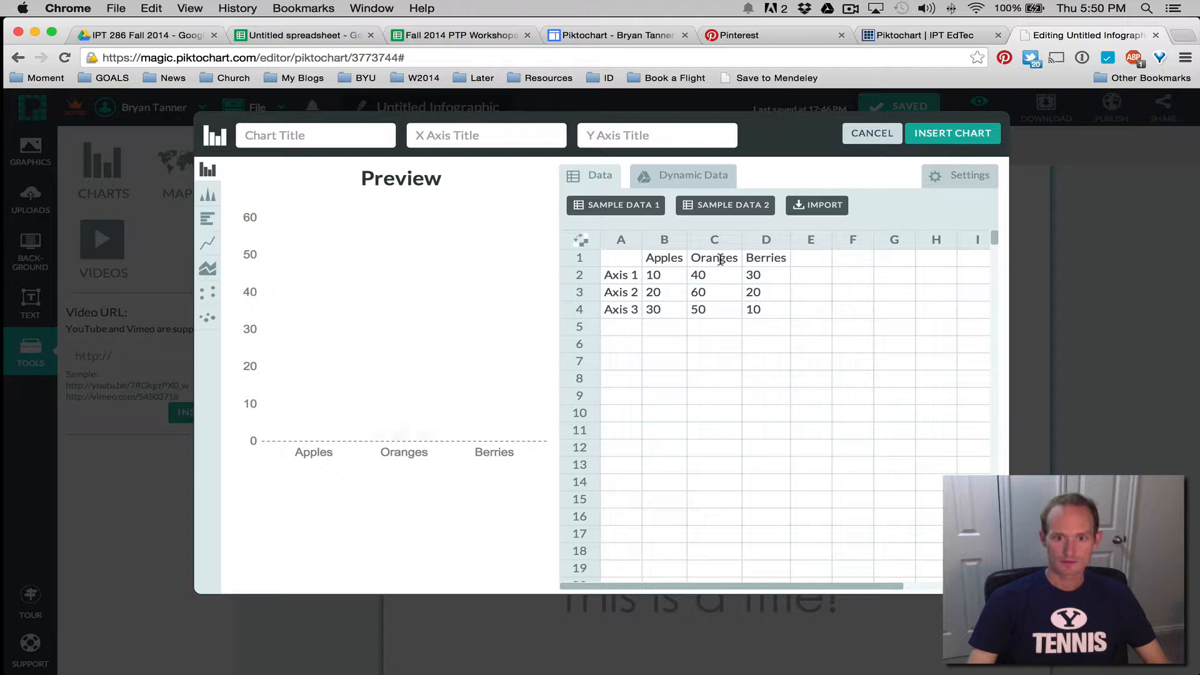
click(612, 205)
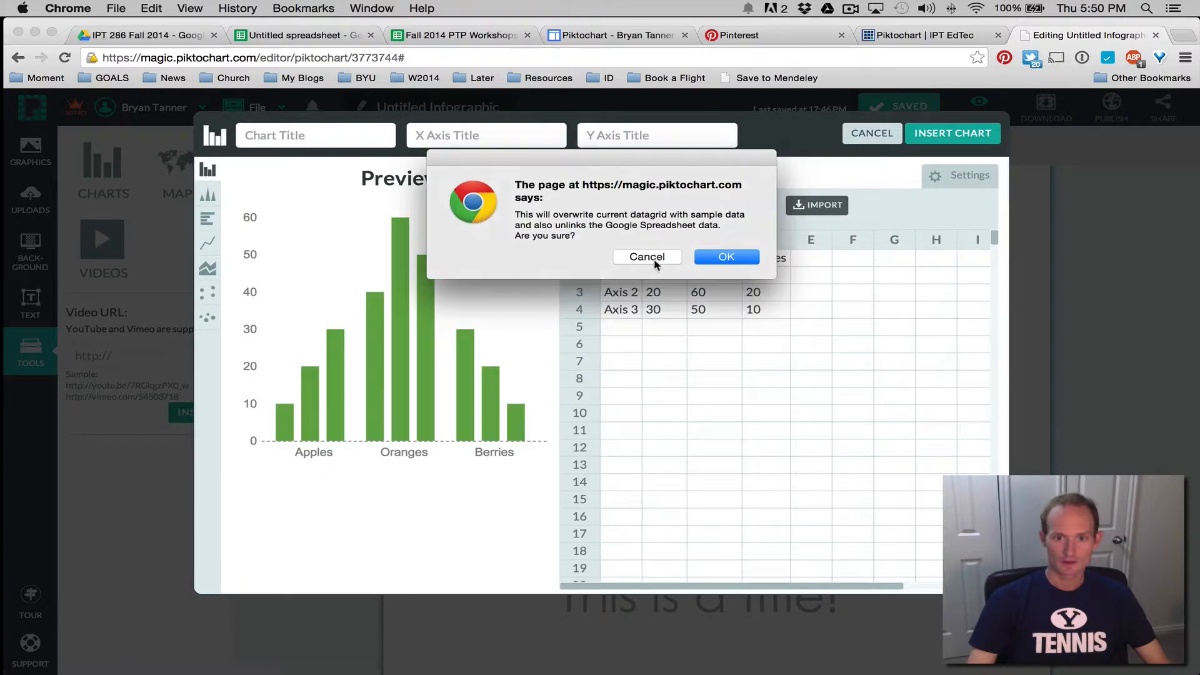
click(726, 257)
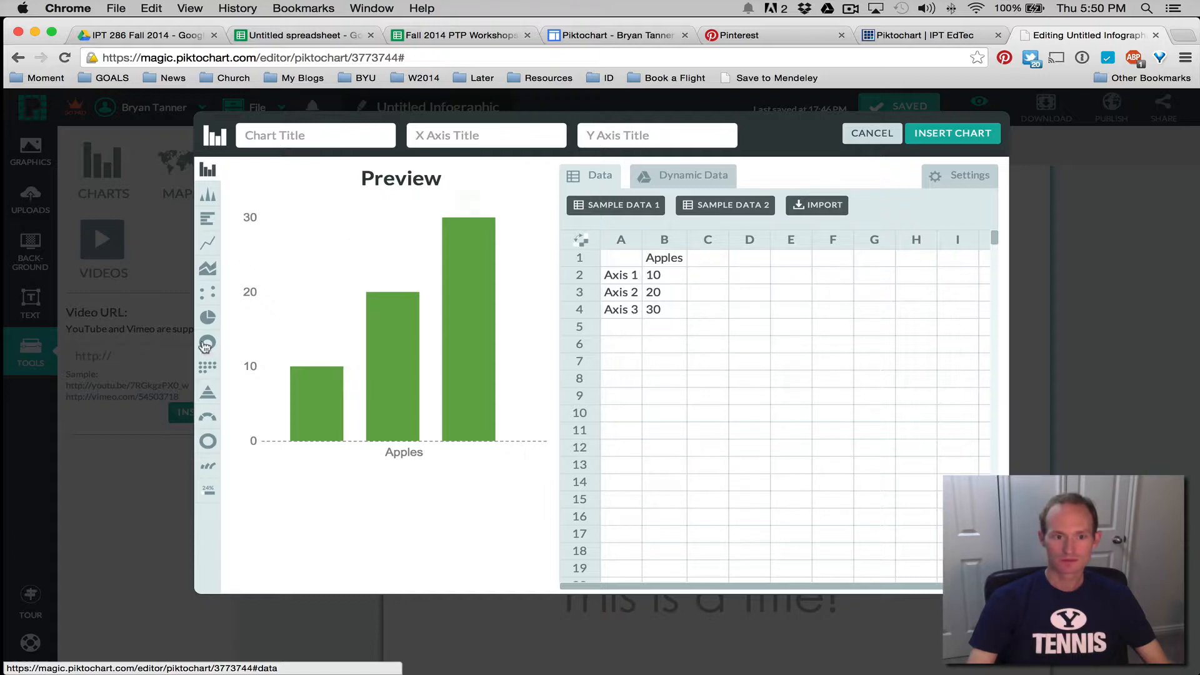
click(207, 366)
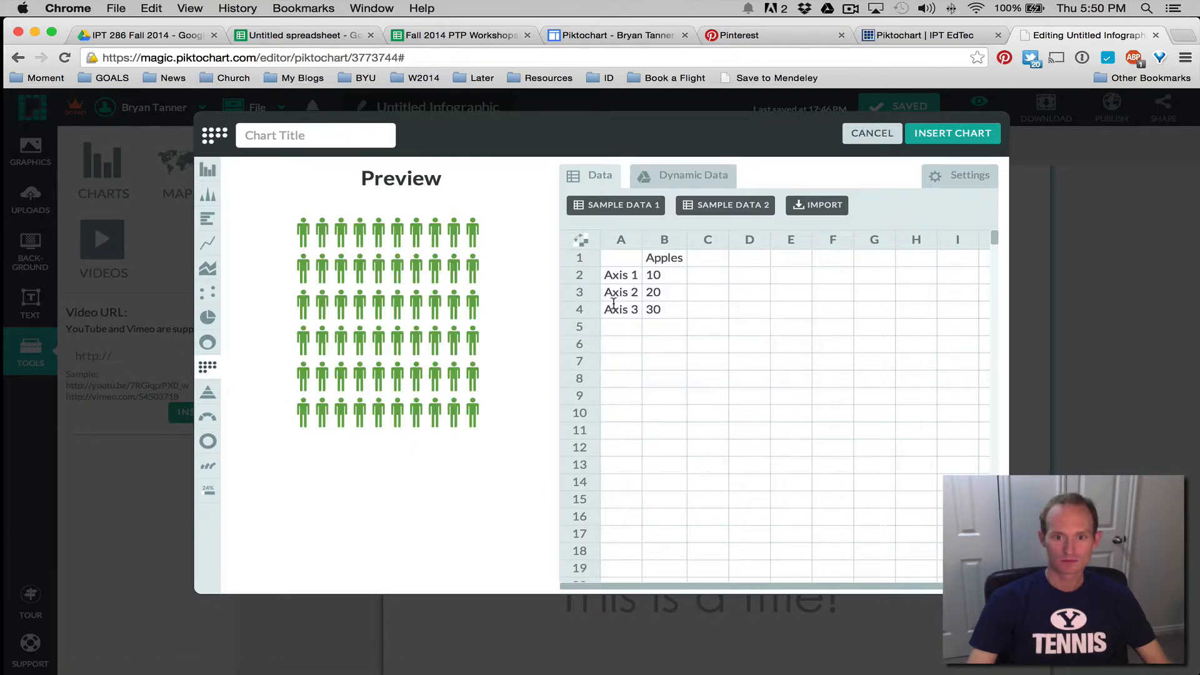
Use individual row colours, delete the Axis 3 row and set Axis 1 to 3
click(943, 182)
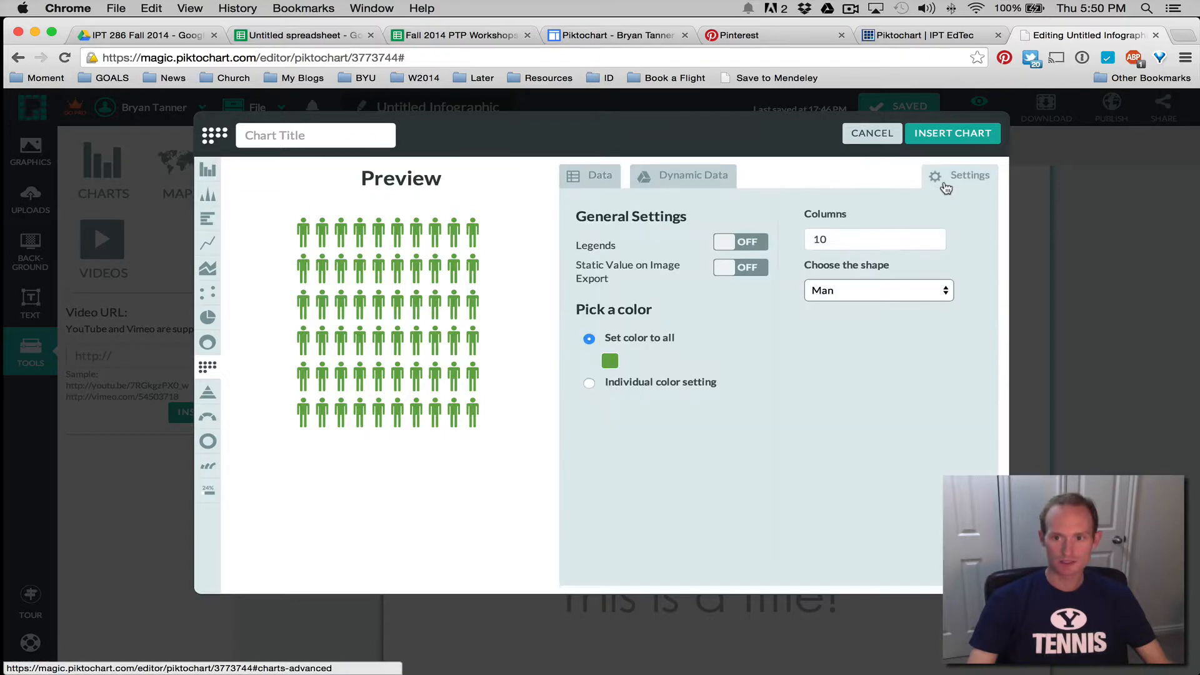
click(589, 383)
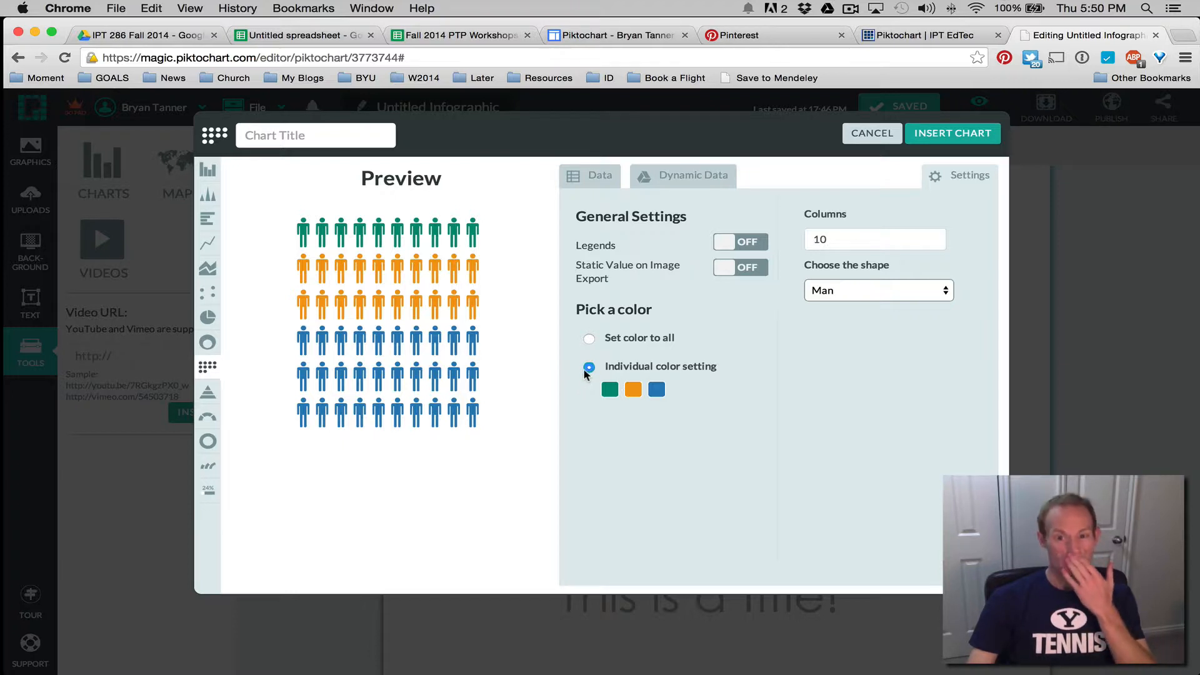
click(583, 188)
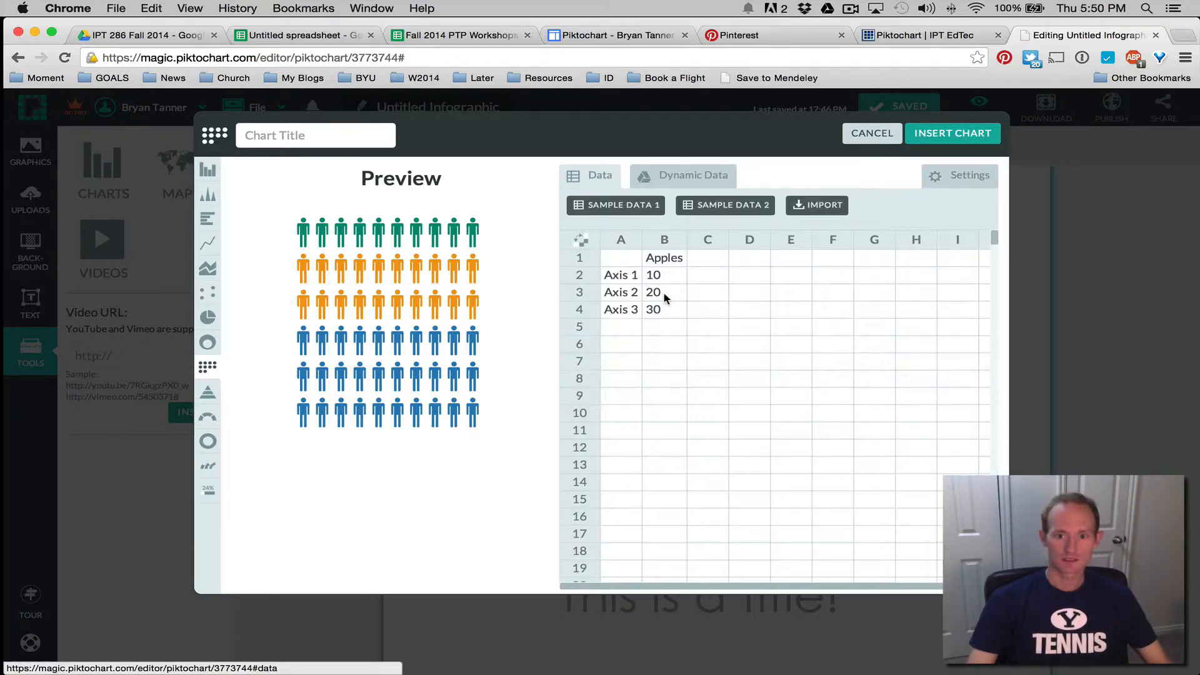
drag(607, 308, 666, 311)
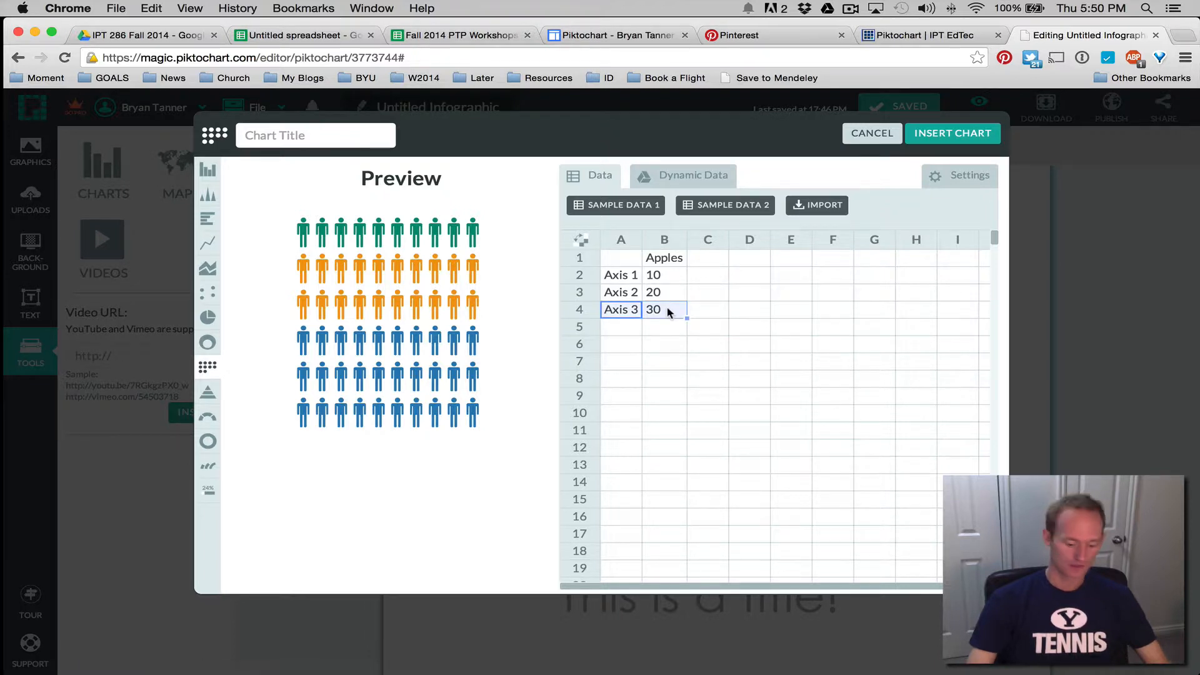
key(BackSpace)
click(653, 276)
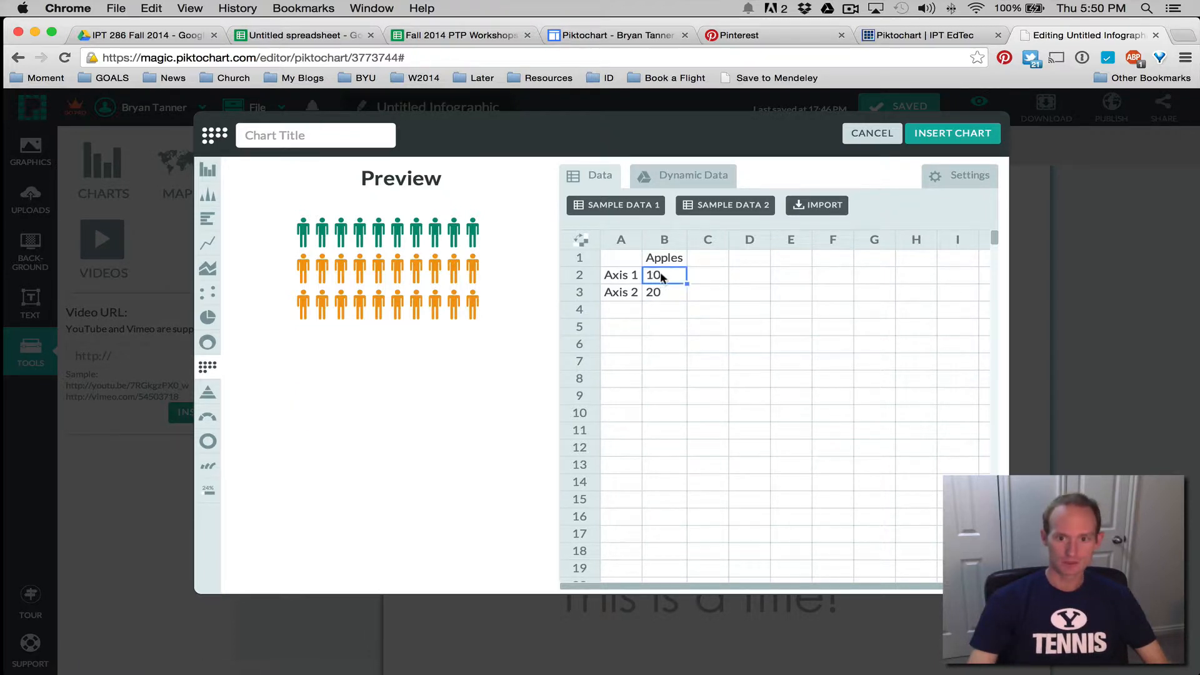
double_click(670, 279)
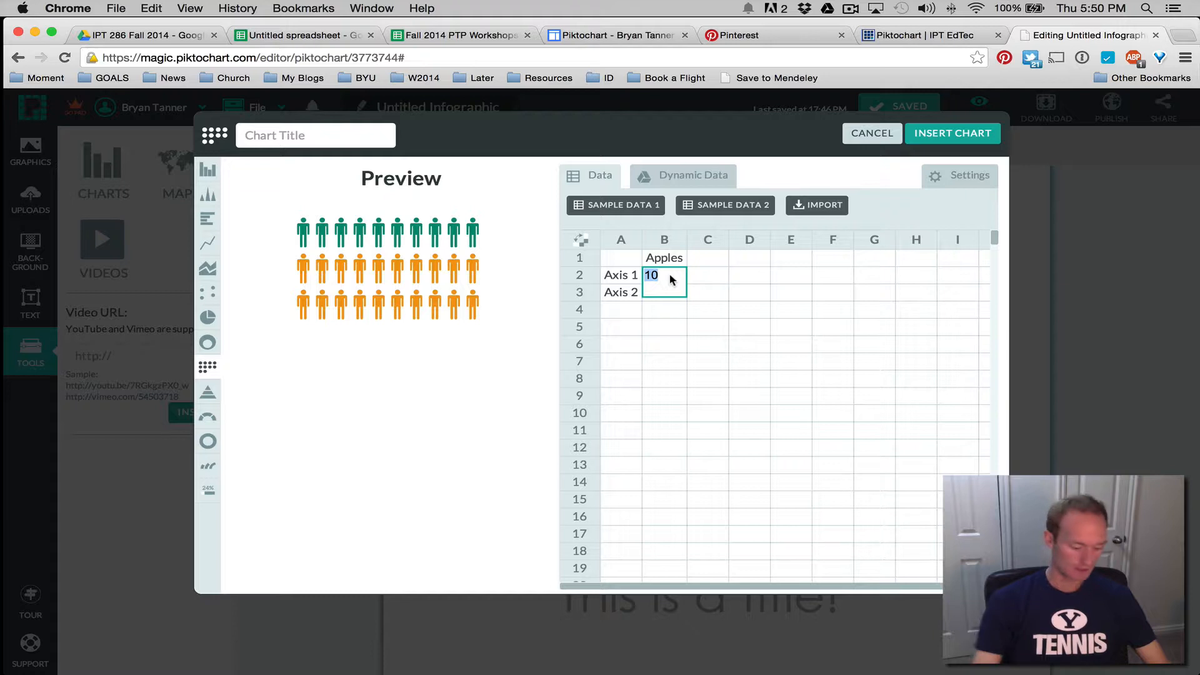
text(3)
scroll(641, 300, down, 2)
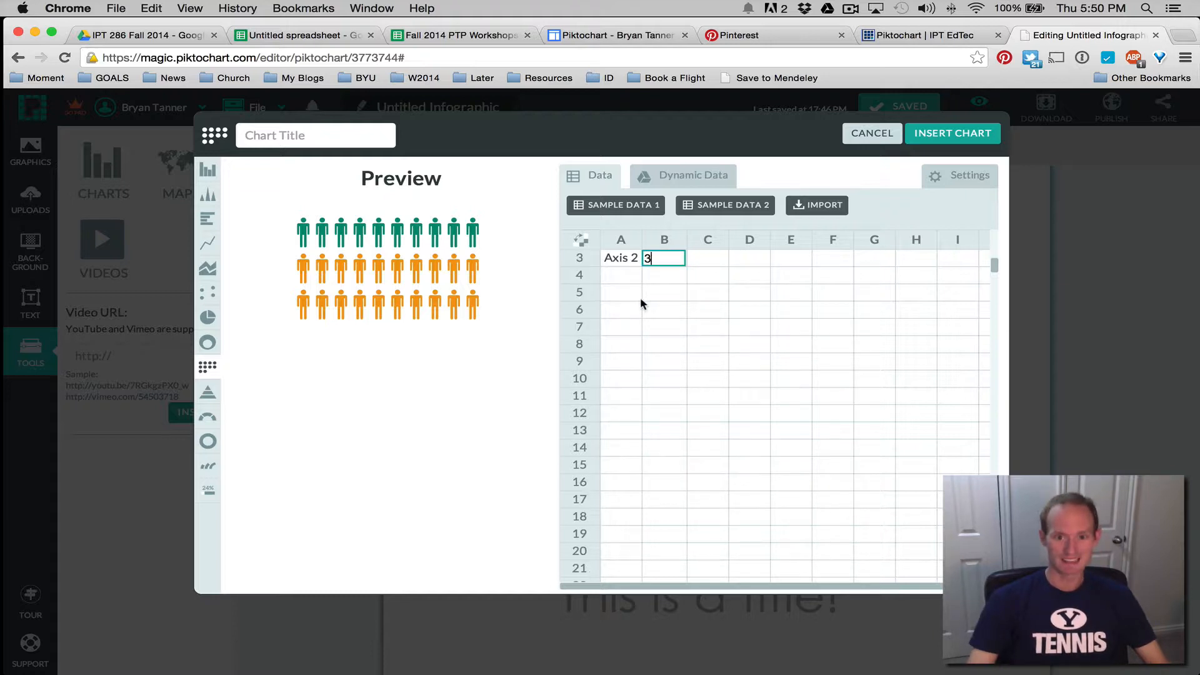
scroll(640, 283, up, 2)
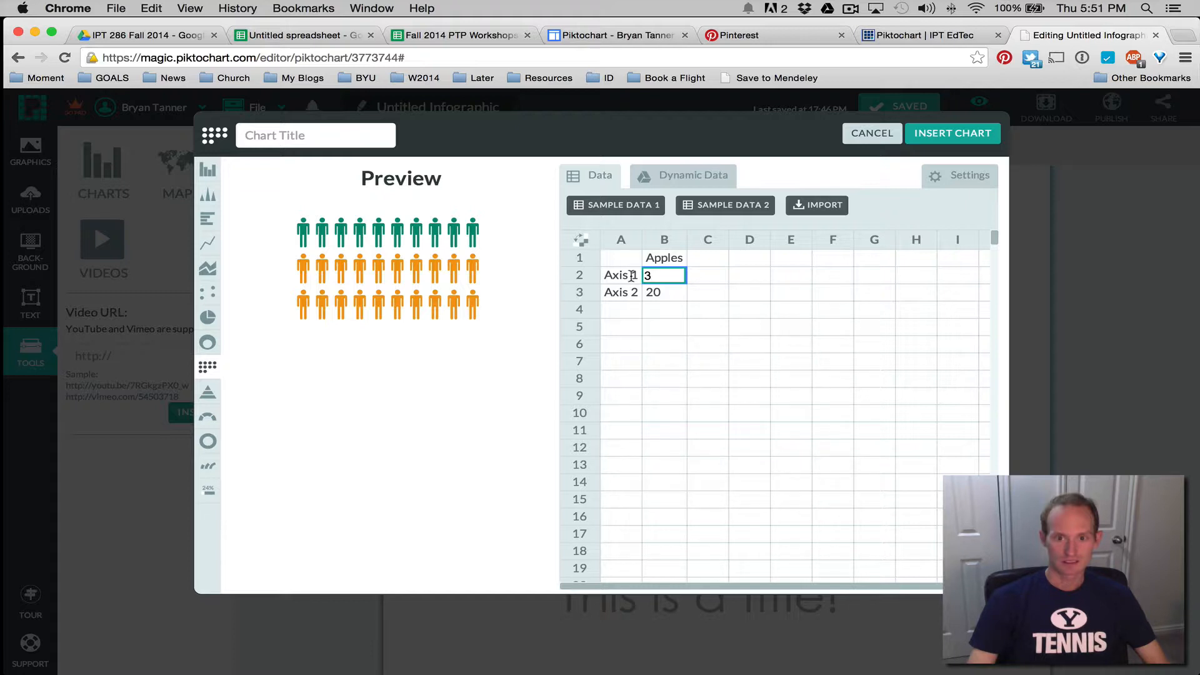
click(943, 180)
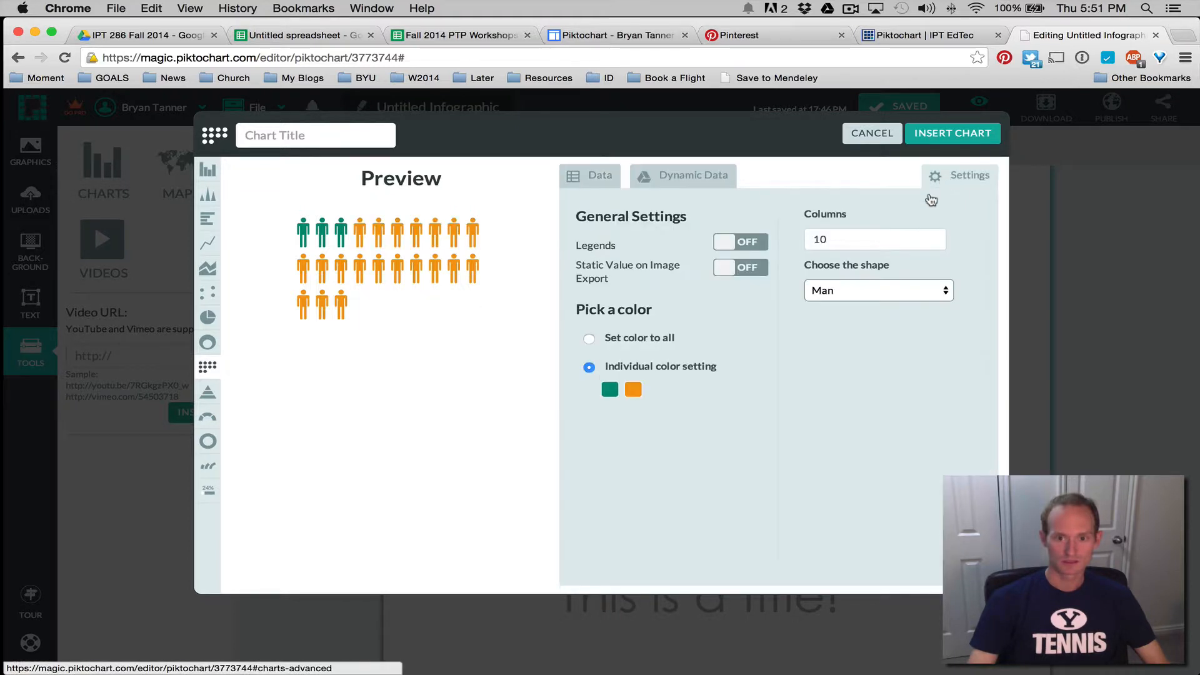
Colour the Axis 1 figures red-orange (#e34304) and Axis 2 figures black (#000000), then insert the pictograph
click(609, 389)
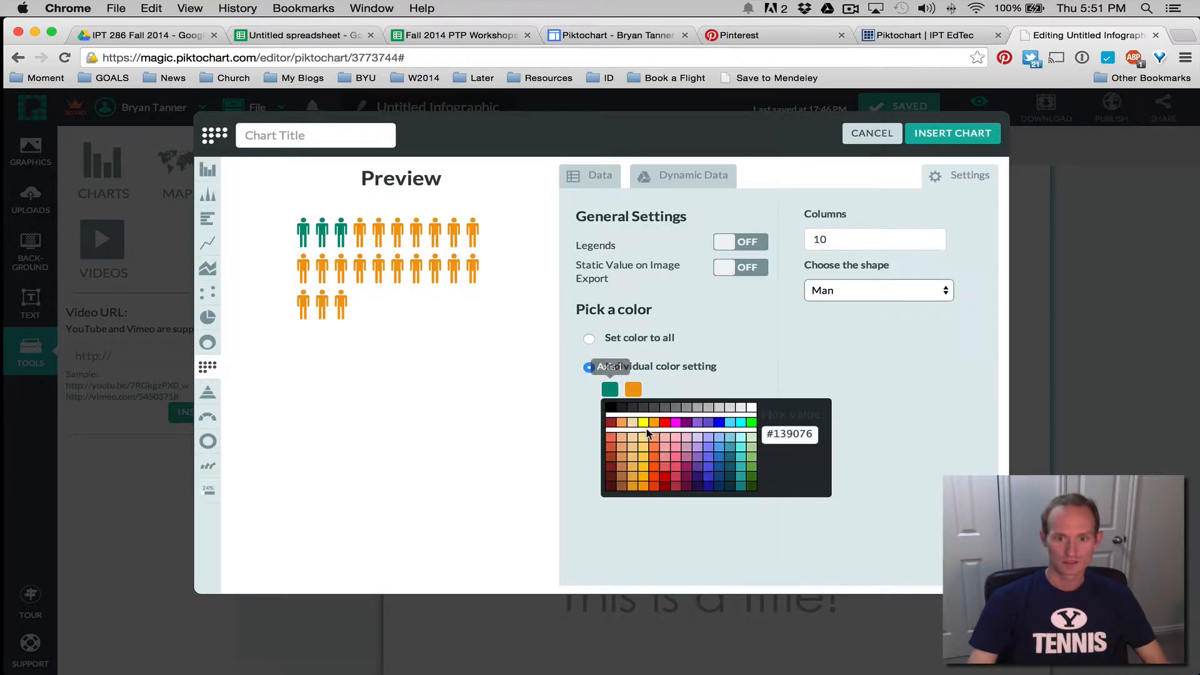
click(655, 481)
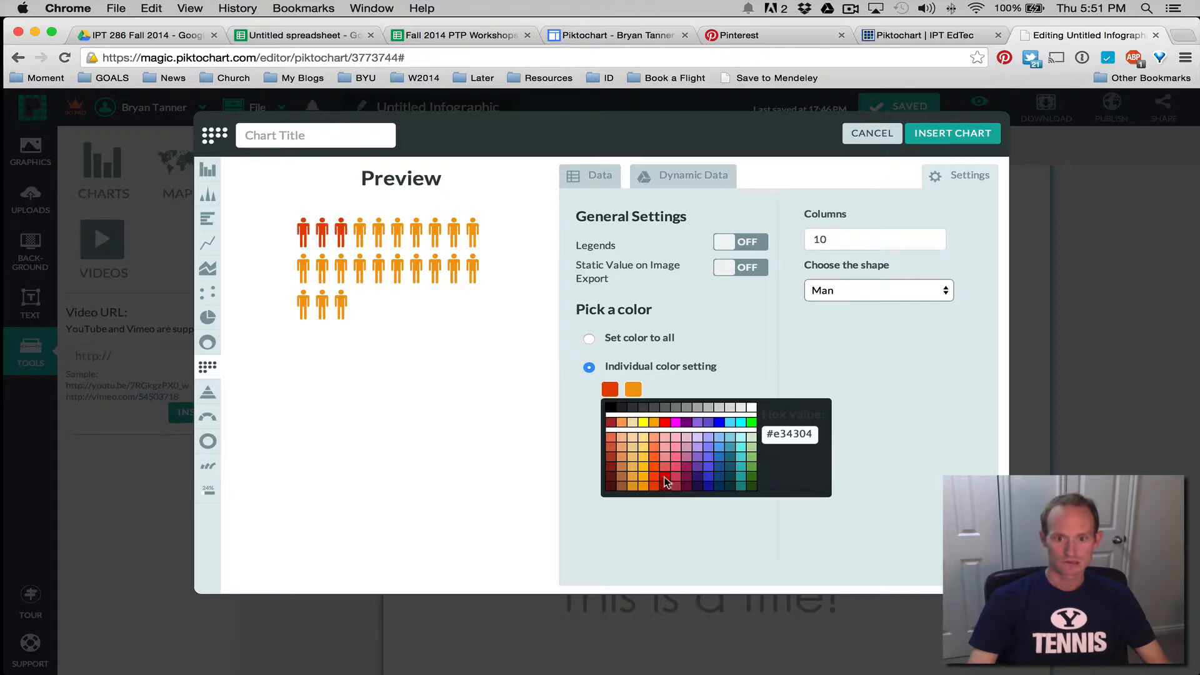
click(633, 388)
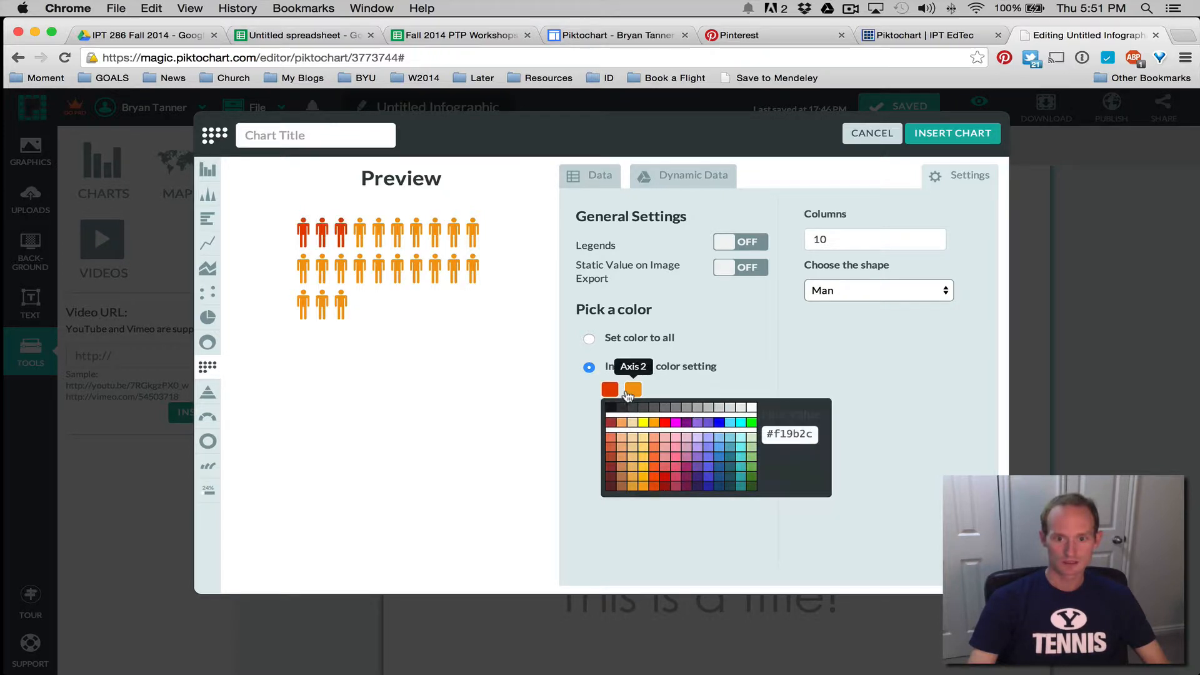
click(612, 488)
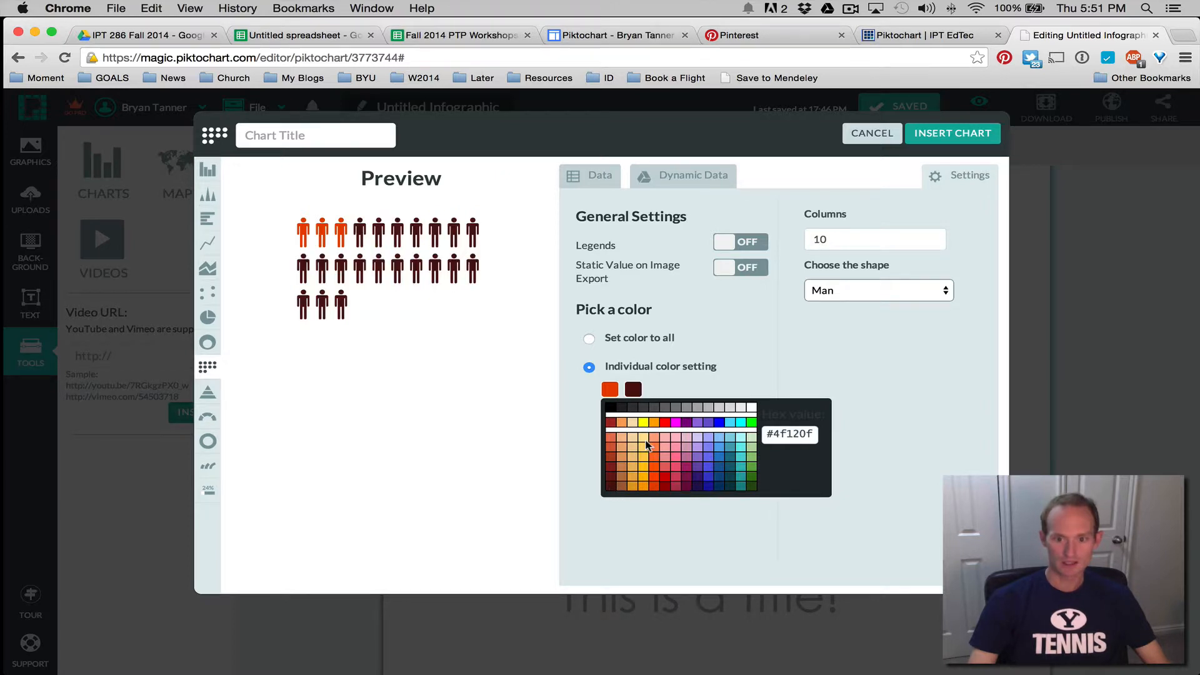
click(606, 409)
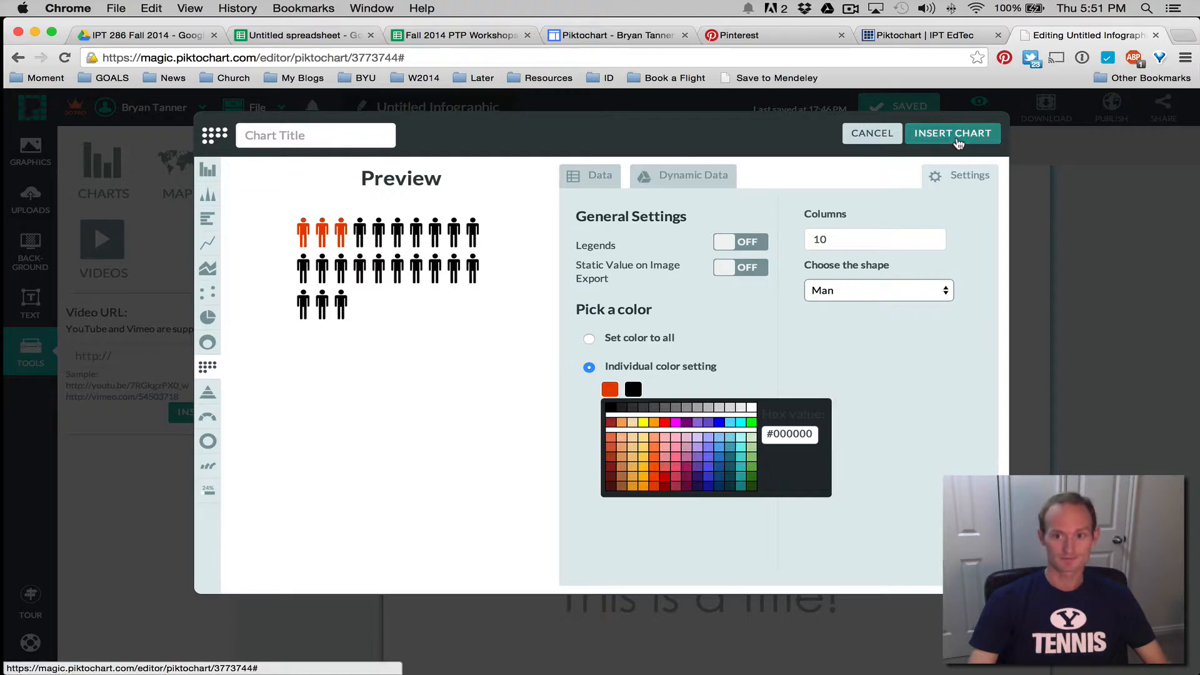
click(957, 133)
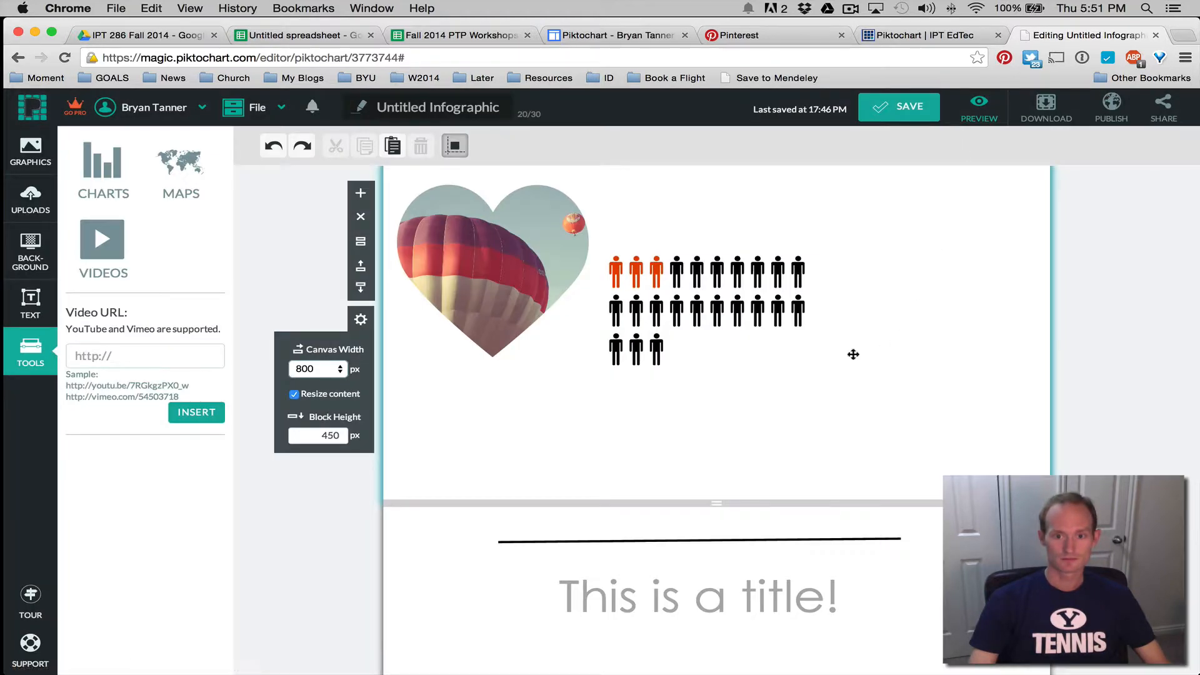
Position the pictograph right of the heart-shaped balloon photo, then bring up the IPT EdTec rubric
drag(706, 313, 781, 255)
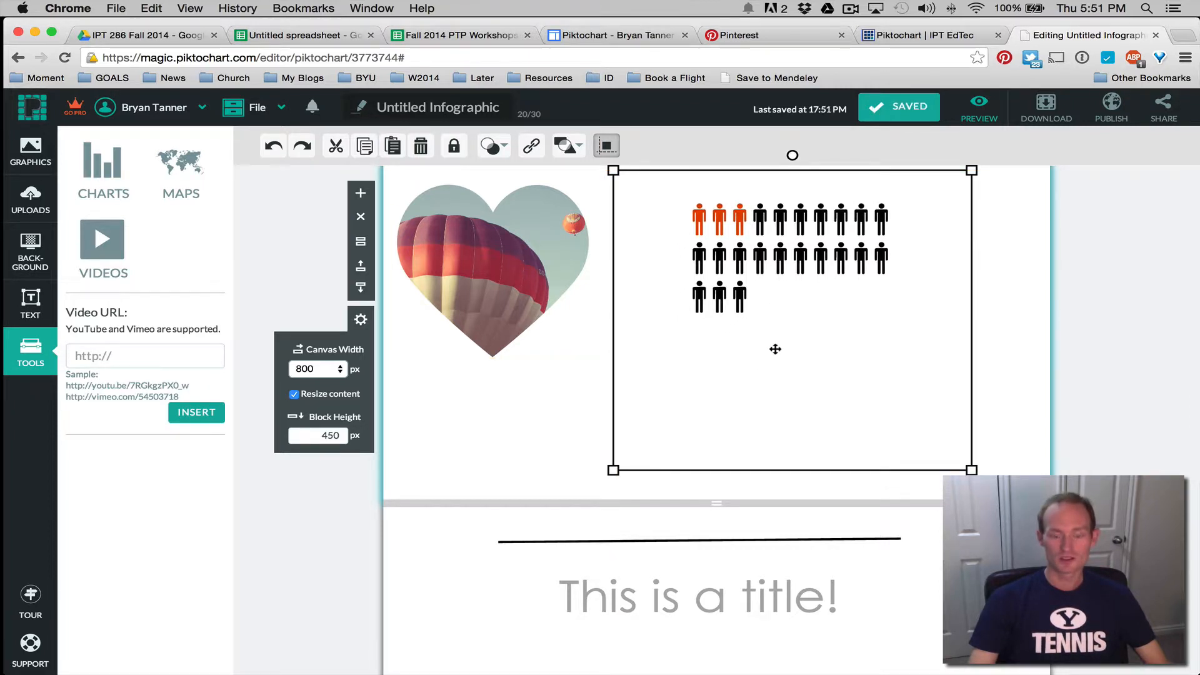
drag(801, 253, 789, 261)
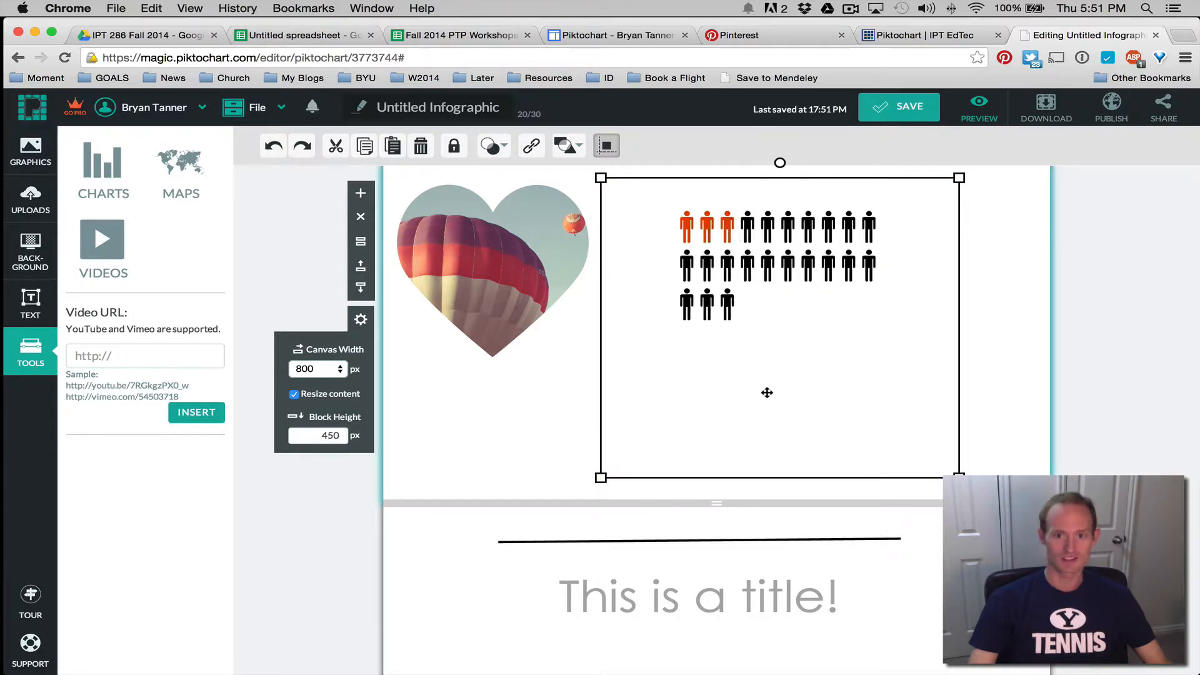
click(916, 39)
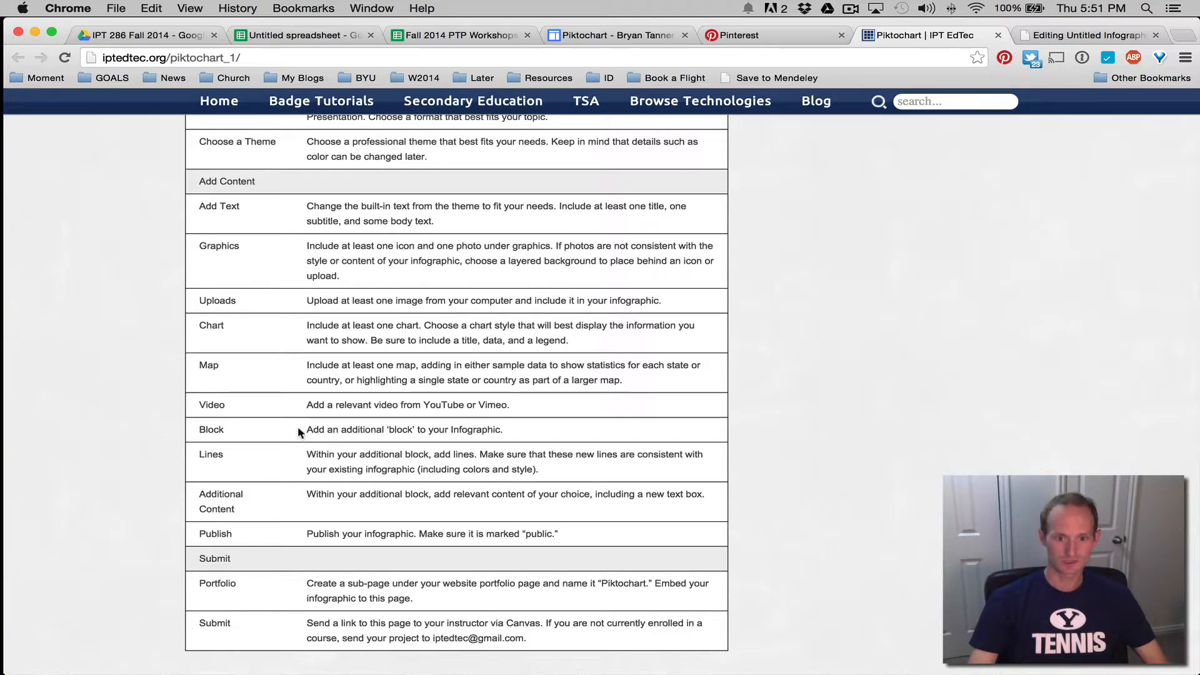
Highlight the rubric's Block requirement, then return to the Untitled Infographic editor
drag(303, 430, 331, 434)
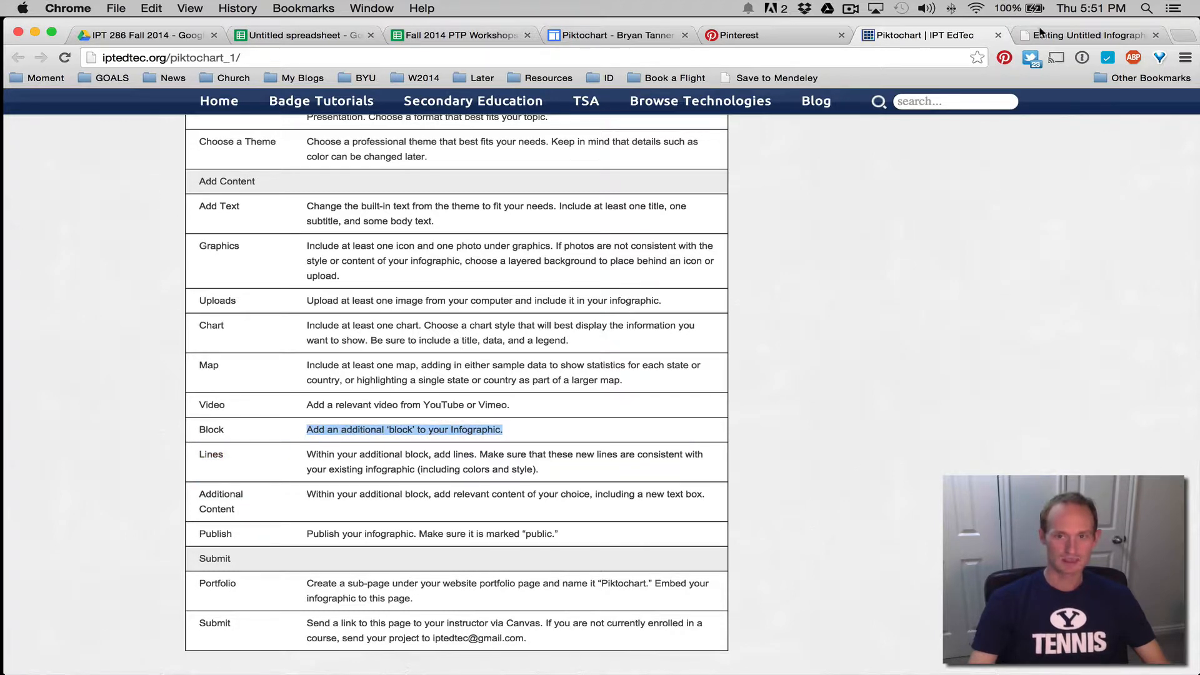
click(1082, 36)
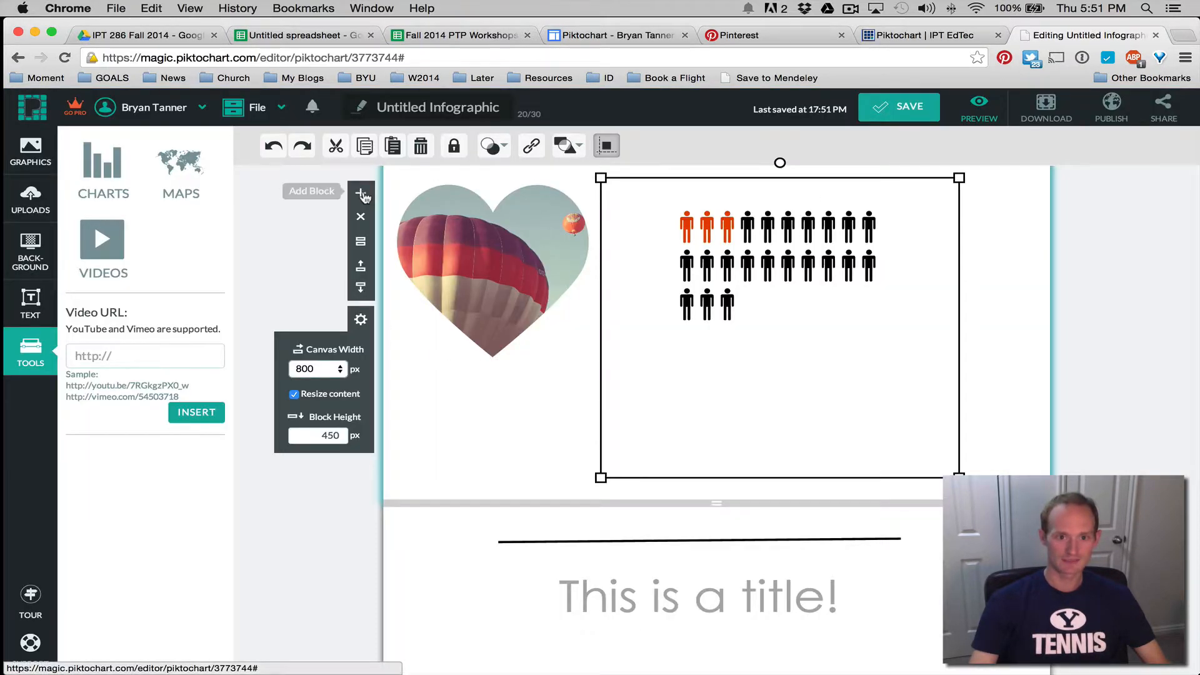
Move the new empty block below the title block and shrink it from 450 to 177 px tall
click(361, 193)
scroll(554, 417, down, 5)
scroll(554, 414, down, 2)
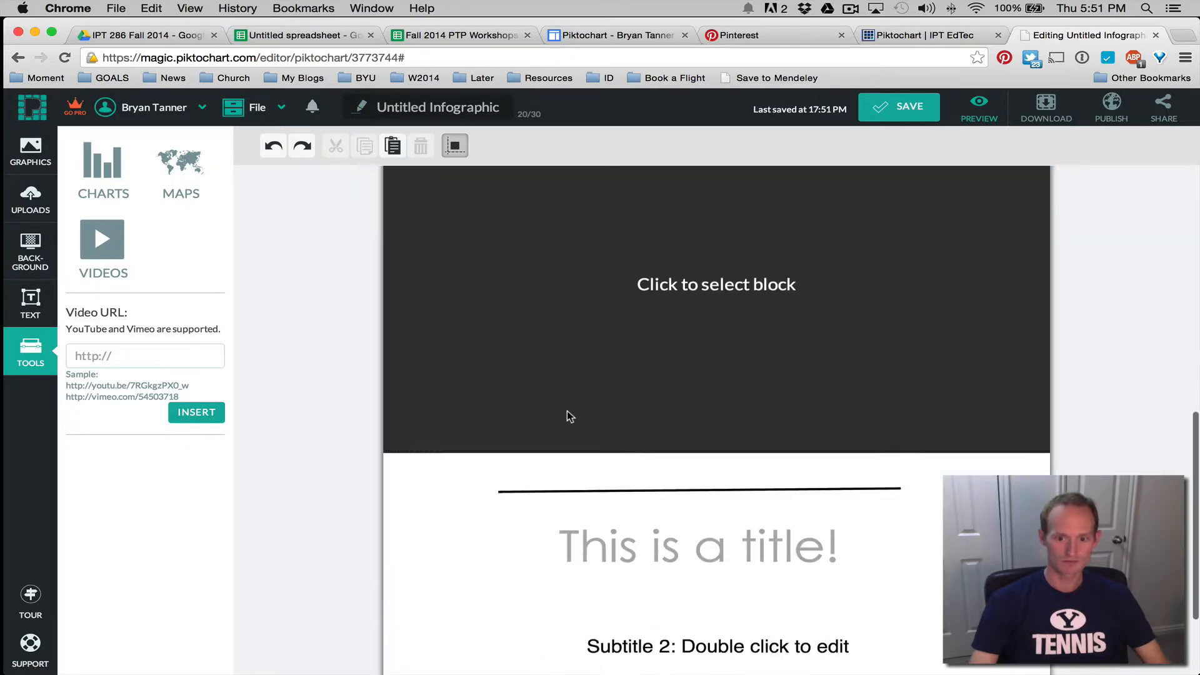
click(727, 428)
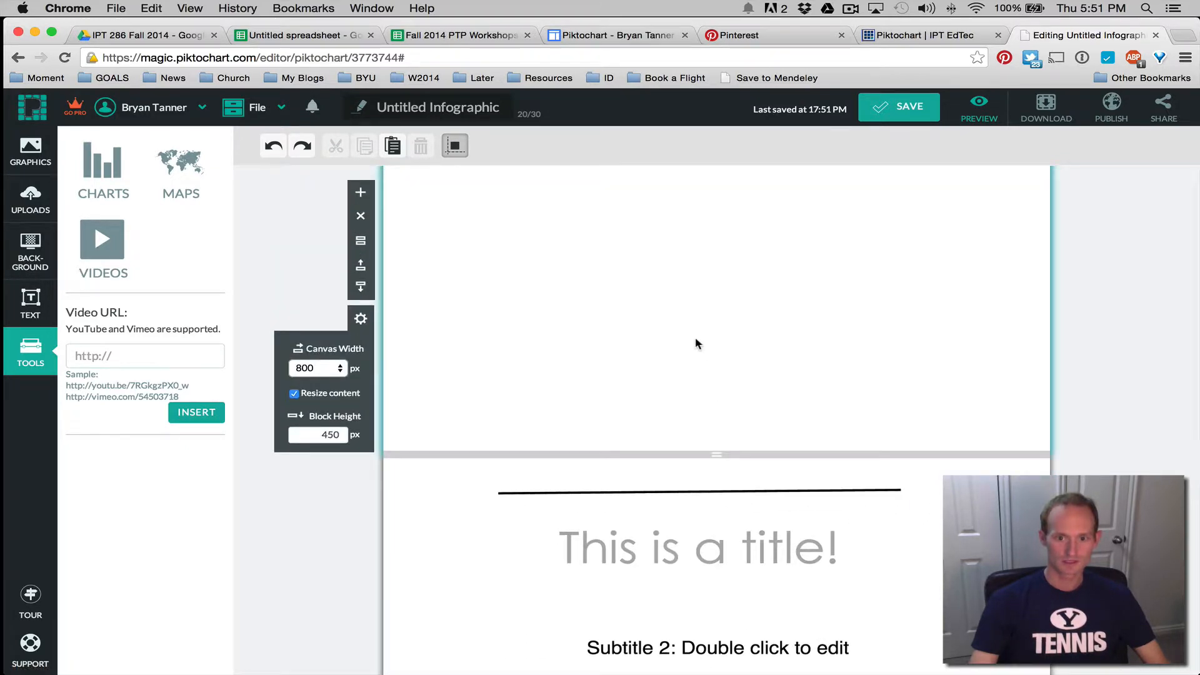
click(361, 287)
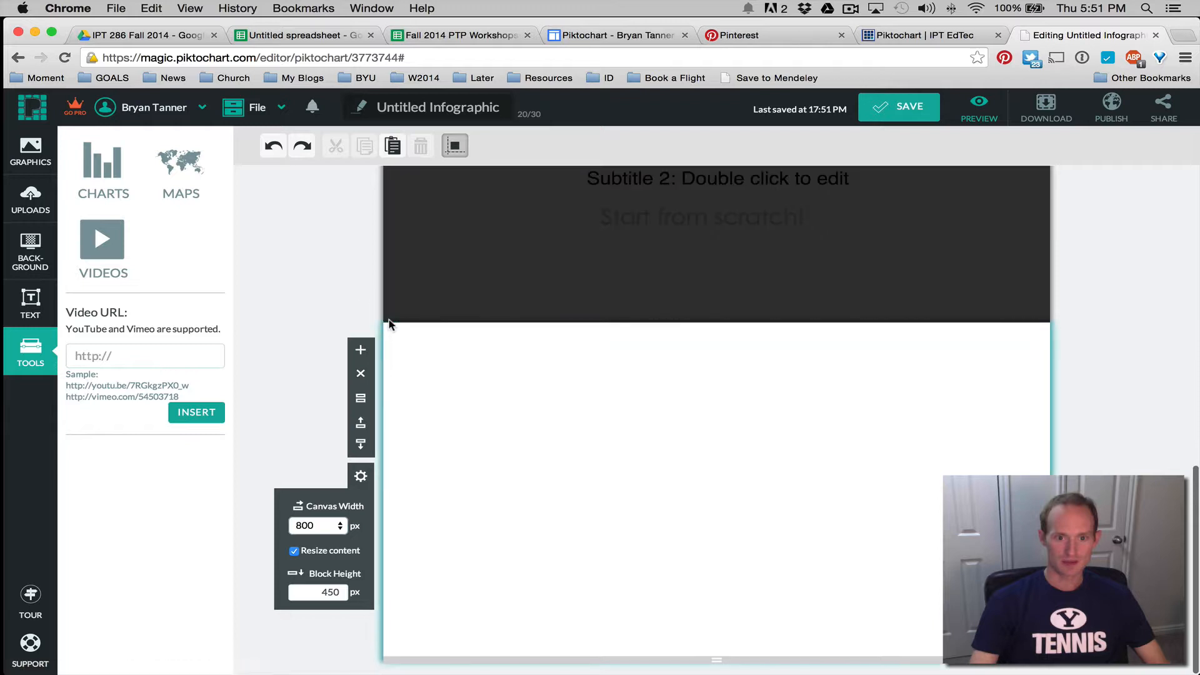
drag(717, 659, 718, 450)
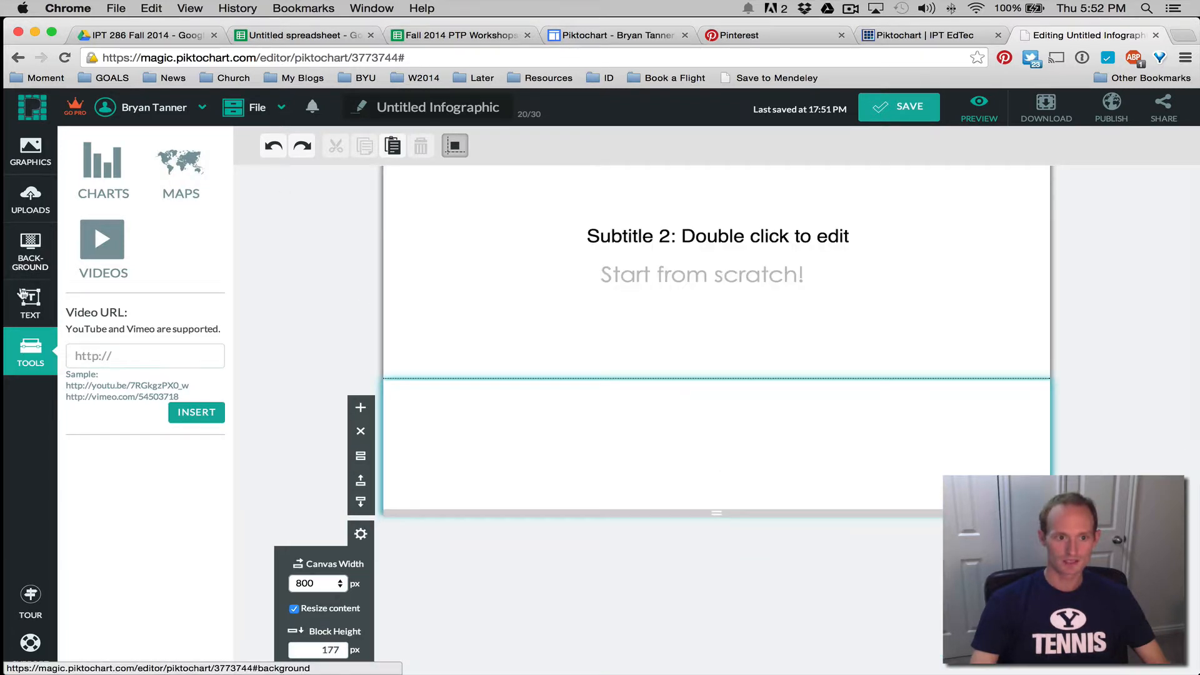
Add a Subtitle 2 text box reading 'Sources:' followed by the copied Google Sites page URL
click(23, 298)
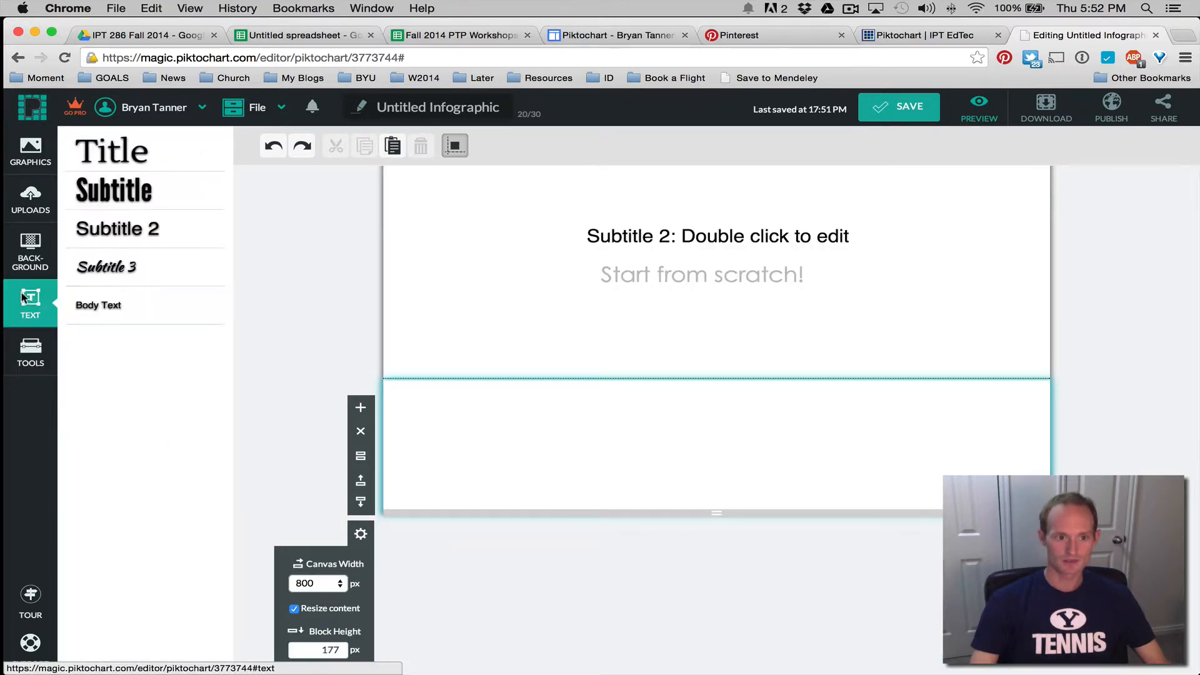
click(123, 235)
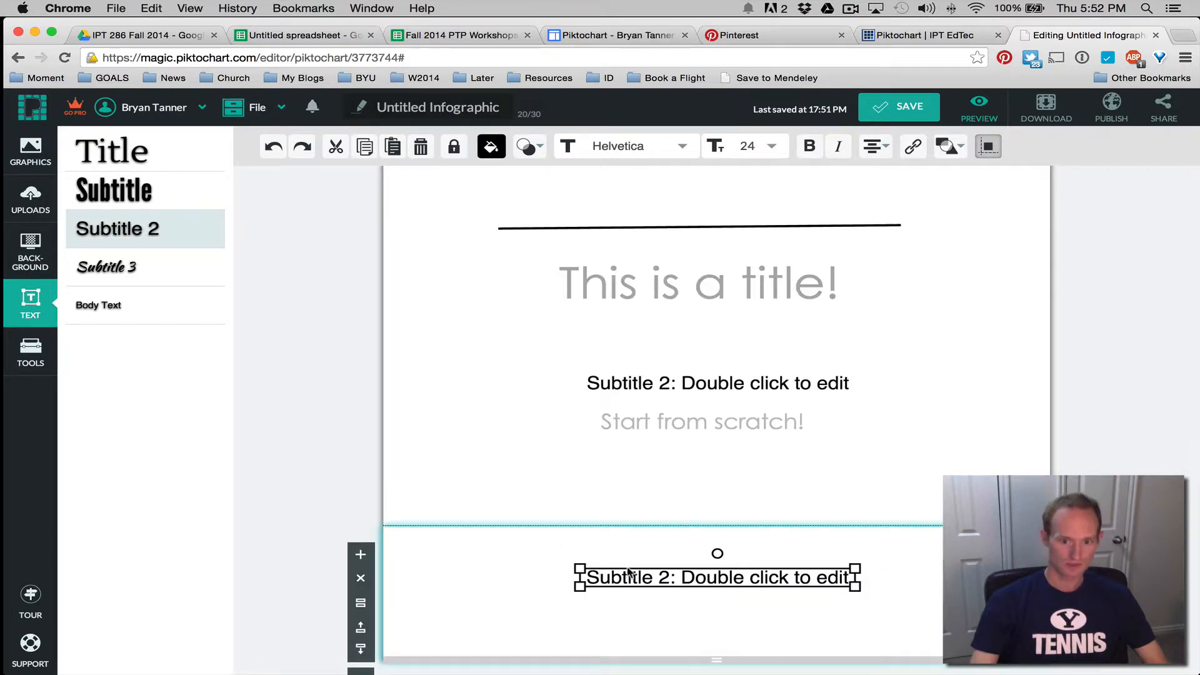
double_click(644, 577)
text(S)
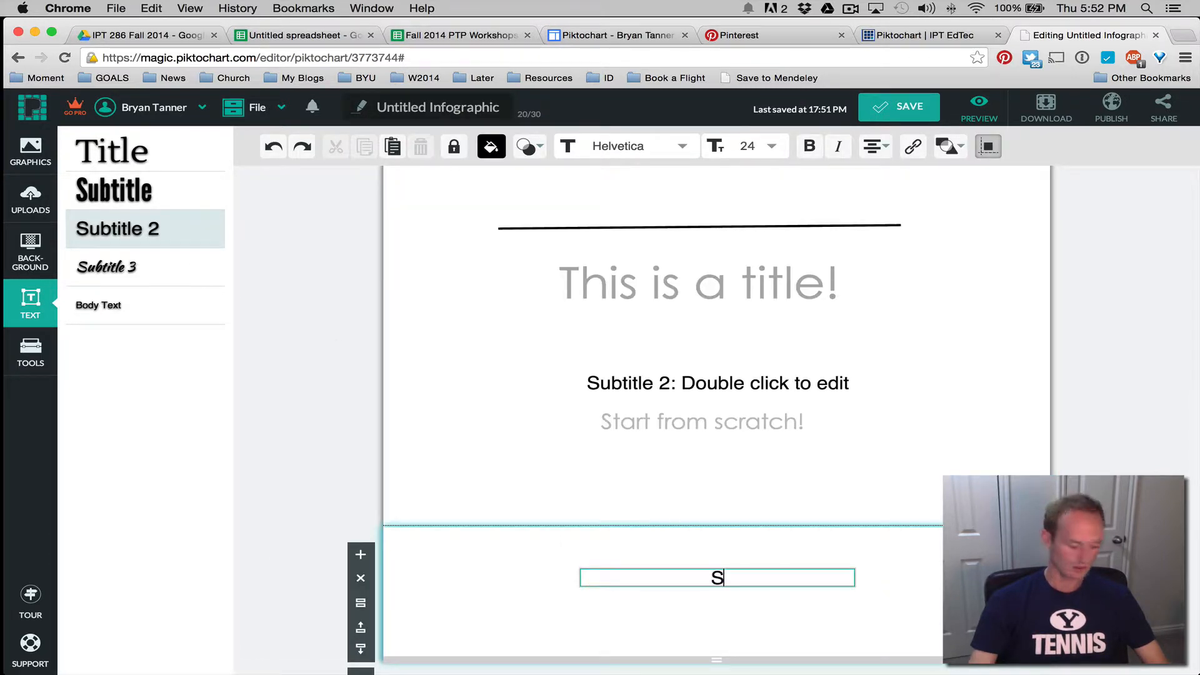
text(ources:)
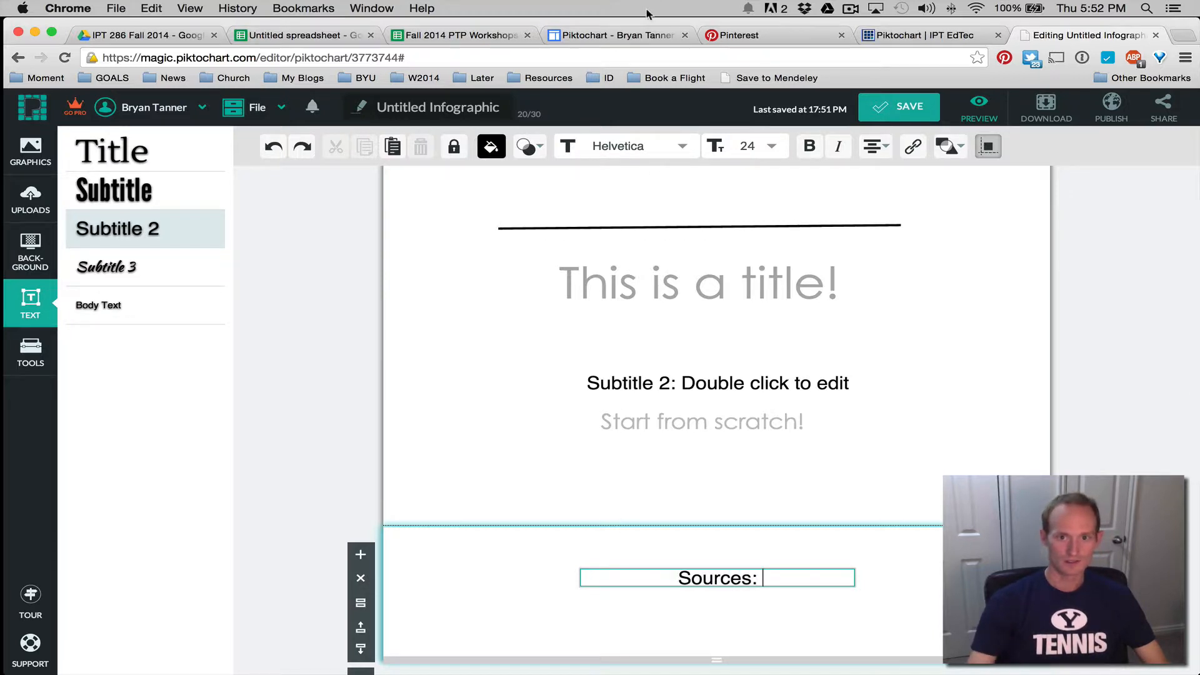
click(614, 34)
click(444, 57)
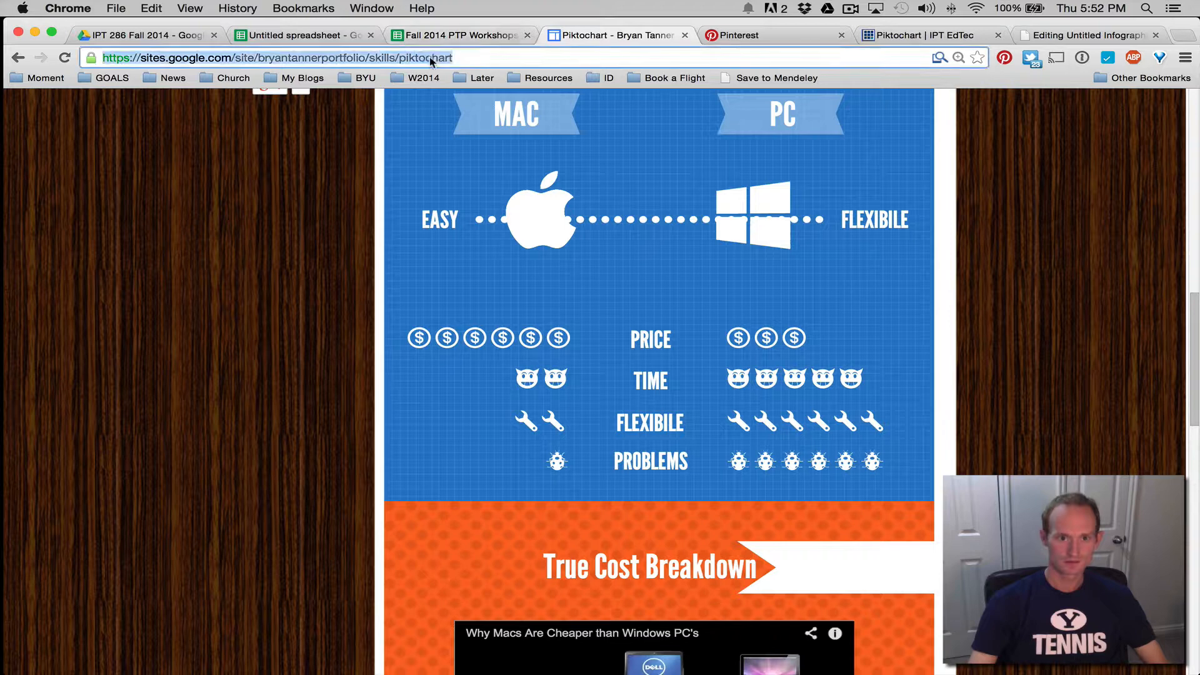
key(super+c)
click(1088, 35)
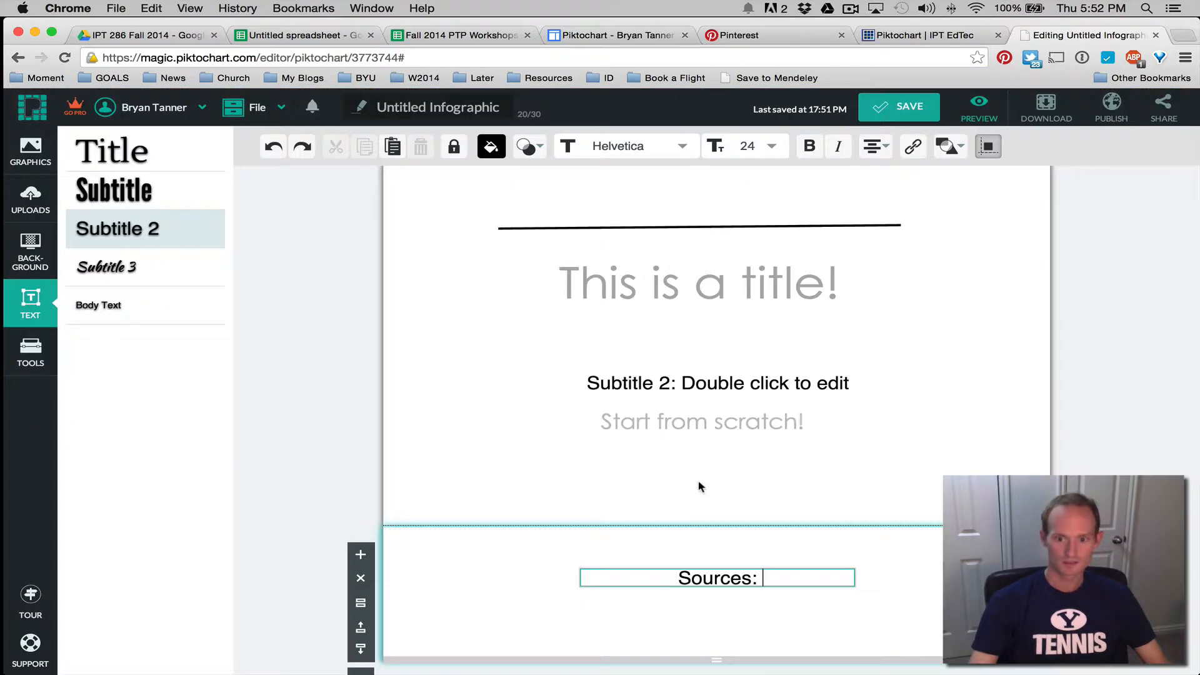
key(super+v)
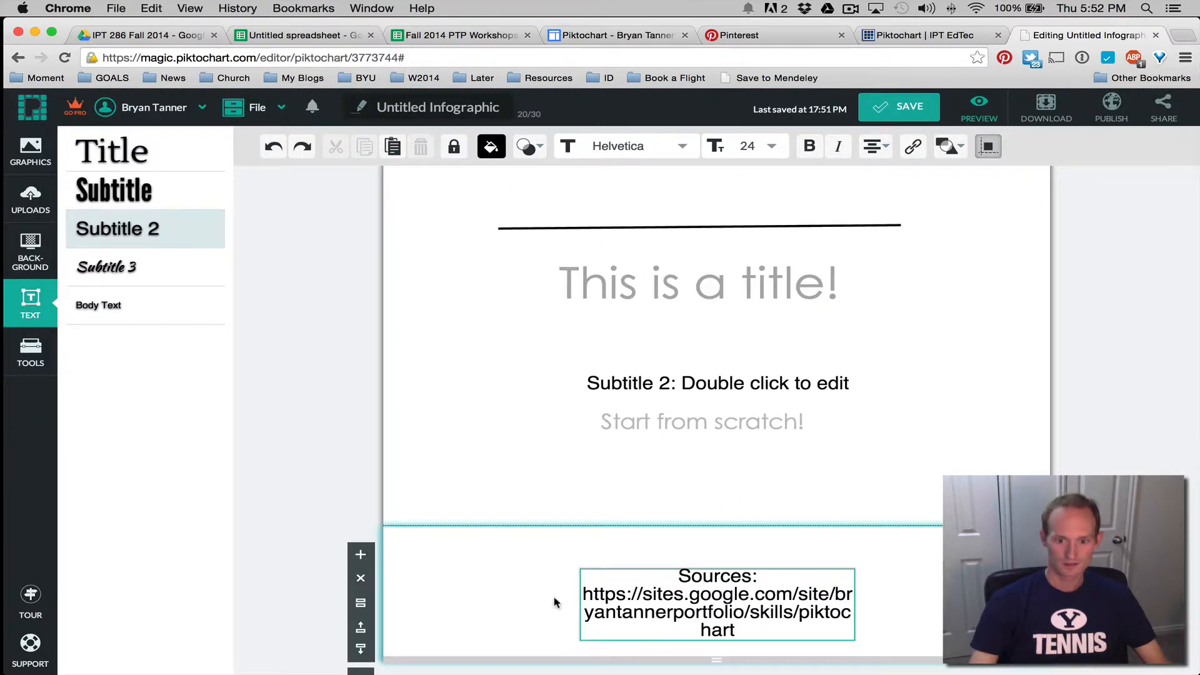
click(579, 599)
Widen the Sources text box so the address fits on one line and left-align it
drag(579, 567, 405, 564)
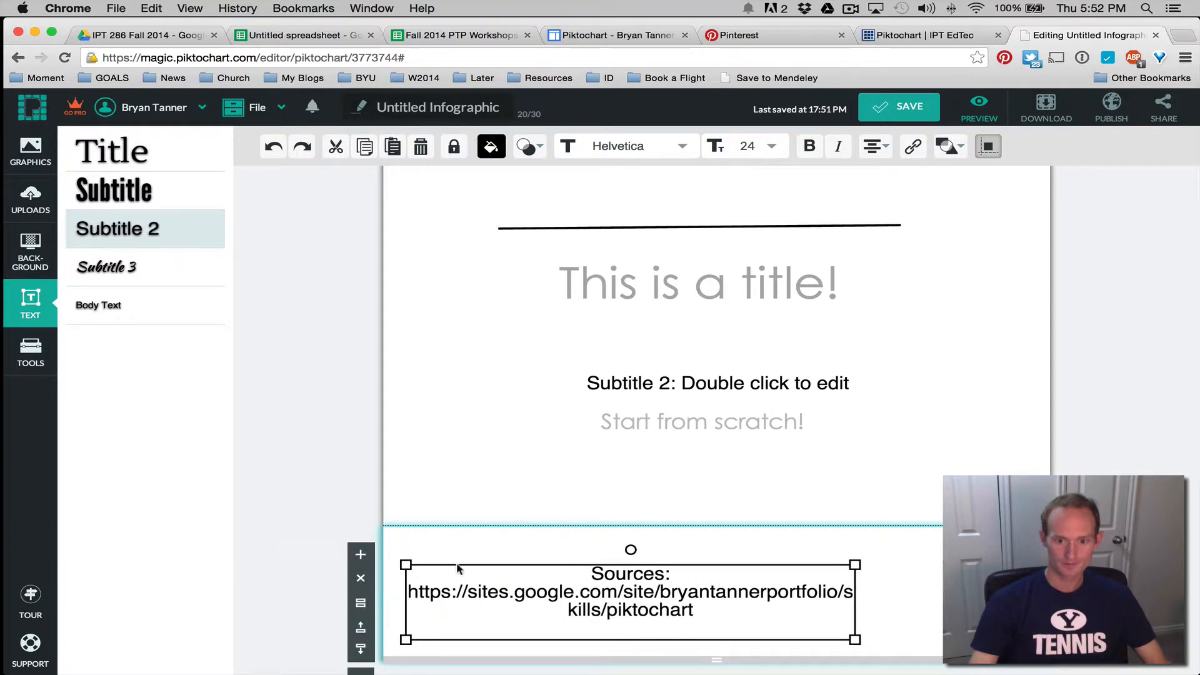
double_click(730, 577)
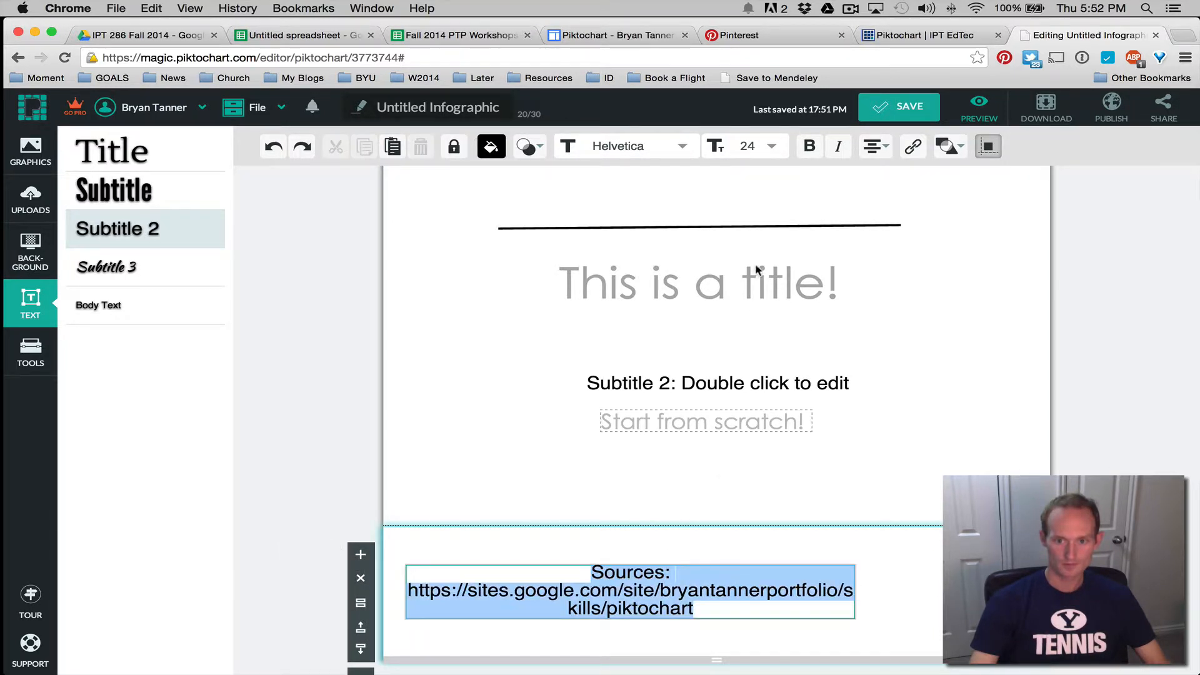
click(875, 146)
click(823, 181)
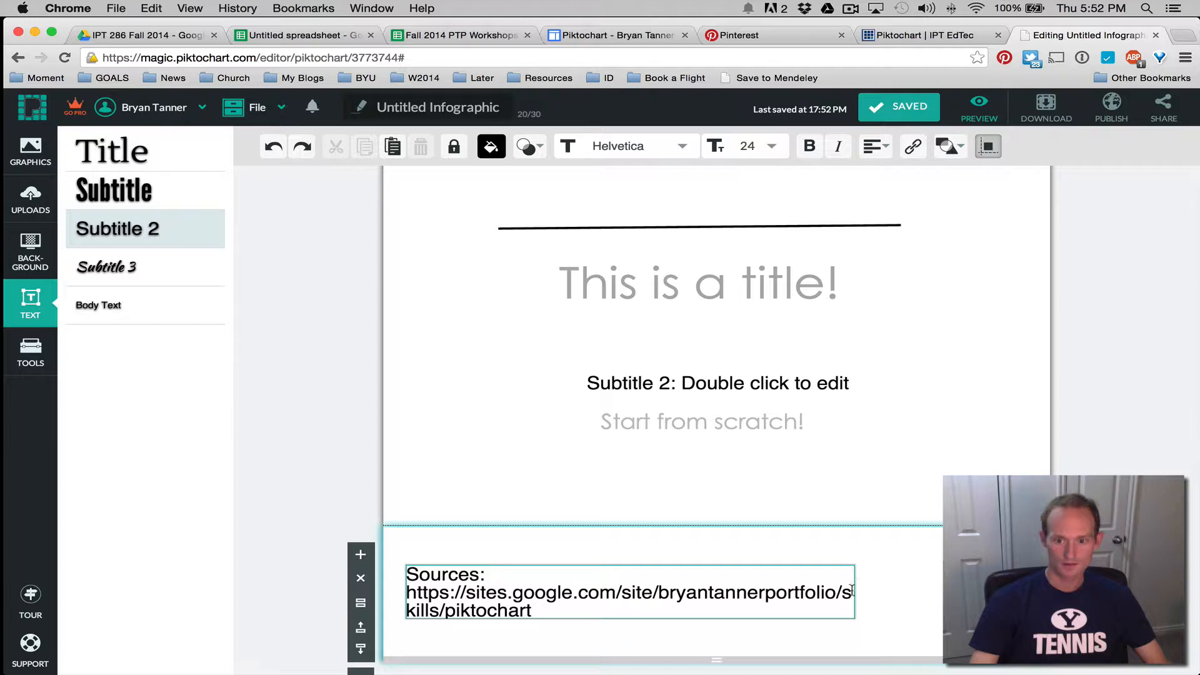
click(930, 609)
drag(855, 618, 1030, 616)
click(1189, 566)
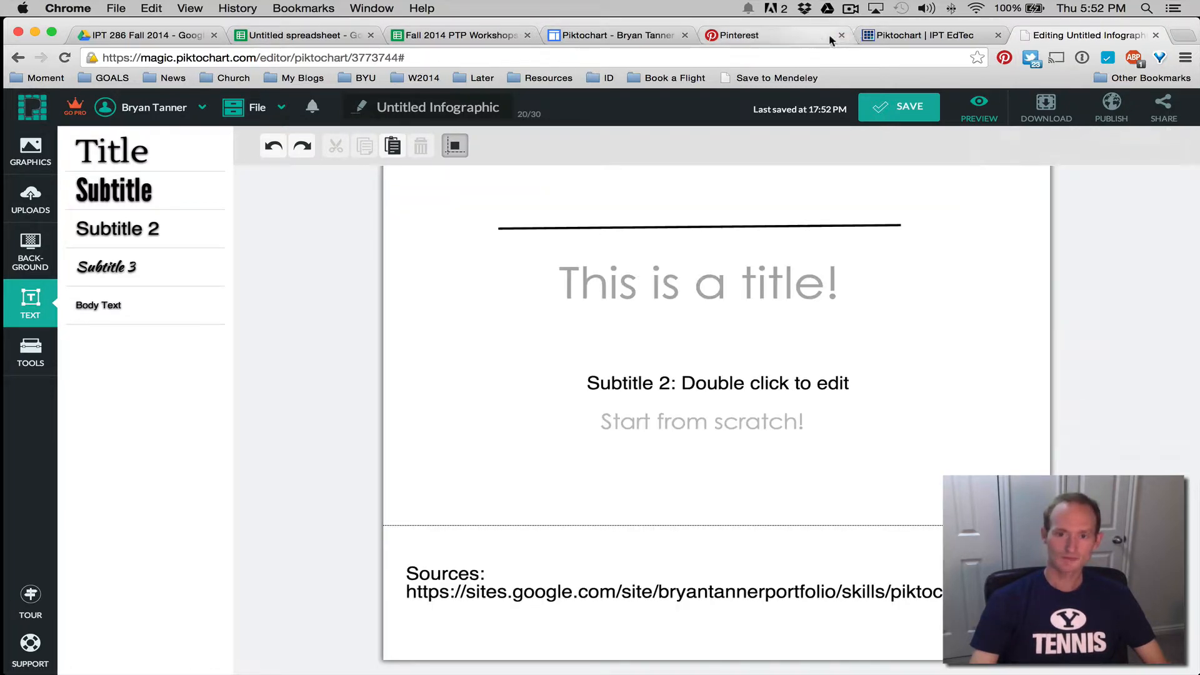
click(612, 35)
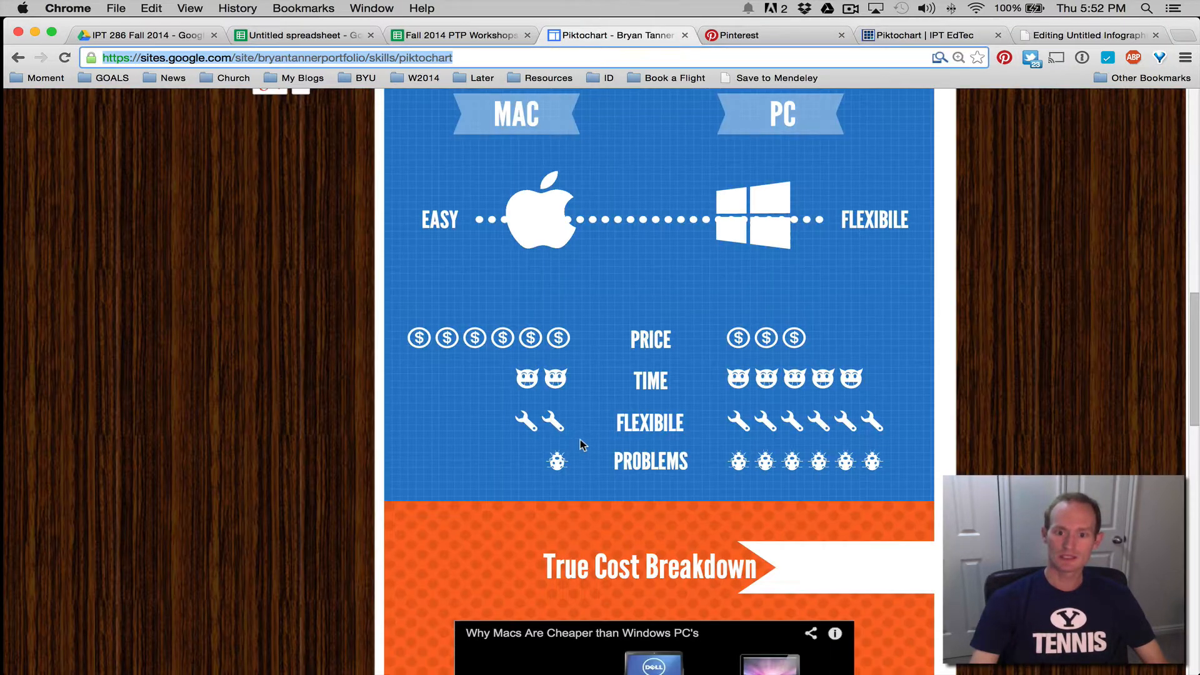
scroll(580, 440, down, 5)
scroll(571, 447, down, 10)
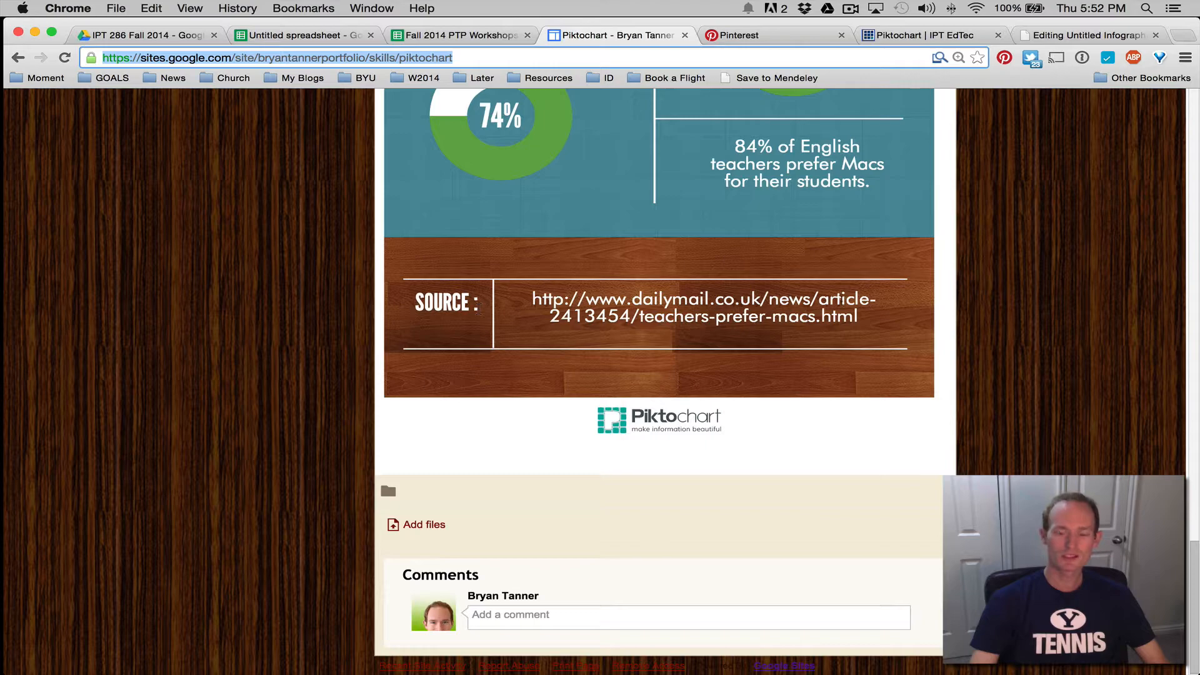
scroll(683, 303, up, 15)
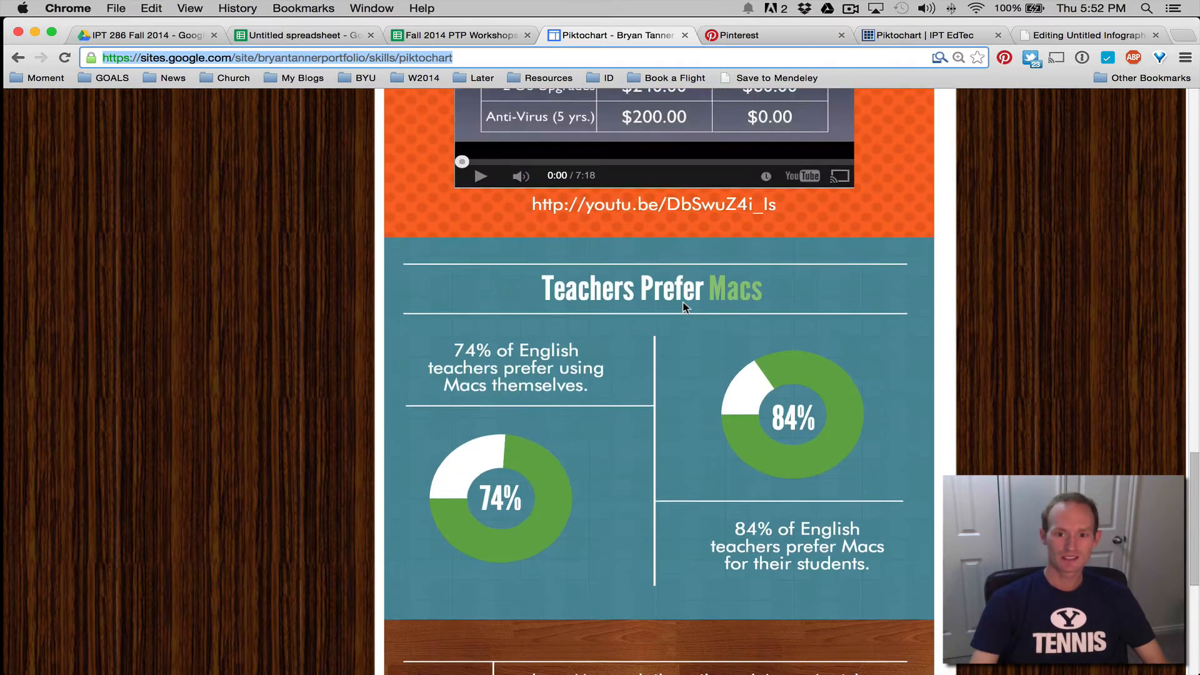
scroll(683, 306, up, 1)
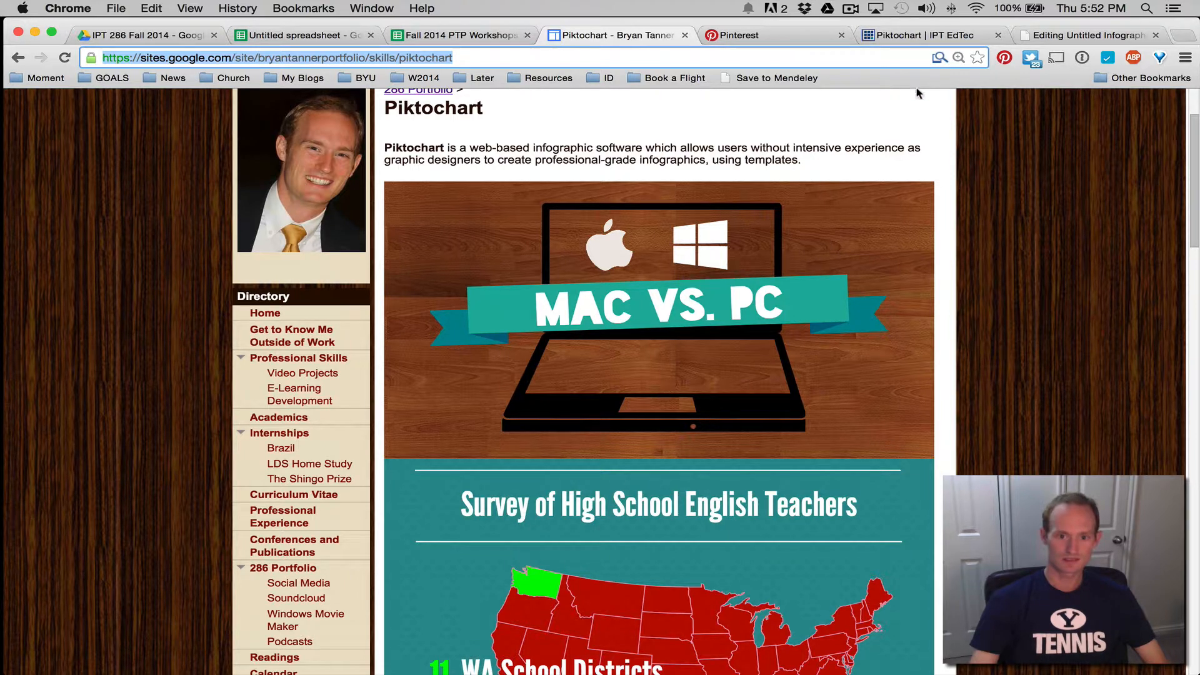
click(1087, 35)
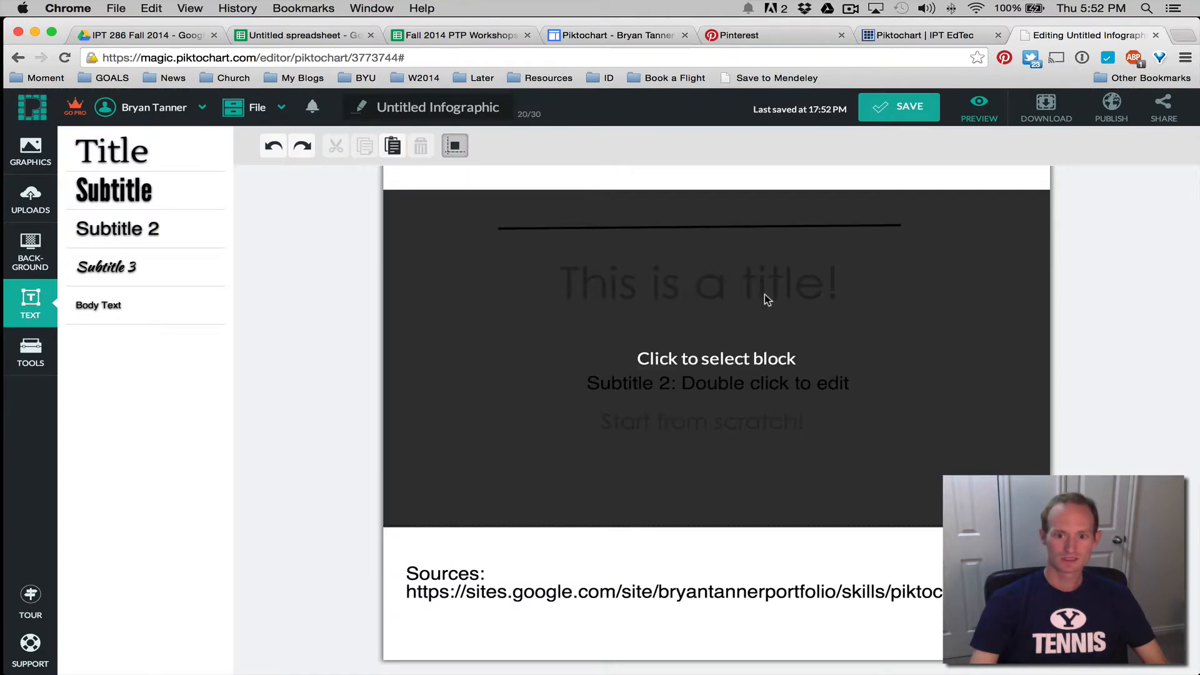
click(922, 35)
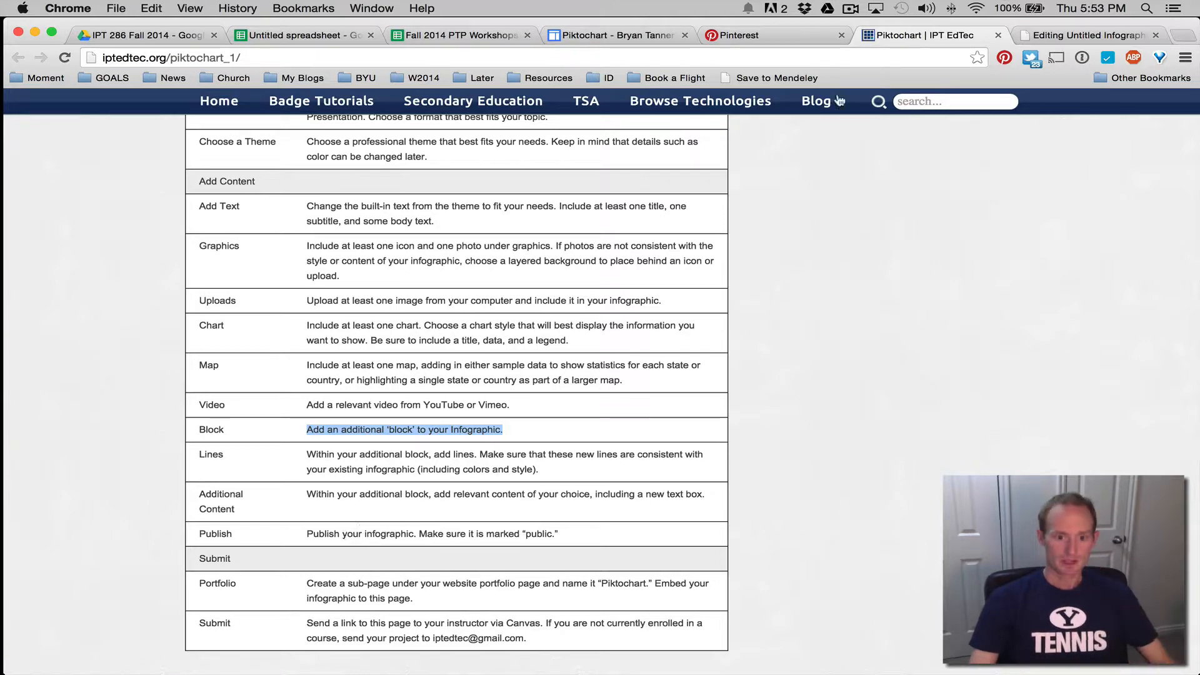
click(1055, 36)
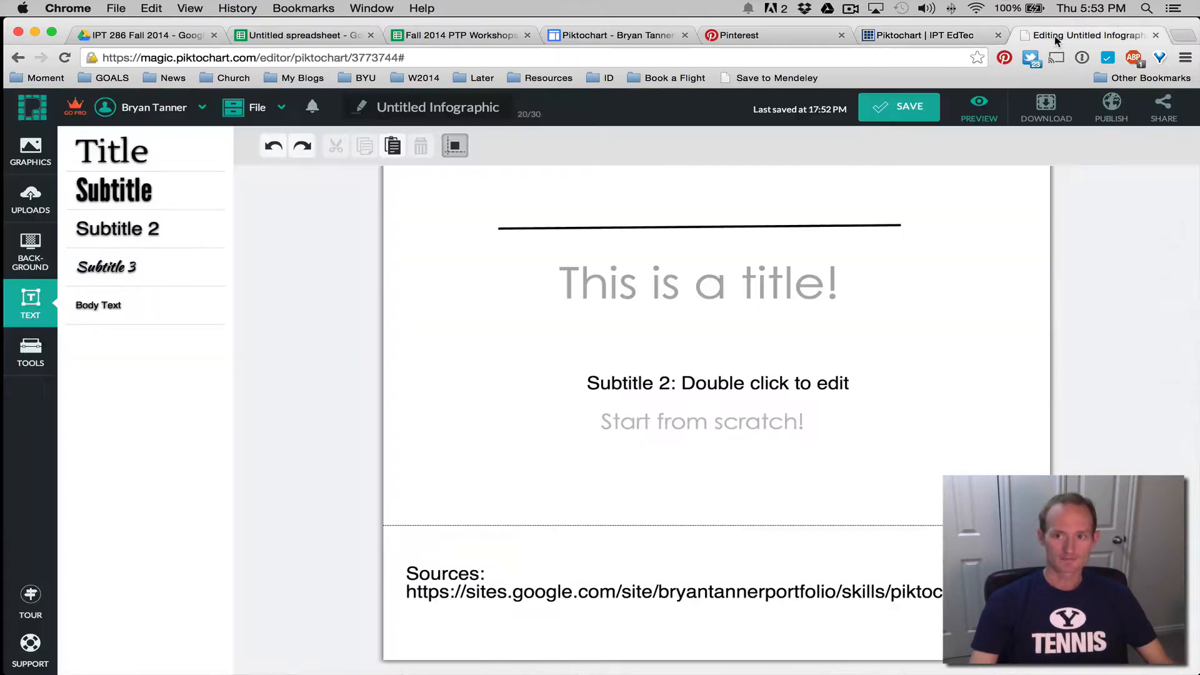
Preview the test infographic and start publishing it, then cancel and return to editing
click(980, 116)
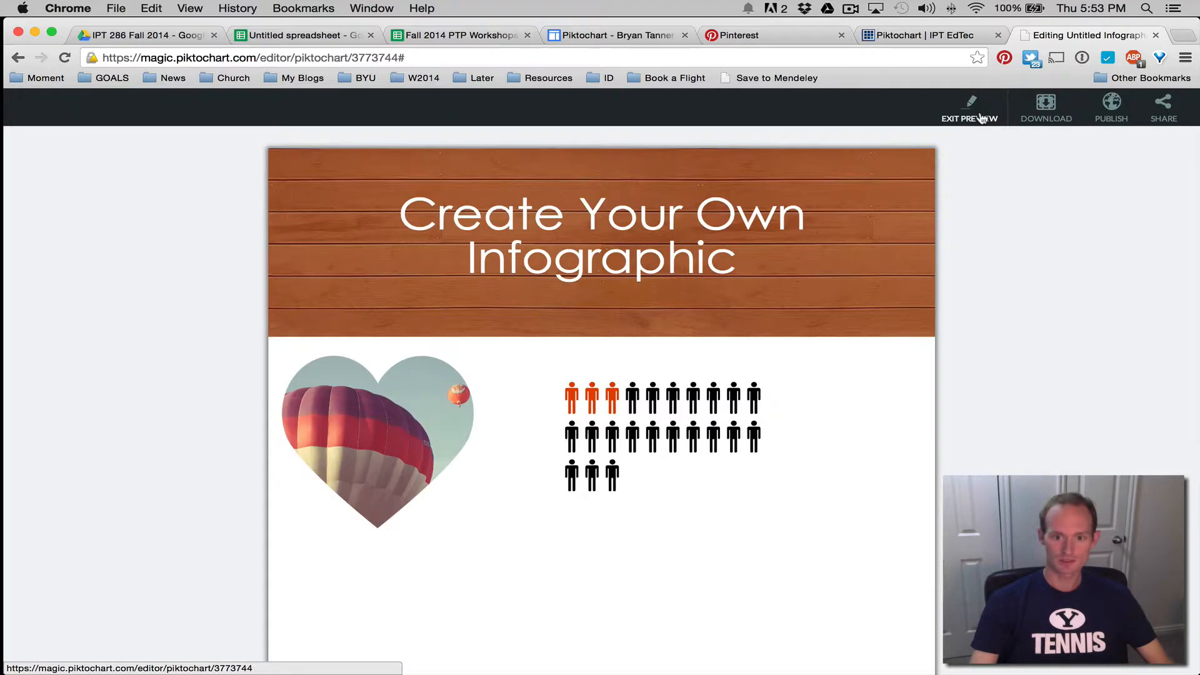
scroll(704, 386, down, 10)
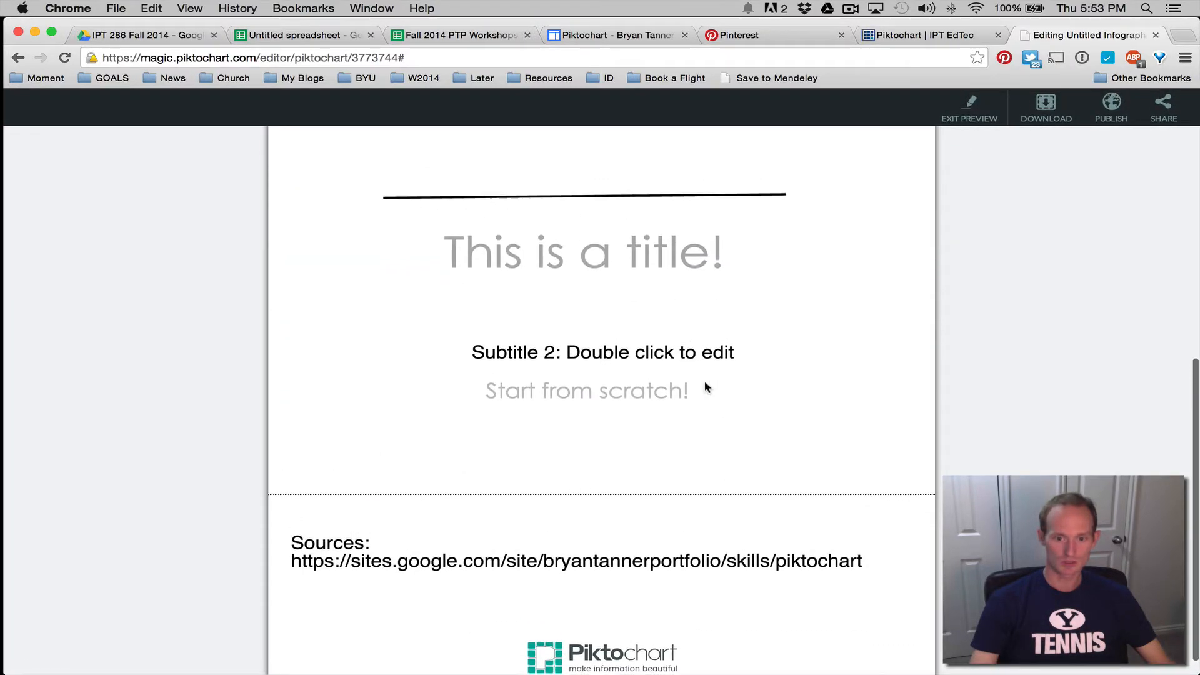
scroll(705, 388, up, 10)
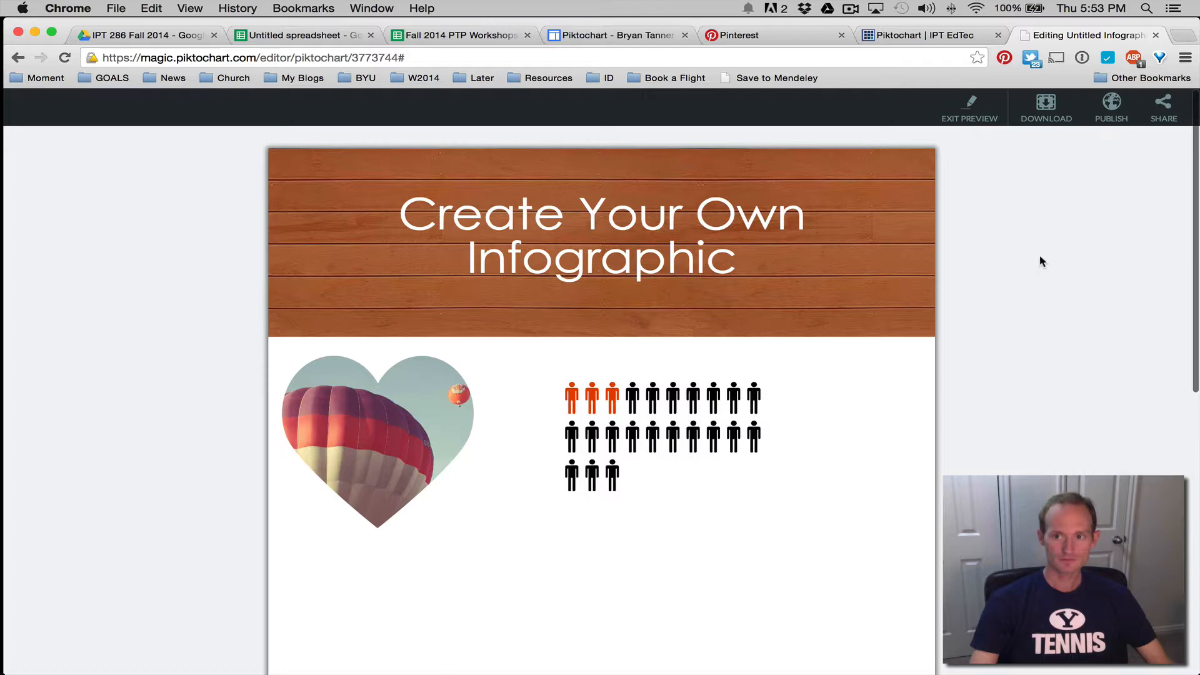
click(1112, 107)
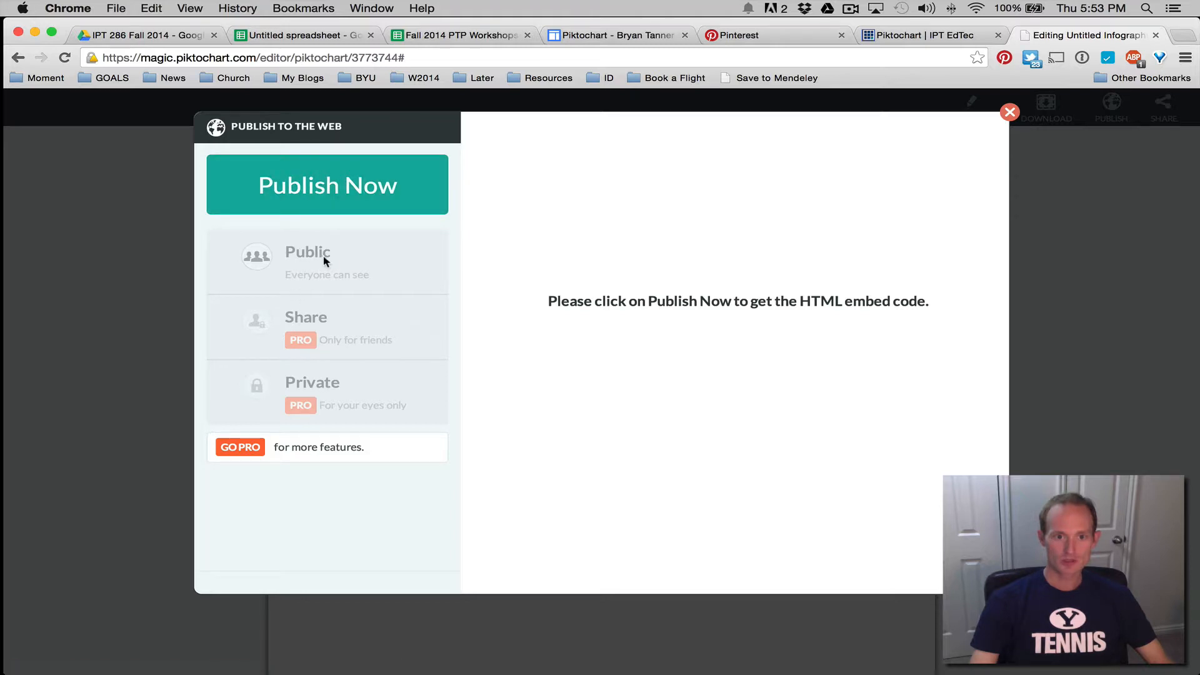
click(329, 200)
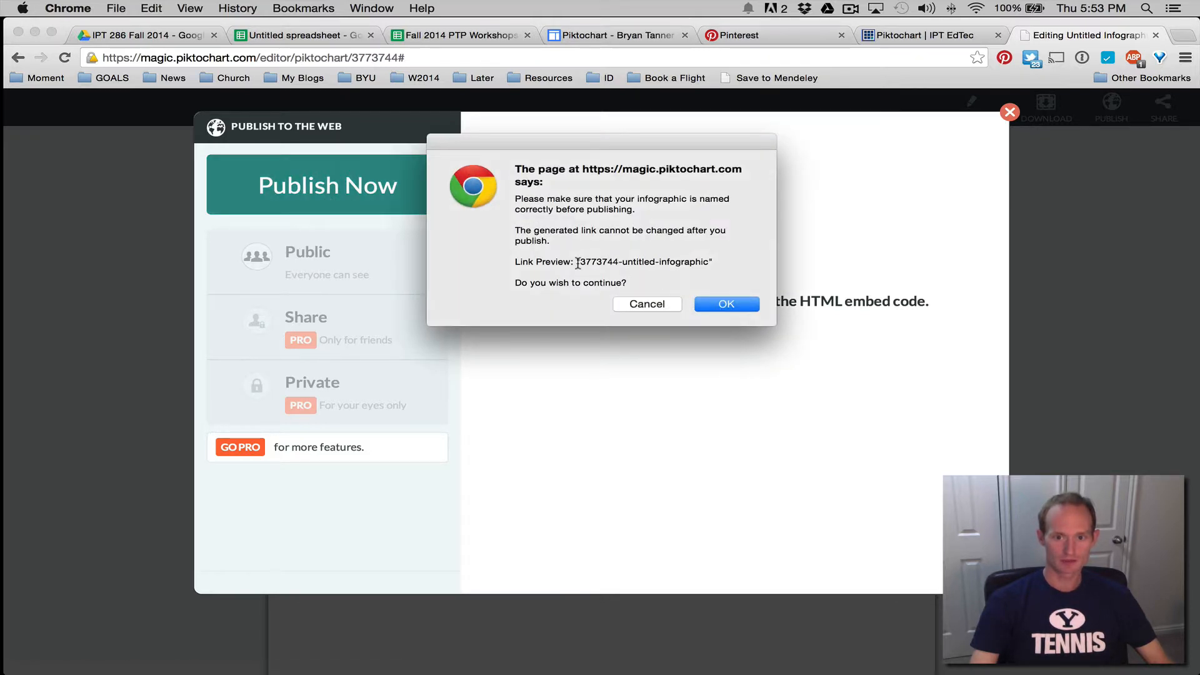
drag(575, 260, 741, 261)
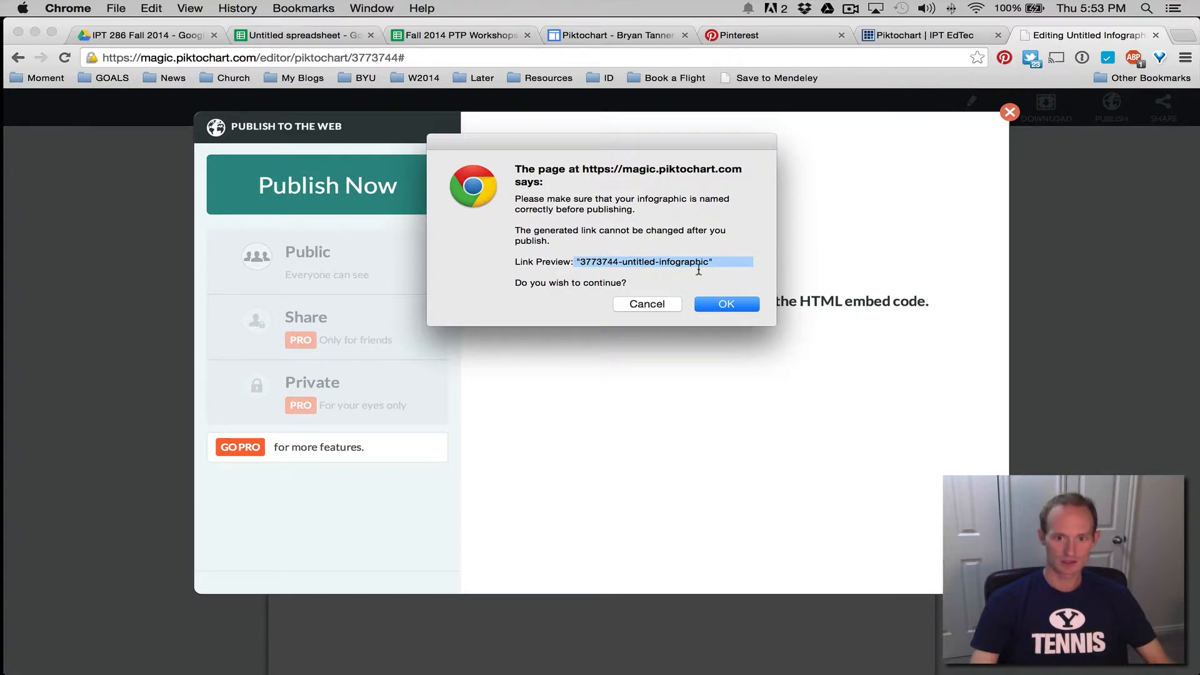
click(650, 304)
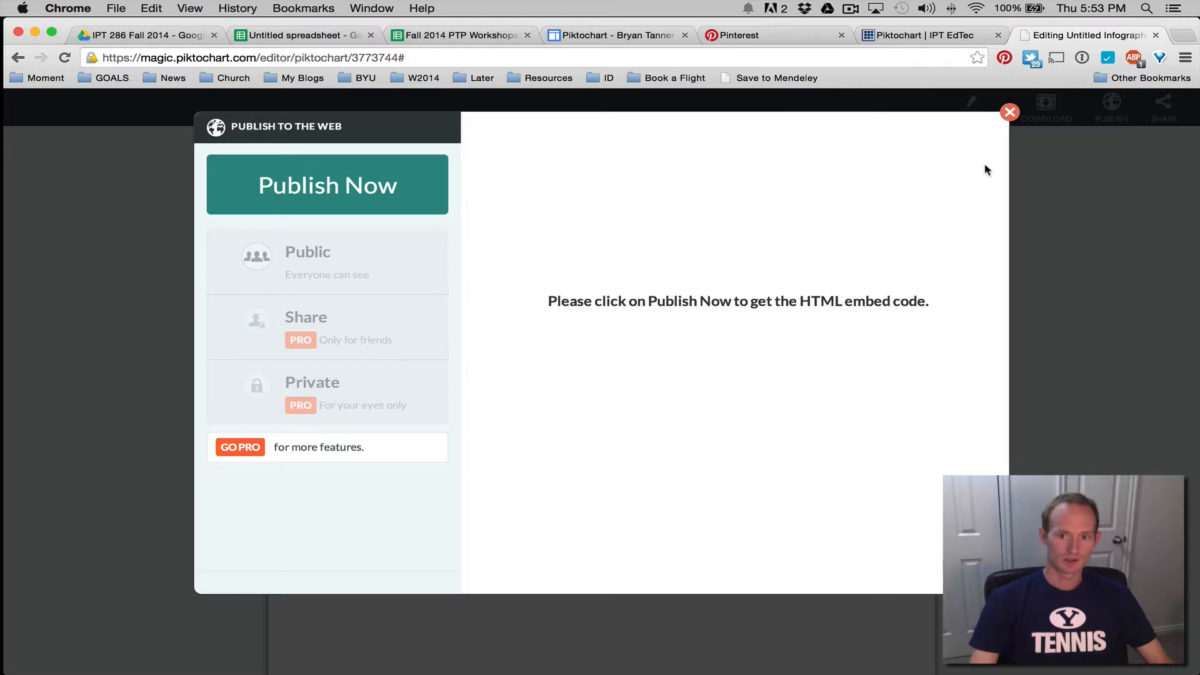
click(1009, 113)
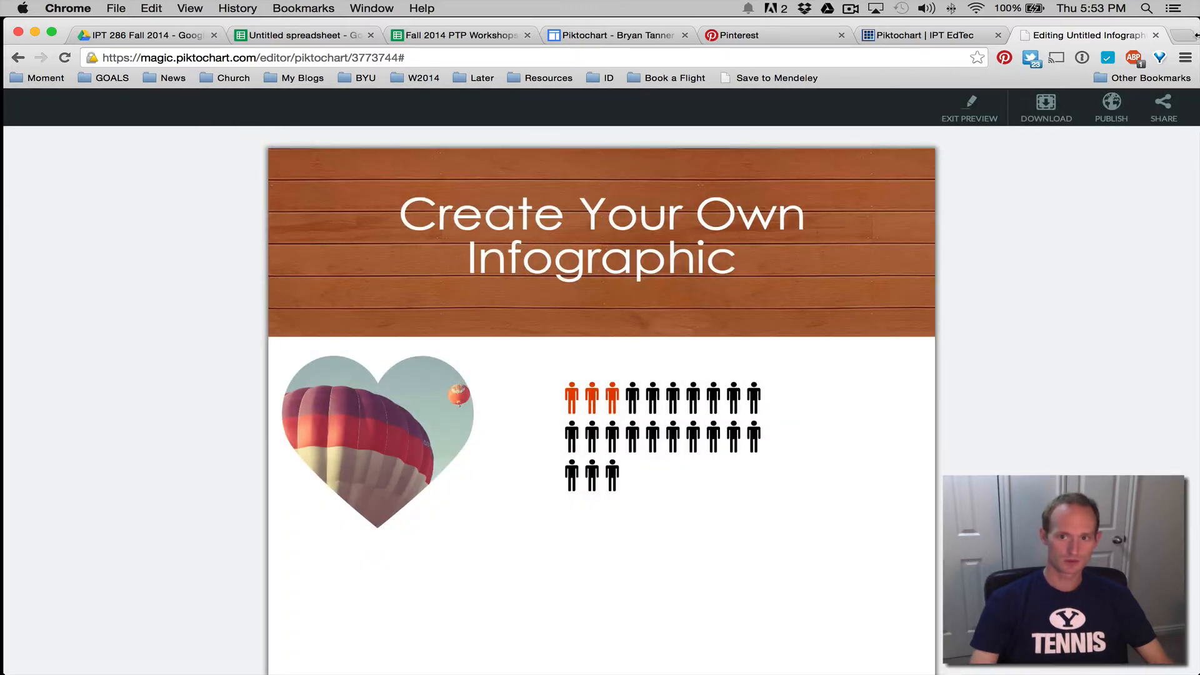
click(979, 114)
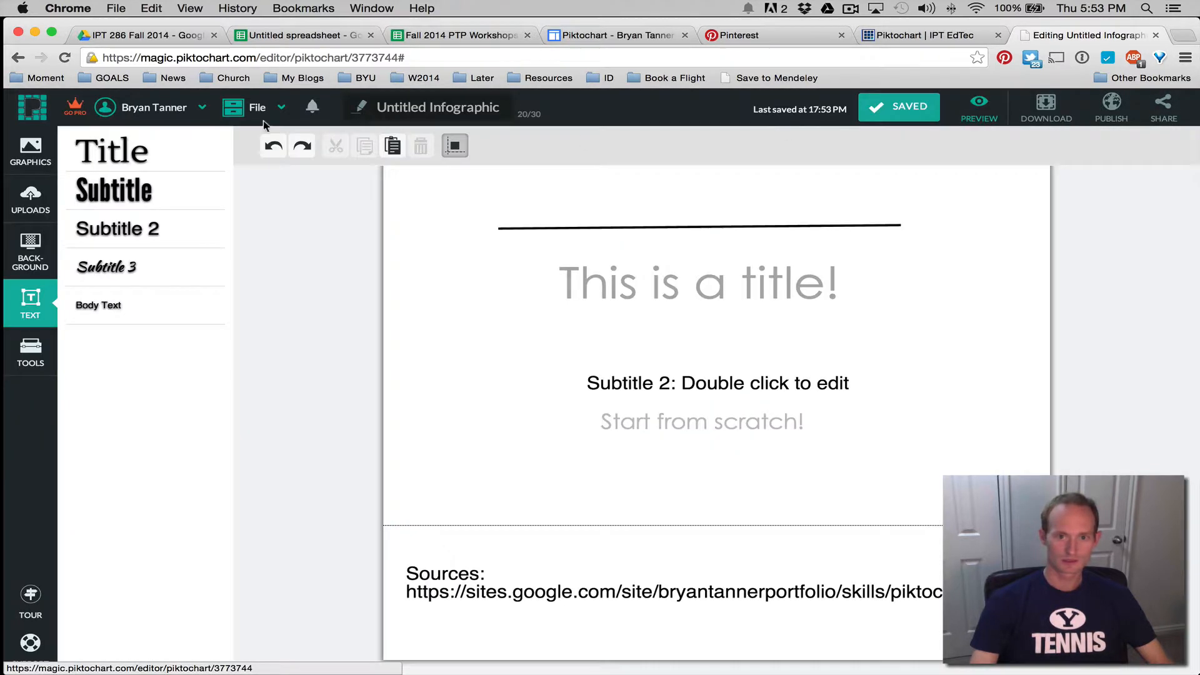
Rename the infographic to 'Delete Me!' and bring up its Publish to the Web options
click(472, 105)
text(D)
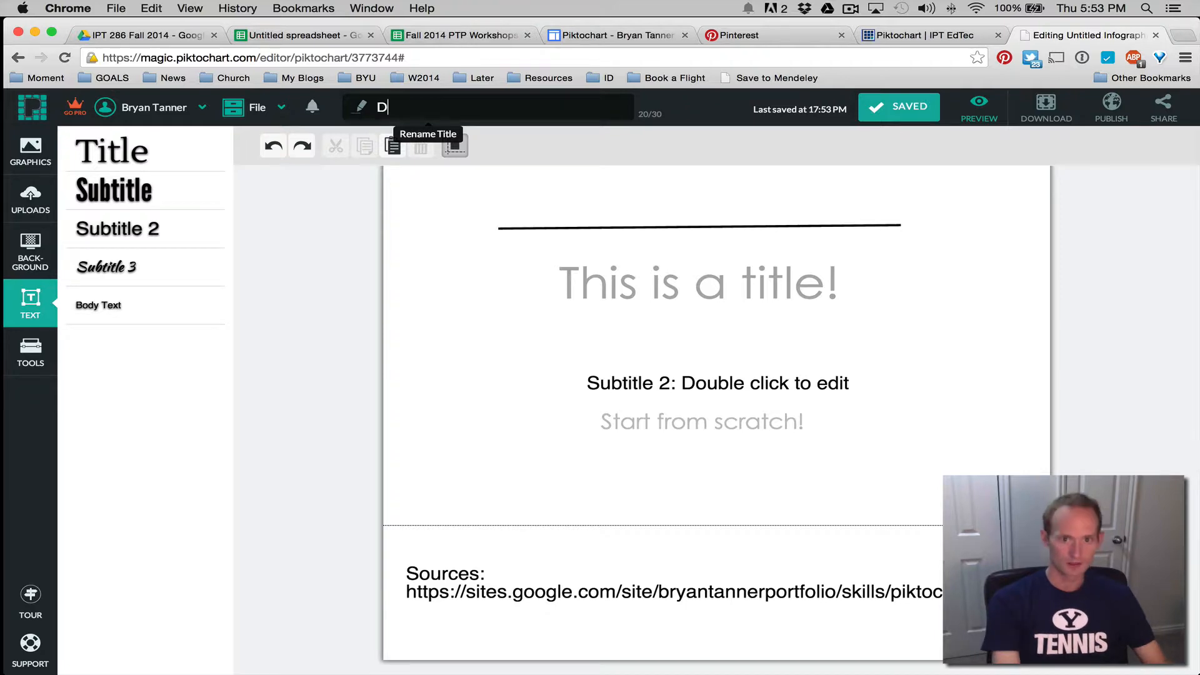
text(elete Me)
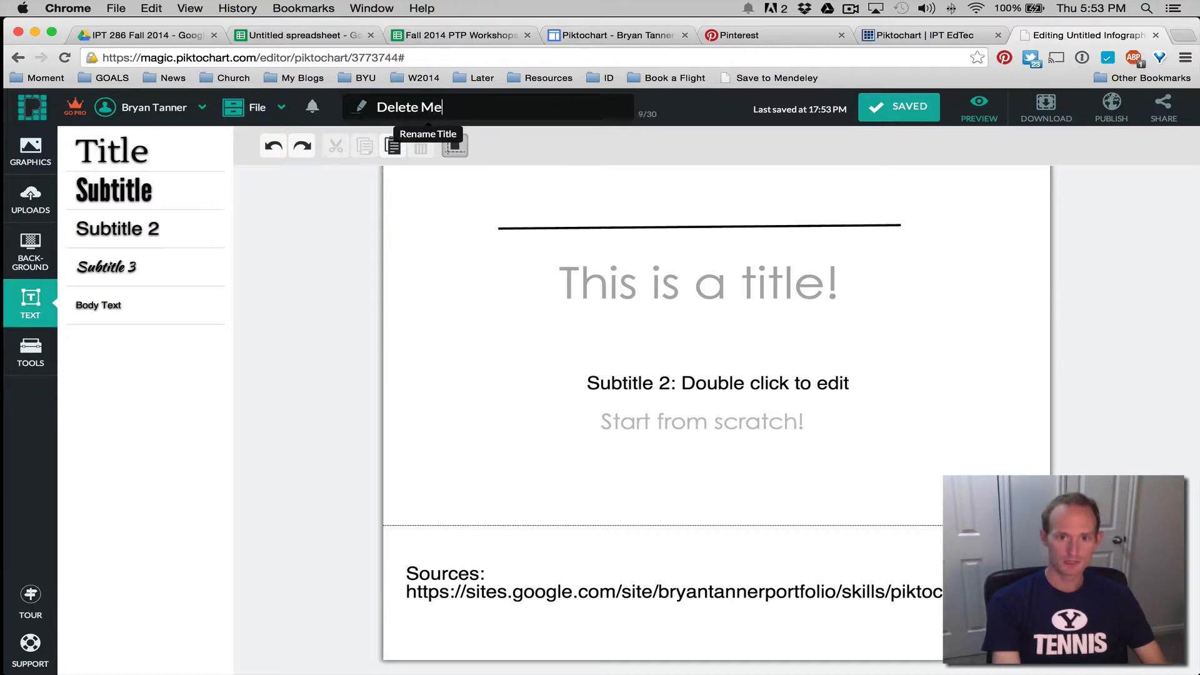
text(!)
click(1111, 108)
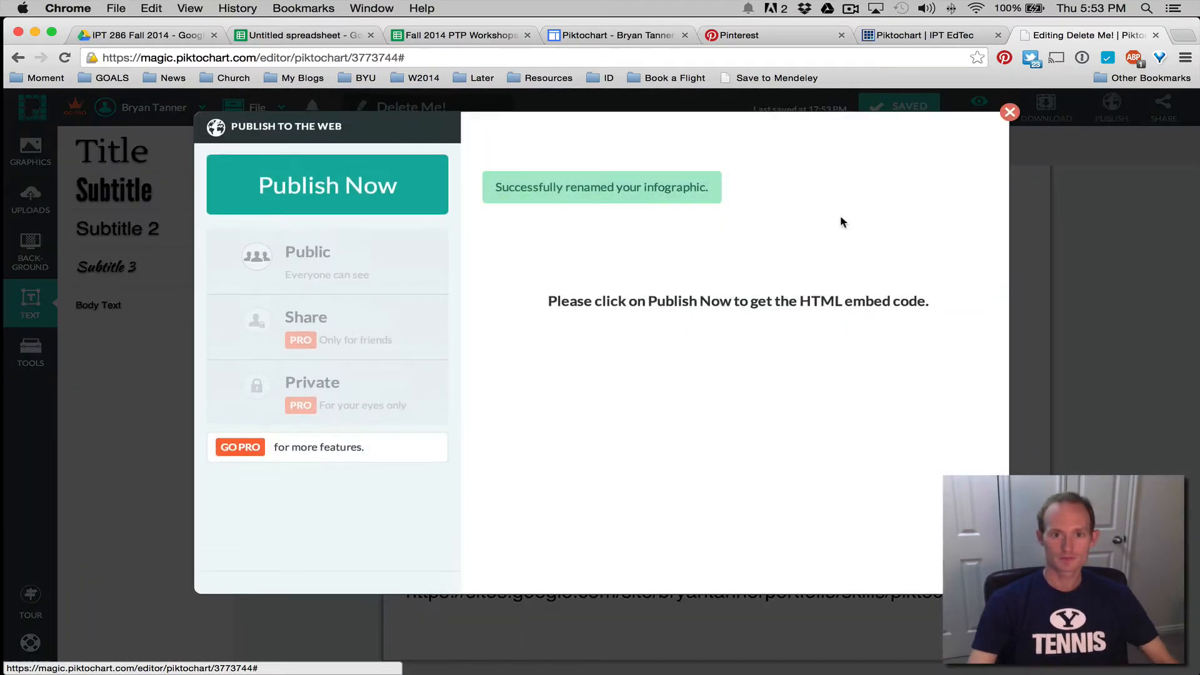
Publish Delete Me! publicly with a permanent link and open it on the web
click(425, 200)
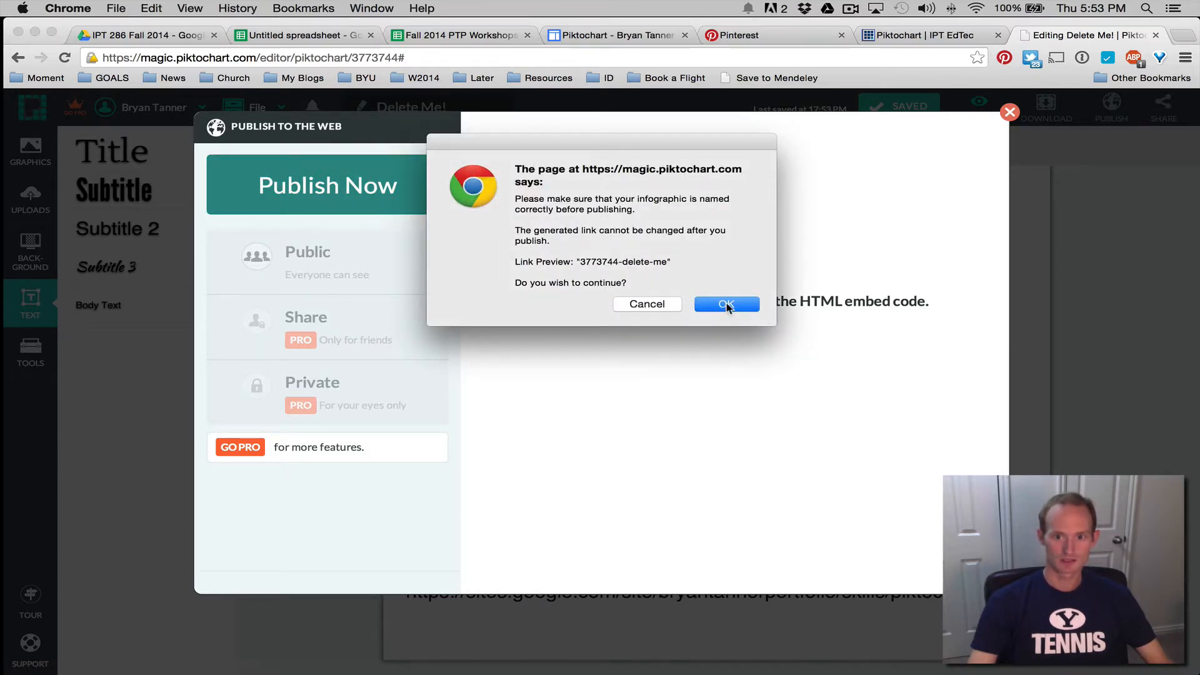
click(726, 305)
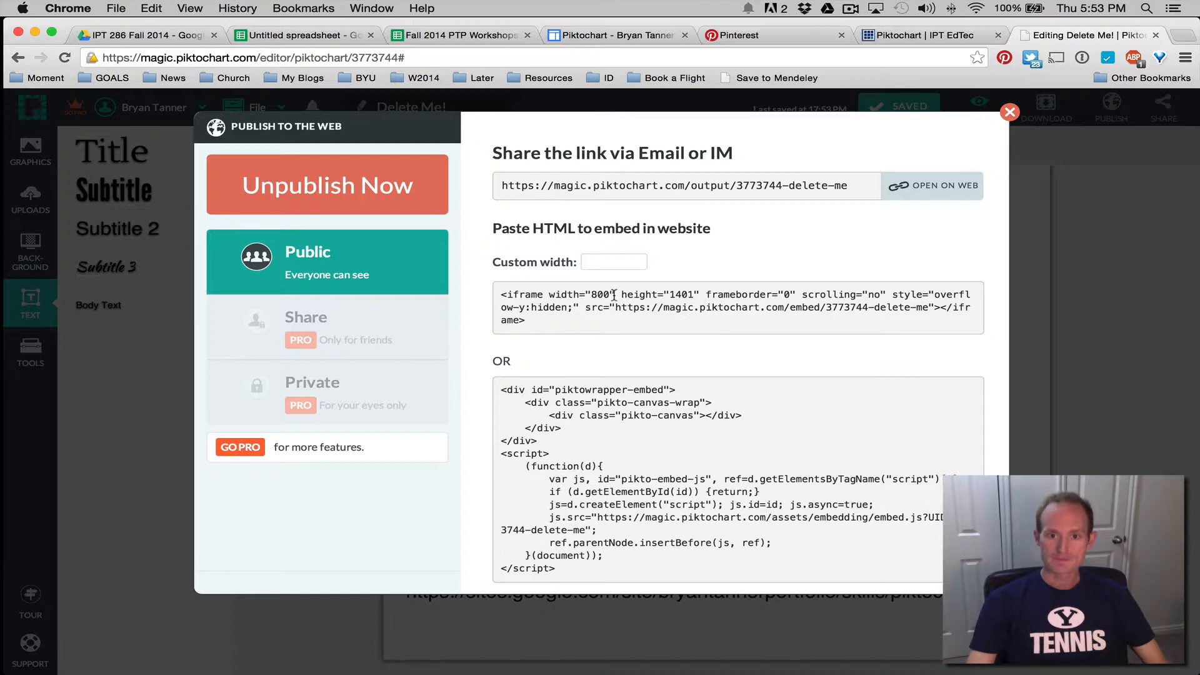
click(678, 187)
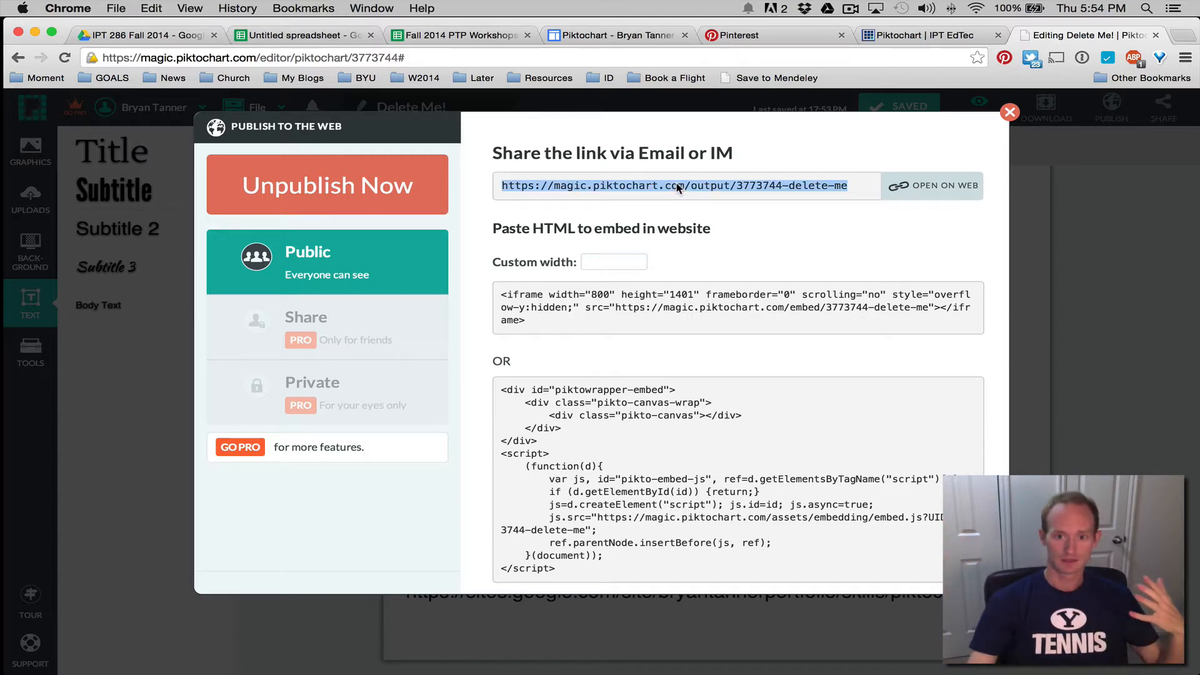
click(916, 187)
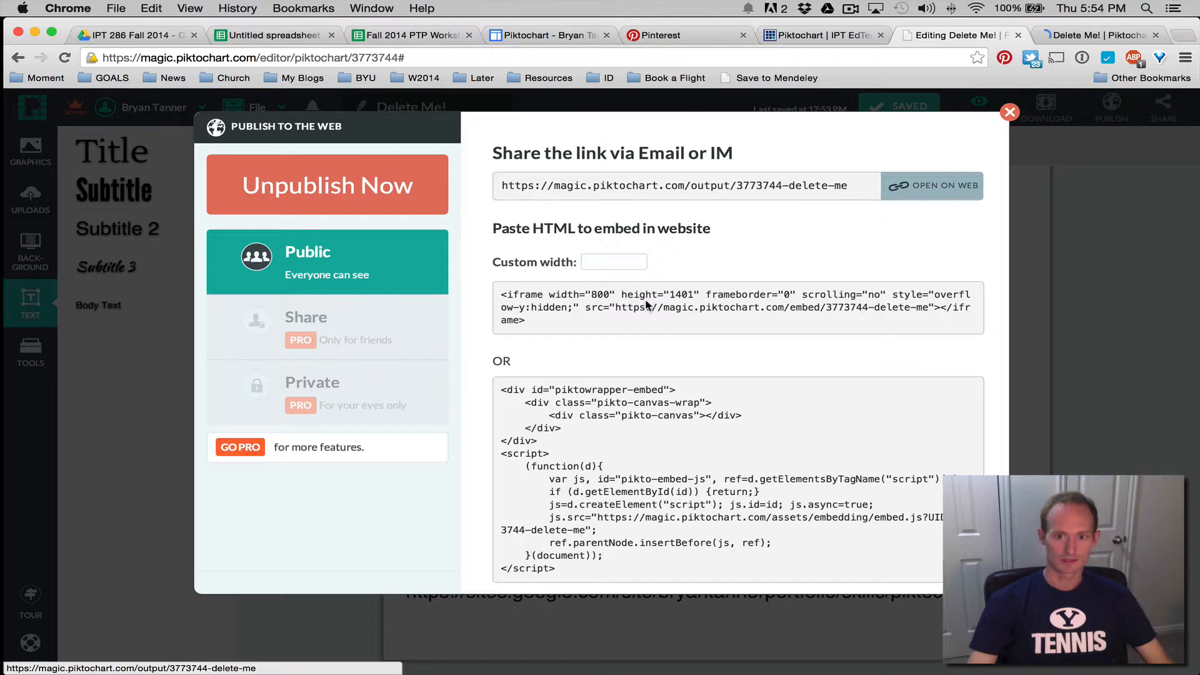
Set the embed code's custom width to 600, then switch to the badge rubric page
click(611, 261)
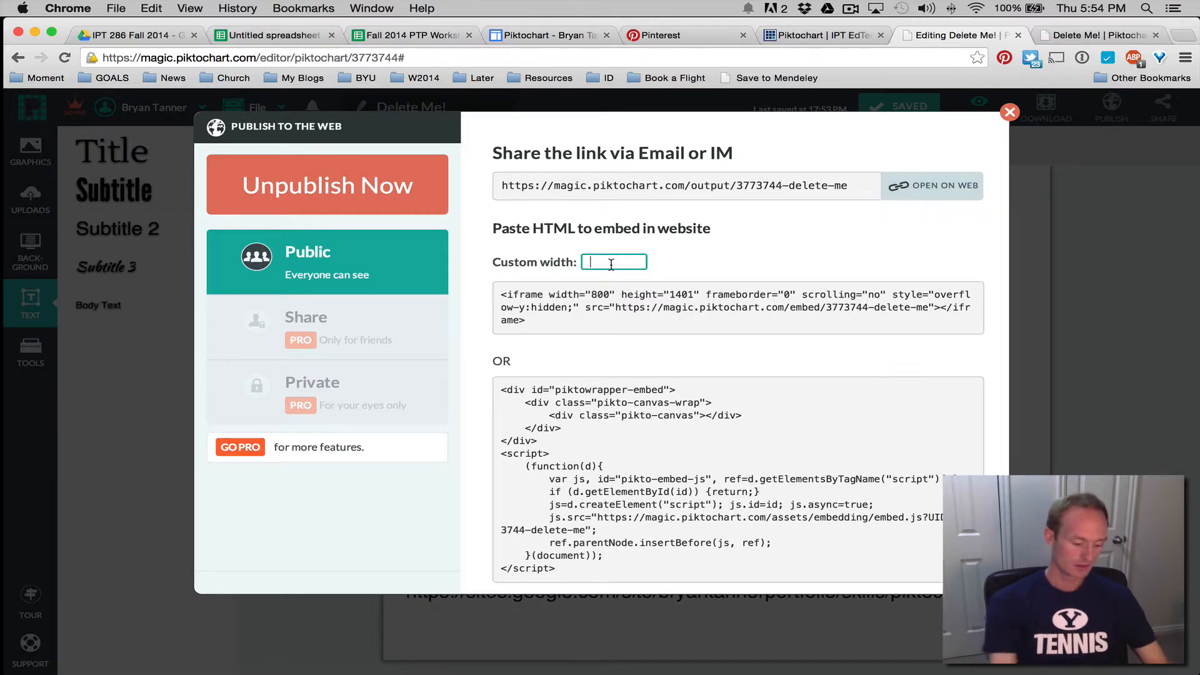
text(600)
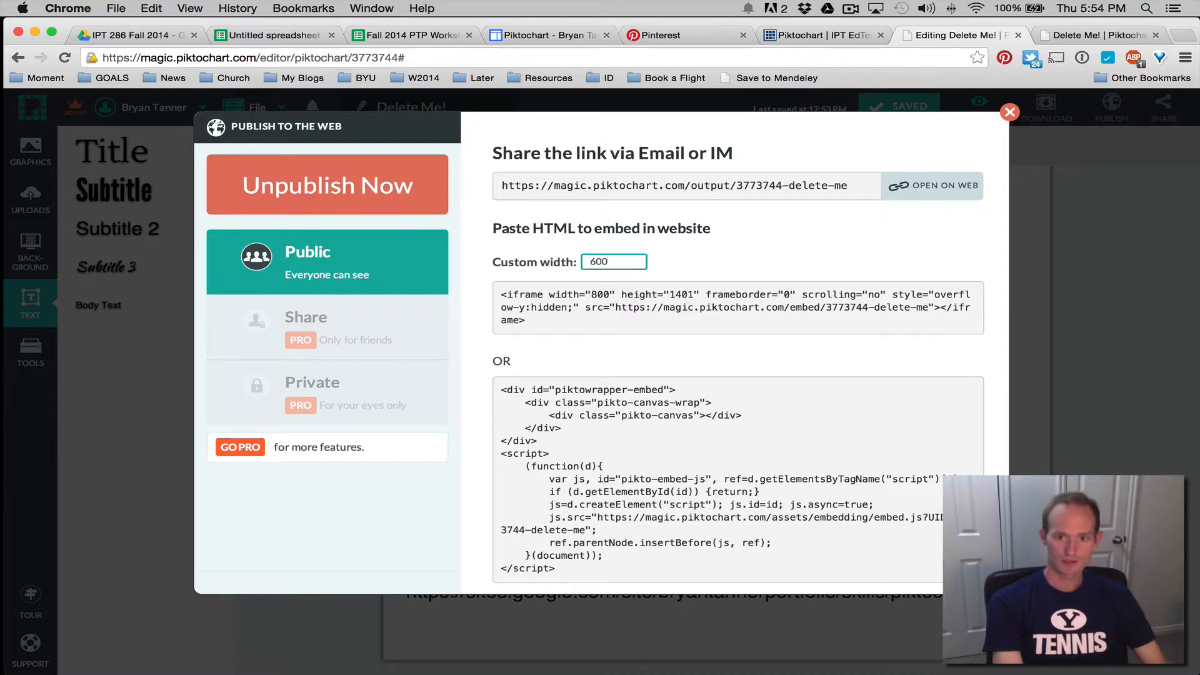
key(Return)
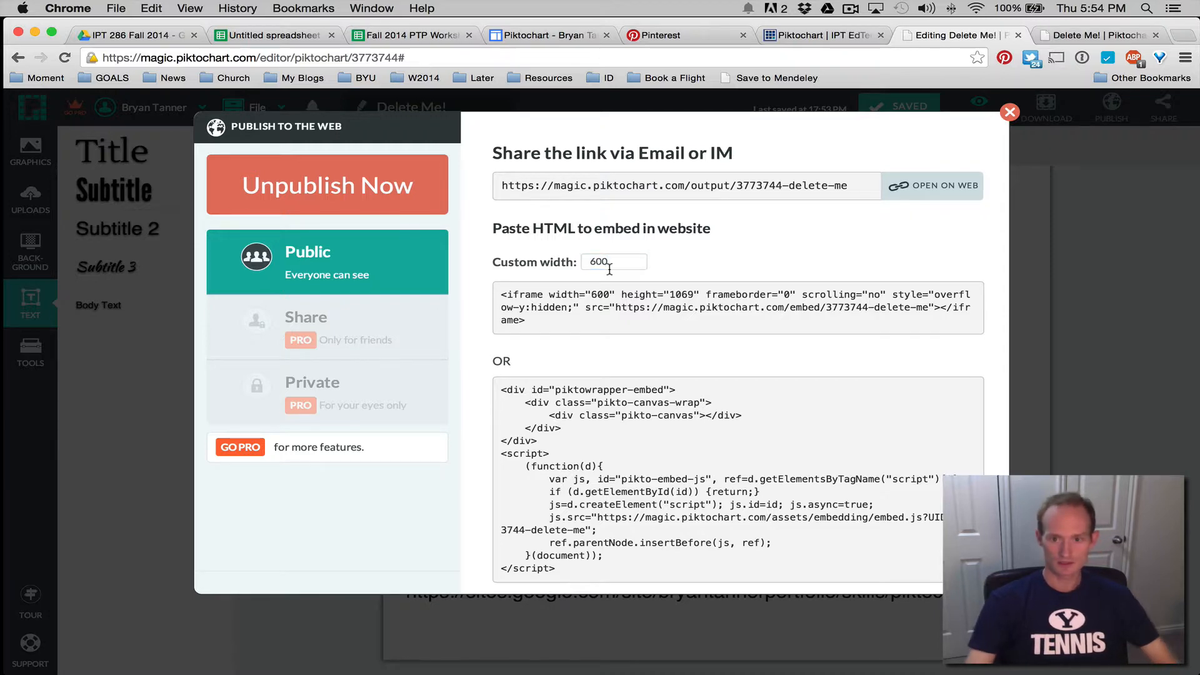
click(791, 37)
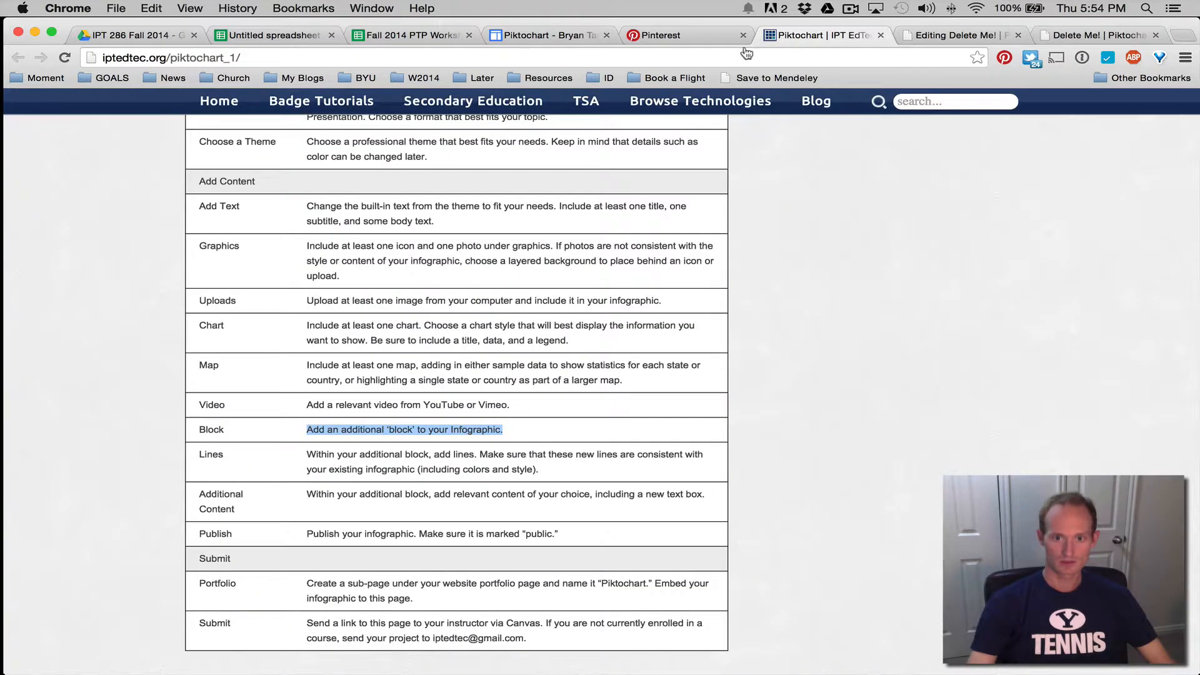
Go to the portfolio's Piktochart page in Google Sites and put it into edit mode
click(546, 38)
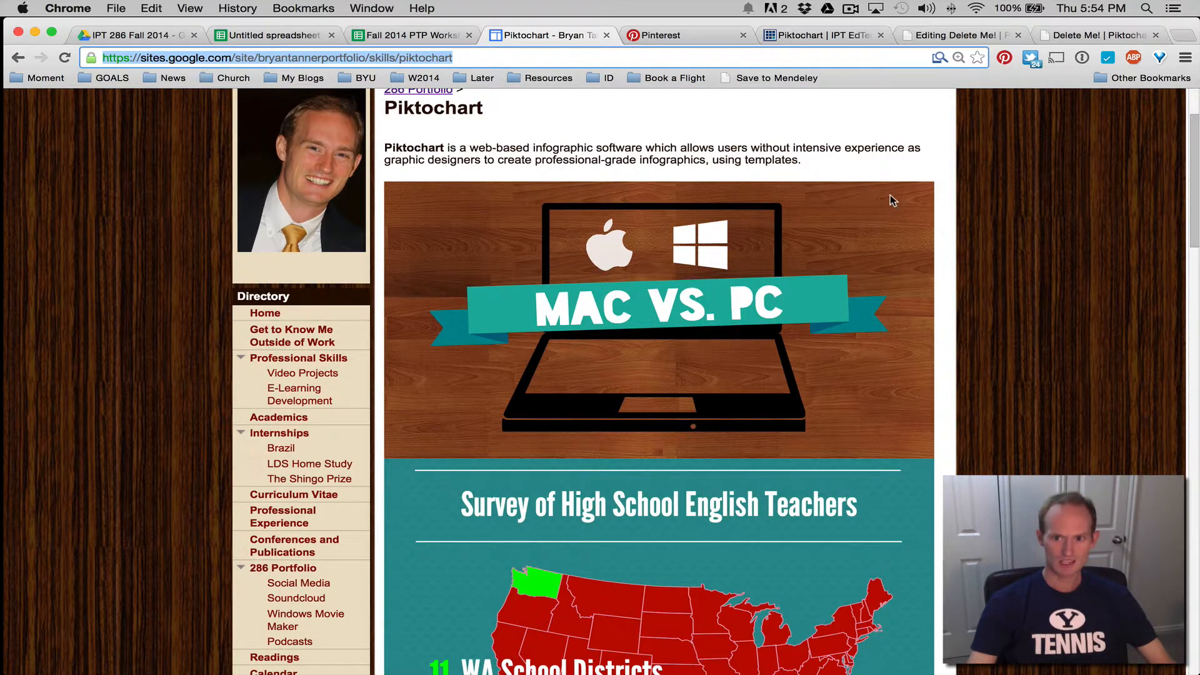
click(846, 231)
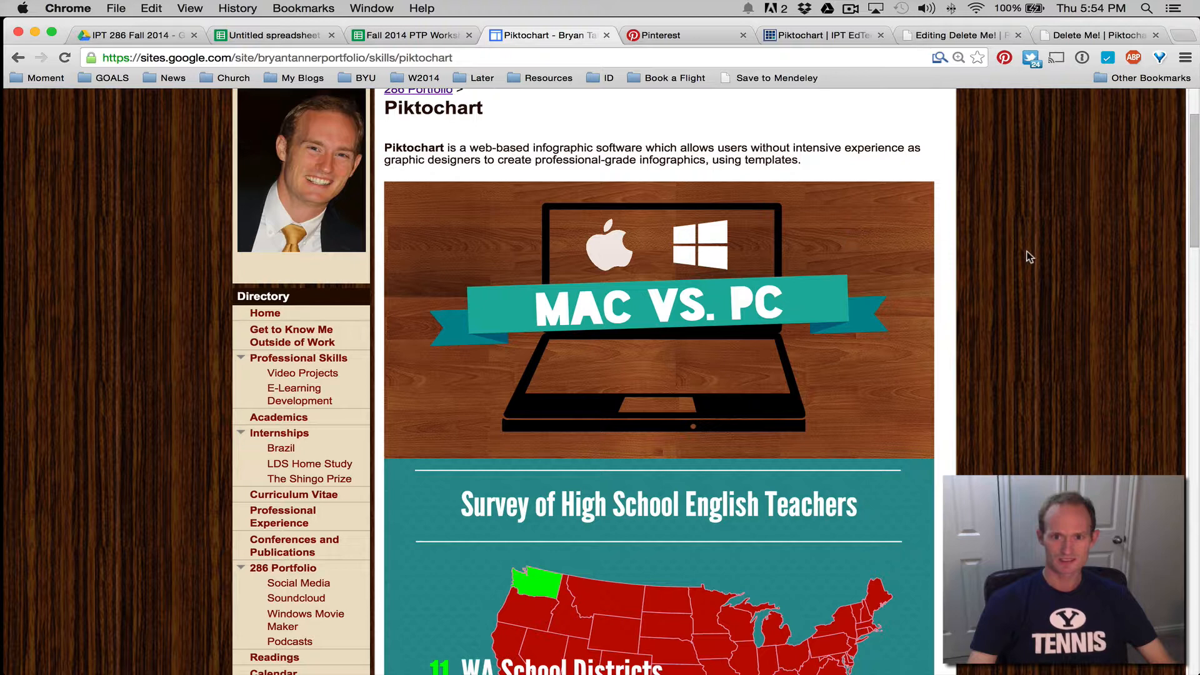
scroll(1025, 255, up, 3)
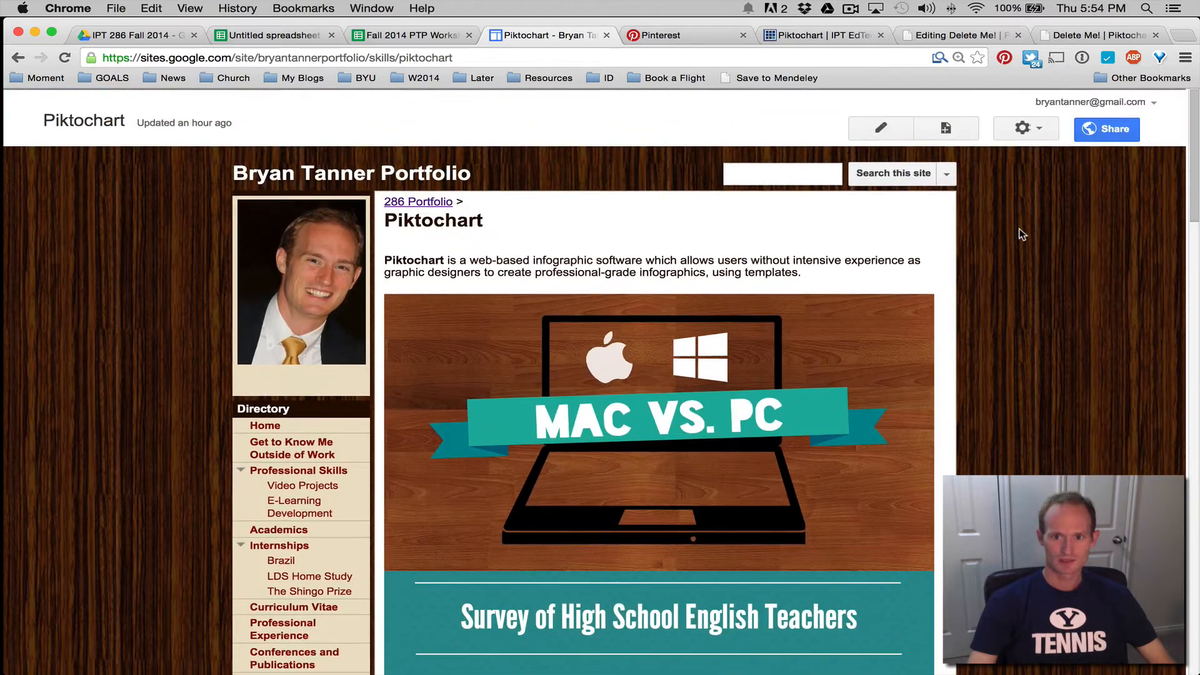
click(881, 128)
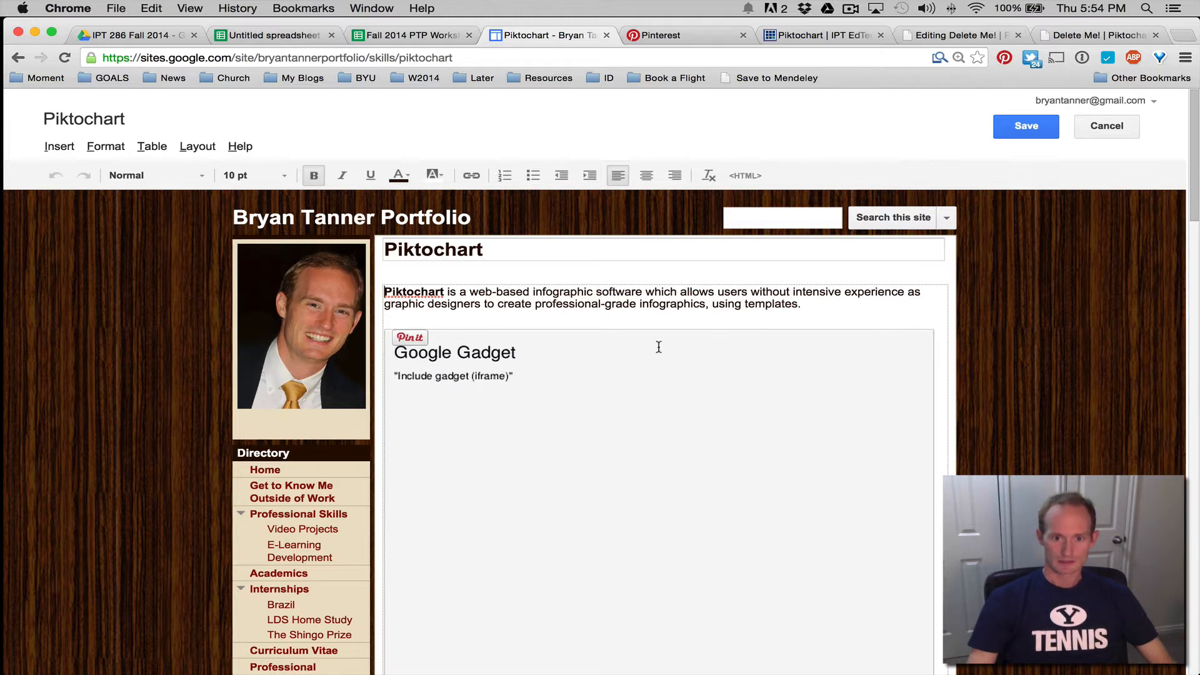
Open the page's HTML source, select the old gadget embed code, and switch to the Delete Me! tab
click(746, 176)
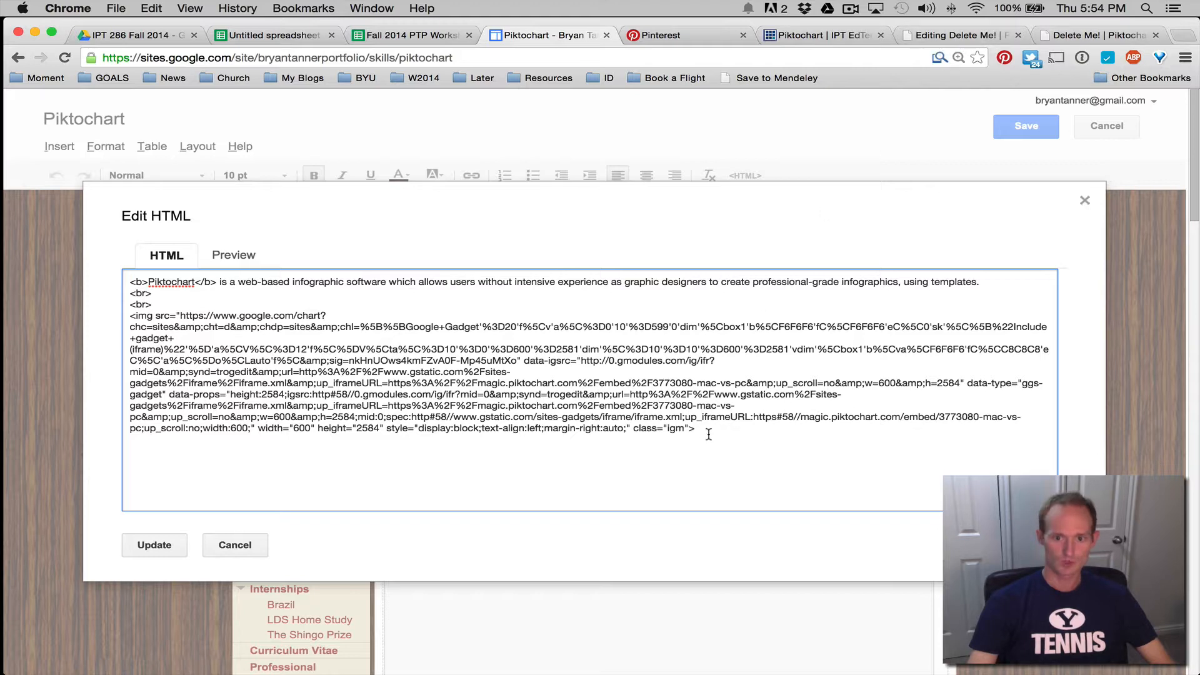
drag(697, 430, 115, 340)
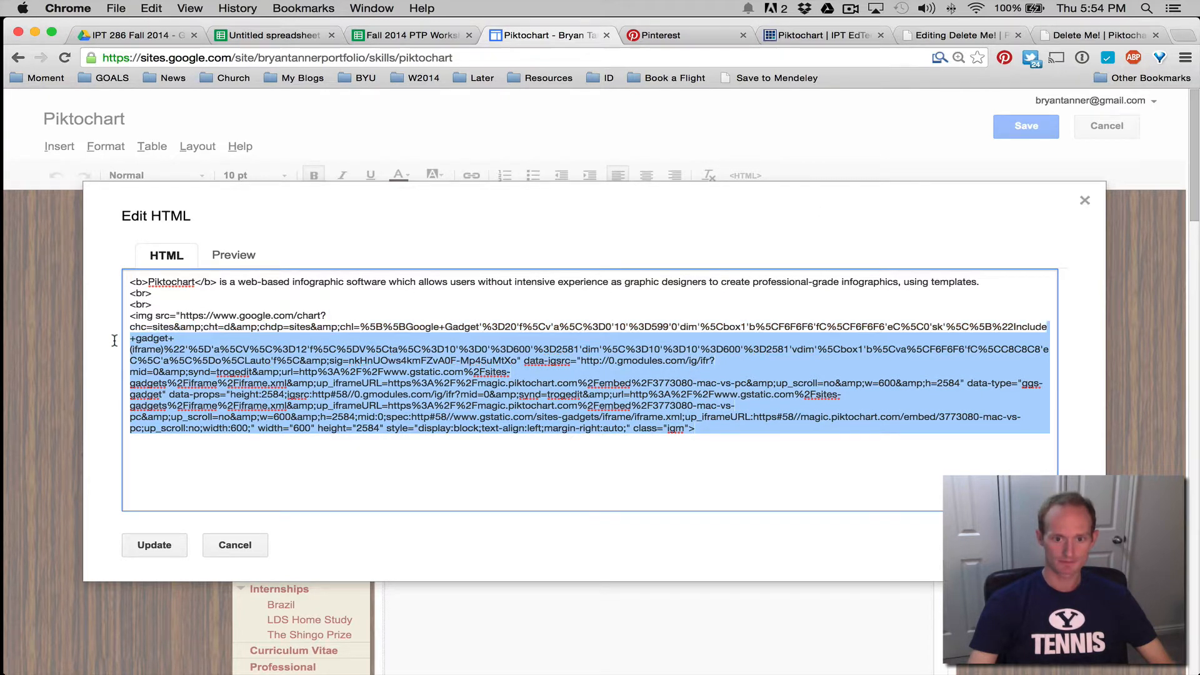
click(1104, 37)
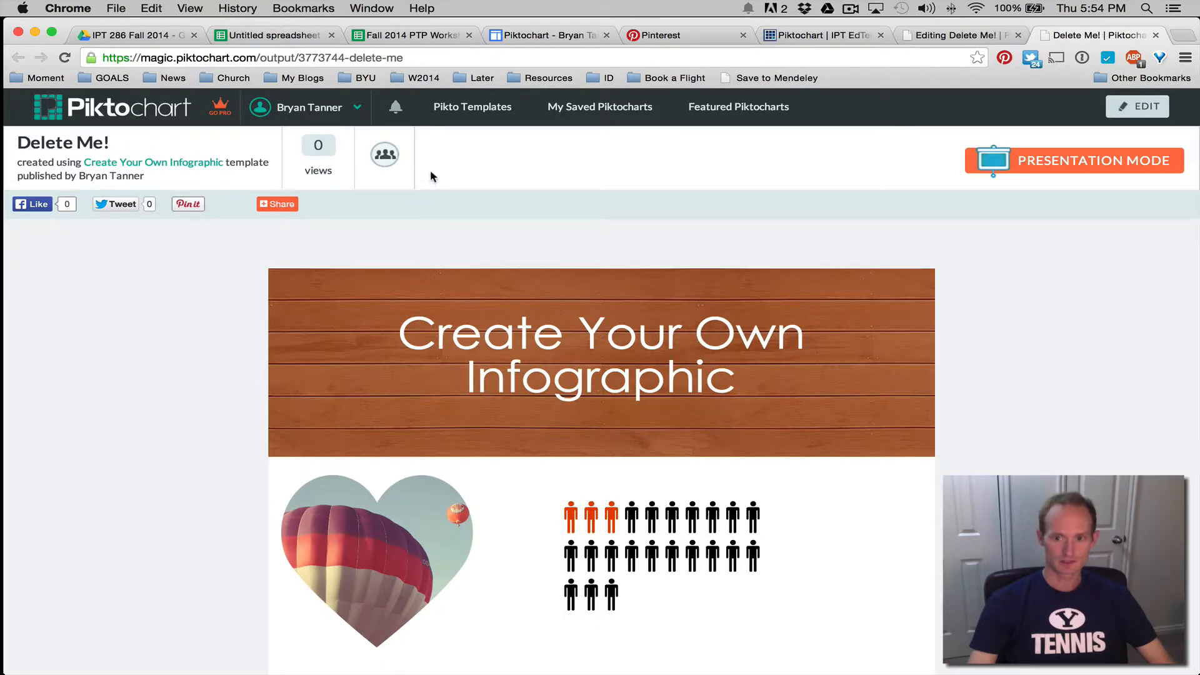
Open the saved MAC vs PC infographic for editing and stretch its banner graphic slightly downward
click(576, 113)
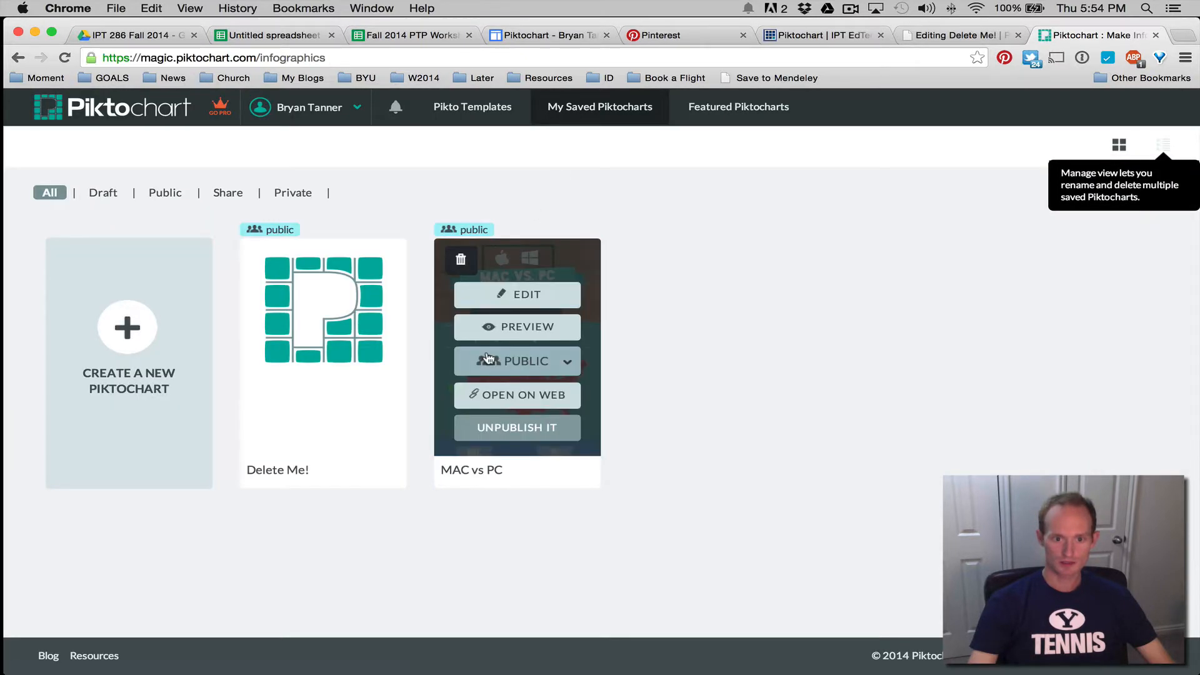
click(488, 359)
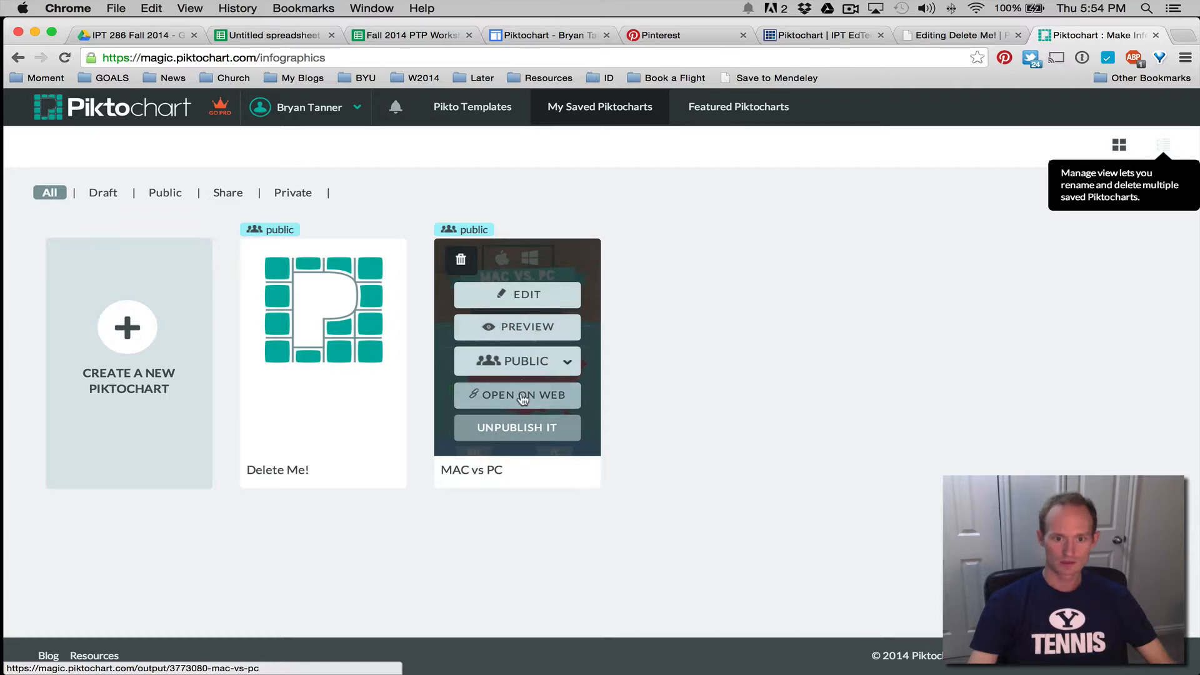
click(537, 300)
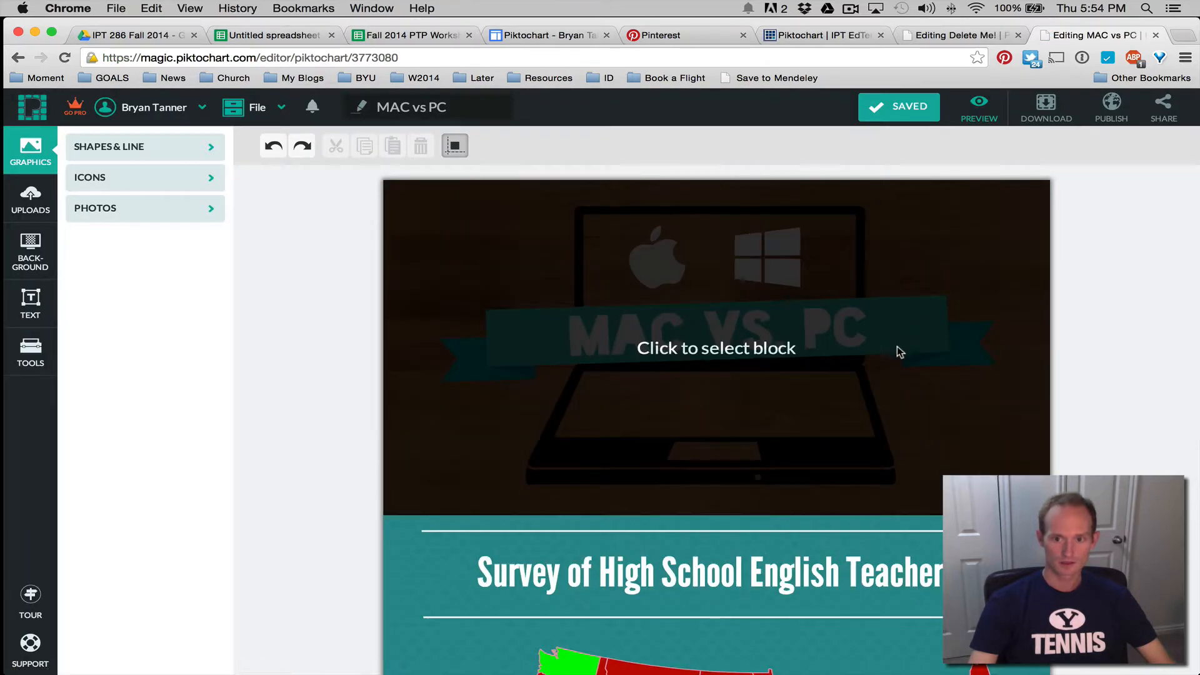
click(900, 343)
click(918, 341)
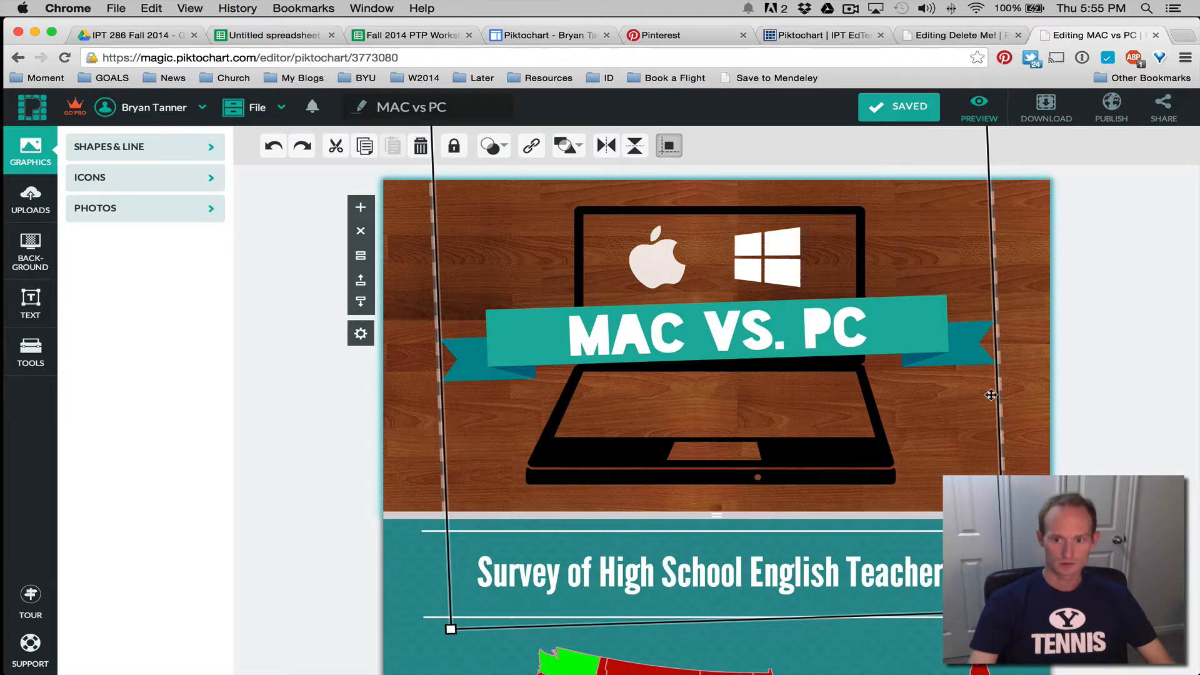
drag(1006, 613, 1007, 619)
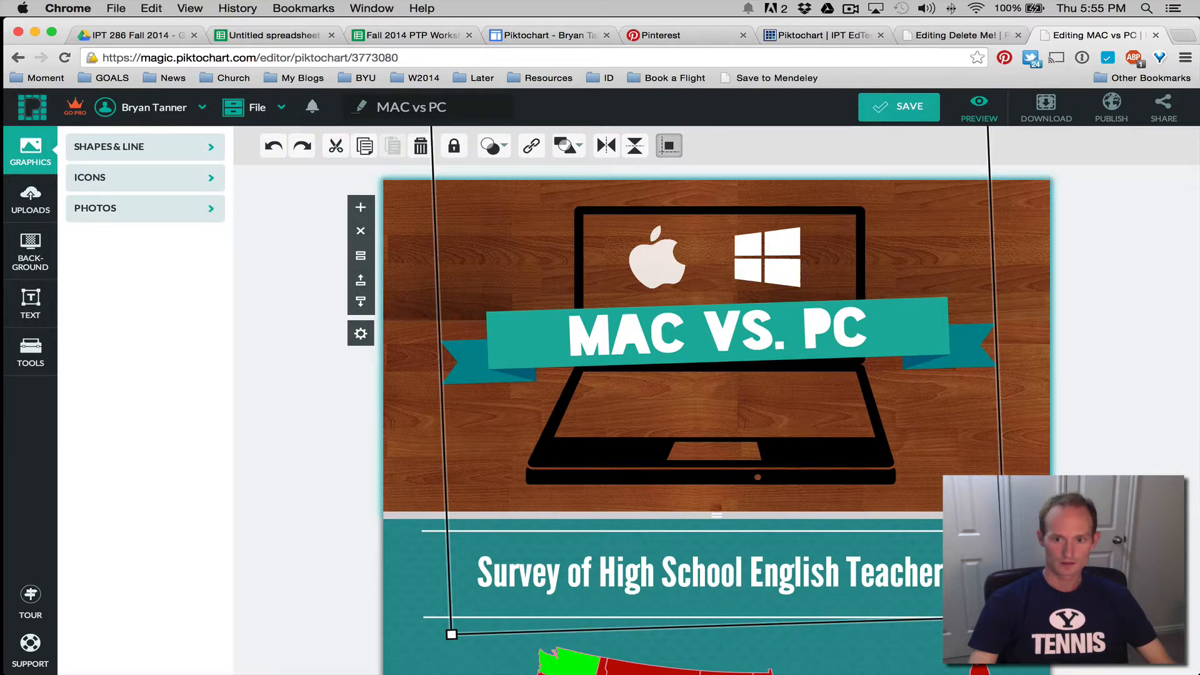
Set the MAC vs PC publish embed to a custom width of 600
click(1108, 109)
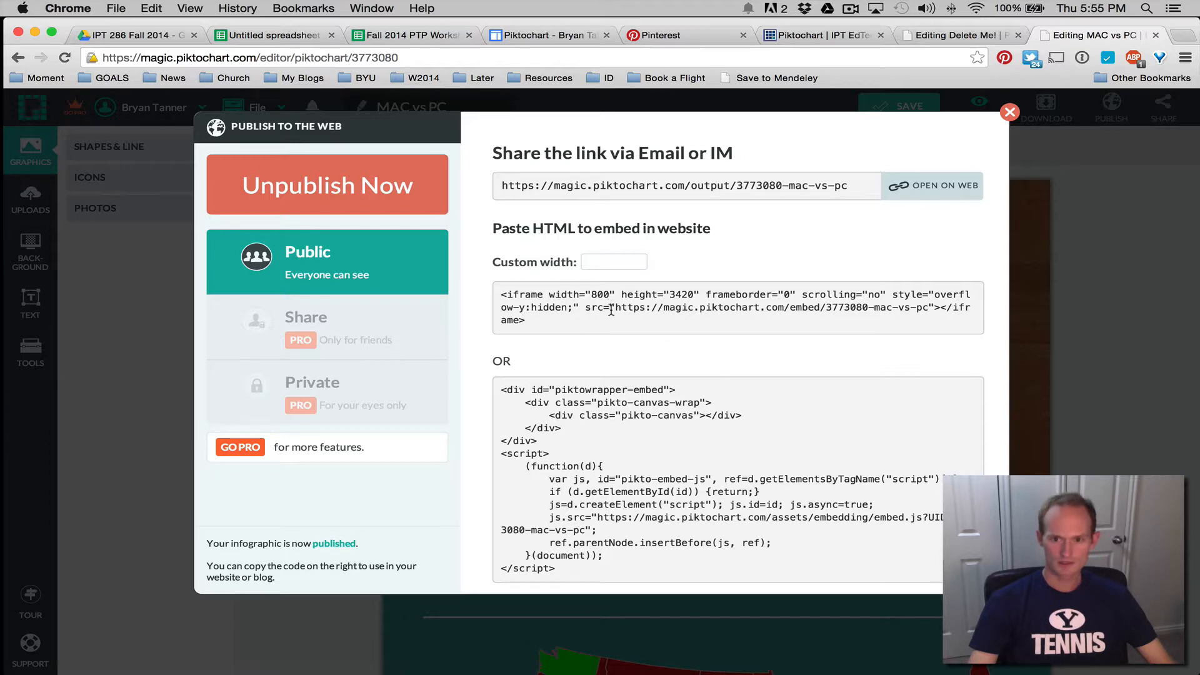
click(605, 262)
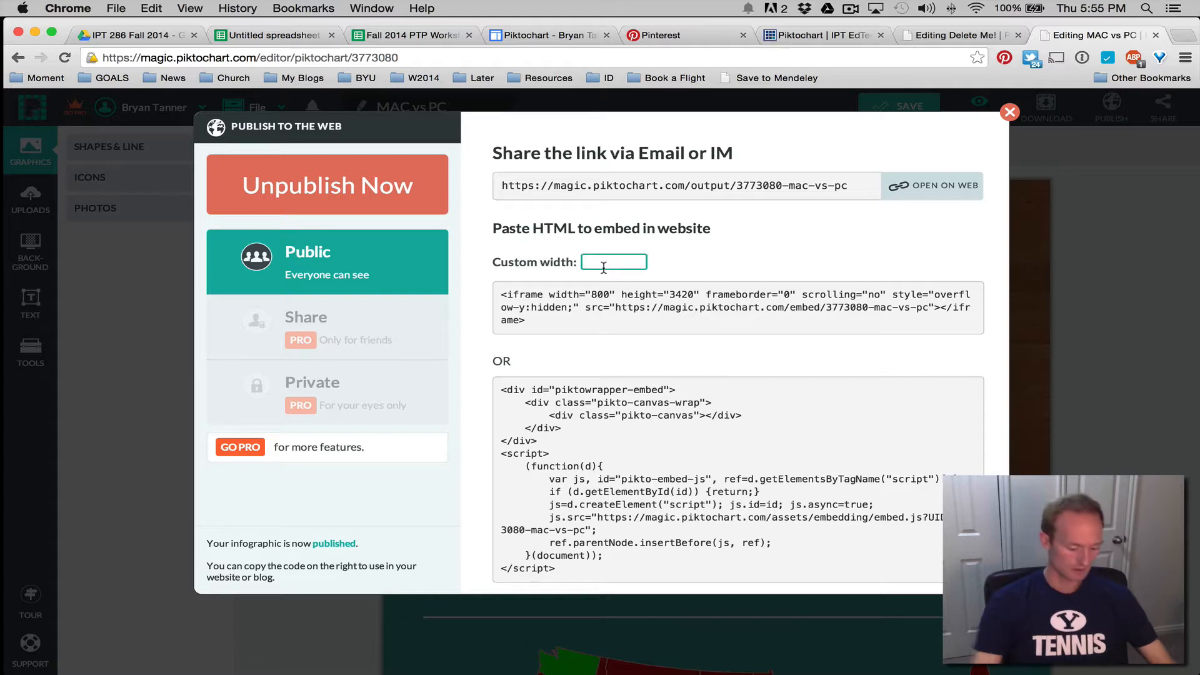
text(600)
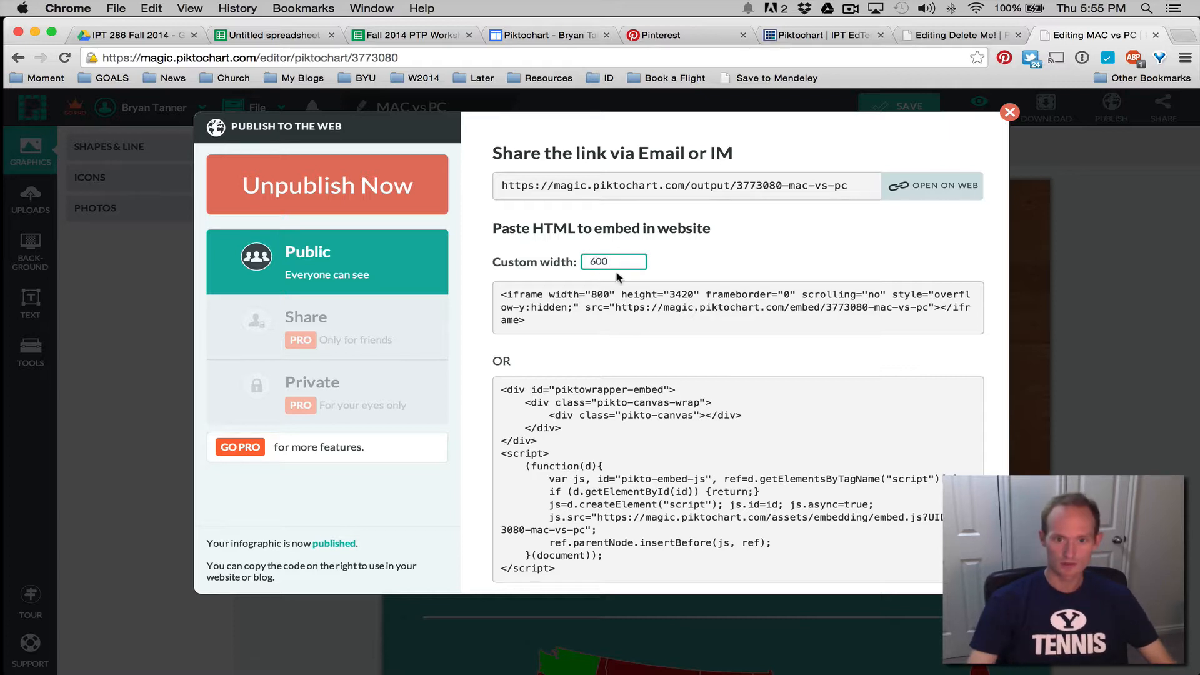
click(630, 294)
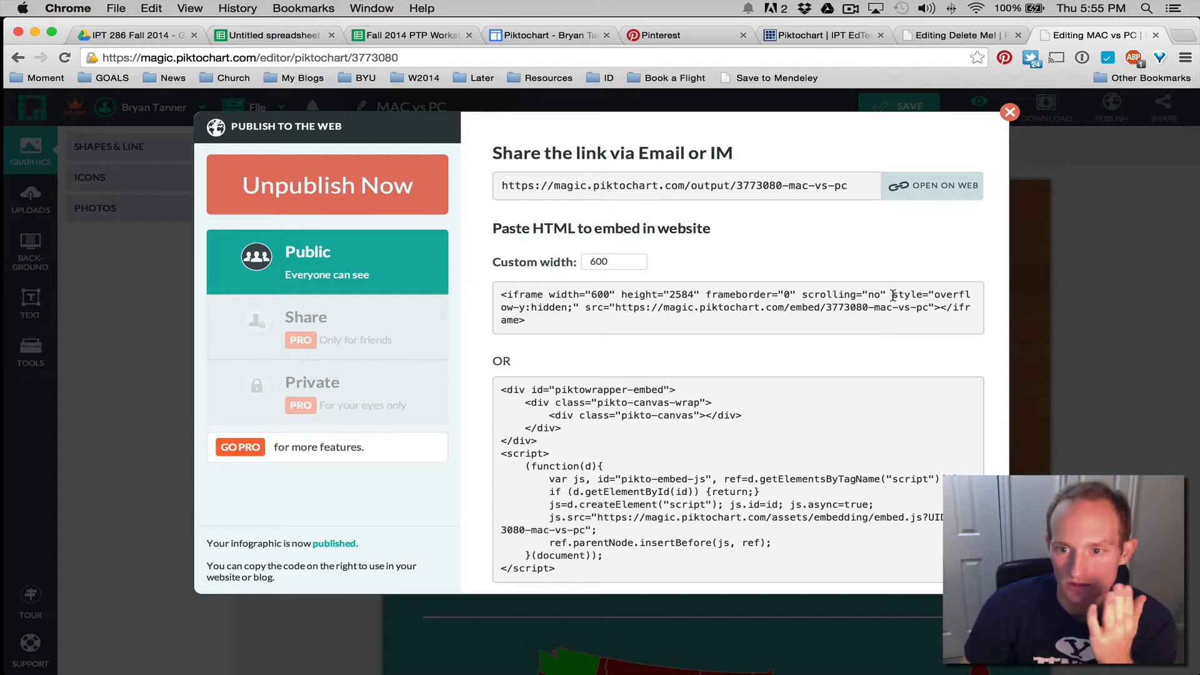
Select the entire iframe embed code, then switch to the Delete Me! editor tab
drag(894, 295, 924, 297)
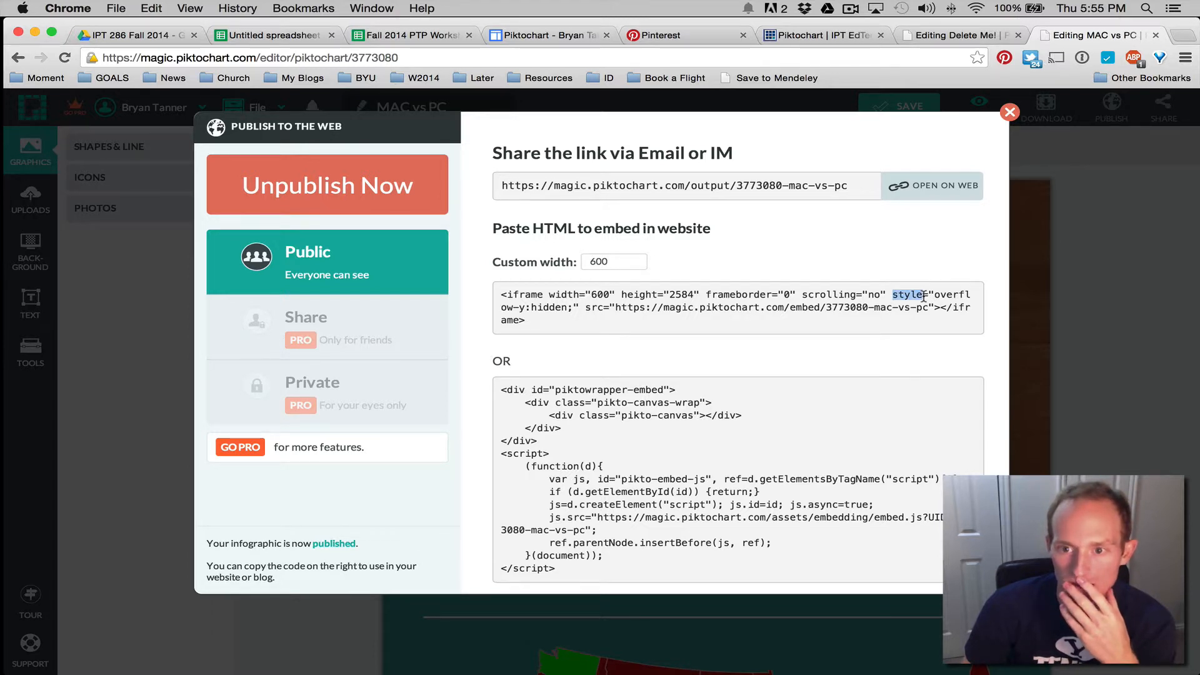
drag(914, 299, 580, 307)
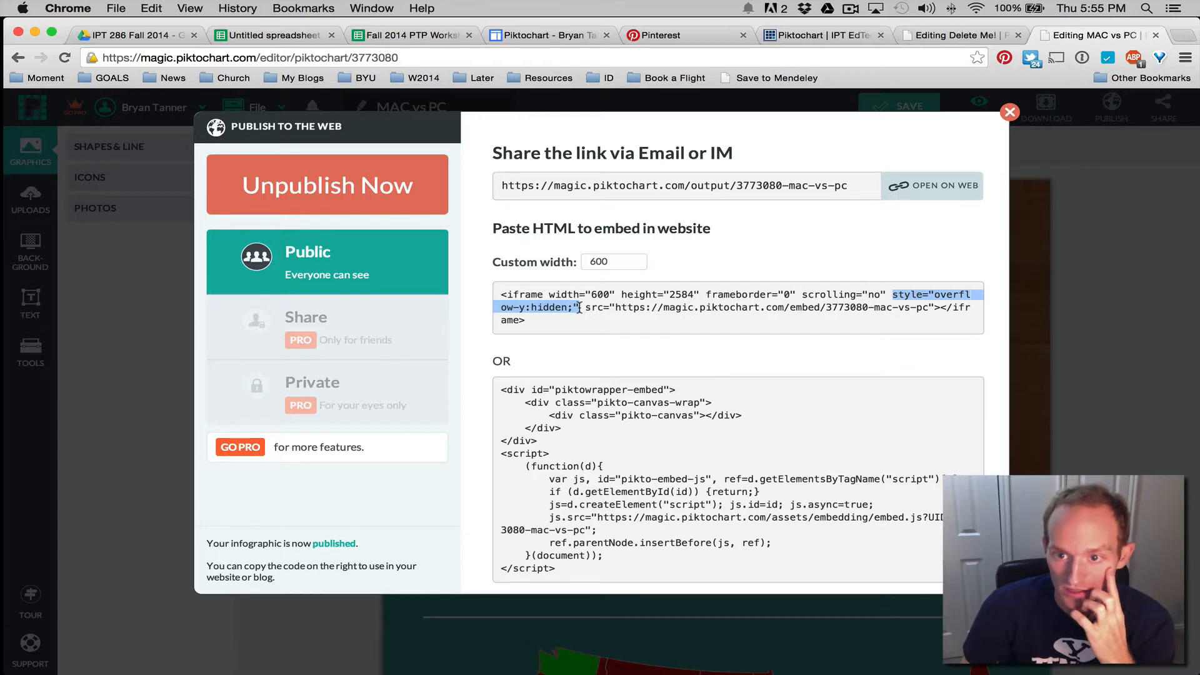
click(580, 307)
key(super+c)
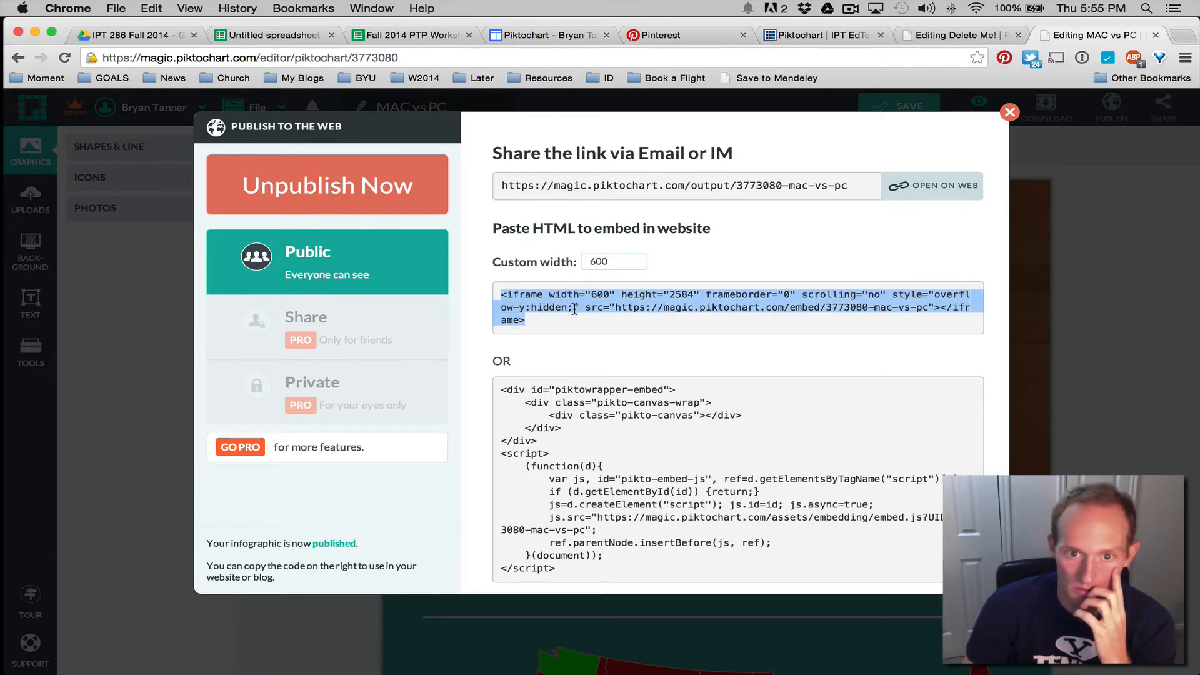
click(911, 299)
click(892, 294)
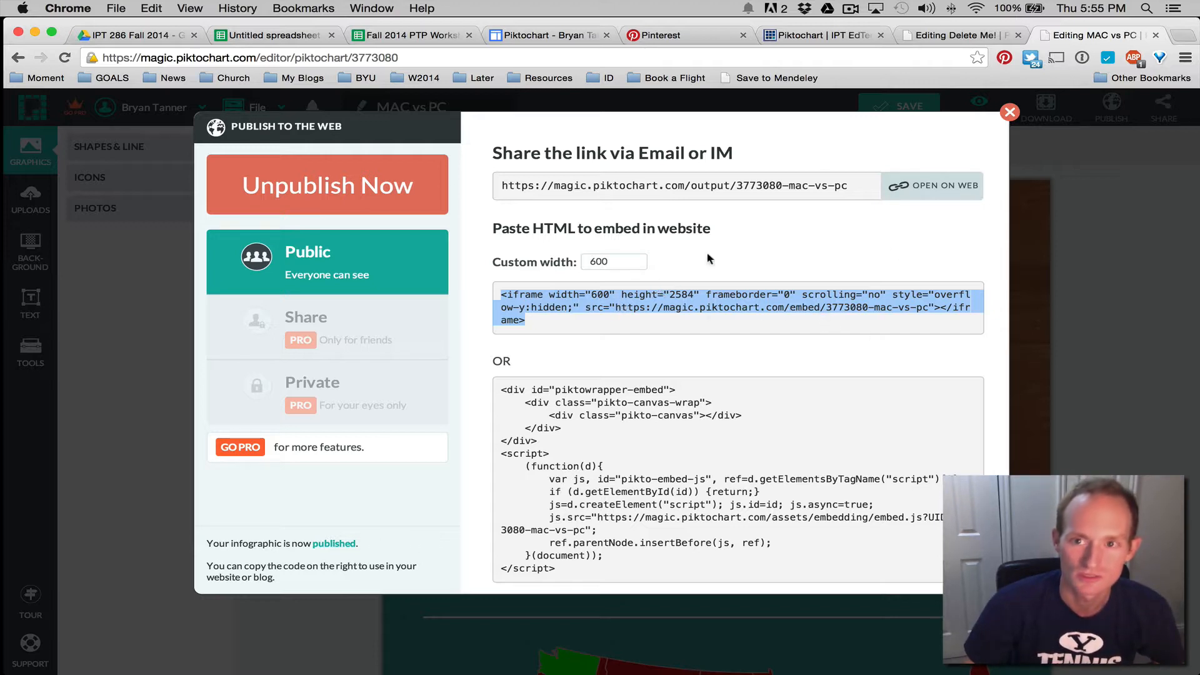
click(951, 39)
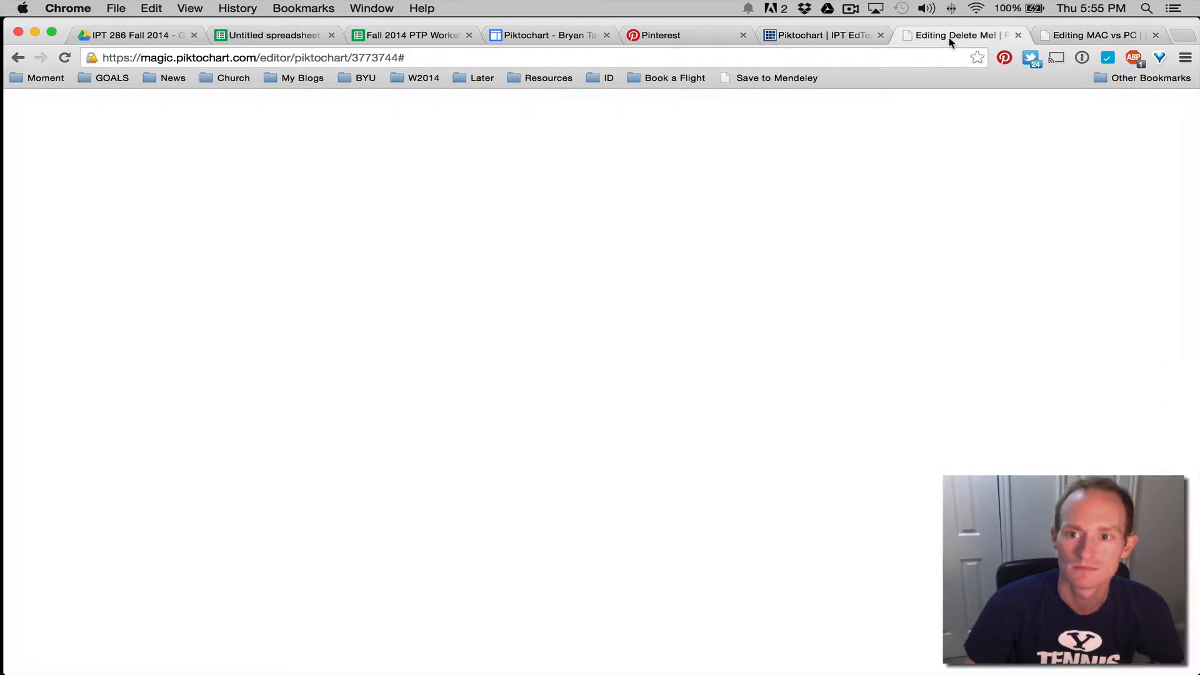
In the page's HTML editor, replace the old gadget code with the pasted iframe embed
click(500, 39)
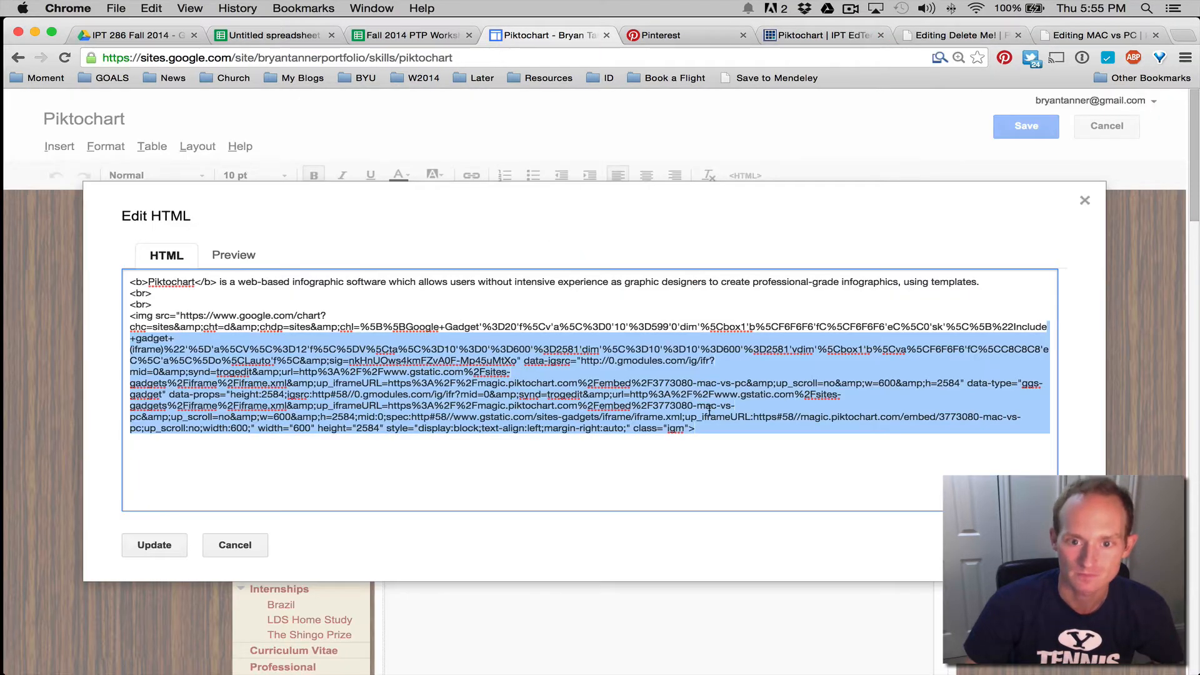
click(134, 316)
drag(131, 316, 821, 519)
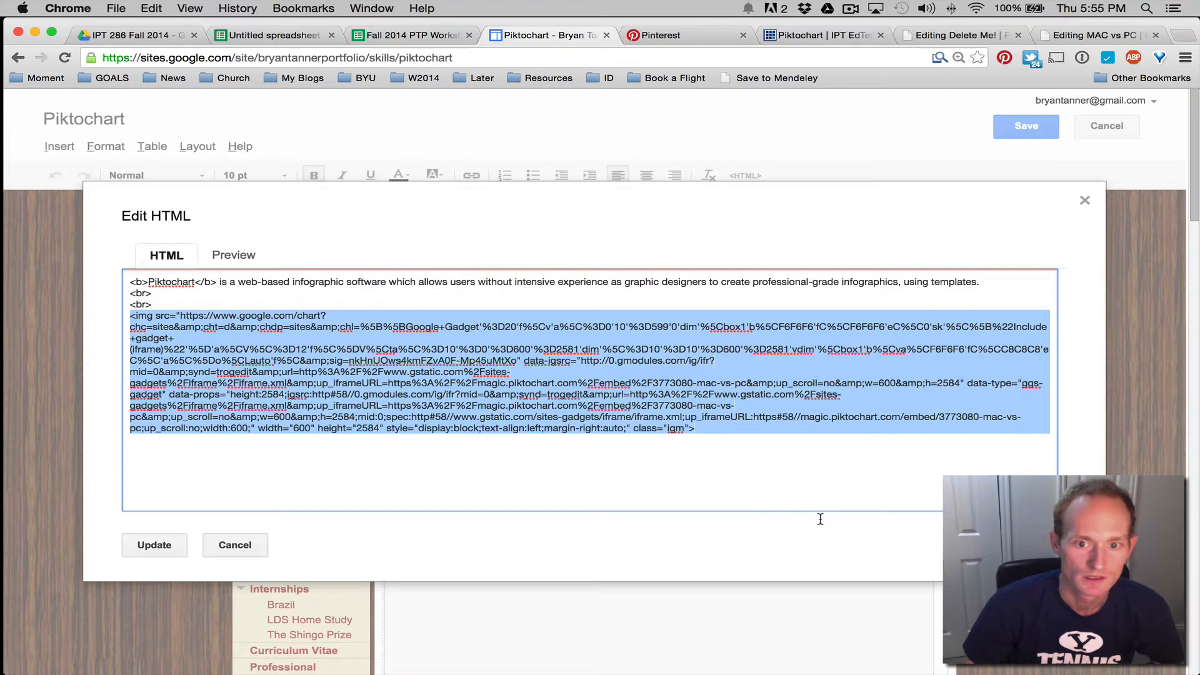
key(super+v)
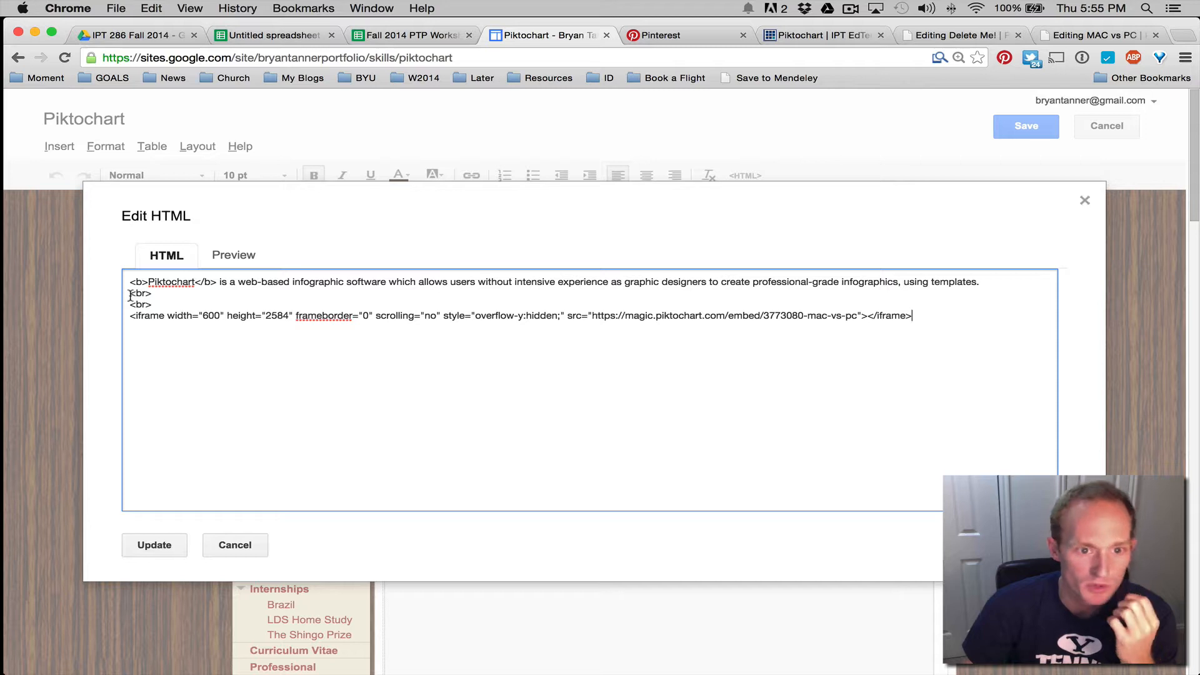
Delete style="overflow-y:hidden;" from the iframe and apply the HTML update
drag(131, 293, 158, 297)
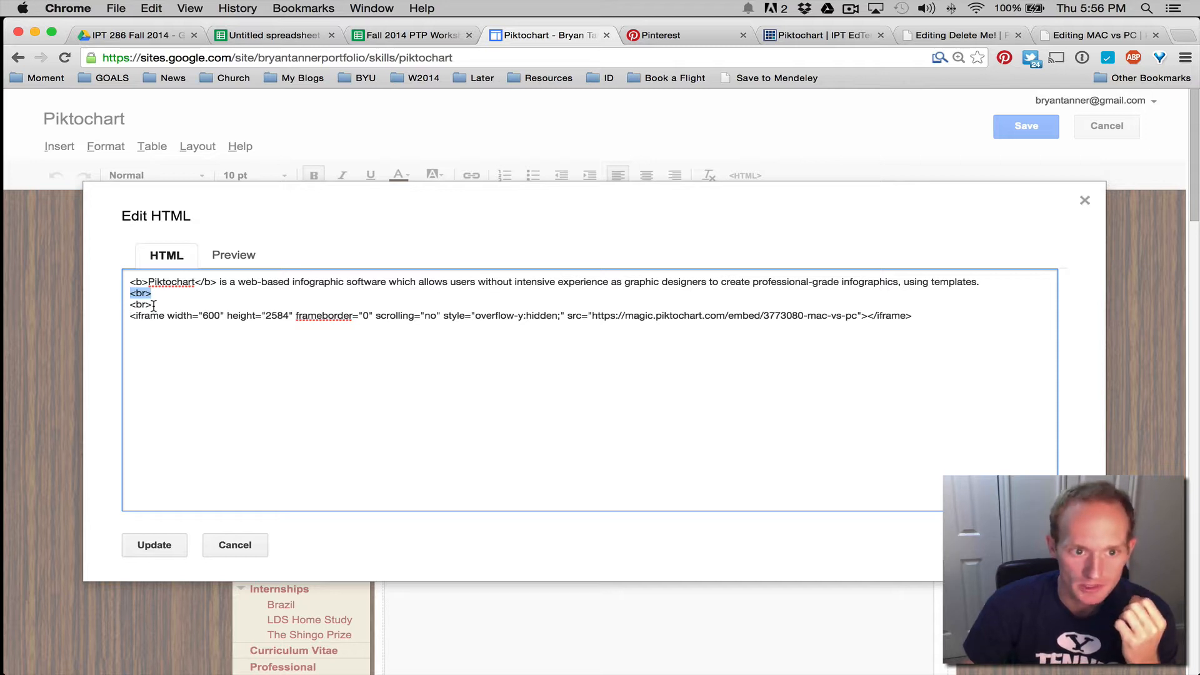
click(180, 342)
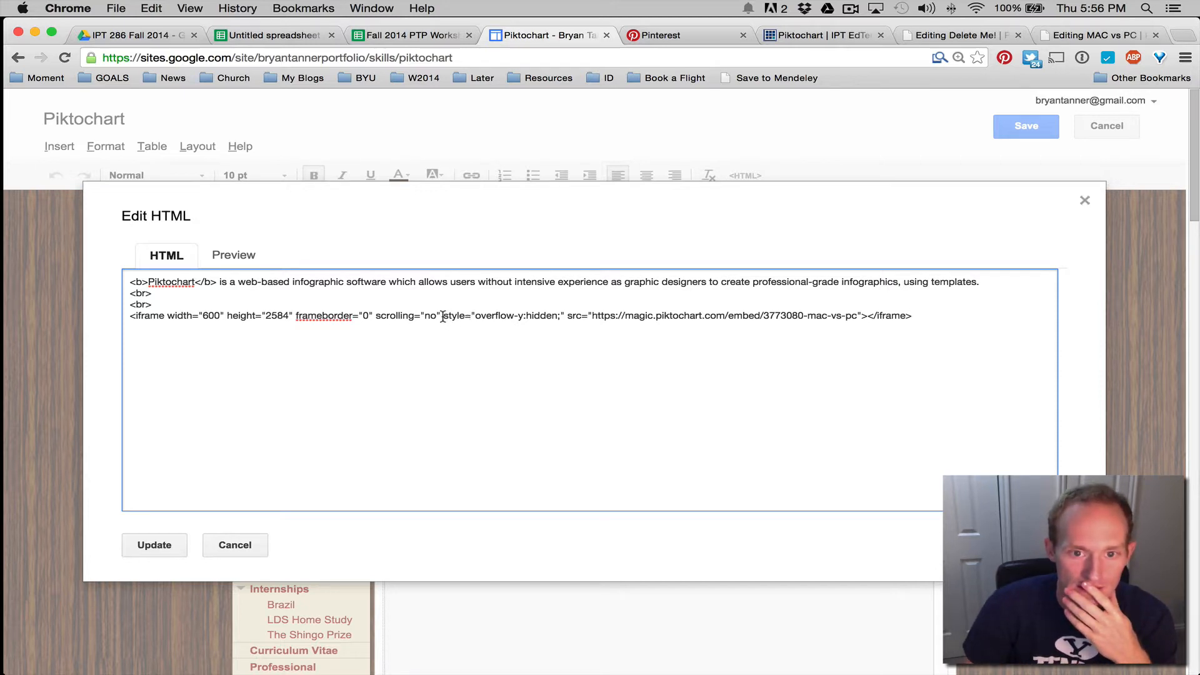
drag(456, 315, 561, 318)
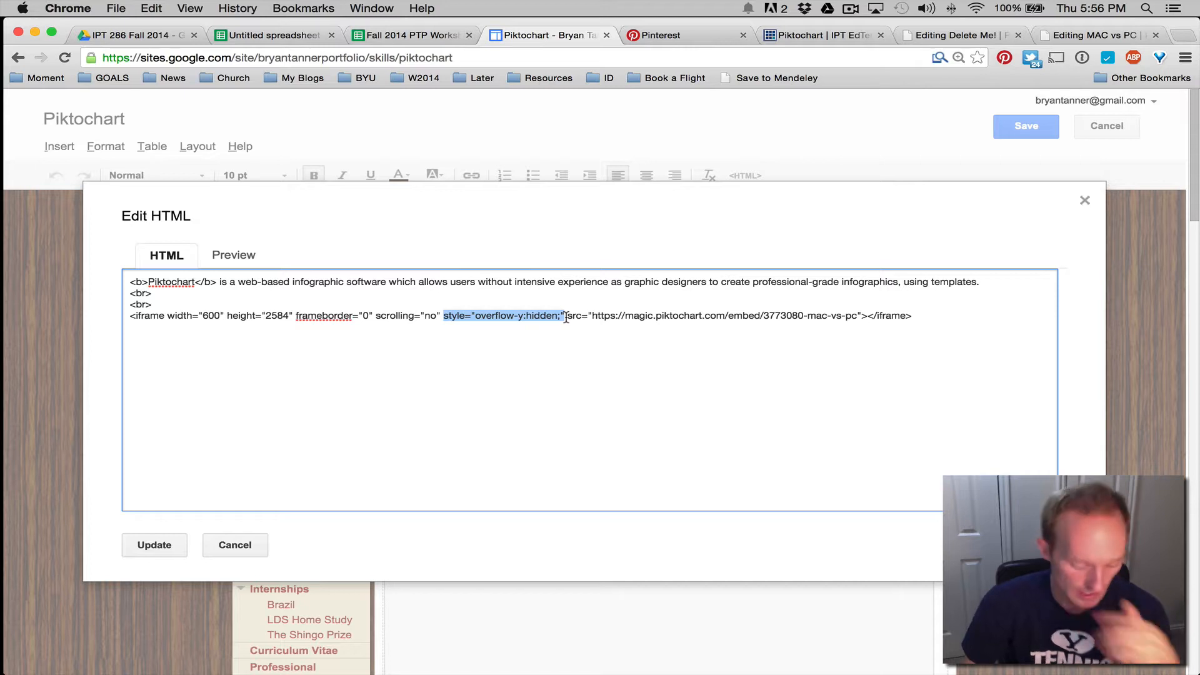
key(BackSpace)
key(BackSpace)
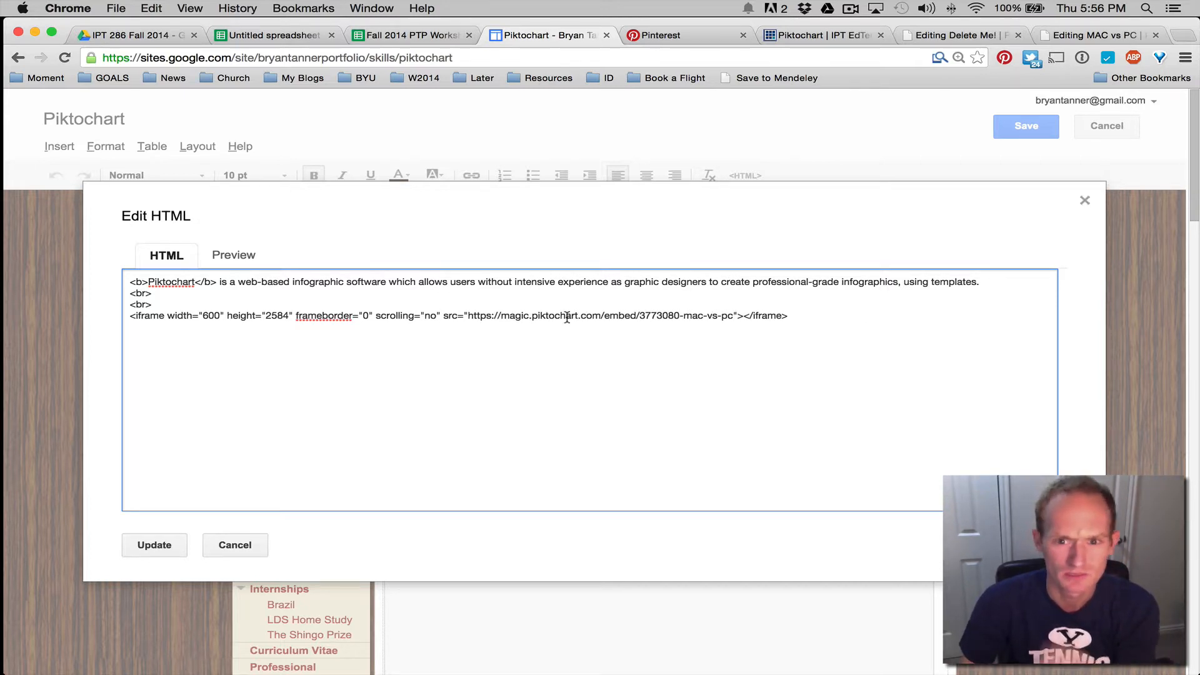
click(144, 548)
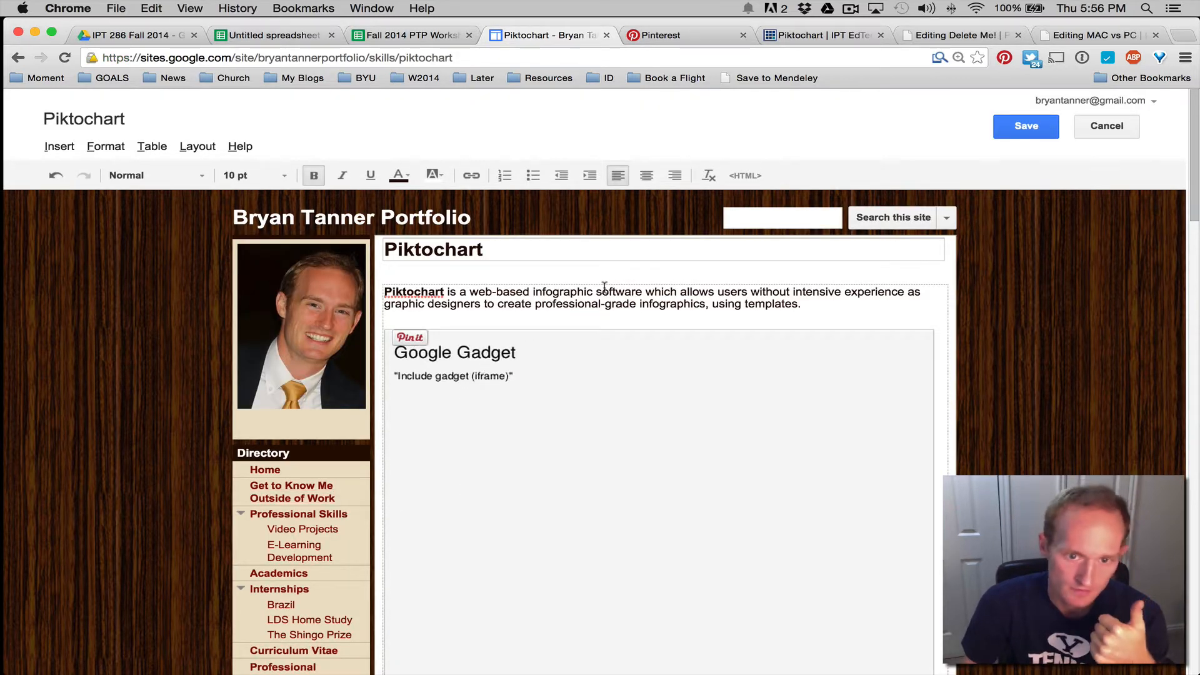
Save the Piktochart portfolio page and scroll down to check the embedded MAC vs PC infographic
click(1028, 126)
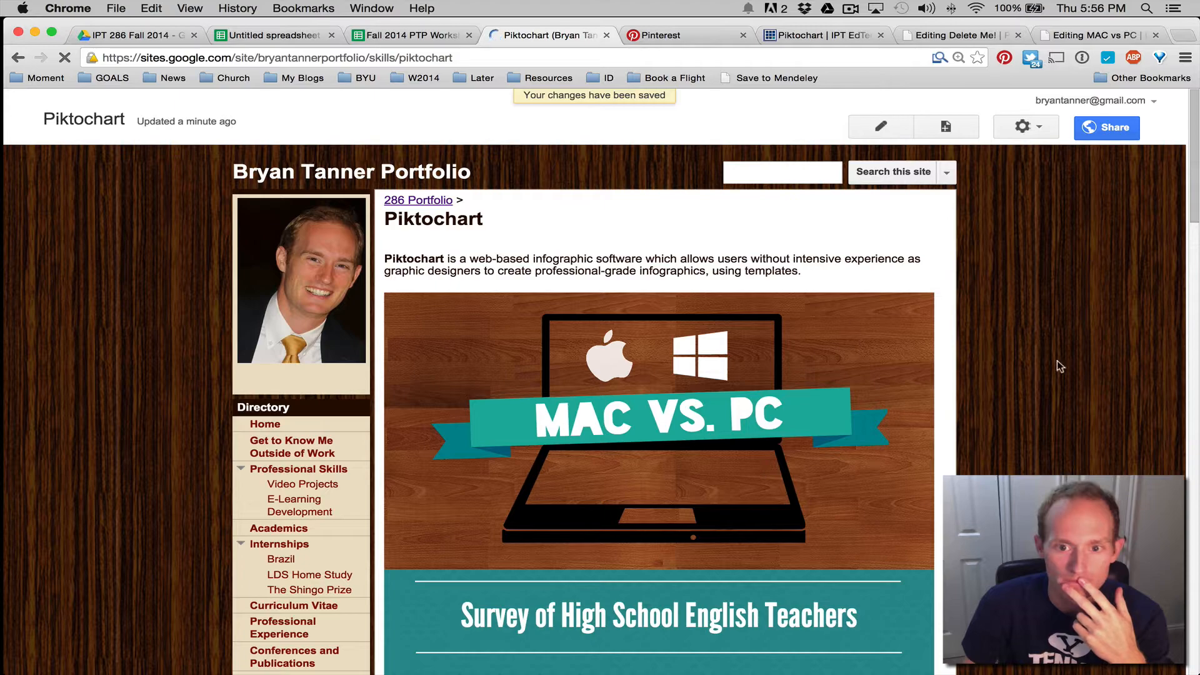
scroll(1025, 369, down, 10)
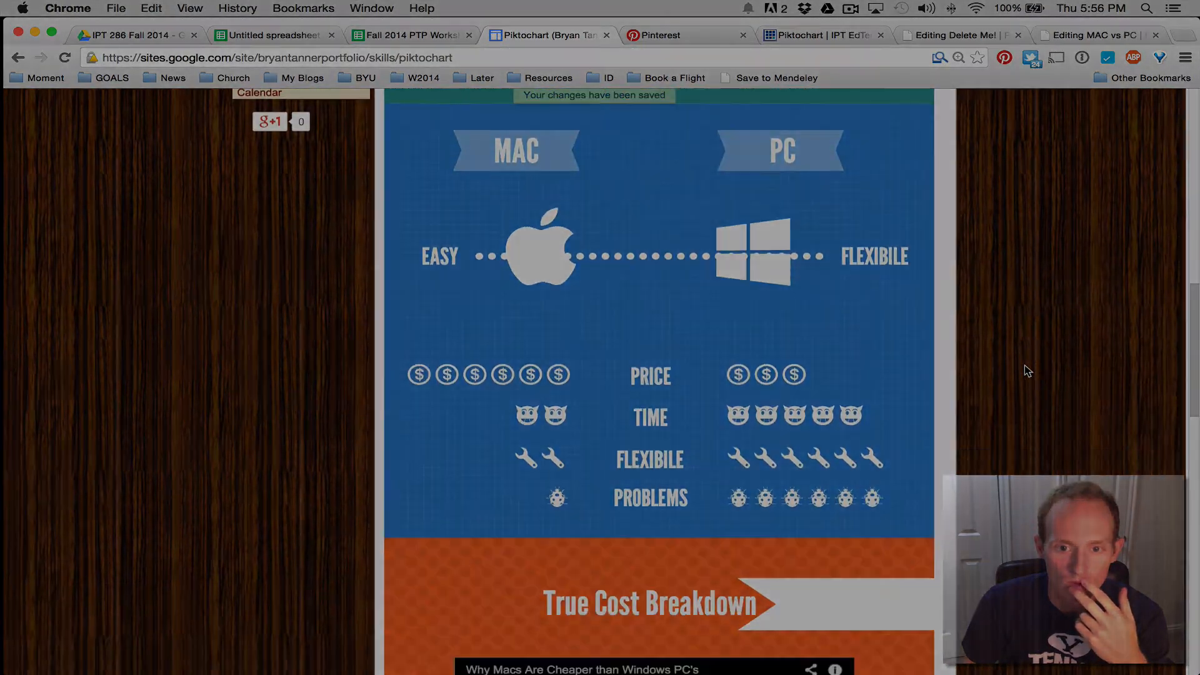
scroll(1025, 365, down, 3)
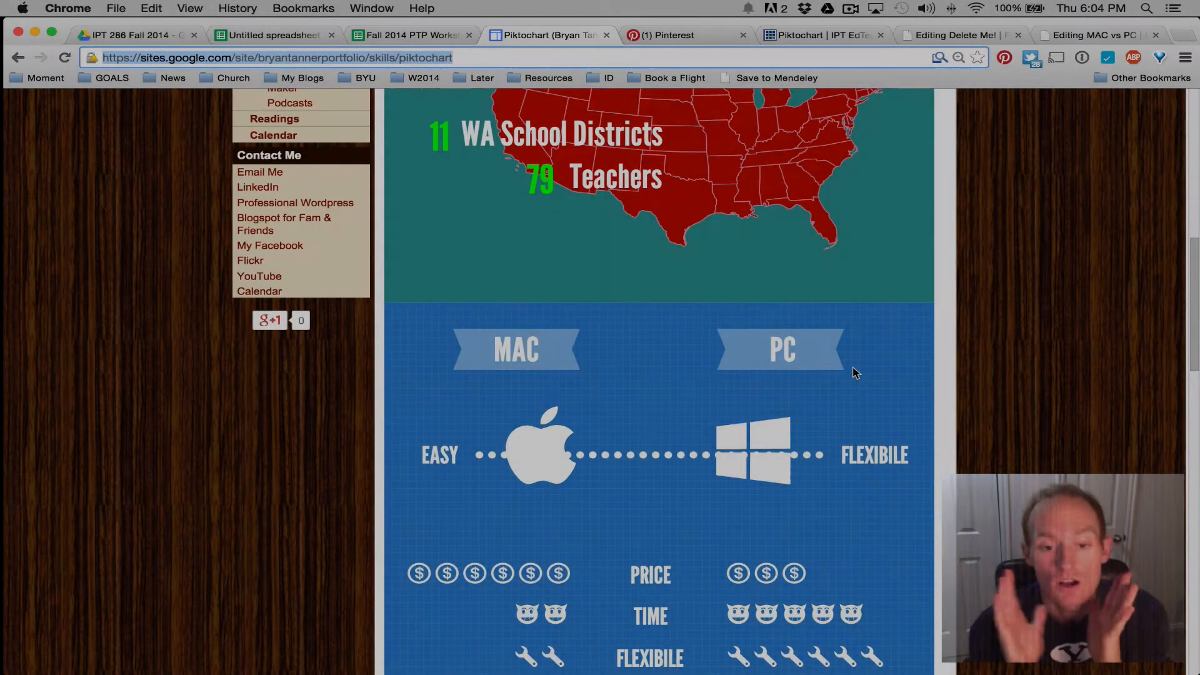
key(super+l)
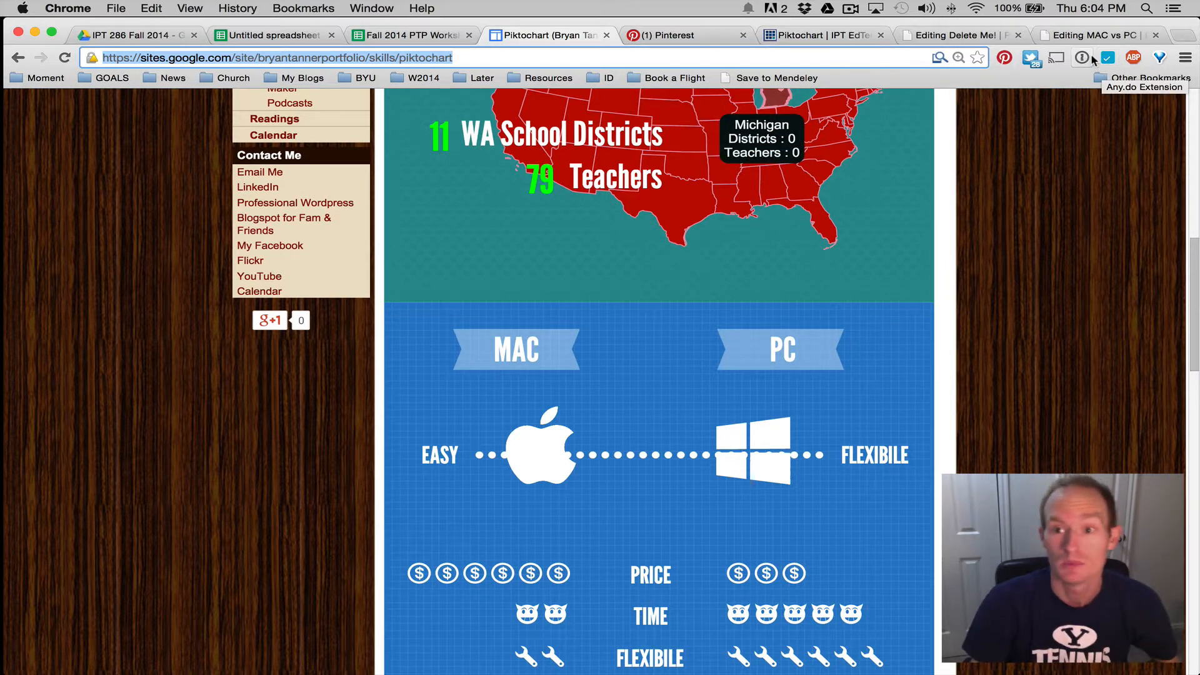
Close Publish to the Web and select the title block's MAC VS. PC text, logos and wood background
click(1080, 38)
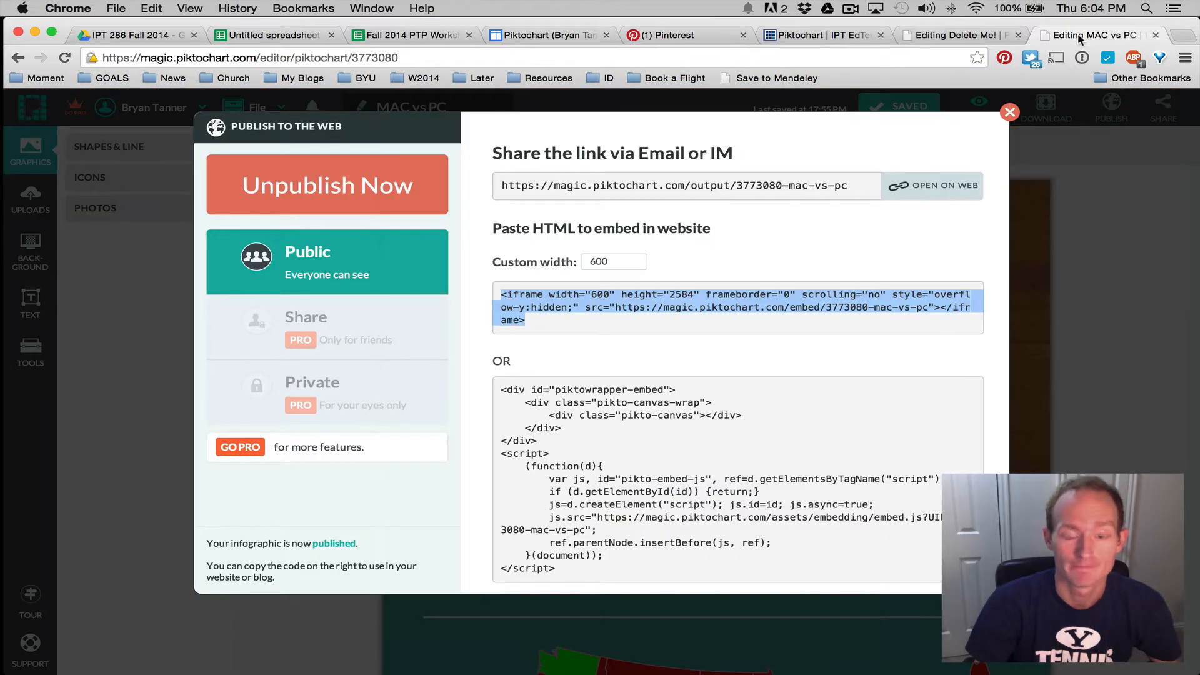
click(1009, 112)
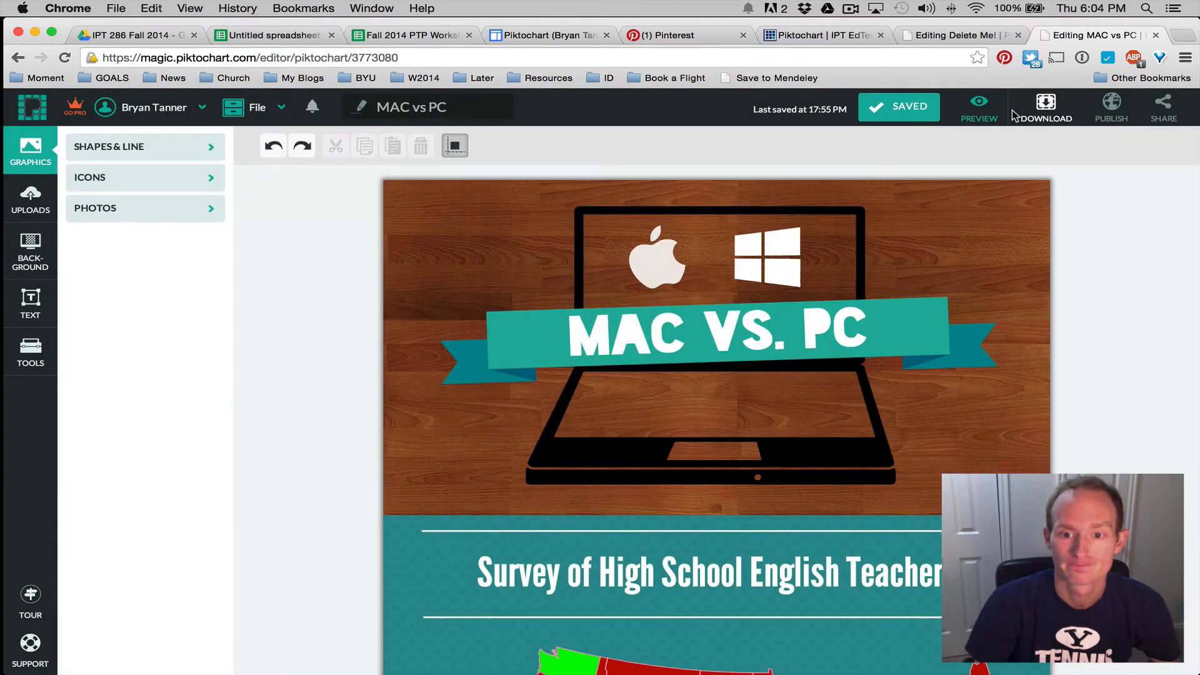
click(804, 313)
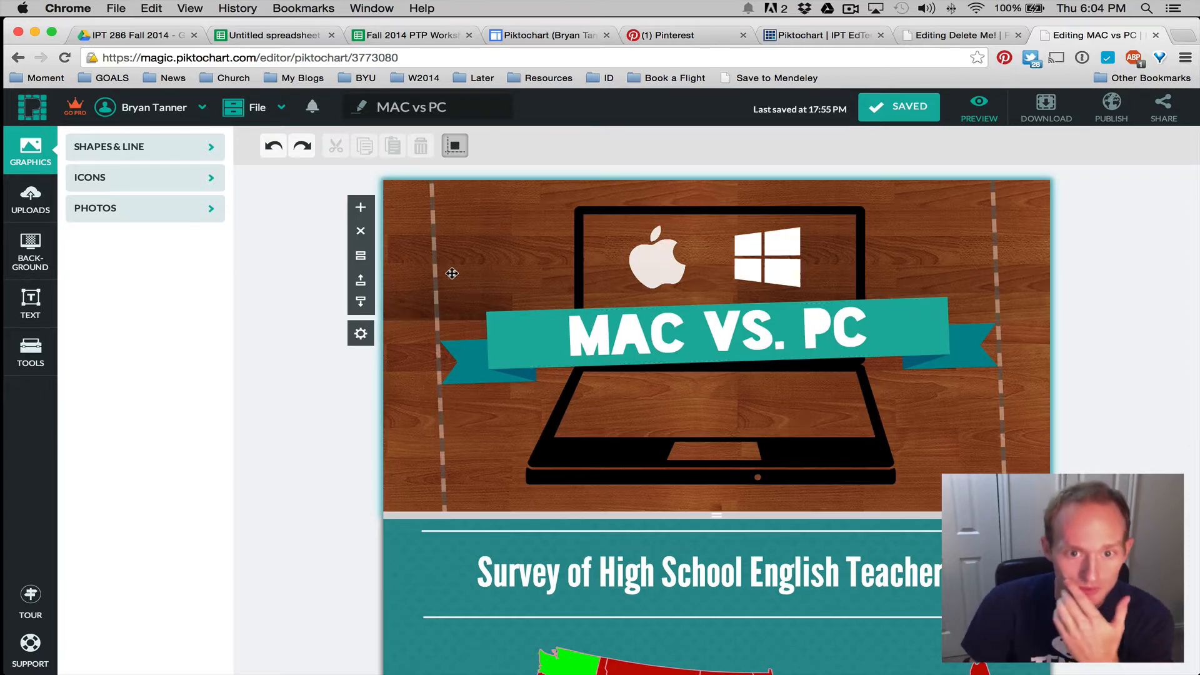
click(731, 335)
click(767, 257)
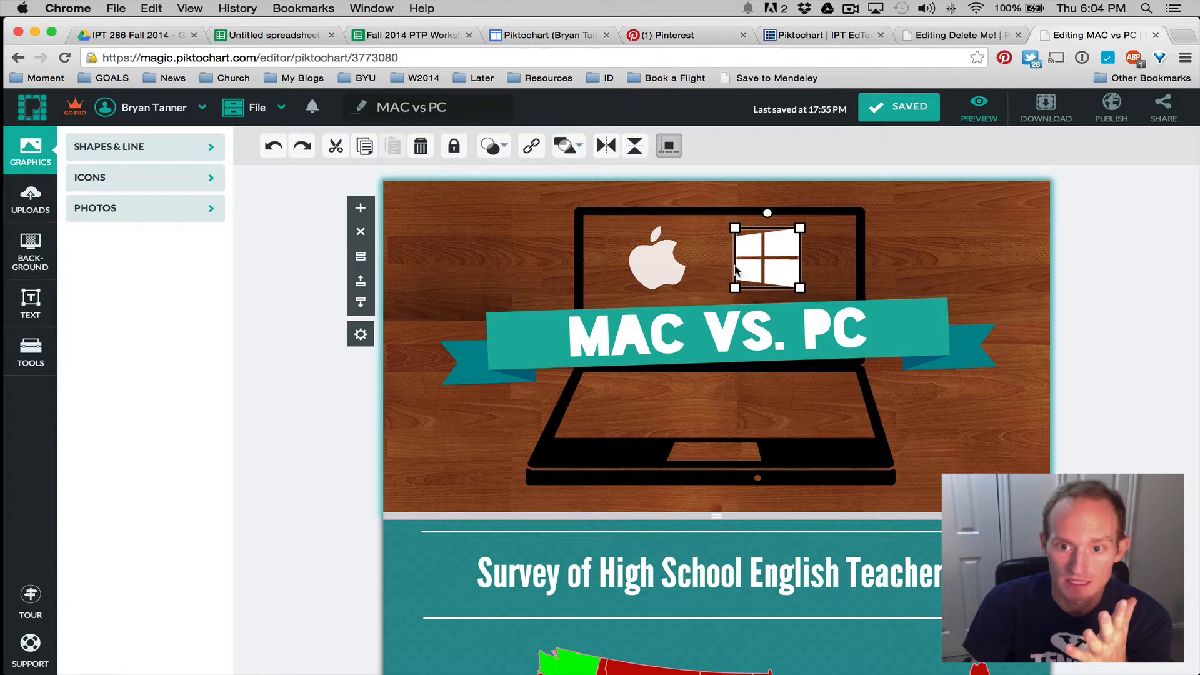
click(626, 262)
click(594, 262)
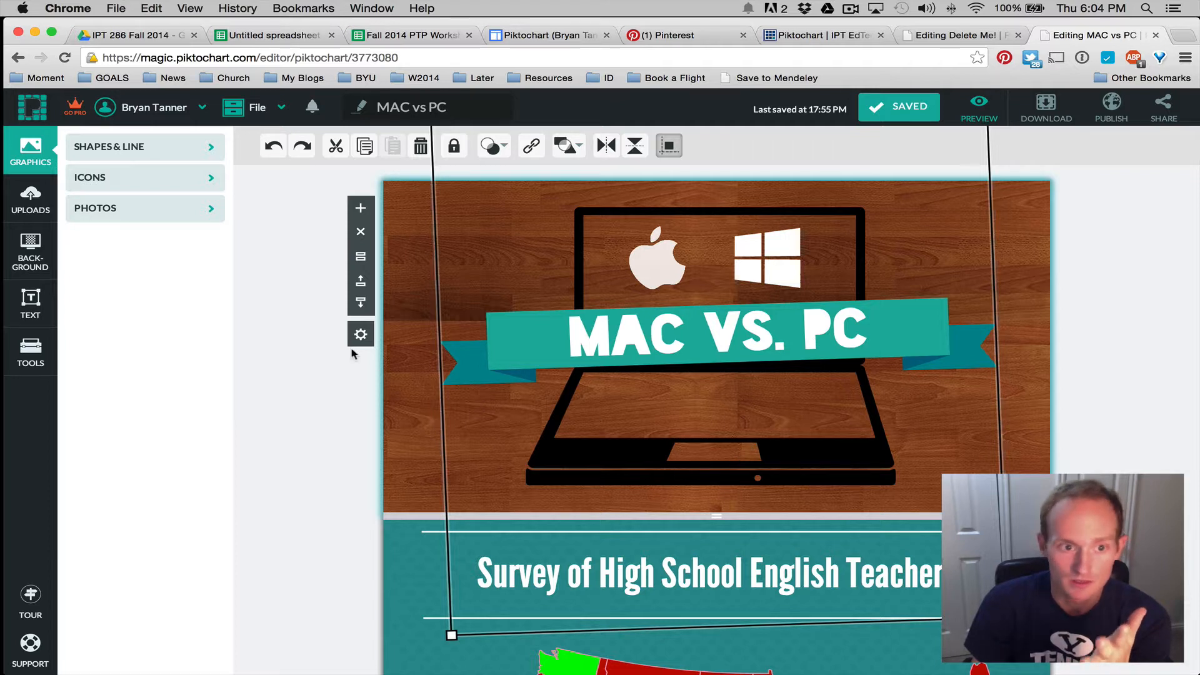
Search the icon library for 'laptop'
click(138, 184)
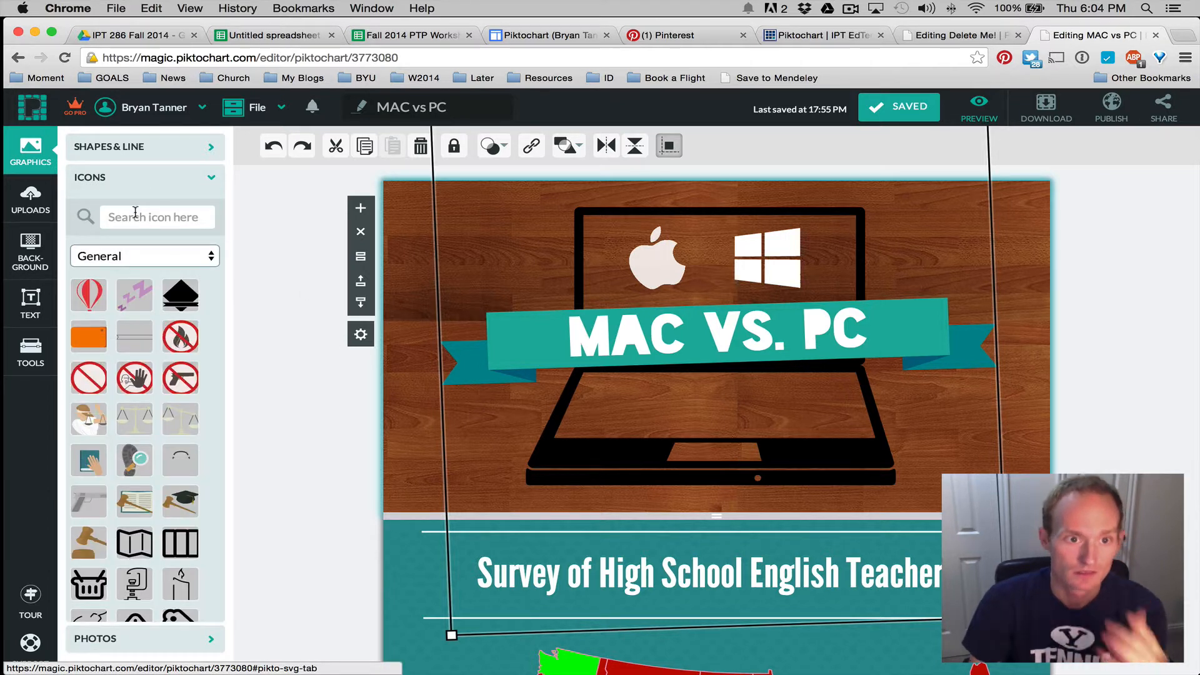
click(135, 214)
text(lapto)
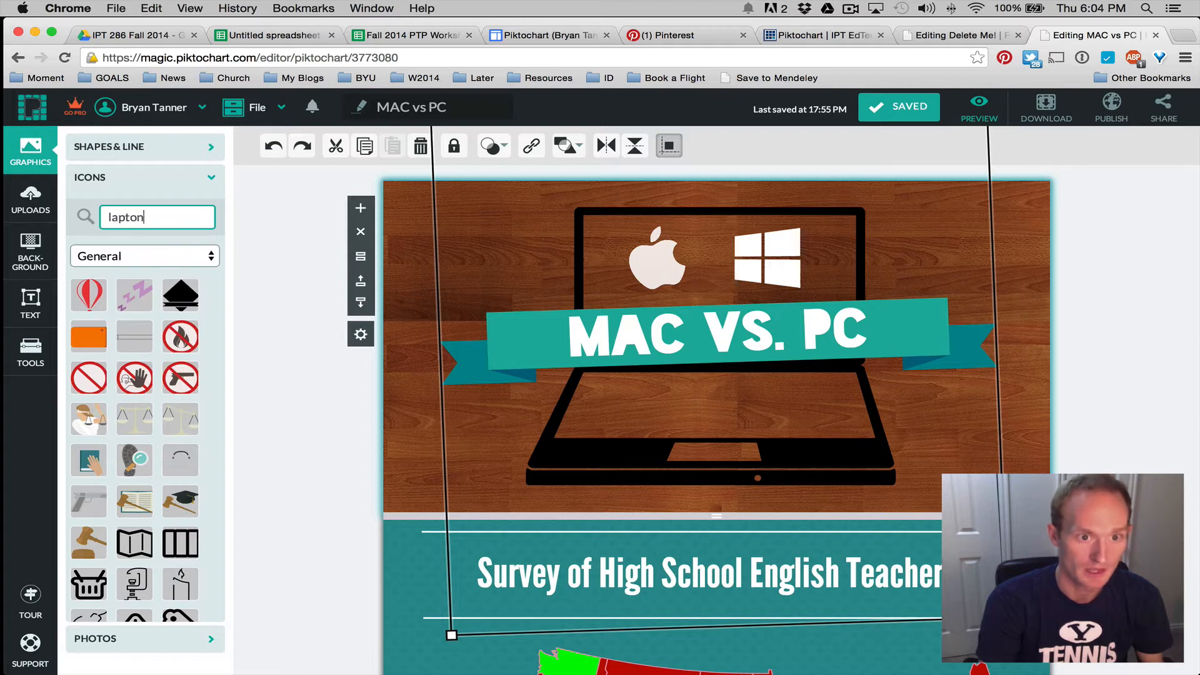
text(p)
key(Return)
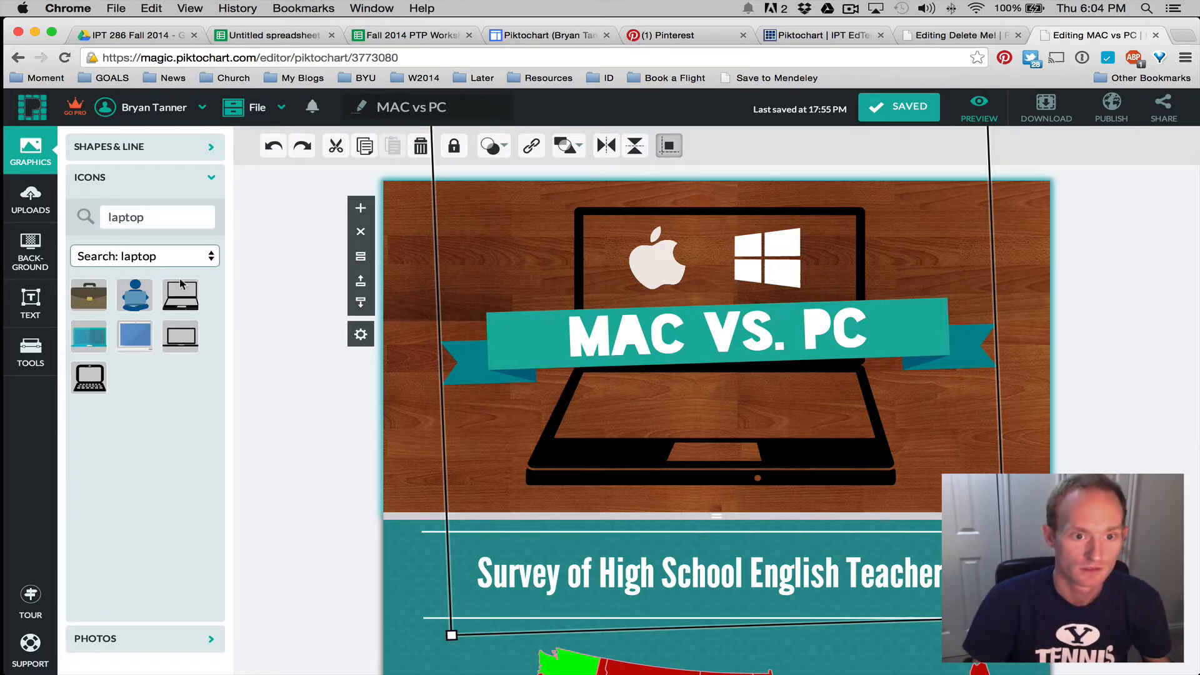
mouse_move(181, 306)
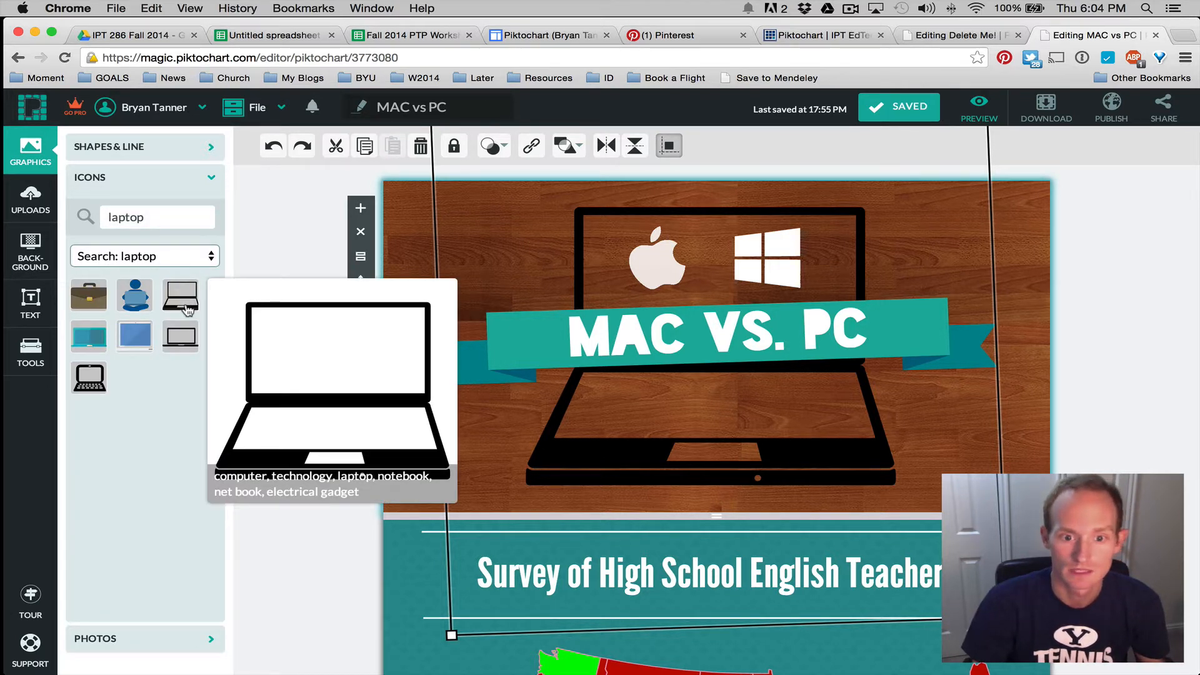
Select the laptop image, flip the ribbon and back, and enable alignment with other objects
click(789, 267)
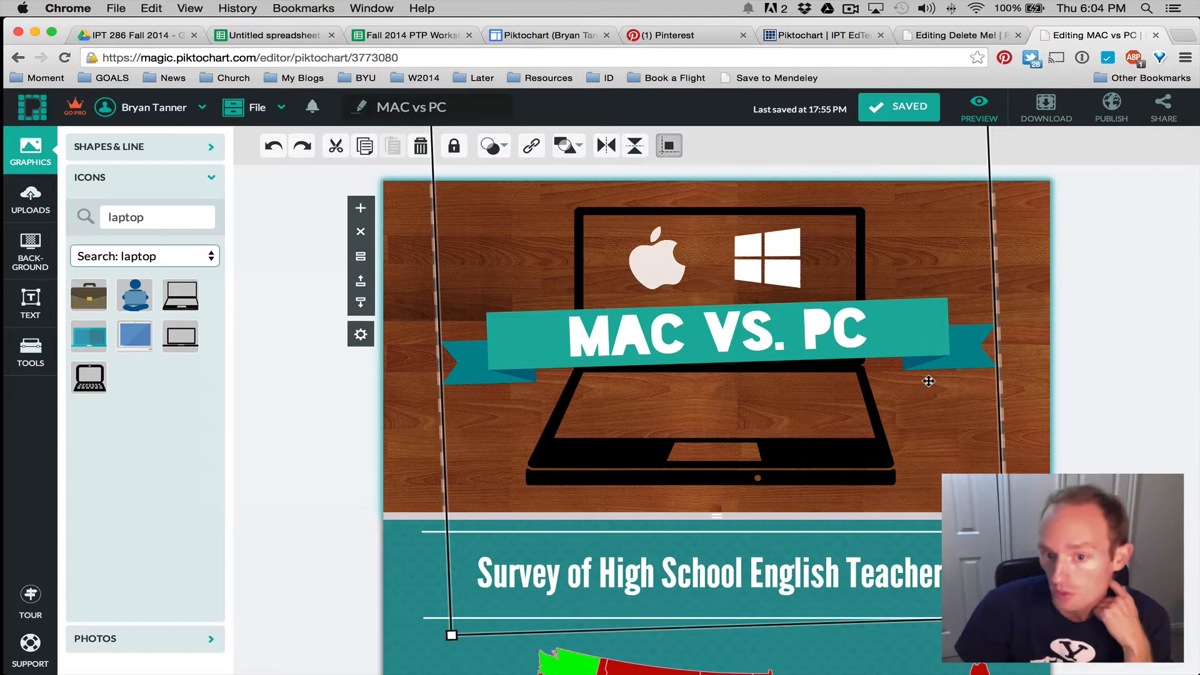
click(925, 348)
click(971, 351)
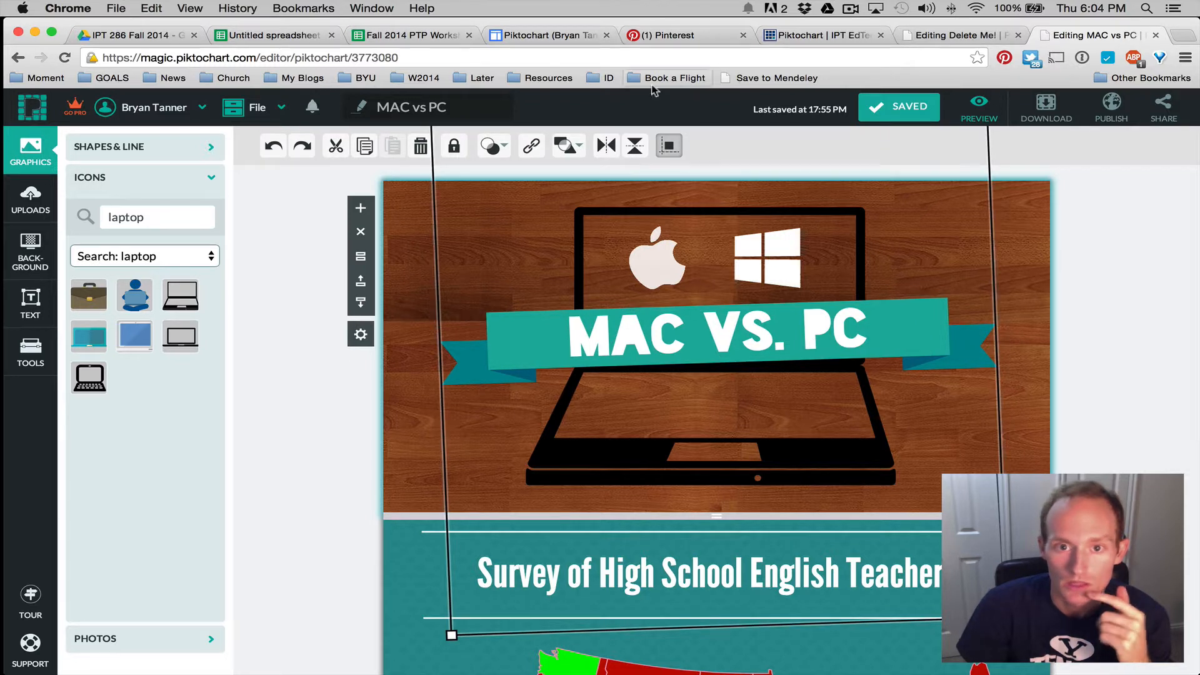
click(568, 147)
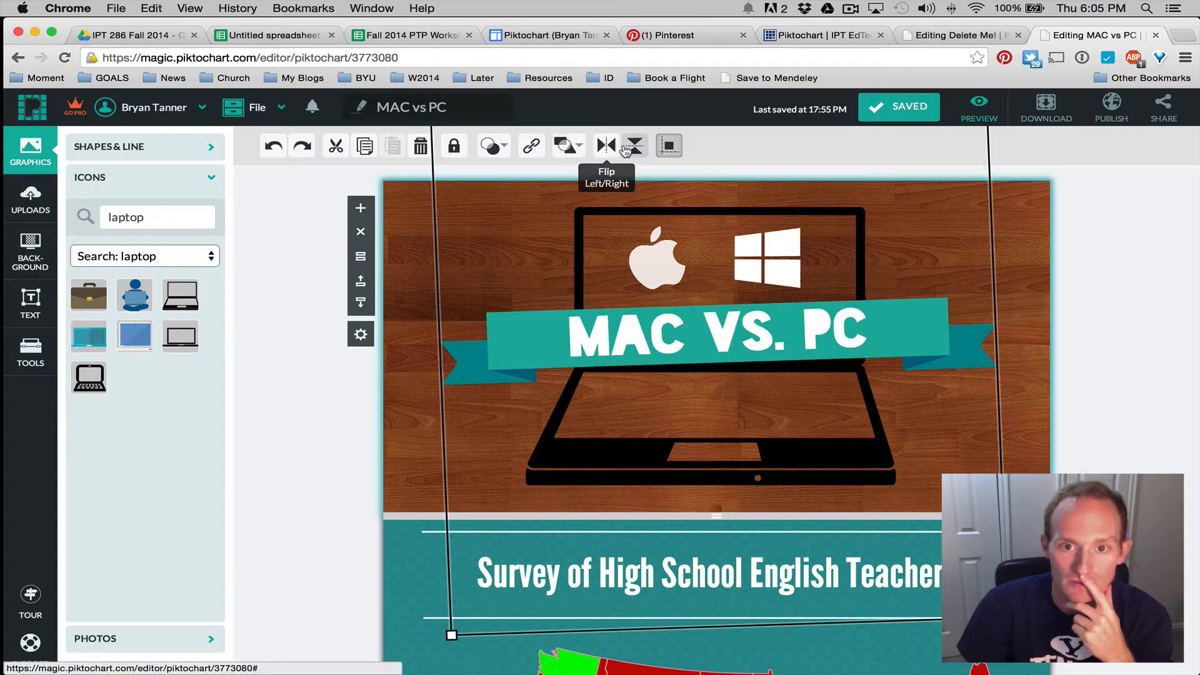
click(634, 146)
click(634, 146)
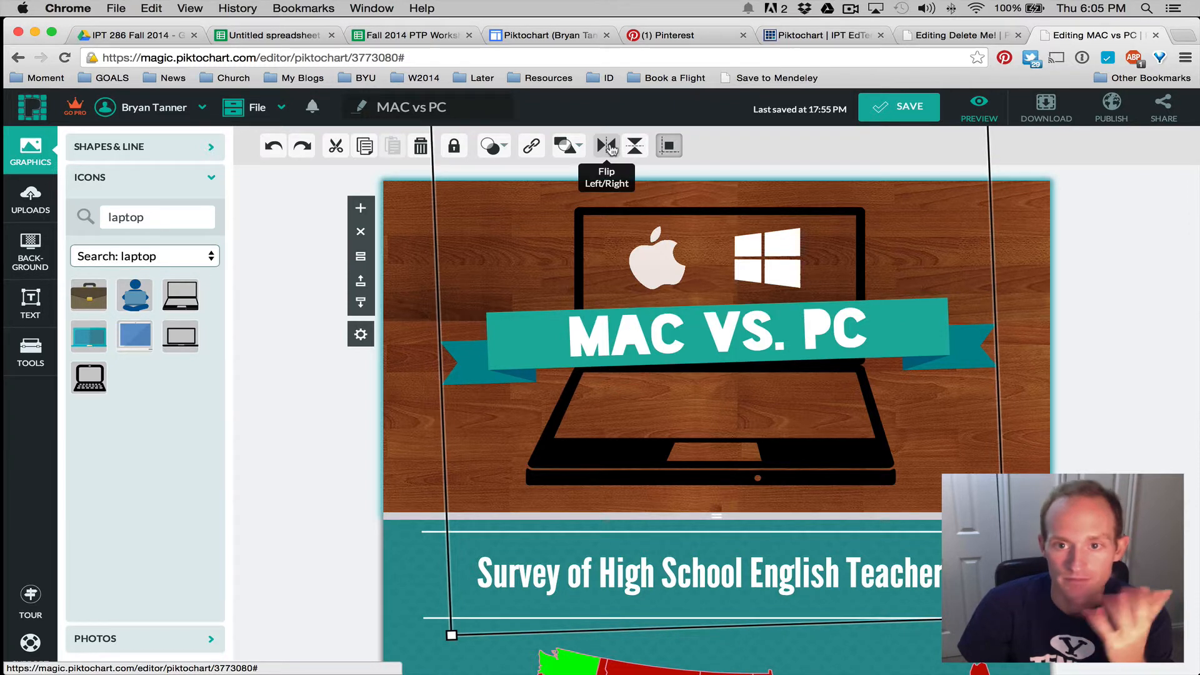
click(677, 151)
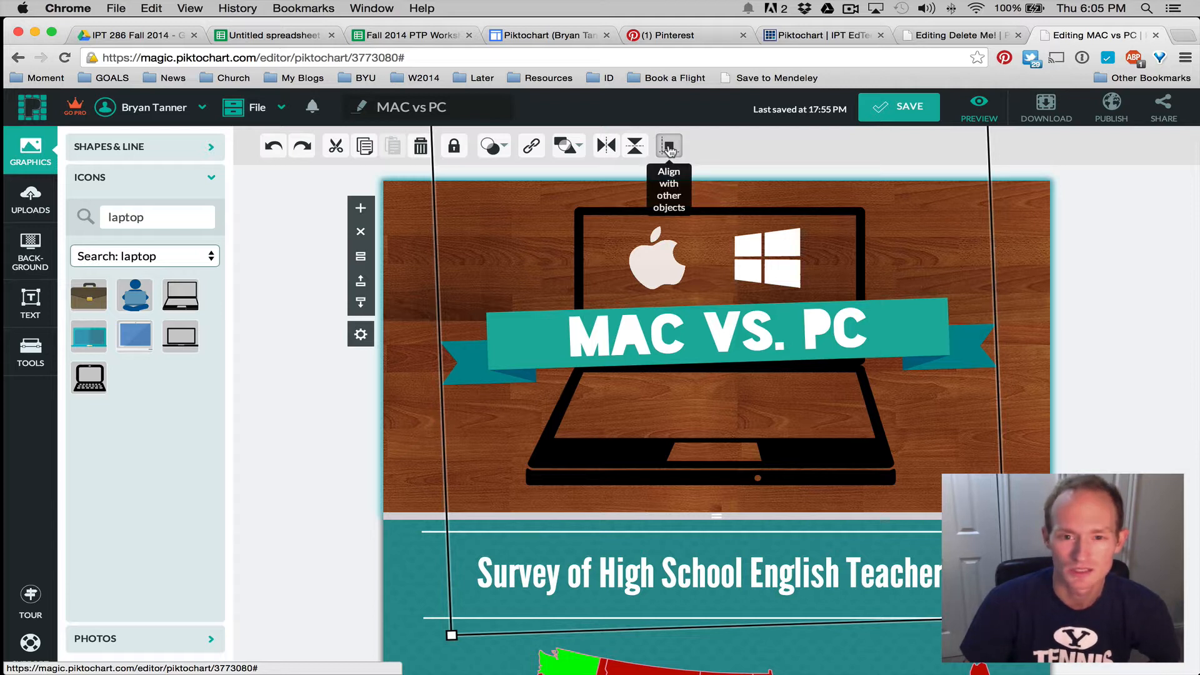
Send the ribbon behind the laptop graphic, then check the laptop's lock and opacity settings
click(565, 146)
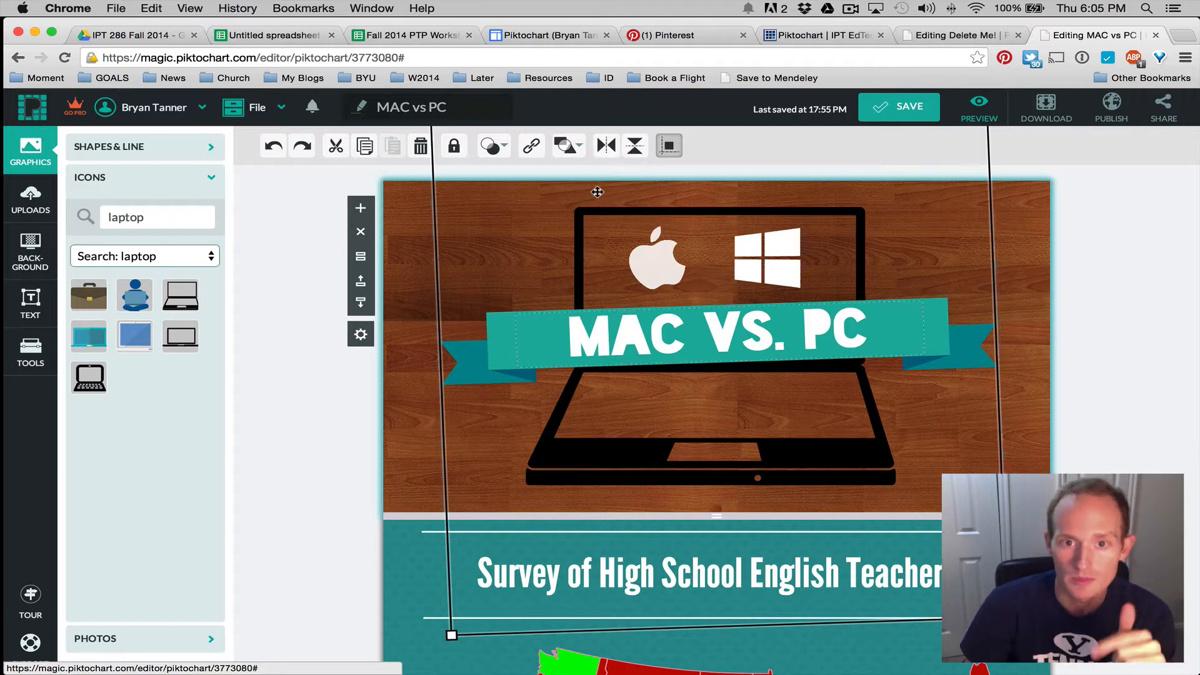
mouse_move(566, 147)
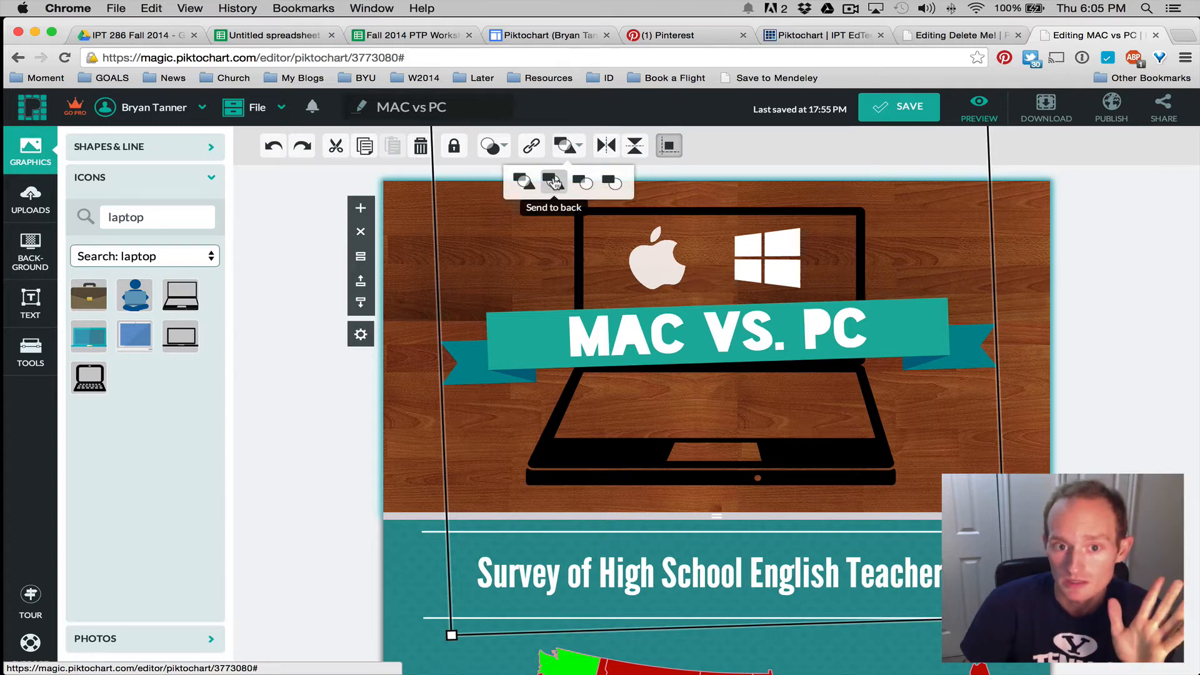
click(553, 182)
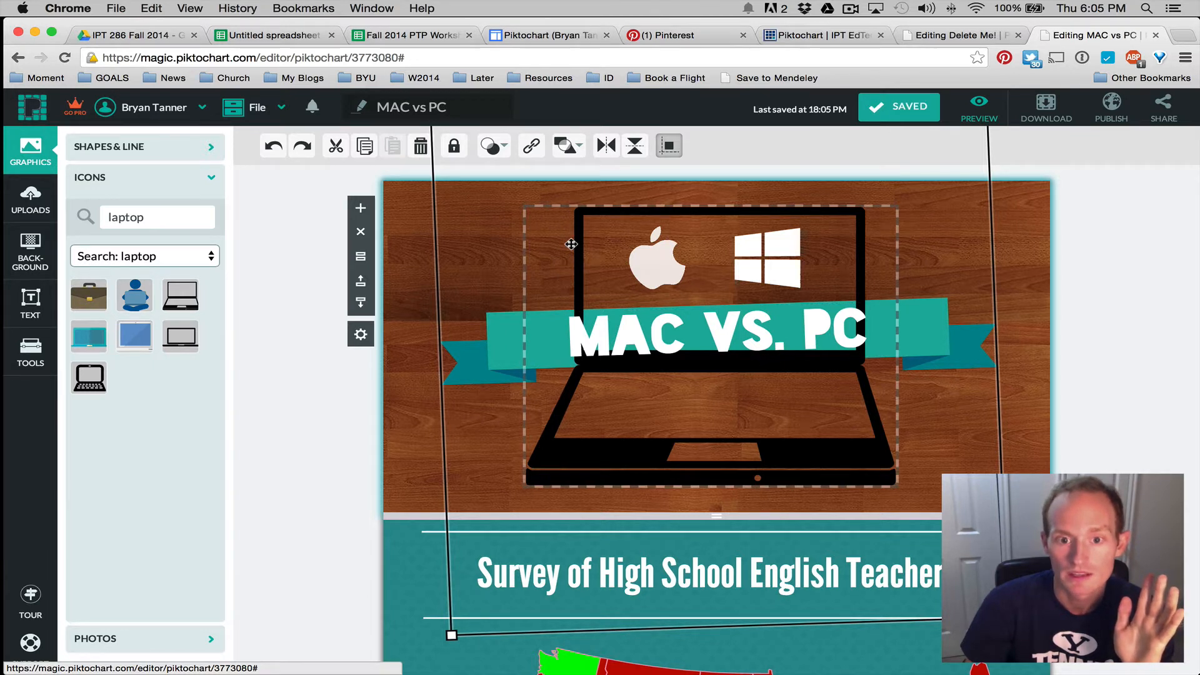
click(571, 244)
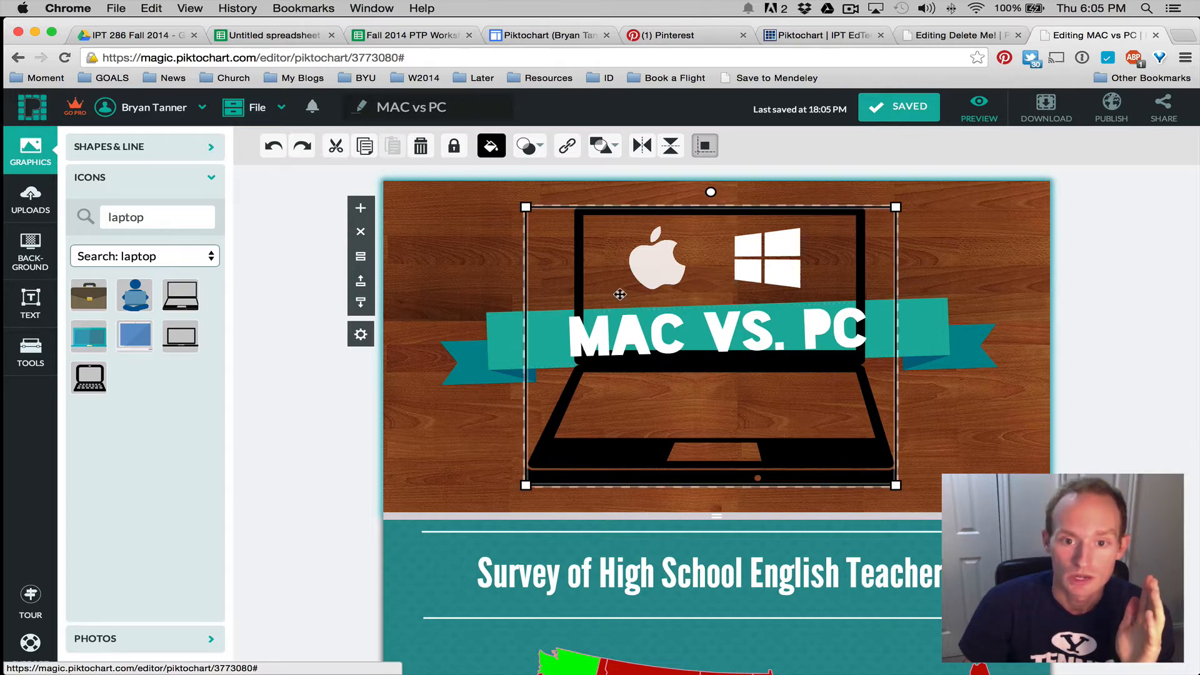
click(452, 147)
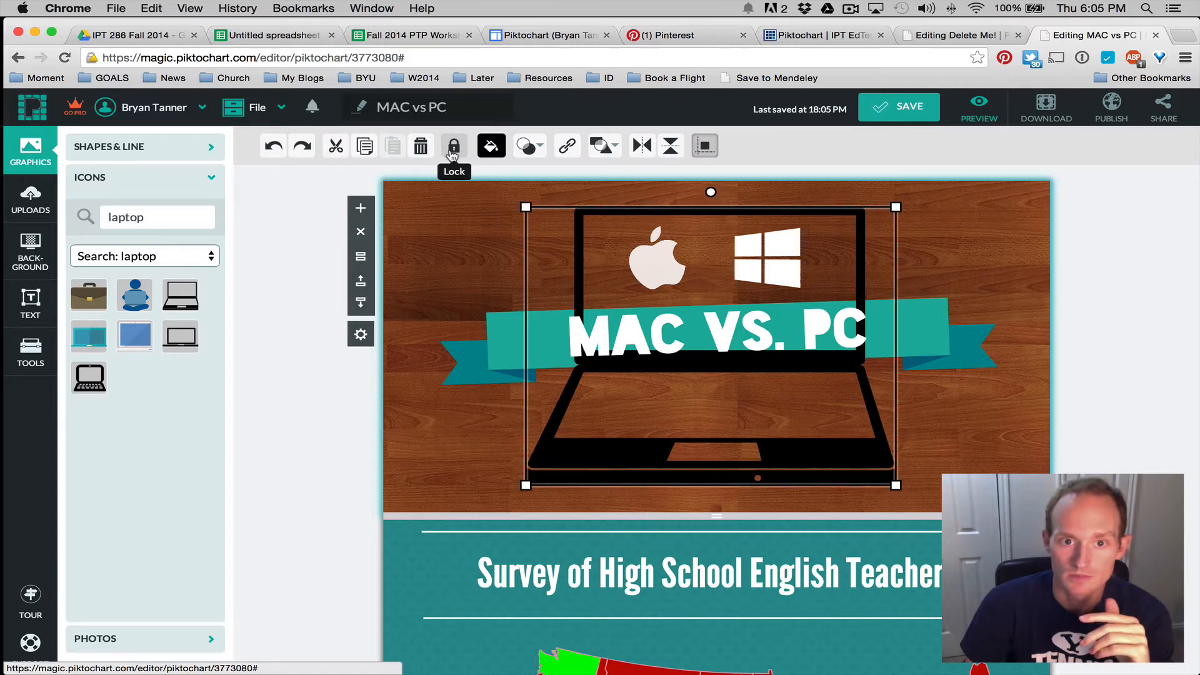
click(453, 147)
click(539, 143)
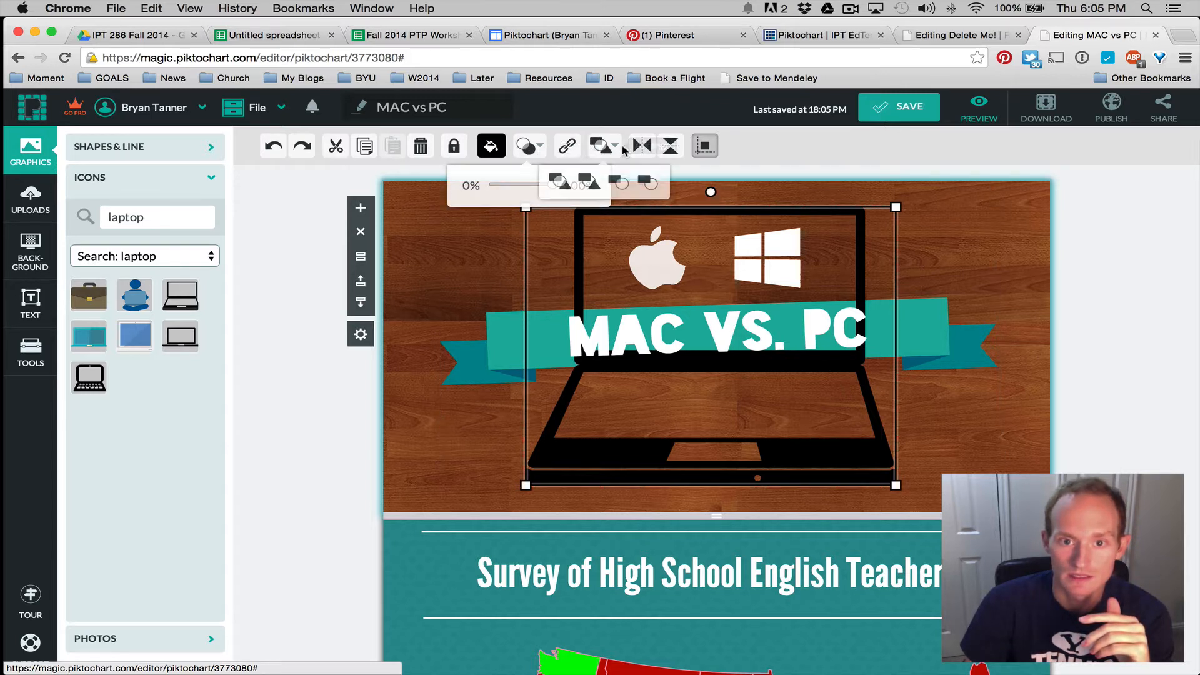
Bring the teal MAC VS. PC banner to front, send it backward behind the title, and lock it
click(508, 332)
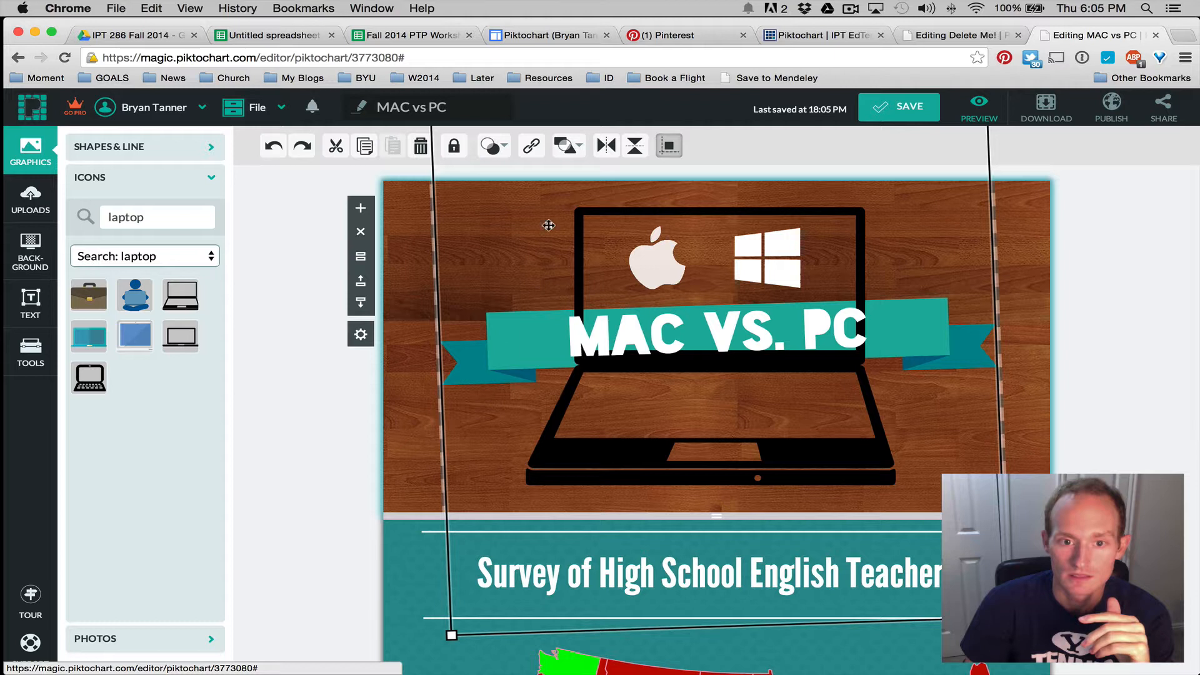
click(567, 148)
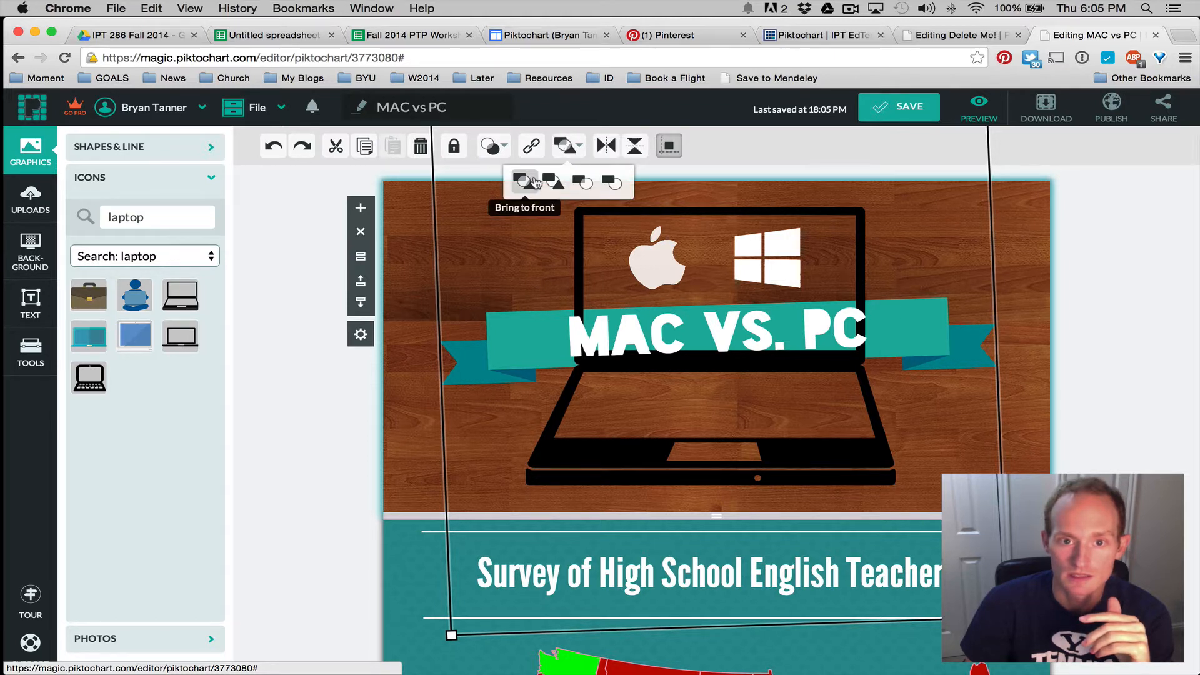
click(528, 182)
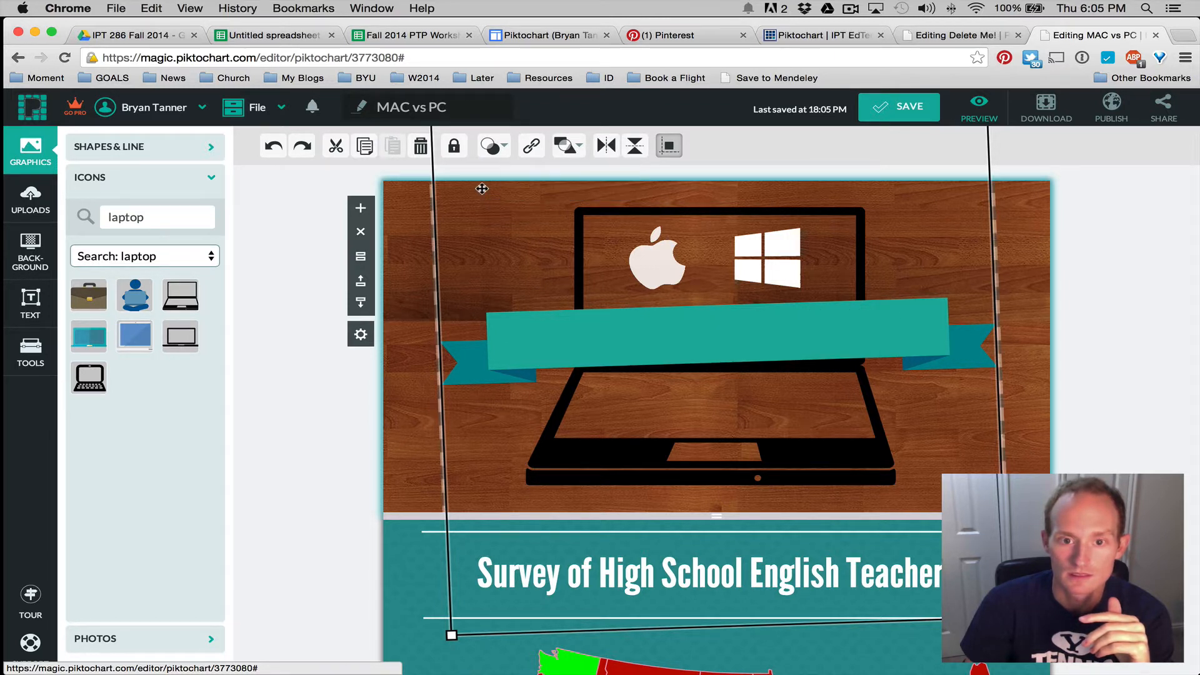
click(566, 147)
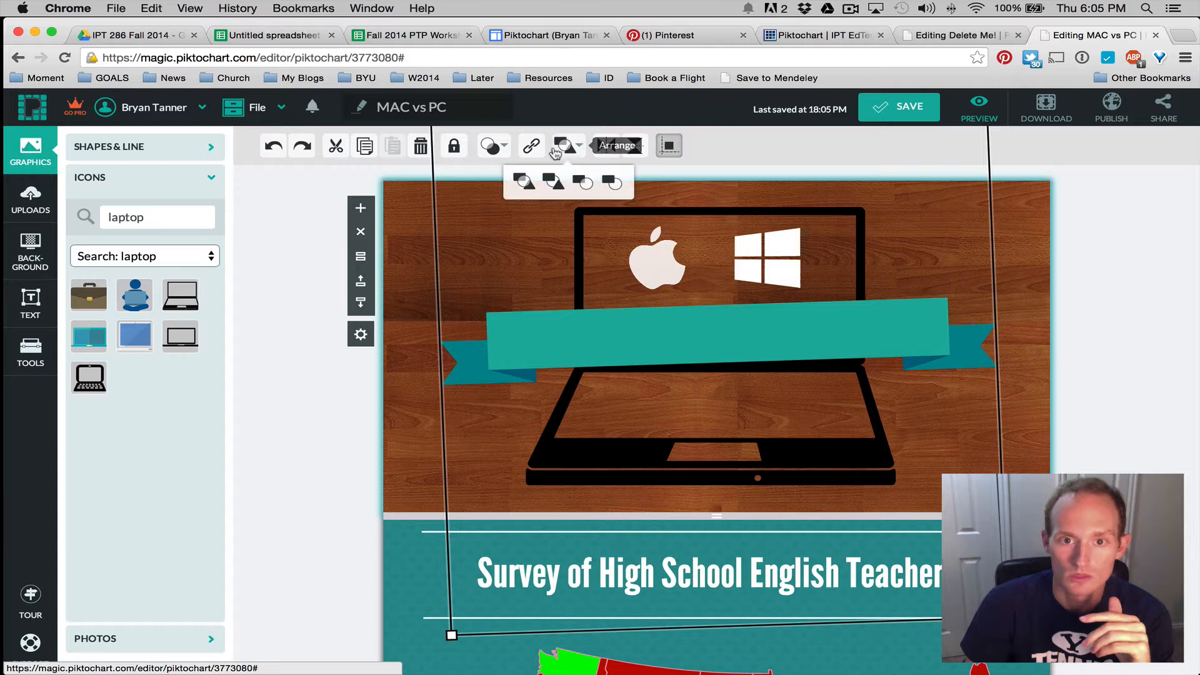
click(611, 182)
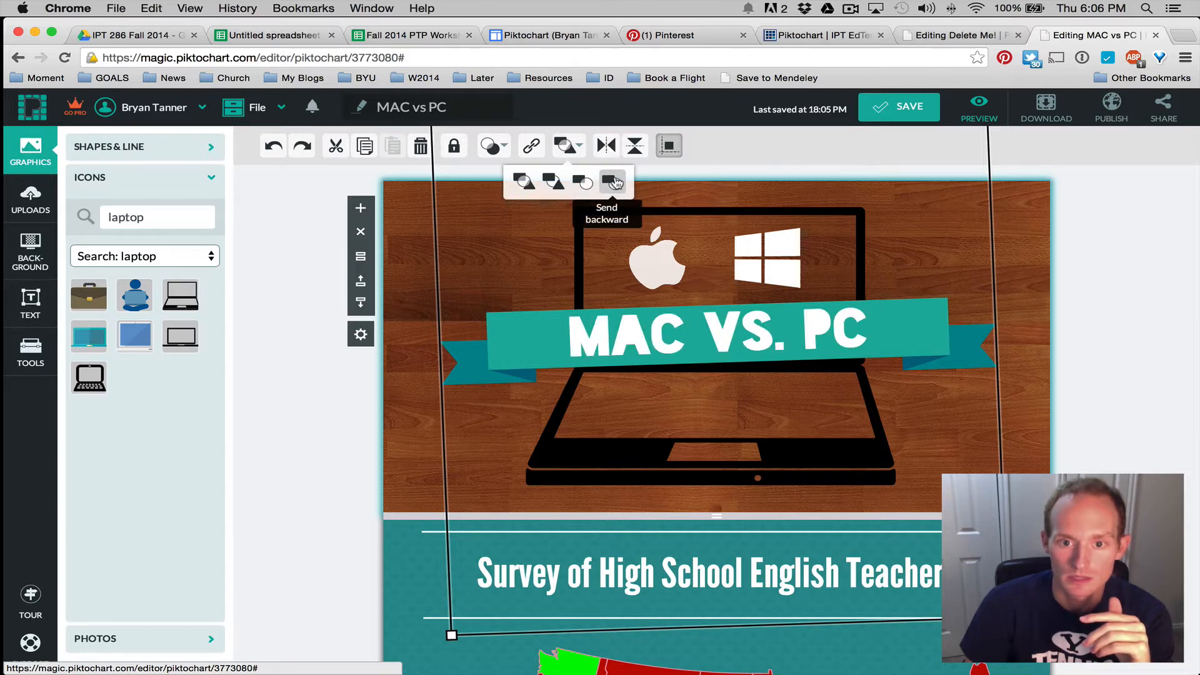
click(454, 147)
click(416, 260)
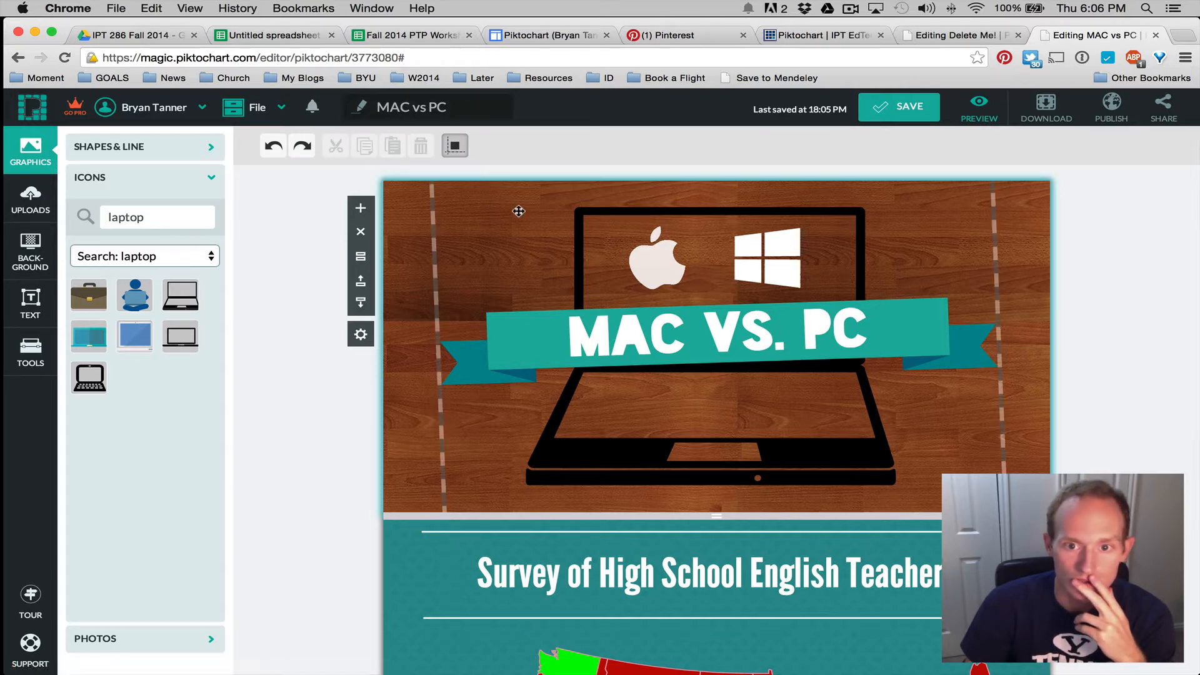
Reselect the laptop graphic and save the infographic to update its thumbnail
drag(521, 209, 555, 270)
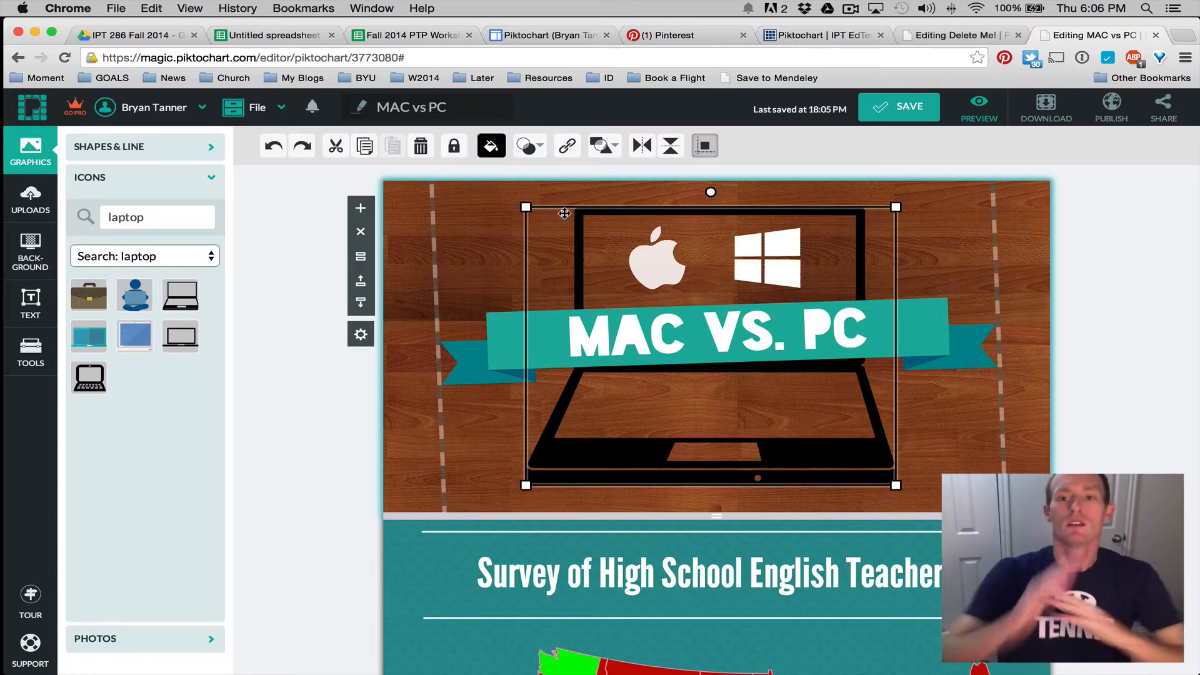
click(602, 146)
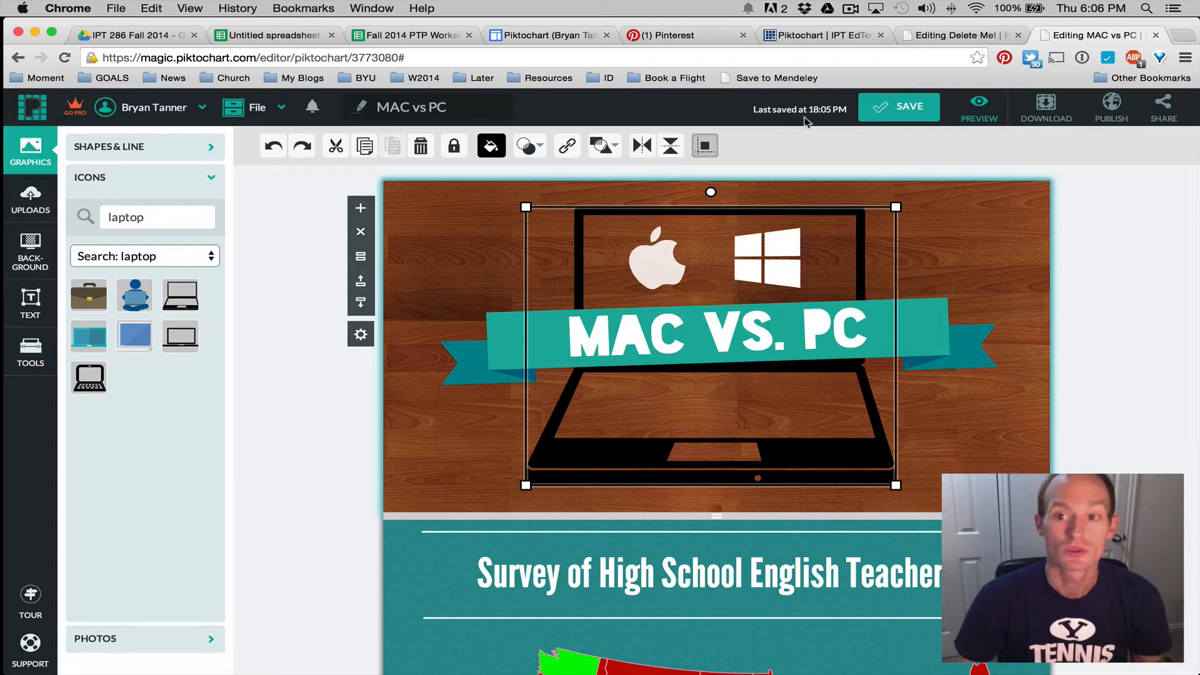
click(894, 118)
click(543, 36)
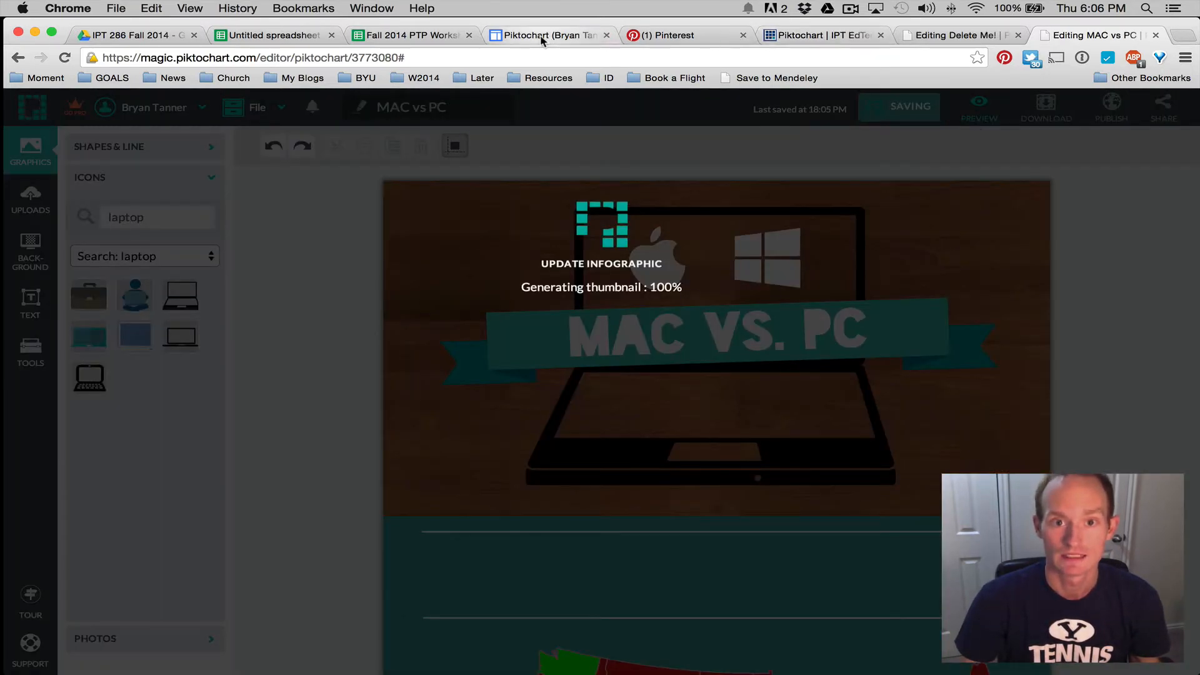
Align the embedded MAC vs PC gadget to center, save the page, and scroll through the result
scroll(974, 385, up, 10)
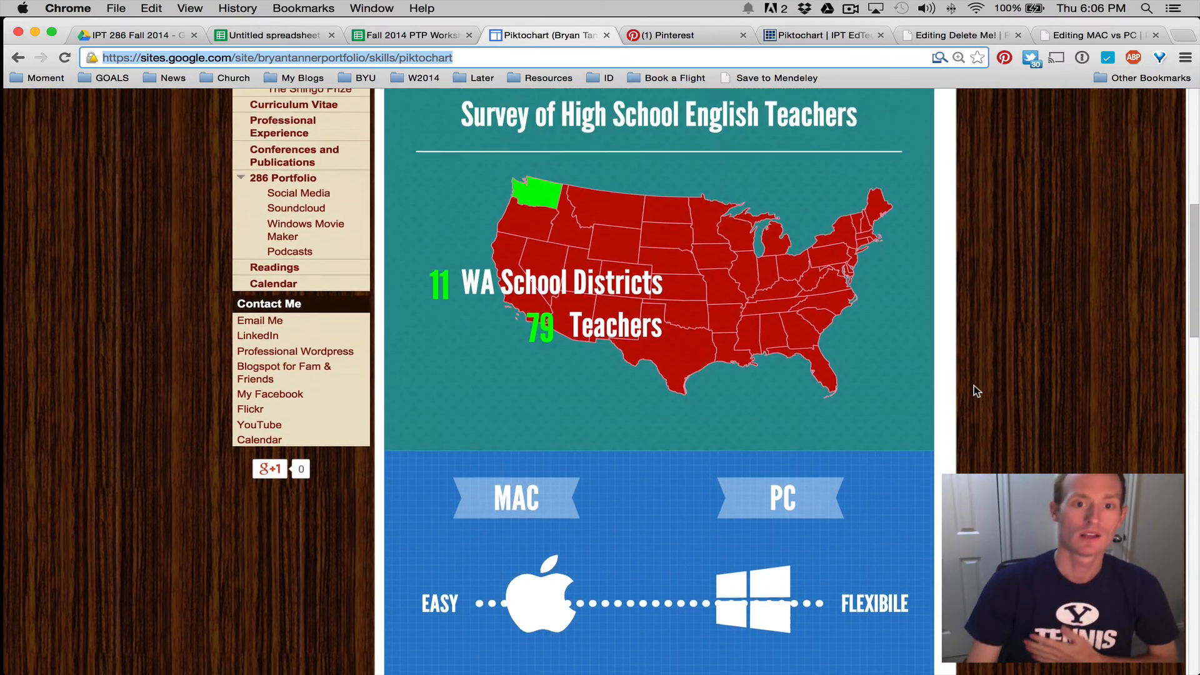
scroll(974, 384, up, 5)
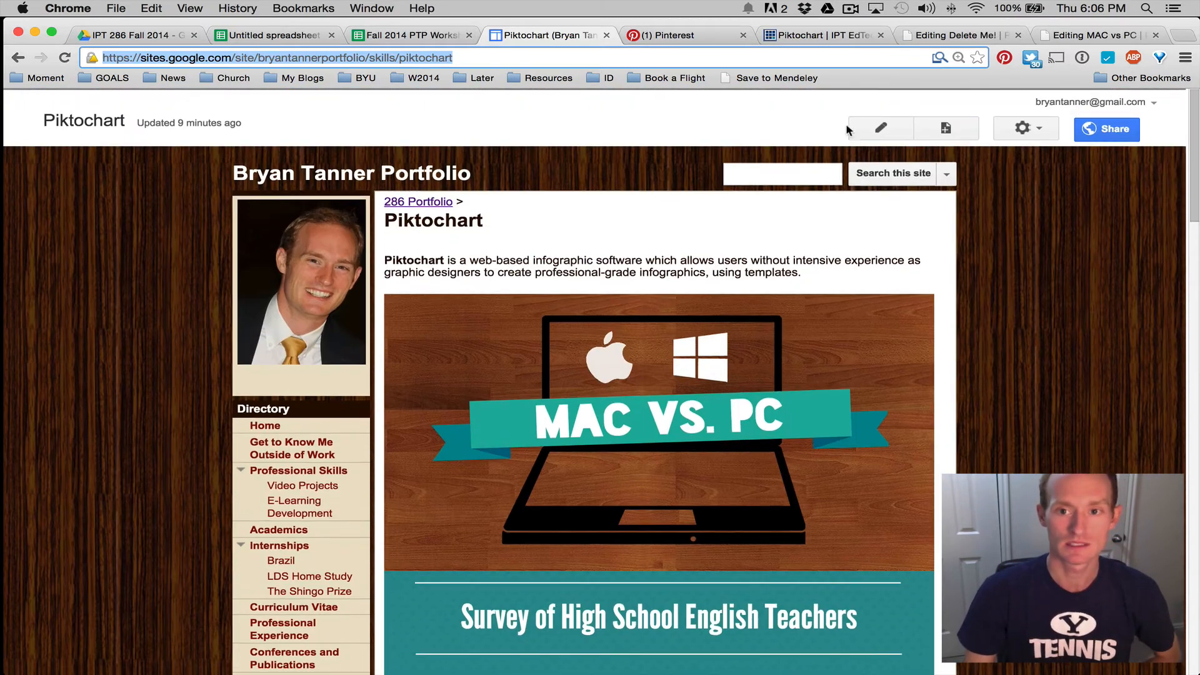
click(878, 126)
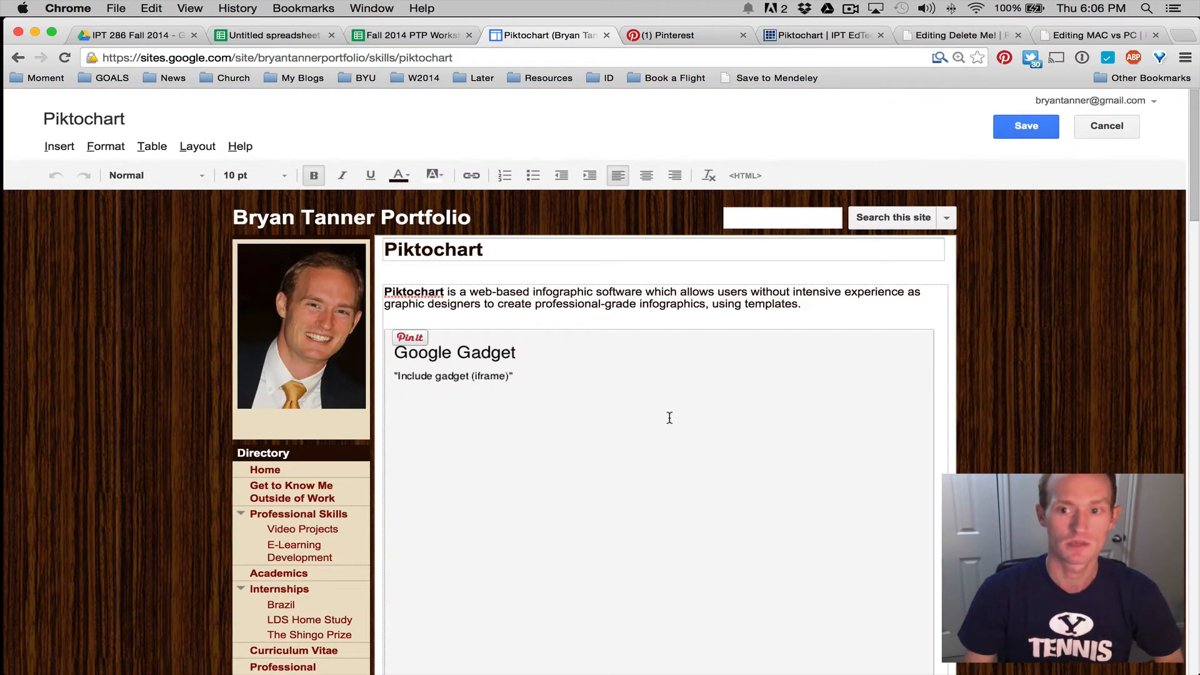
click(669, 418)
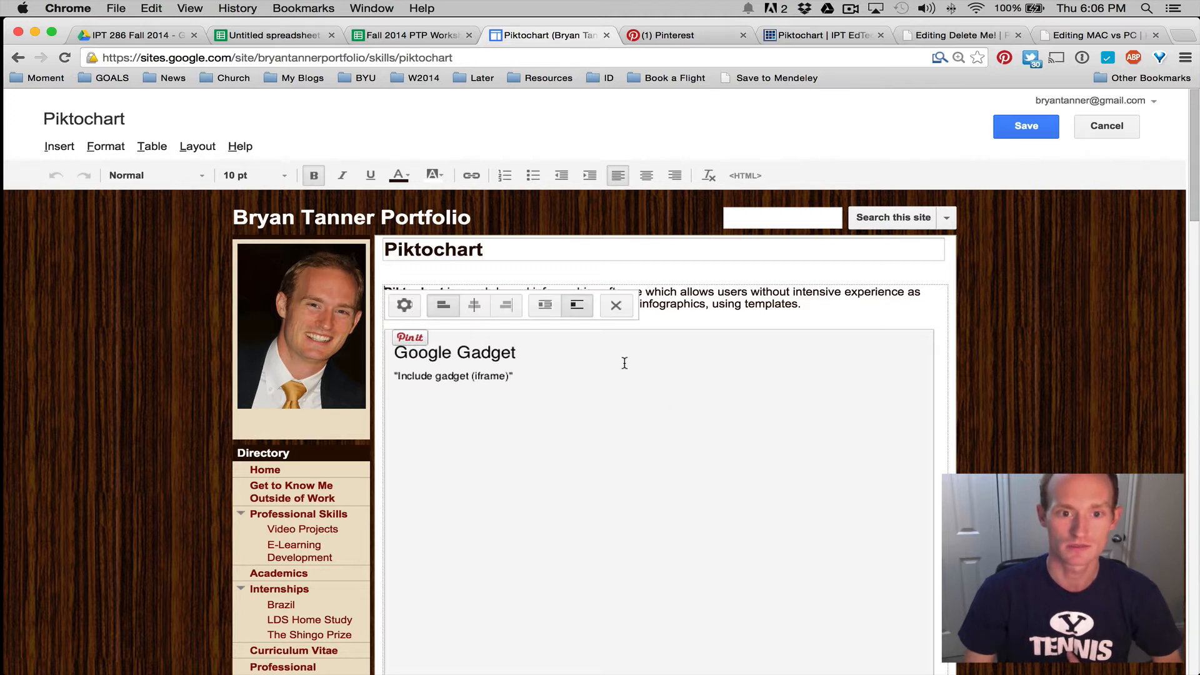
click(475, 305)
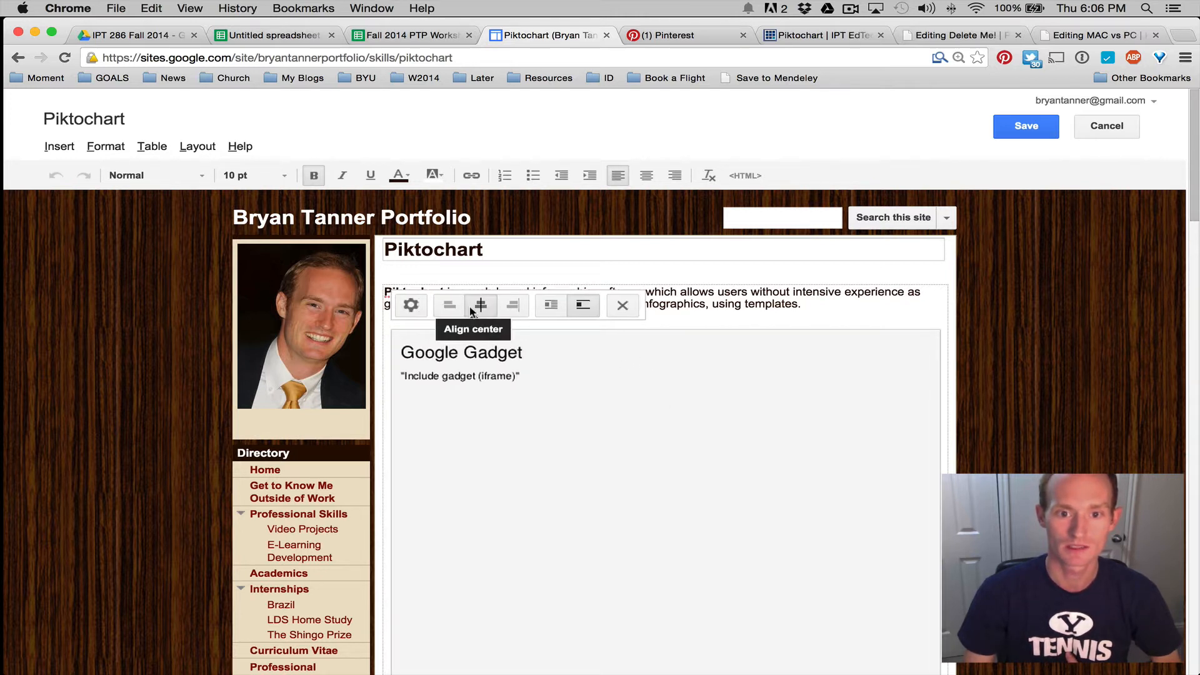
click(1037, 125)
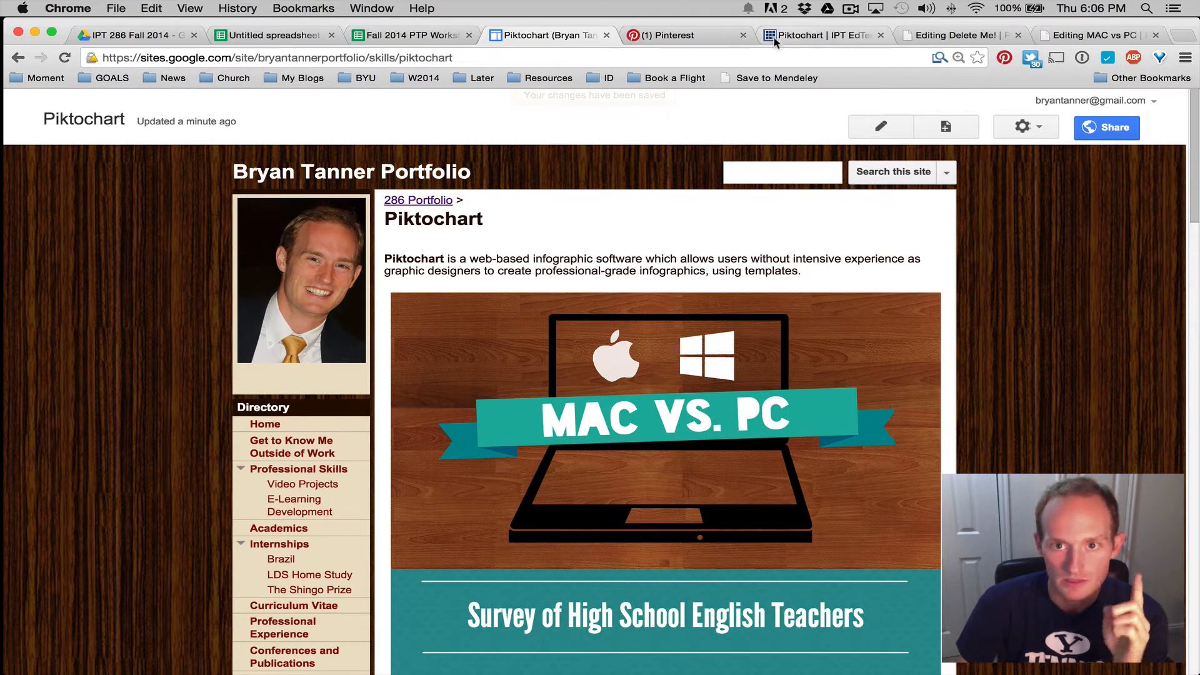
scroll(779, 324, down, 20)
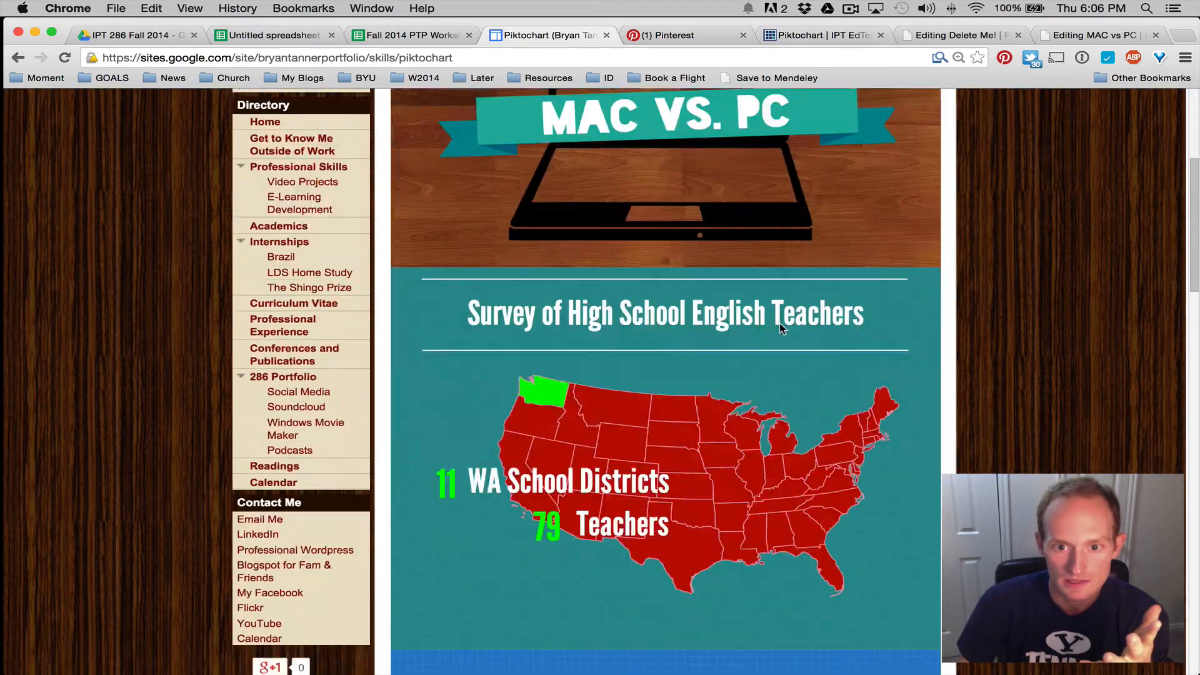
scroll(779, 324, up, 20)
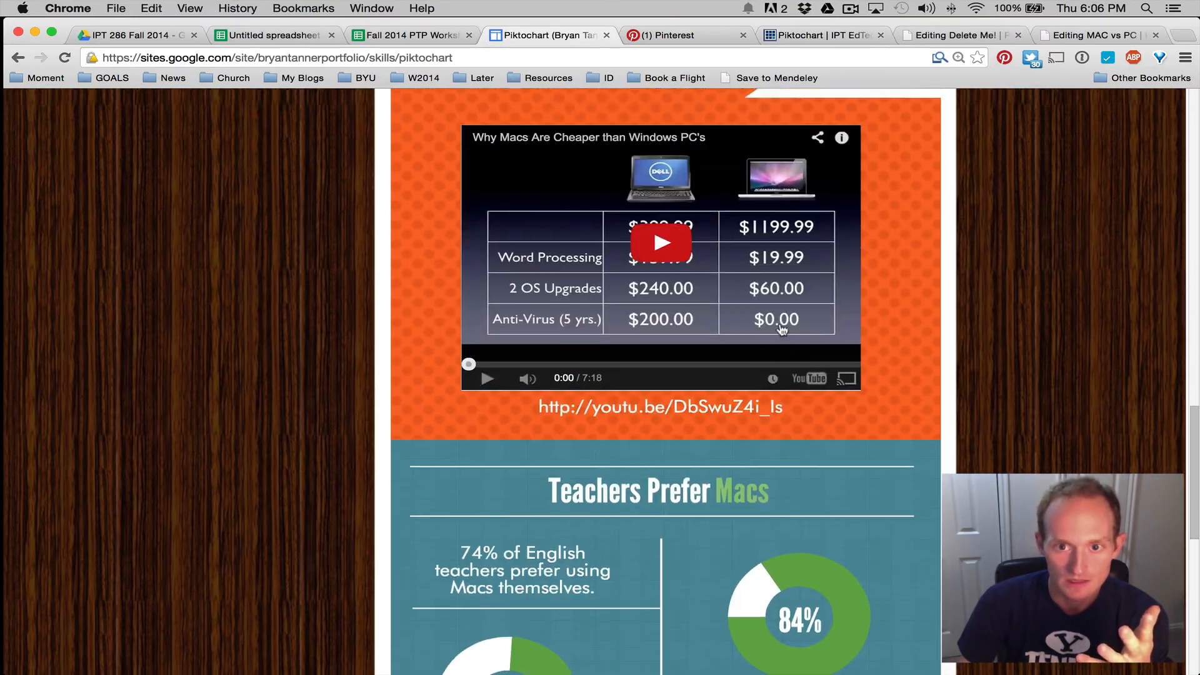
scroll(665, 354, down, 5)
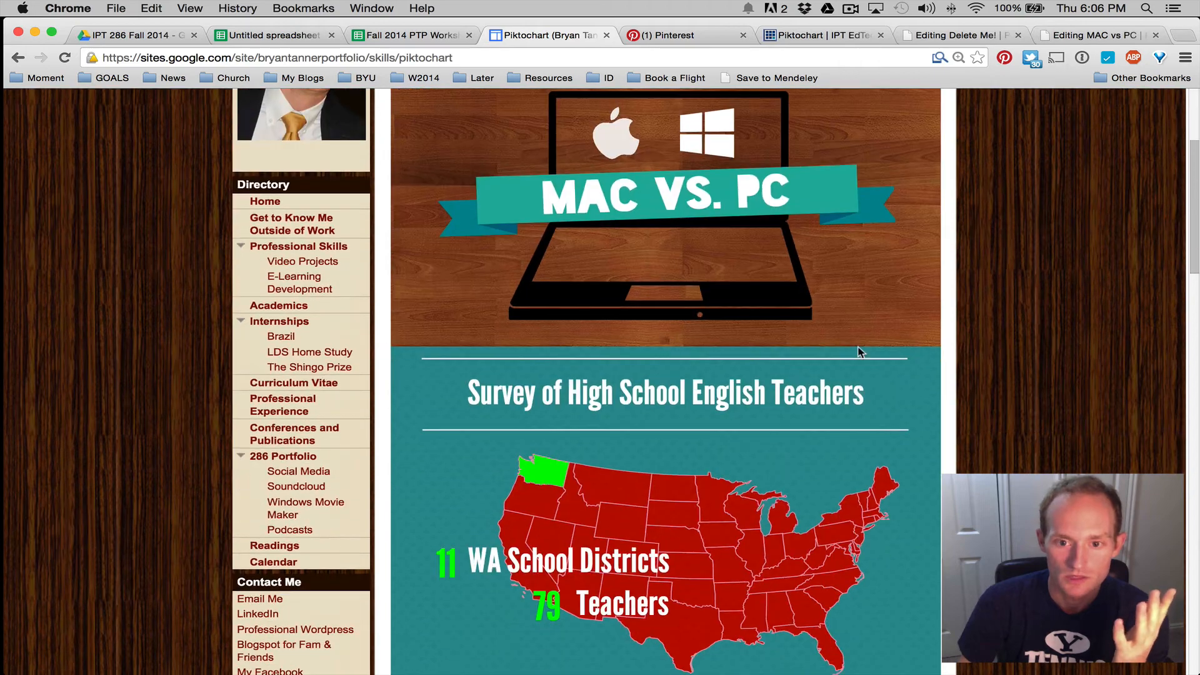
scroll(890, 309, down, 1)
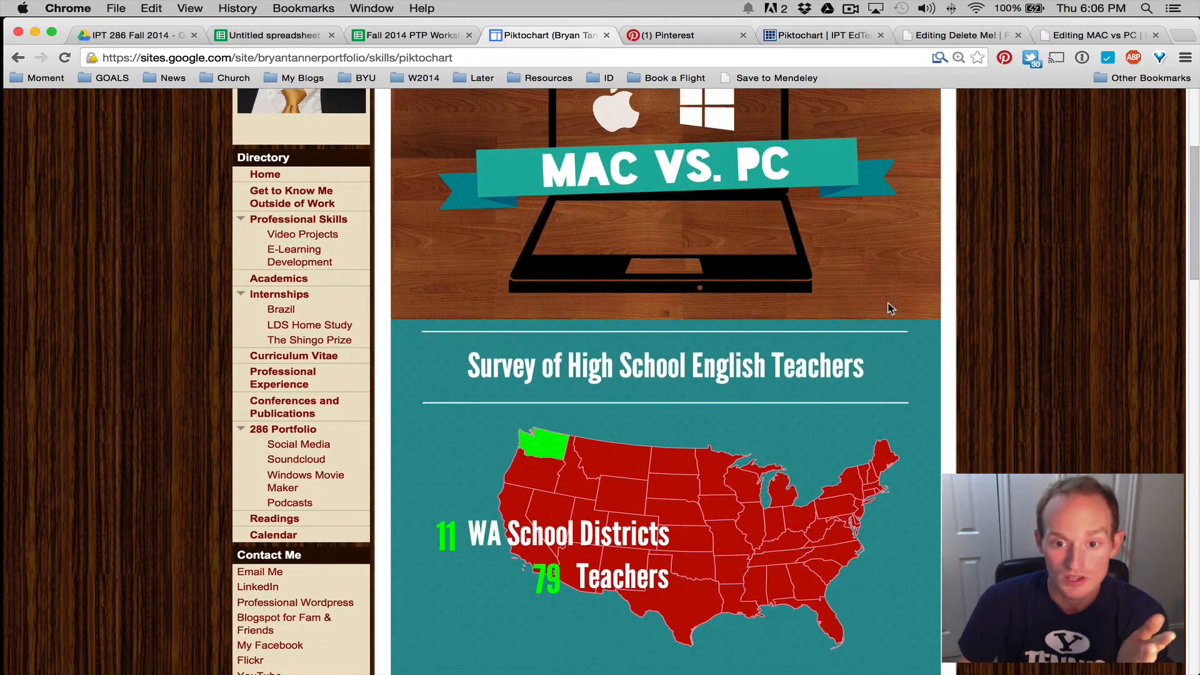
scroll(887, 307, up, 8)
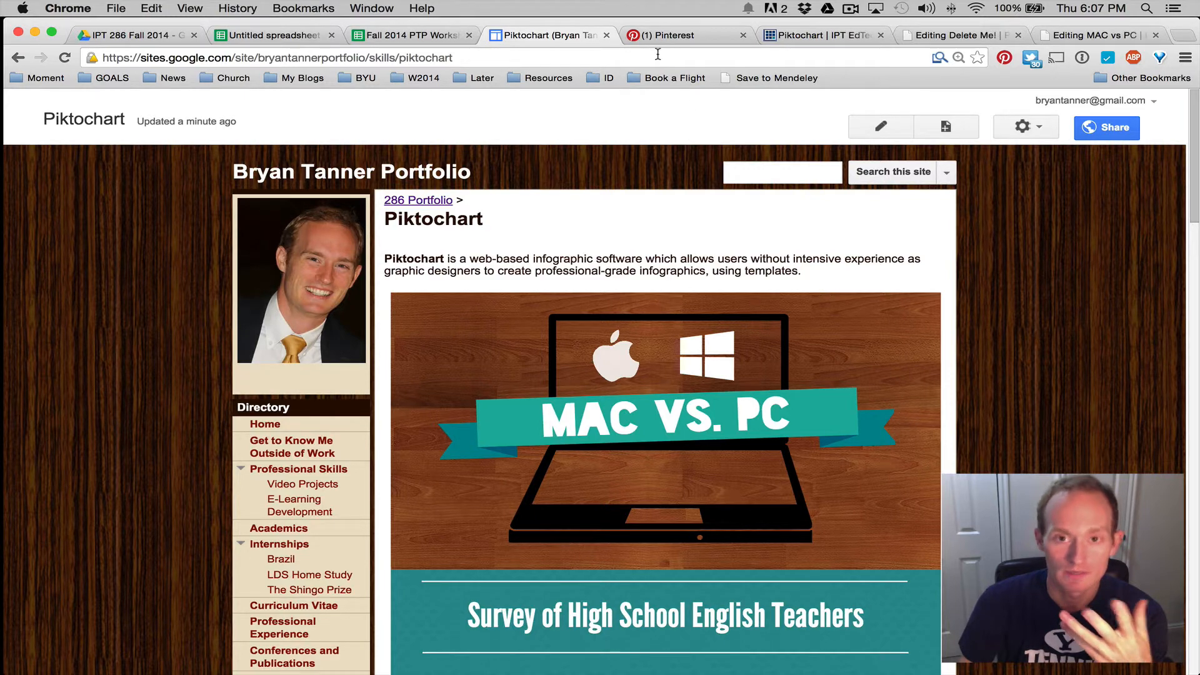
On the Piktochart | IPT EdTec page, highlight the Choose a Format and Choose a Theme rubric rows
click(820, 31)
scroll(466, 216, up, 15)
scroll(407, 230, down, 3)
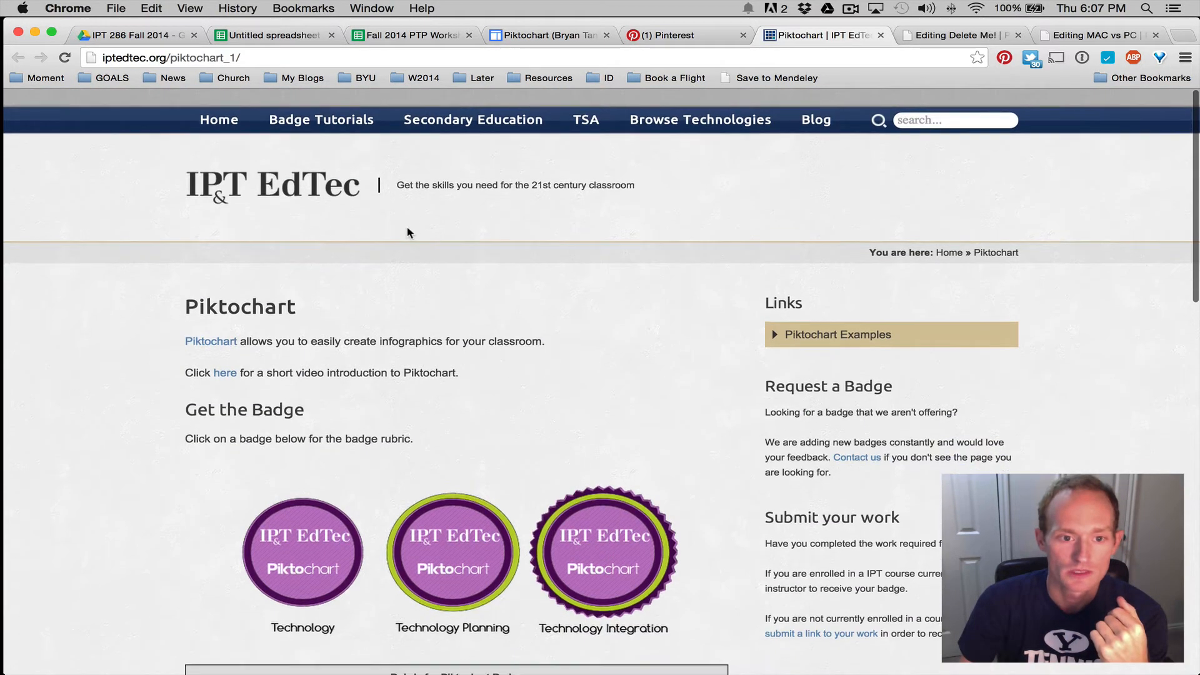
scroll(408, 232, down, 5)
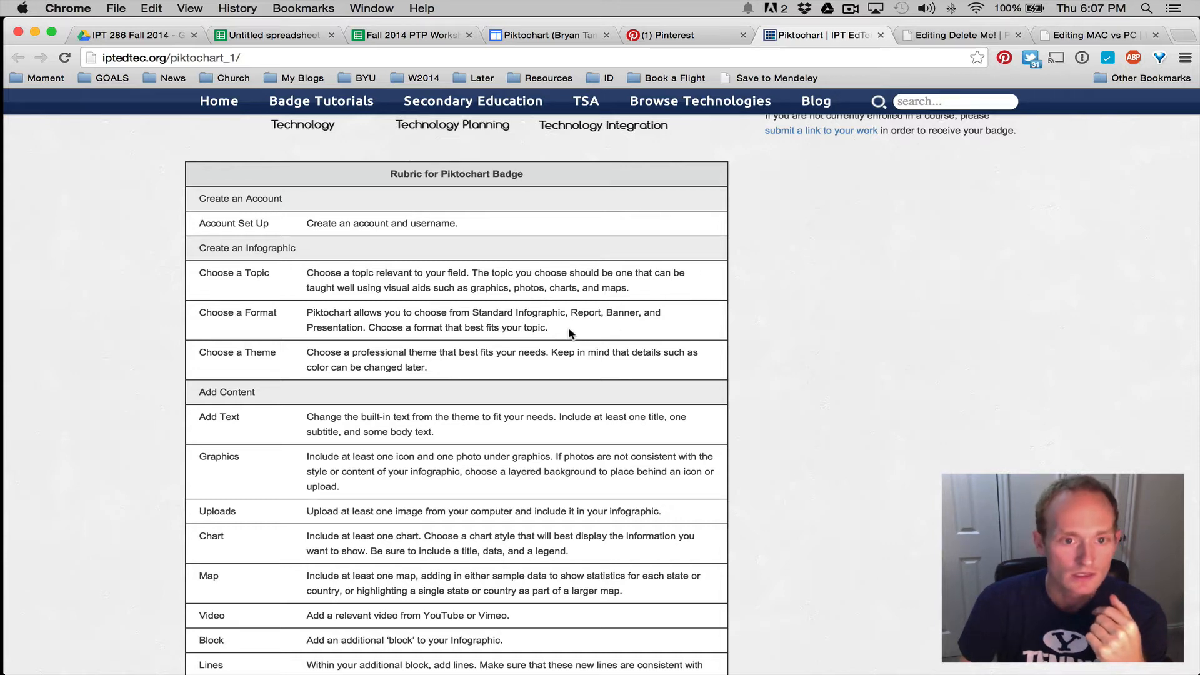
triple_click(514, 326)
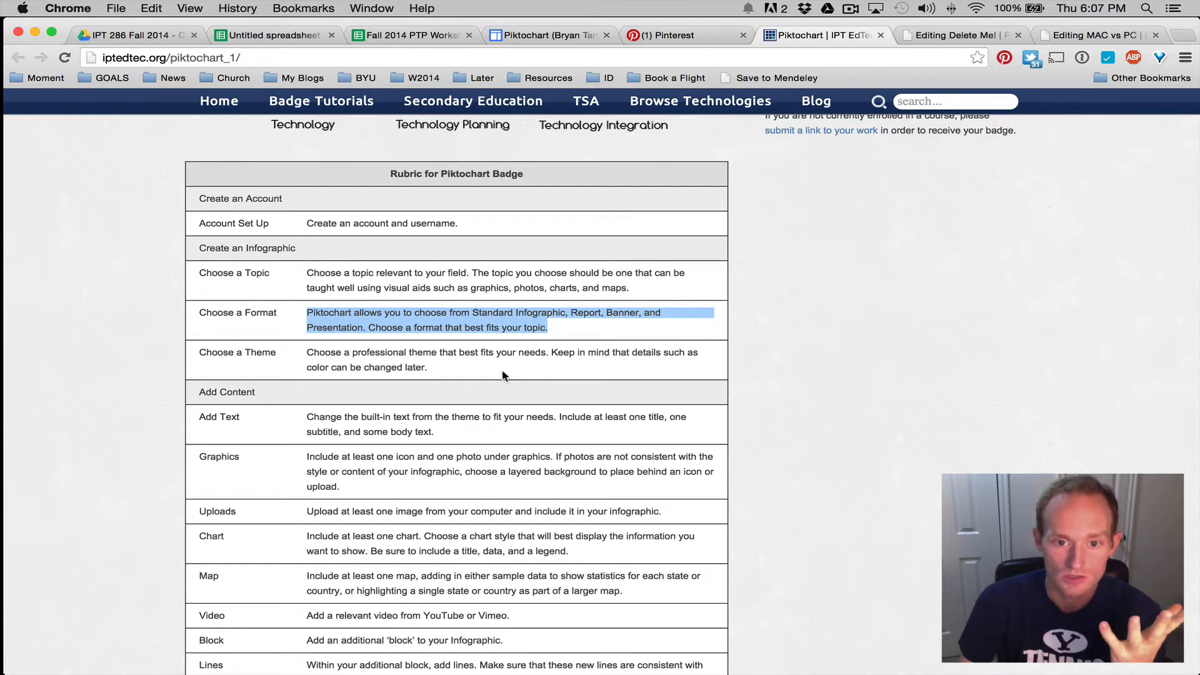
drag(451, 373, 301, 348)
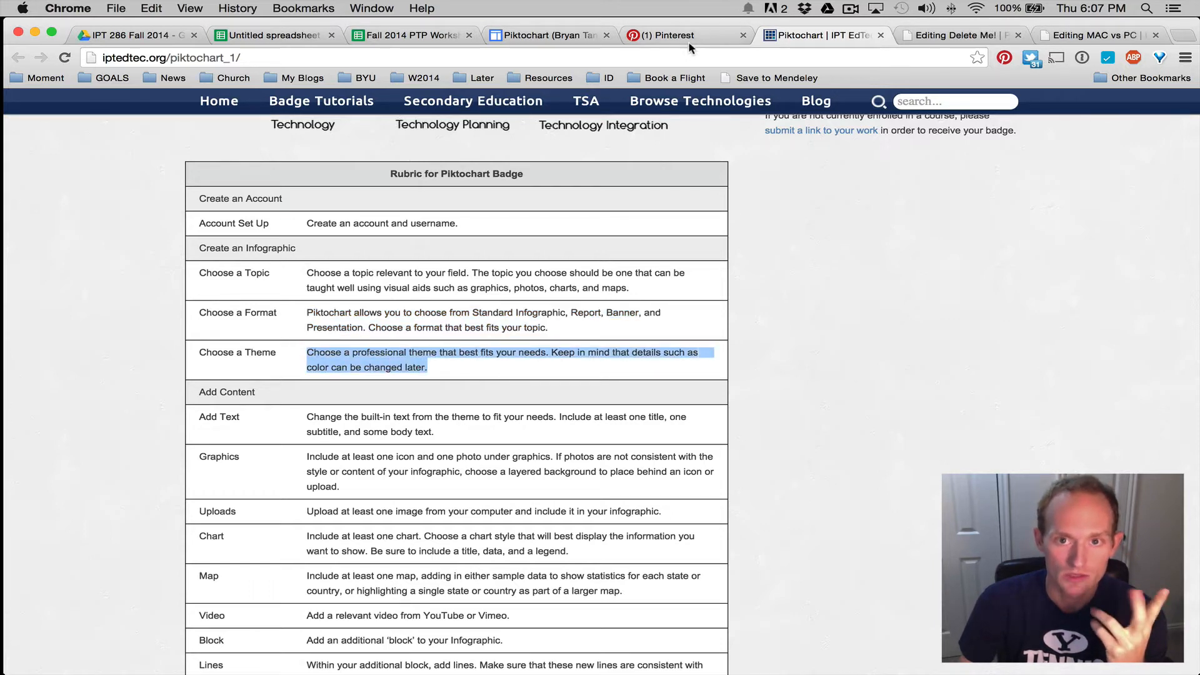
scroll(650, 413, down, 5)
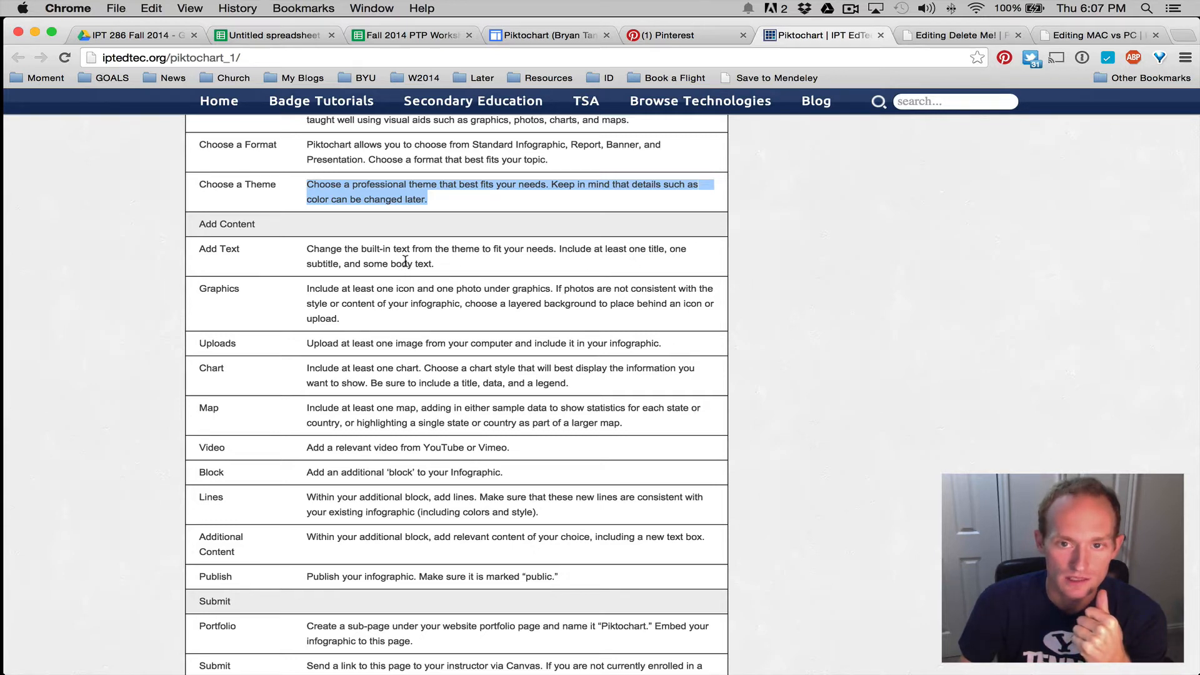
Cycle through the Delete Me!, MAC vs PC and rubric tabs, ending on the Google Sites portfolio
click(963, 41)
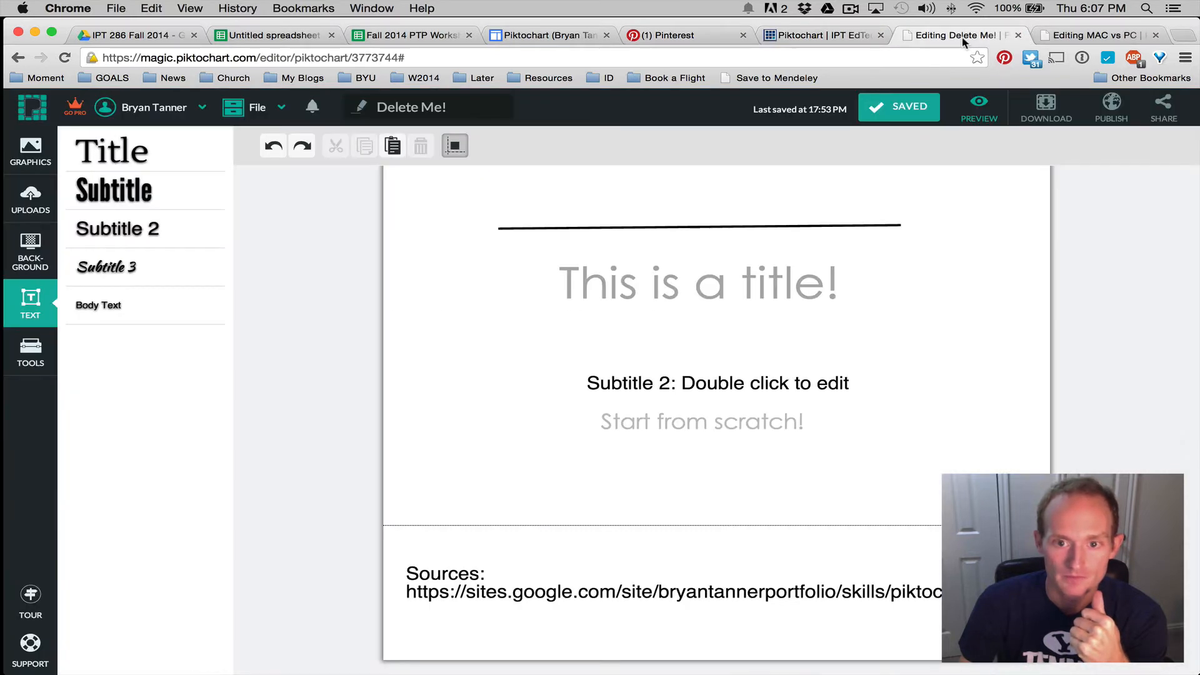
click(1094, 36)
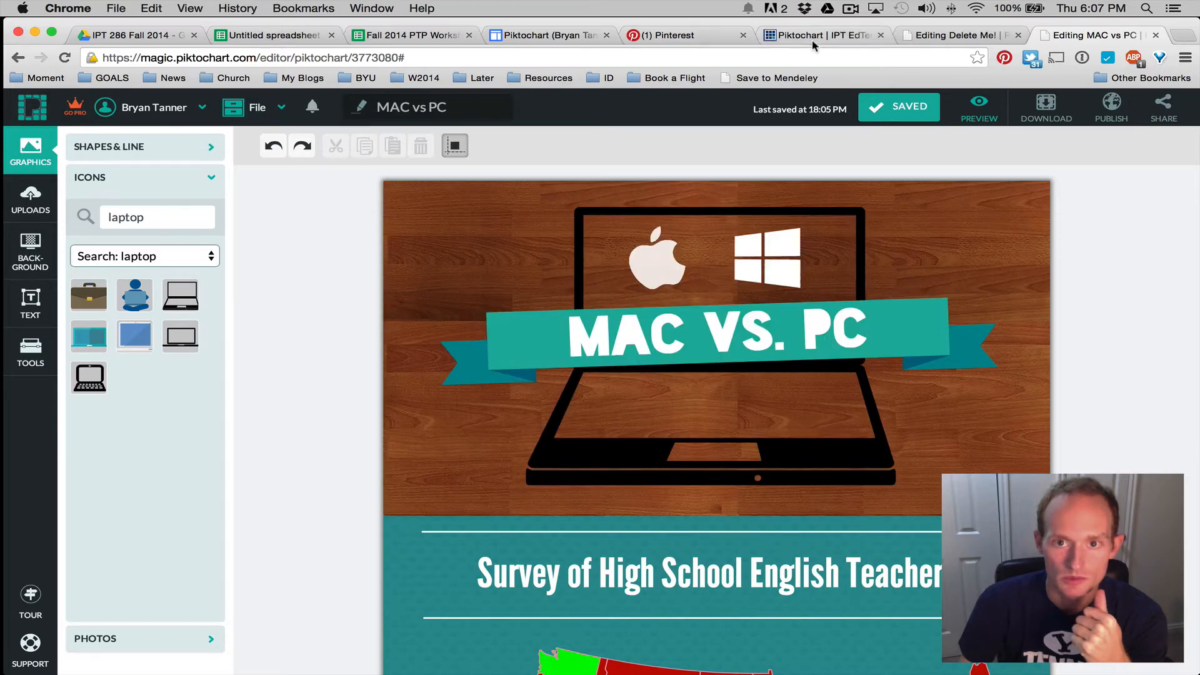
click(822, 37)
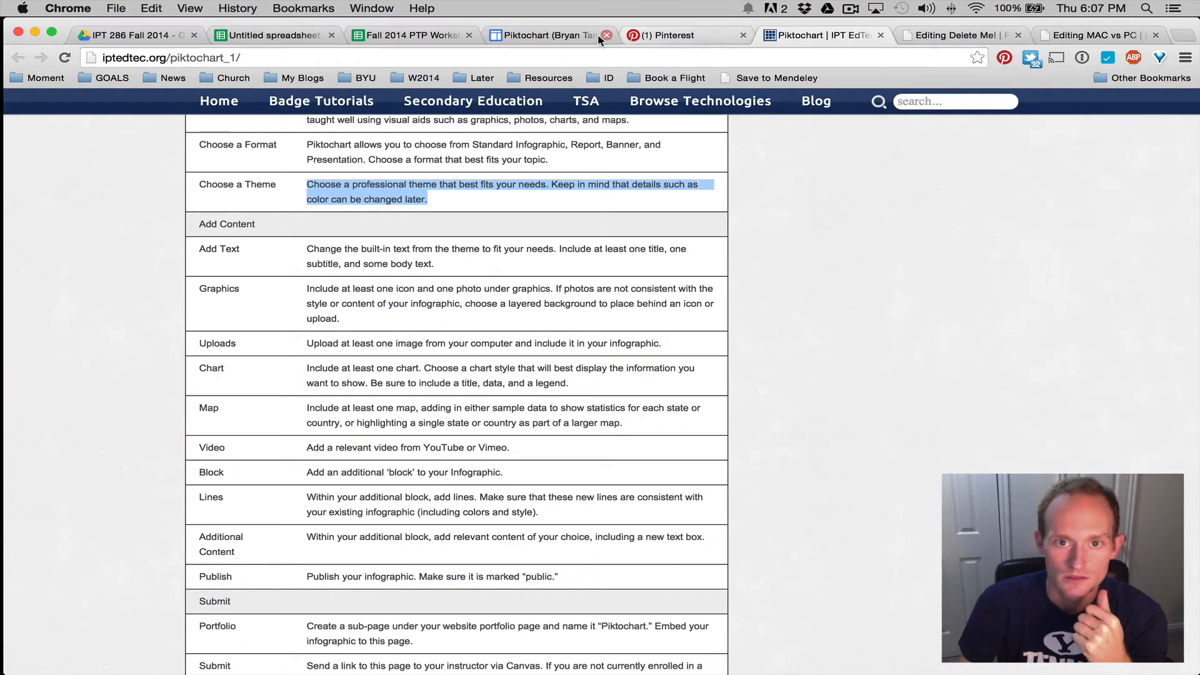
click(599, 38)
click(743, 35)
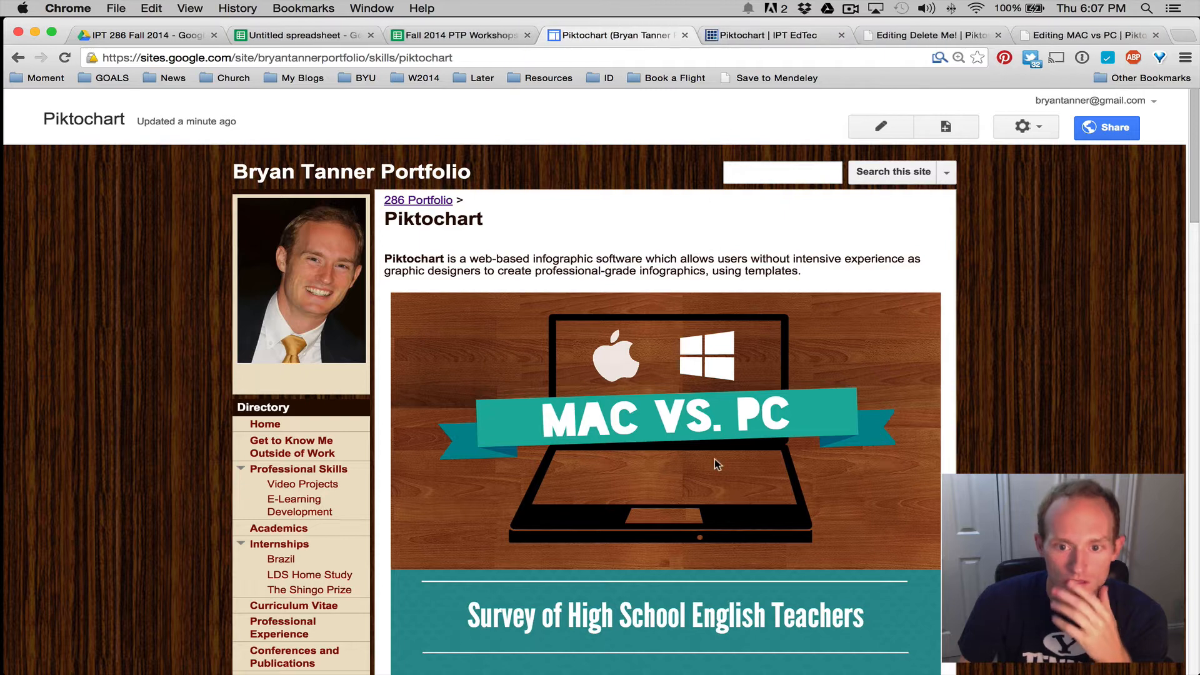
scroll(671, 409, down, 3)
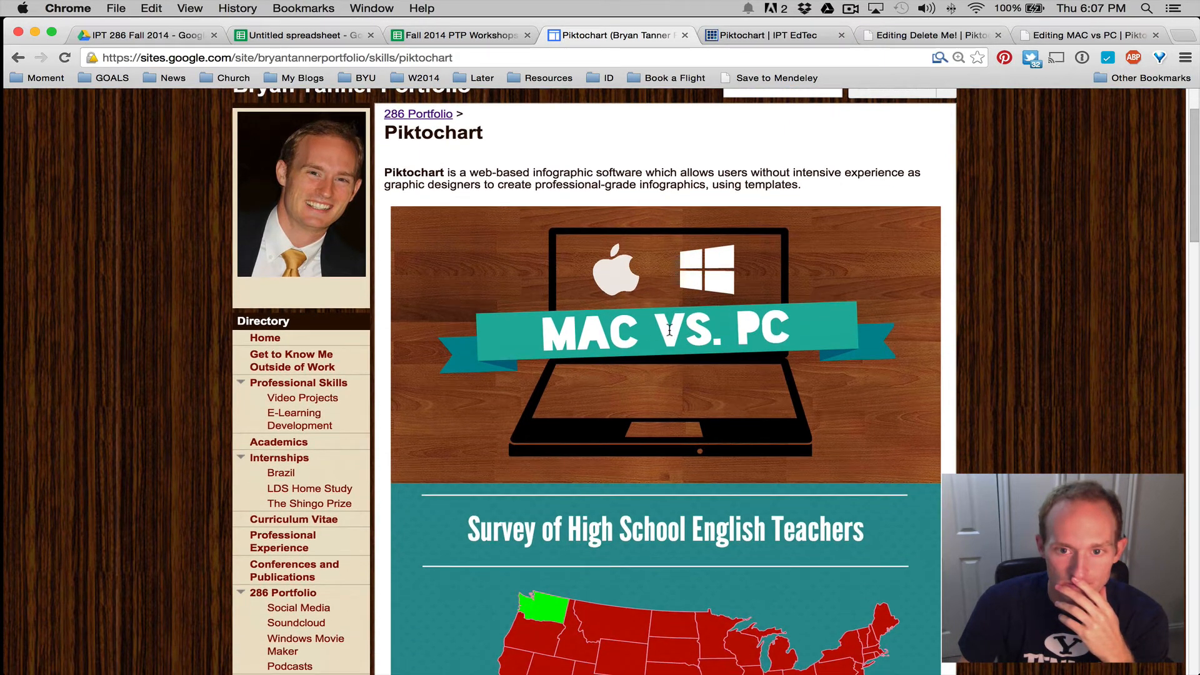
scroll(659, 331, down, 10)
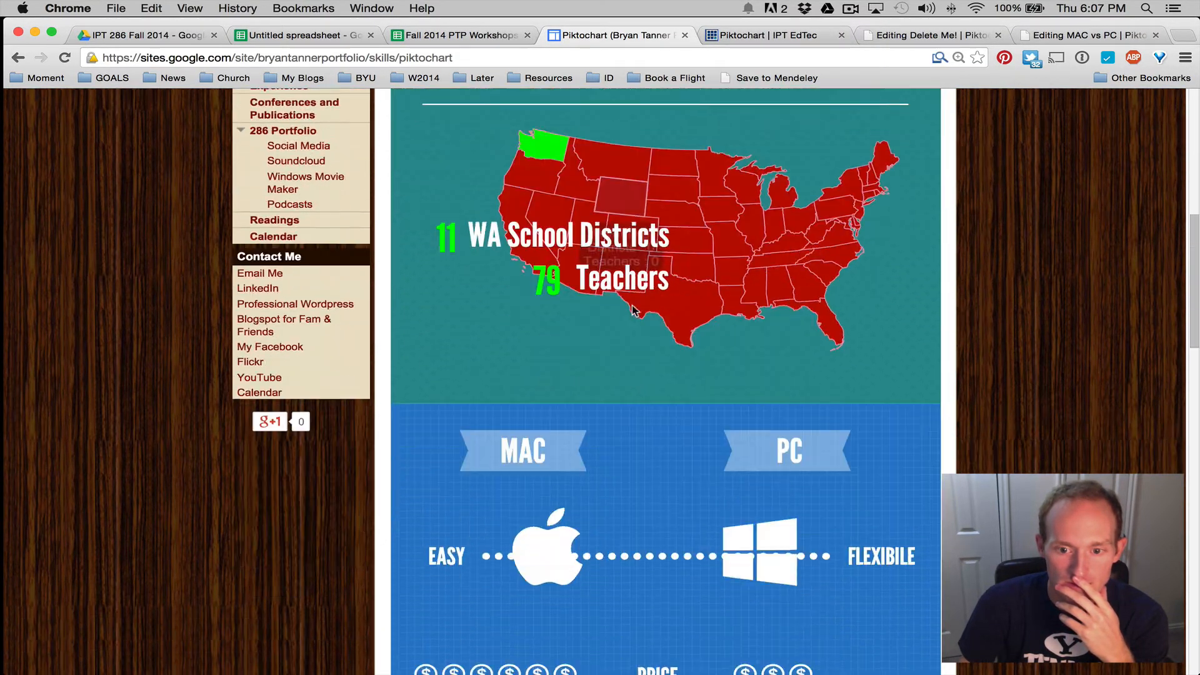
scroll(632, 305, up, 5)
scroll(632, 305, down, 12)
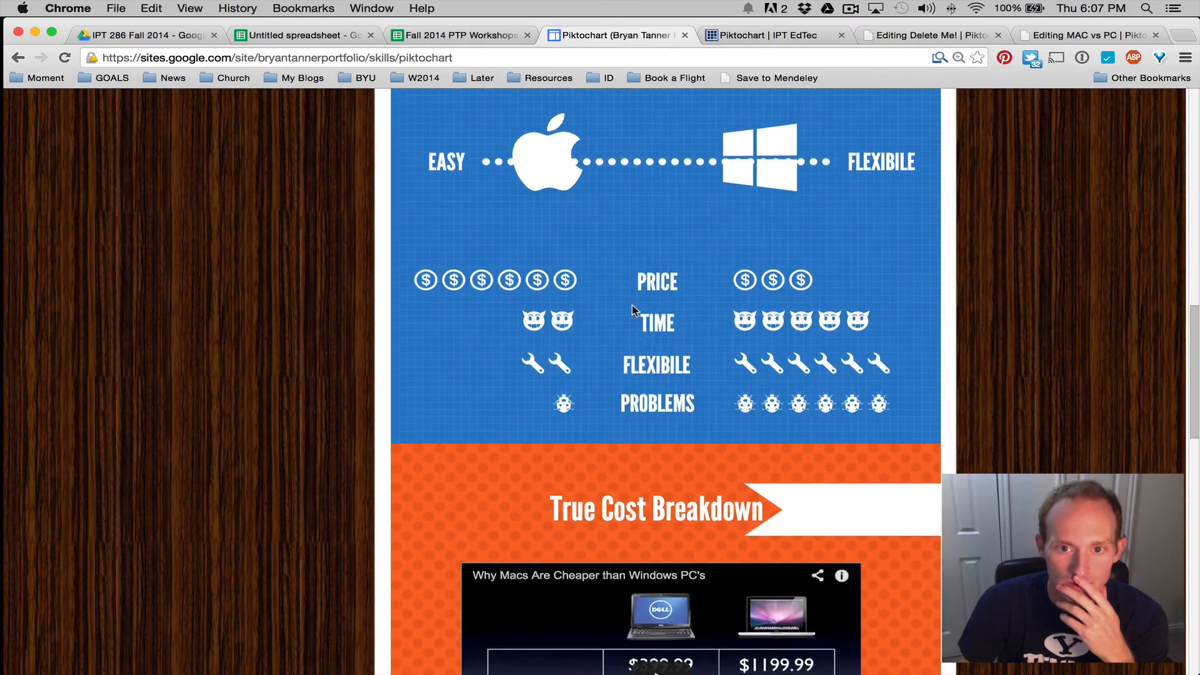
scroll(632, 305, down, 15)
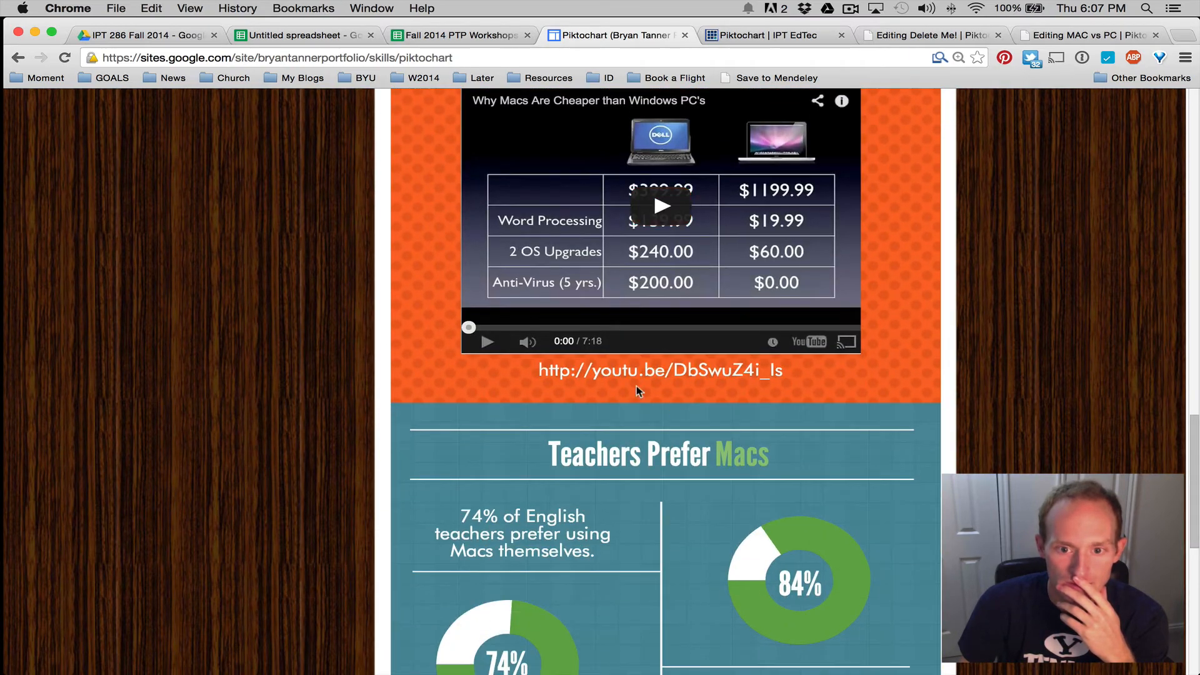
scroll(629, 368, down, 8)
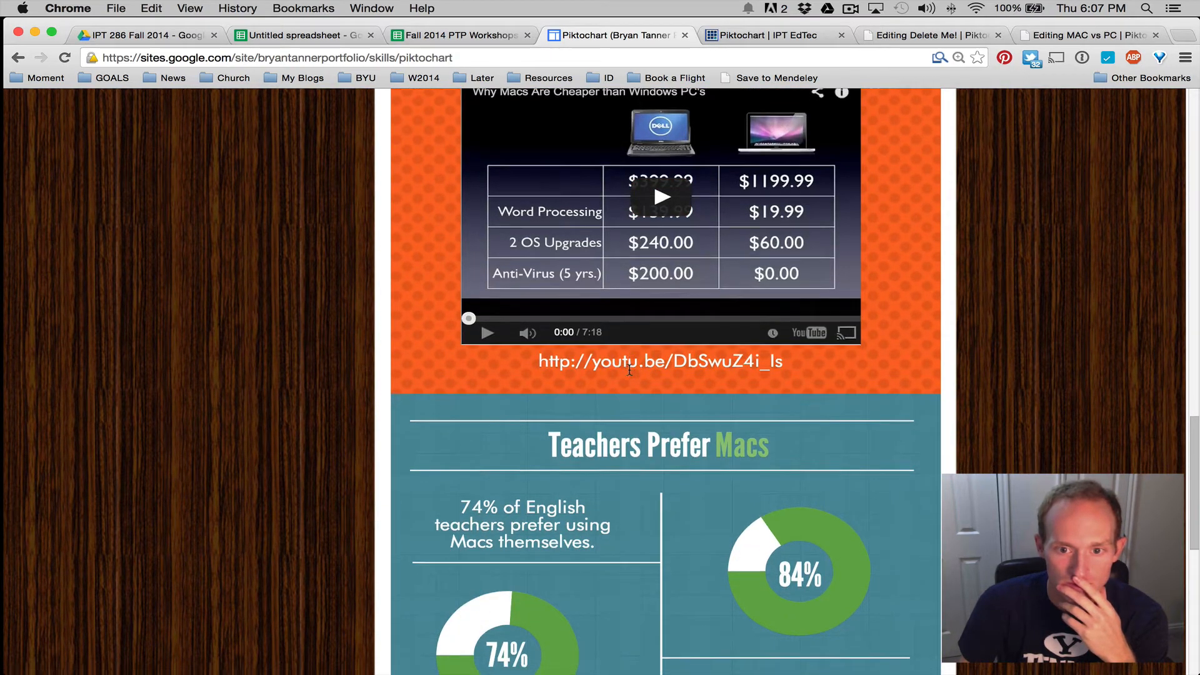
scroll(537, 279, down, 2)
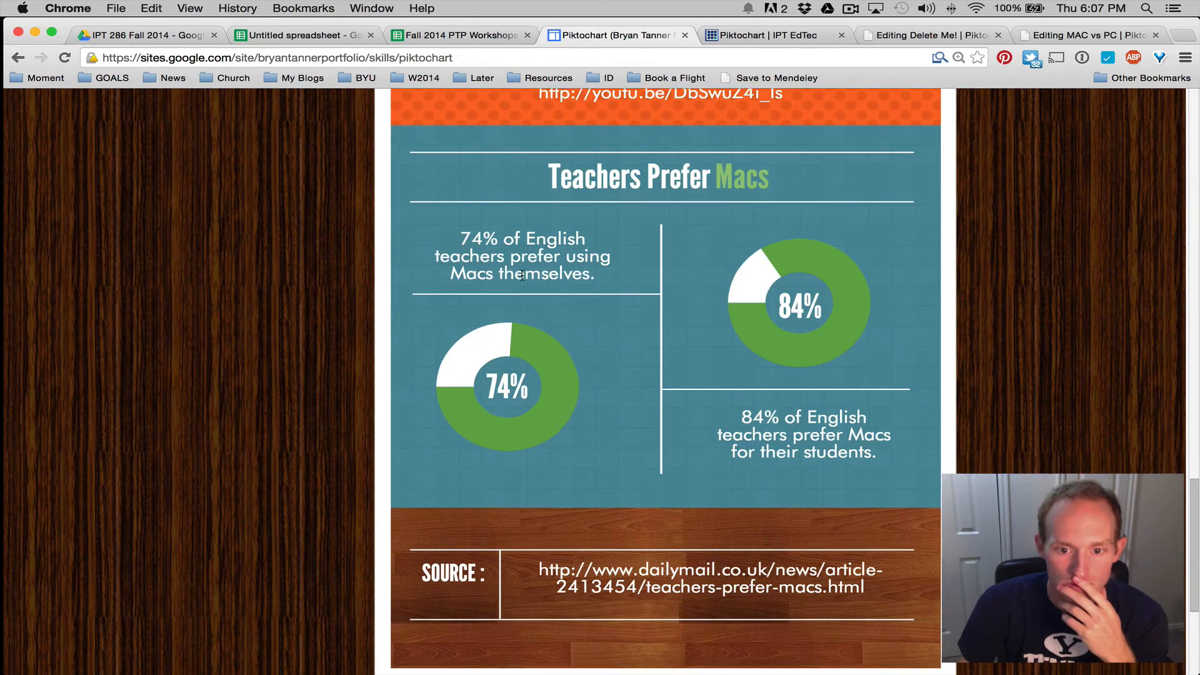
scroll(539, 306, down, 4)
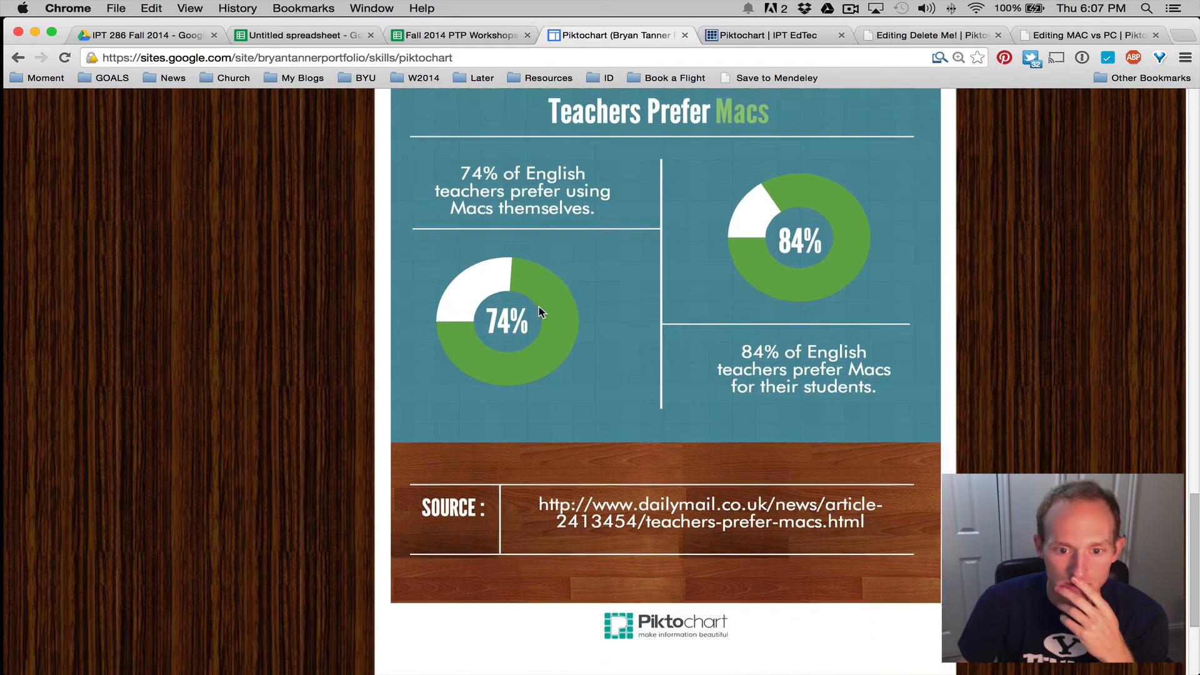
scroll(539, 306, up, 20)
scroll(539, 307, up, 15)
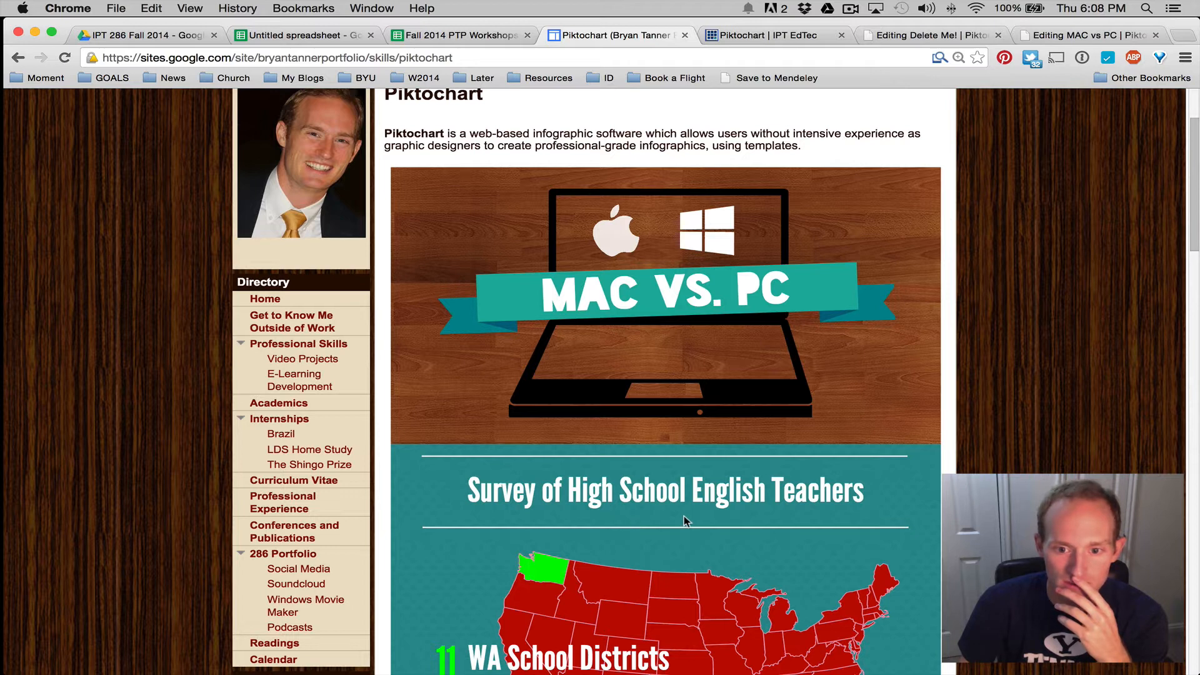
scroll(676, 522, down, 3)
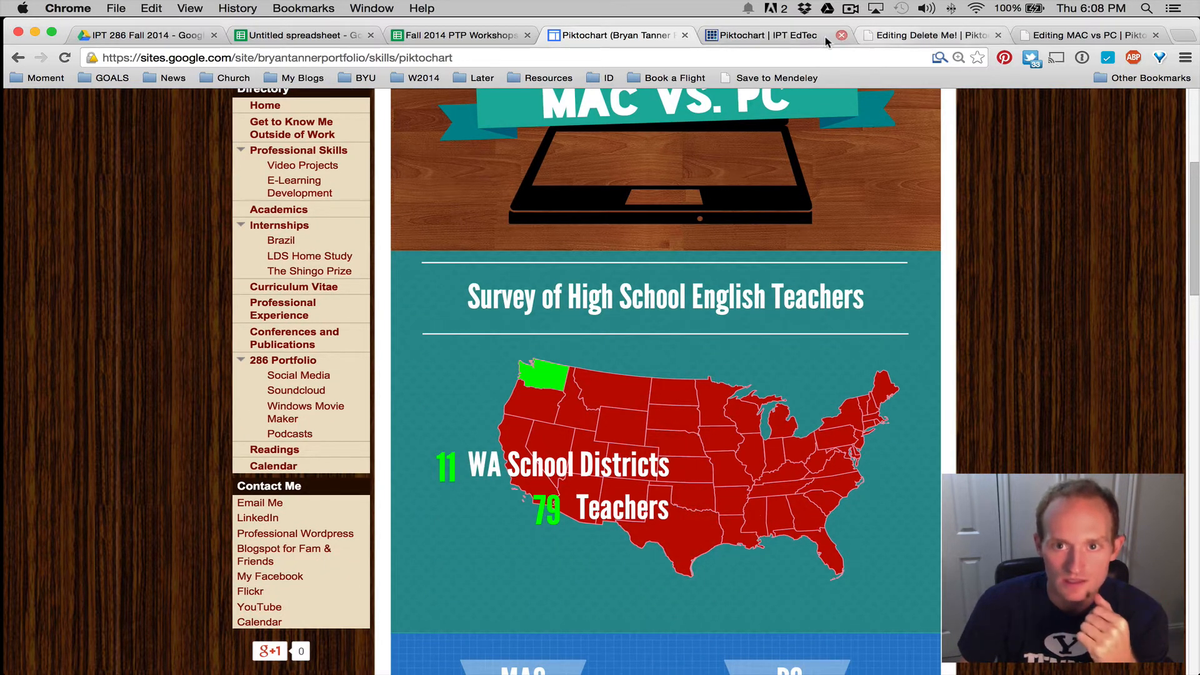
click(794, 38)
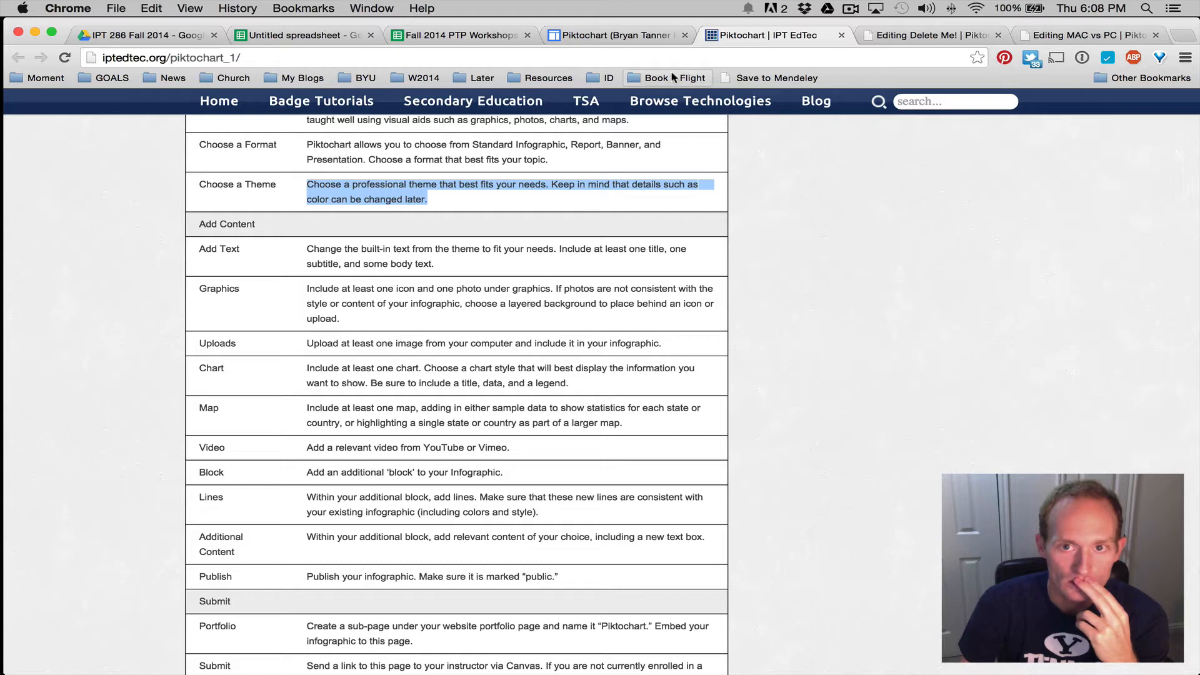
click(610, 36)
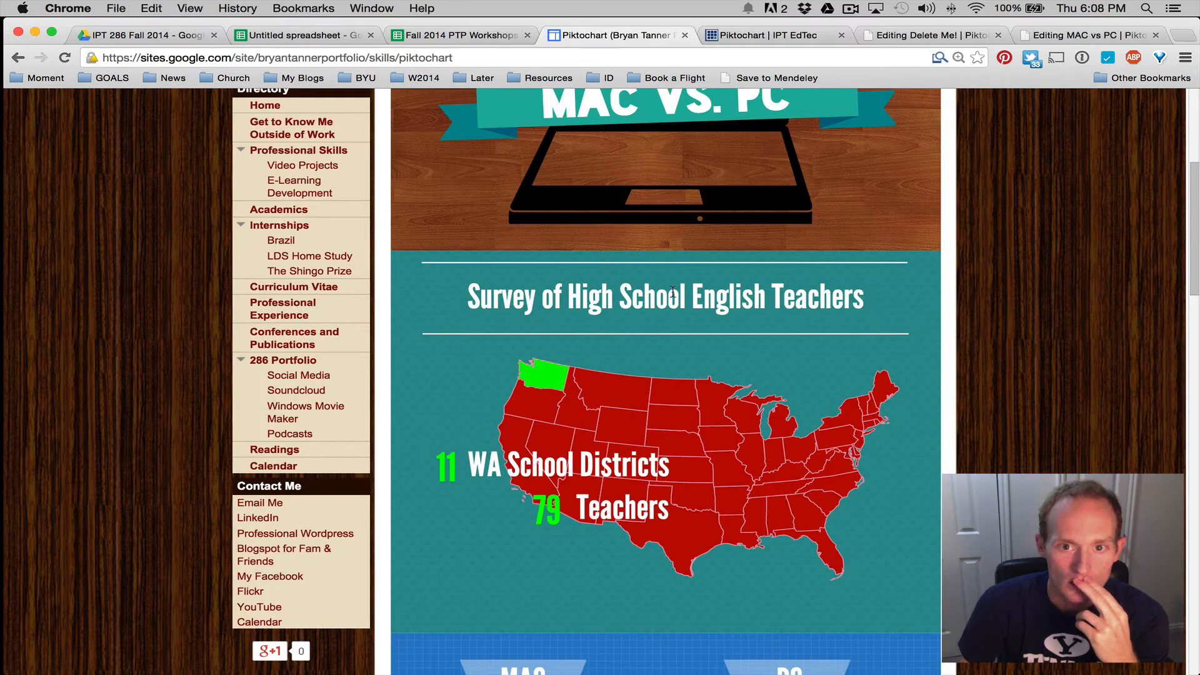
scroll(672, 290, up, 5)
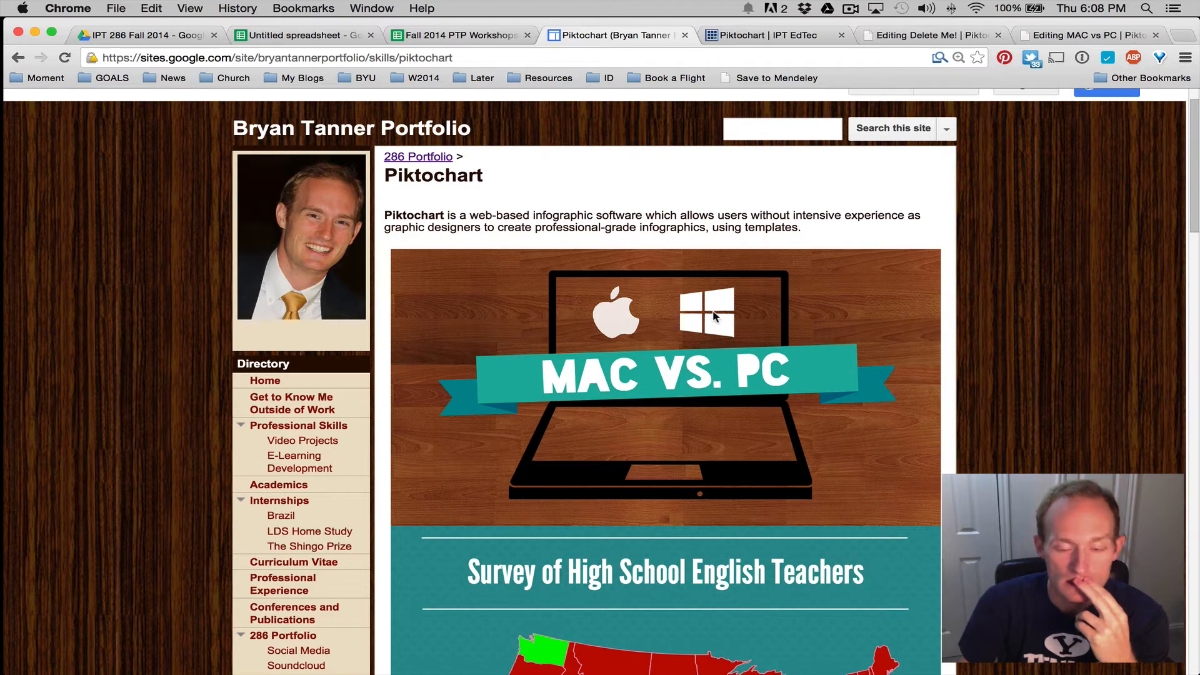
scroll(714, 315, down, 15)
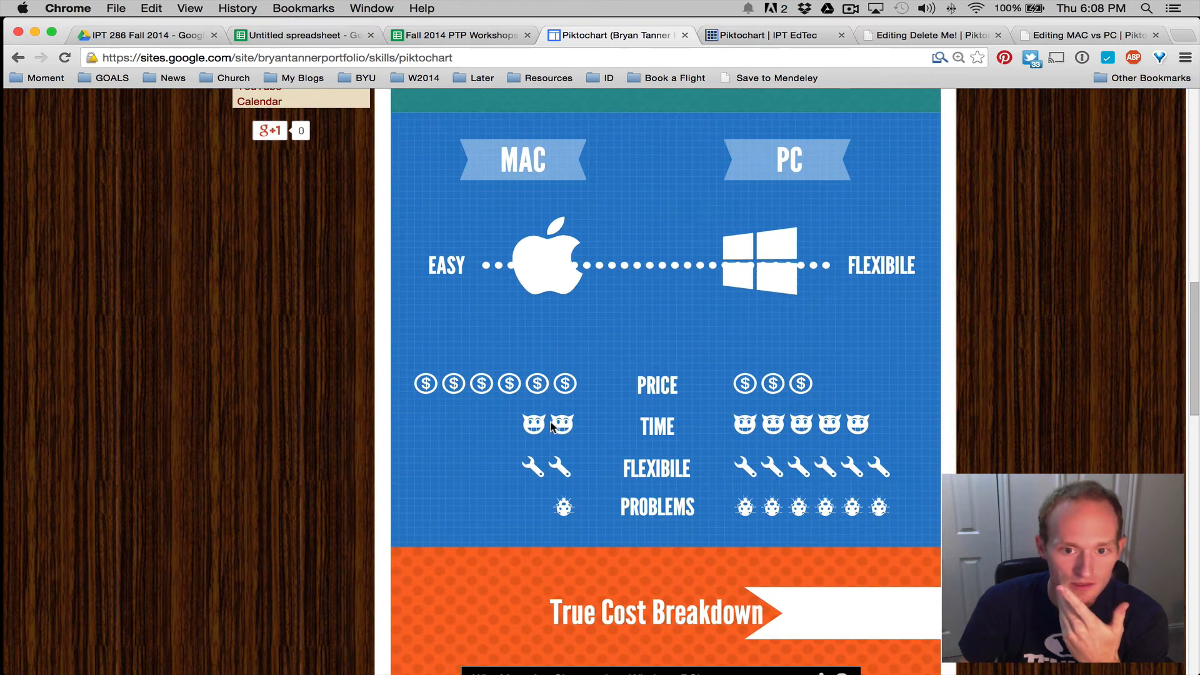
Highlight the rubric's Graphics photo requirement and Uploads row, then close the Editing Delete Me! tab
click(749, 38)
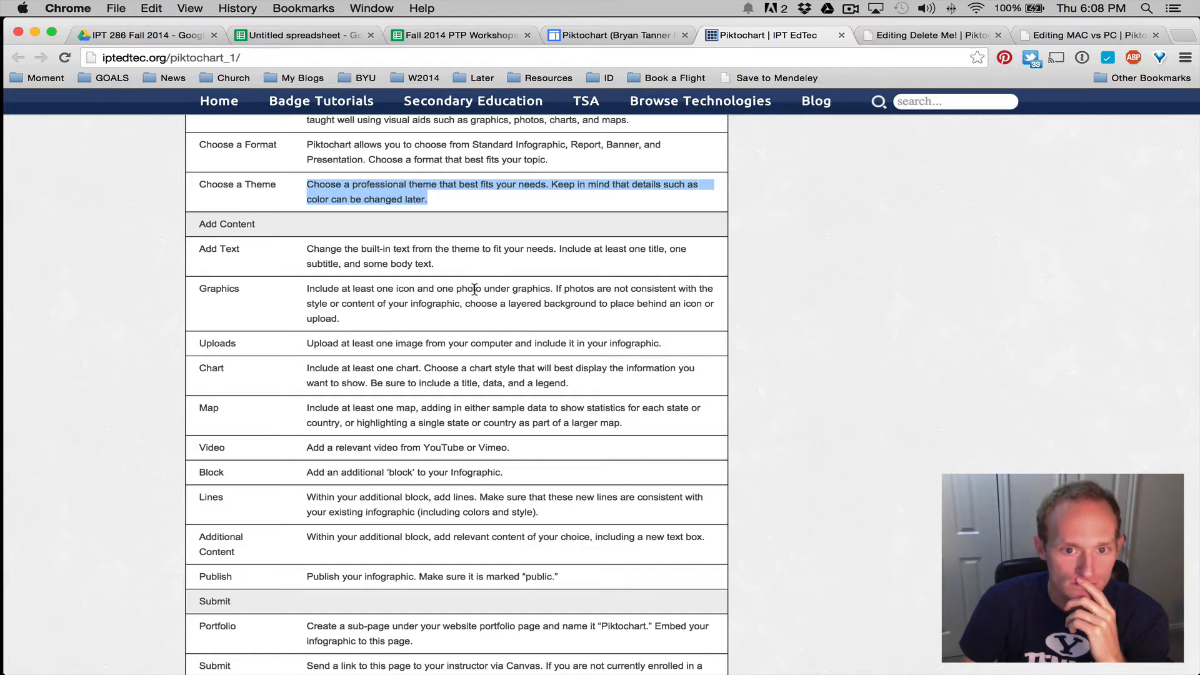
drag(436, 289, 476, 288)
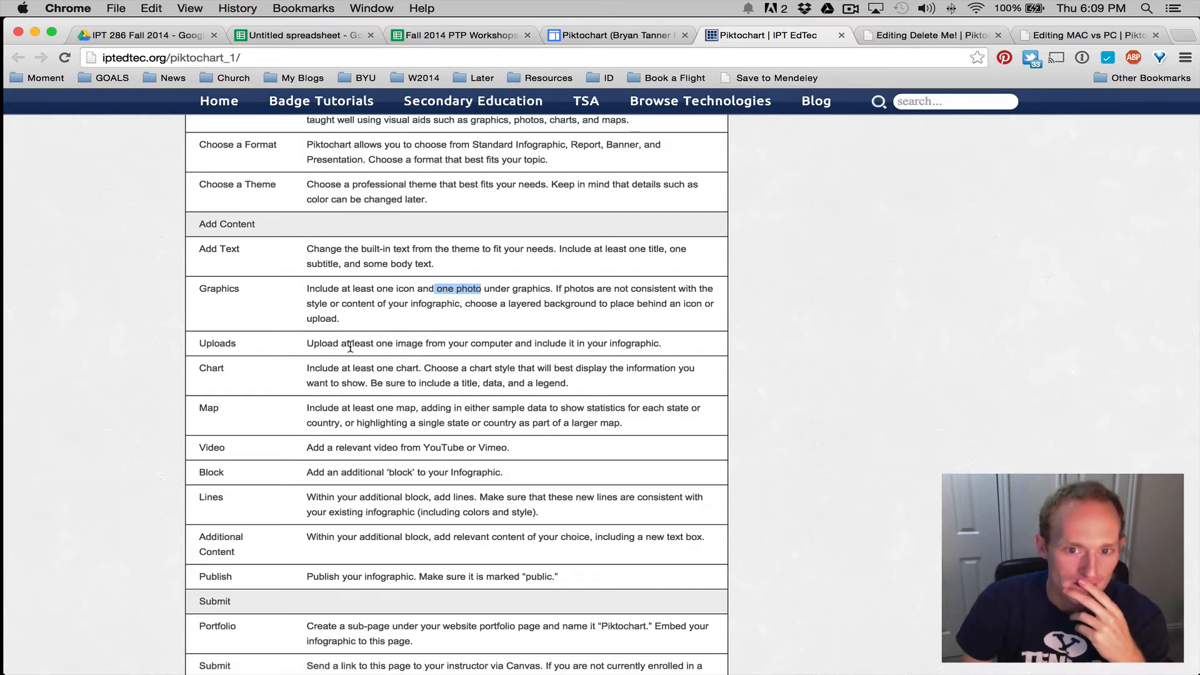
drag(411, 319, 308, 288)
click(419, 342)
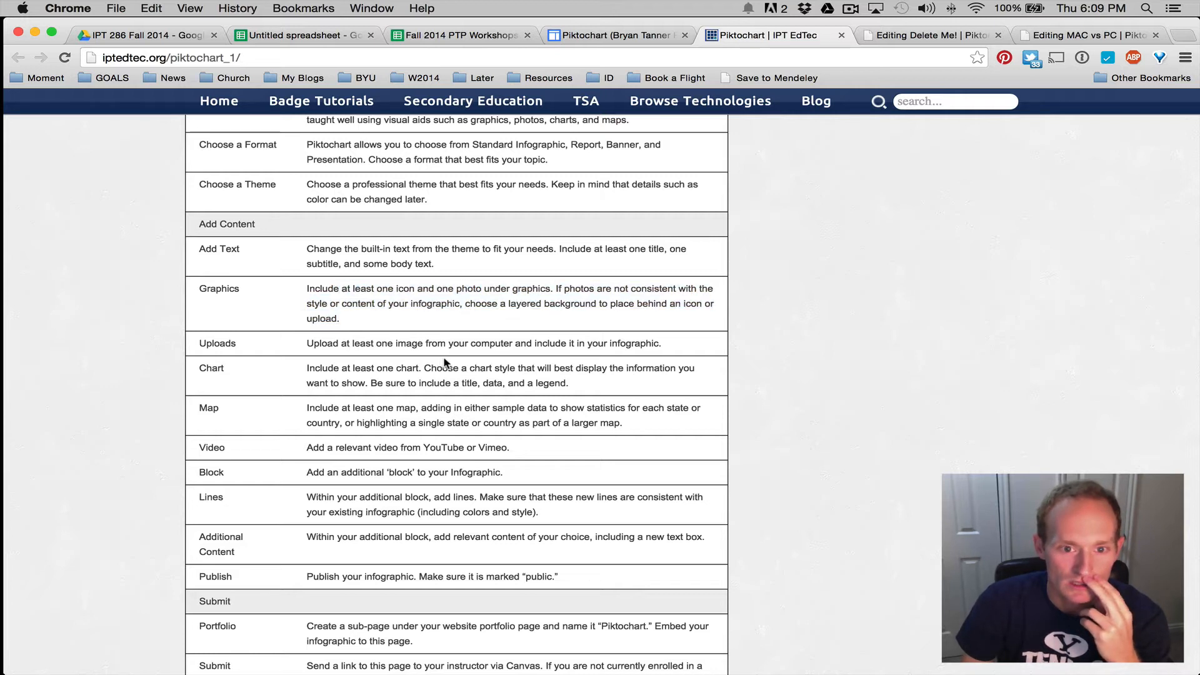
drag(673, 345, 438, 344)
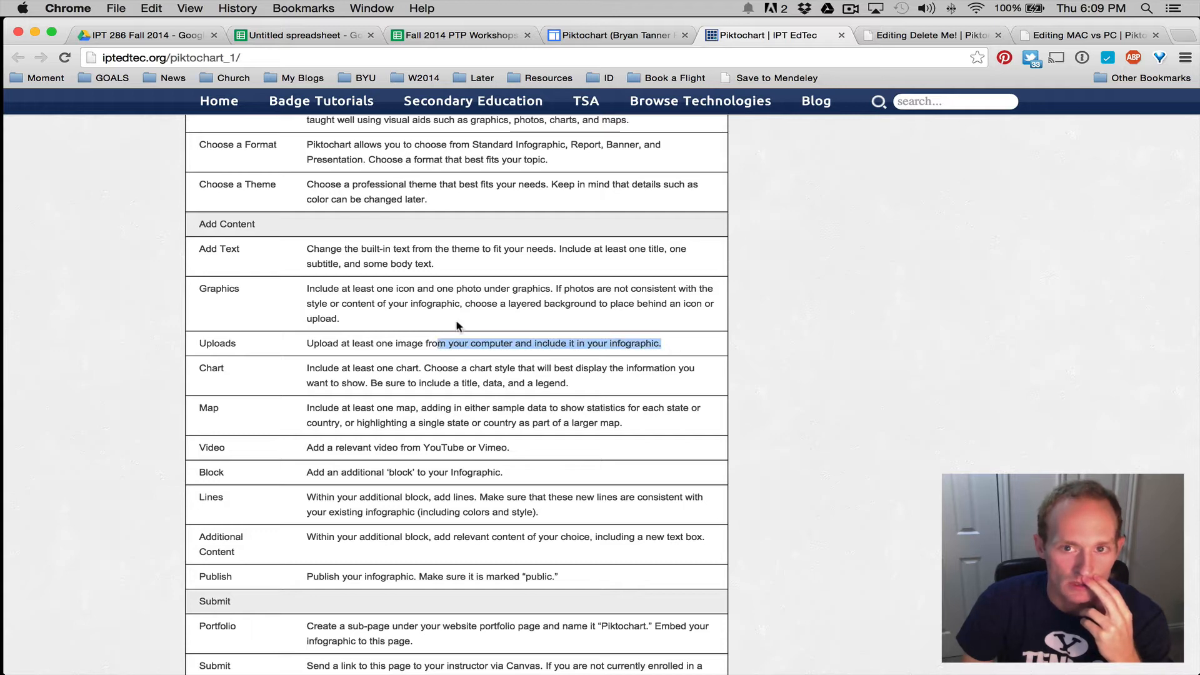
click(998, 35)
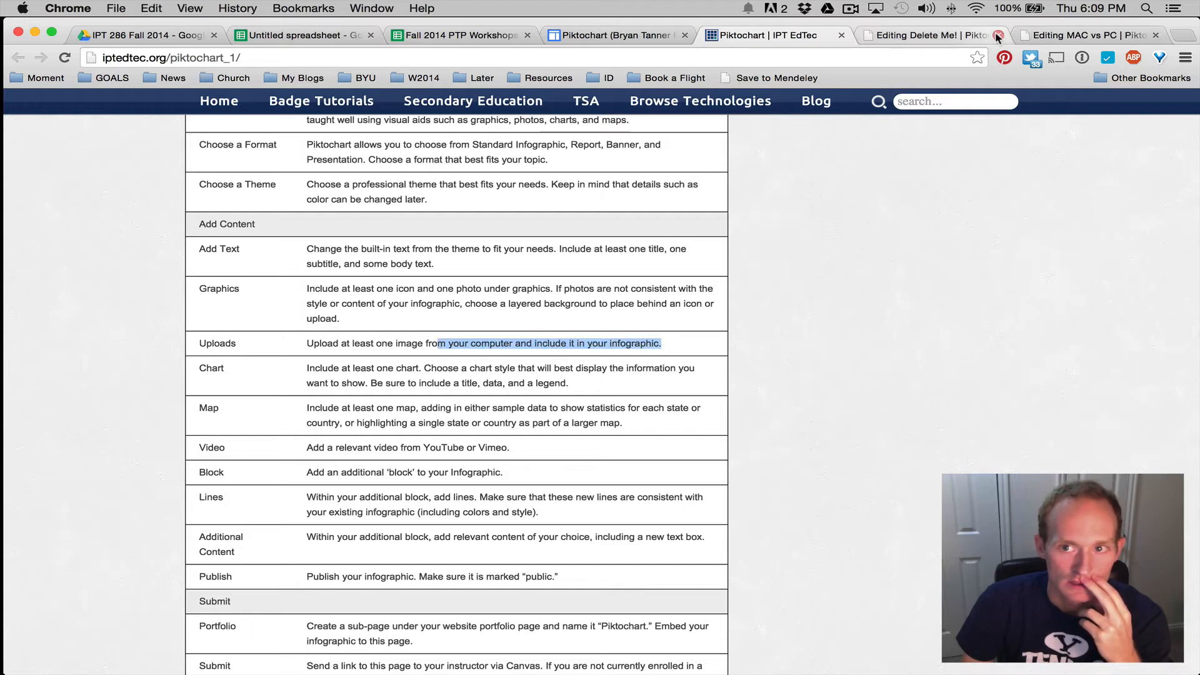
Set the apple logo in the MAC vs PC header to 100% opacity
click(949, 37)
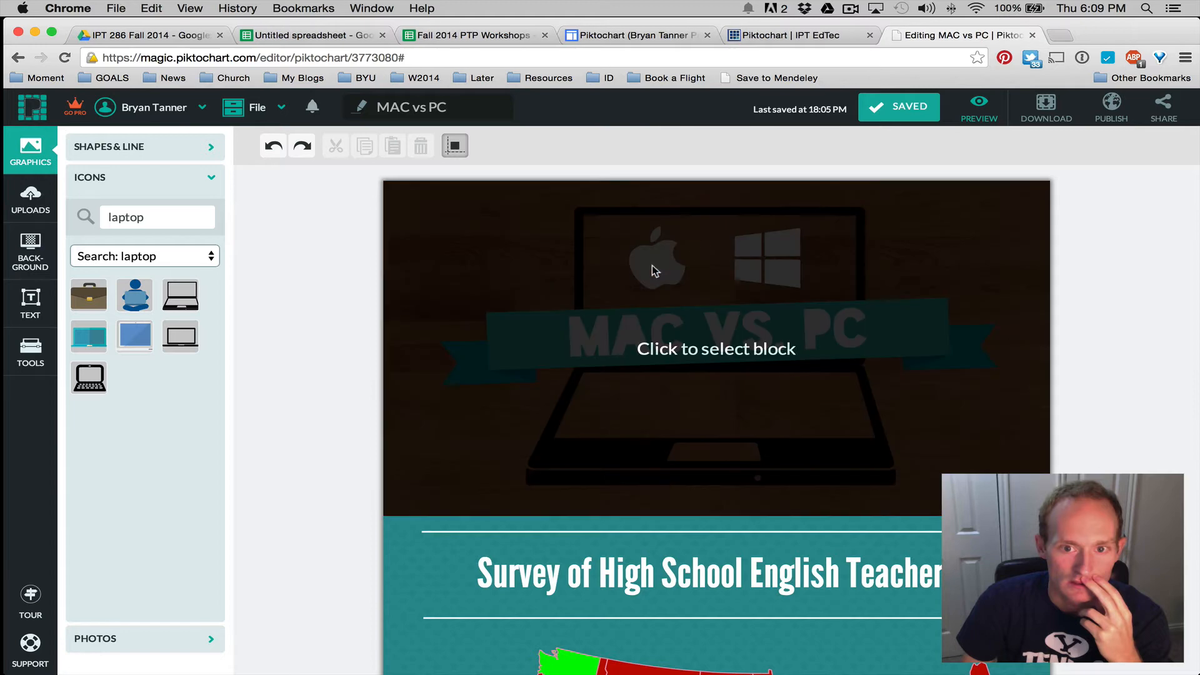
click(651, 265)
click(649, 269)
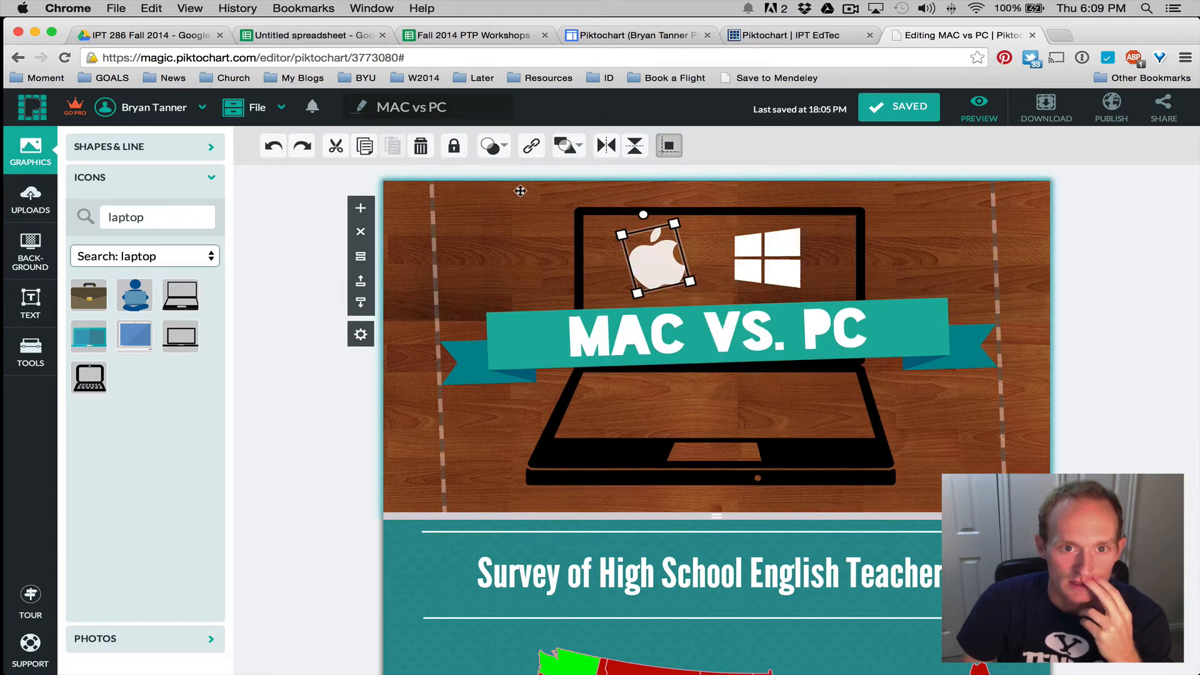
click(492, 146)
click(511, 185)
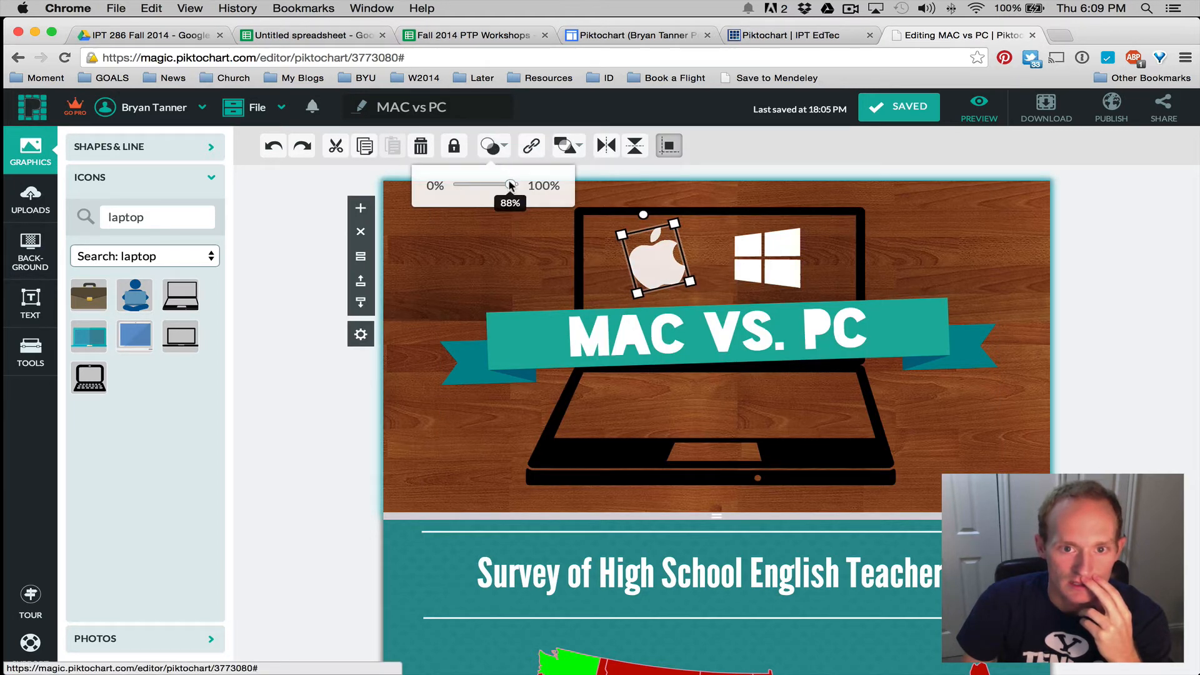
drag(510, 185, 519, 186)
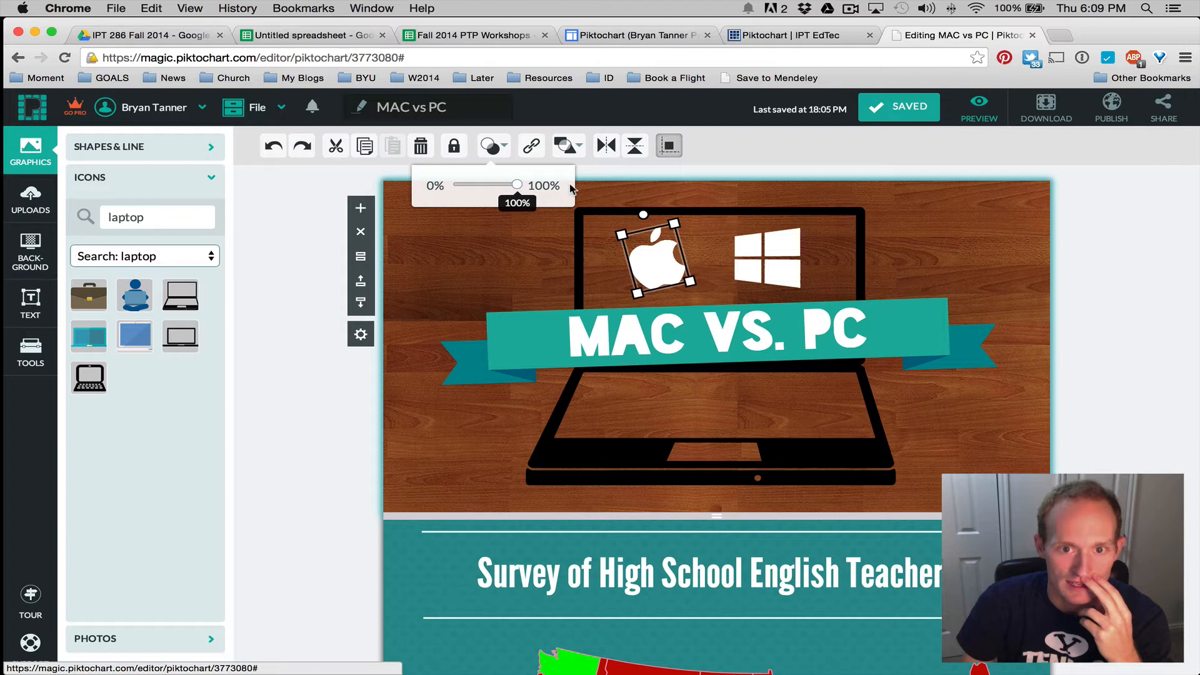
click(495, 265)
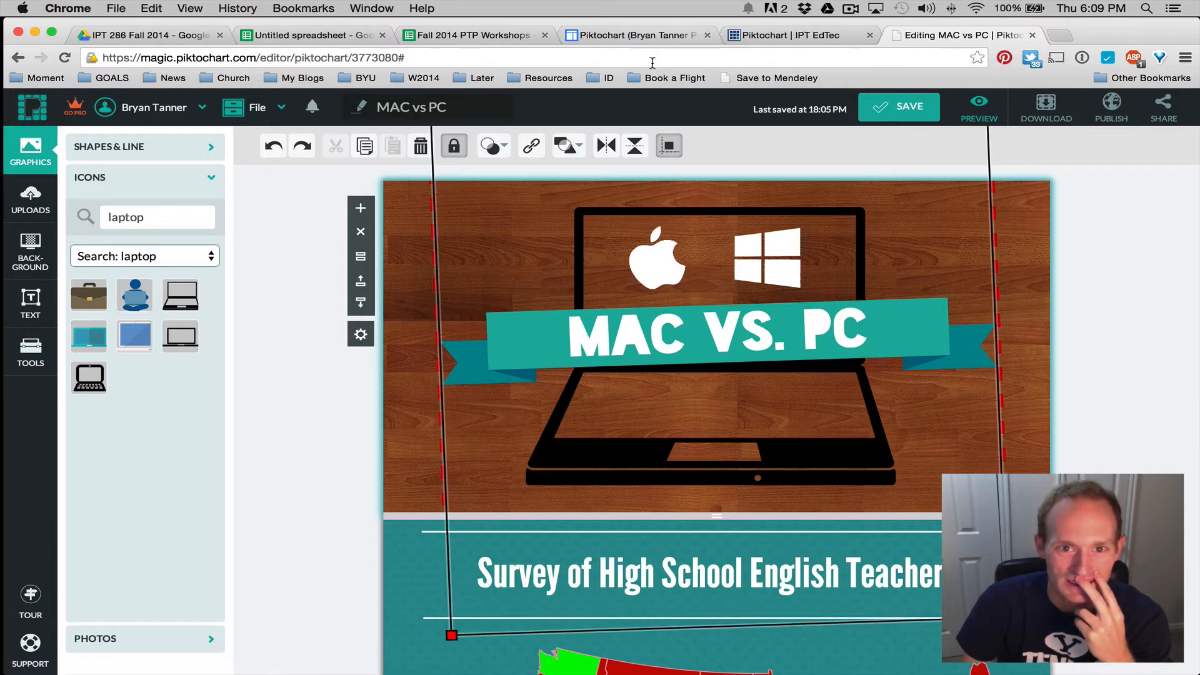
Save the infographic and reload the Google Sites portfolio page with Cmd+R
click(900, 107)
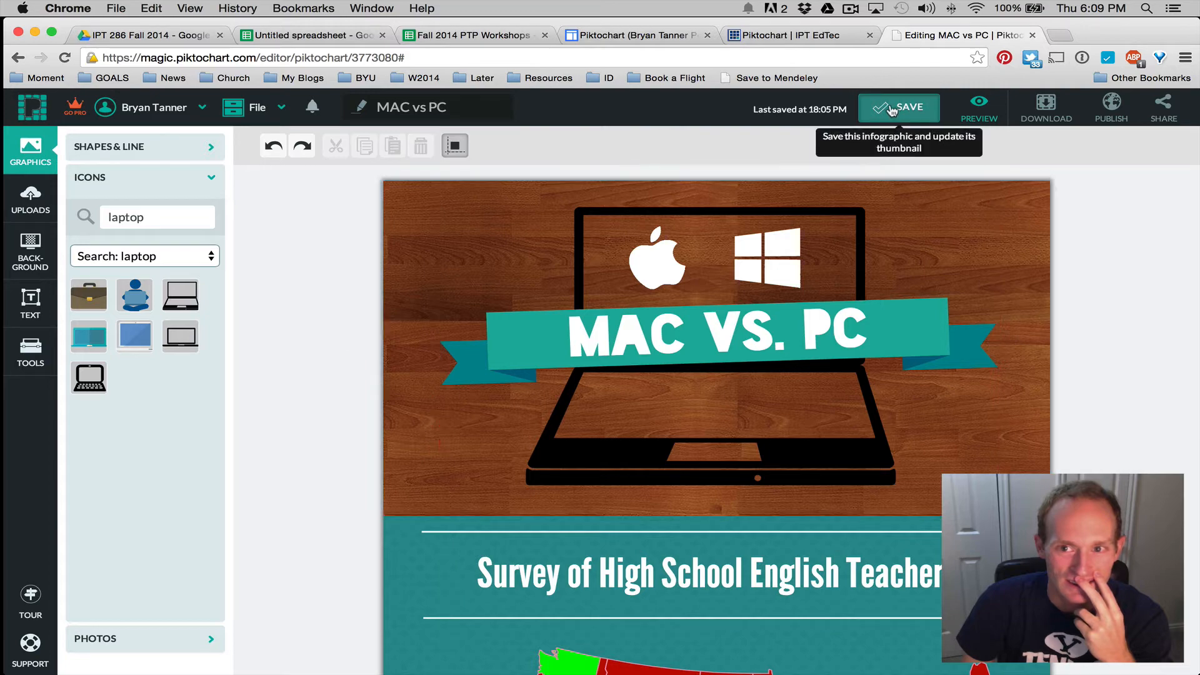
click(631, 35)
key(super+r)
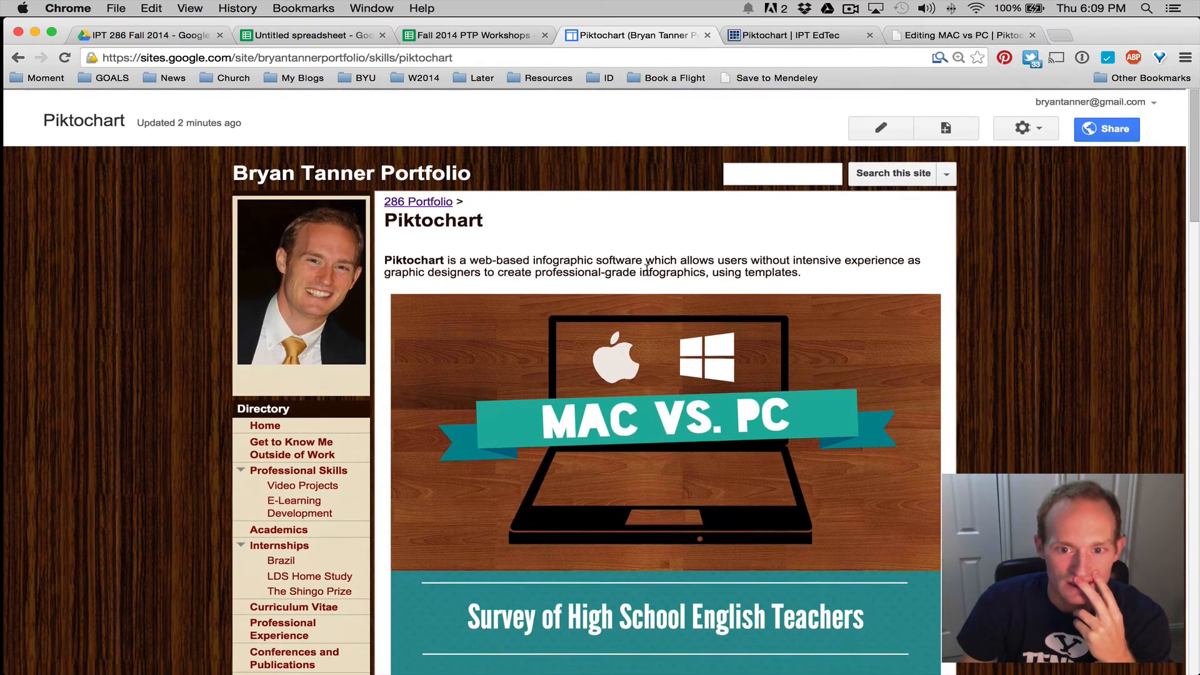
Reload the Google Sites Piktochart page again, then switch back to the Piktochart | IPT EdTec rubric tab
scroll(647, 268, down, 2)
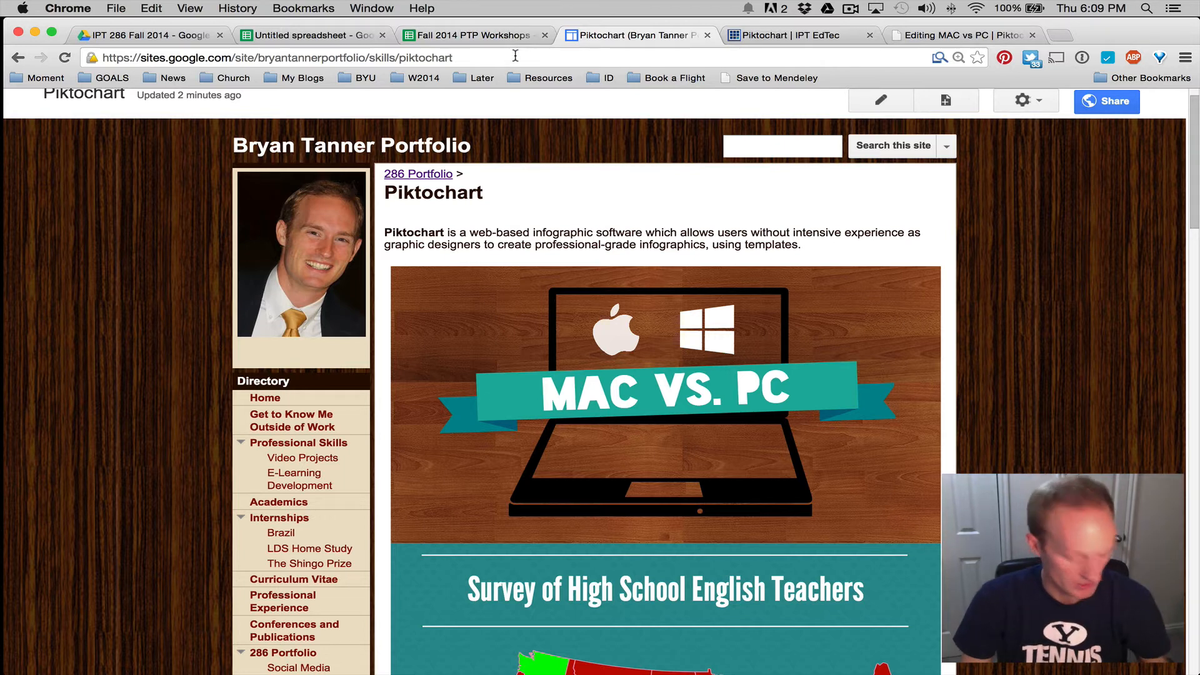
key(super+r)
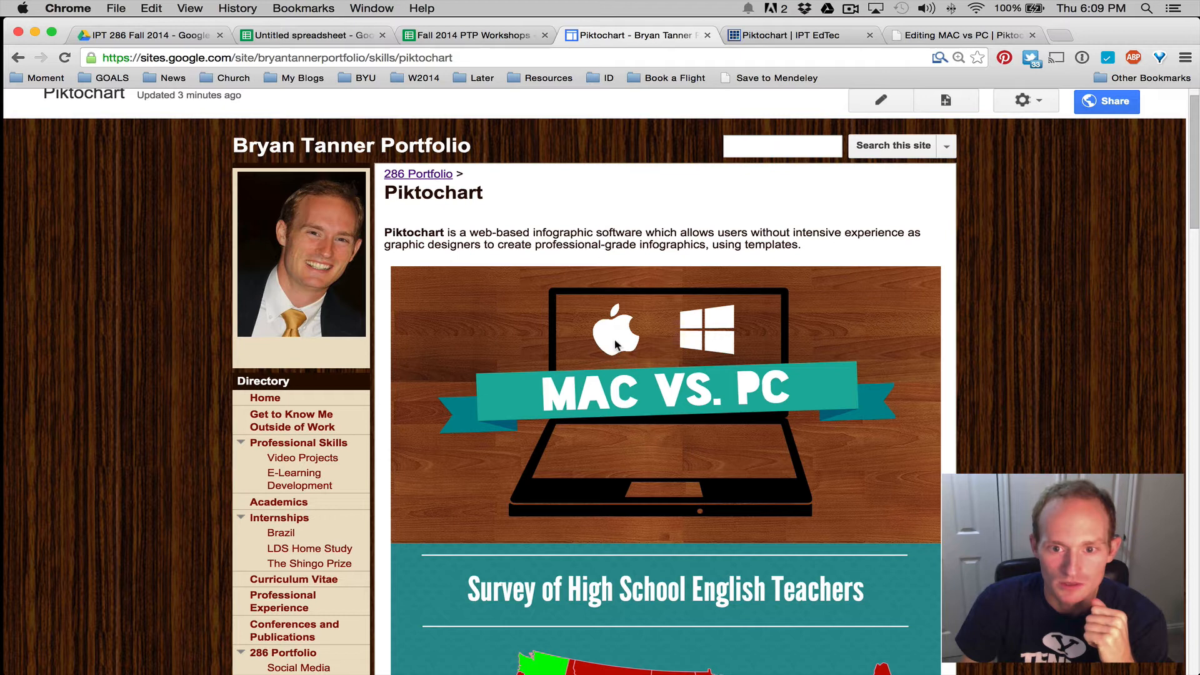
click(788, 35)
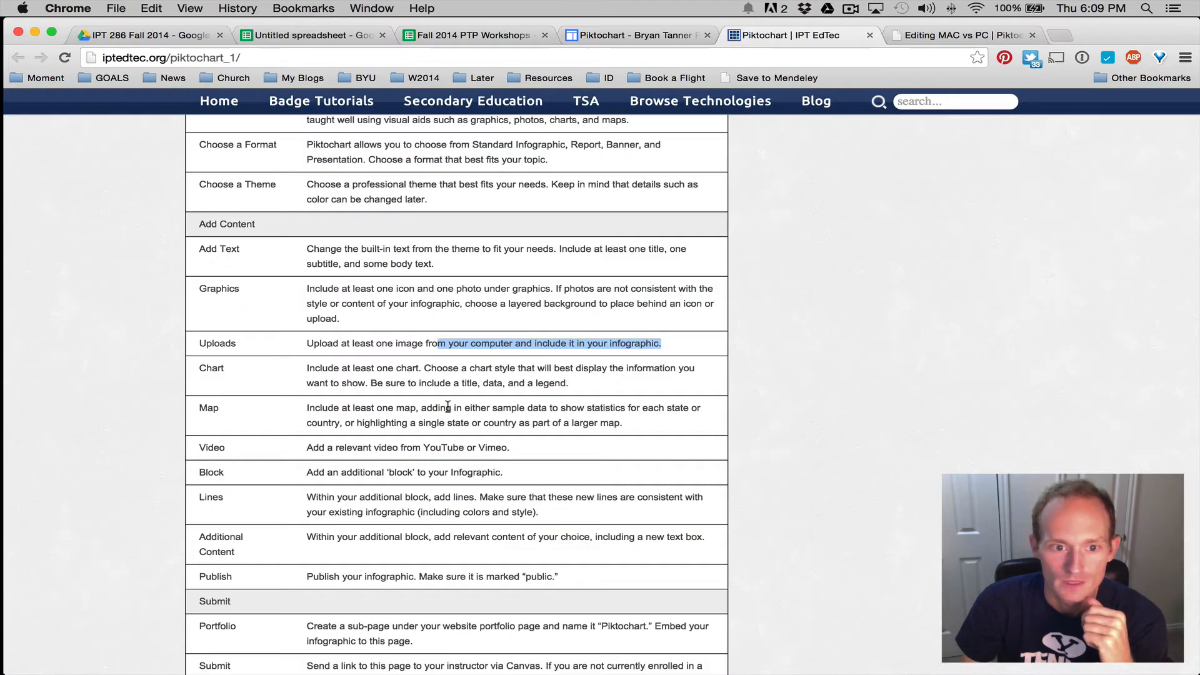
Scroll through the embedded infographic's survey map on the Google Sites portfolio page
scroll(448, 410, down, 3)
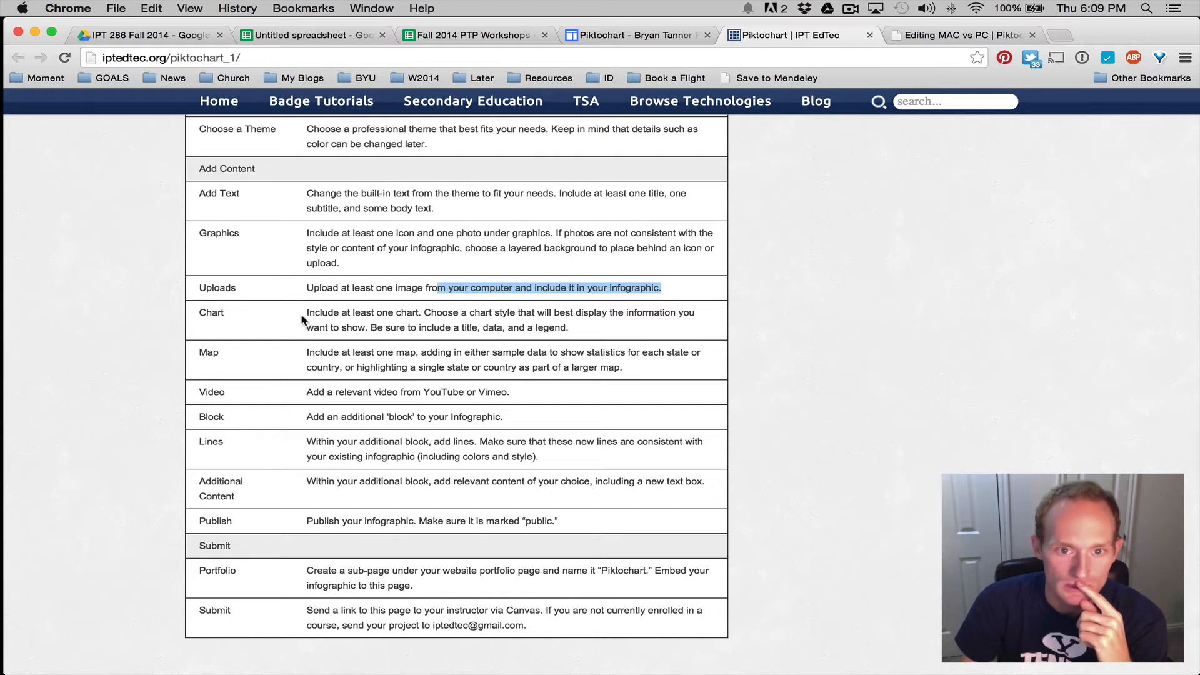
click(653, 36)
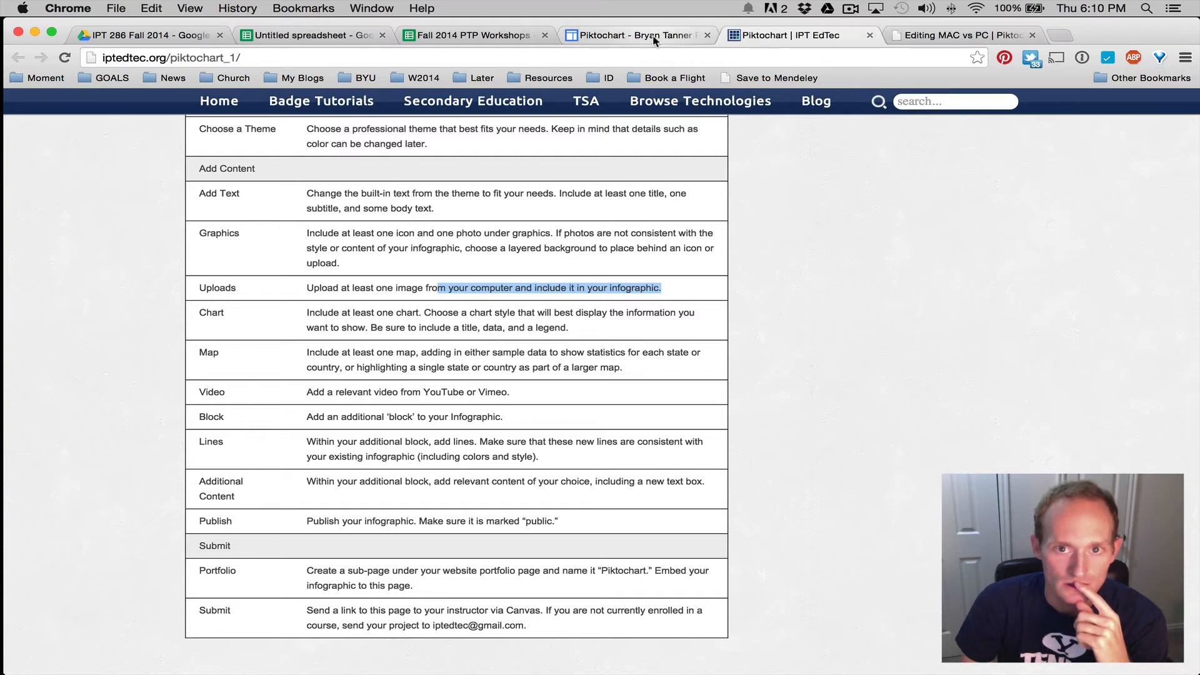
scroll(612, 232, down, 15)
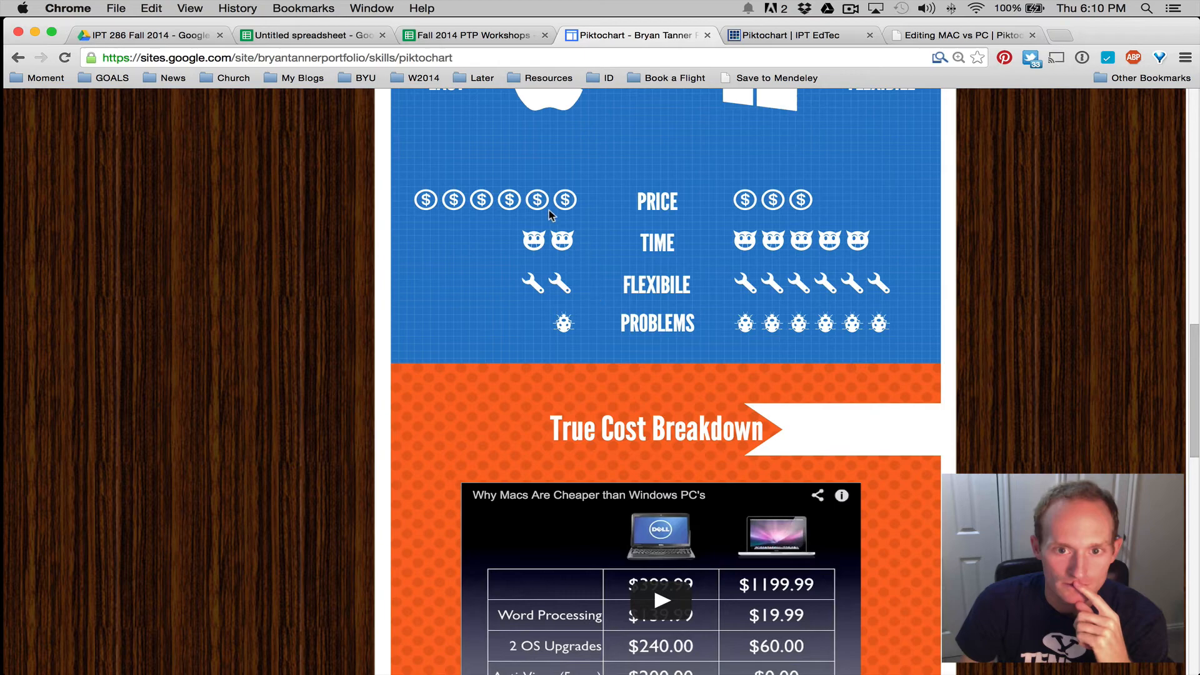
scroll(544, 213, down, 10)
scroll(550, 216, down, 2)
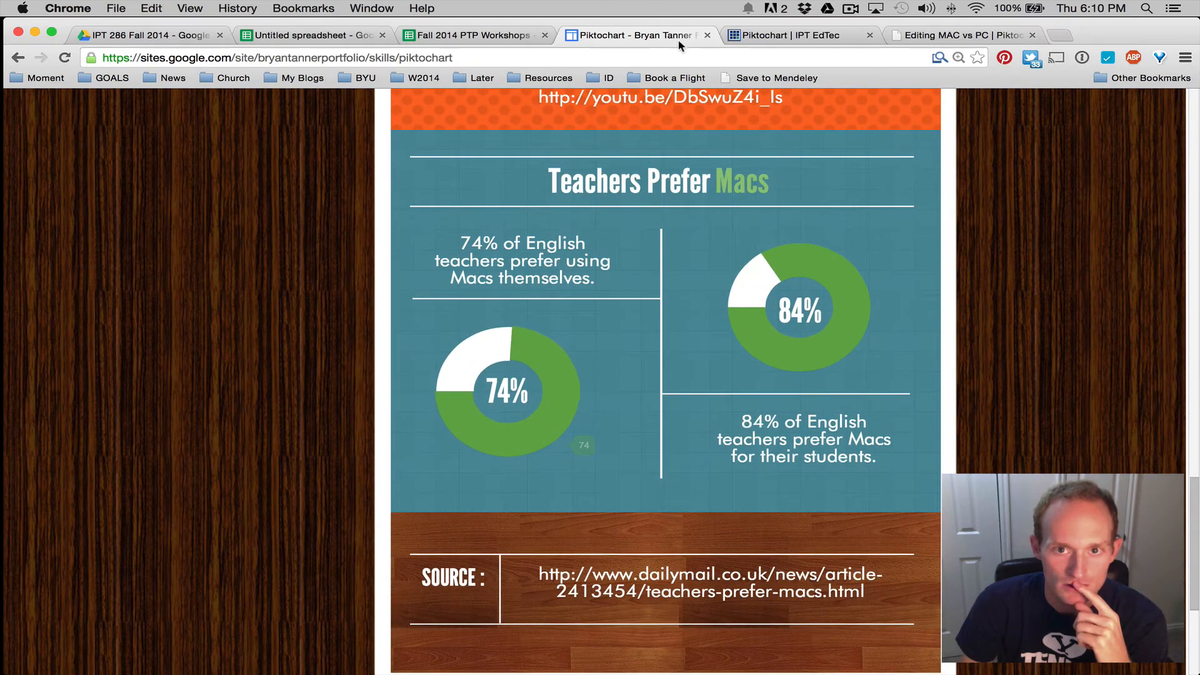
scroll(639, 291, up, 12)
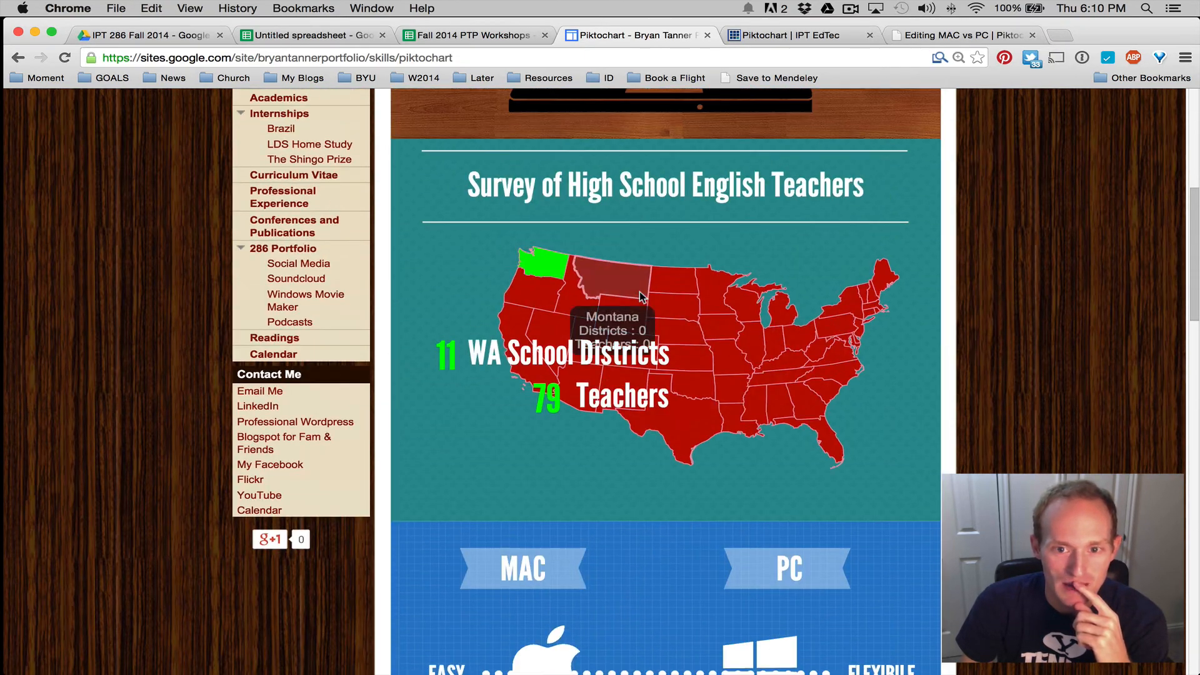
Check the Piktochart badge requirements table, then go back to the MAC vs PC editor
click(789, 35)
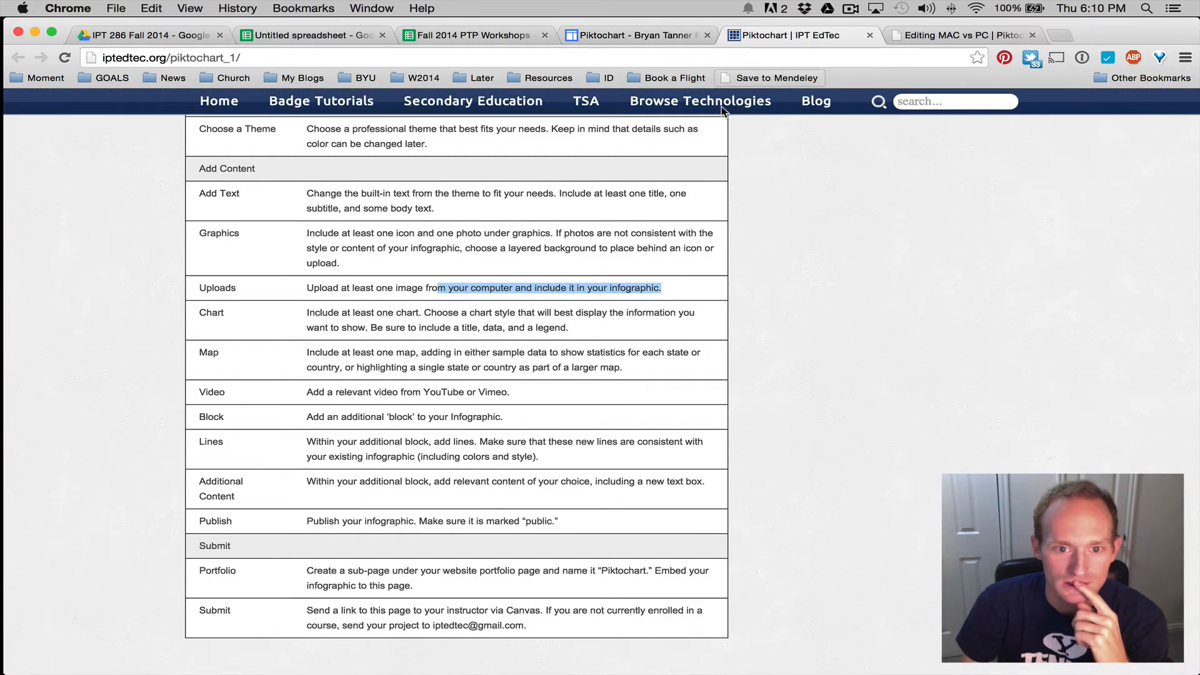
click(642, 35)
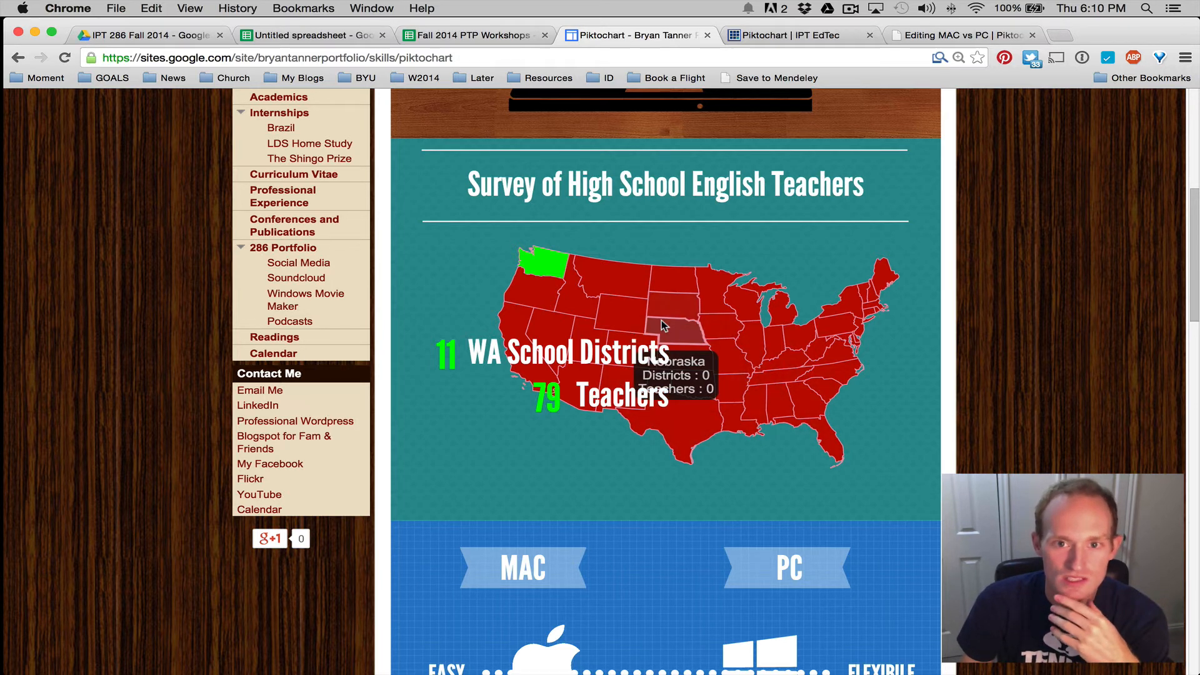
mouse_move(655, 308)
click(962, 36)
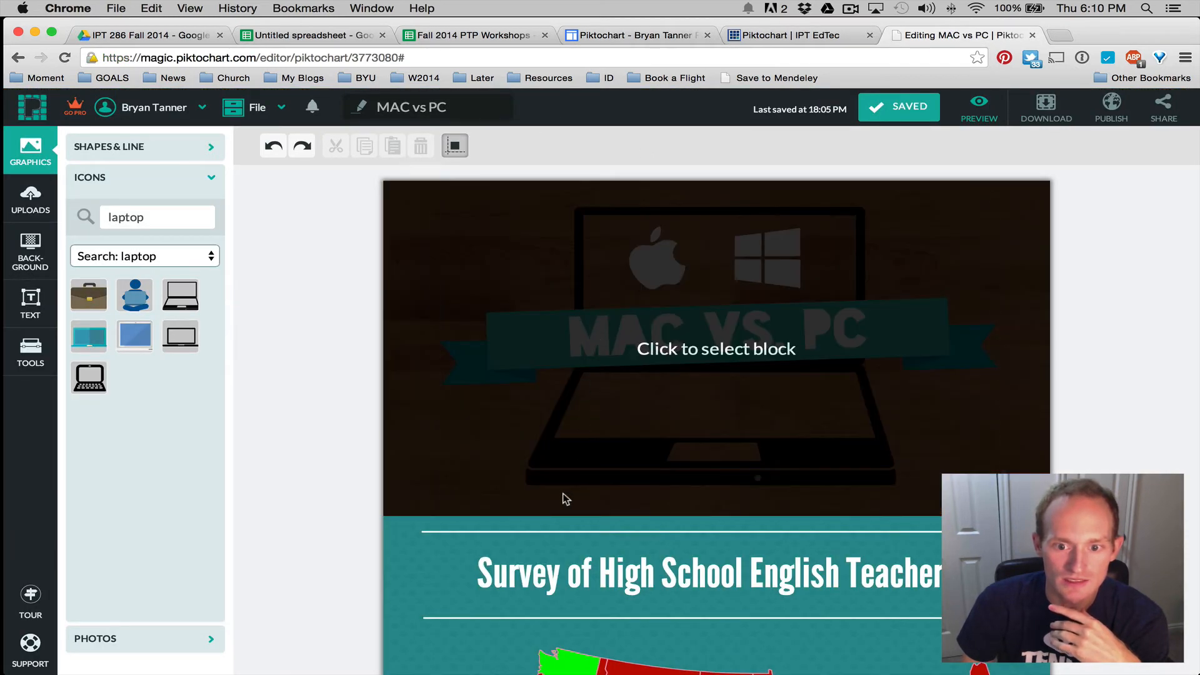
Inspect the top title block and MAC VS. PC banner text, then revisit the badge requirements
click(553, 413)
click(552, 338)
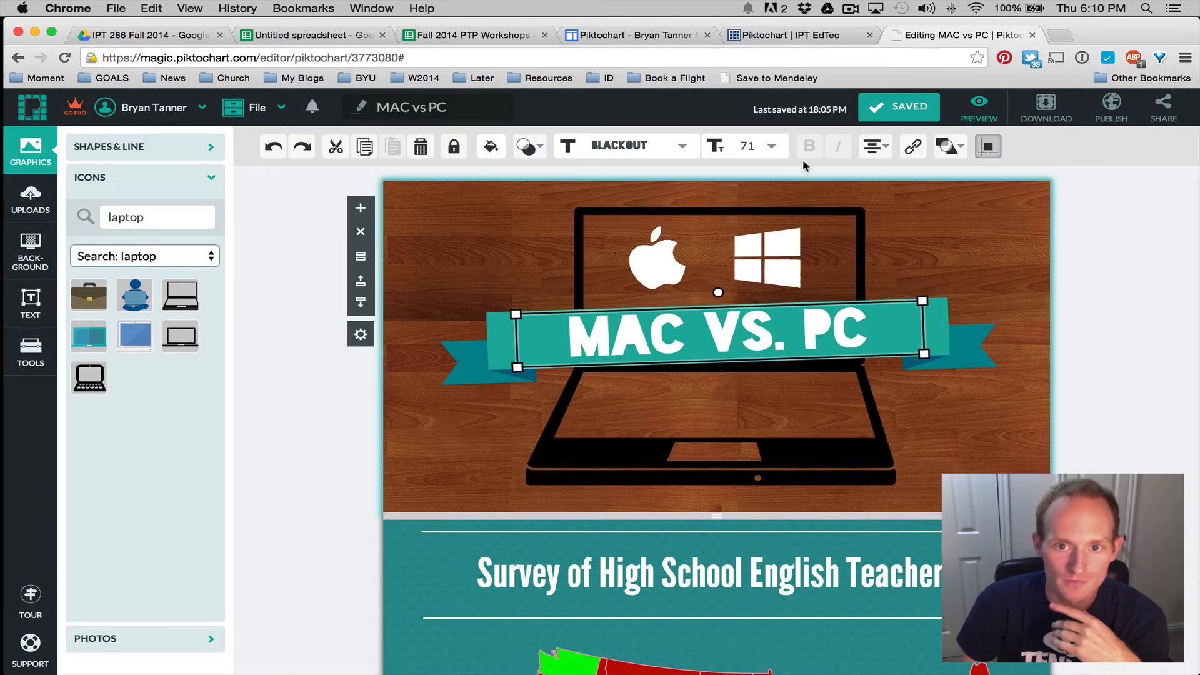
mouse_move(951, 152)
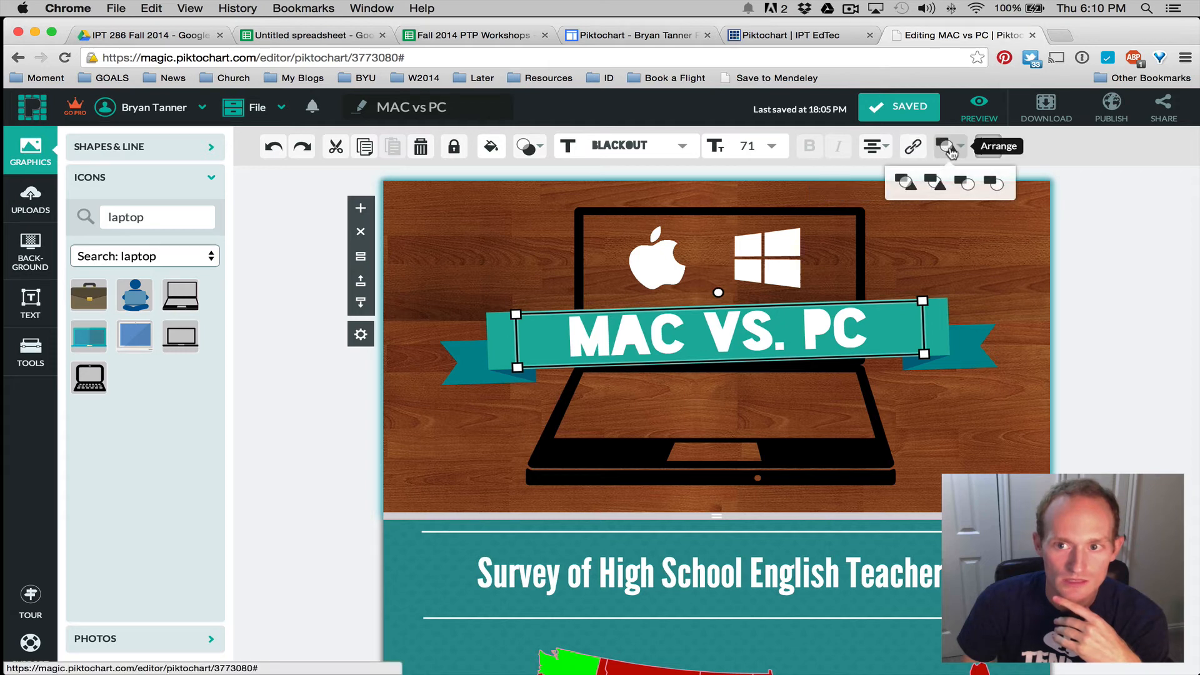
click(793, 32)
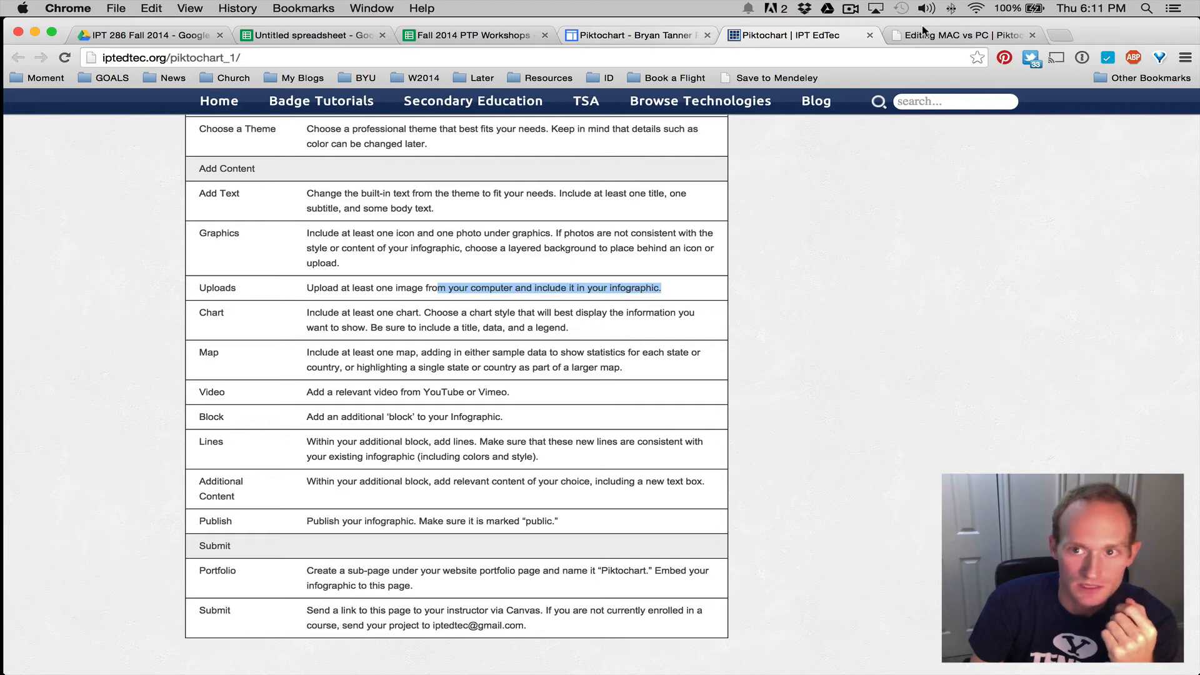
Scroll through the embedded MAC vs PC infographic on the Google Sites portfolio page
click(670, 38)
scroll(523, 279, down, 9)
scroll(522, 279, down, 10)
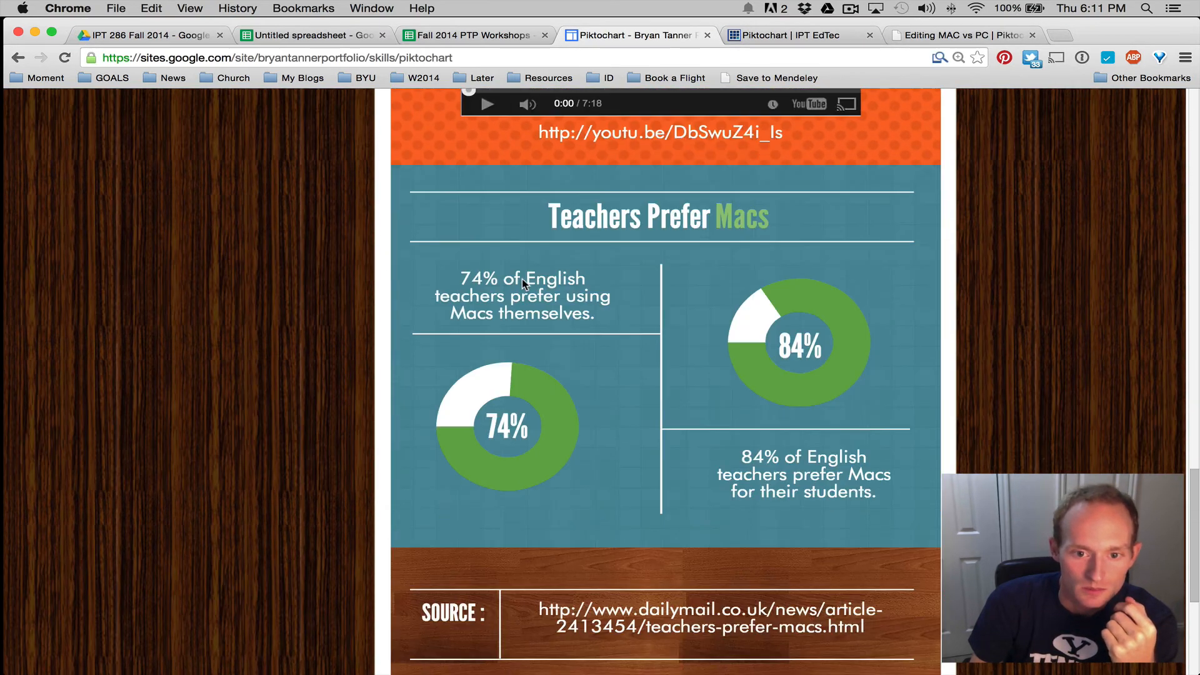
scroll(522, 278, up, 3)
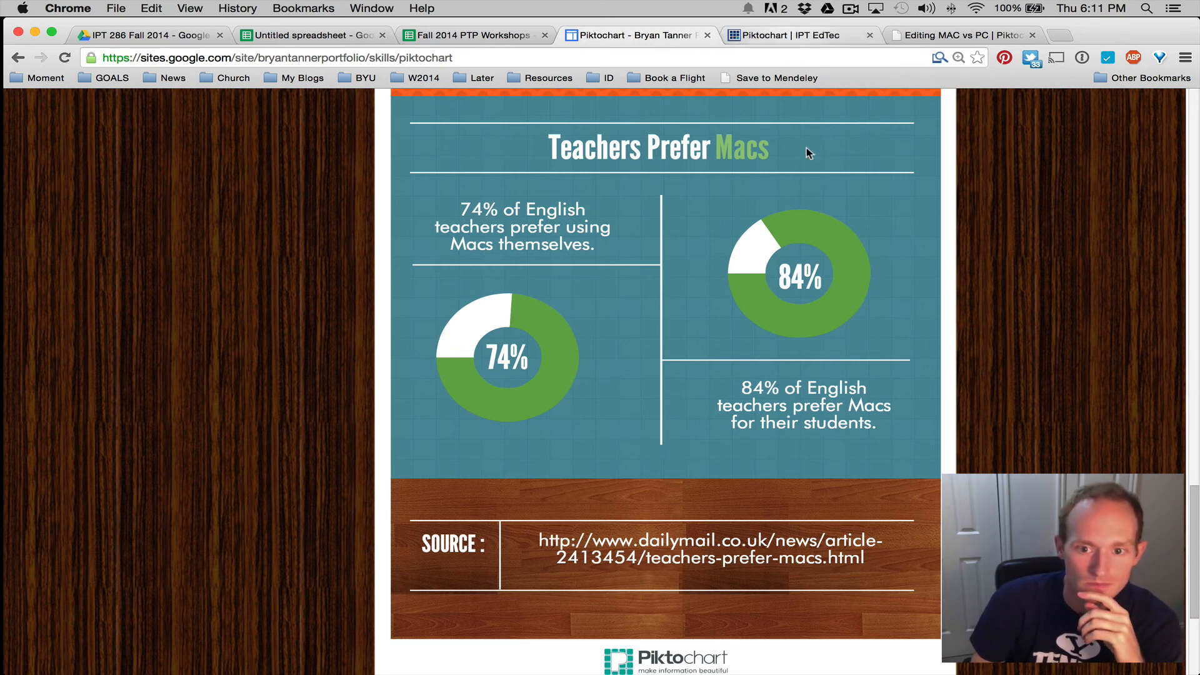
scroll(806, 150, down, 3)
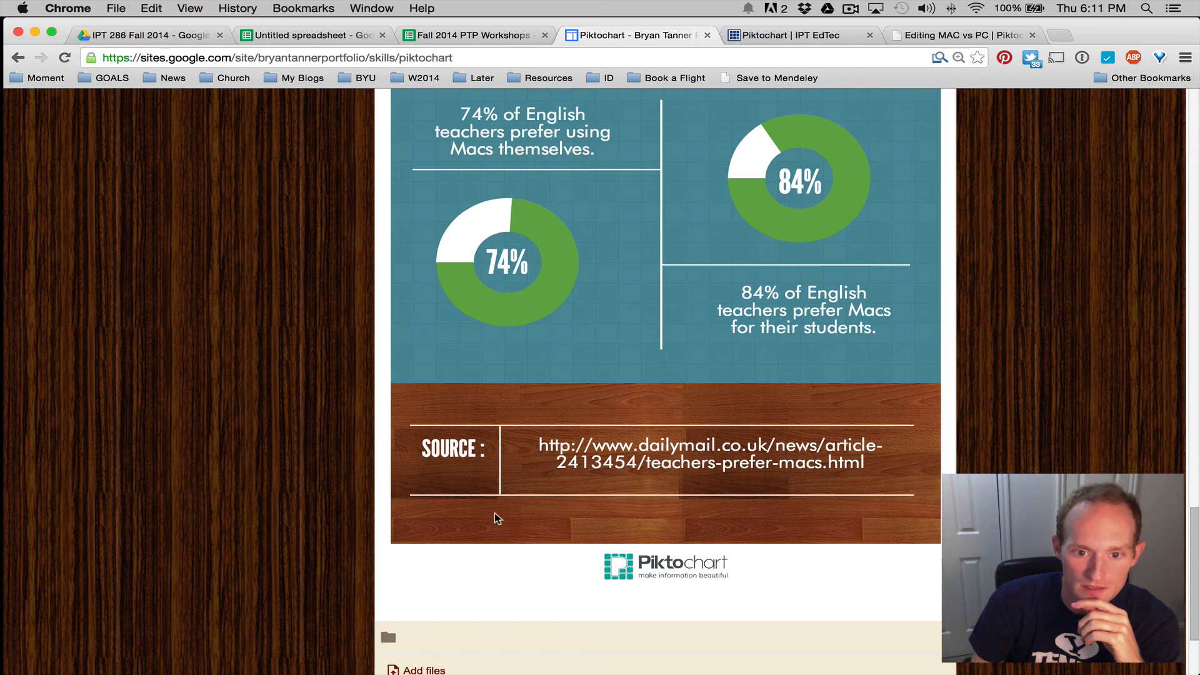
Highlight the Portfolio and Submit requirements, then open the Secondary Education badge page
click(769, 34)
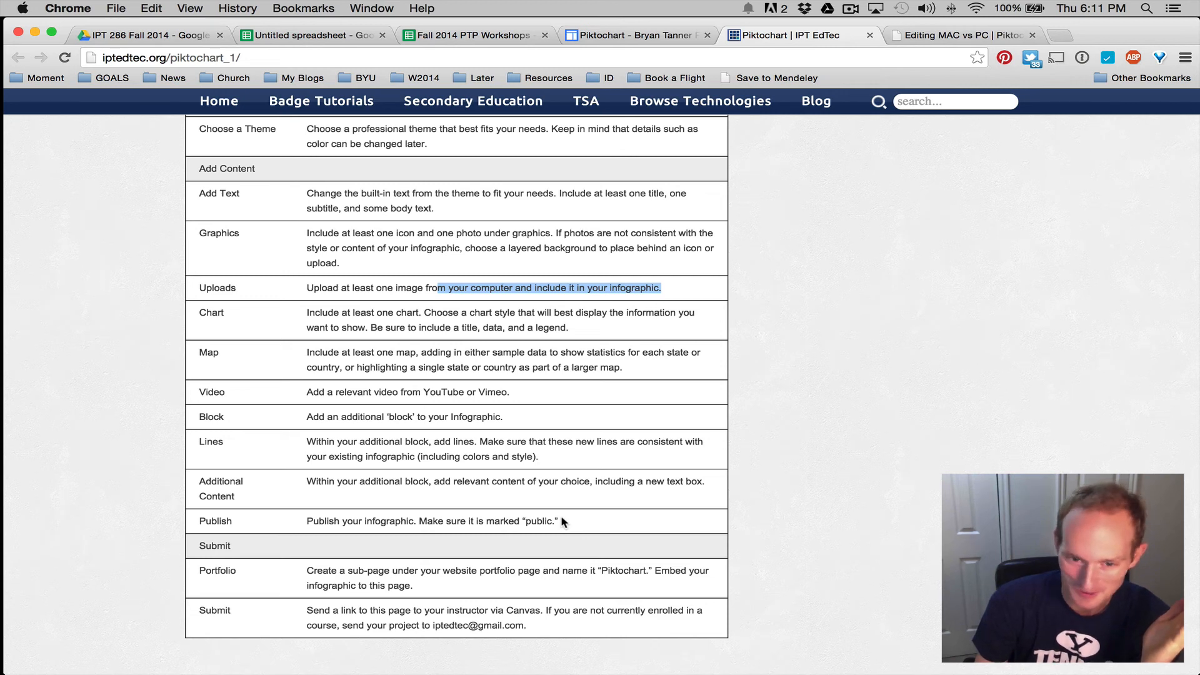
scroll(560, 514, down, 4)
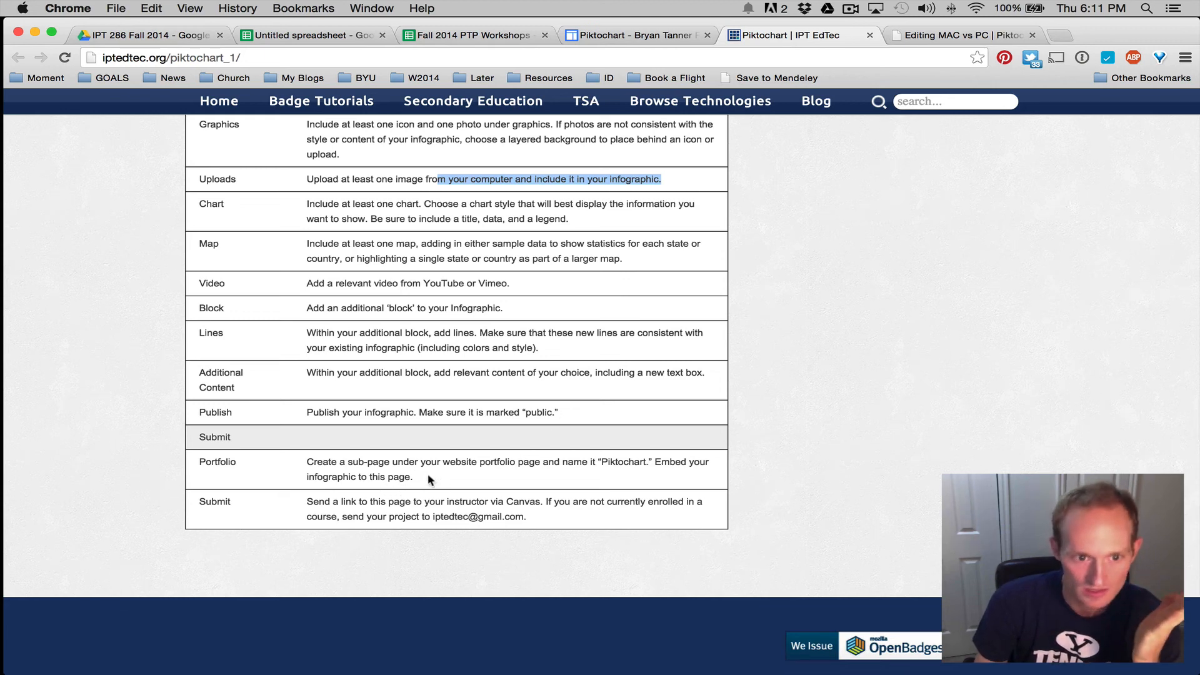
drag(428, 476, 315, 457)
drag(528, 517, 320, 492)
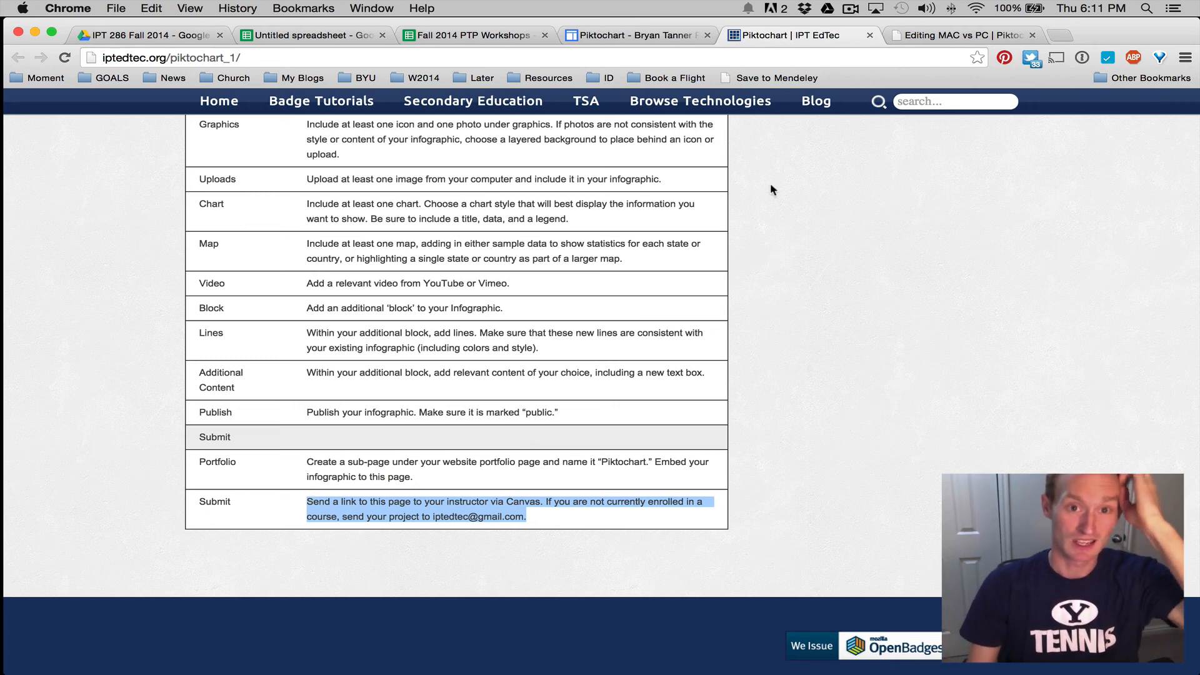
click(625, 37)
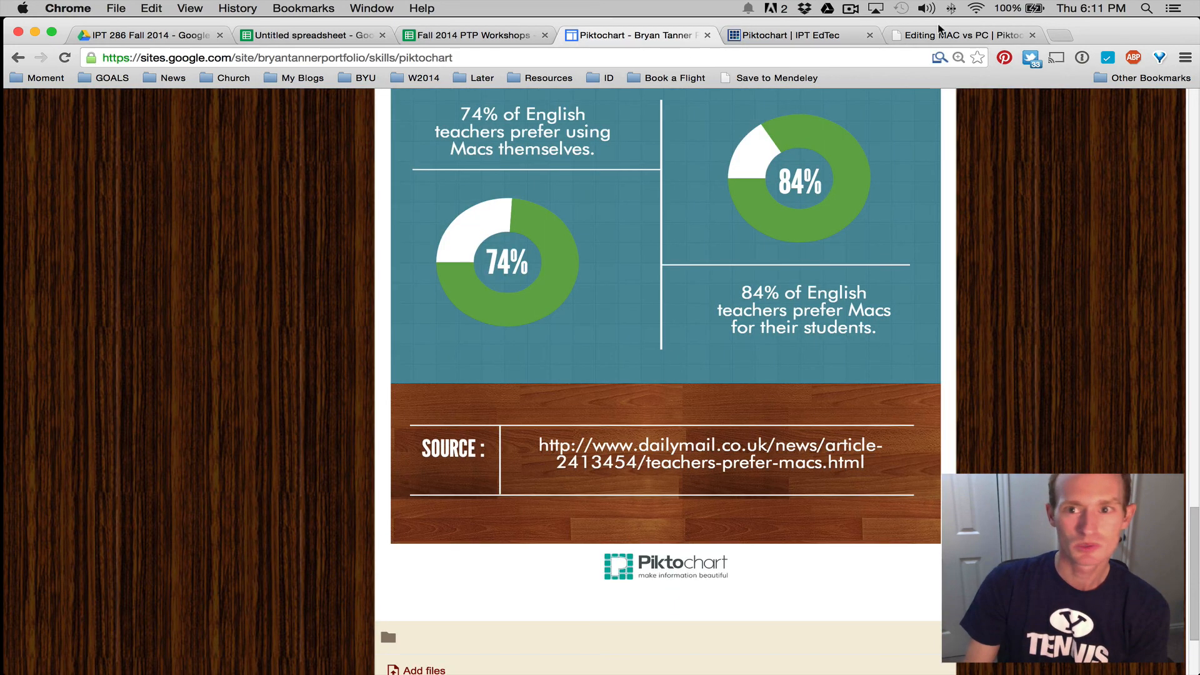
click(772, 39)
click(458, 98)
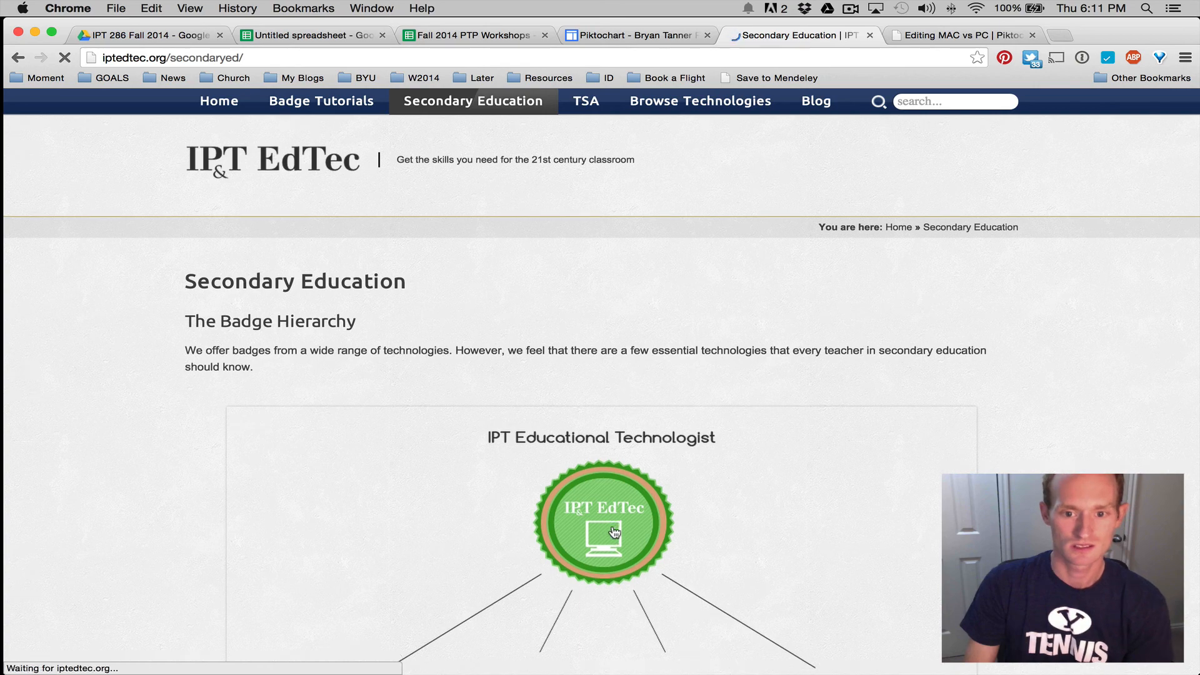
Expand the Personal Technology Project badges and search the page for 'pikto' to find the Piktochart badge
scroll(688, 407, down, 5)
click(734, 447)
scroll(743, 429, down, 7)
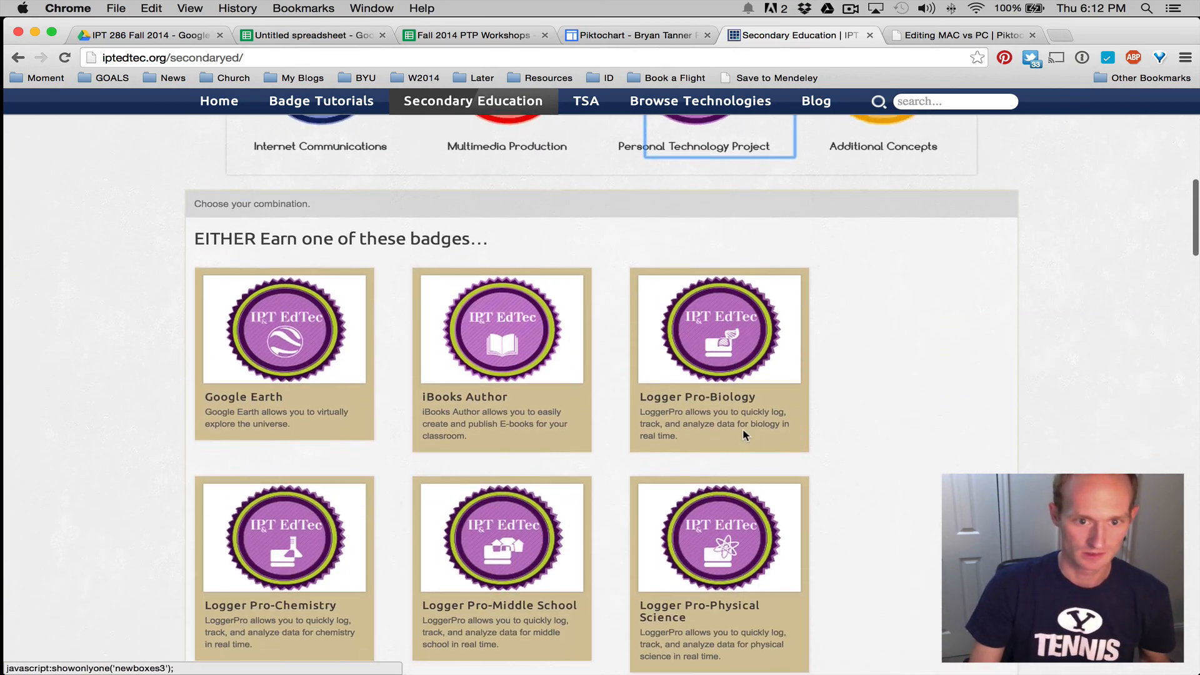
key(ctrl+f)
text(pi)
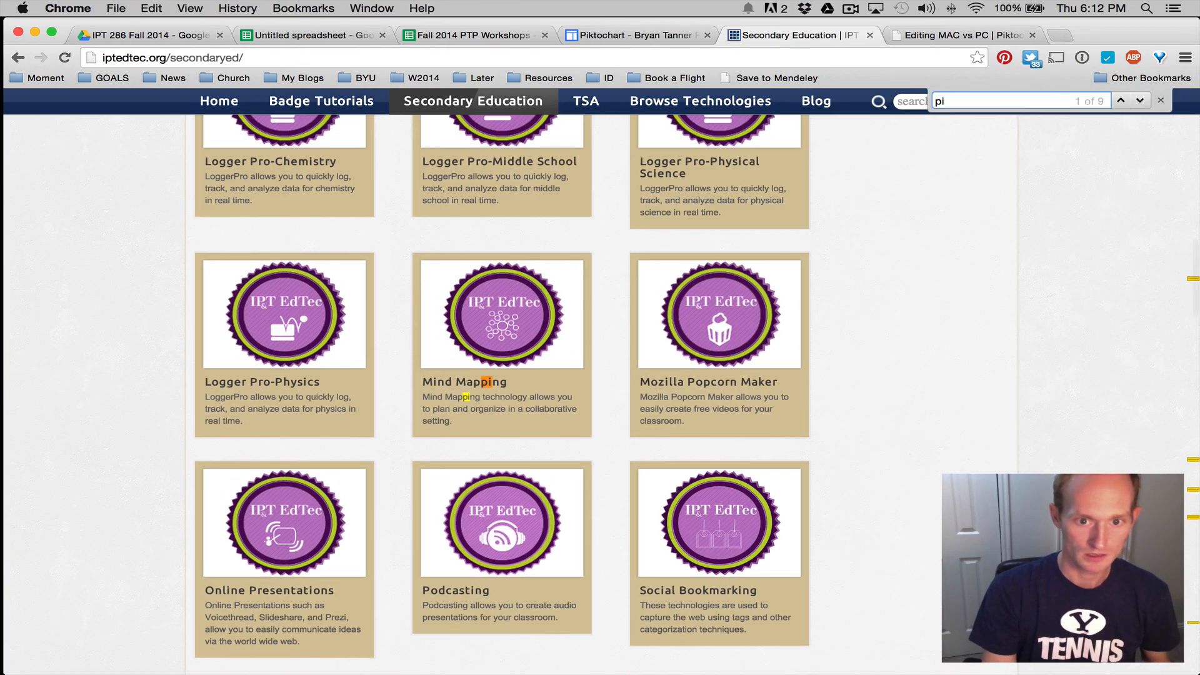
text(ck)
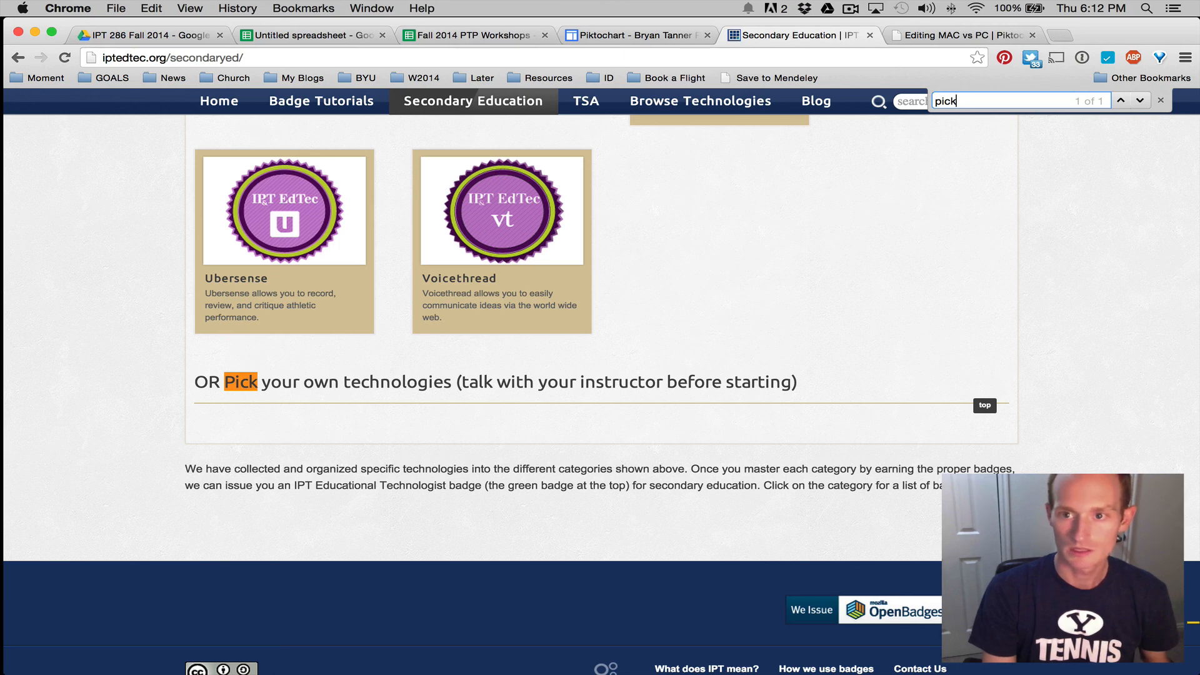
key(BackSpace)
key(BackSpace)
text(kto)
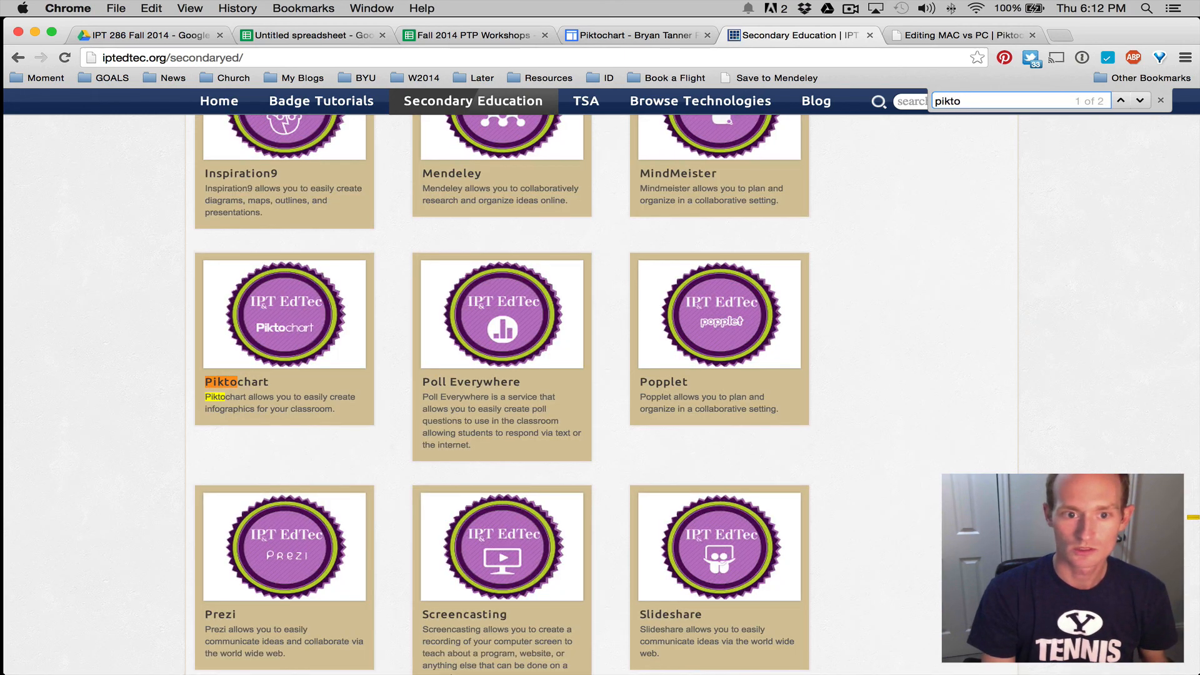
scroll(98, 464, up, 12)
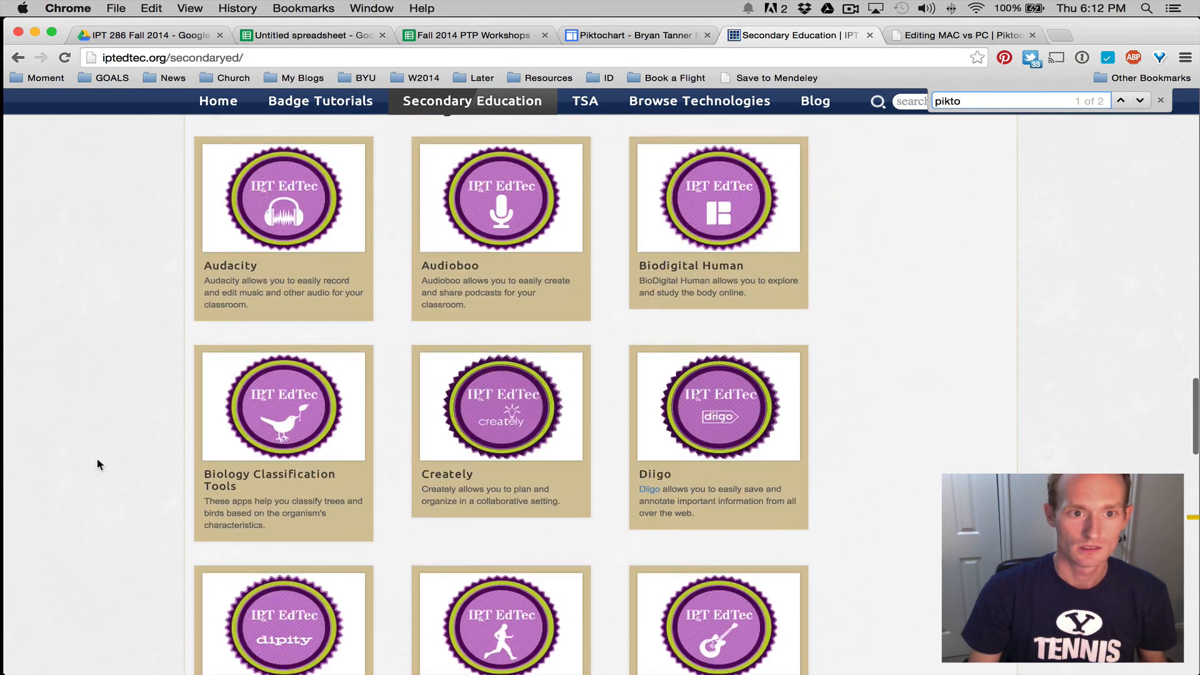
scroll(98, 464, up, 15)
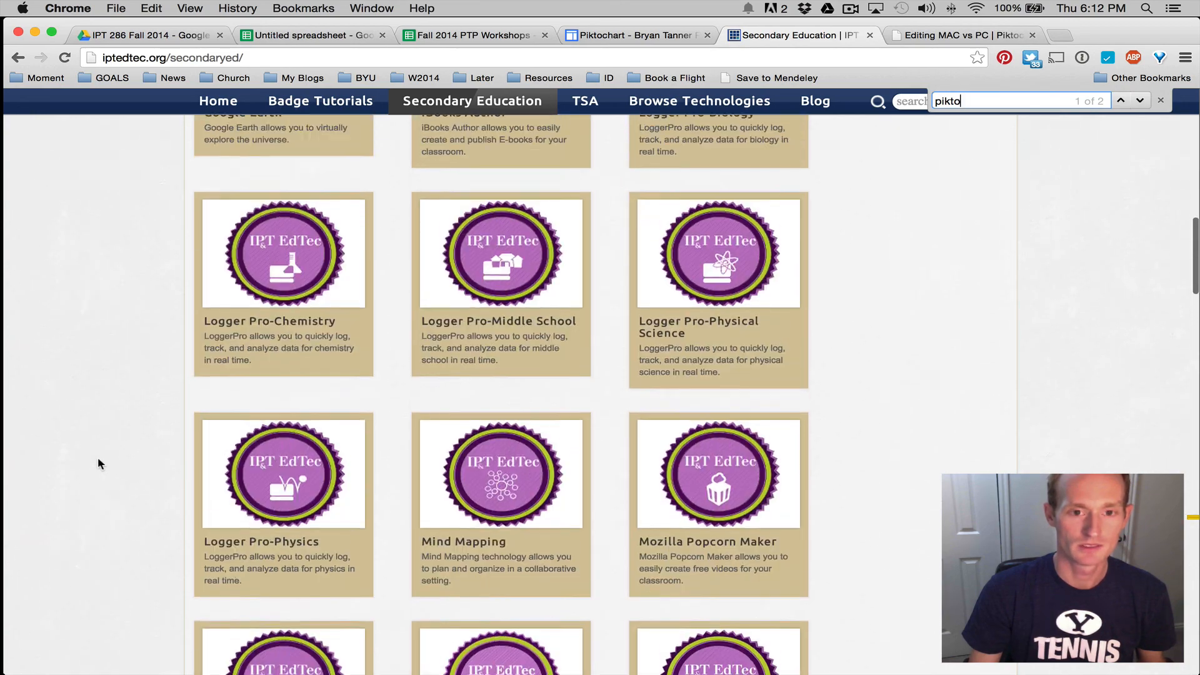
scroll(98, 464, up, 3)
scroll(98, 464, down, 20)
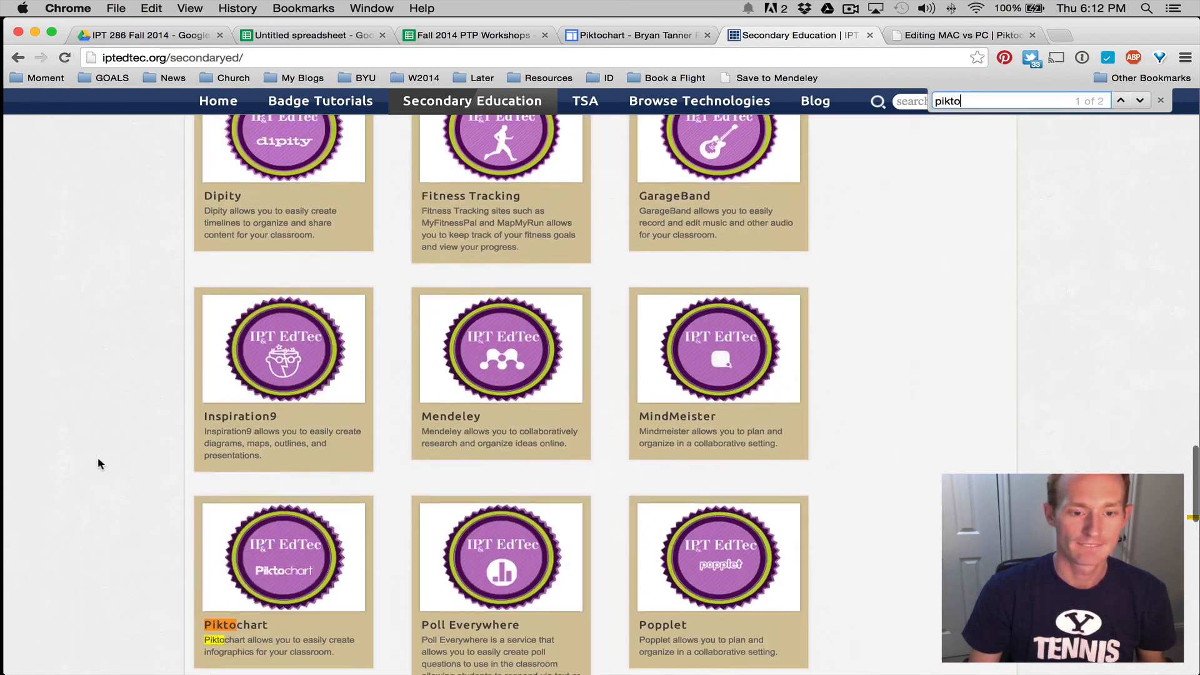
scroll(97, 462, down, 5)
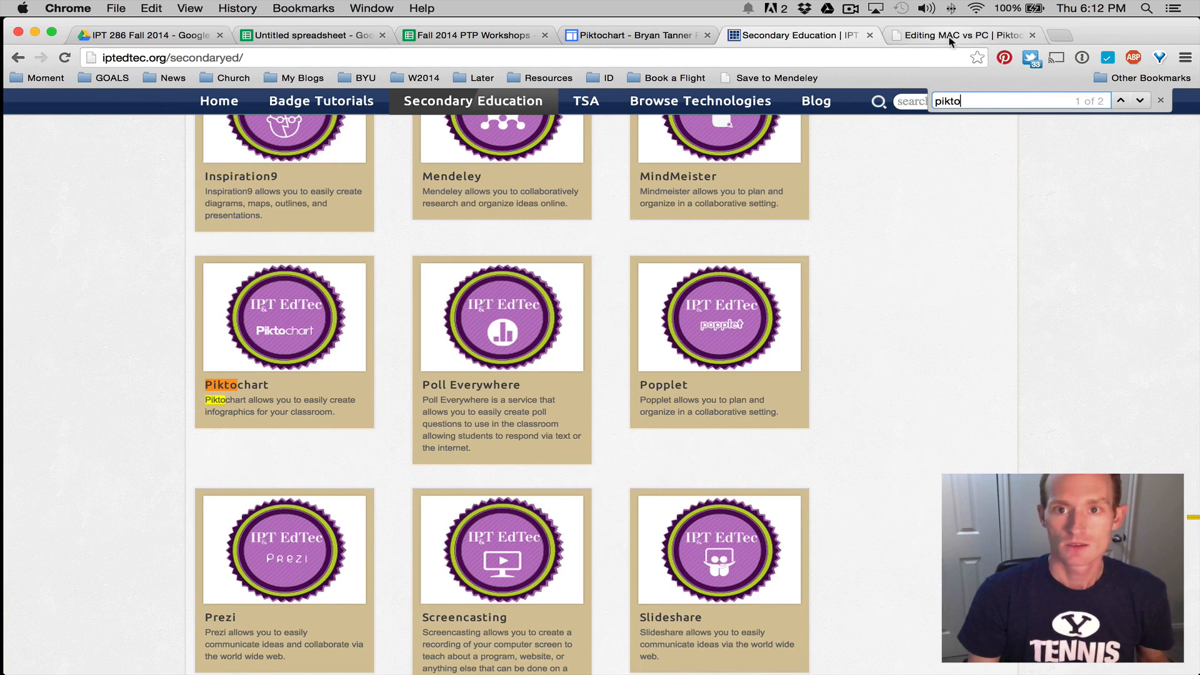
Scroll from the page top down to the infographic's survey map of 11 WA districts
click(631, 36)
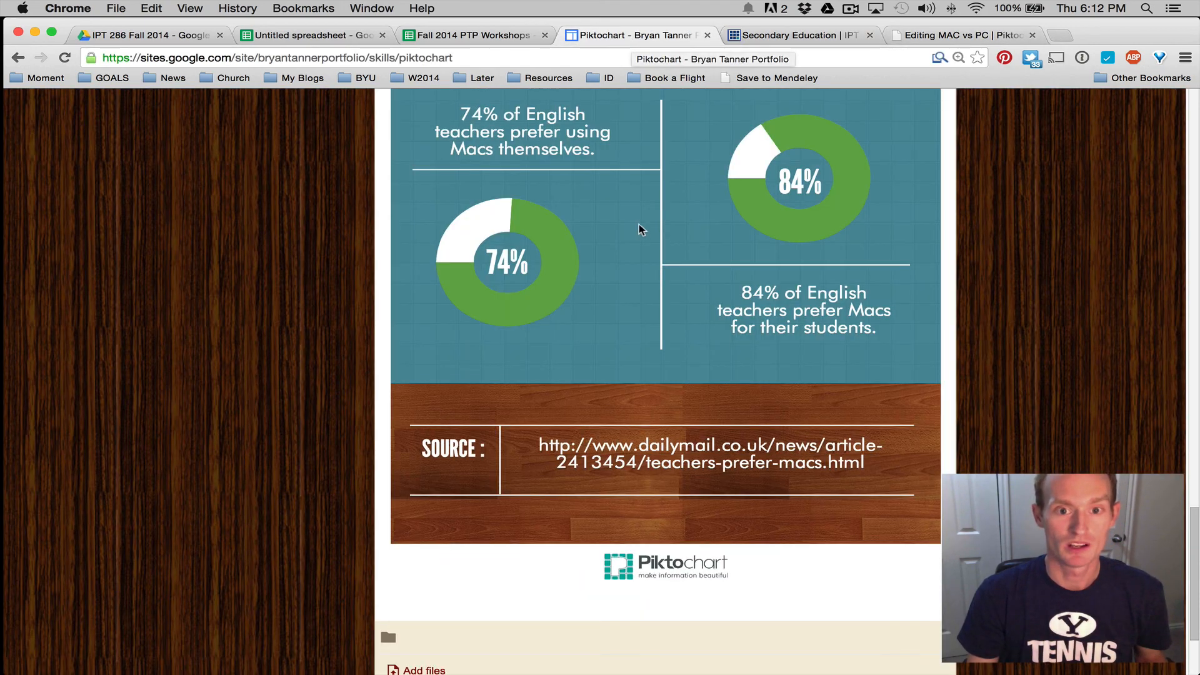
scroll(639, 223, up, 10)
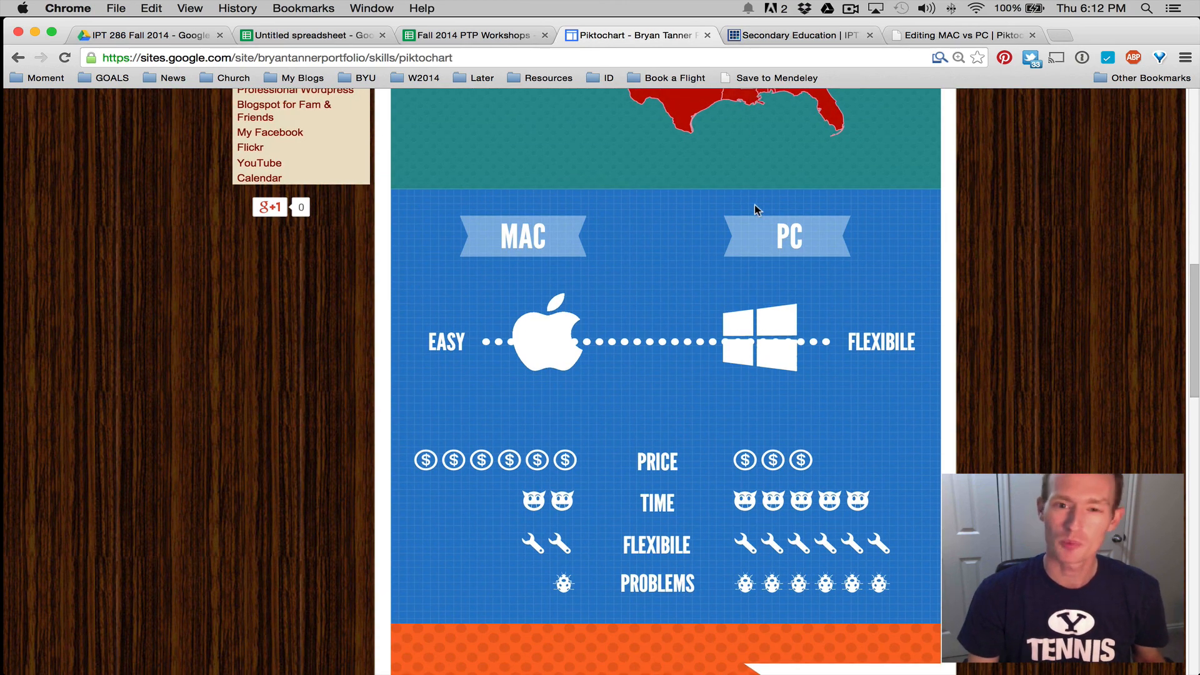
scroll(753, 231, up, 15)
scroll(748, 259, down, 8)
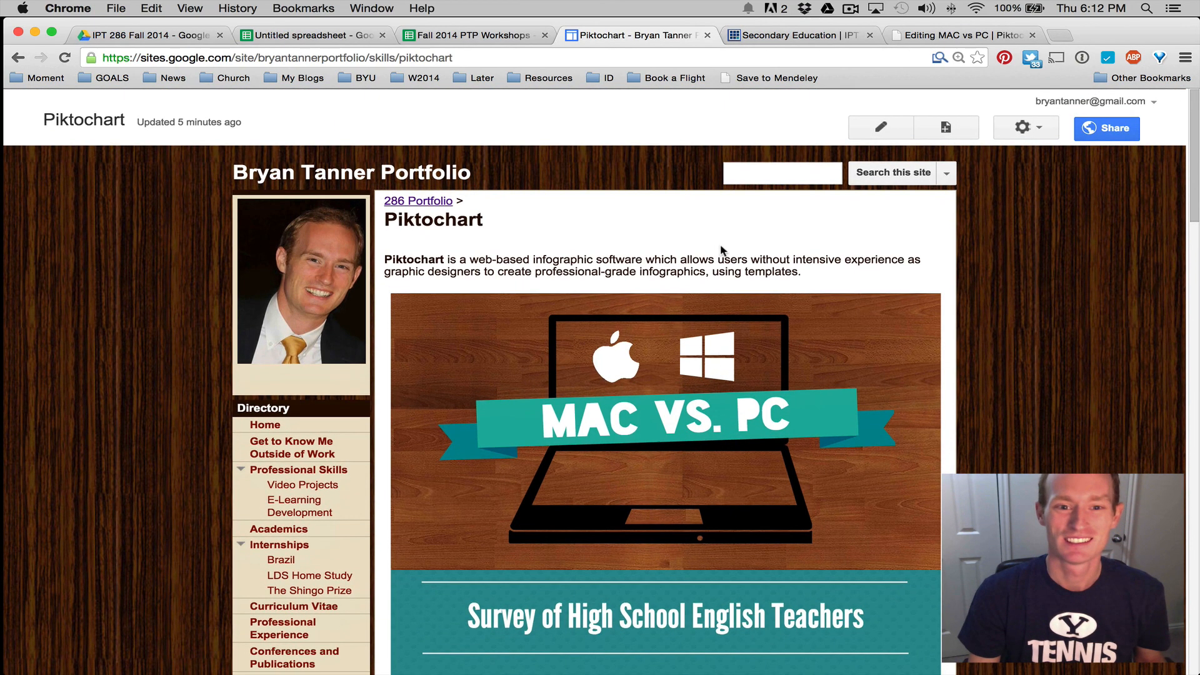
scroll(699, 232, down, 8)
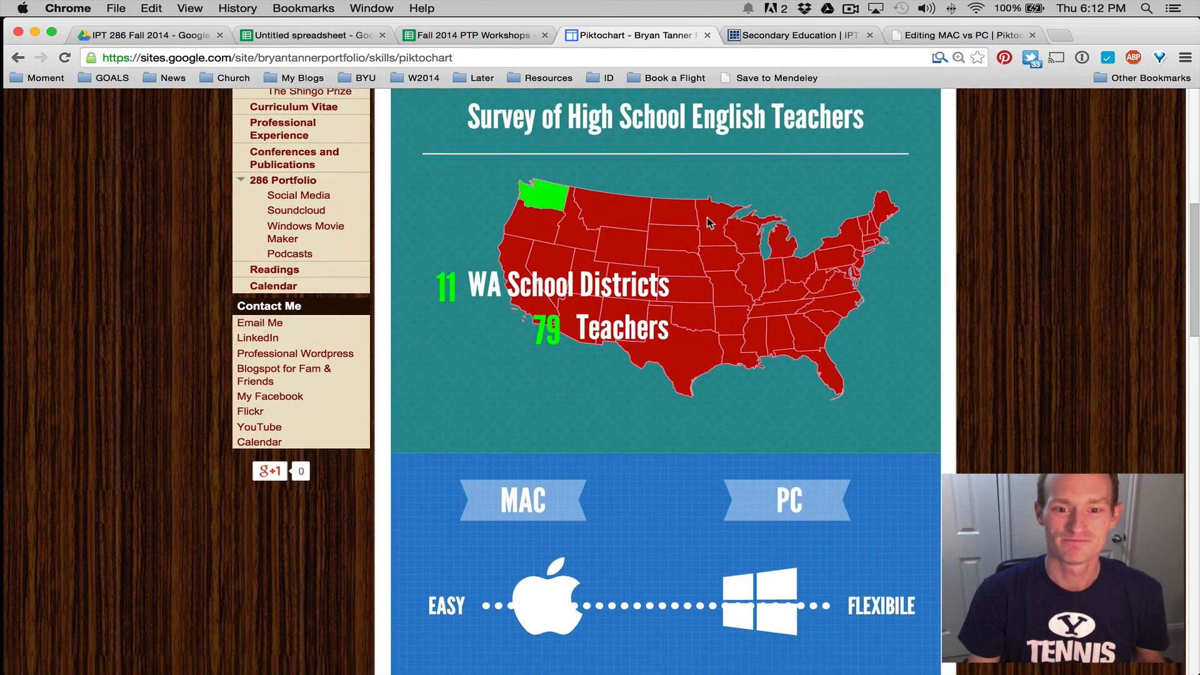